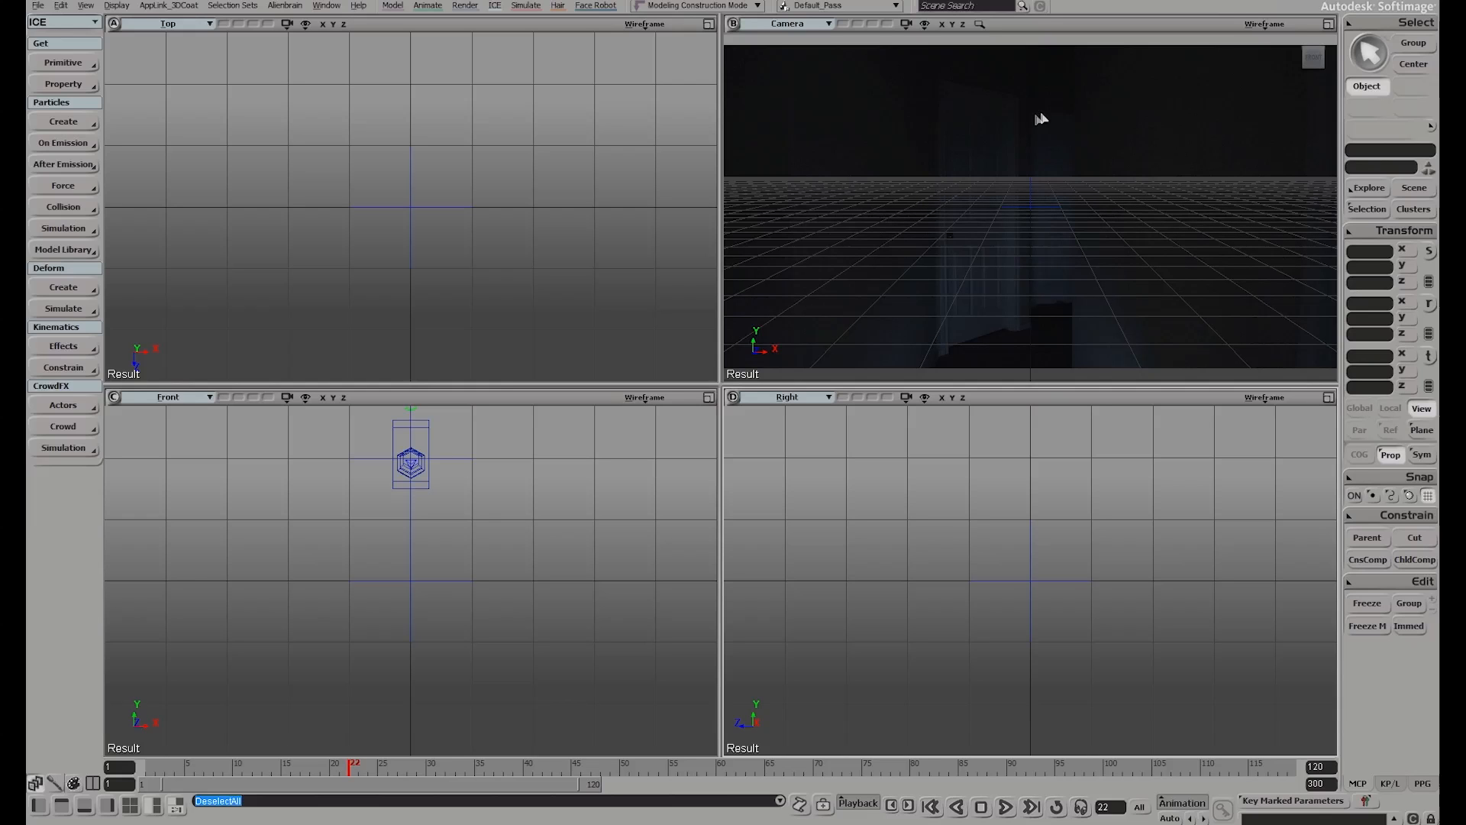
Align the Camera view's ground grid with the hallway floor in the background footage and store the view in the first memo slot
key(F12)
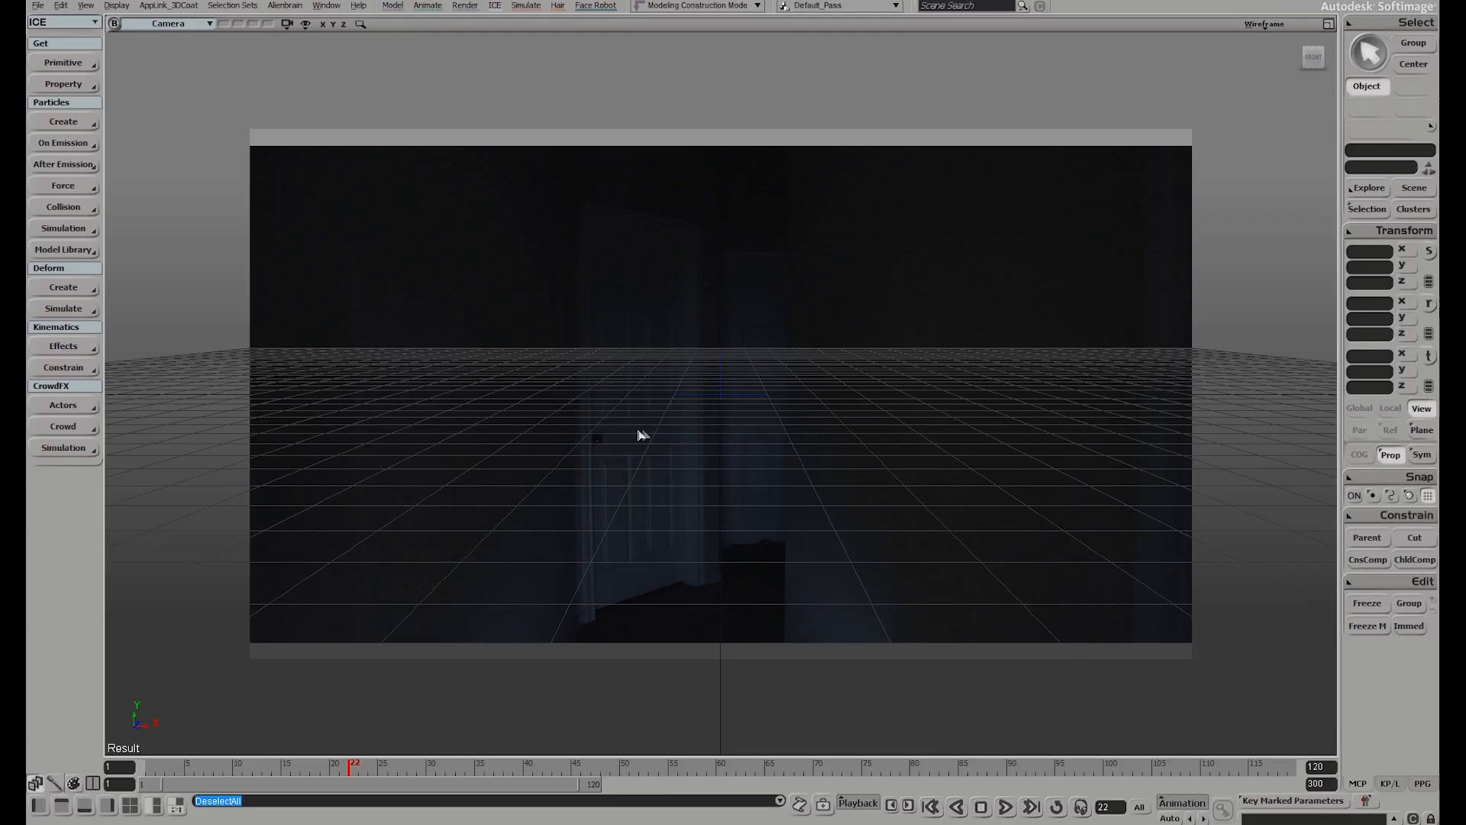
key(s)
middle_drag(848, 429, 519, 489)
drag(844, 441, 830, 463)
middle_drag(749, 471, 713, 484)
drag(713, 484, 668, 496)
middle_drag(834, 449, 768, 469)
right_drag(767, 470, 768, 467)
drag(713, 501, 707, 504)
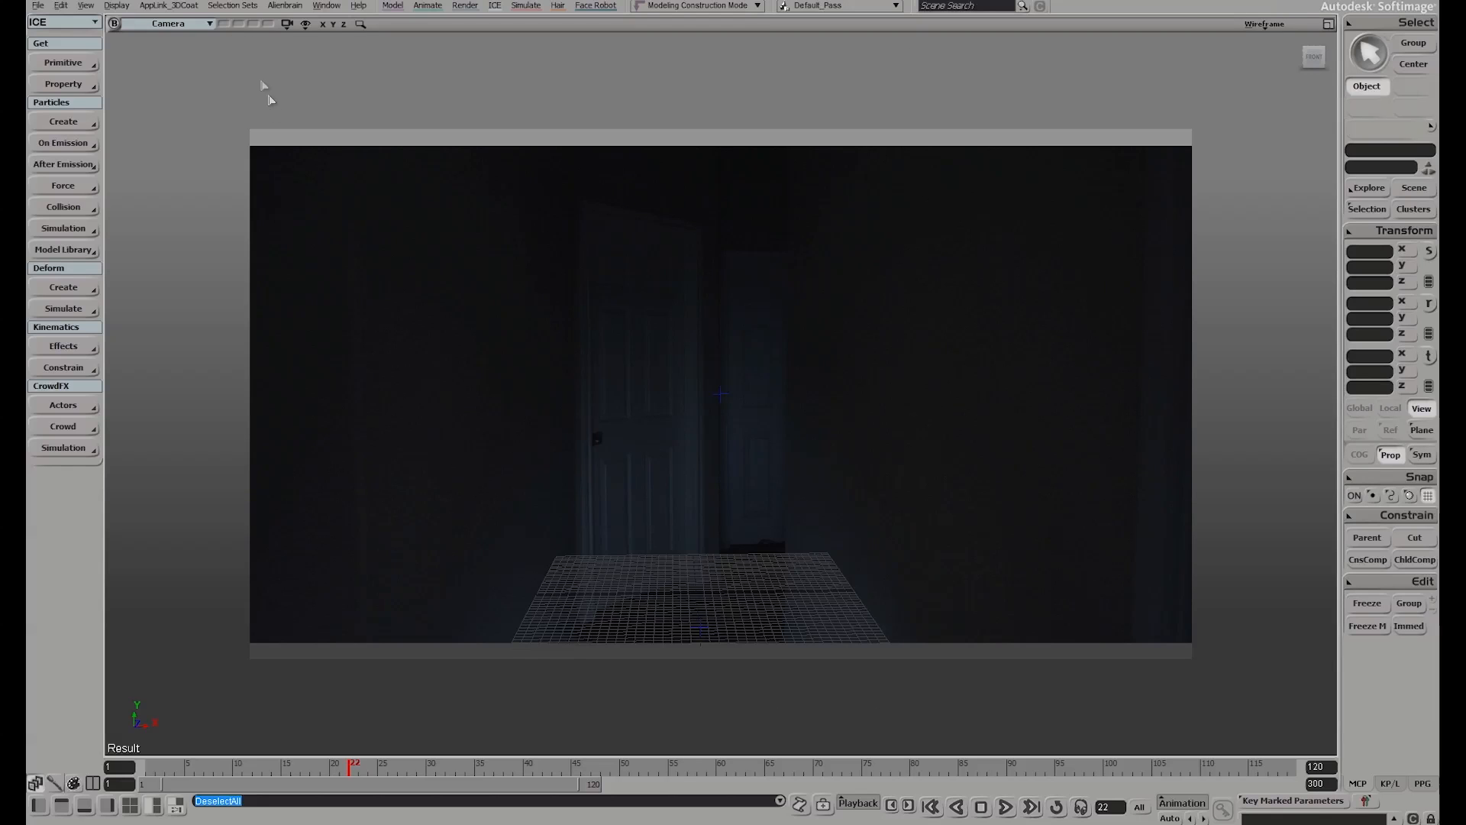
key(F12)
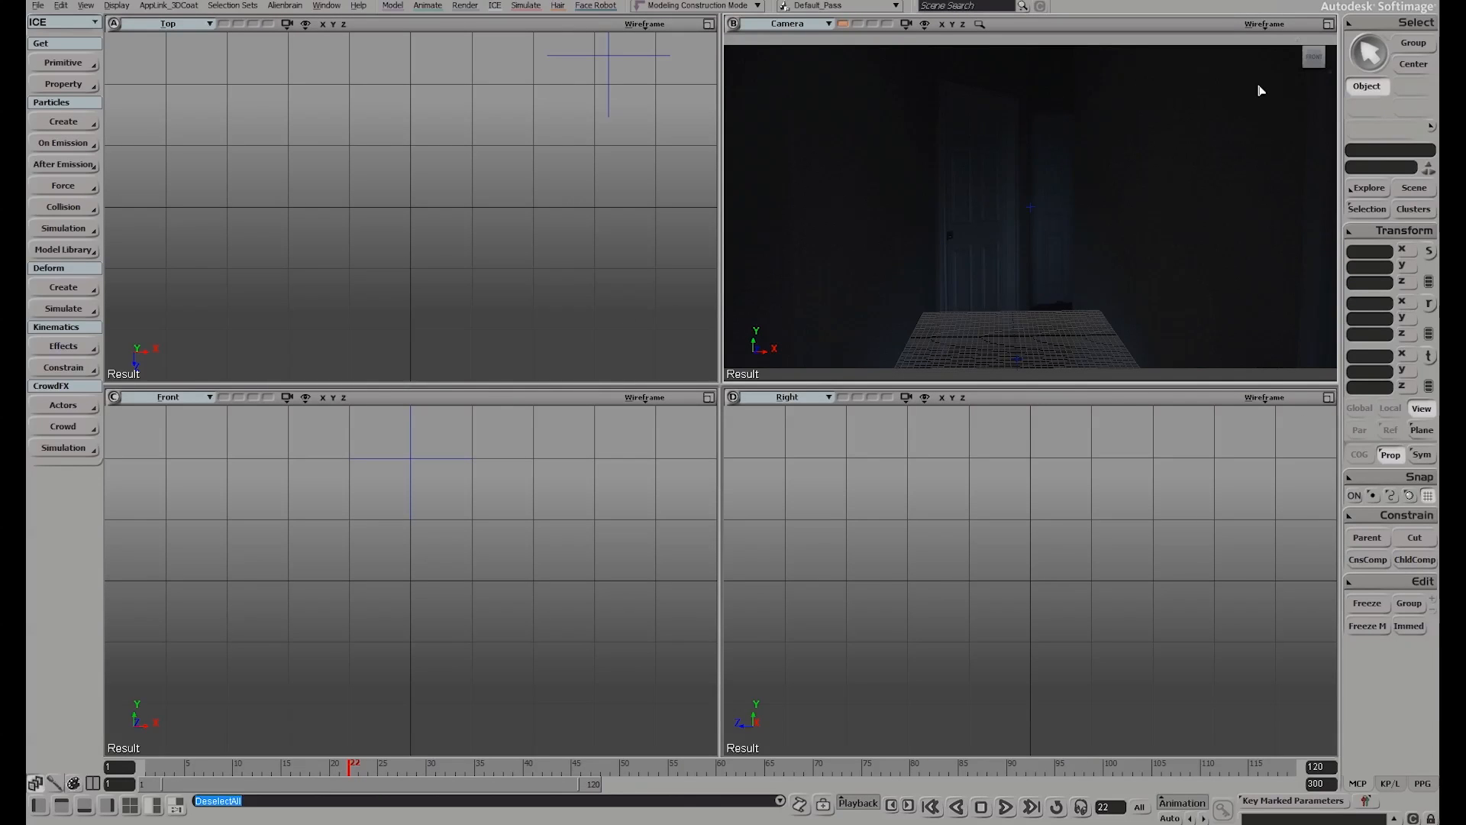
key(F12)
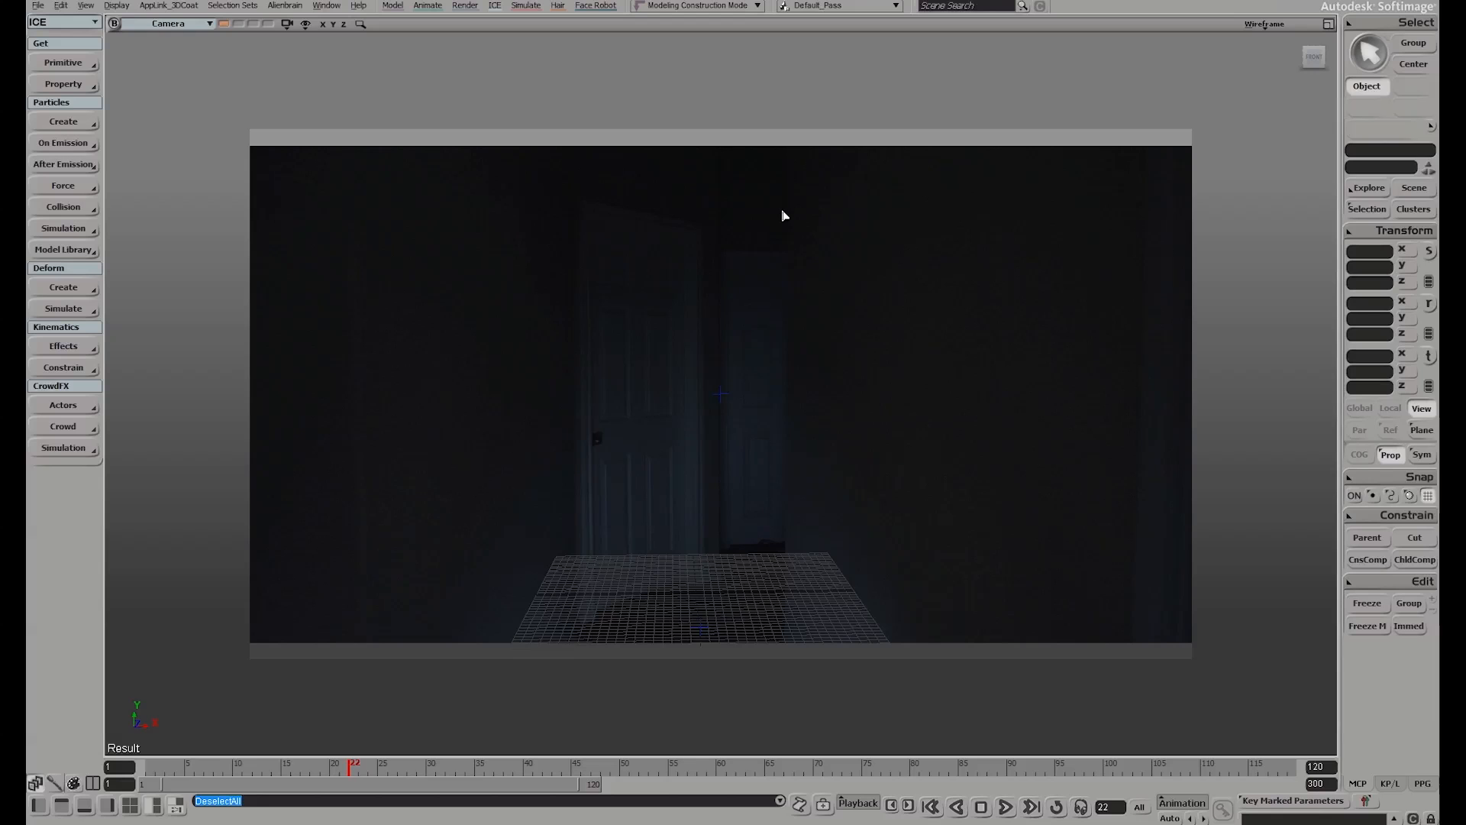
key(F12)
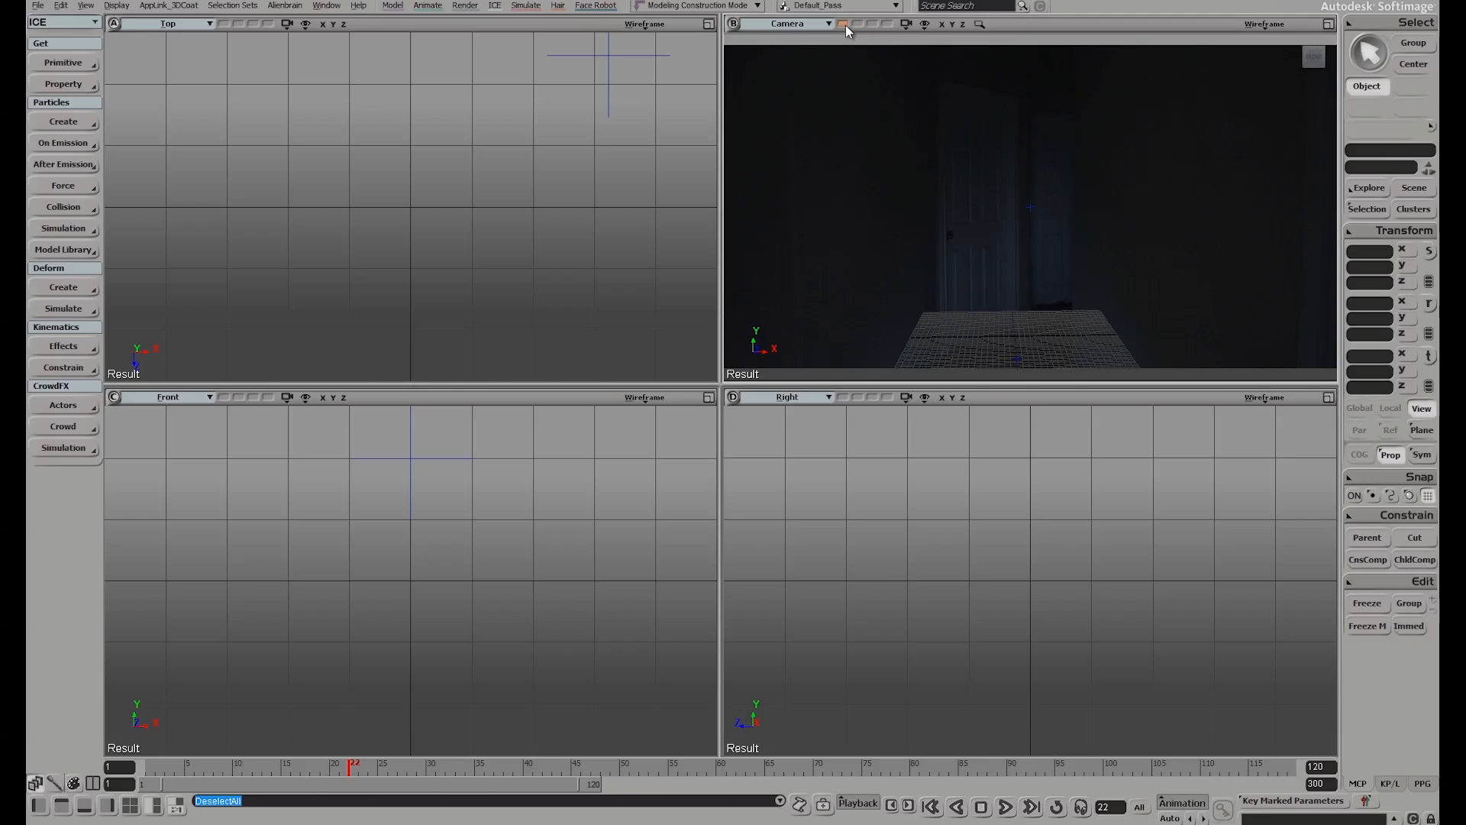
Orbit the Camera view away from the match and recall the view stored in the first memo slot
key(F12)
right_drag(581, 298, 802, 517)
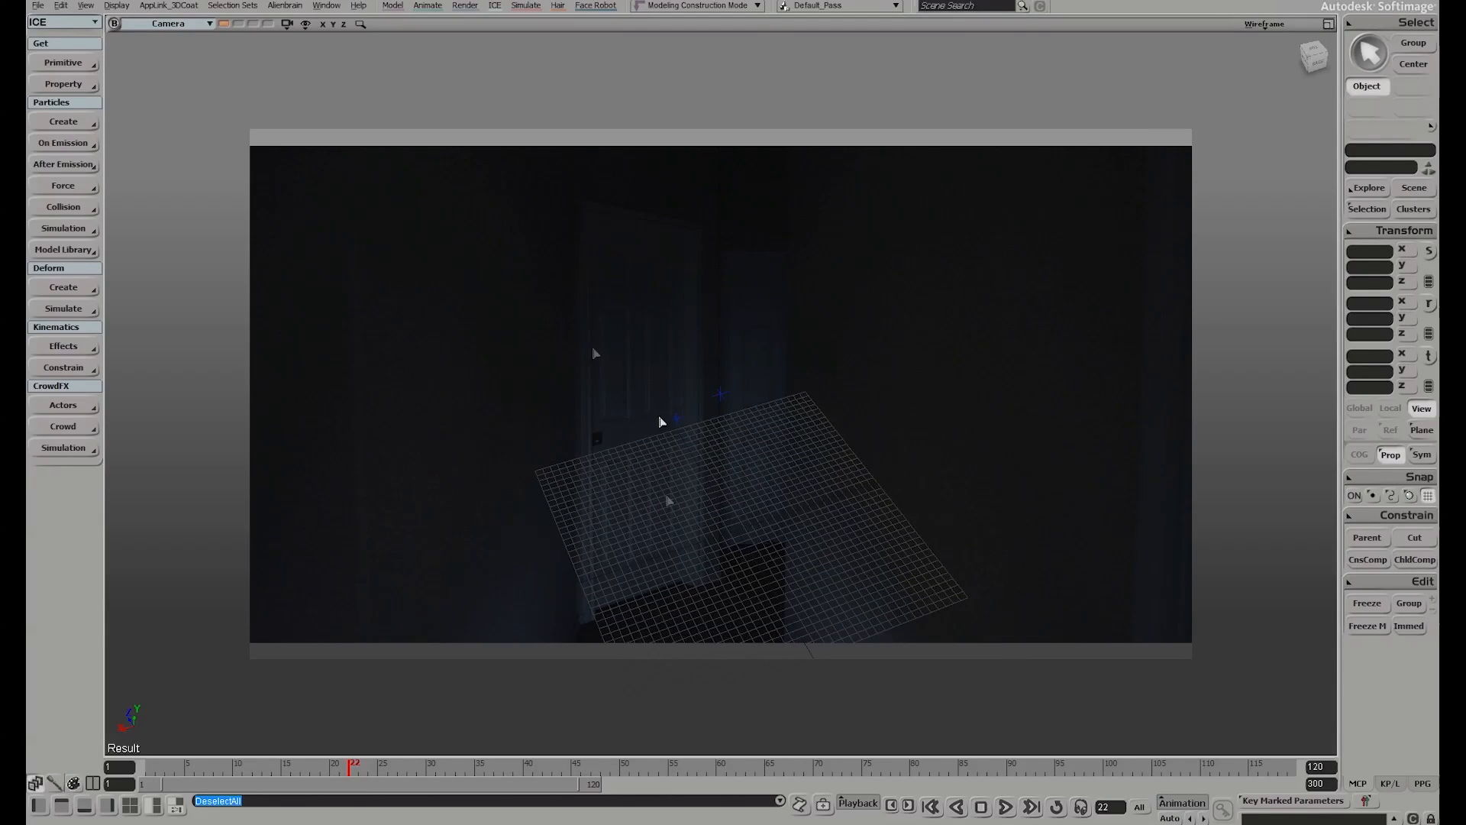
click(222, 25)
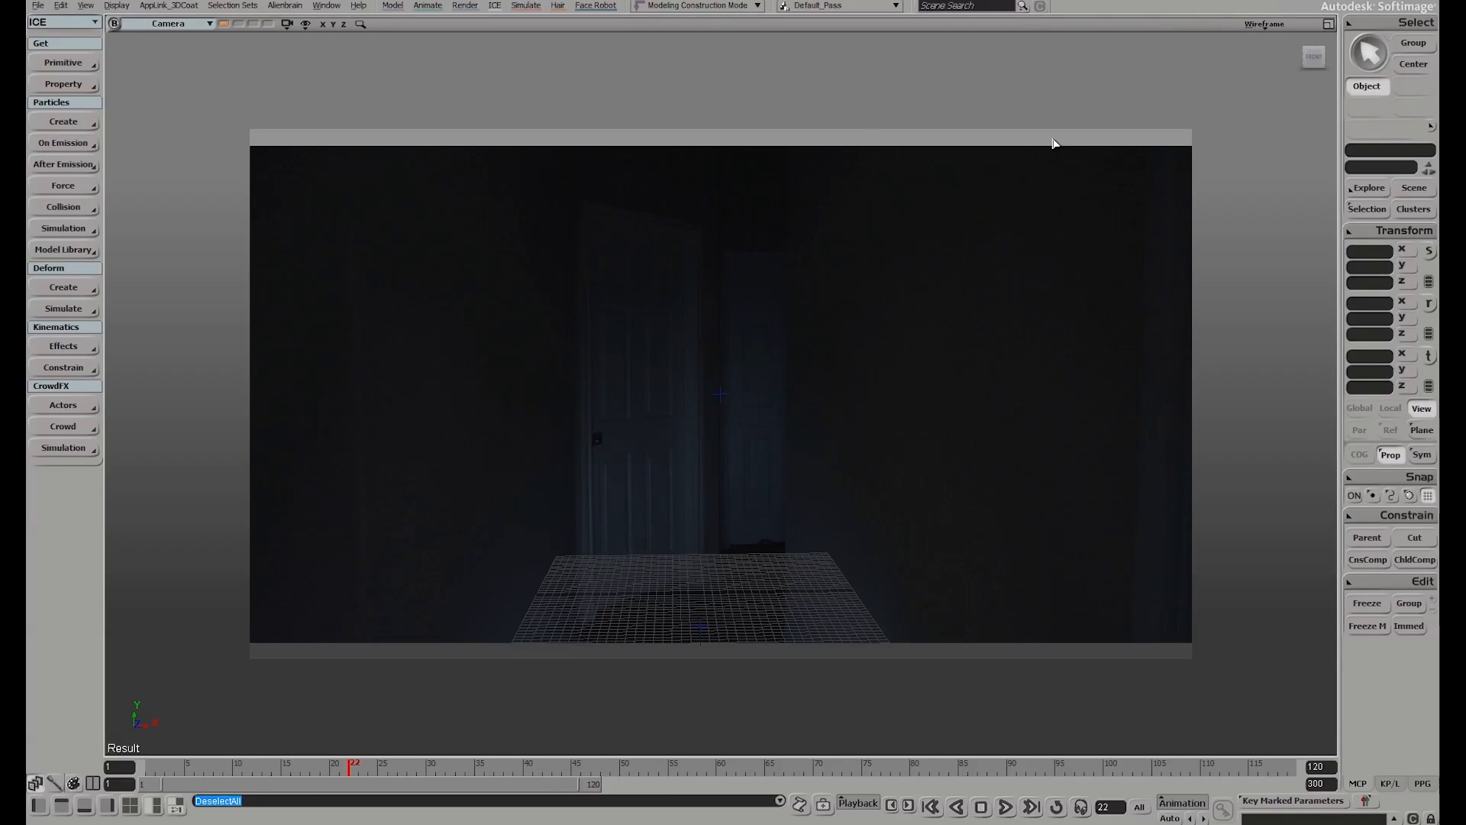
key(F12)
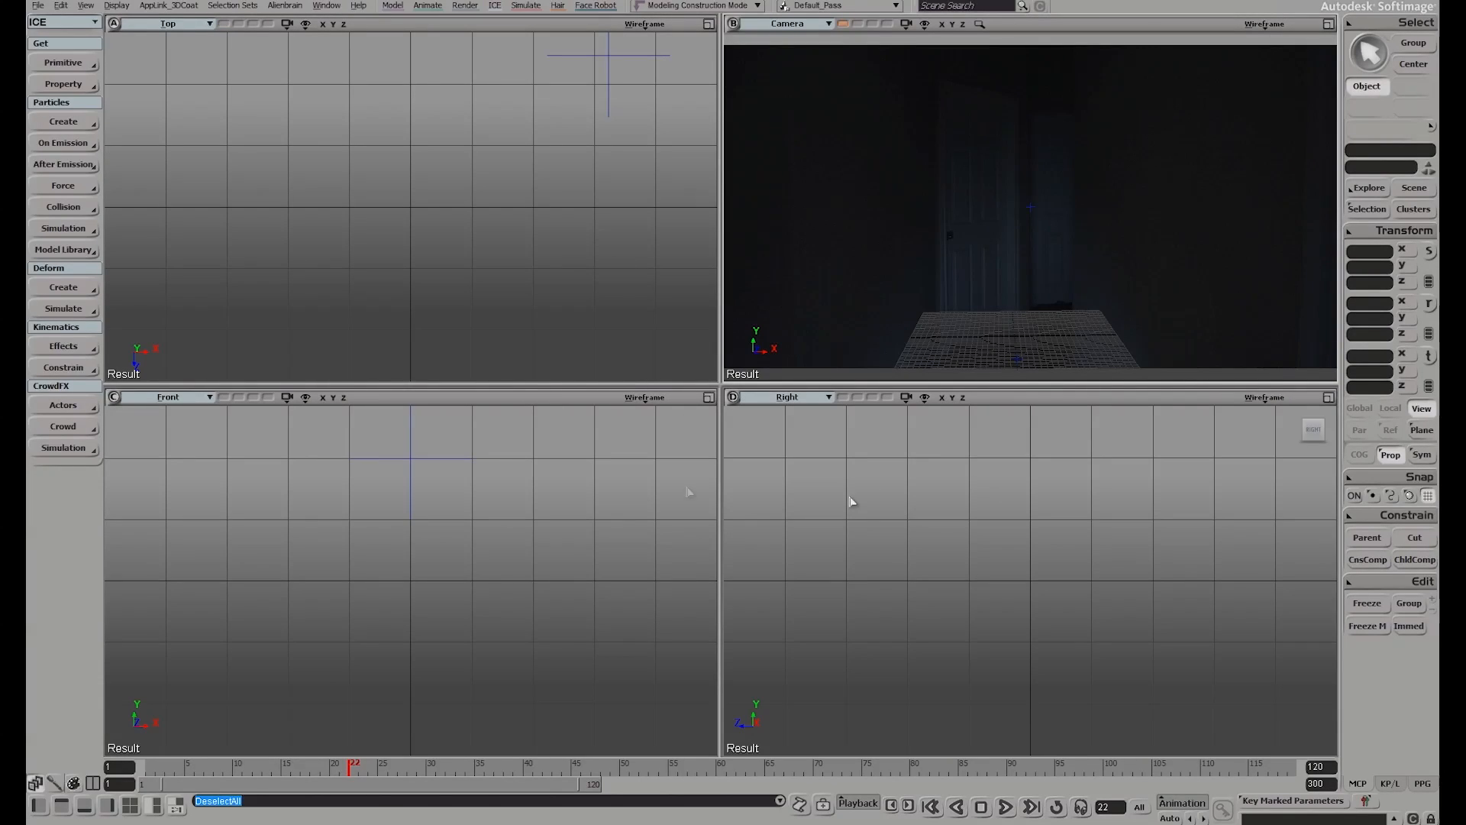
Go to frame 67 of the footage, where the man stands in the hallway
scroll(969, 495, down, 10)
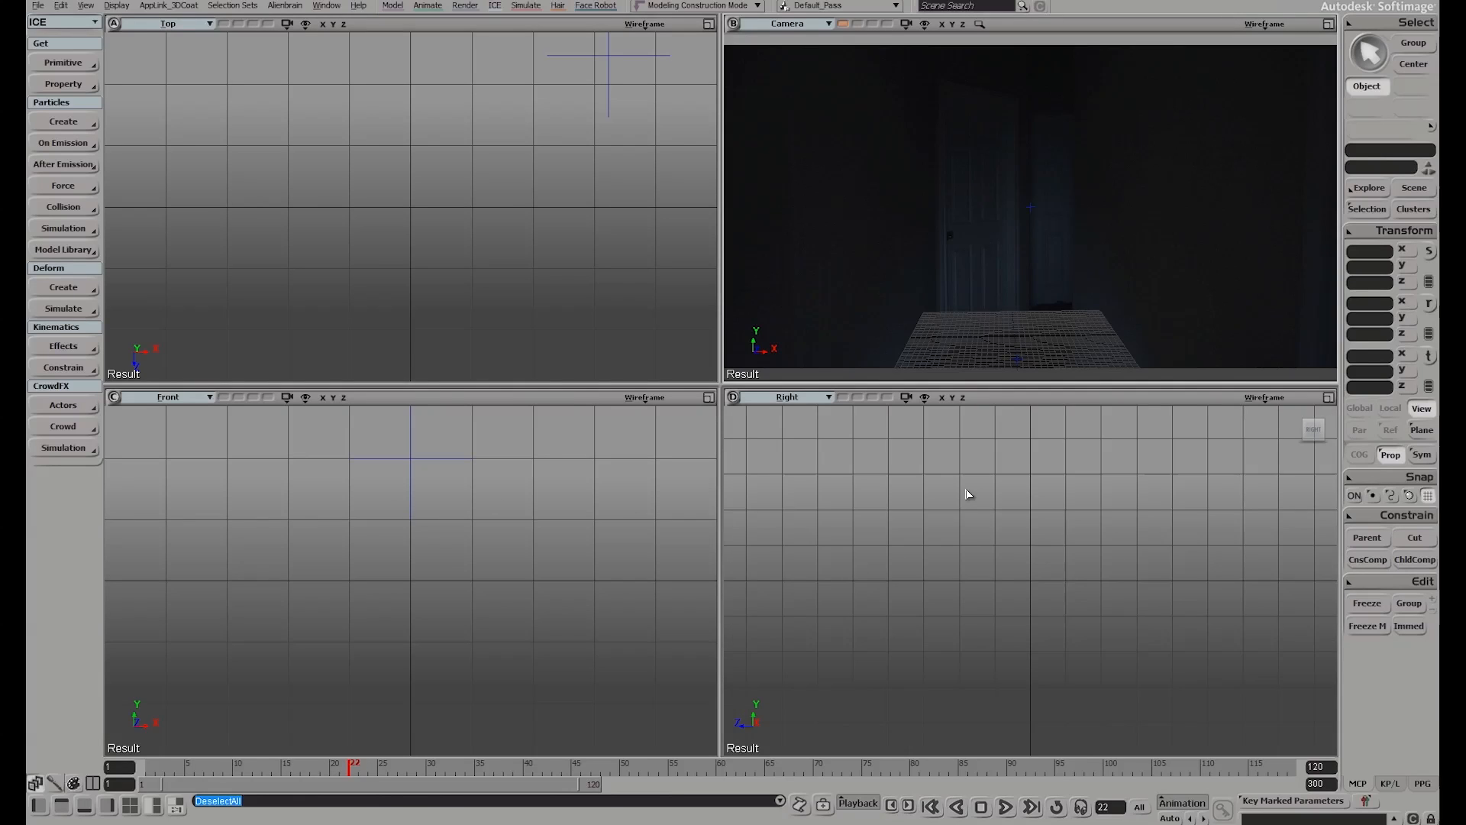
scroll(366, 562, down, 3)
scroll(455, 226, down, 4)
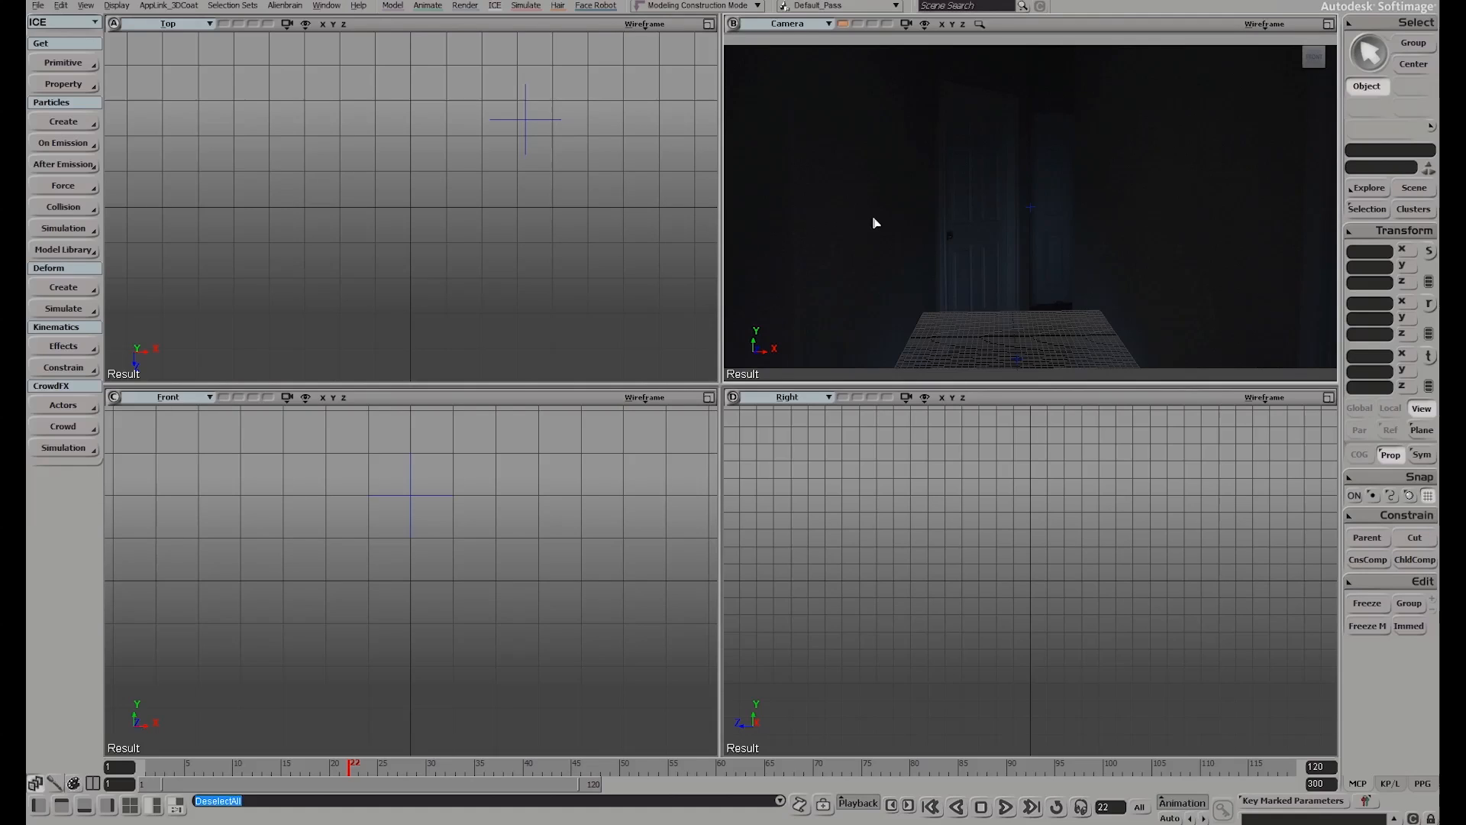
drag(355, 768, 787, 768)
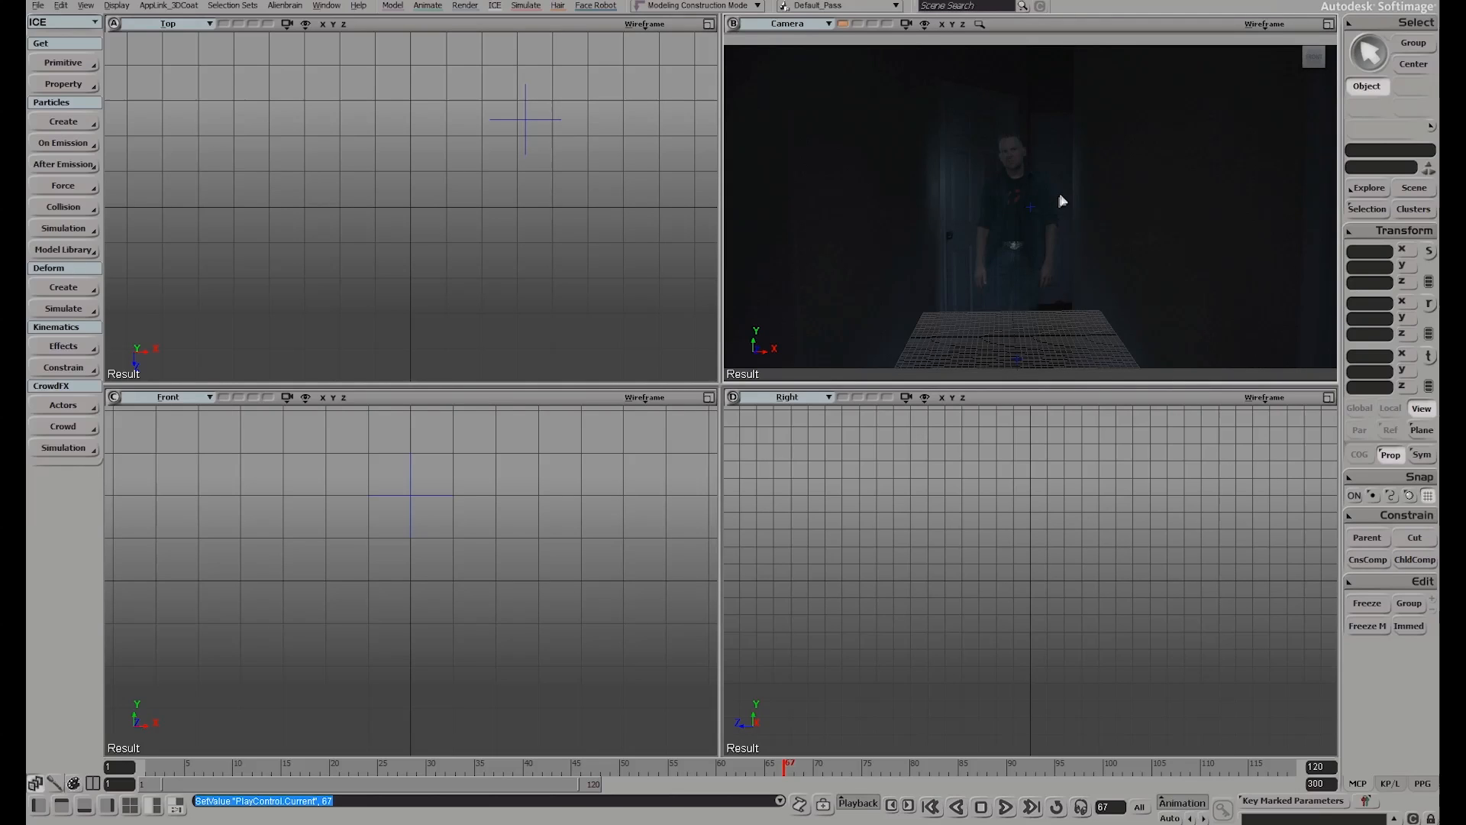
Create a polygon mesh grid primitive with its default size
click(90, 63)
mouse_move(153, 89)
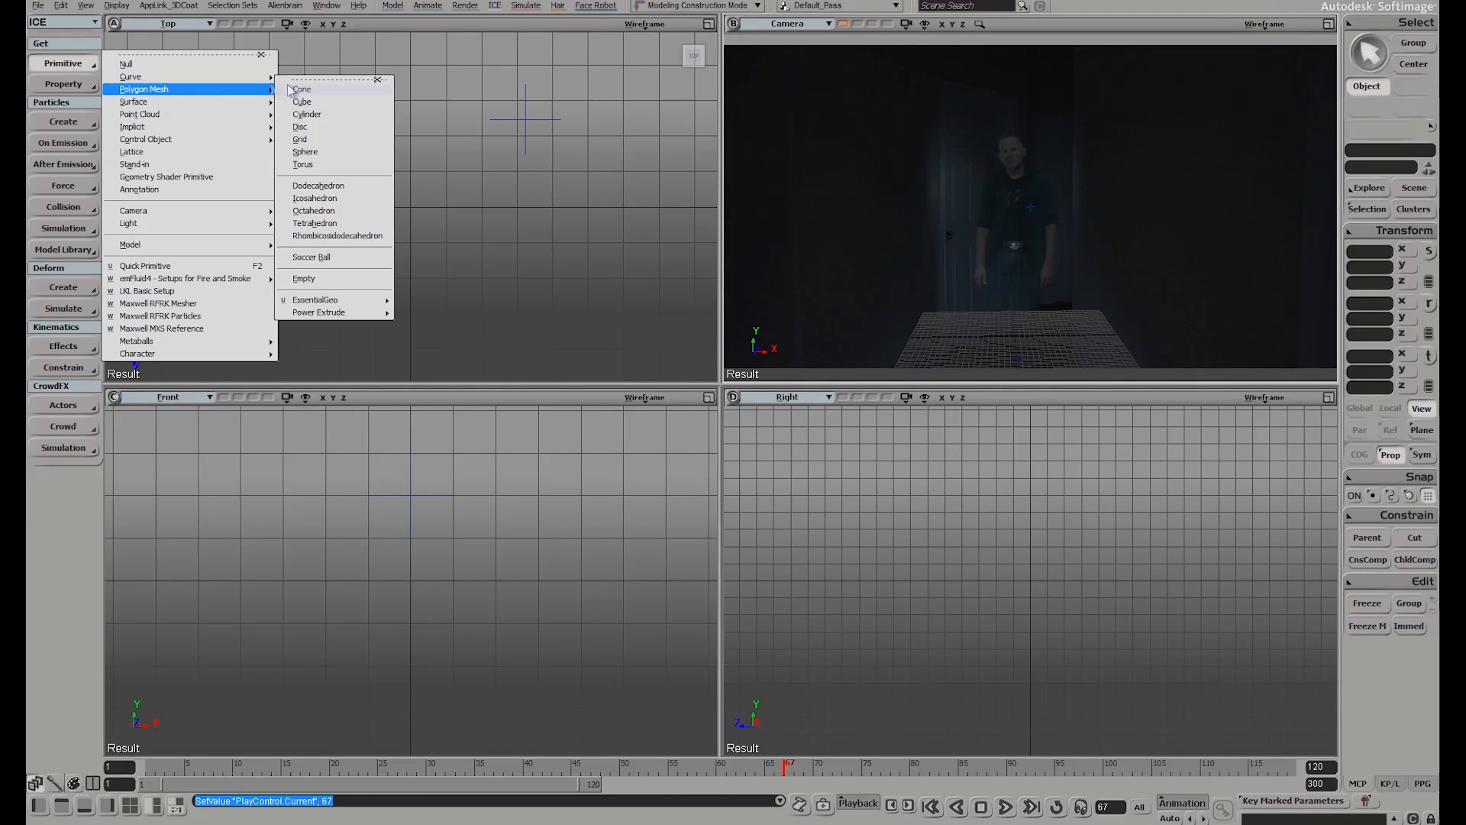
click(306, 139)
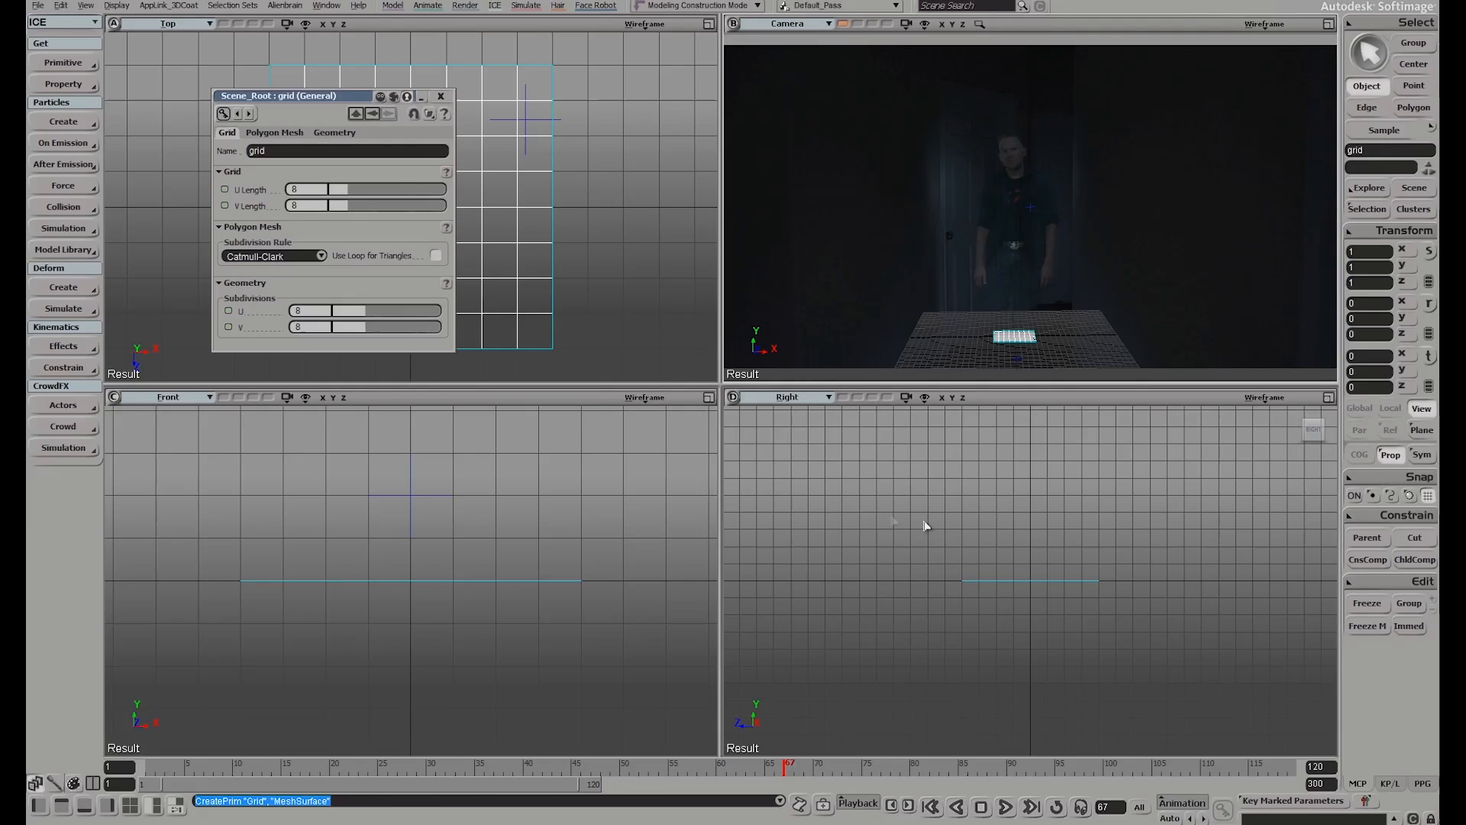
Change the Right viewport to the User view and maximize it on the grid, seen obliquely from above
click(787, 397)
click(831, 470)
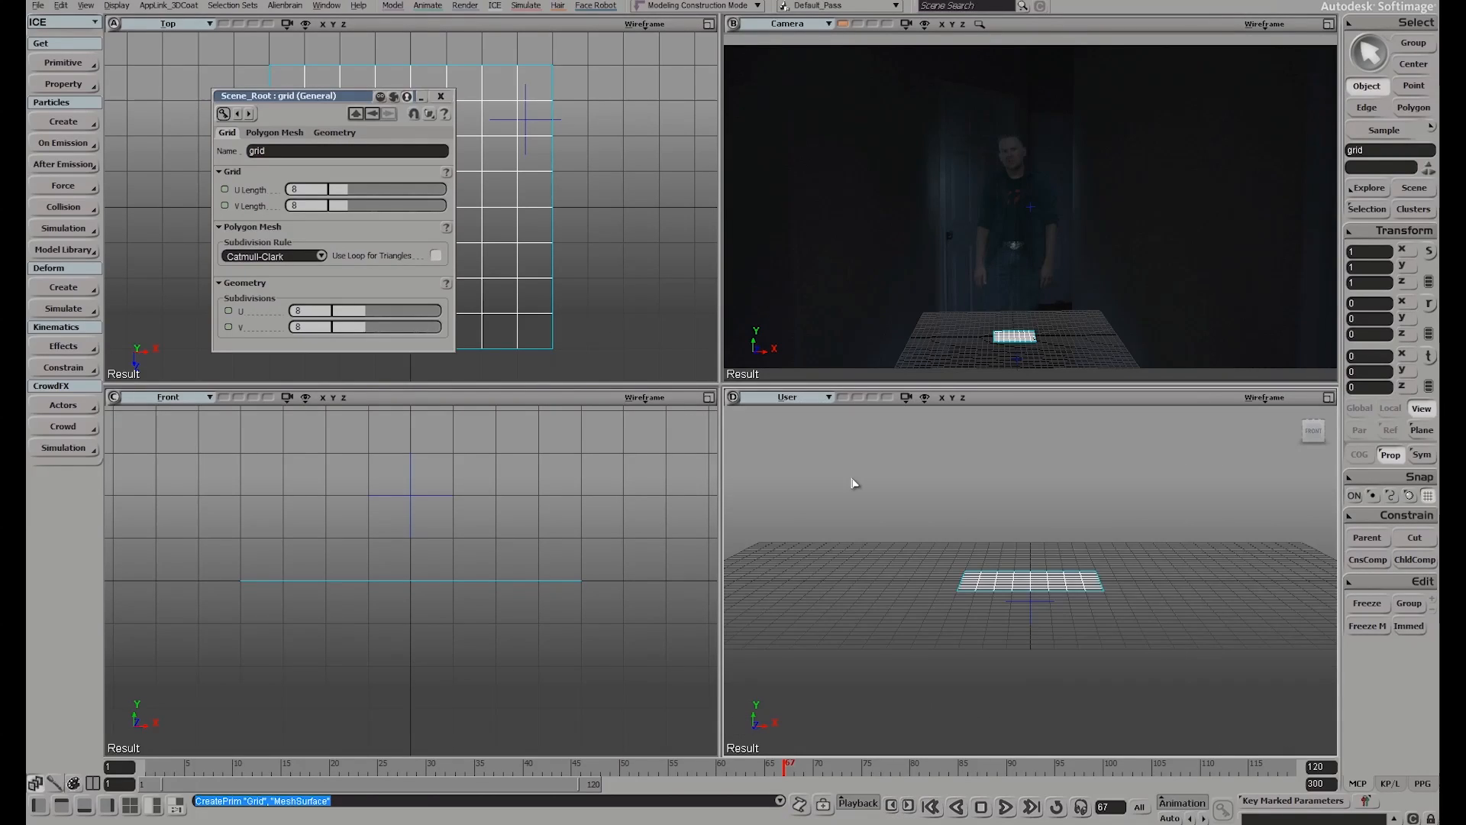
key(F12)
scroll(995, 524, down, 4)
right_drag(695, 348, 737, 437)
scroll(737, 437, up, 4)
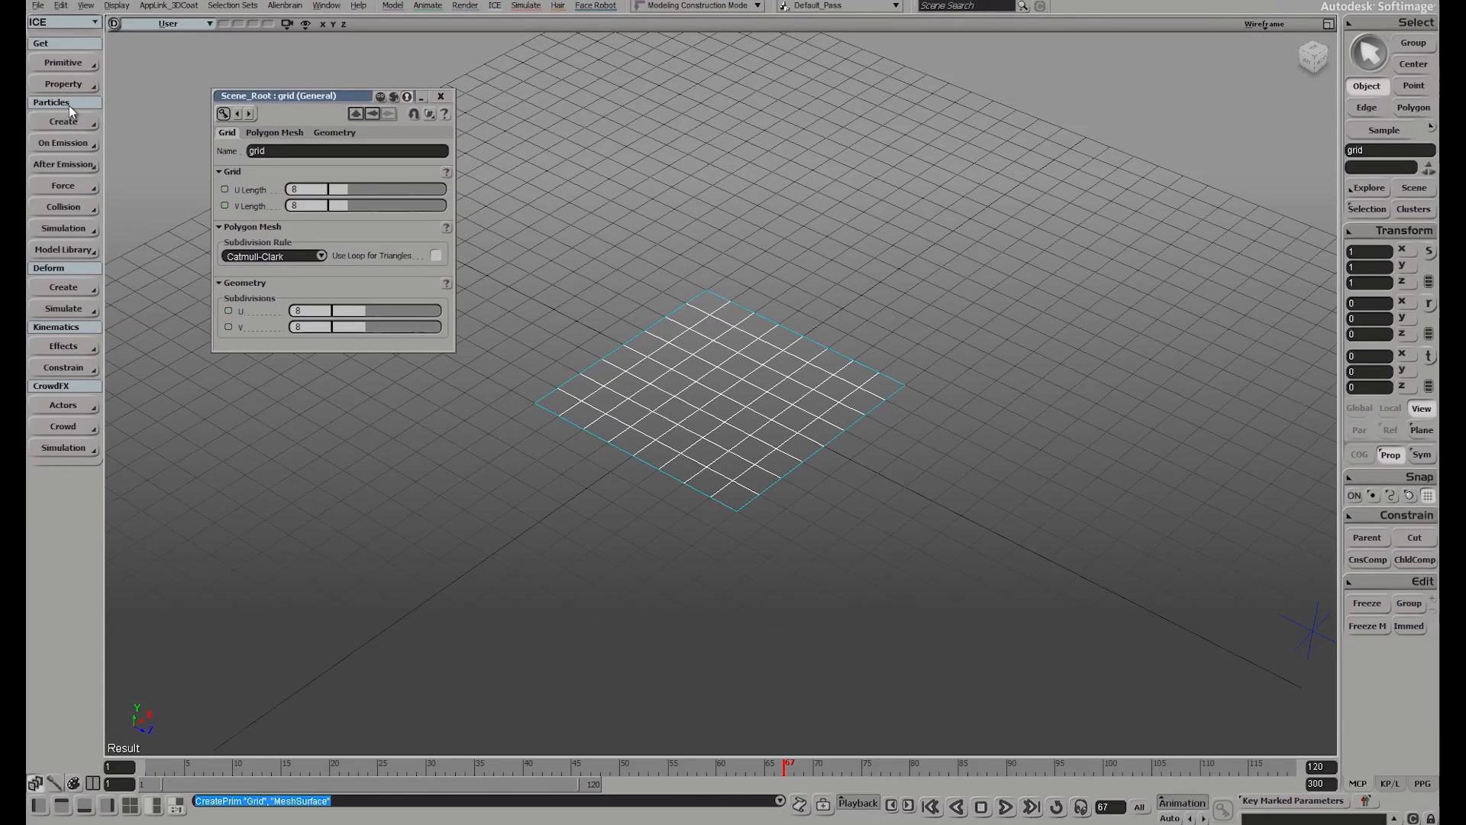
Apply a Constant material to the grid and set the User viewport's display mode to Textured Decal
key(1)
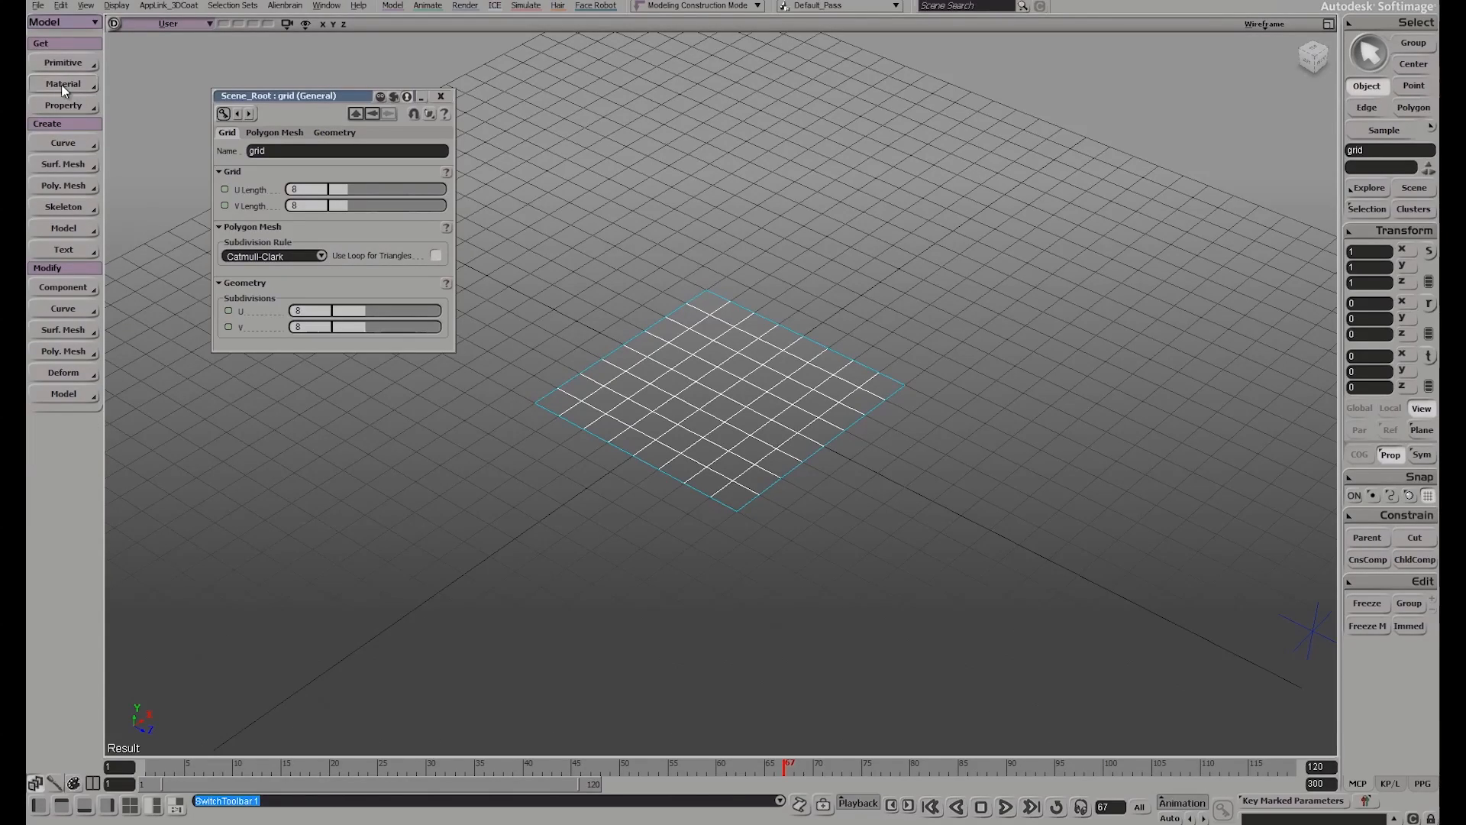
click(63, 87)
click(141, 208)
click(1266, 24)
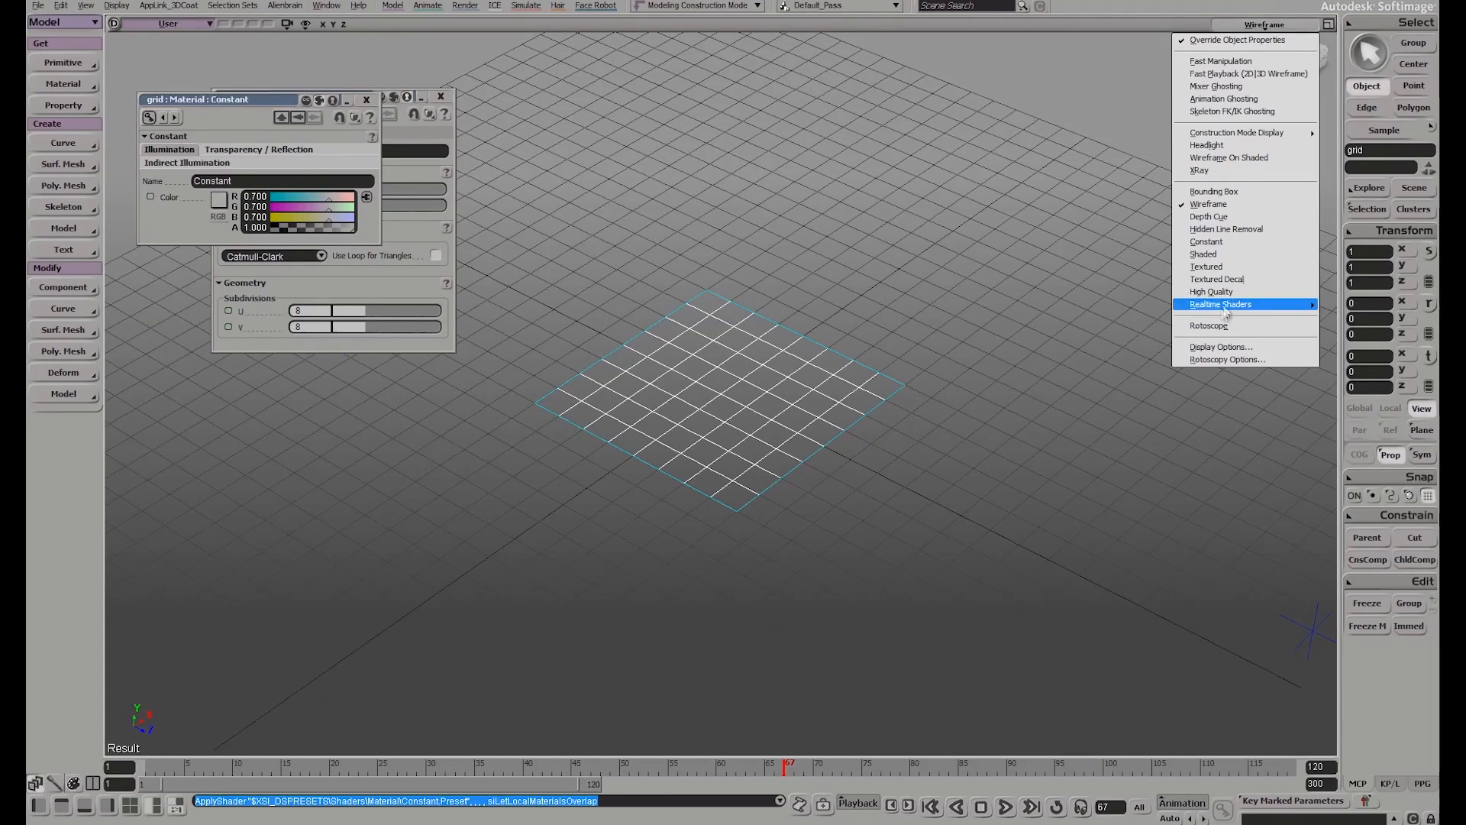
click(1268, 285)
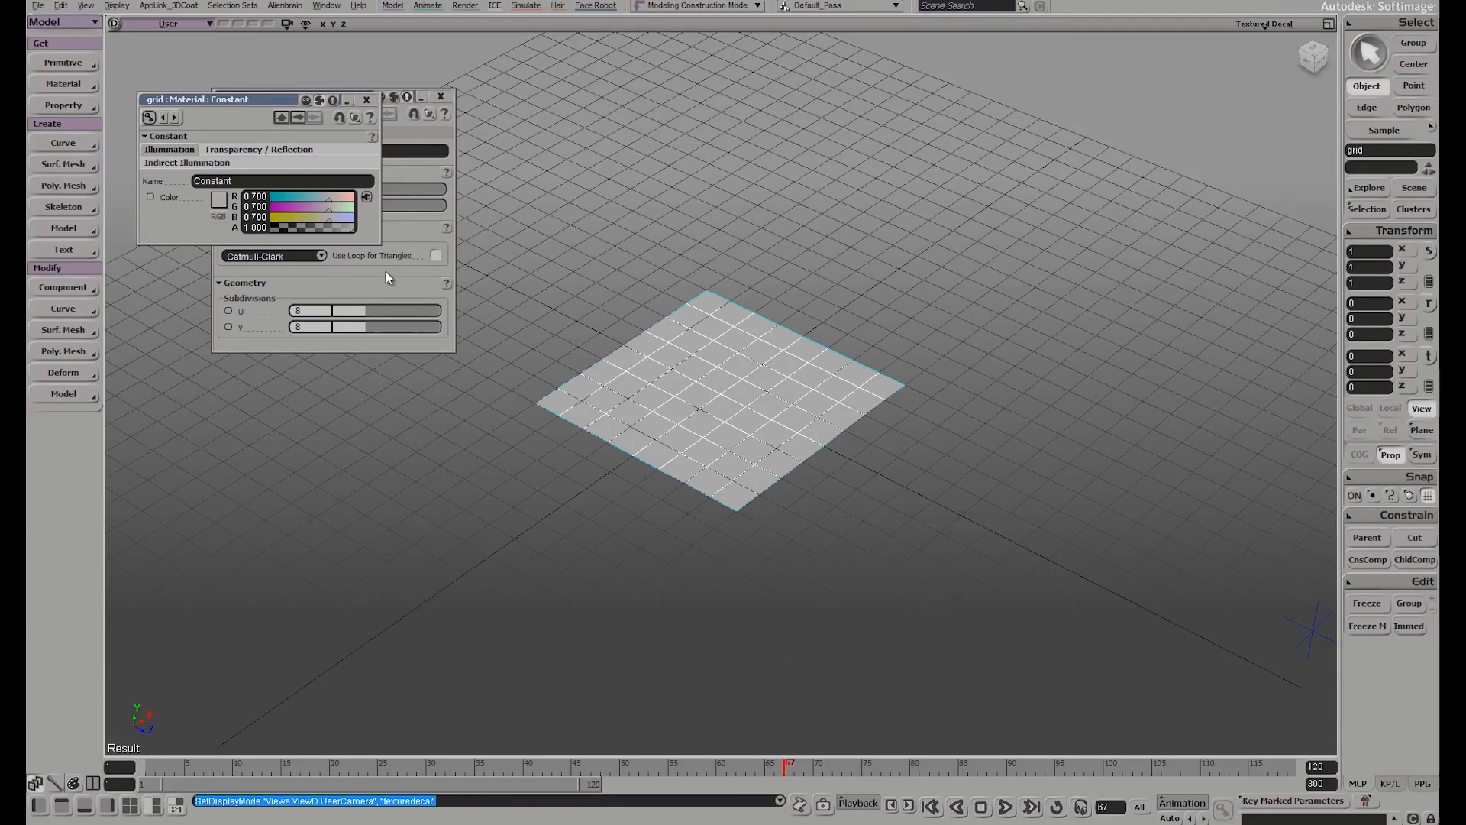
Open an enlarged Render Tree for the grid's material and add an Image node from the Texture category
key(7)
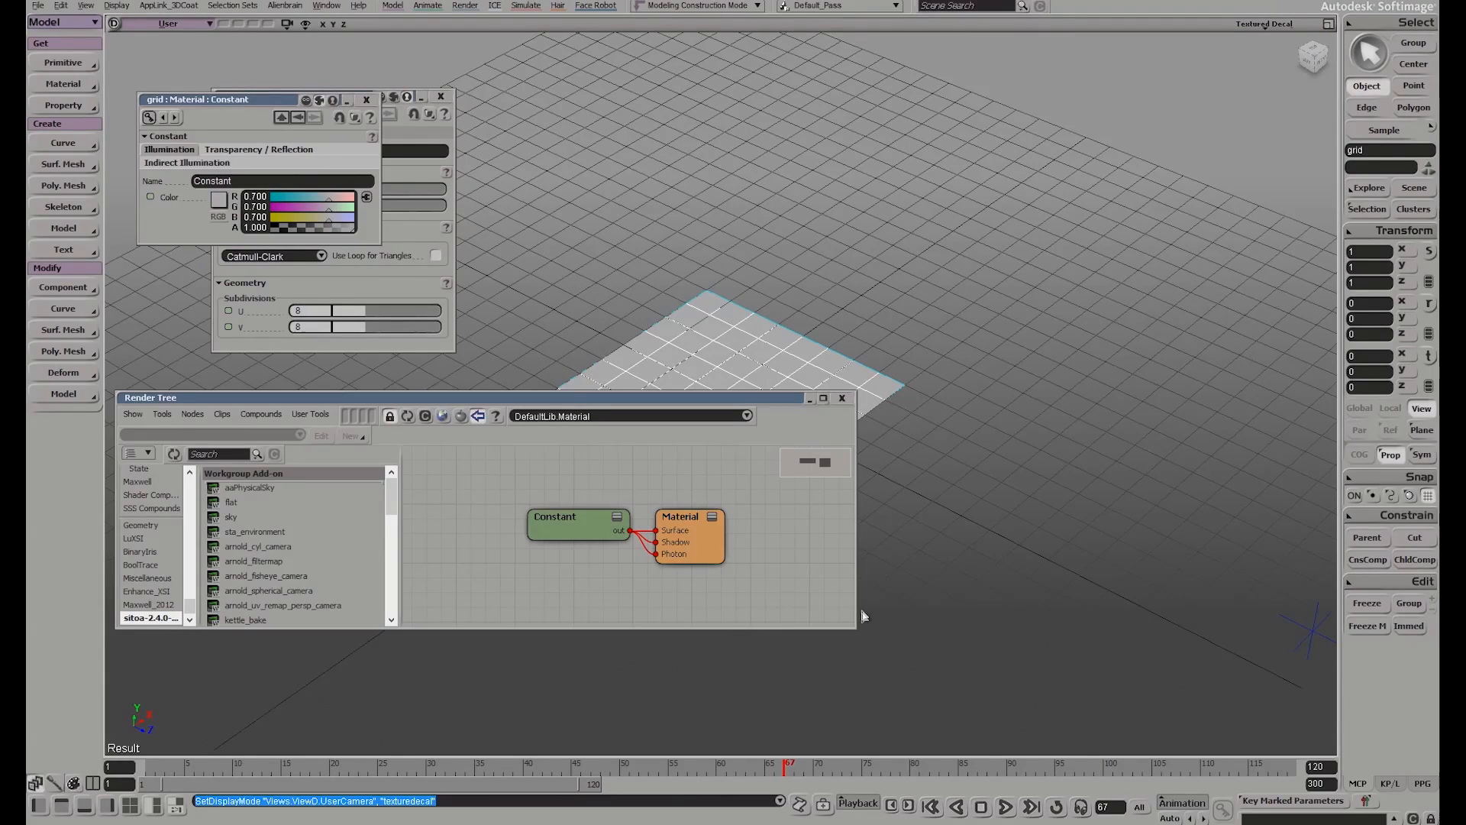
drag(857, 631, 1098, 718)
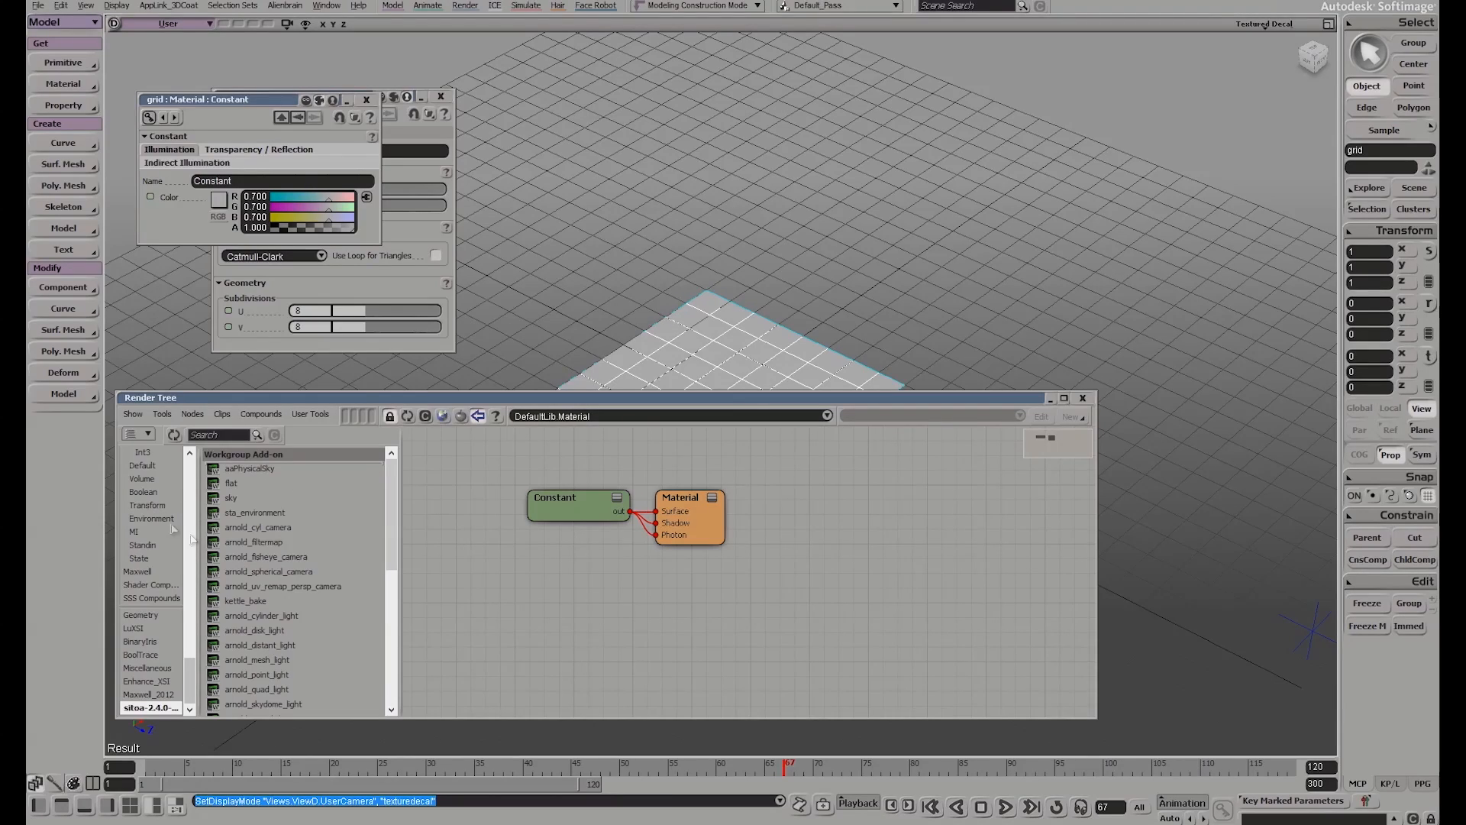
click(189, 465)
click(189, 465)
click(190, 467)
click(190, 467)
click(190, 467)
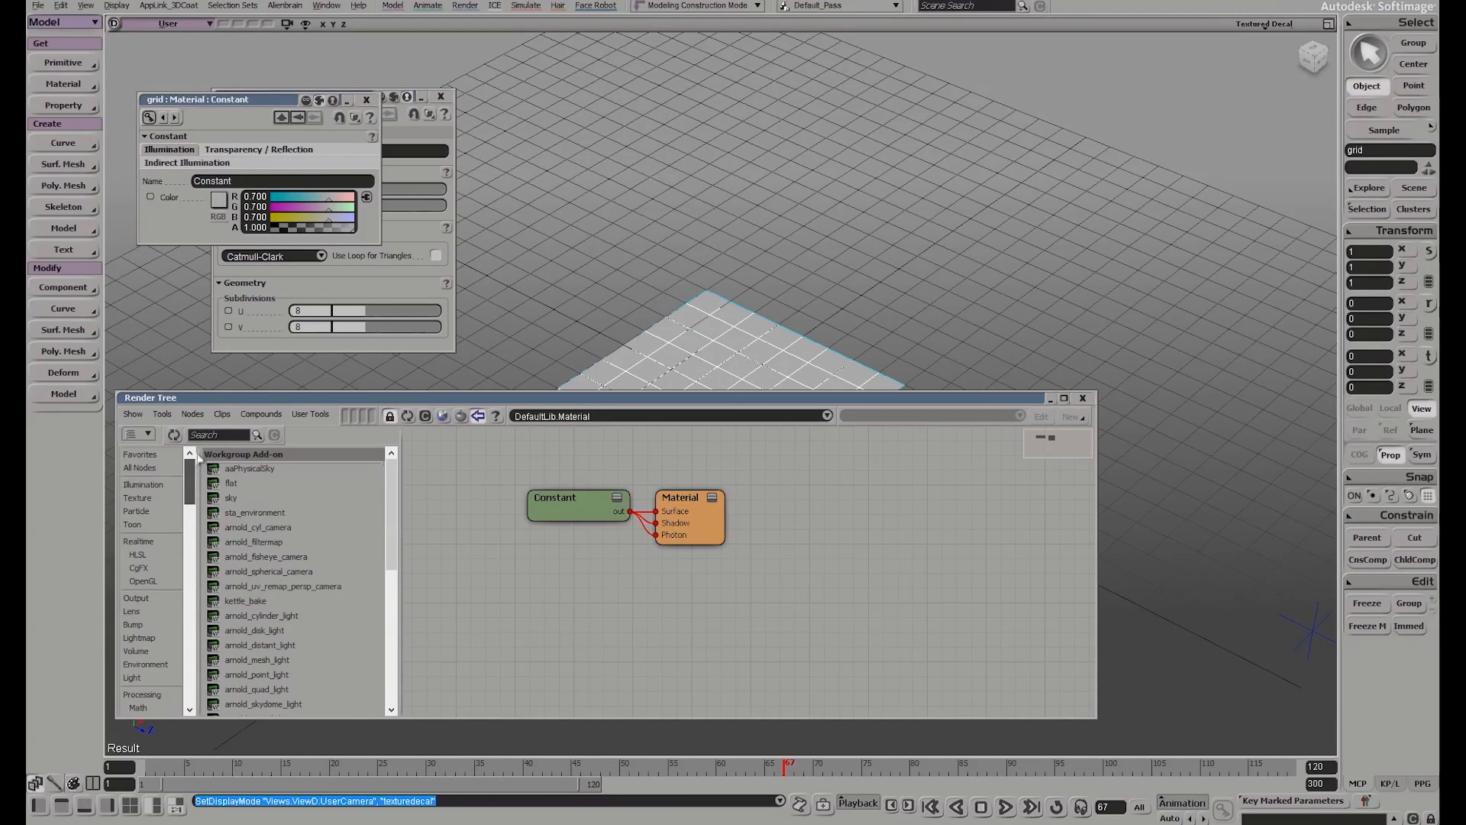
click(147, 484)
click(140, 499)
drag(236, 468, 444, 579)
Connect the Image node's output to the Constant node's color input and spread the nodes out in the Render Tree
drag(680, 498, 838, 490)
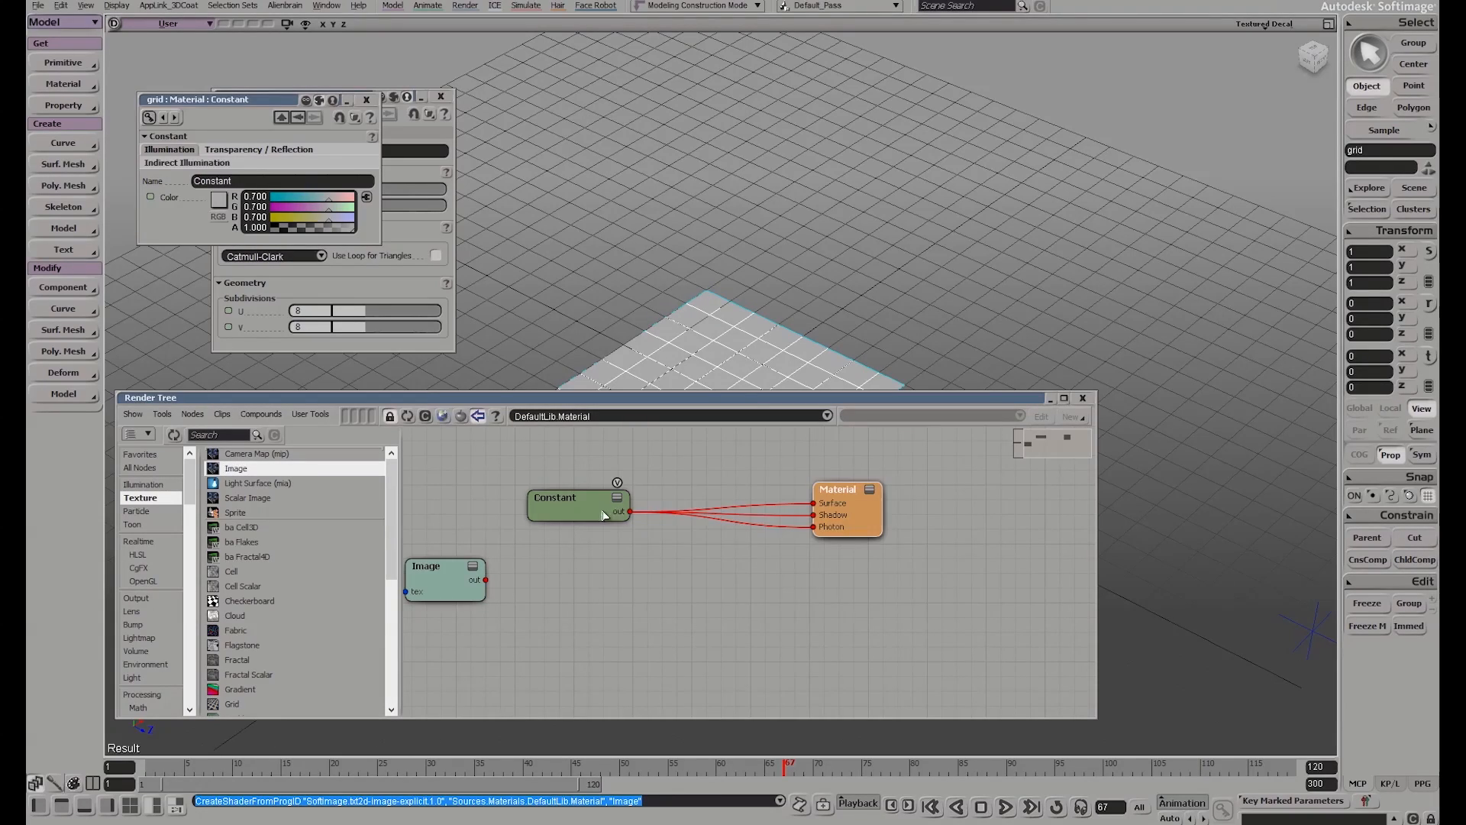
drag(569, 498, 630, 489)
drag(486, 579, 549, 547)
click(666, 382)
middle_drag(526, 617, 699, 611)
drag(516, 564, 522, 527)
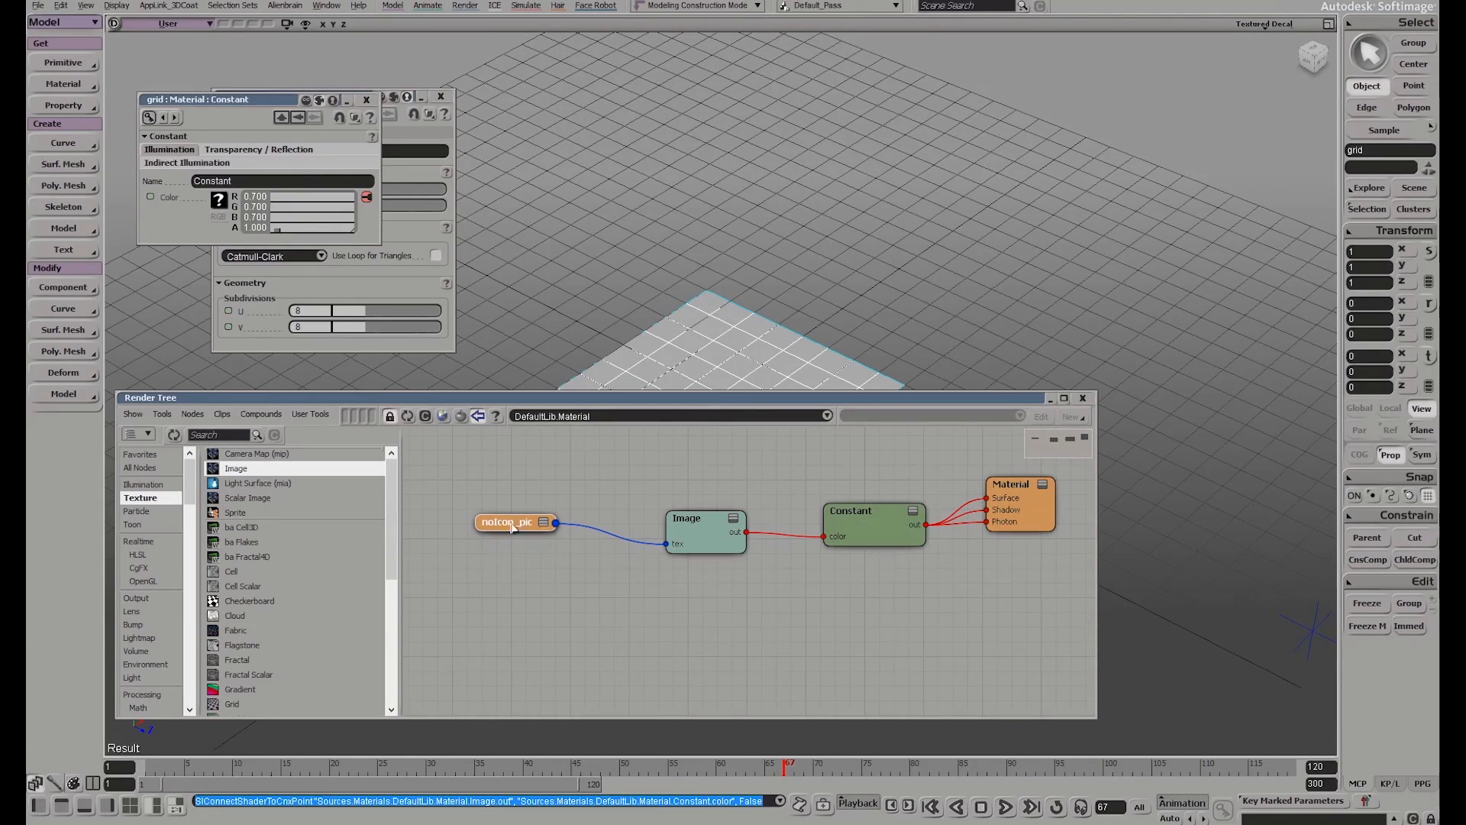
Set the Image node's source clip to Brian_Hallway_on_Alpha_FRACTALsm_mov and place the clip node beside it
double_click(720, 527)
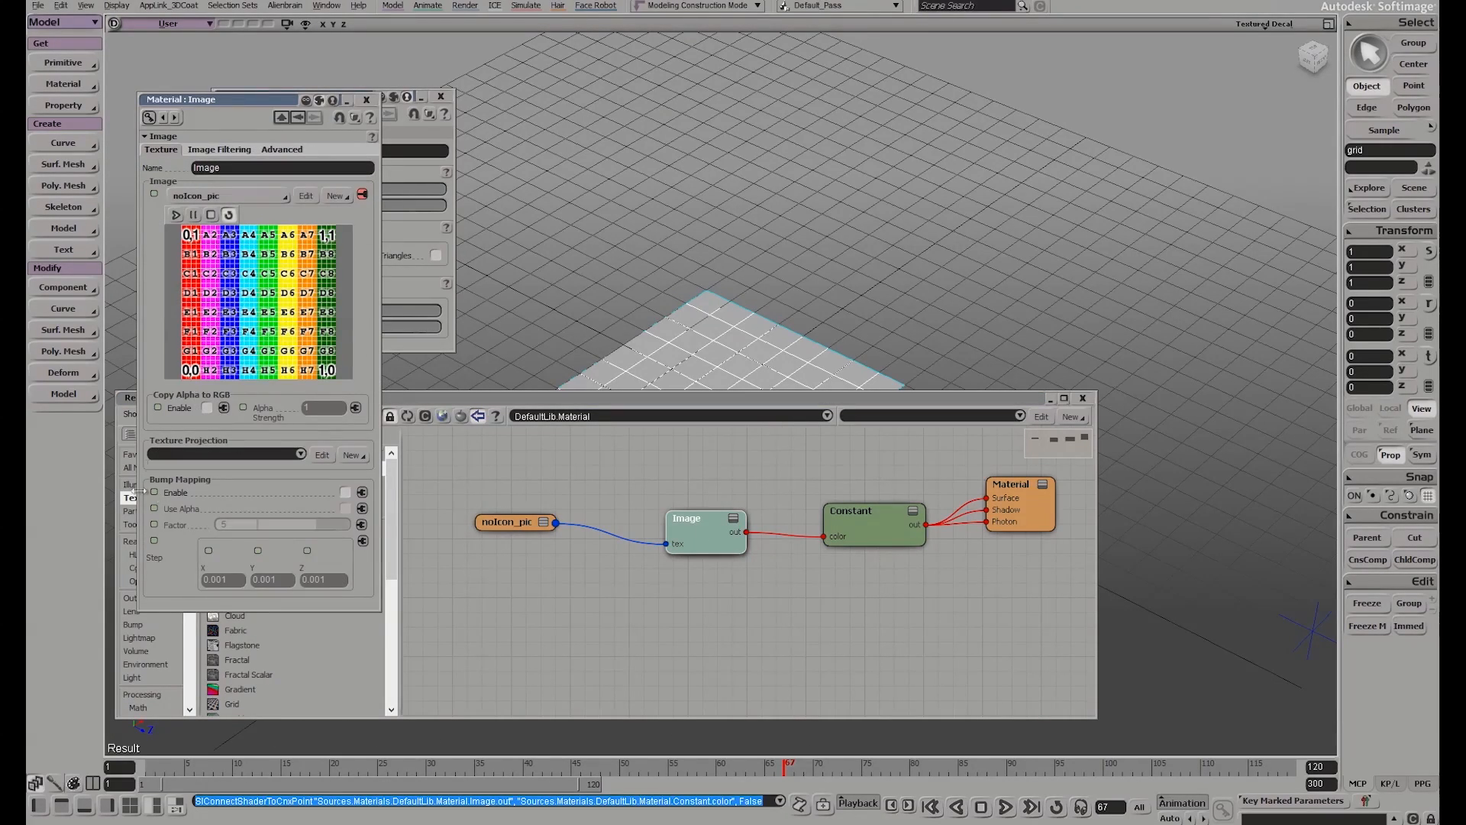
click(249, 197)
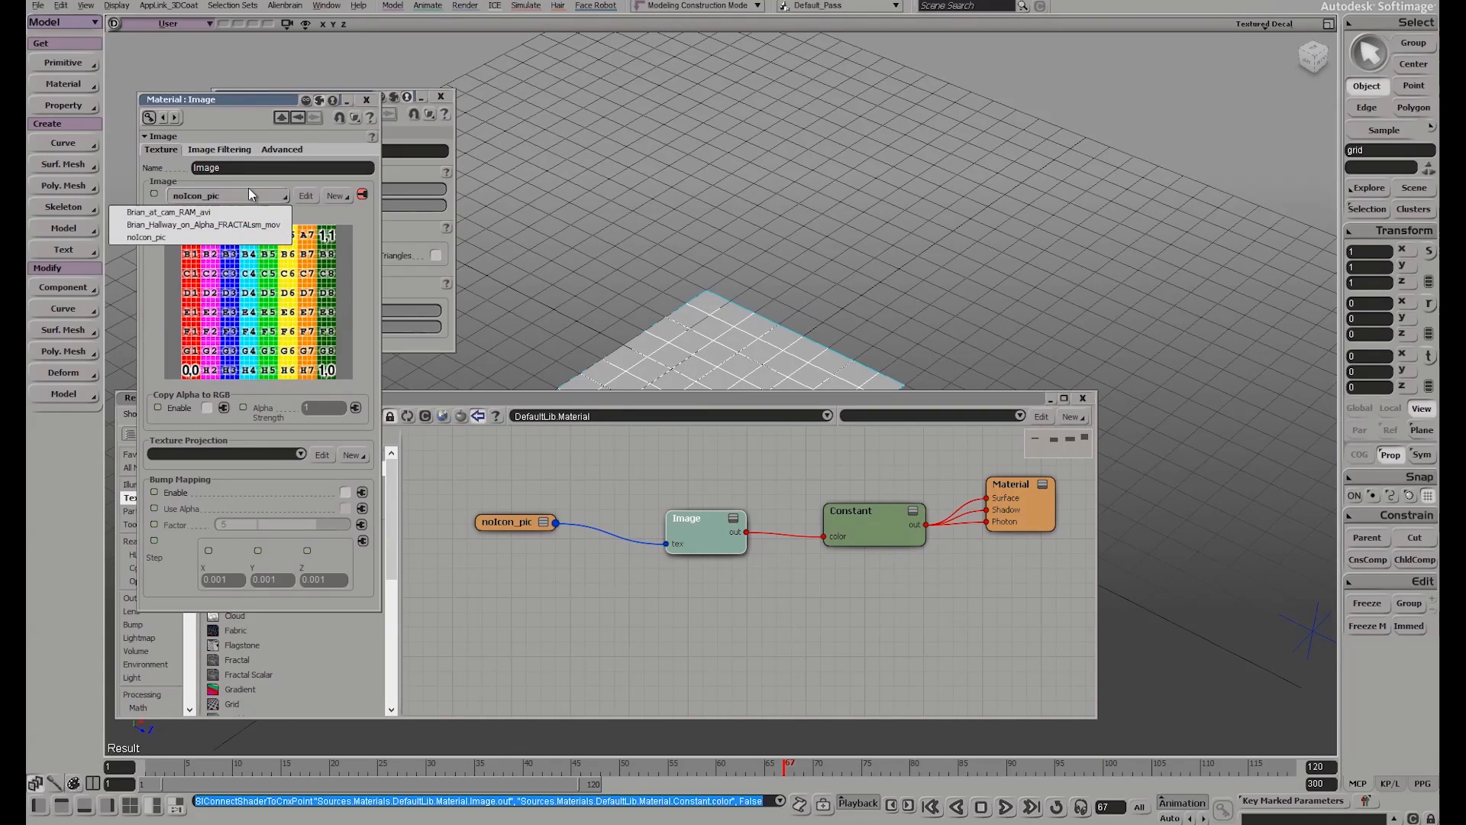
click(255, 226)
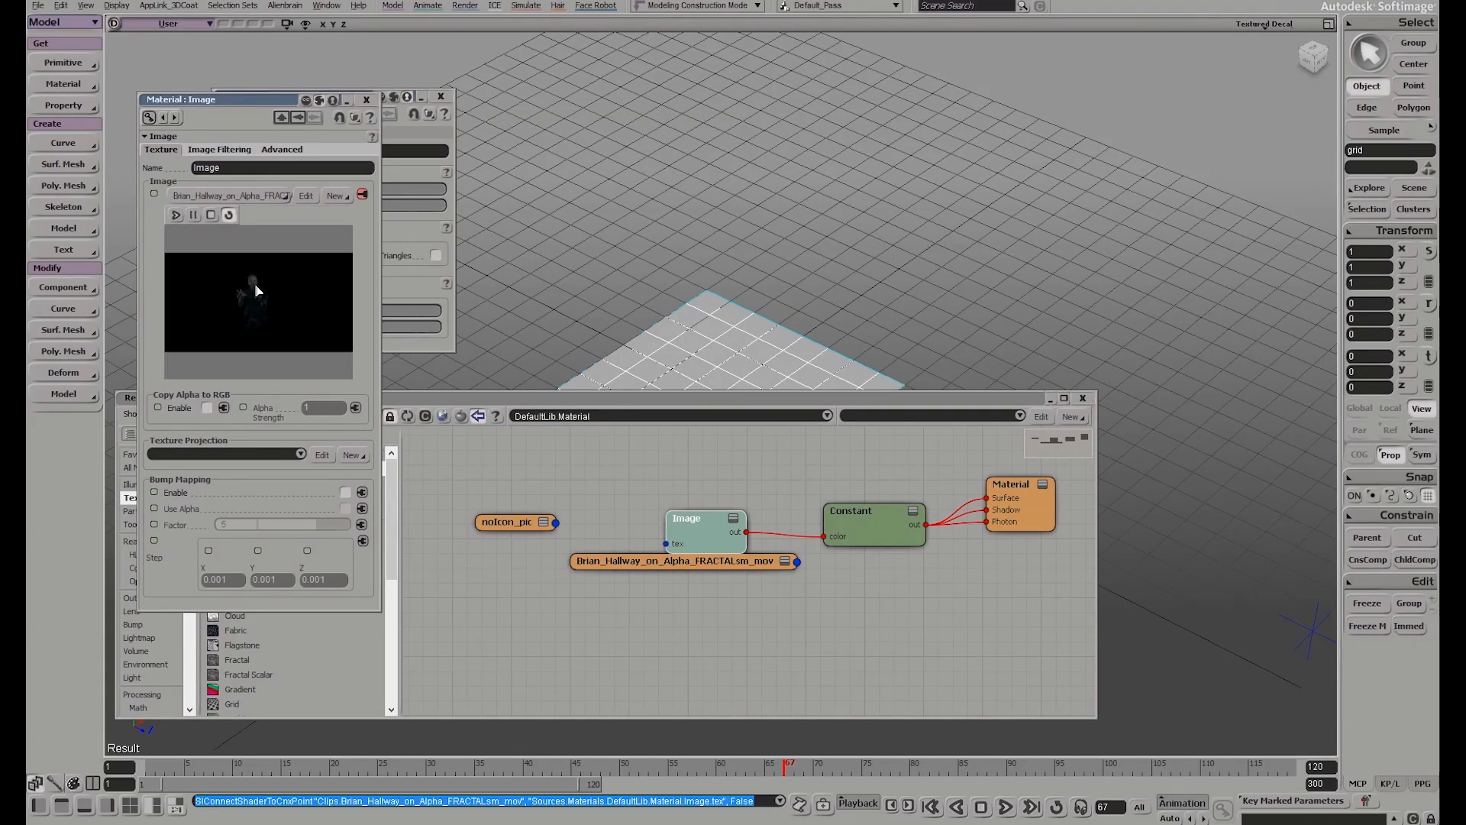
drag(648, 565, 468, 577)
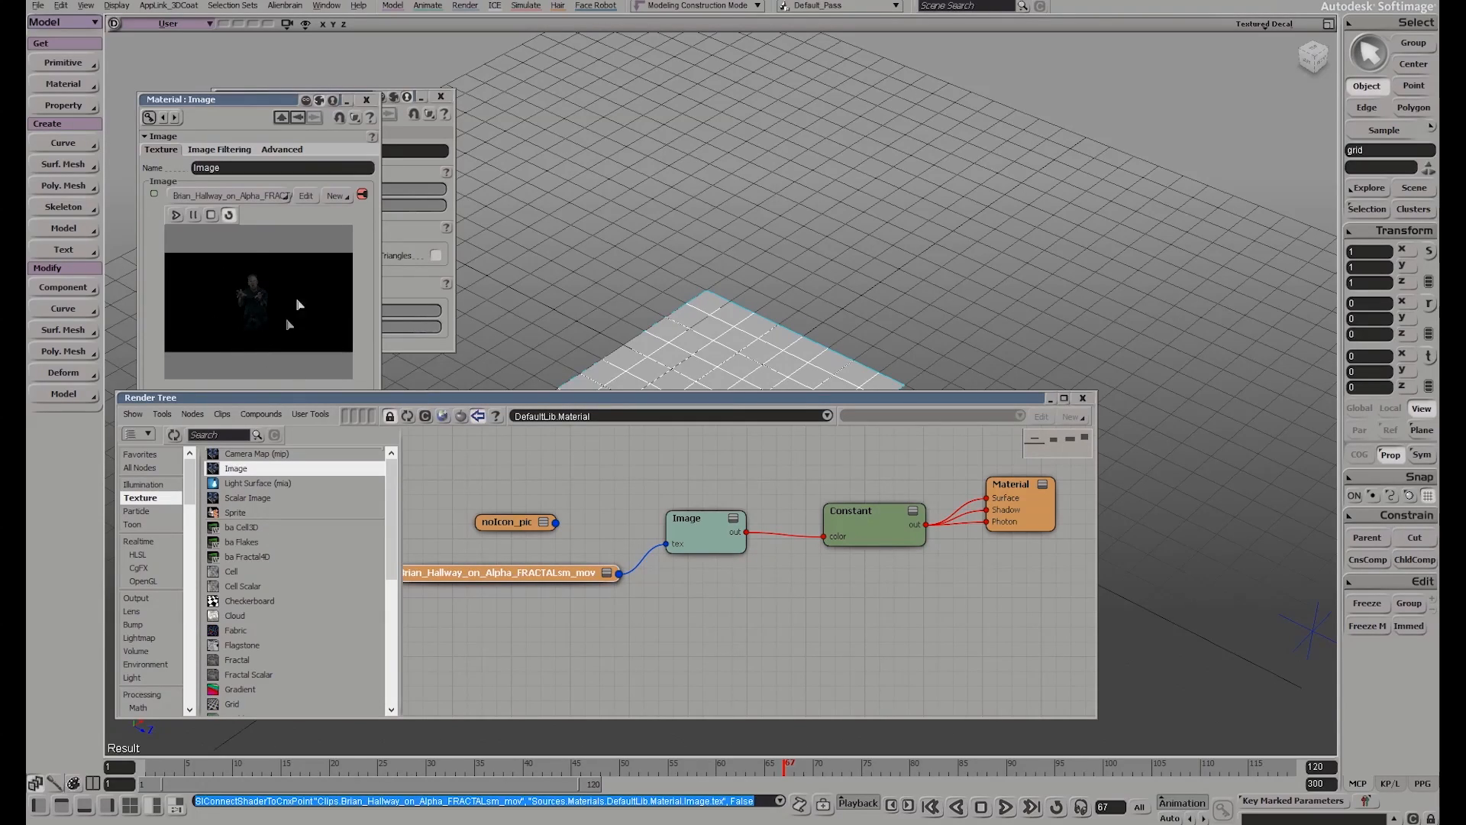
Move the Render Tree clear of the grid and add a Texture Map property to the grid
click(233, 102)
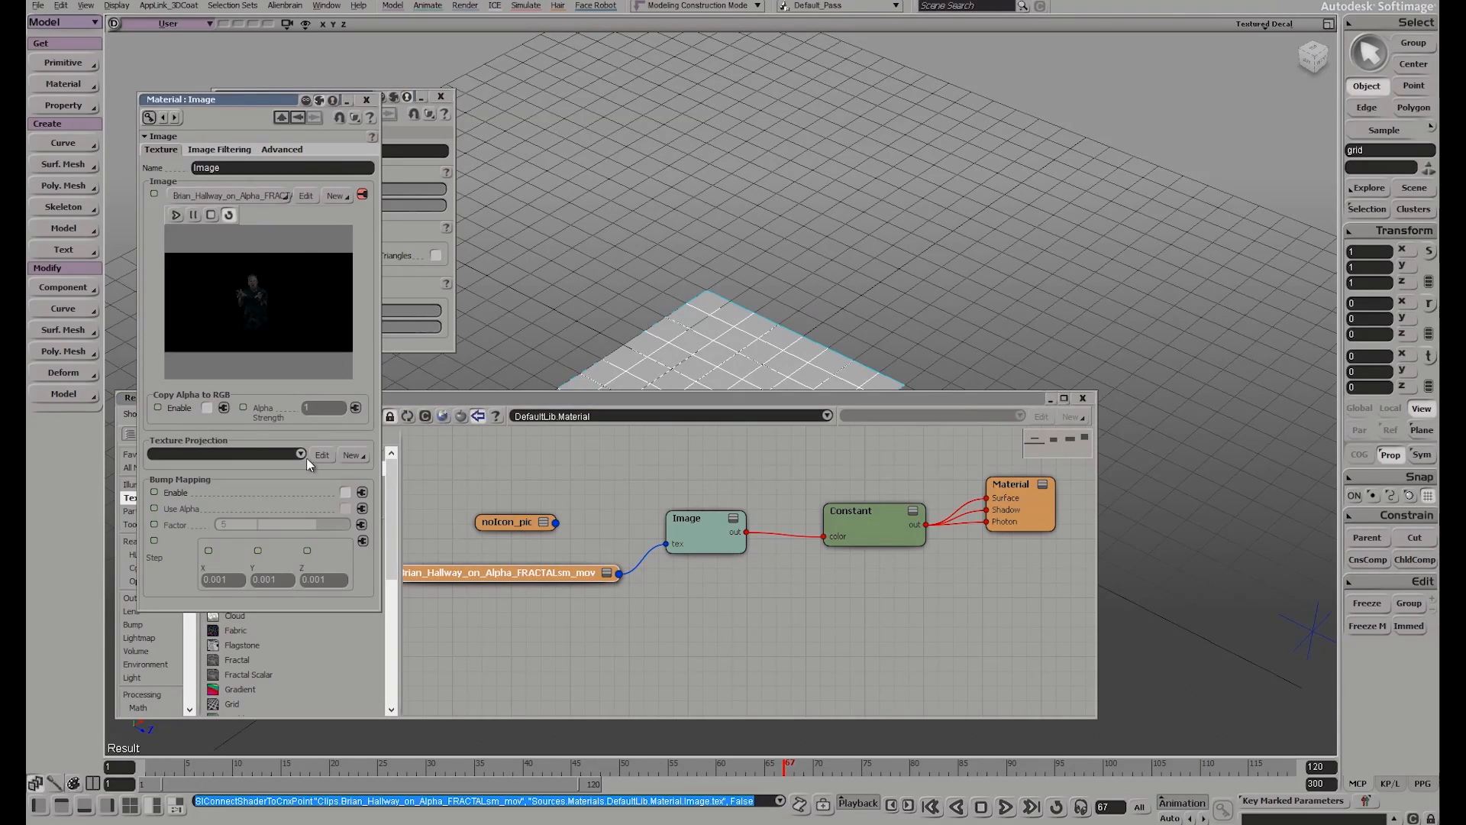
drag(717, 397, 714, 507)
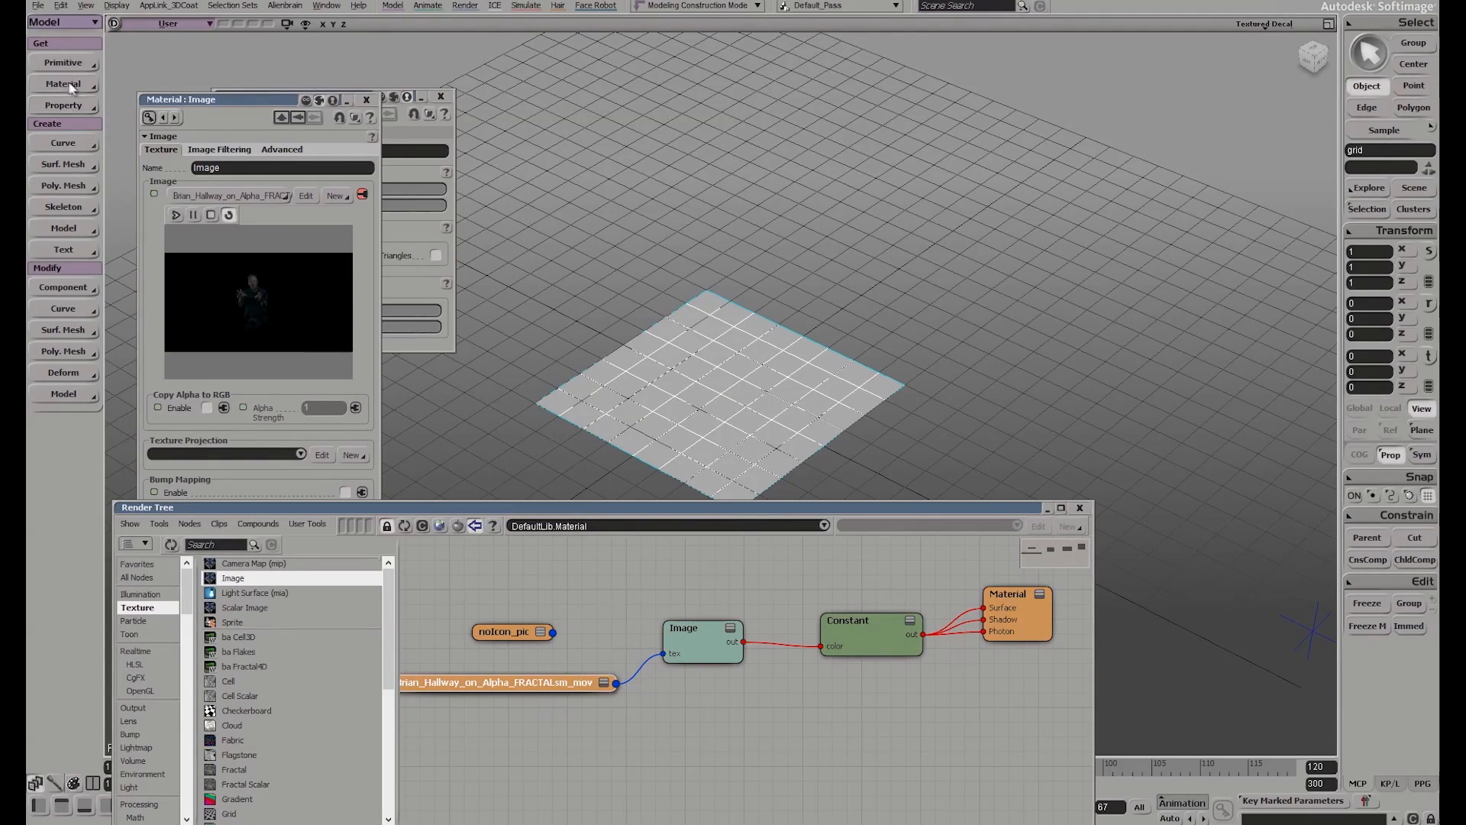
click(67, 107)
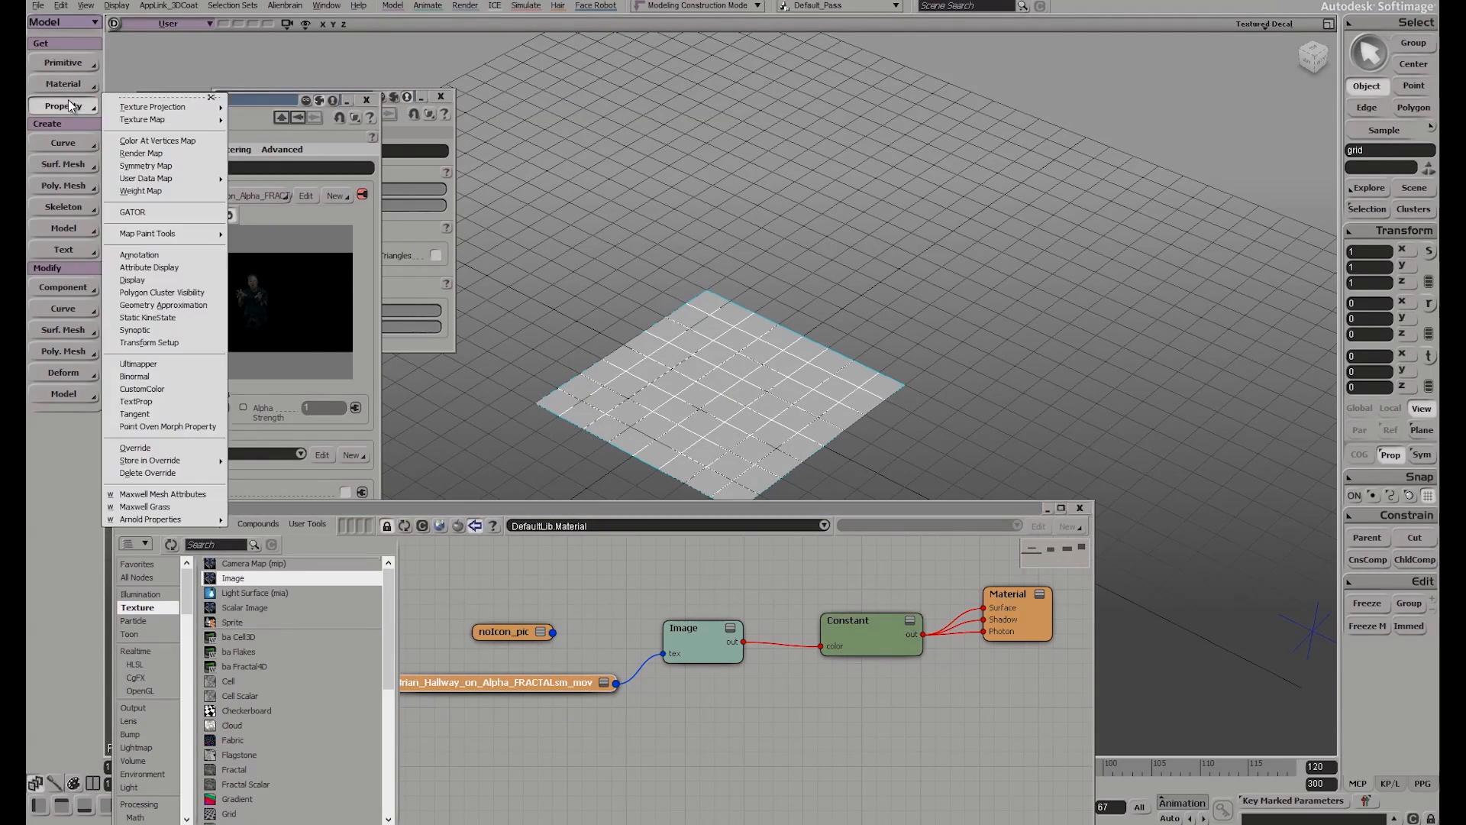
mouse_move(162, 122)
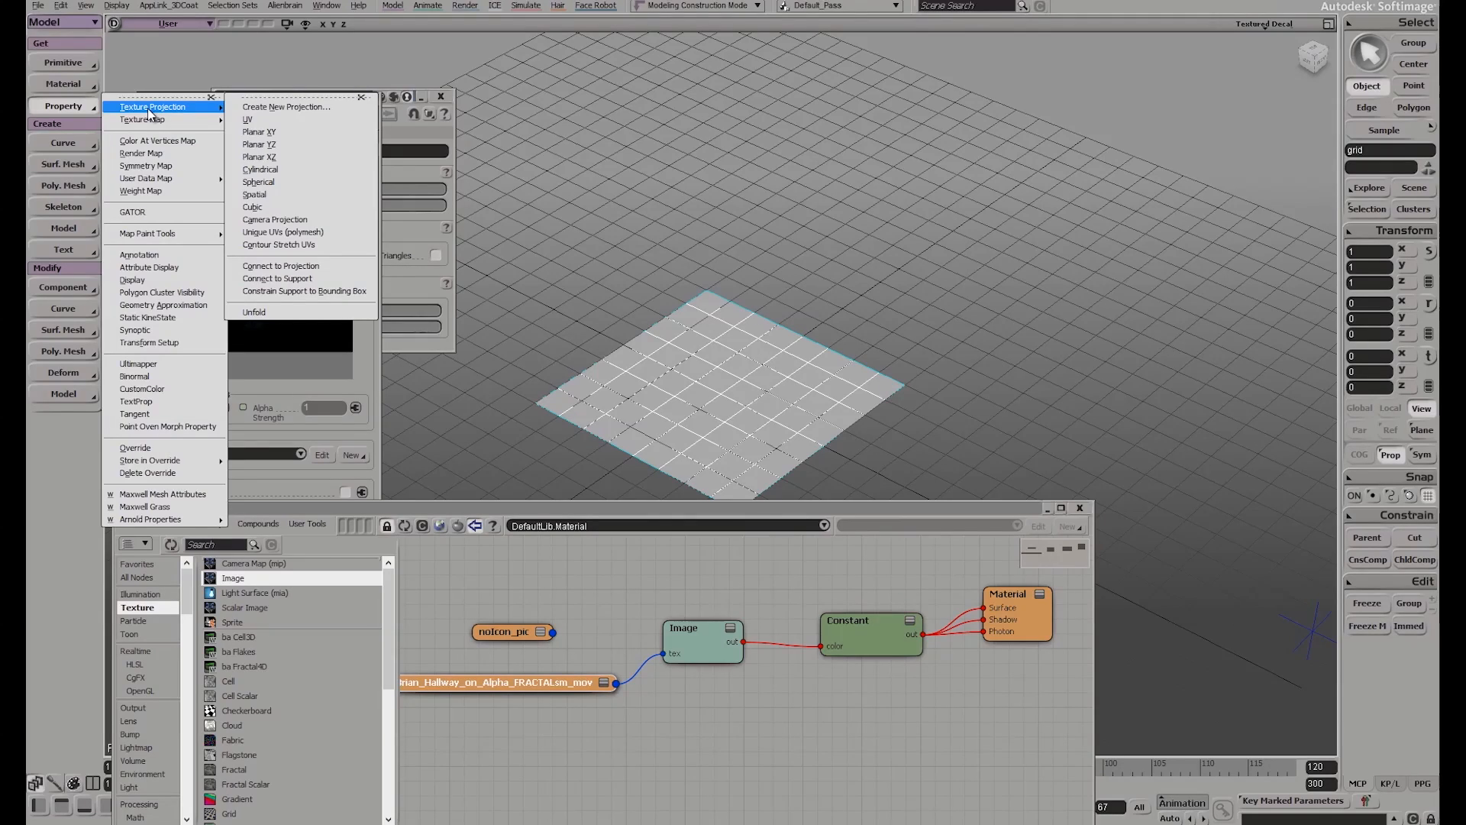
click(310, 205)
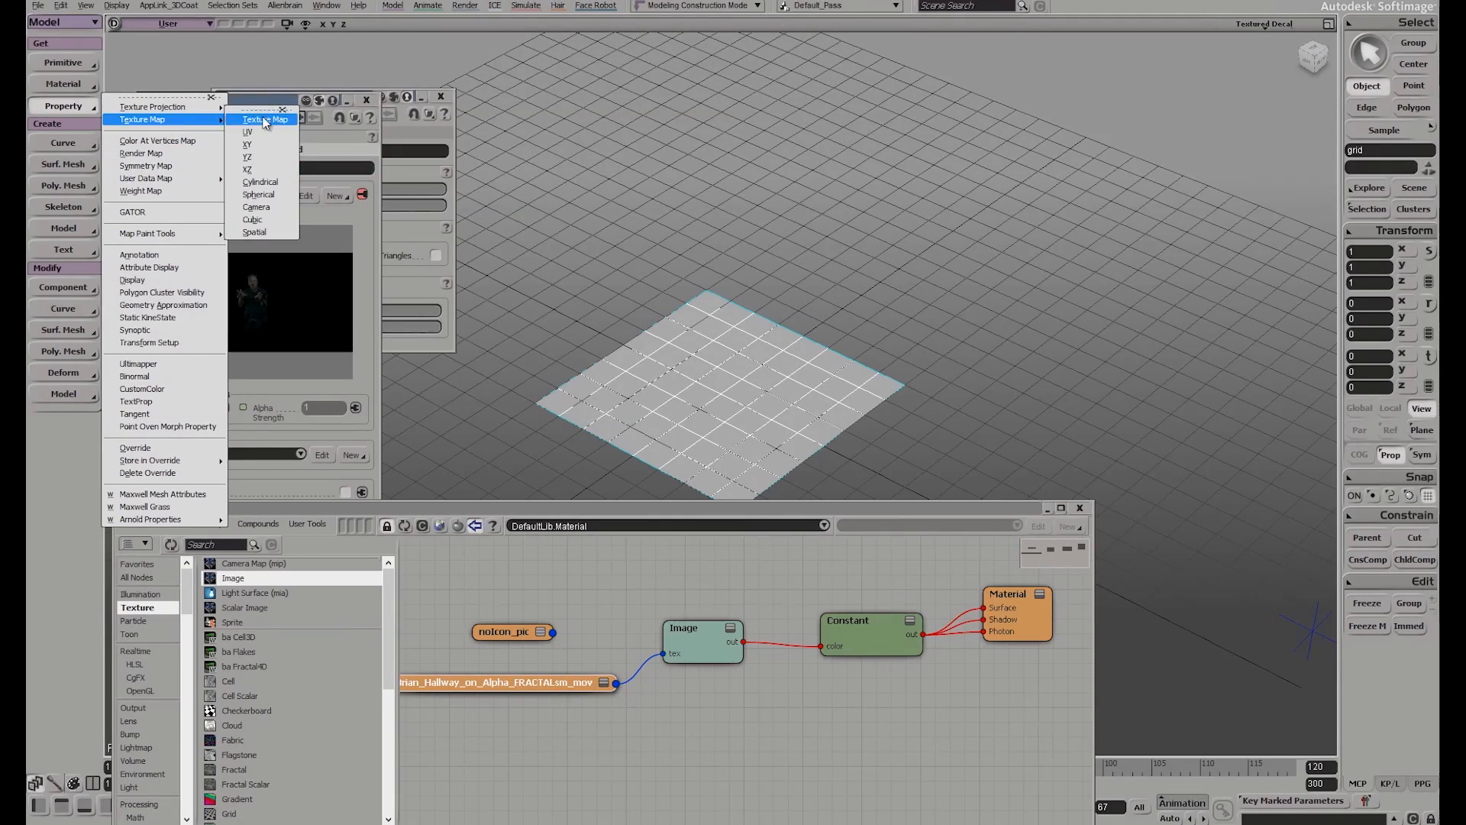
click(260, 120)
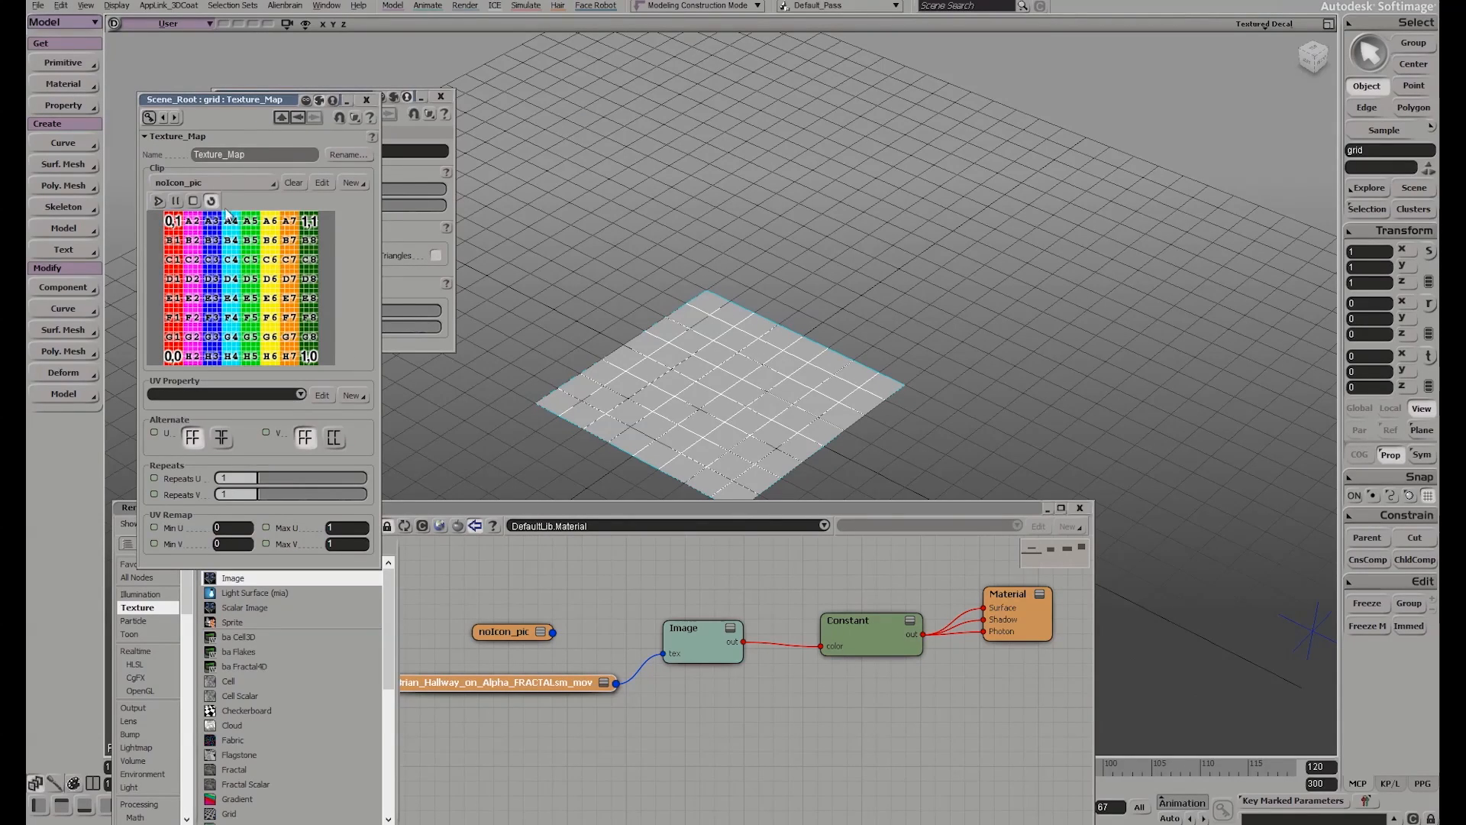
Assign the Brian_Hallway_on_Alpha_FRACTALsm_mov clip to the texture map and create a Planar XZ projection for it
click(226, 182)
click(208, 211)
click(350, 395)
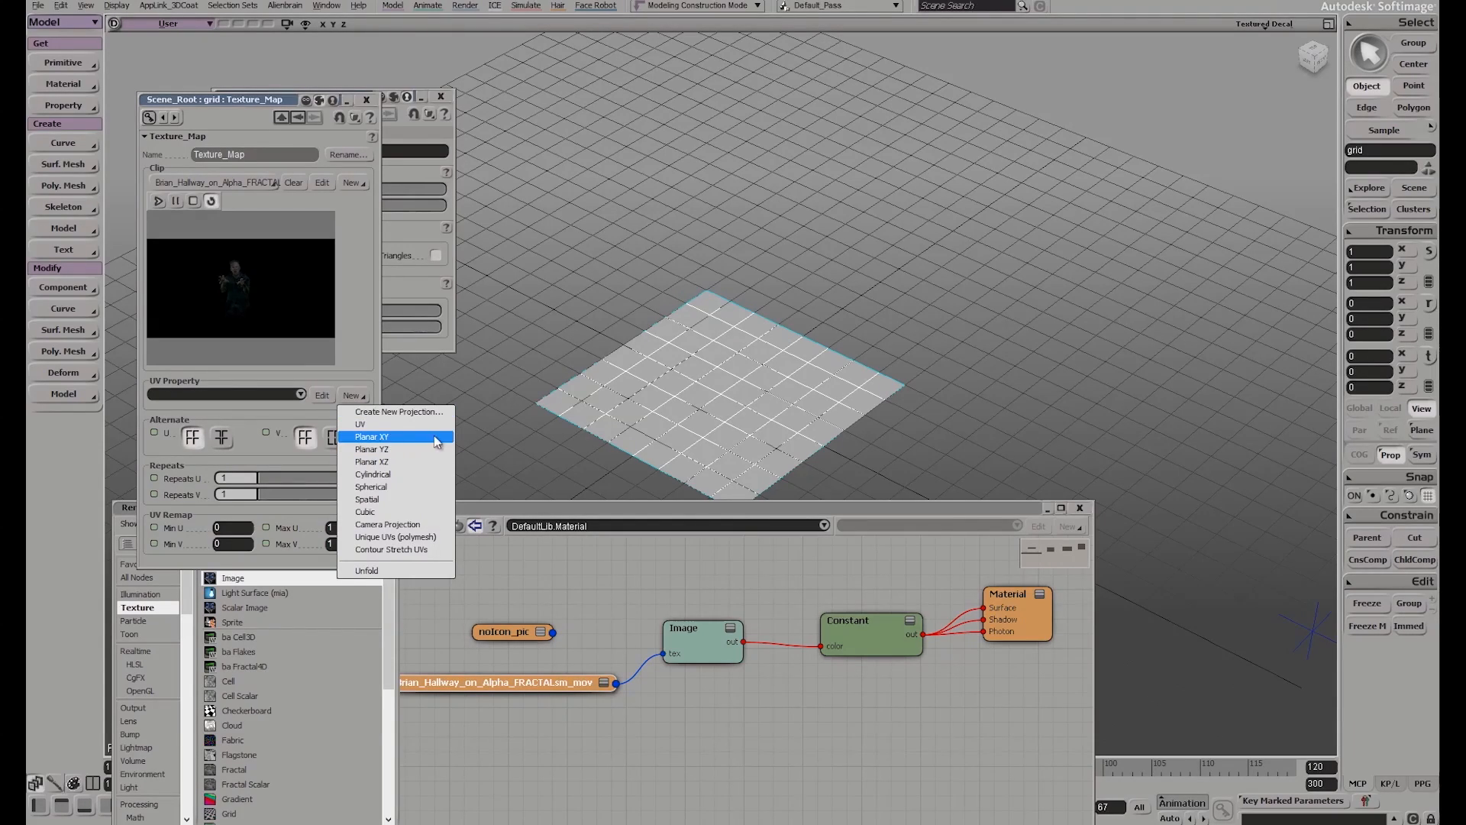
click(361, 463)
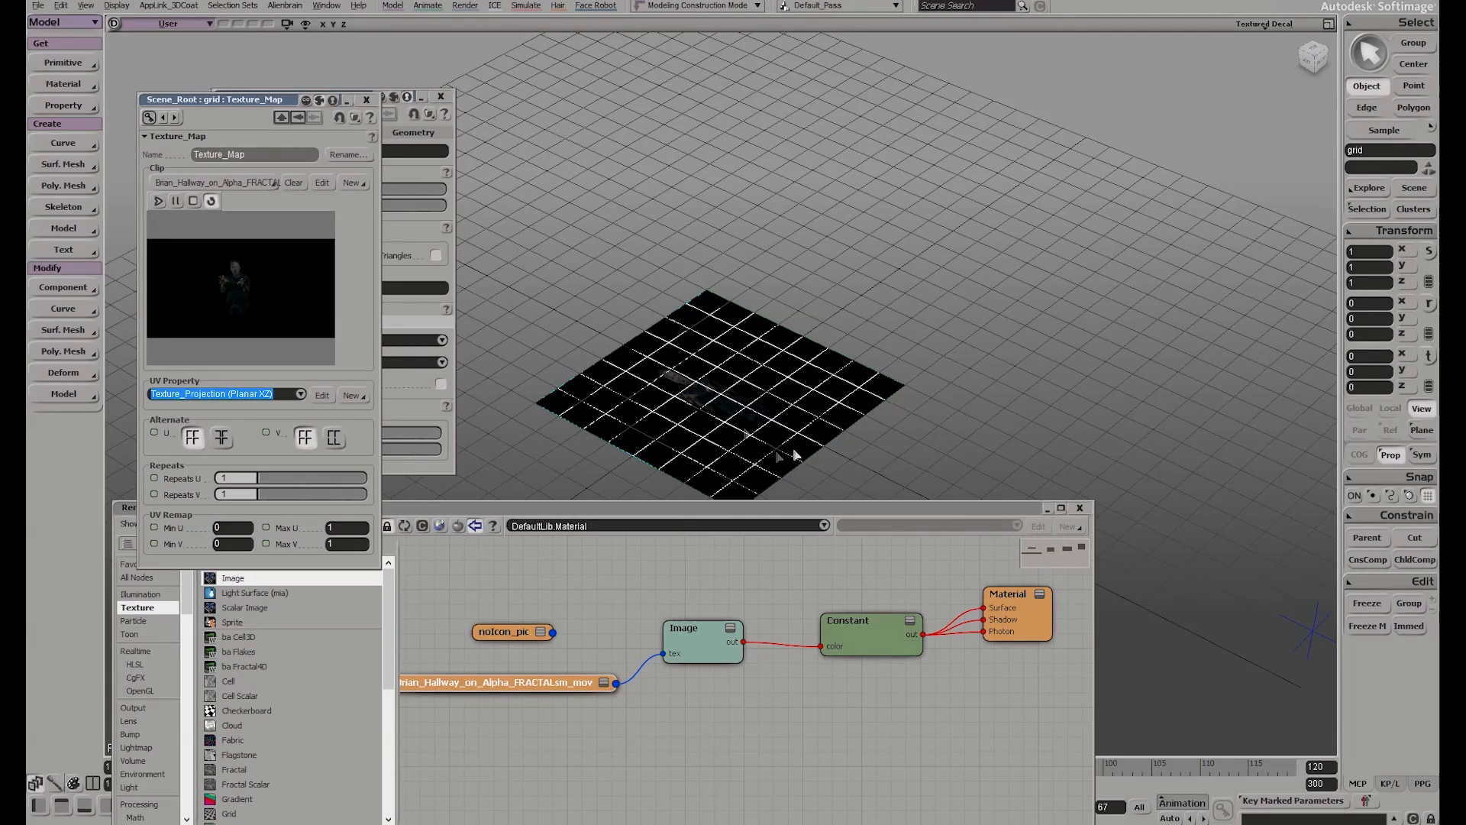
Scale the grid along X to about 1.9 to widen the man's clip to natural proportions
right_drag(854, 287, 673, 385)
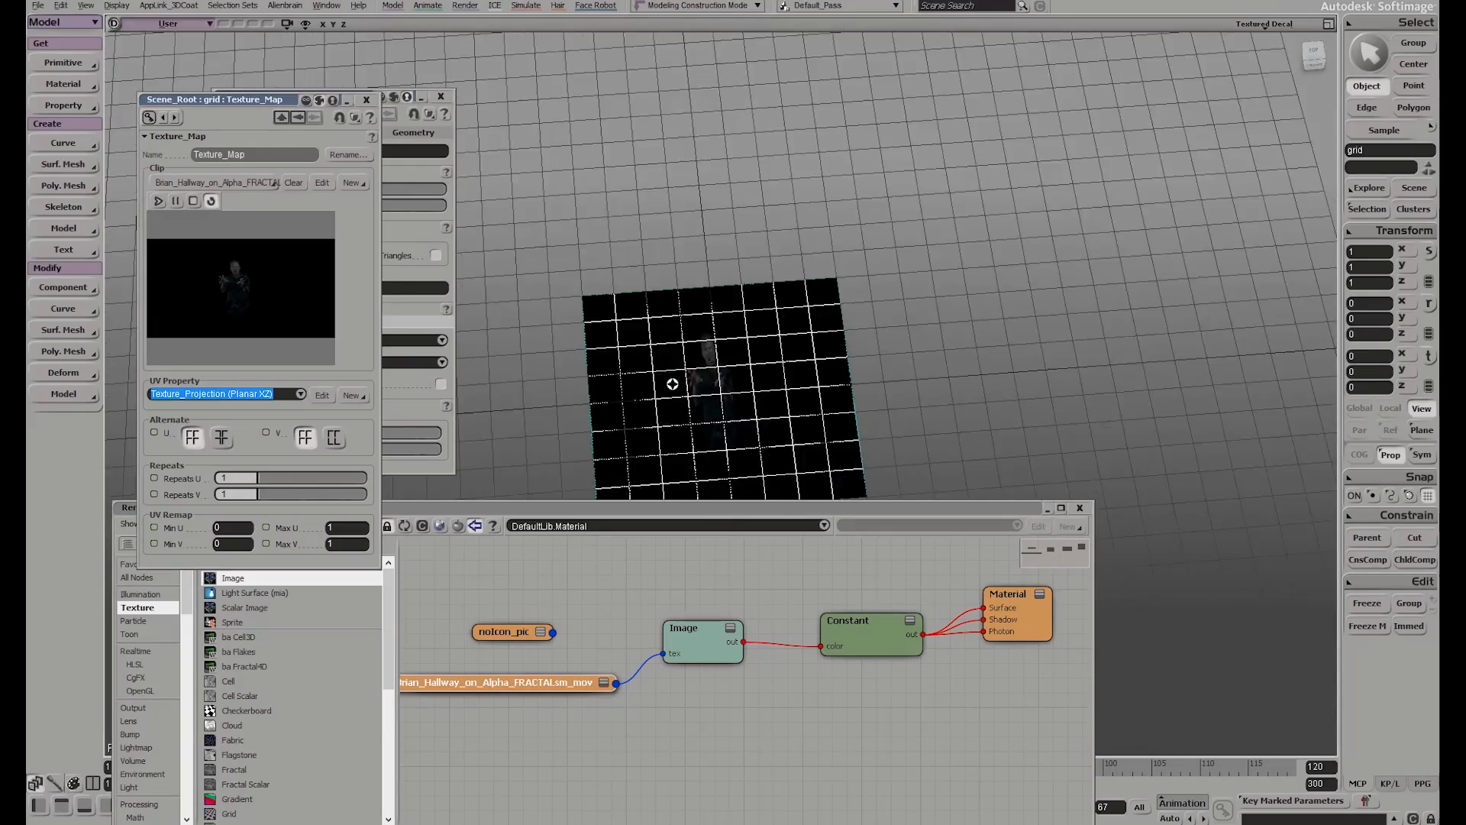
middle_drag(673, 384, 672, 377)
drag(671, 376, 736, 312)
right_drag(736, 312, 672, 272)
key(x)
drag(853, 322, 922, 309)
scroll(825, 265, down, 2)
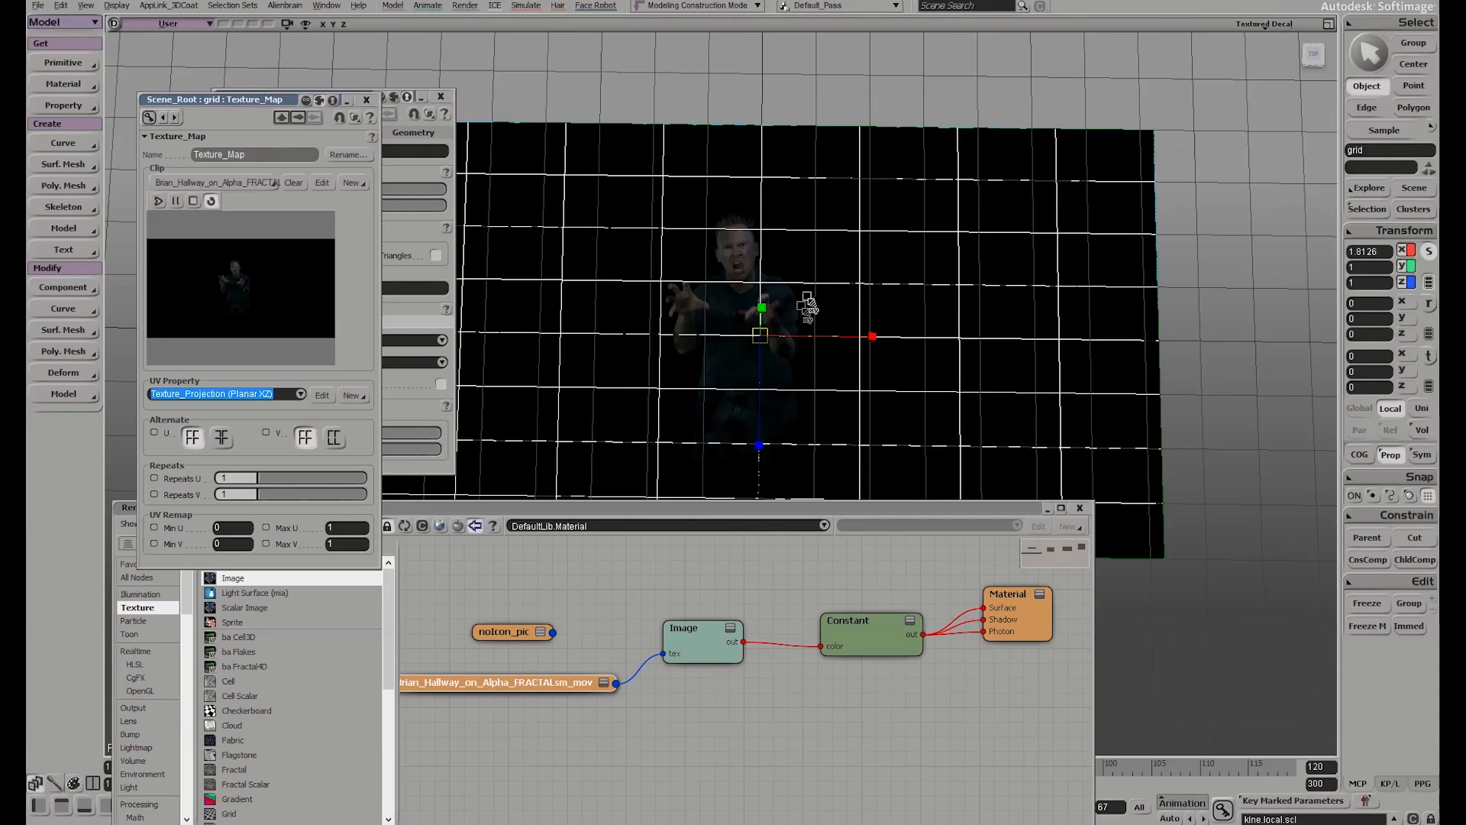
mouse_move(808, 335)
mouse_down()
mouse_move(856, 333)
mouse_move(835, 379)
mouse_move(857, 277)
mouse_move(841, 337)
mouse_move(795, 267)
mouse_move(809, 369)
mouse_move(802, 341)
mouse_up()
key(x)
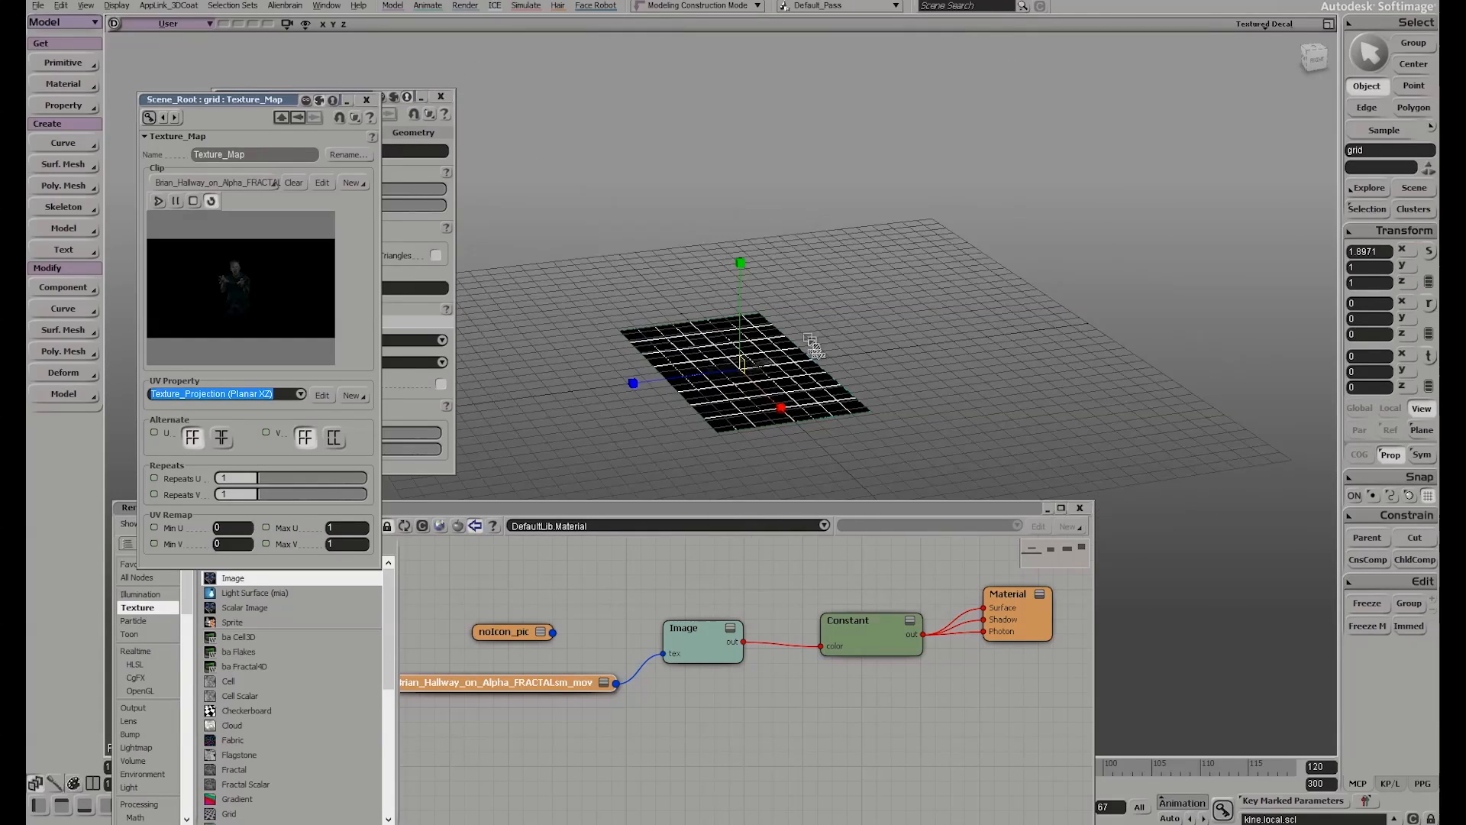
Rotate the grid to 90 degrees about X so it stands upright, and deselect it
key(c)
drag(731, 298, 1303, 350)
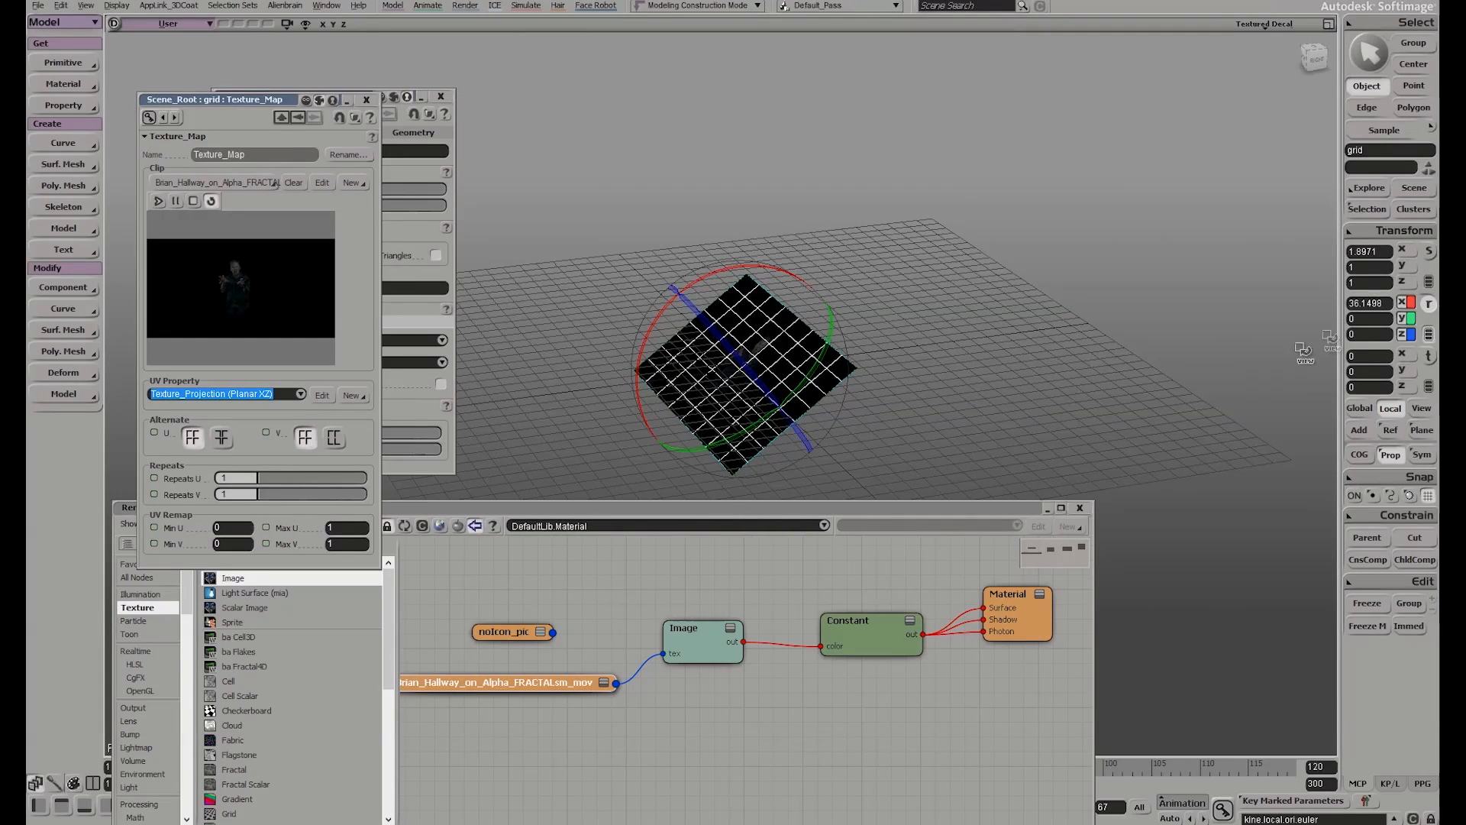
key(Return)
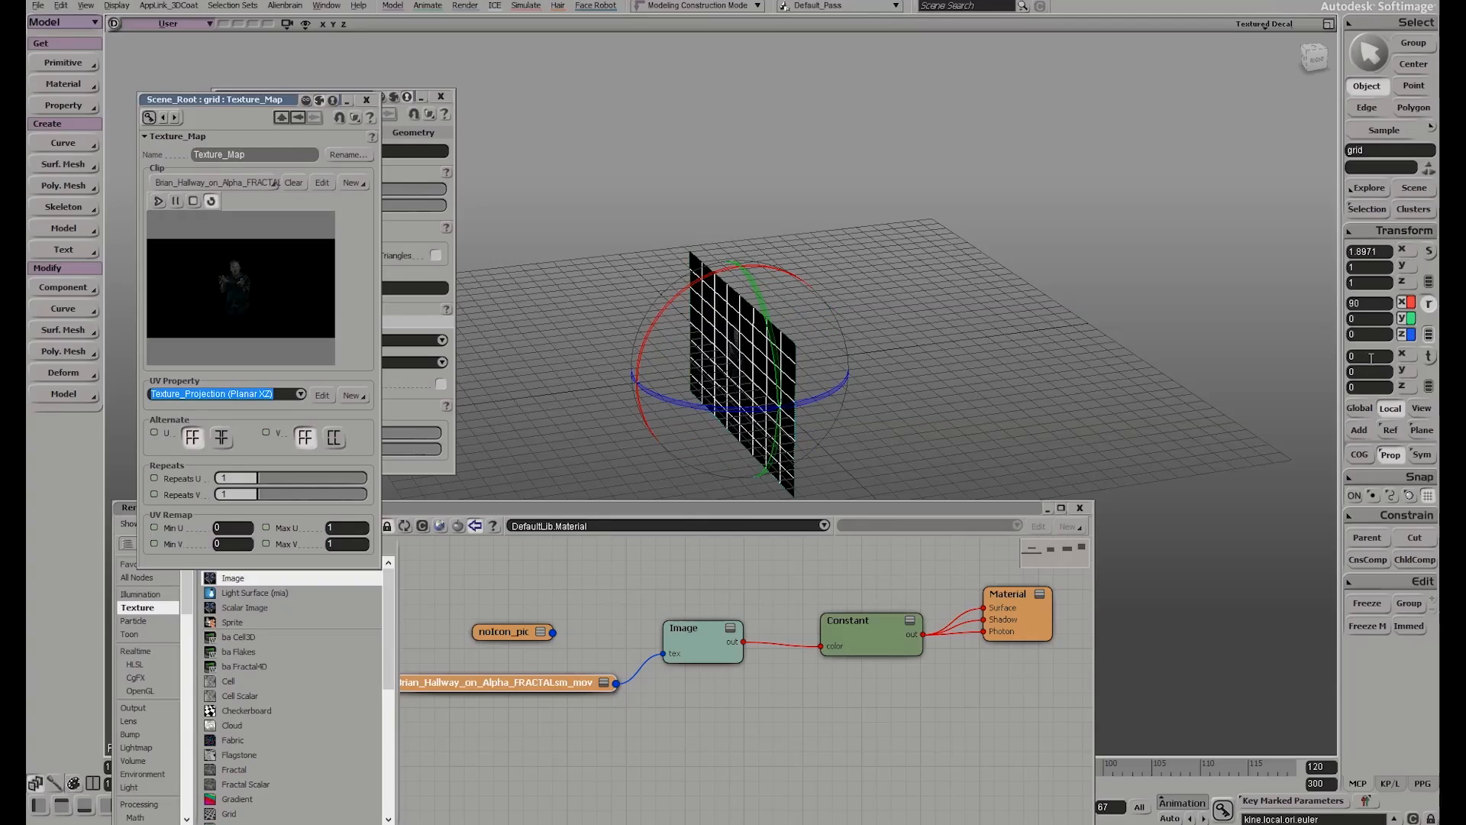
key(s)
right_drag(802, 342, 851, 345)
middle_drag(852, 345, 795, 342)
right_drag(795, 342, 805, 320)
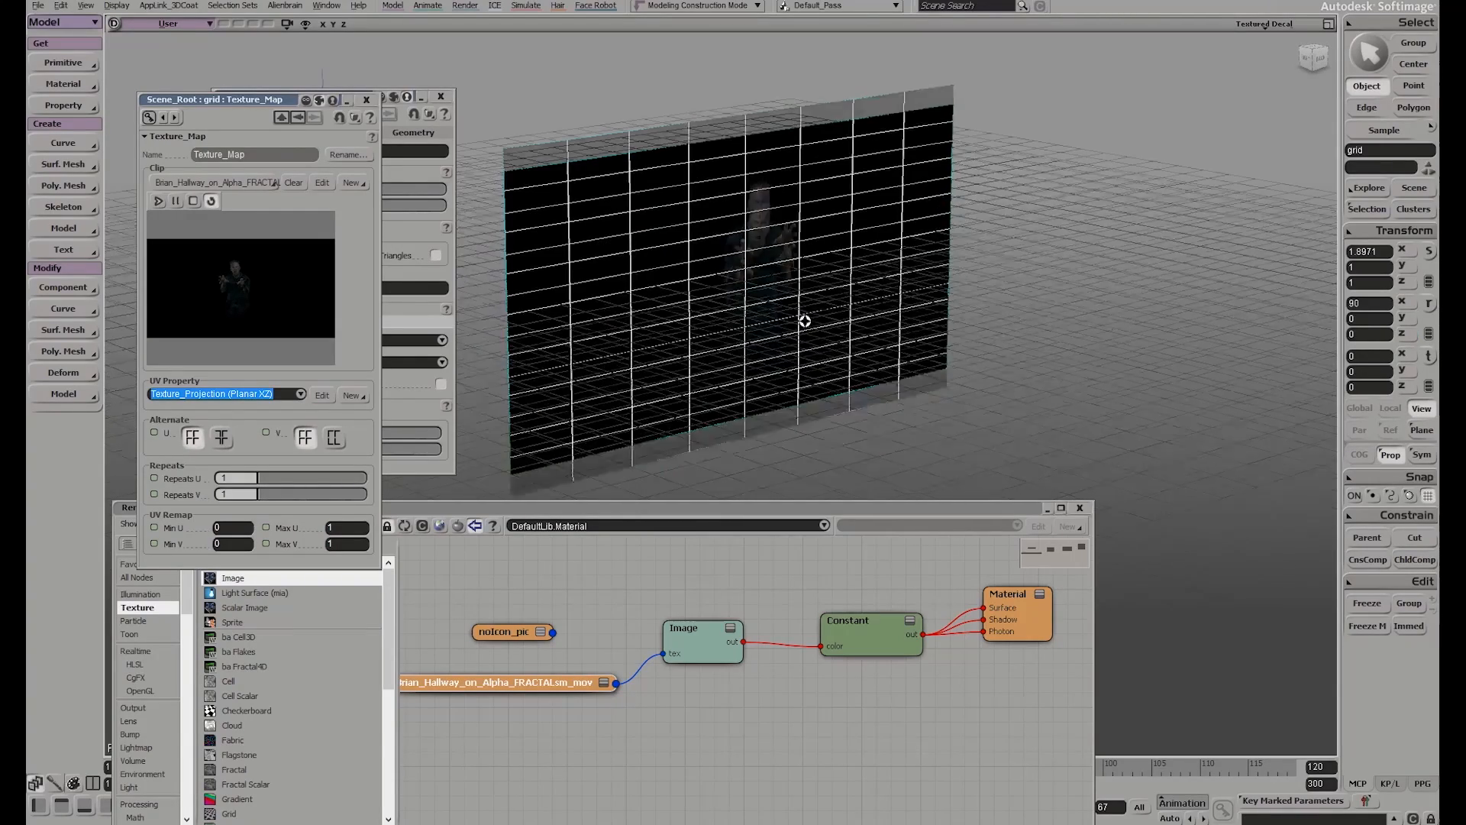
middle_drag(805, 321, 776, 317)
key(space)
click(1101, 284)
Collapse the Render Tree window and scrub the timeline back to around frame 6 to check the clip on the grid
key(s)
right_drag(1103, 285, 1060, 278)
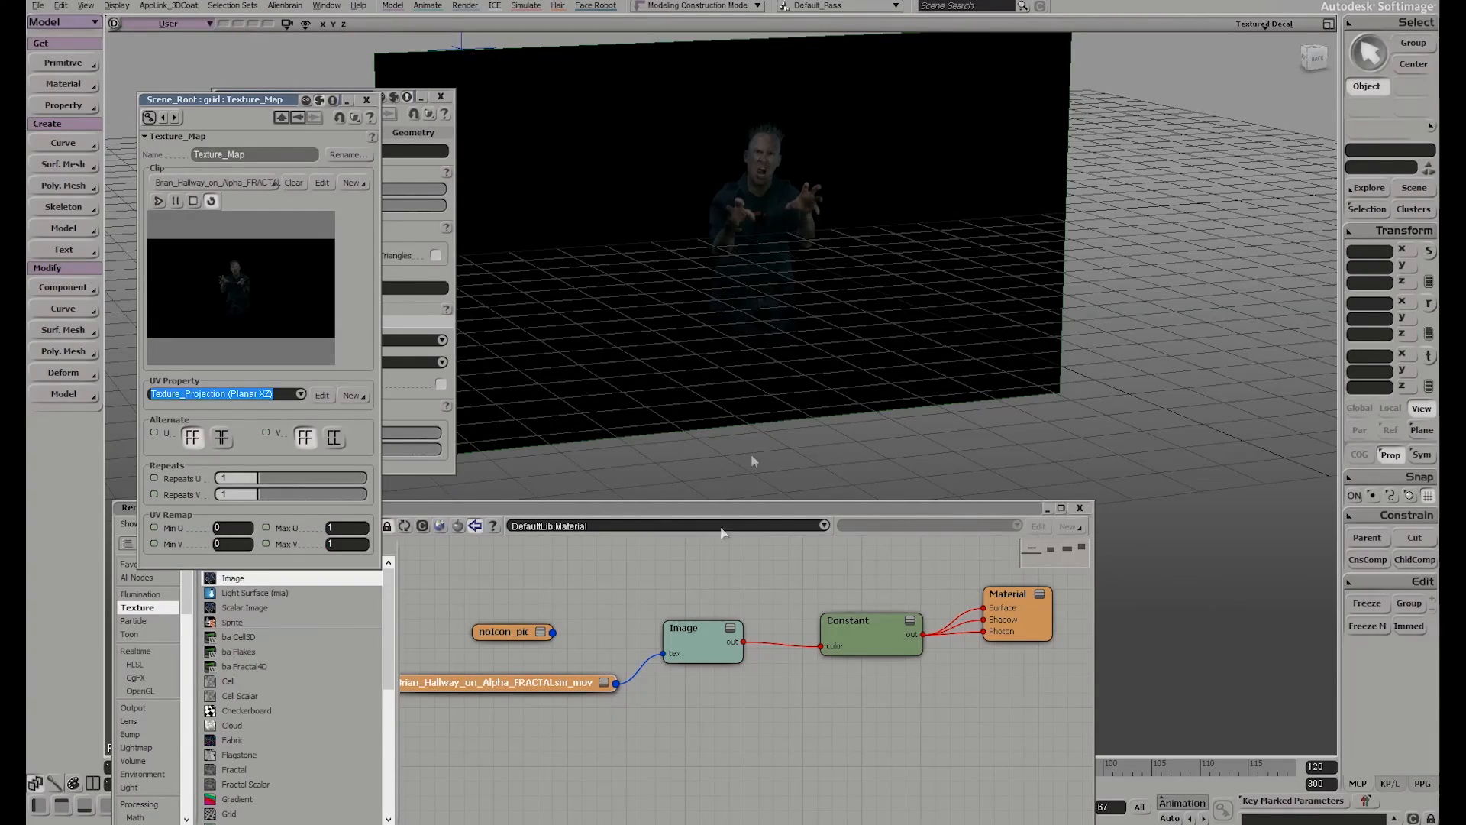
double_click(918, 513)
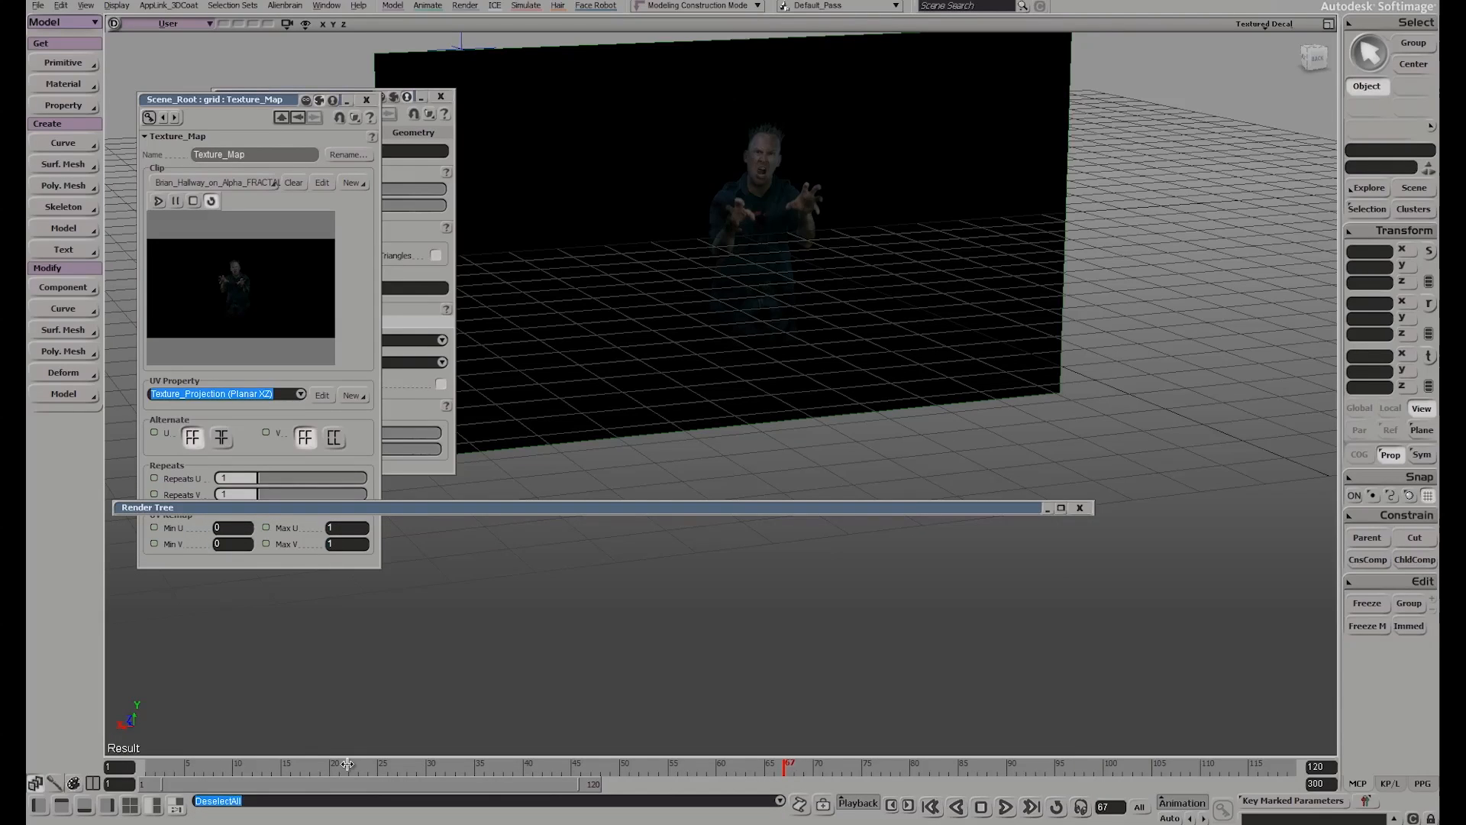
drag(348, 763, 175, 776)
drag(362, 766, 196, 769)
Move the grid up to about Y 10.17 and along Z to about 44.59, off the ground grid
right_drag(466, 604, 696, 350)
right_drag(970, 379, 782, 341)
right_drag(872, 348, 847, 326)
click(808, 297)
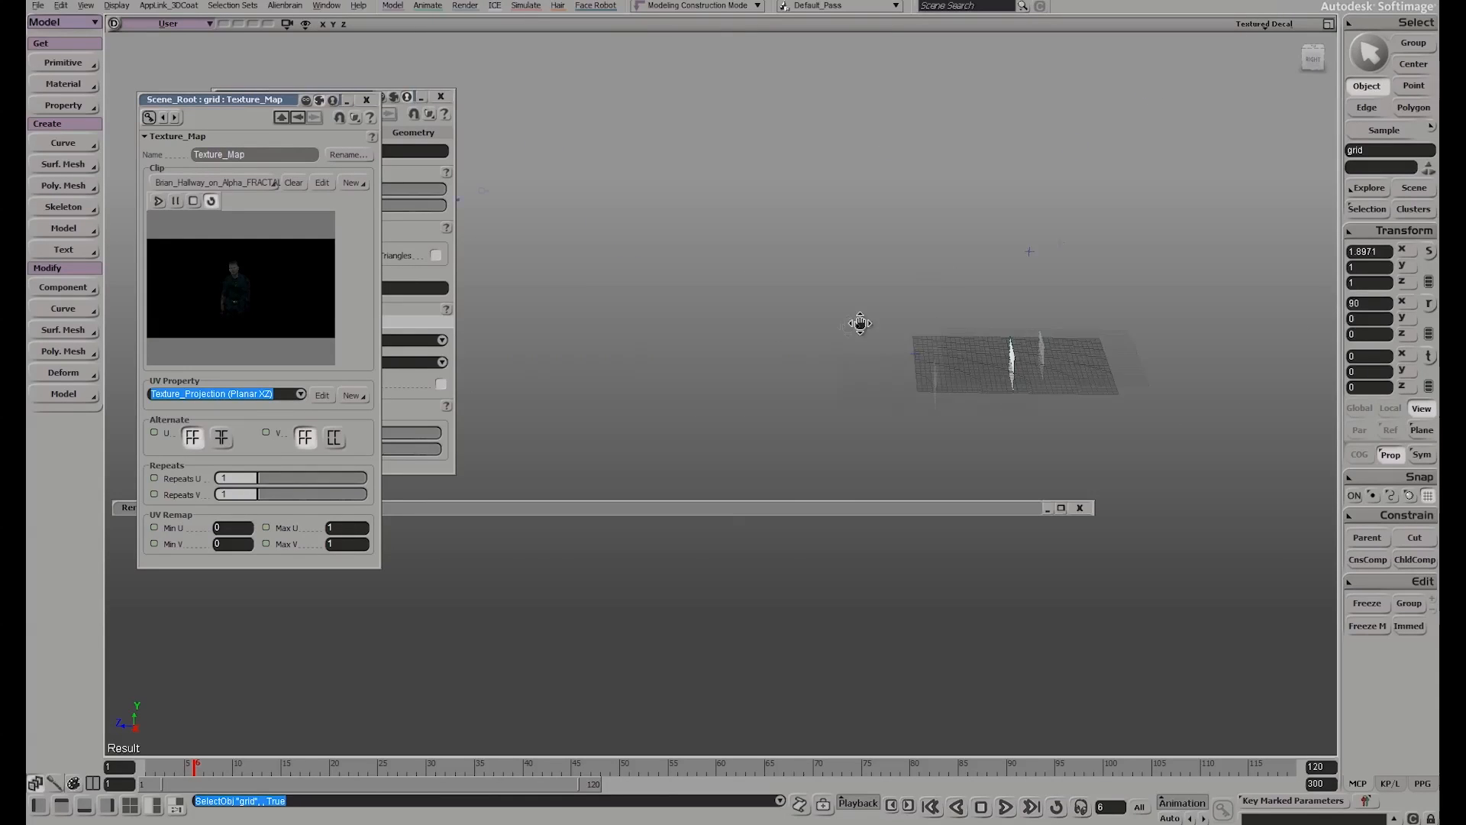
drag(847, 326, 843, 325)
key(v)
drag(1114, 340, 988, 288)
drag(974, 221, 975, 175)
Enlarge the grid uniformly to a scale of about 4.01 by 2.12 by 2.12 and deselect it
right_drag(955, 304, 901, 337)
key(x)
drag(902, 336, 906, 336)
key(space)
mouse_move(907, 337)
right_down()
mouse_move(940, 360)
mouse_move(895, 357)
right_up()
scroll(953, 330, up, 3)
scroll(895, 357, up, 3)
click(1024, 307)
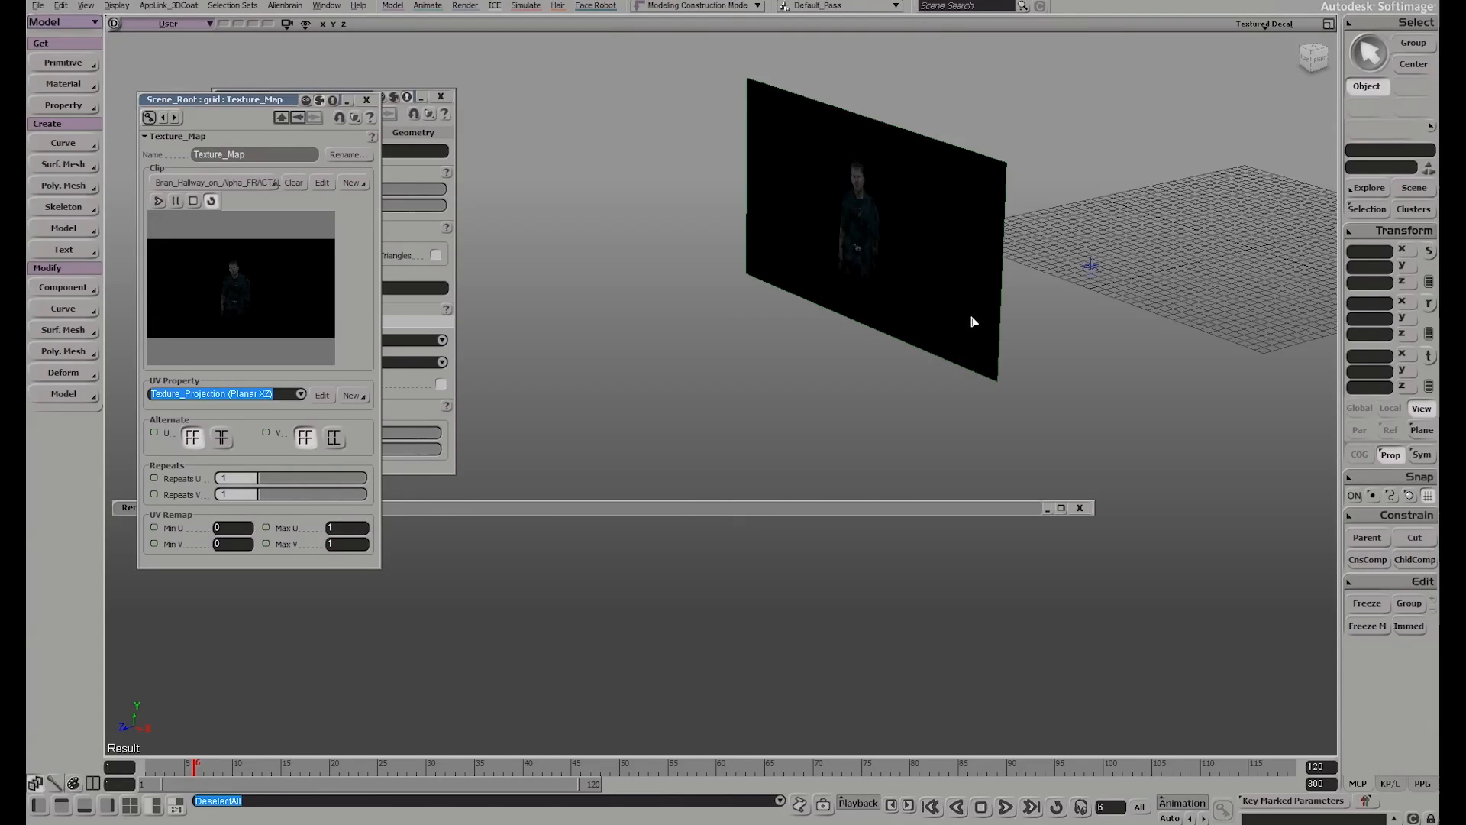
Show all four viewports and scrub the timeline to frame 73, where the man stands in the camera footage
key(F12)
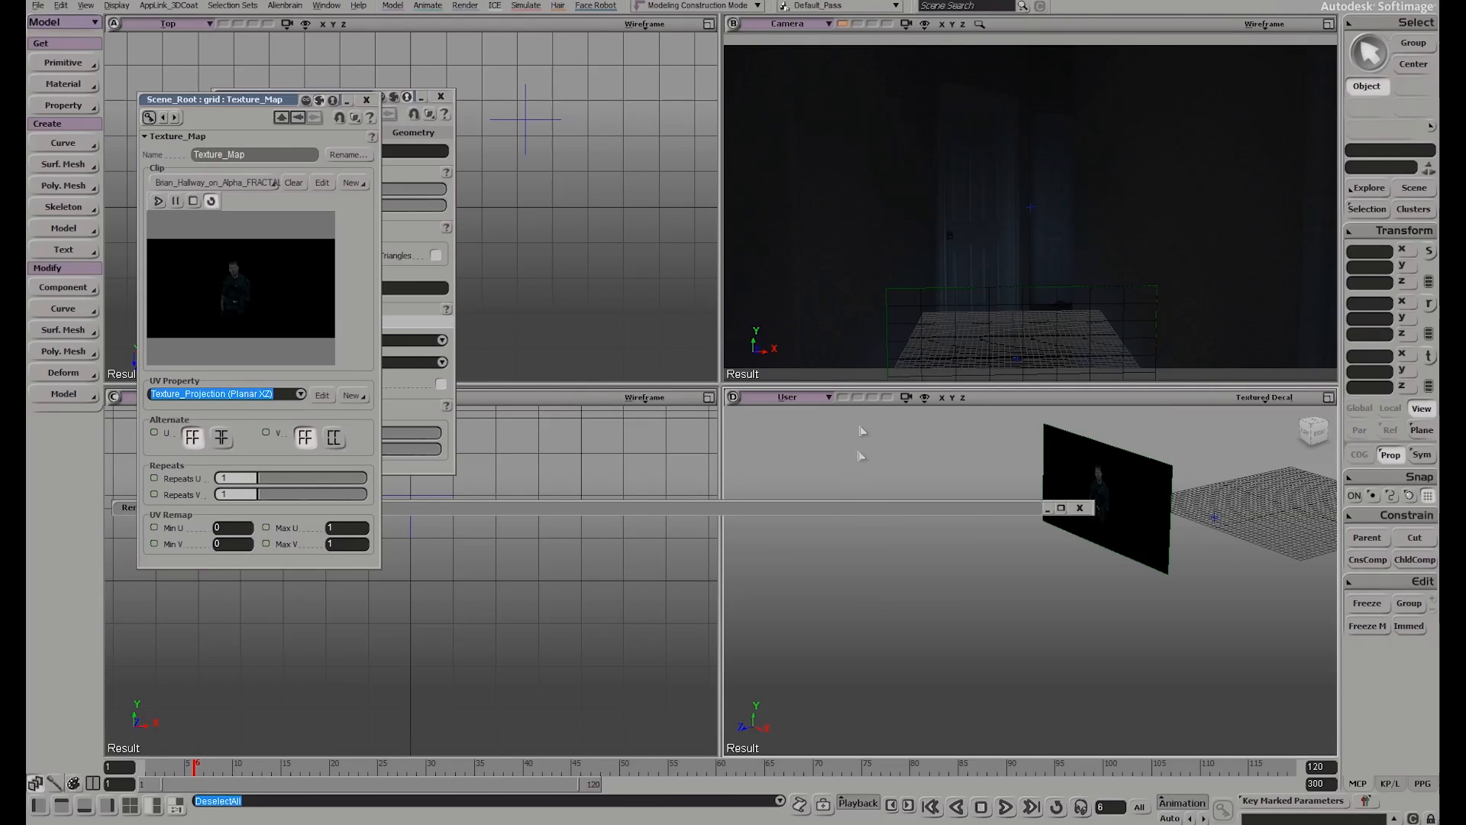
mouse_move(1122, 569)
right_down()
mouse_move(1067, 573)
mouse_move(1150, 582)
mouse_move(1115, 596)
right_up()
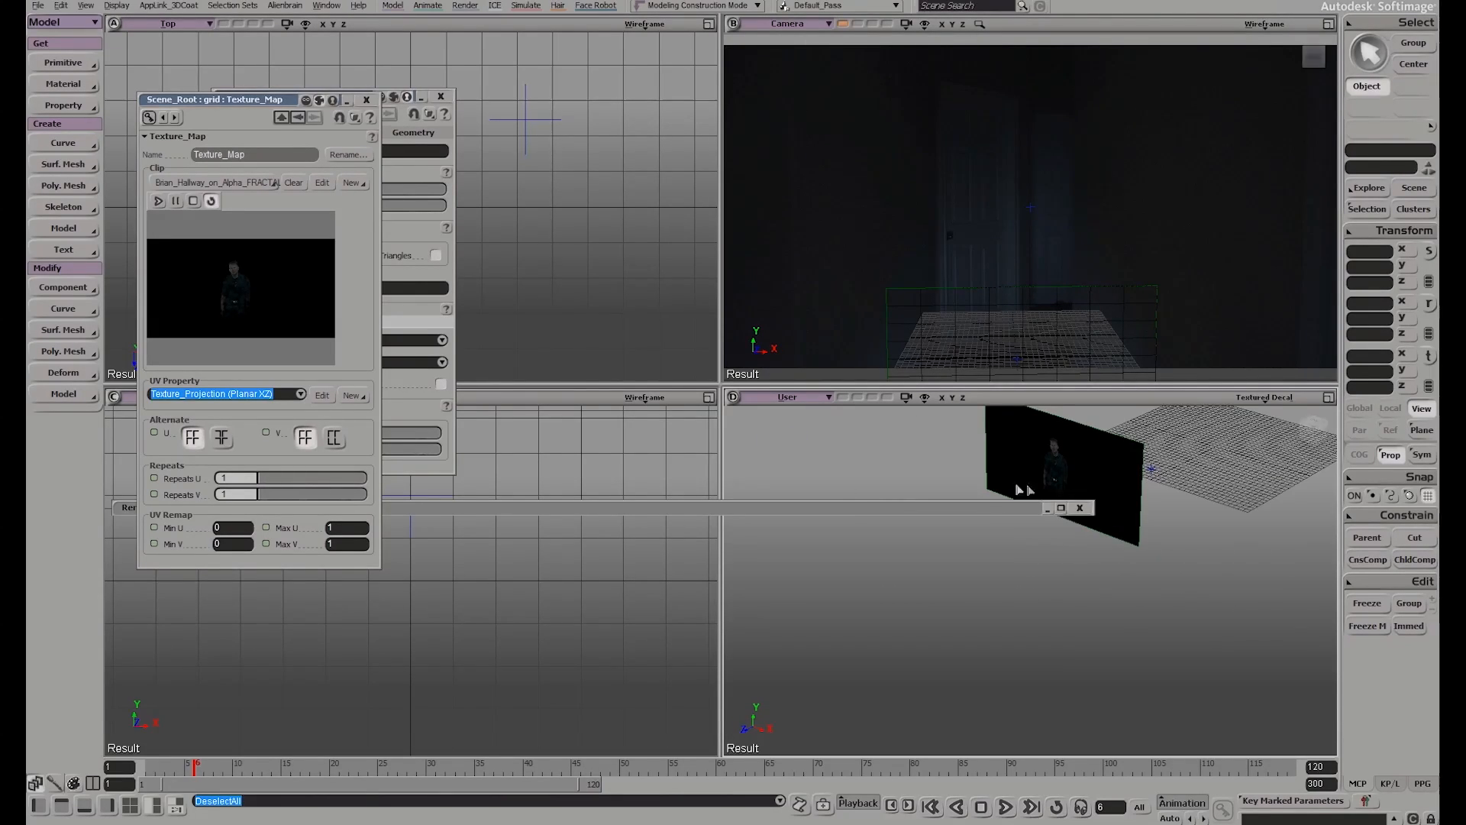
click(1056, 312)
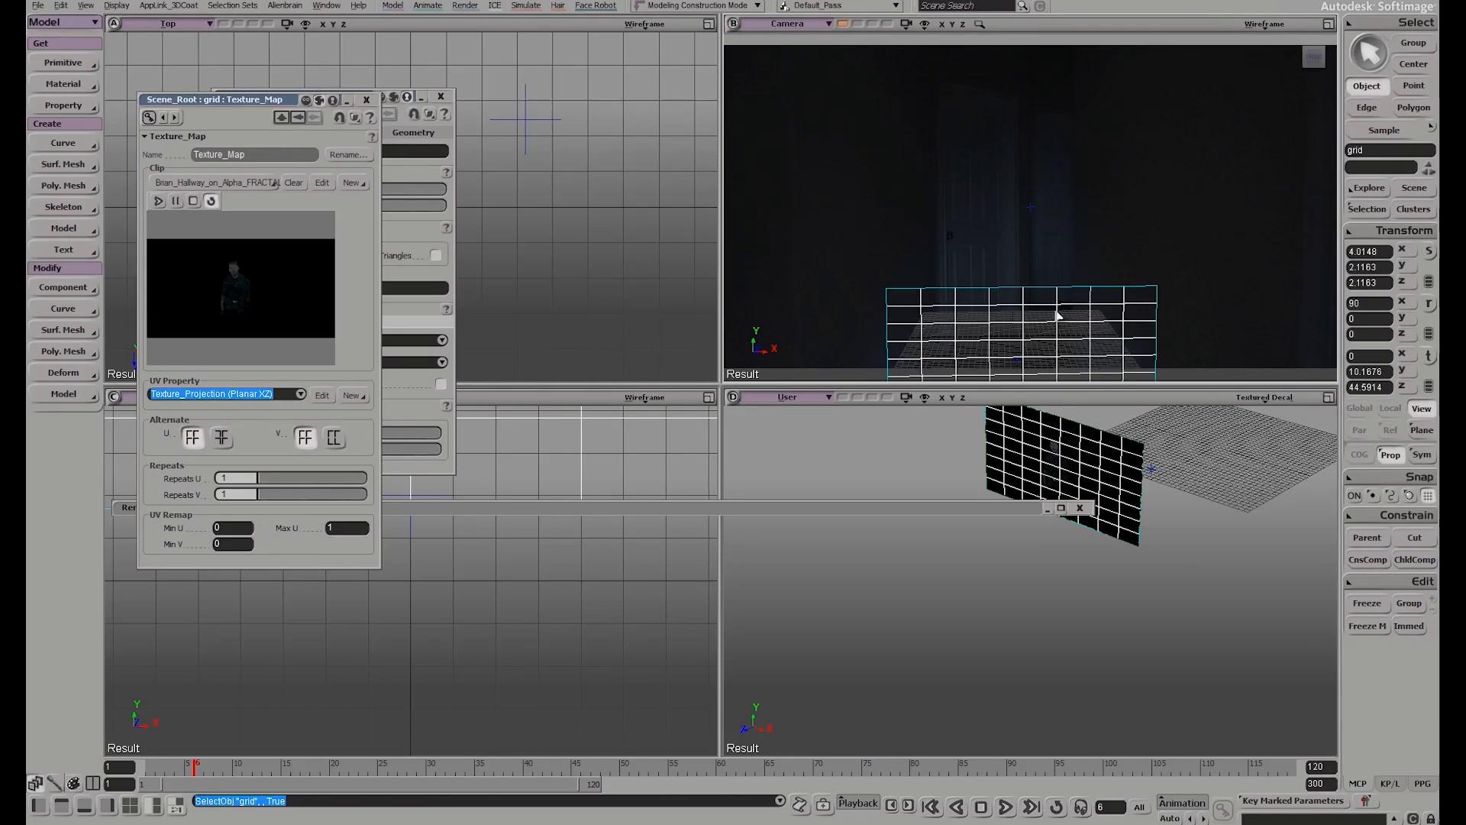
click(1021, 629)
click(183, 768)
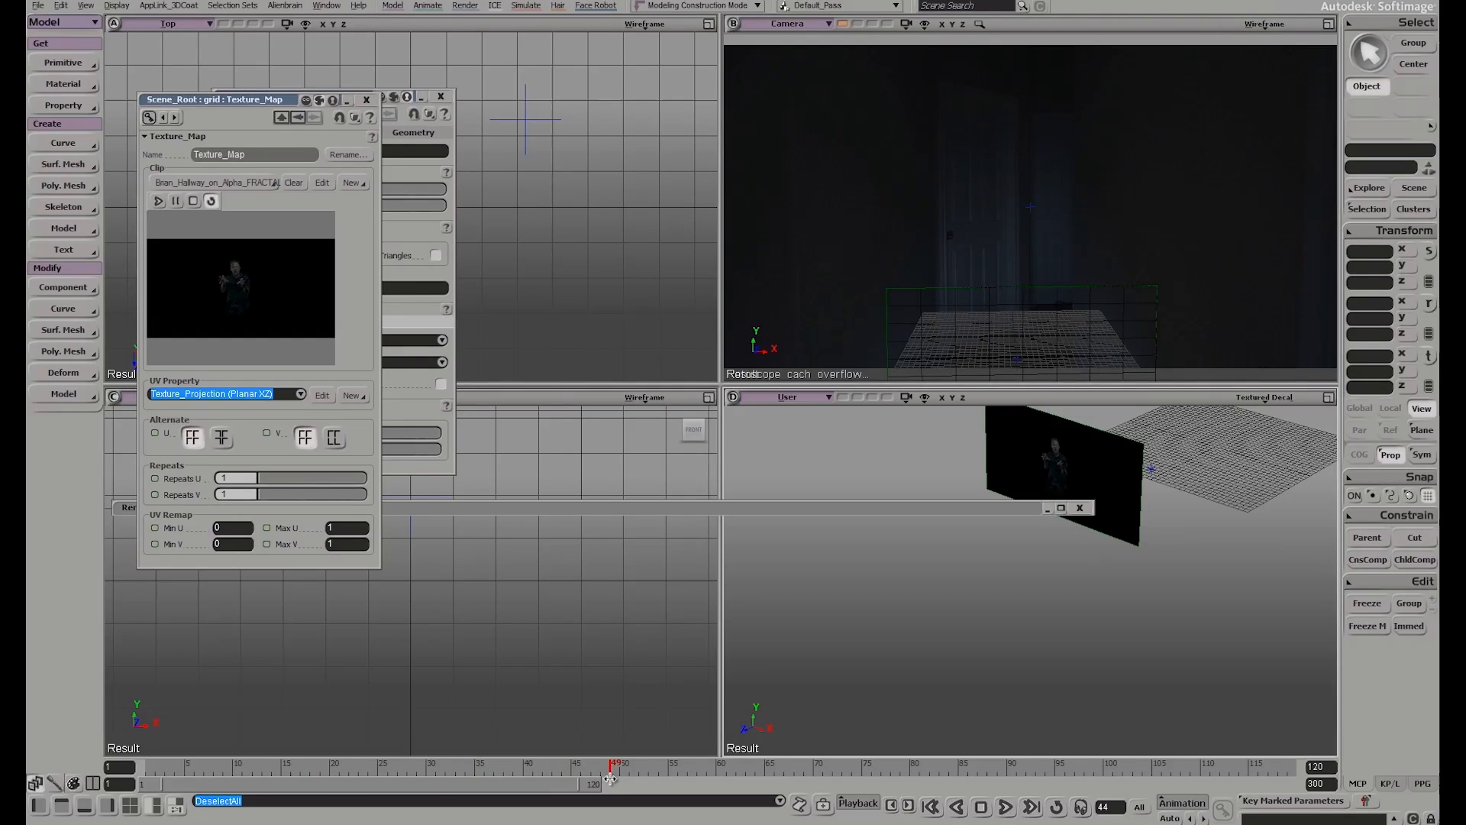
drag(763, 777, 846, 772)
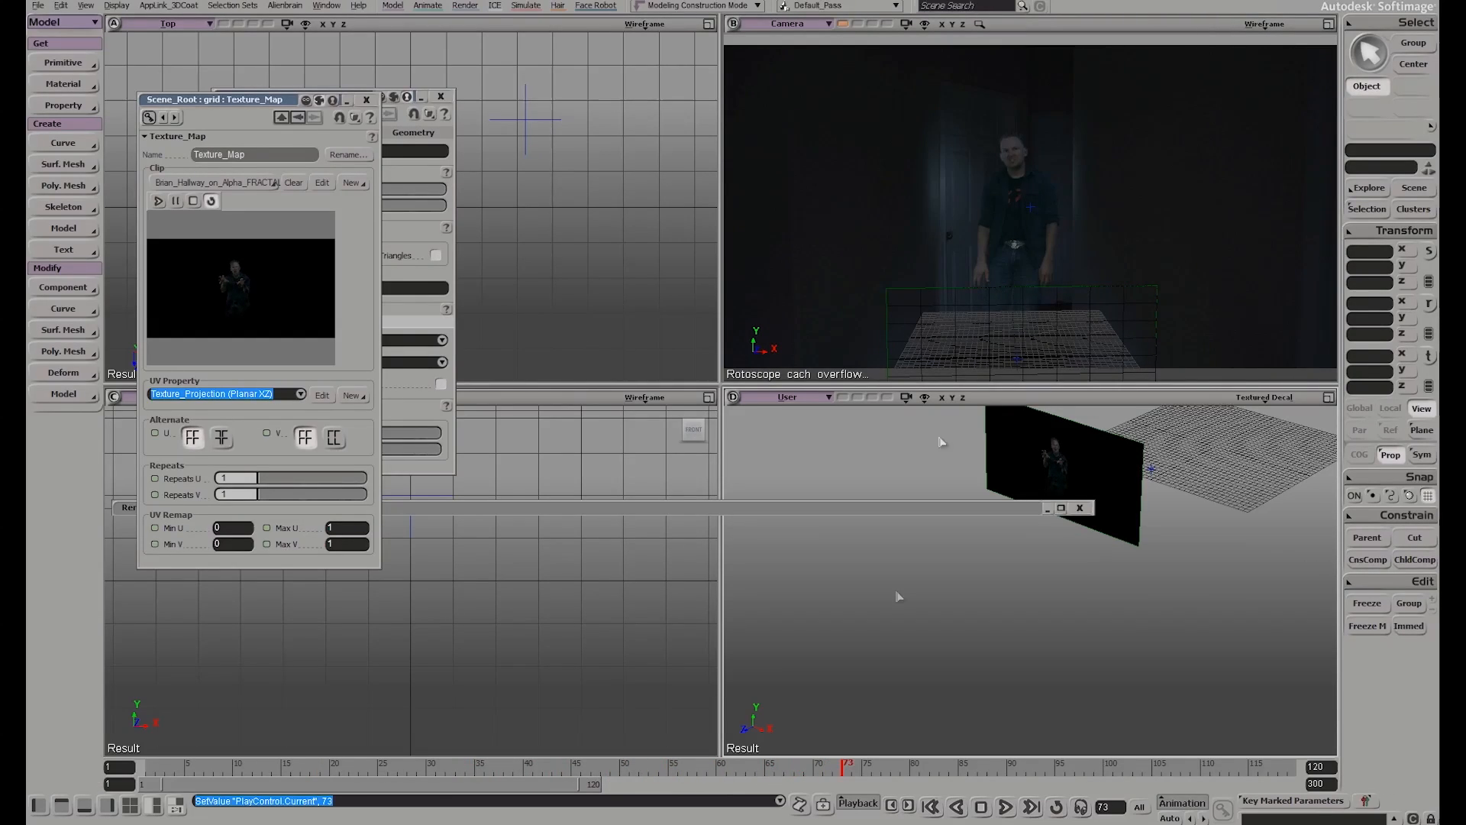
right_drag(1225, 619, 1173, 531)
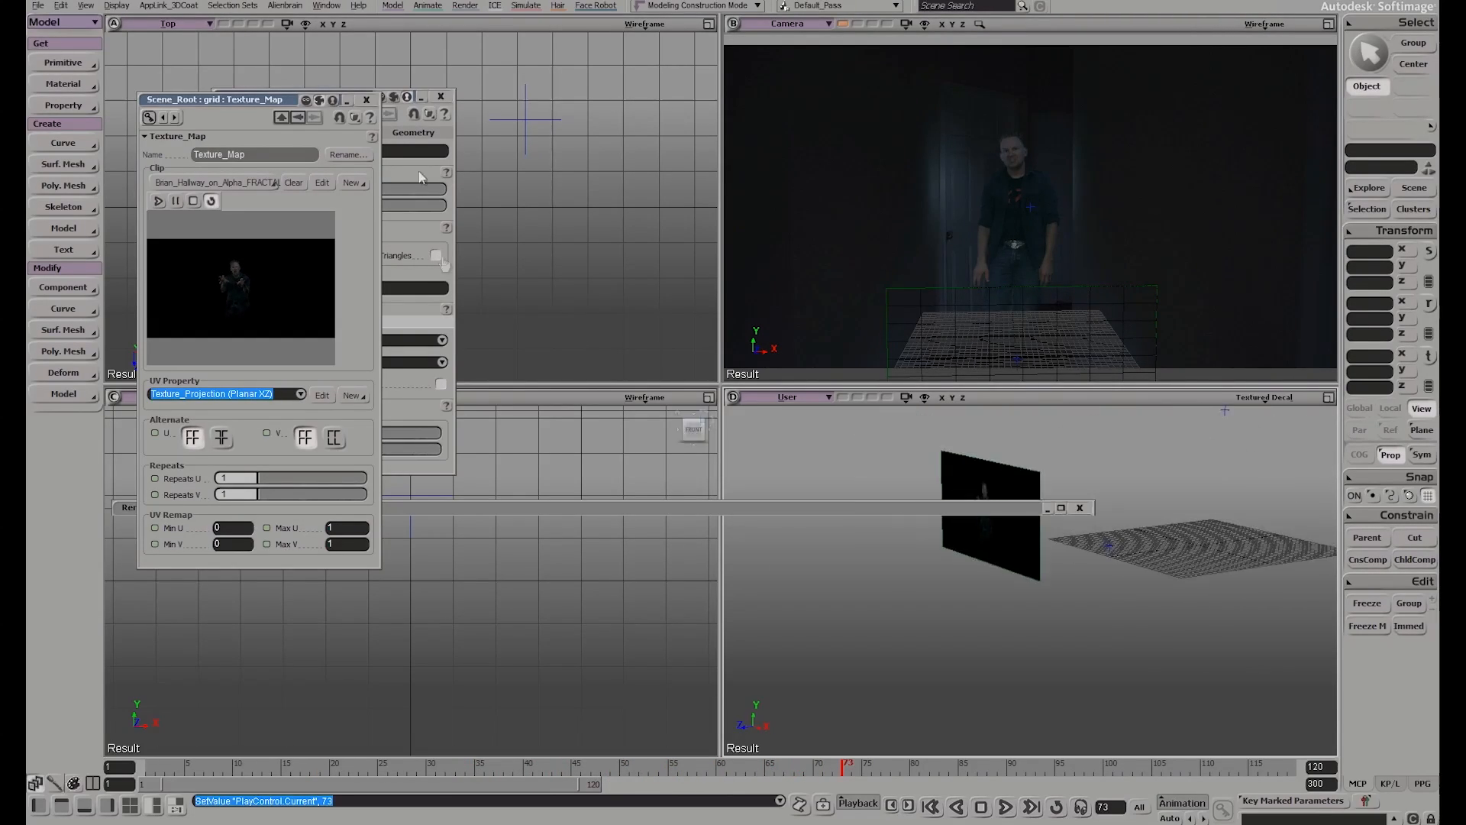
Close the grid's geometry and Texture Map property pages and the Render Tree window
click(441, 97)
click(365, 99)
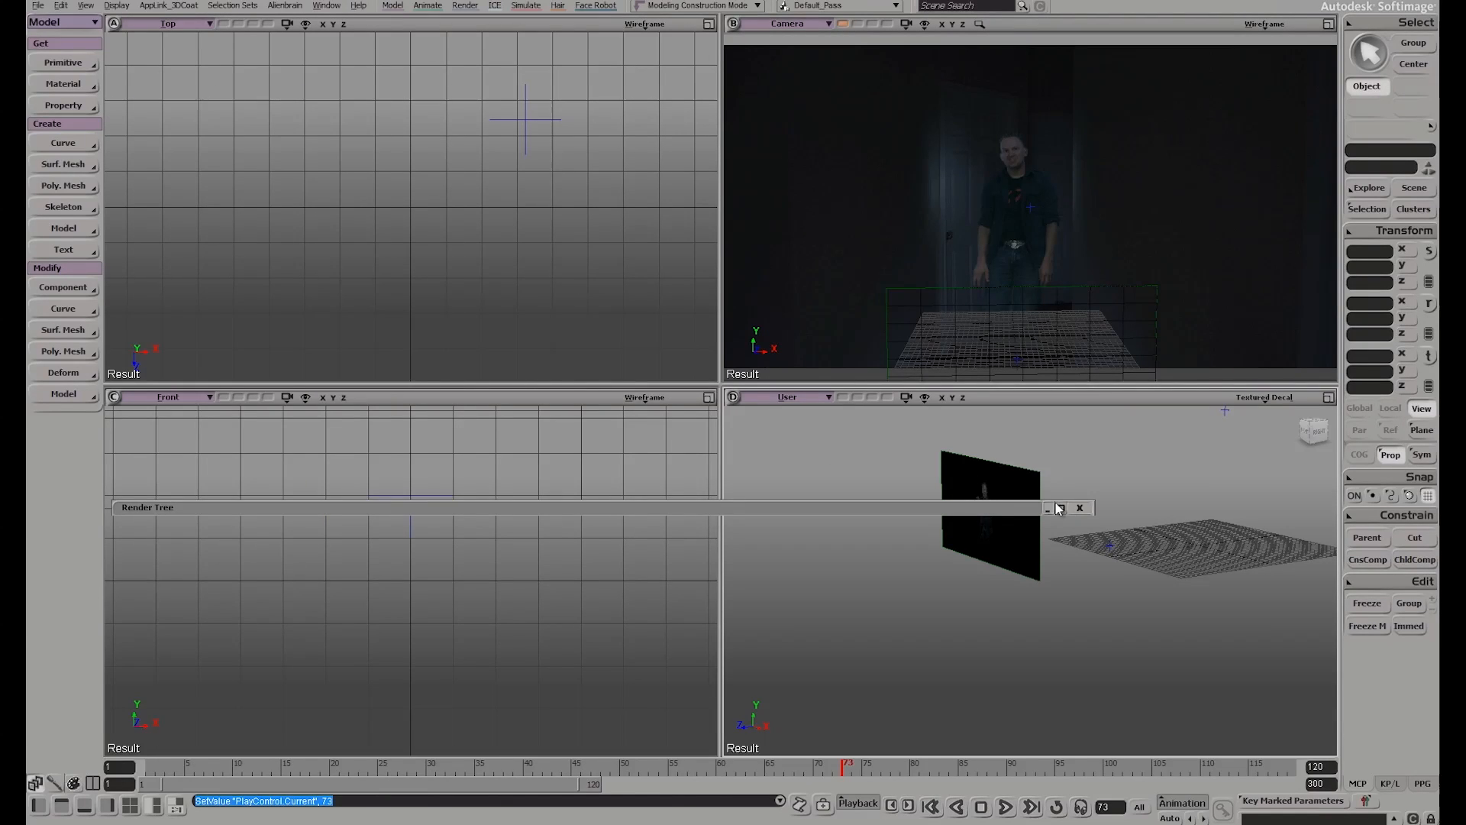
click(1080, 508)
Create a polygon mesh sphere and set its U and V subdivisions to 19
middle_drag(499, 616, 468, 520)
drag(481, 443, 483, 570)
scroll(425, 104, down, 2)
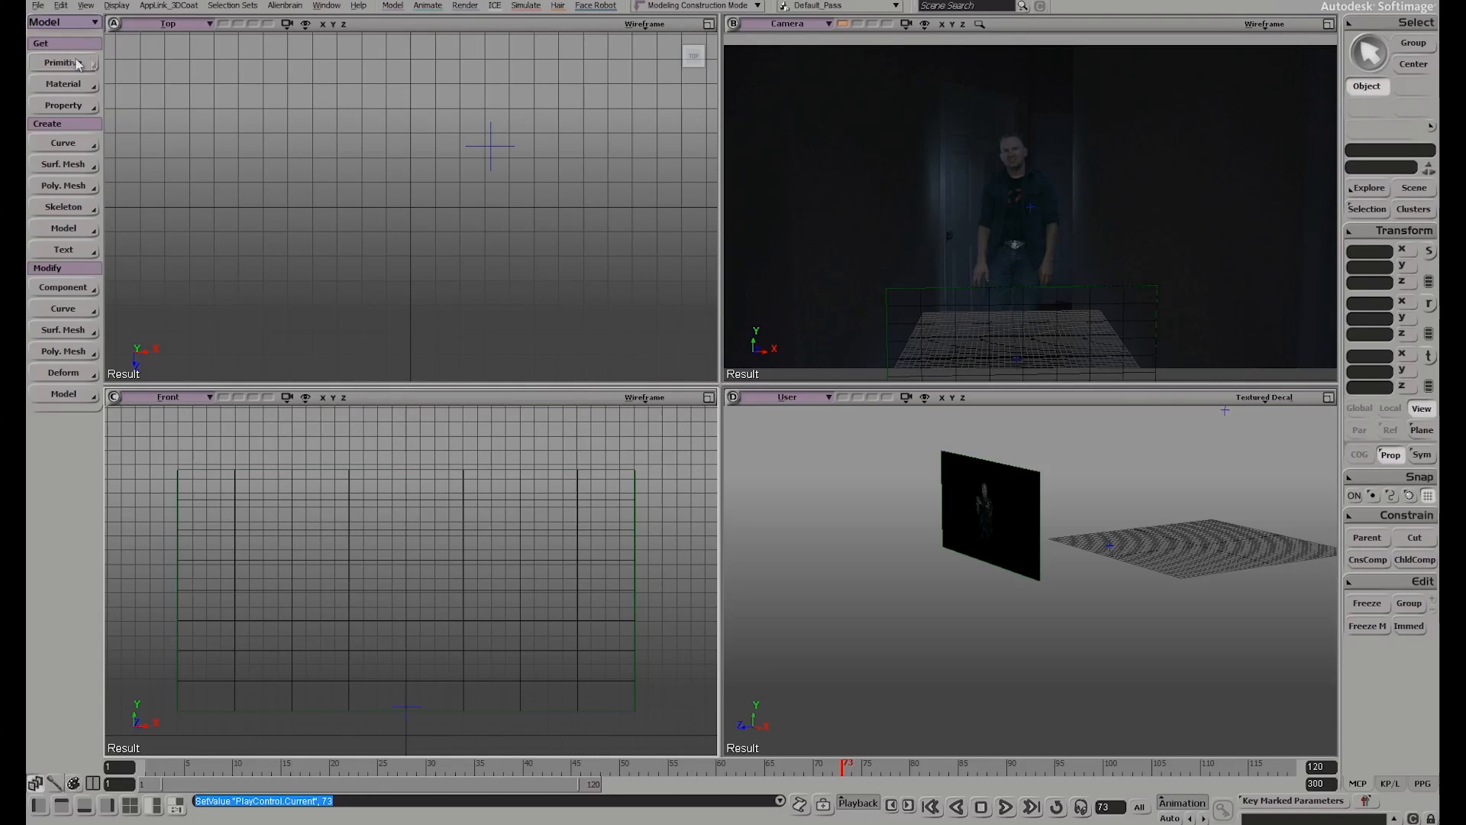
click(62, 63)
mouse_move(190, 89)
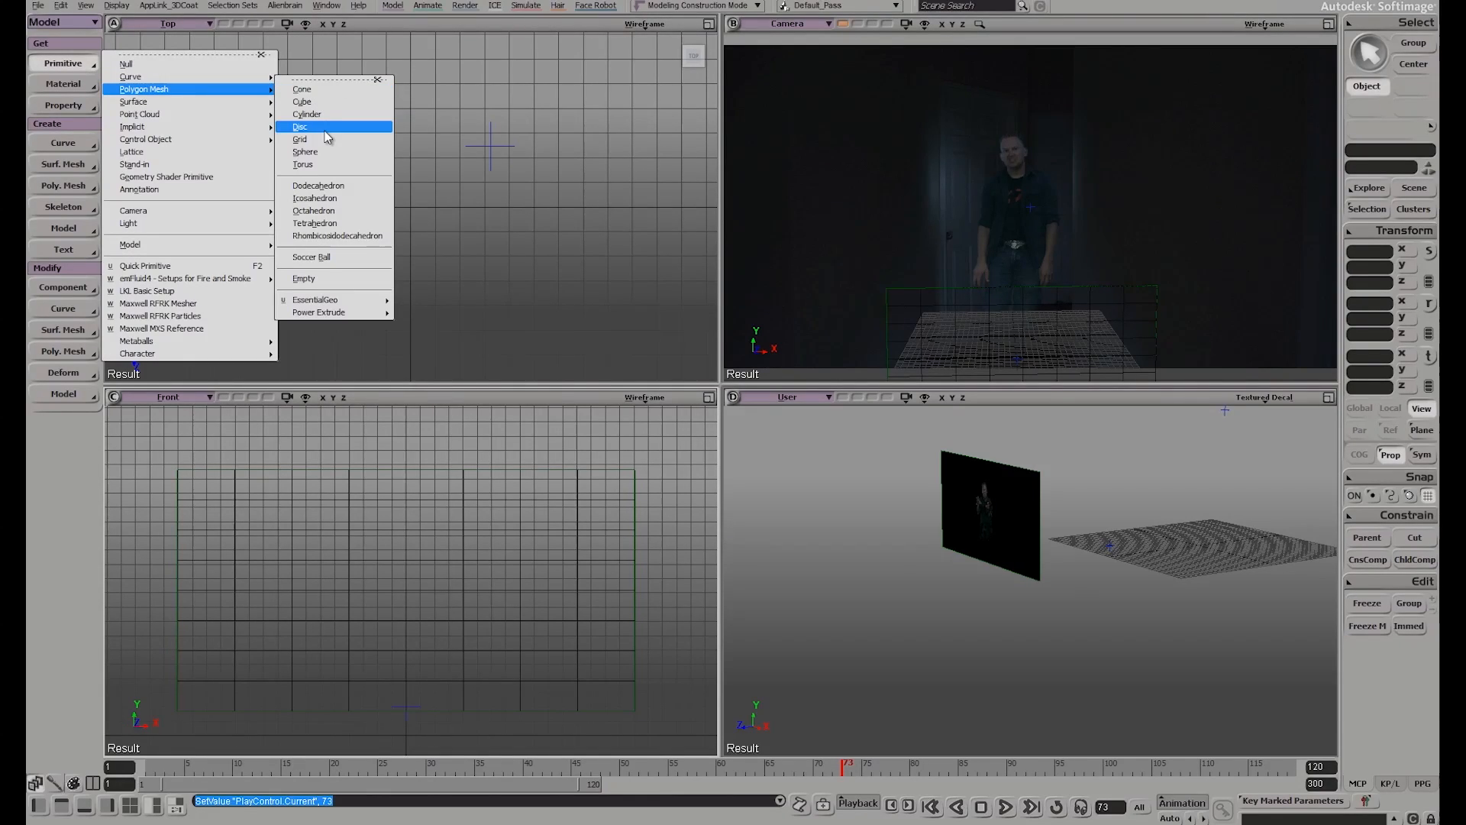
click(326, 153)
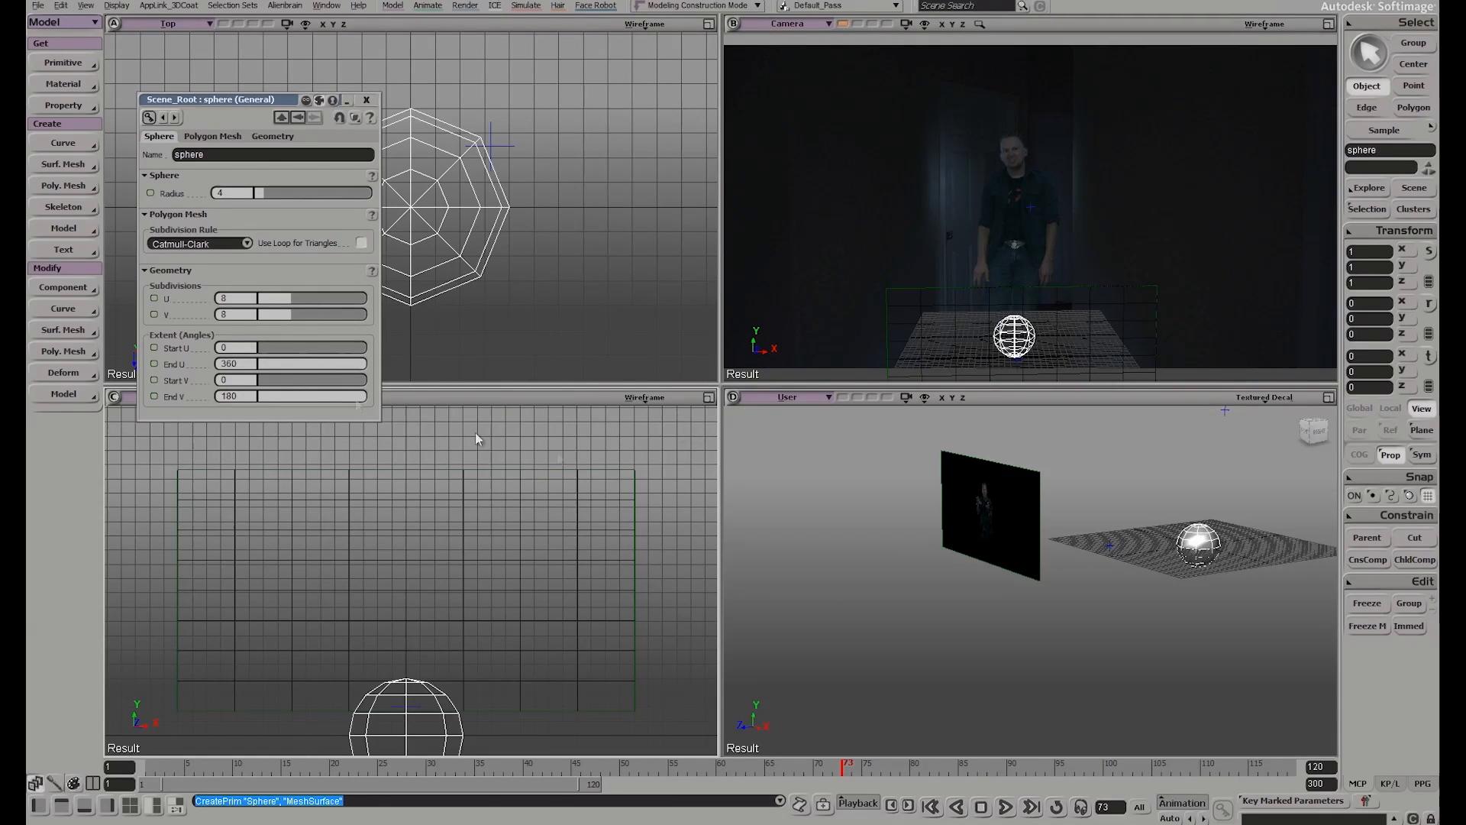
drag(314, 304, 343, 315)
Move the sphere over the man's torso at about Y 24.25 and scale it to about 1.25 in X and 2 in Y
key(v)
drag(1018, 276, 1014, 105)
scroll(1195, 525, down, 4)
key(x)
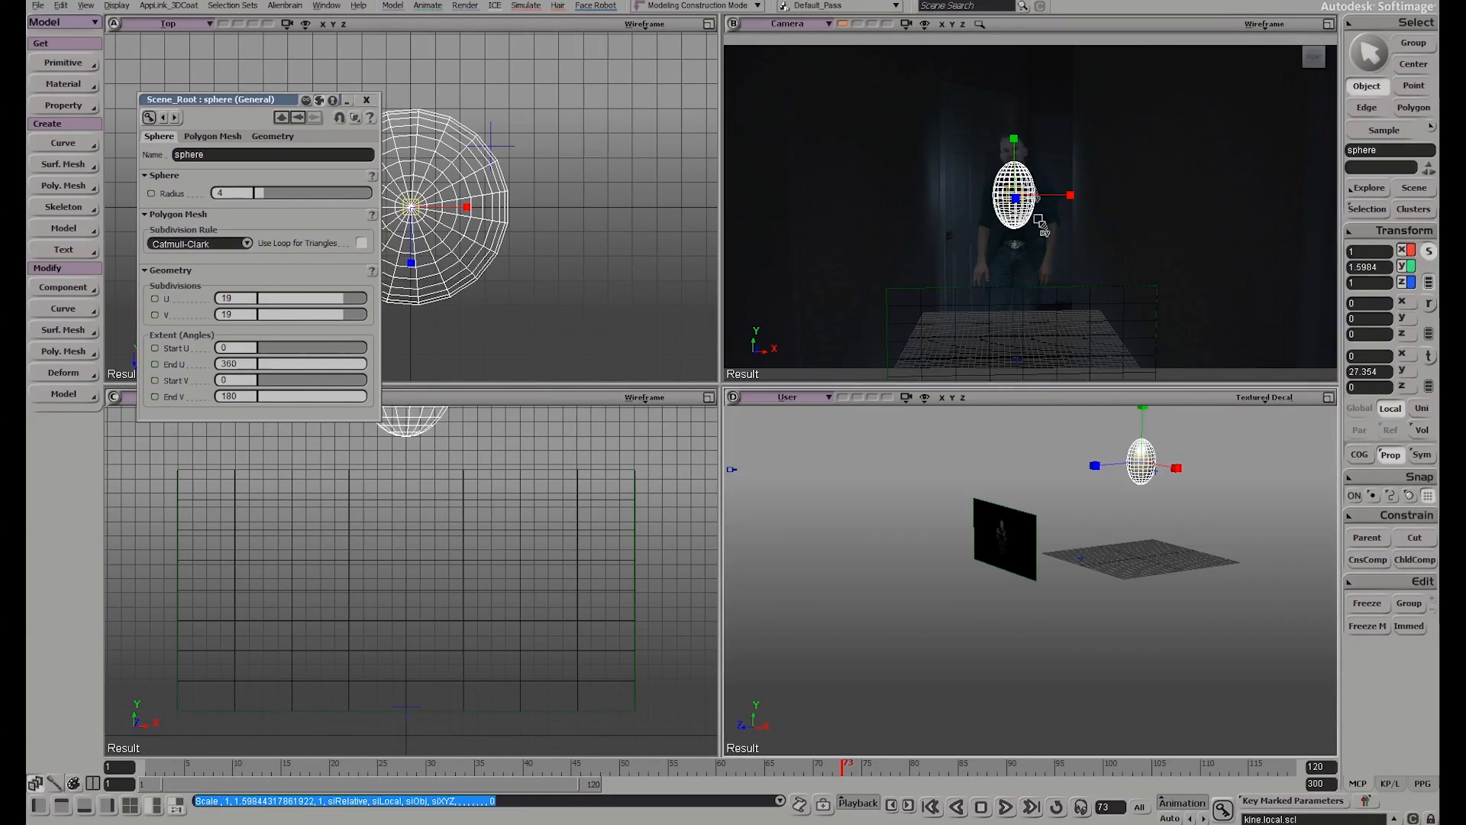
mouse_move(1028, 179)
mouse_down()
mouse_move(1062, 176)
mouse_move(1015, 164)
mouse_up()
key(v)
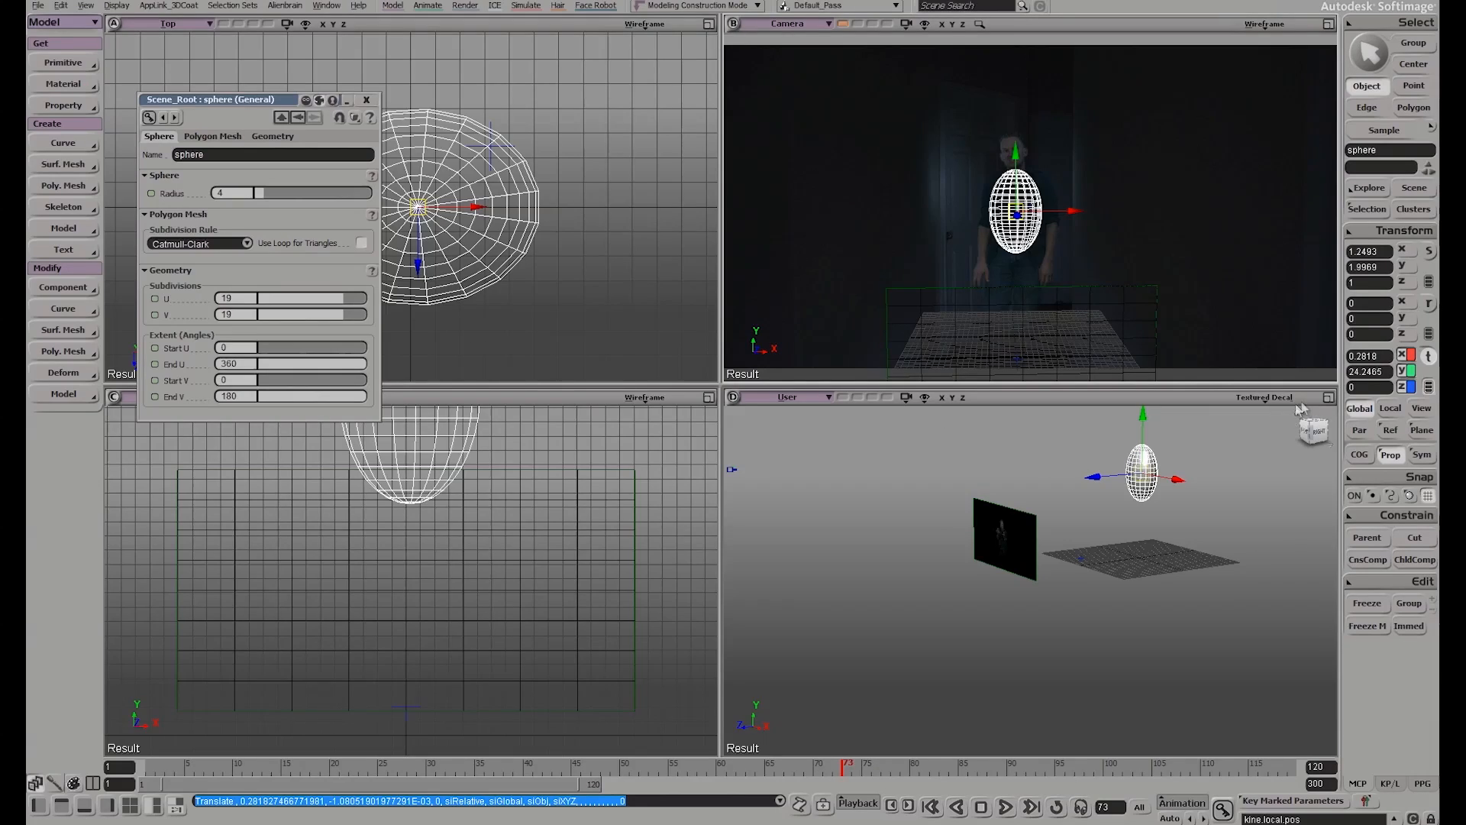
Maximize the perspective view, frame the sphere, and set up point tweaking with a proportional falloff radius
click(1329, 397)
key(f)
key(space)
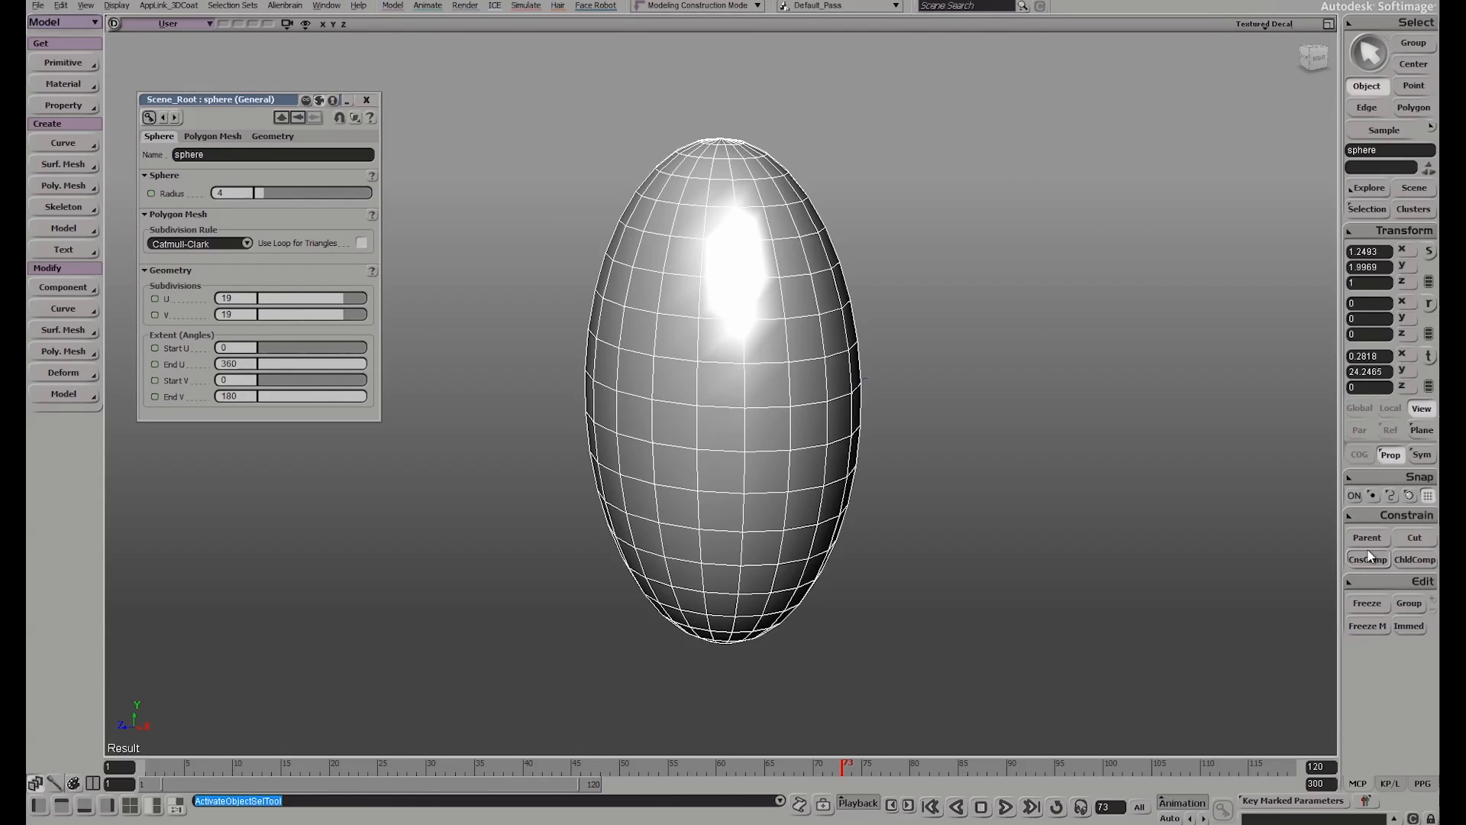
key(t)
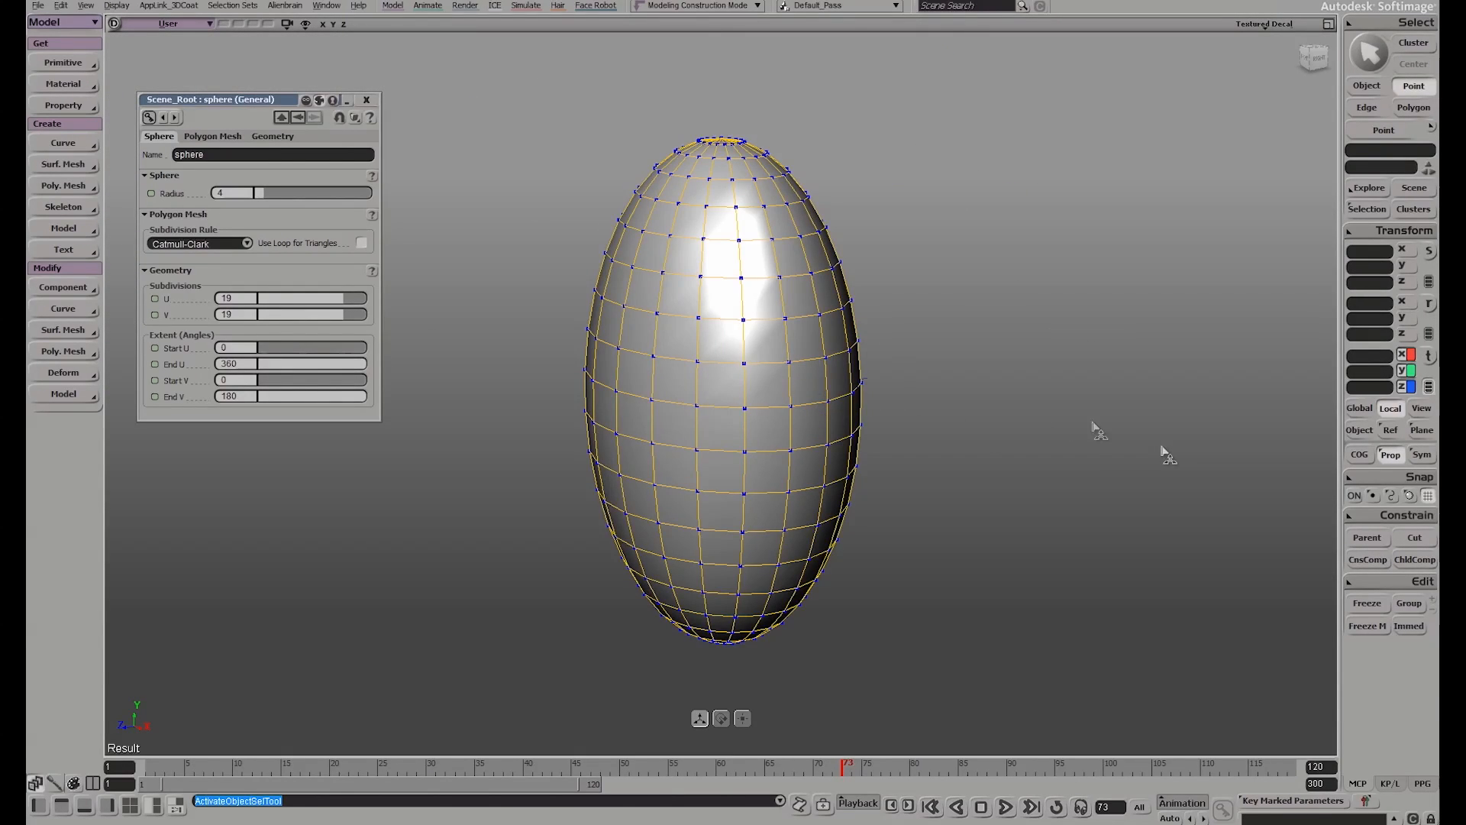
scroll(937, 389, down, 3)
scroll(936, 391, up, 4)
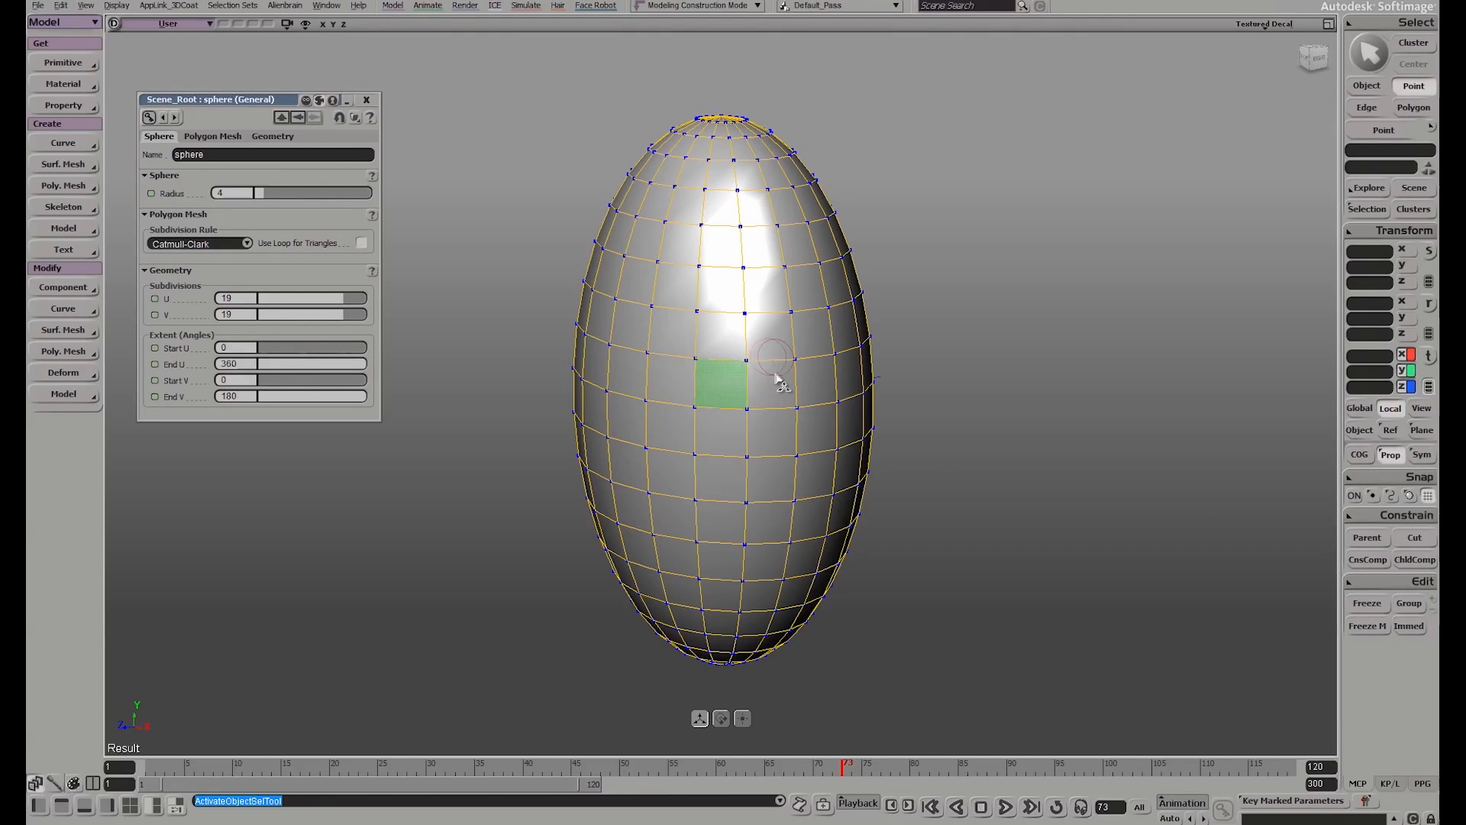
drag(774, 379, 868, 384)
drag(995, 390, 1051, 394)
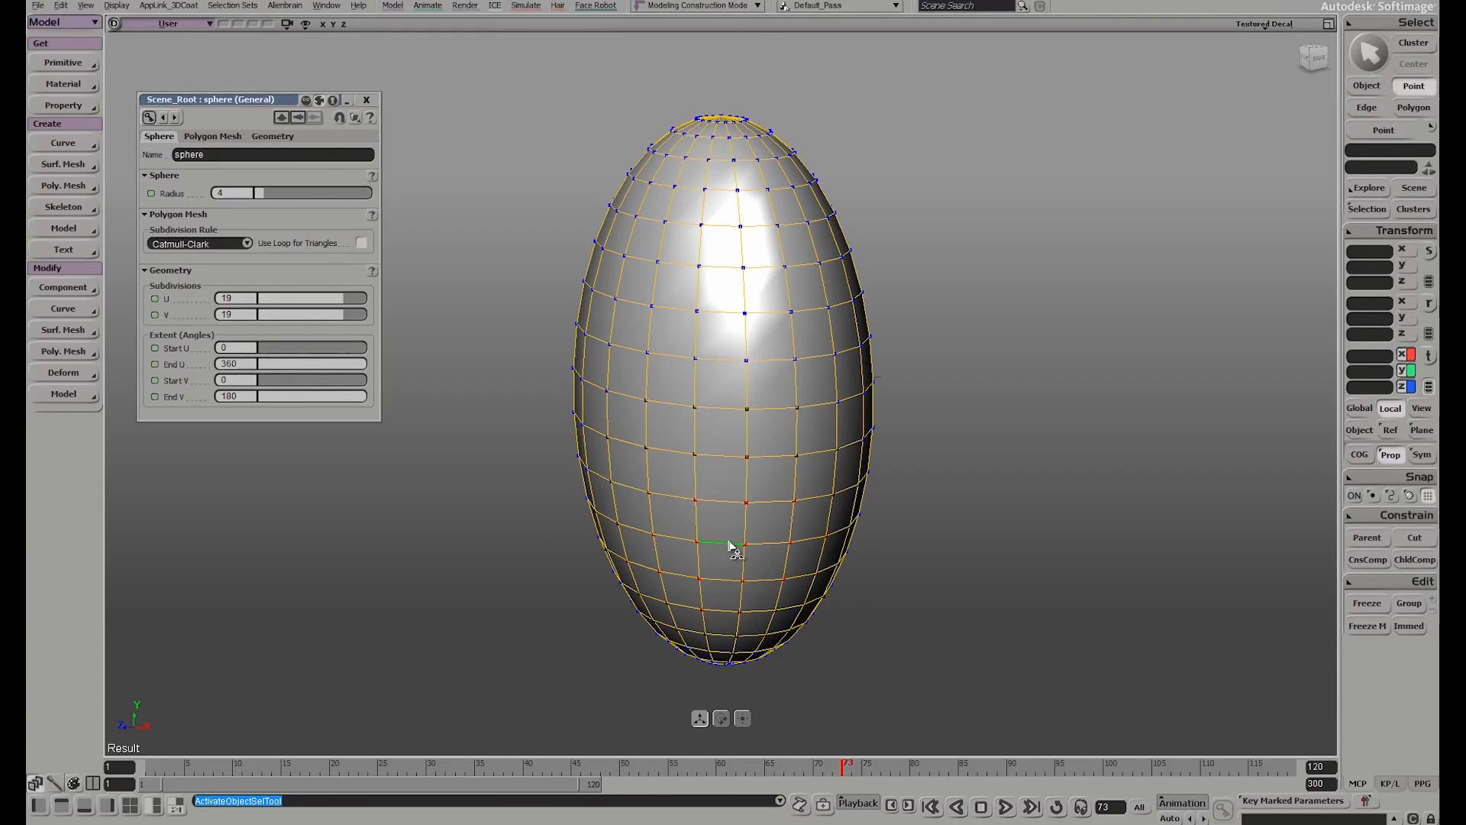
Return to the four-viewport layout and pull the sphere's top points up in the camera view to form the man's head and neck
key(F12)
drag(1132, 686, 1100, 649)
right_drag(1103, 645, 1107, 505)
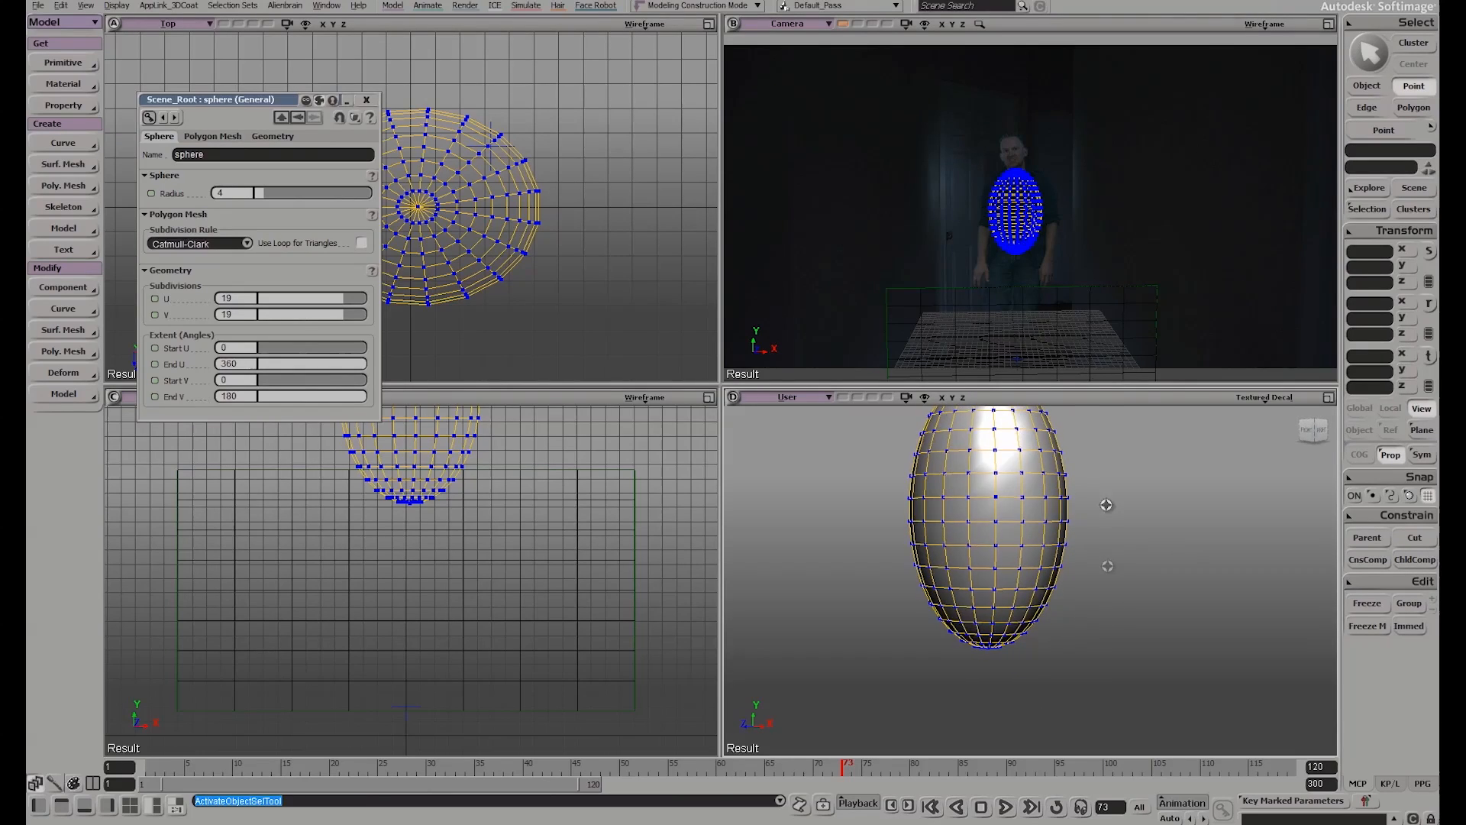
drag(1014, 177, 1034, 152)
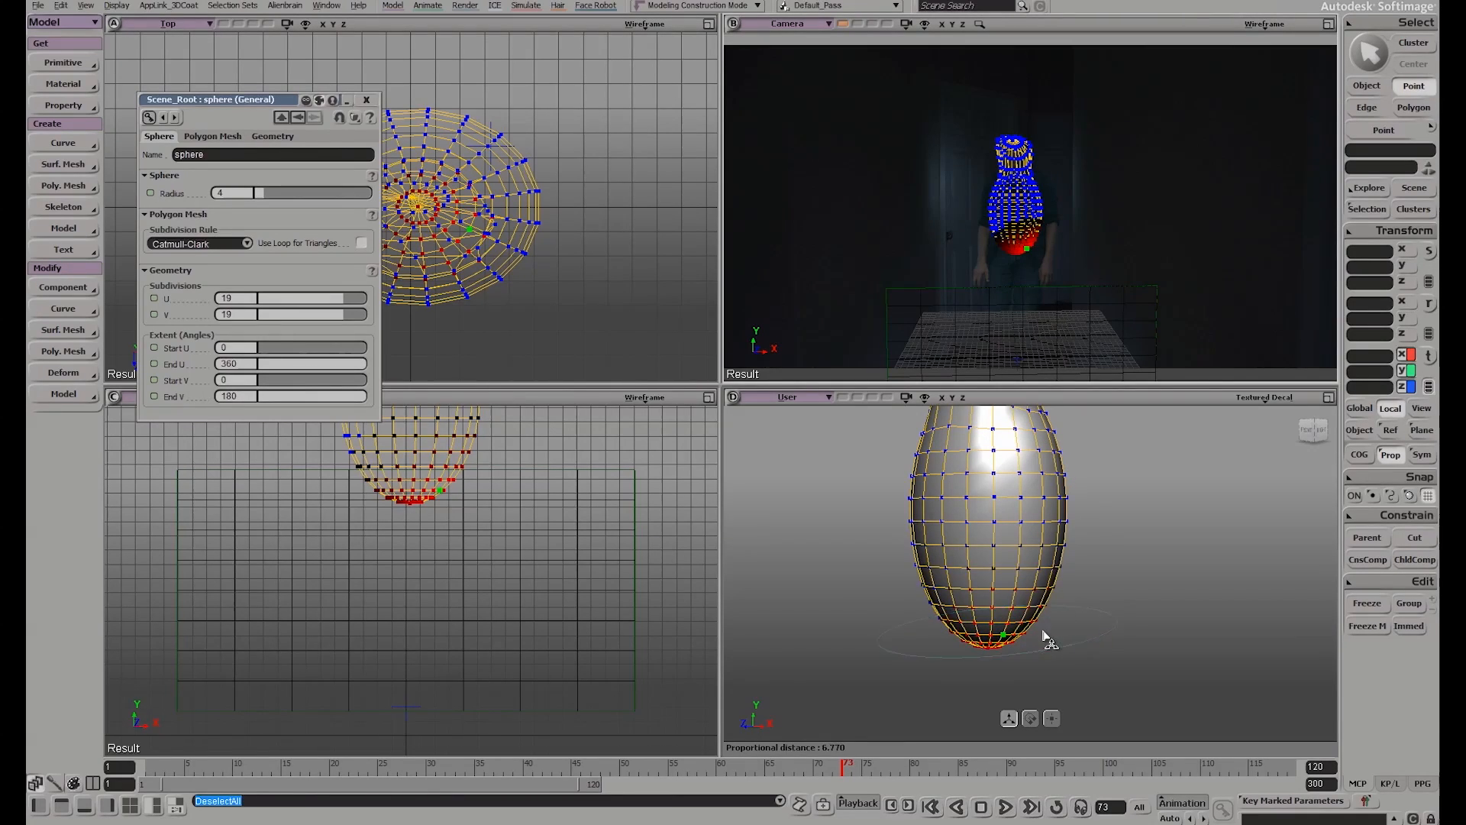
Pull the mesh's bottom and side points in the camera view to match the man's legs, shoulders and arms
drag(1024, 260, 1024, 321)
drag(1050, 222, 984, 202)
drag(996, 259, 1044, 258)
mouse_move(1036, 314)
mouse_down()
mouse_move(988, 301)
mouse_move(1001, 332)
mouse_move(1050, 291)
mouse_up()
drag(985, 257, 973, 262)
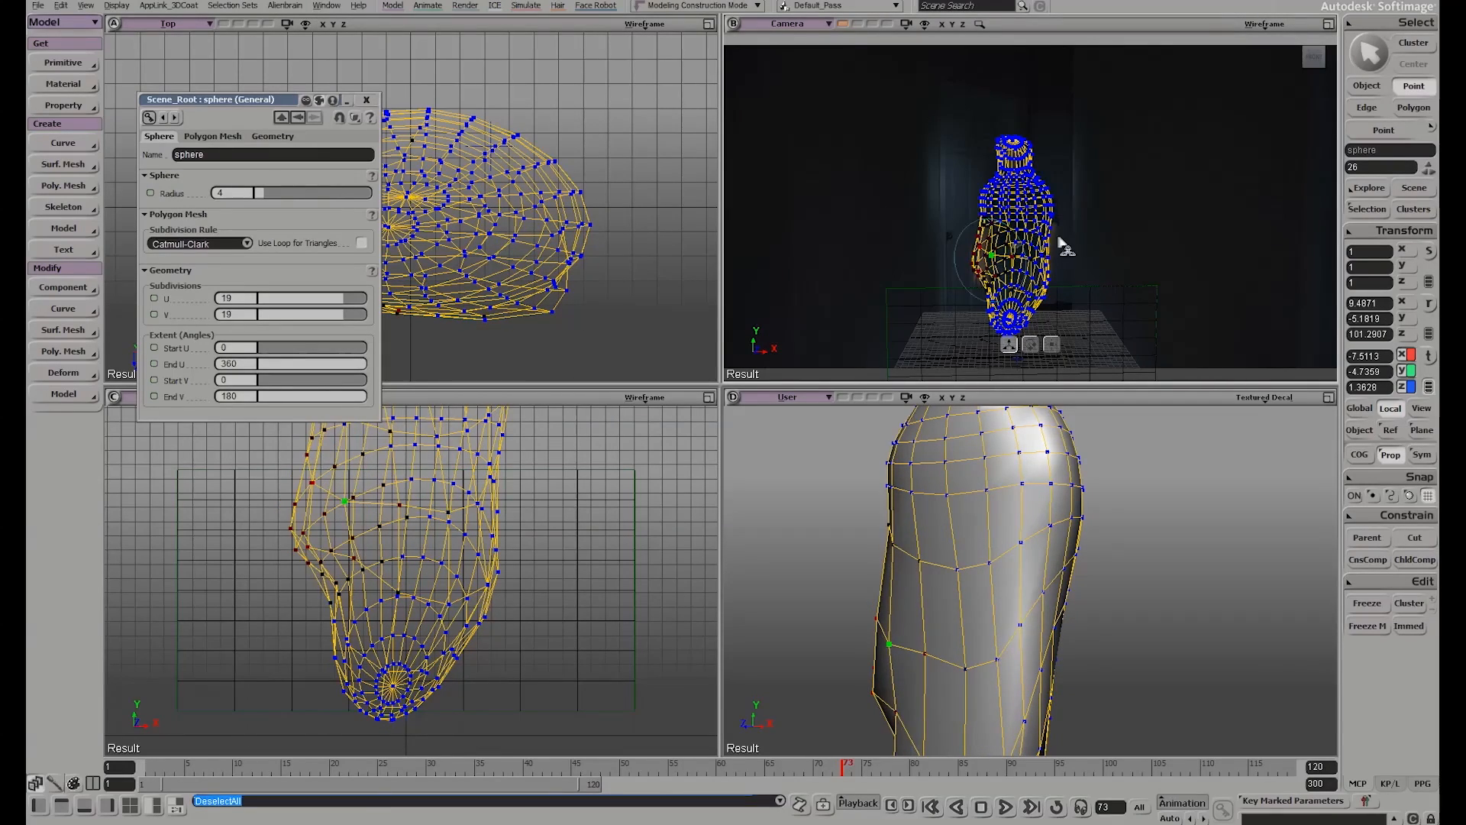
drag(1051, 236, 1063, 235)
Scale the body mesh along Z to about 1.42 to give it more depth
scroll(1139, 577, down, 3)
mouse_move(1139, 623)
right_down()
mouse_move(1076, 626)
mouse_move(1129, 634)
mouse_move(1122, 626)
right_up()
scroll(1130, 635, down, 3)
key(space)
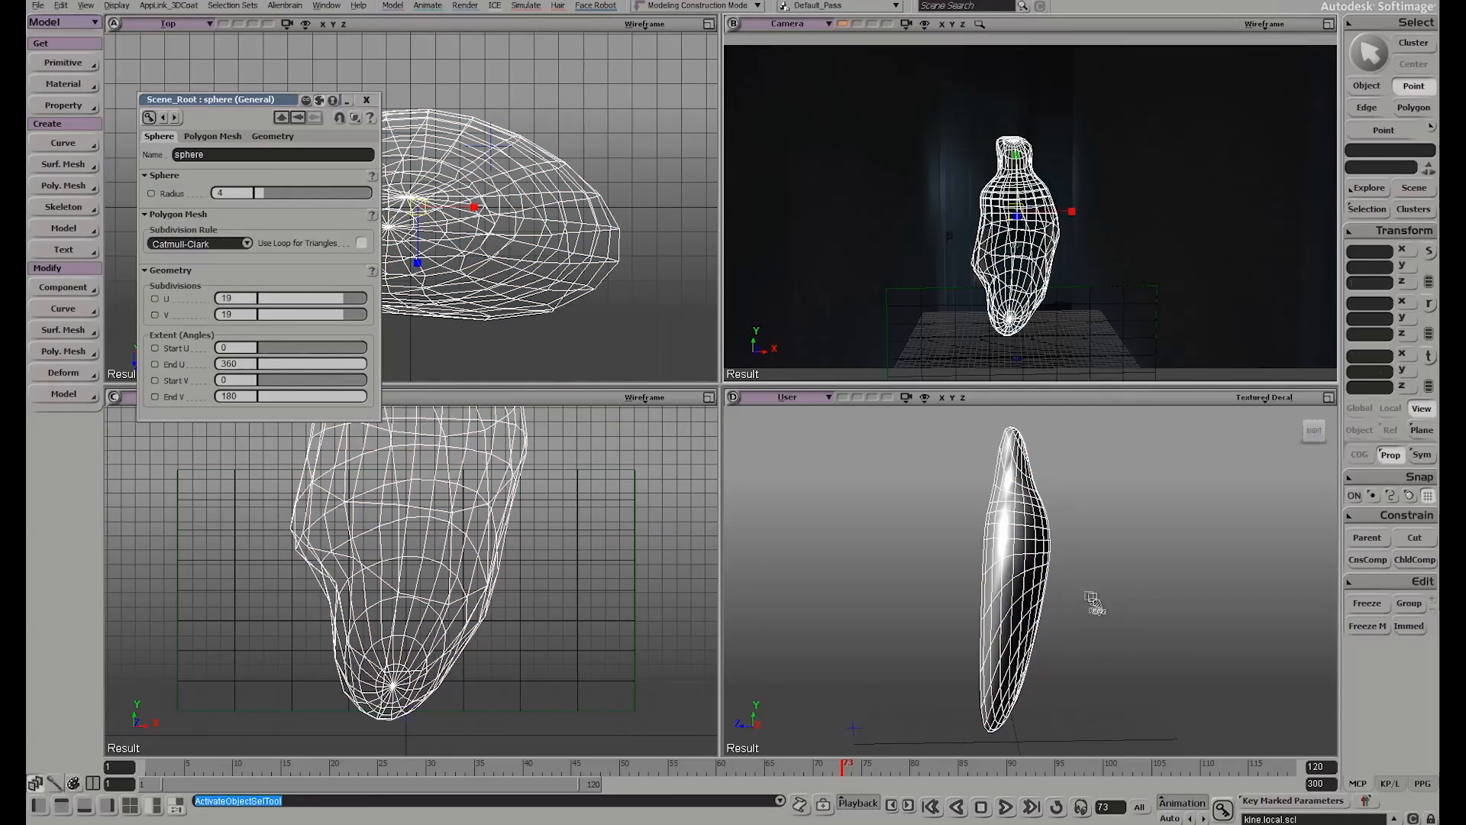
key(x)
drag(961, 545, 937, 546)
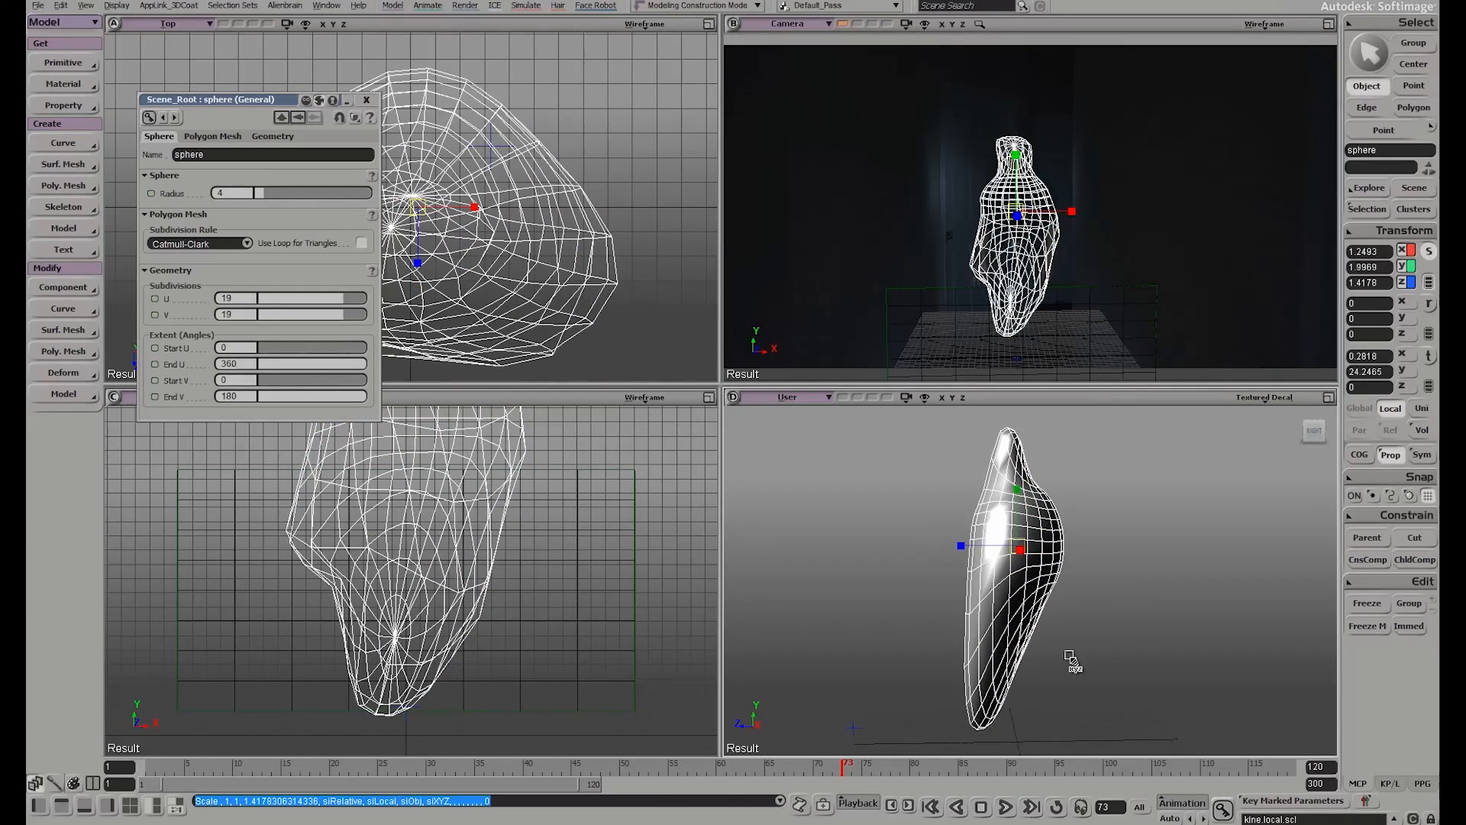
Pull the lower back points outward in the side view to fill out the body and legs
key(t)
click(1054, 651)
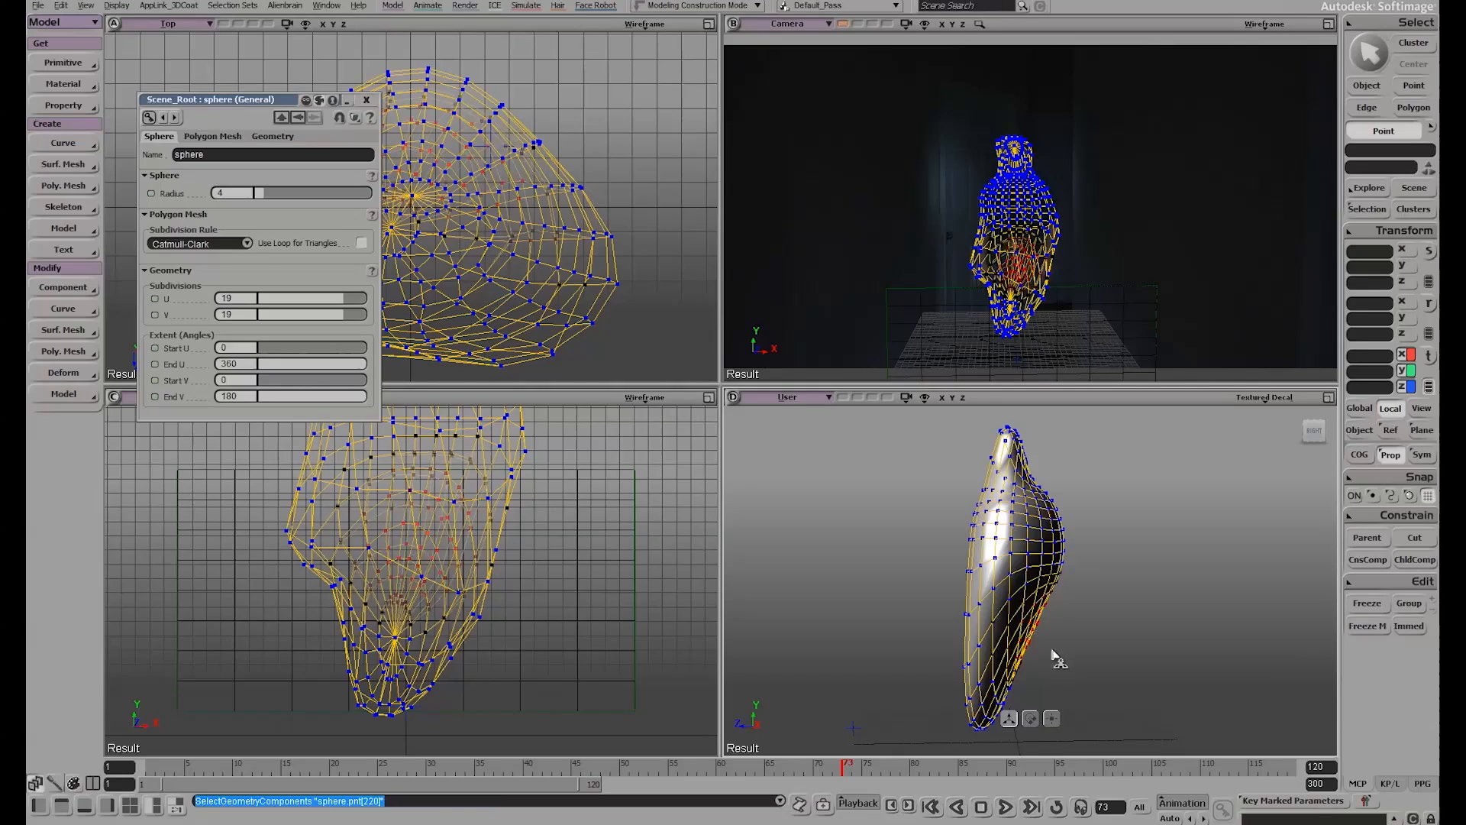
drag(1050, 643, 1066, 614)
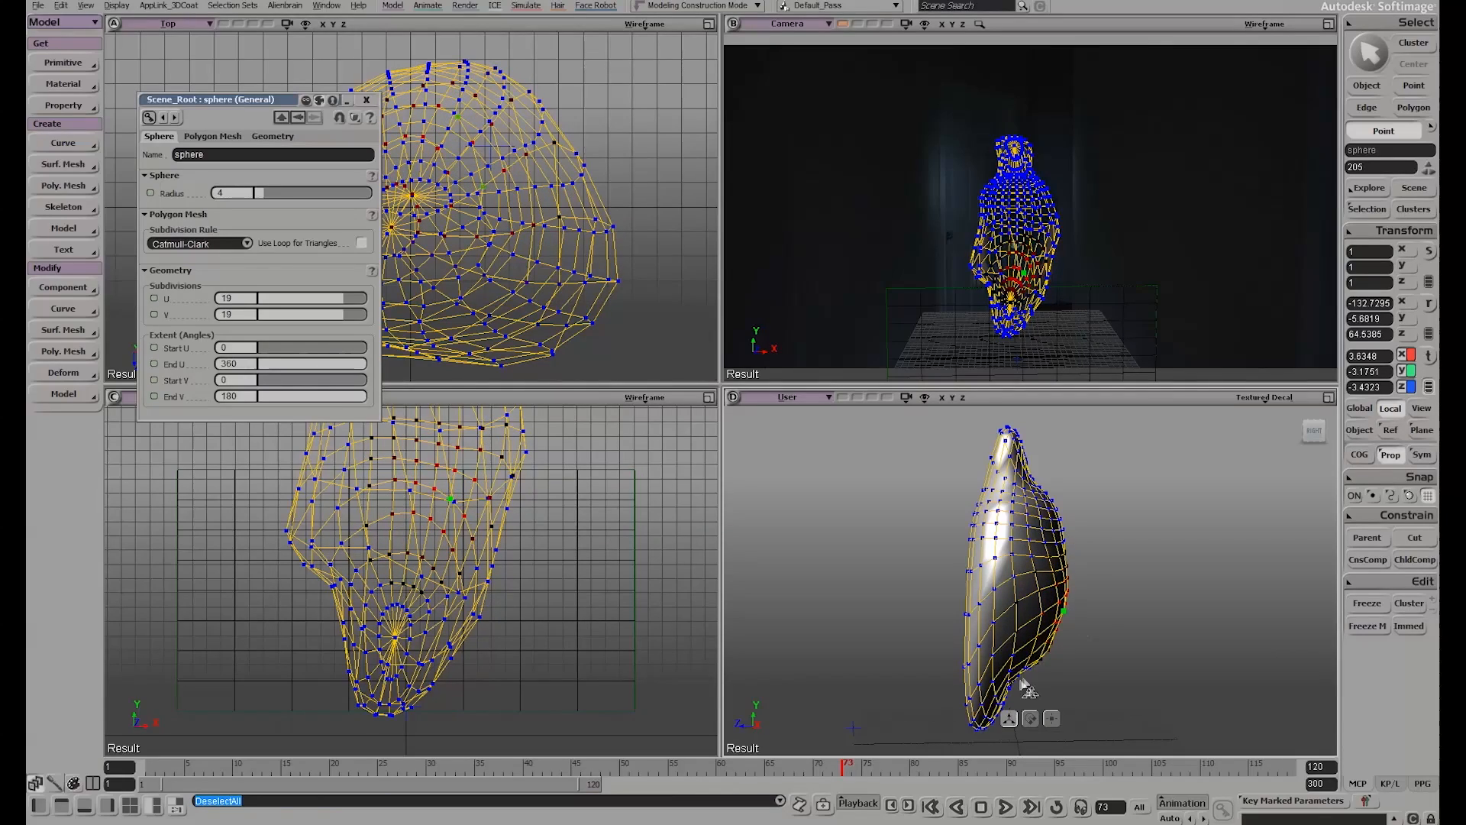
drag(1019, 677, 1050, 693)
key(space)
Pull the points behind the head outward to round out the head of the body mesh
key(s)
right_drag(1093, 573, 1090, 584)
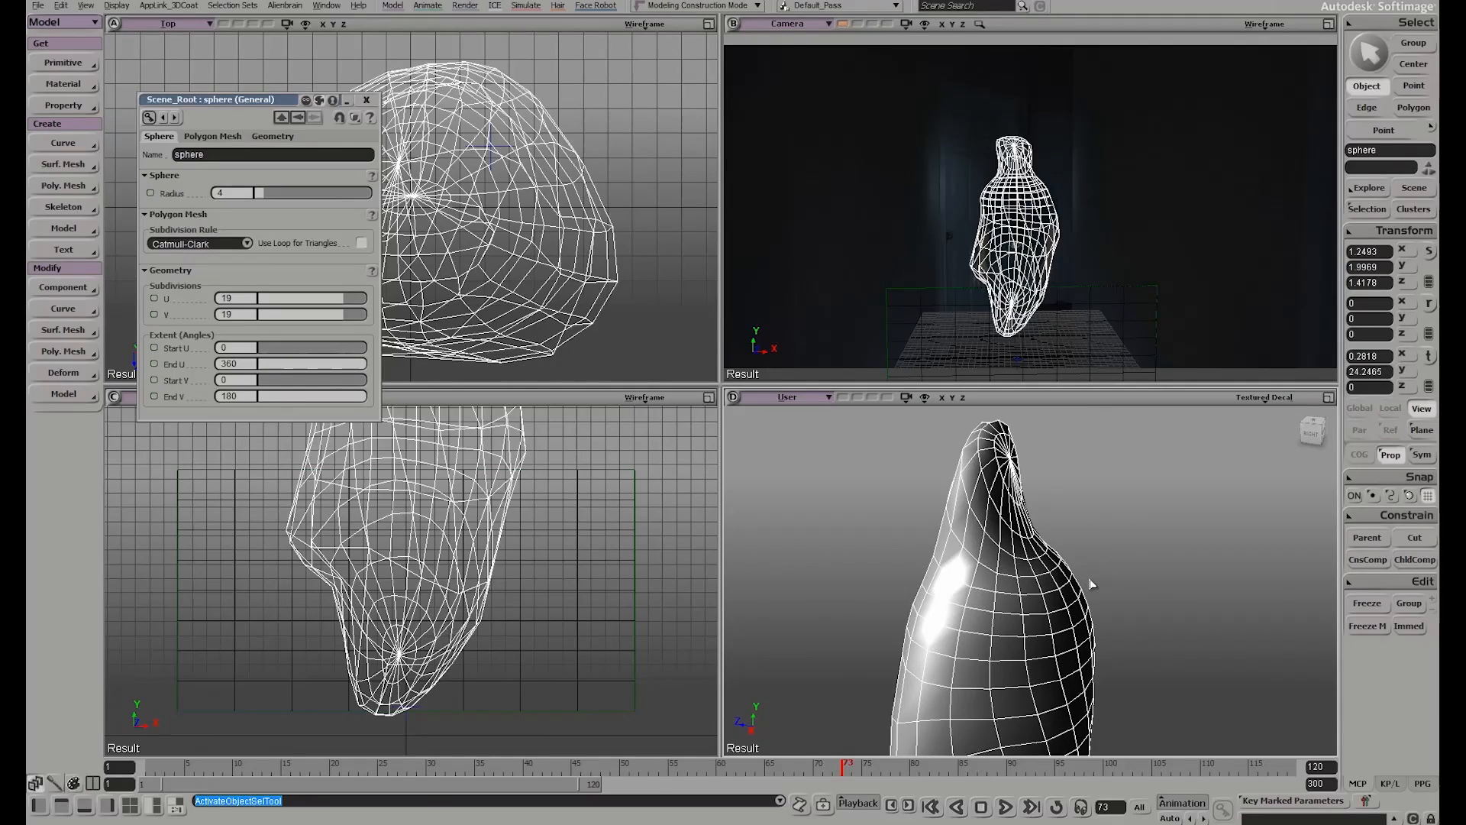
key(m)
drag(1023, 495, 1056, 497)
key(space)
middle_drag(1068, 559, 1050, 603)
mouse_move(1050, 603)
right_down()
mouse_move(1071, 559)
mouse_move(1138, 557)
mouse_move(1041, 584)
right_up()
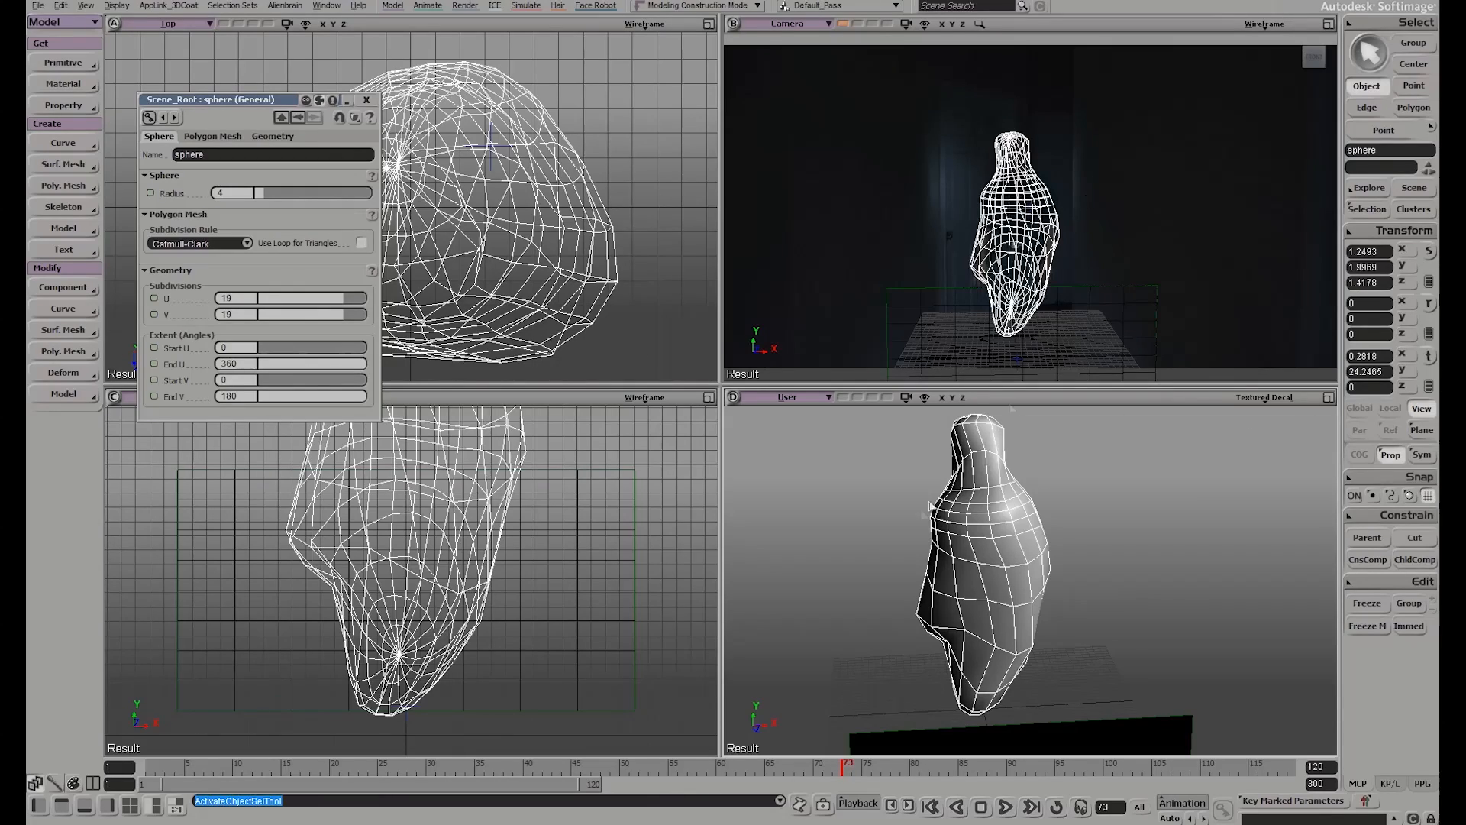
Create an ICE point cloud that emits particles from the surface of the body mesh and play the simulation from the start
click(368, 100)
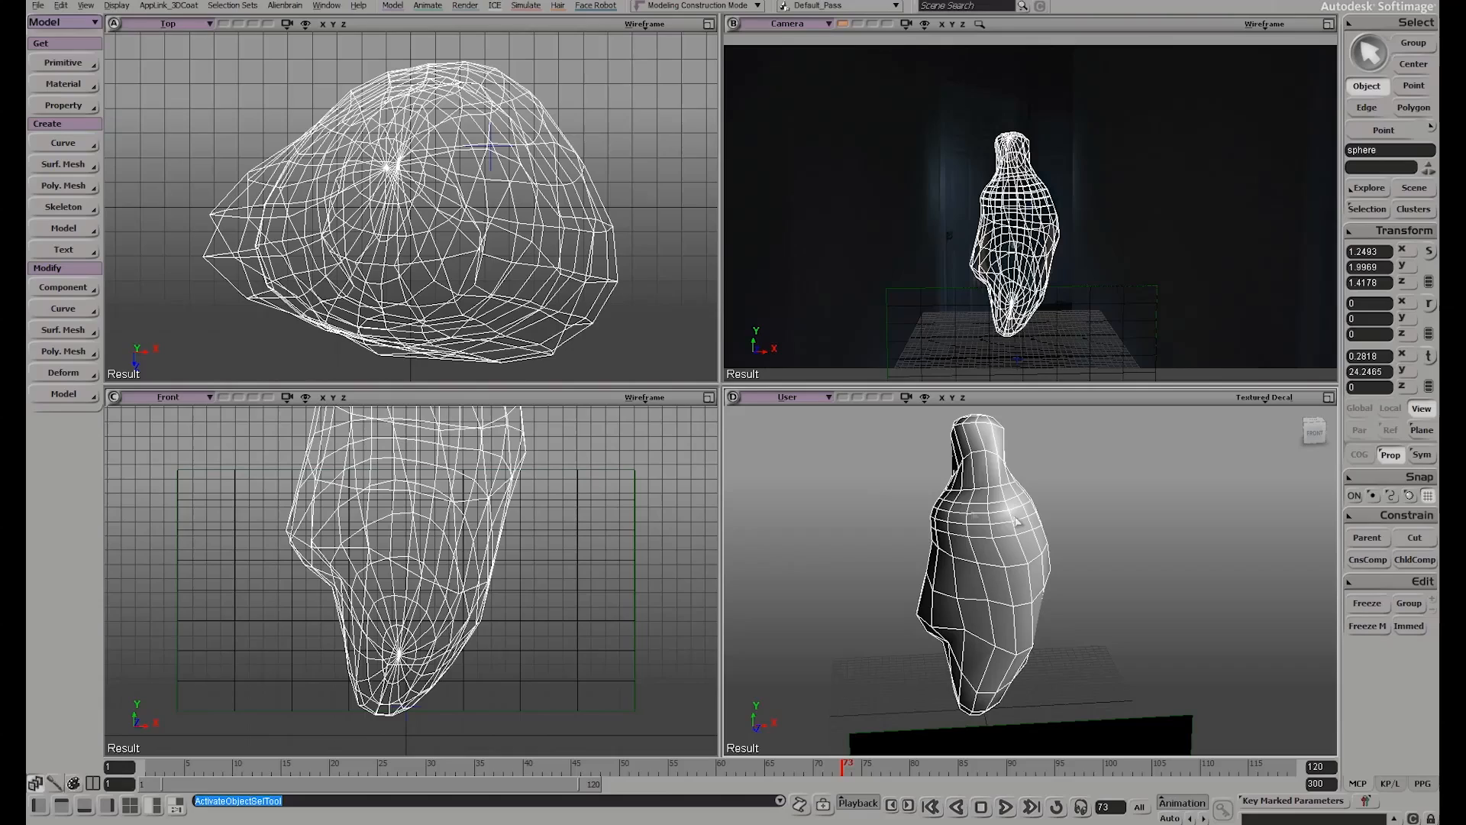
key(4)
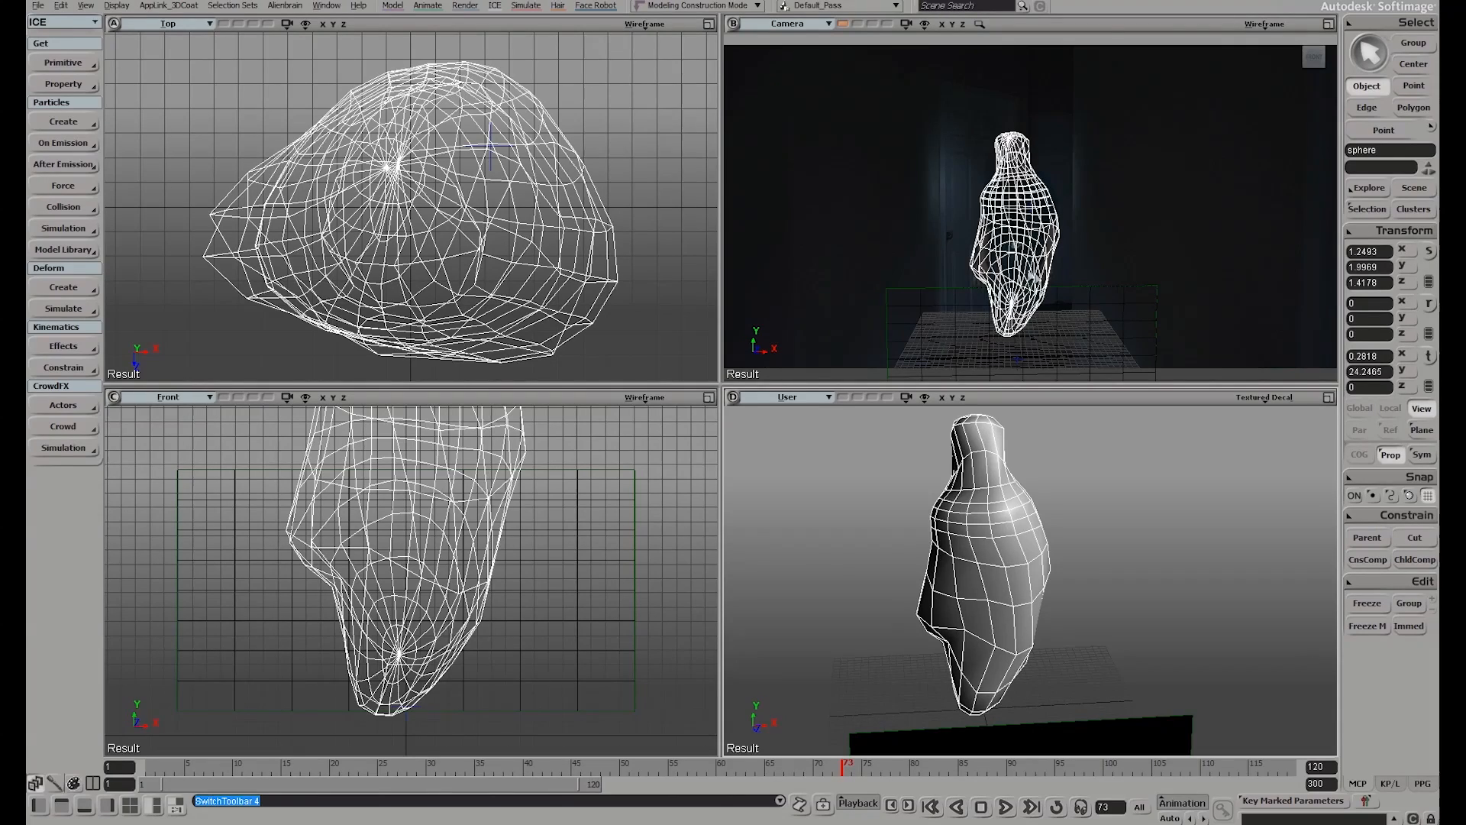
click(72, 127)
click(145, 176)
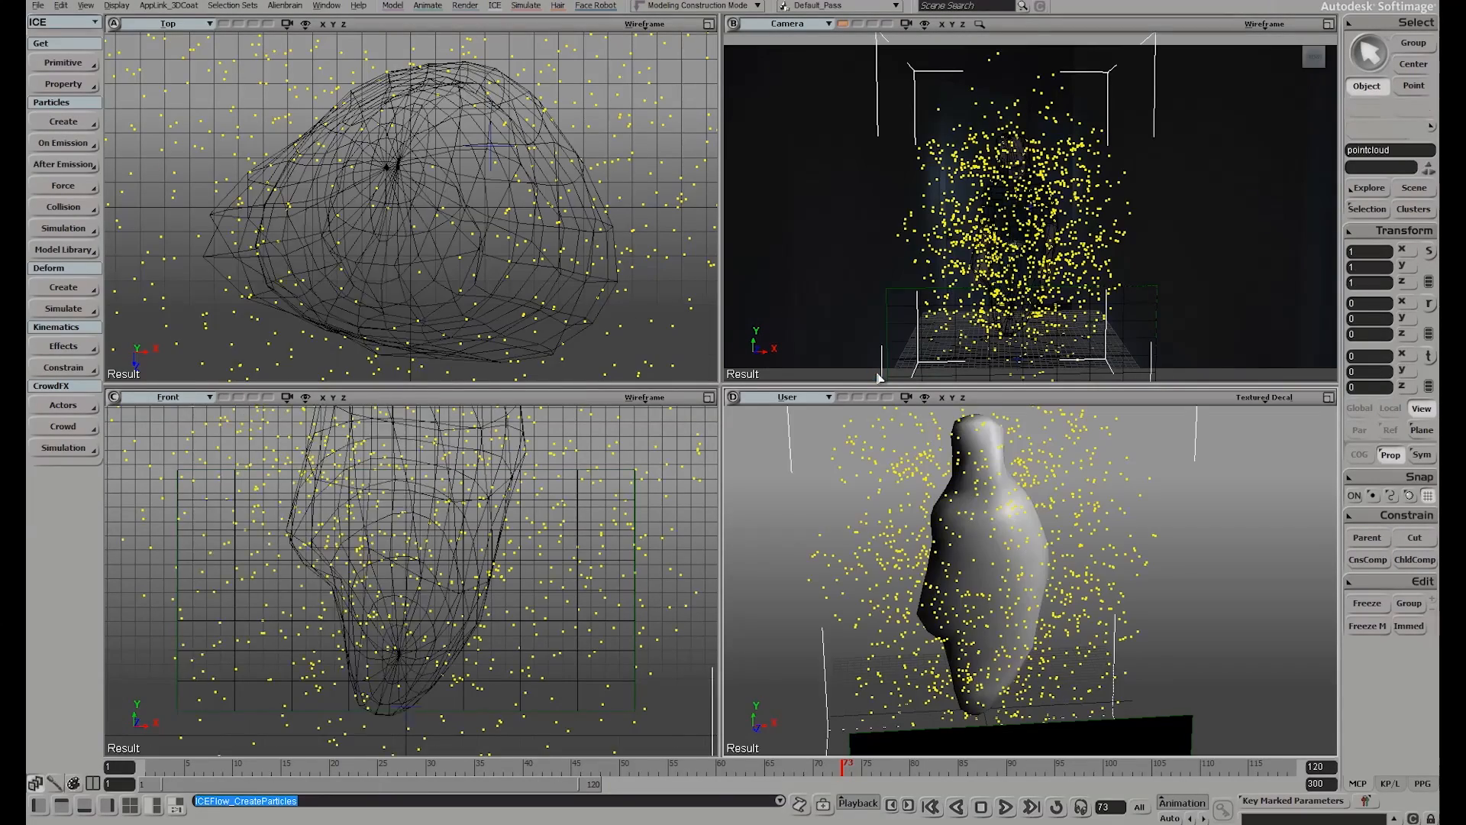
drag(326, 199, 350, 86)
click(928, 806)
click(1005, 807)
click(982, 808)
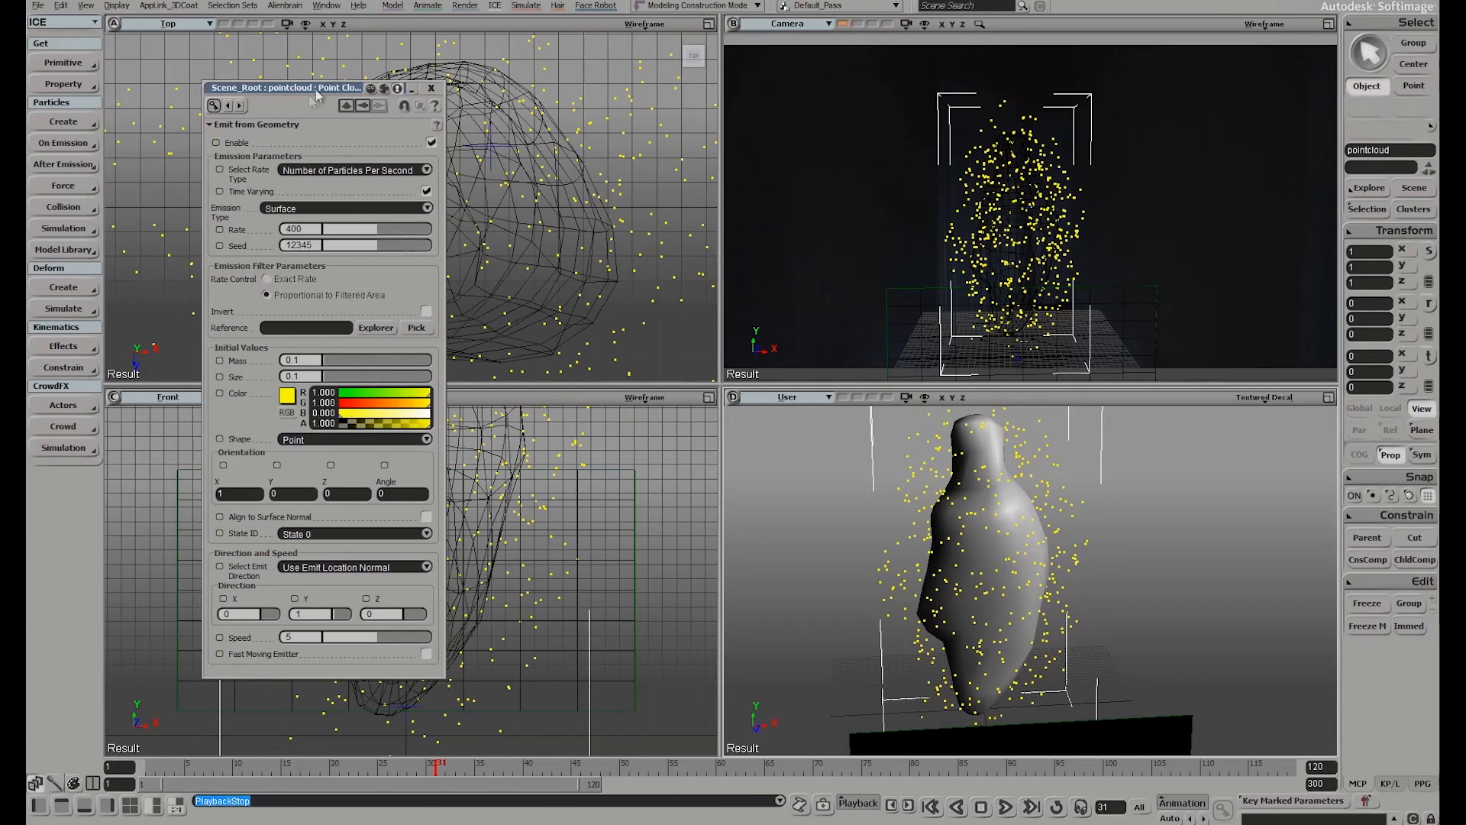
Set the particle emission type to Volume and replay the simulation from the start to preview it inside the body mesh
drag(312, 80, 229, 62)
click(243, 177)
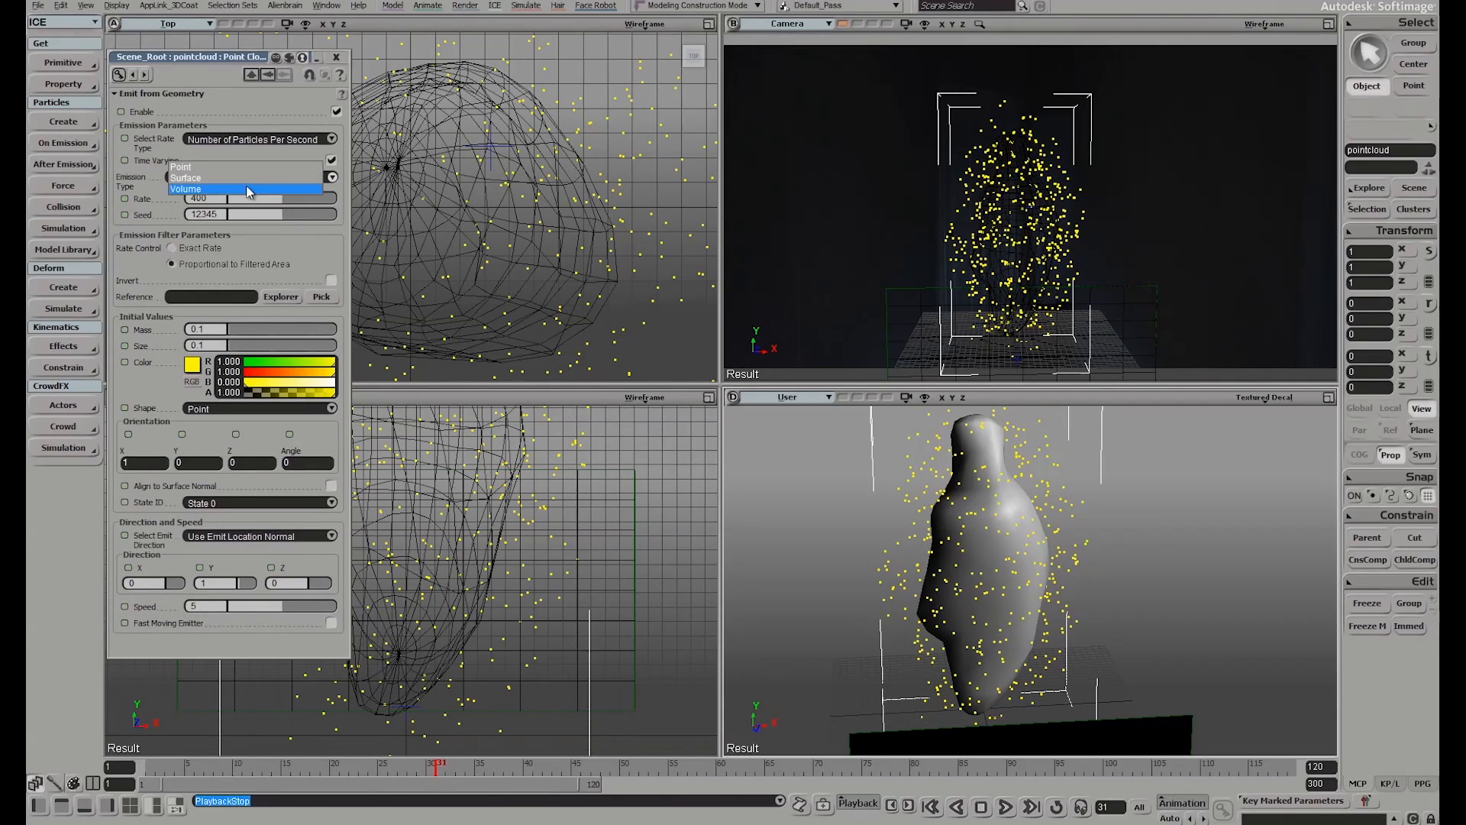
click(186, 189)
click(1009, 811)
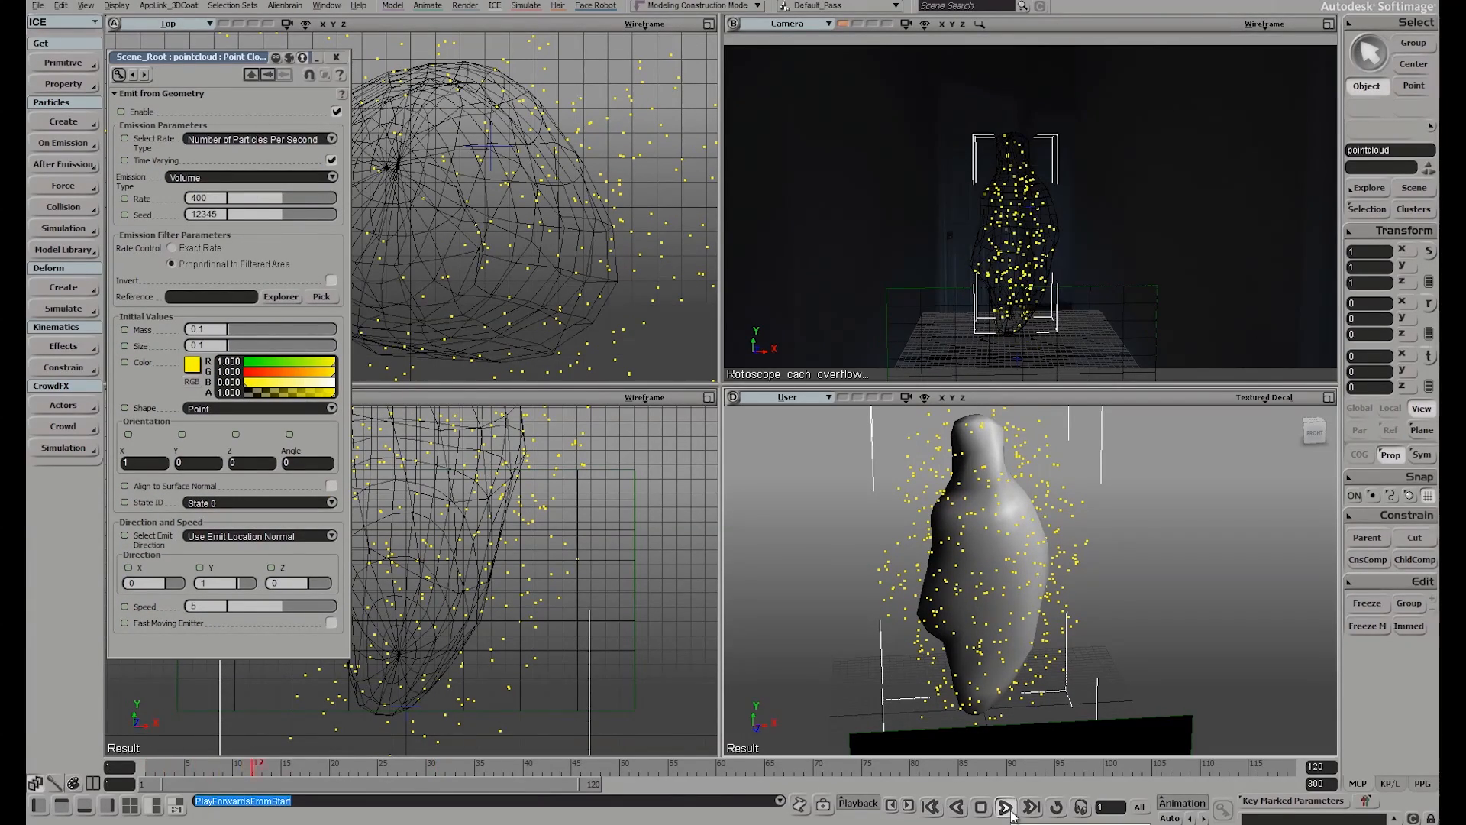
click(983, 810)
drag(969, 214, 1067, 279)
click(931, 808)
click(1006, 809)
click(981, 809)
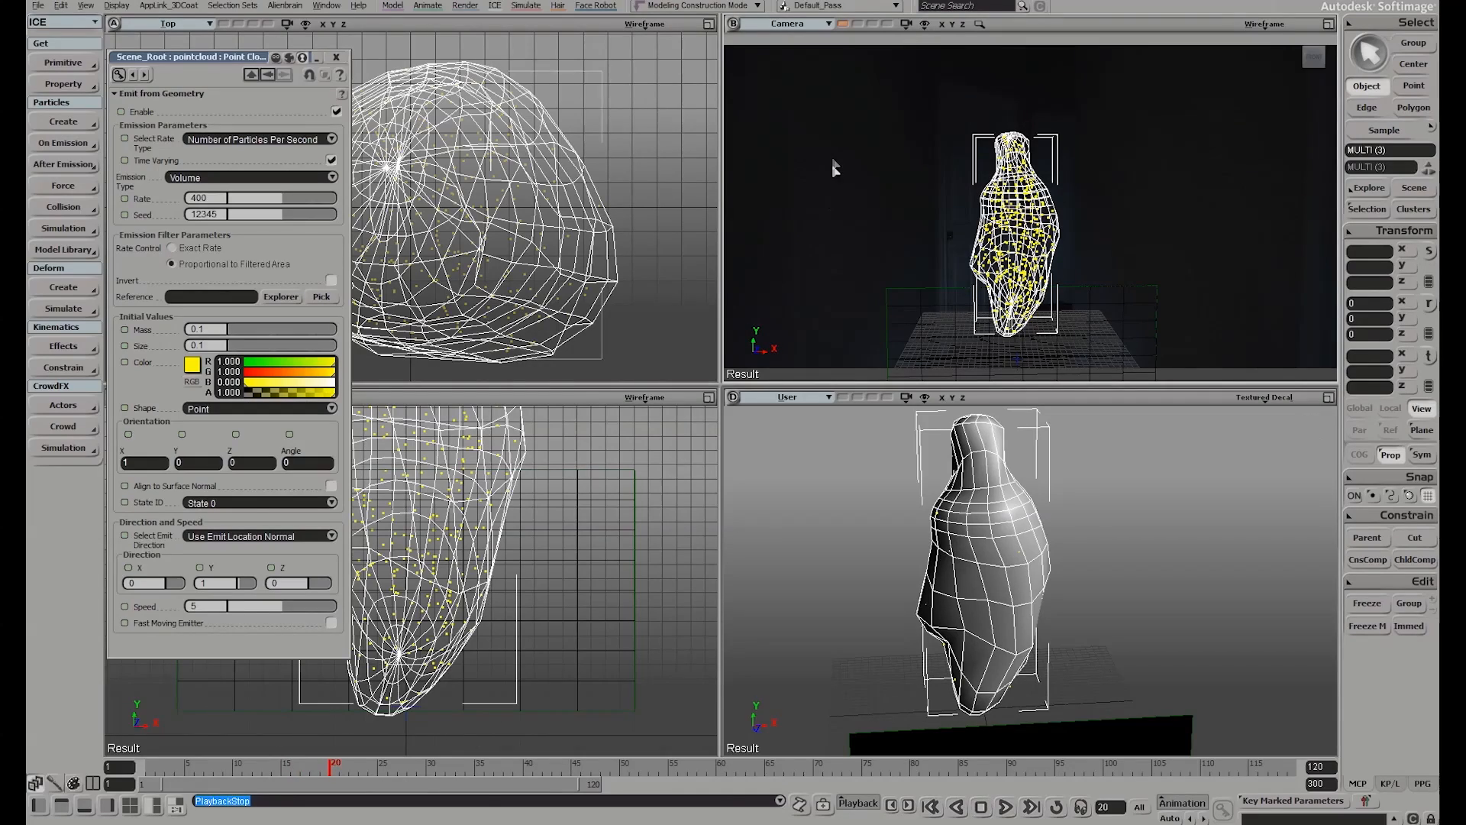
Hide the body mesh while playing the particles on their own, rewind to frame 1 and unhide the mesh
click(846, 192)
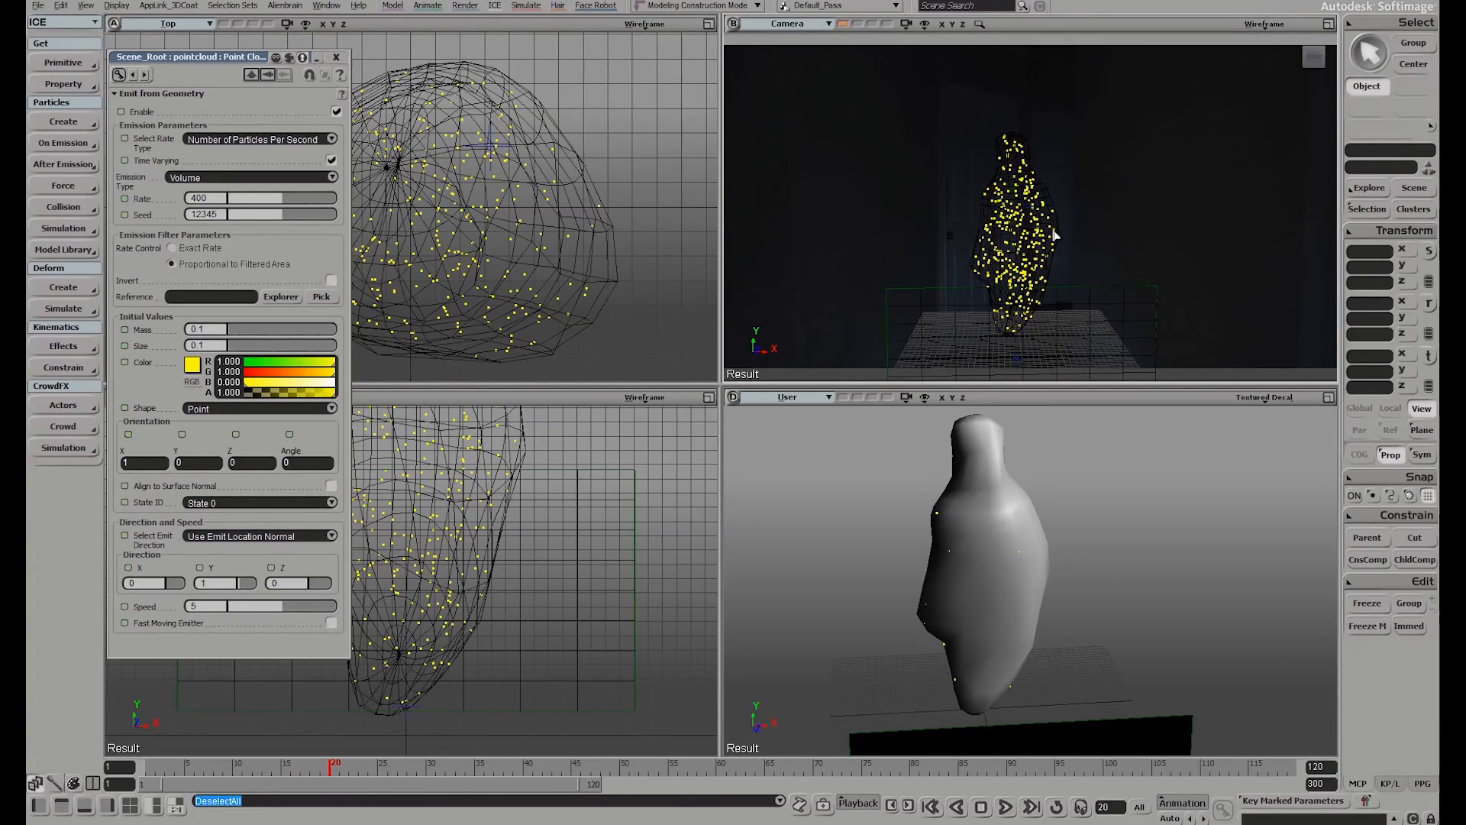
click(1056, 236)
key(h)
click(1006, 808)
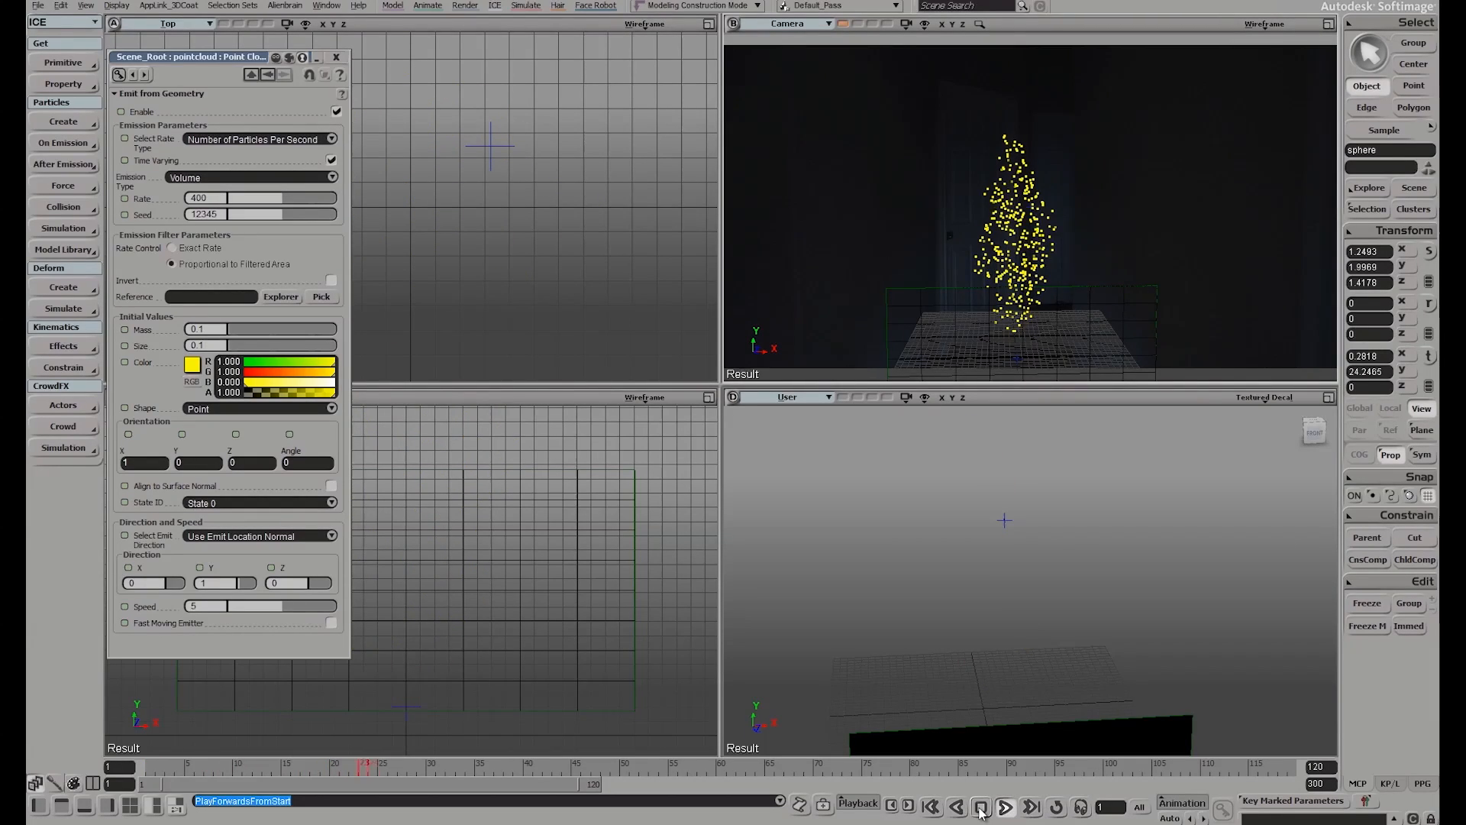
click(982, 807)
click(931, 806)
key(h)
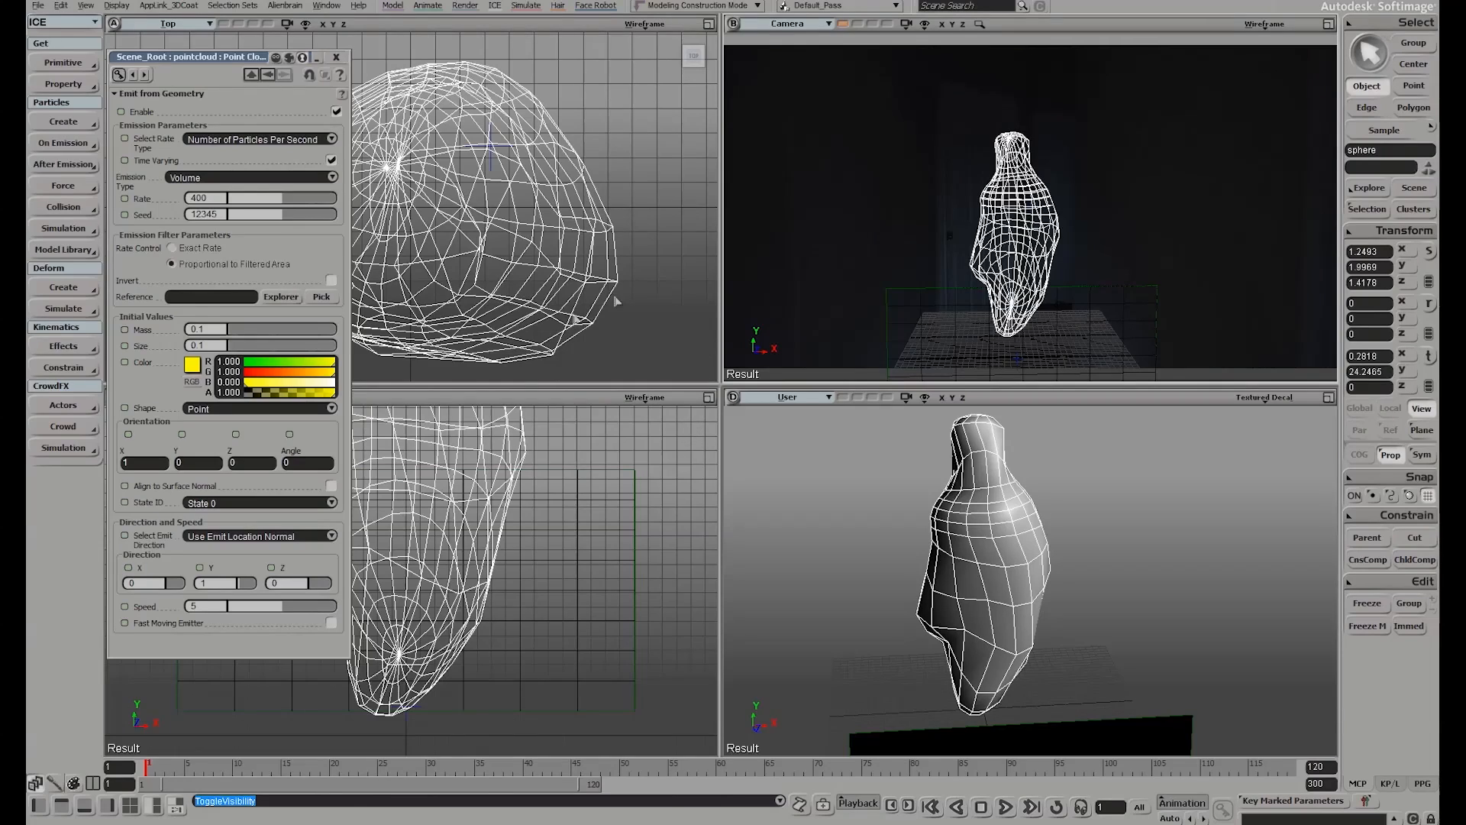
Rename the sphere body mesh as emitter in the scene explorer
key(8)
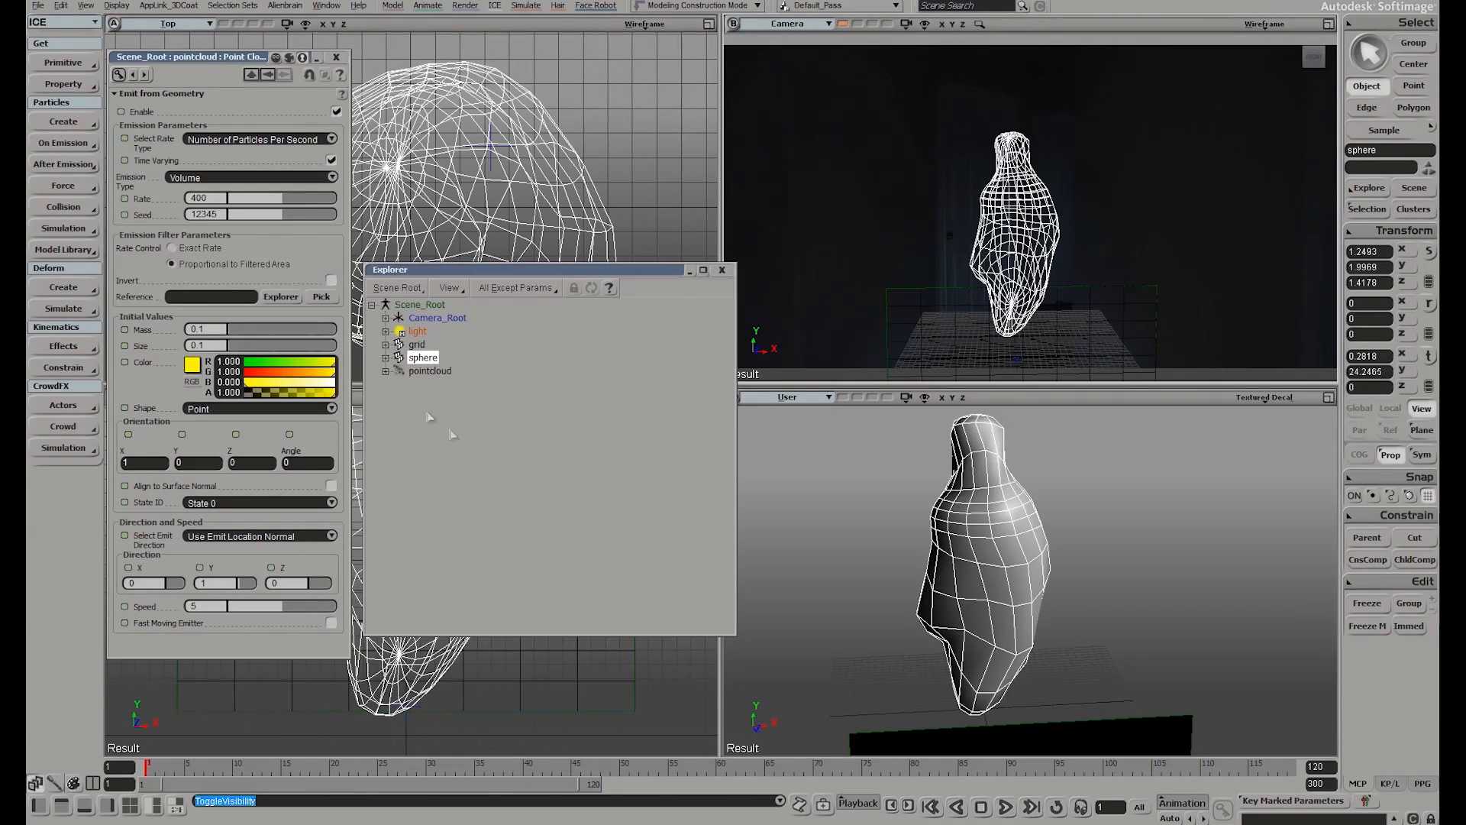
click(434, 380)
click(416, 344)
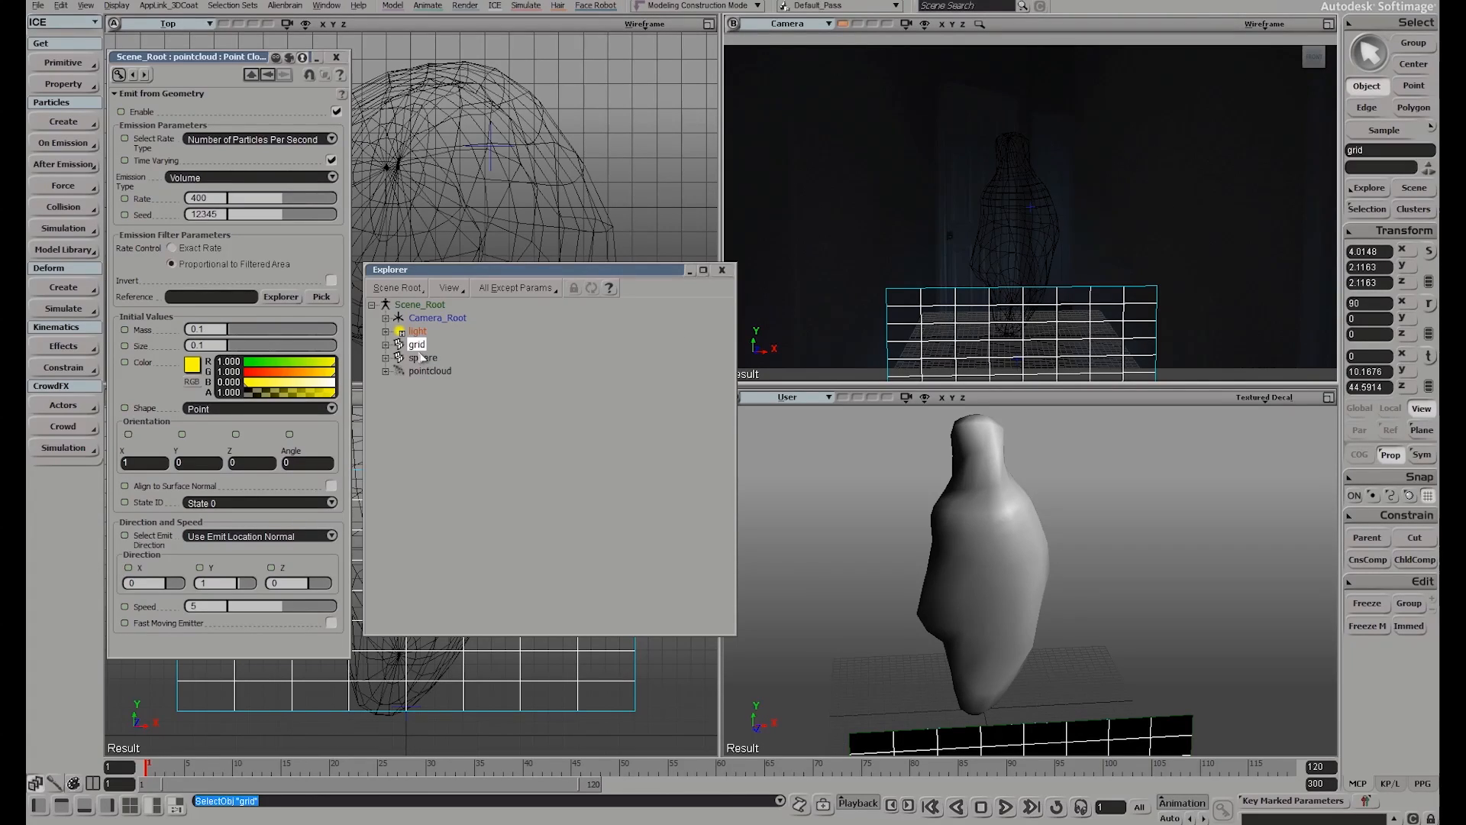
click(422, 357)
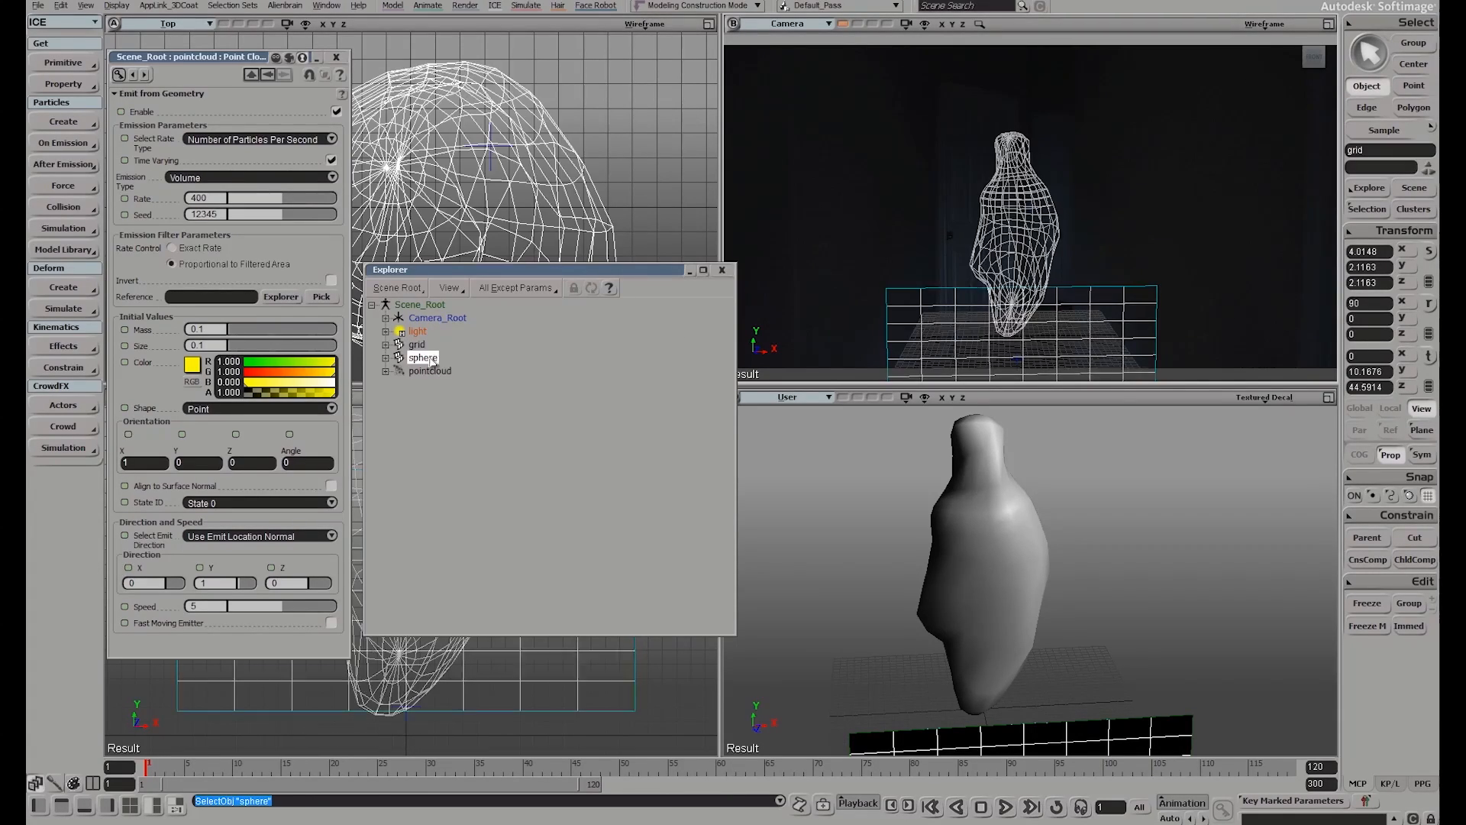
key(F2)
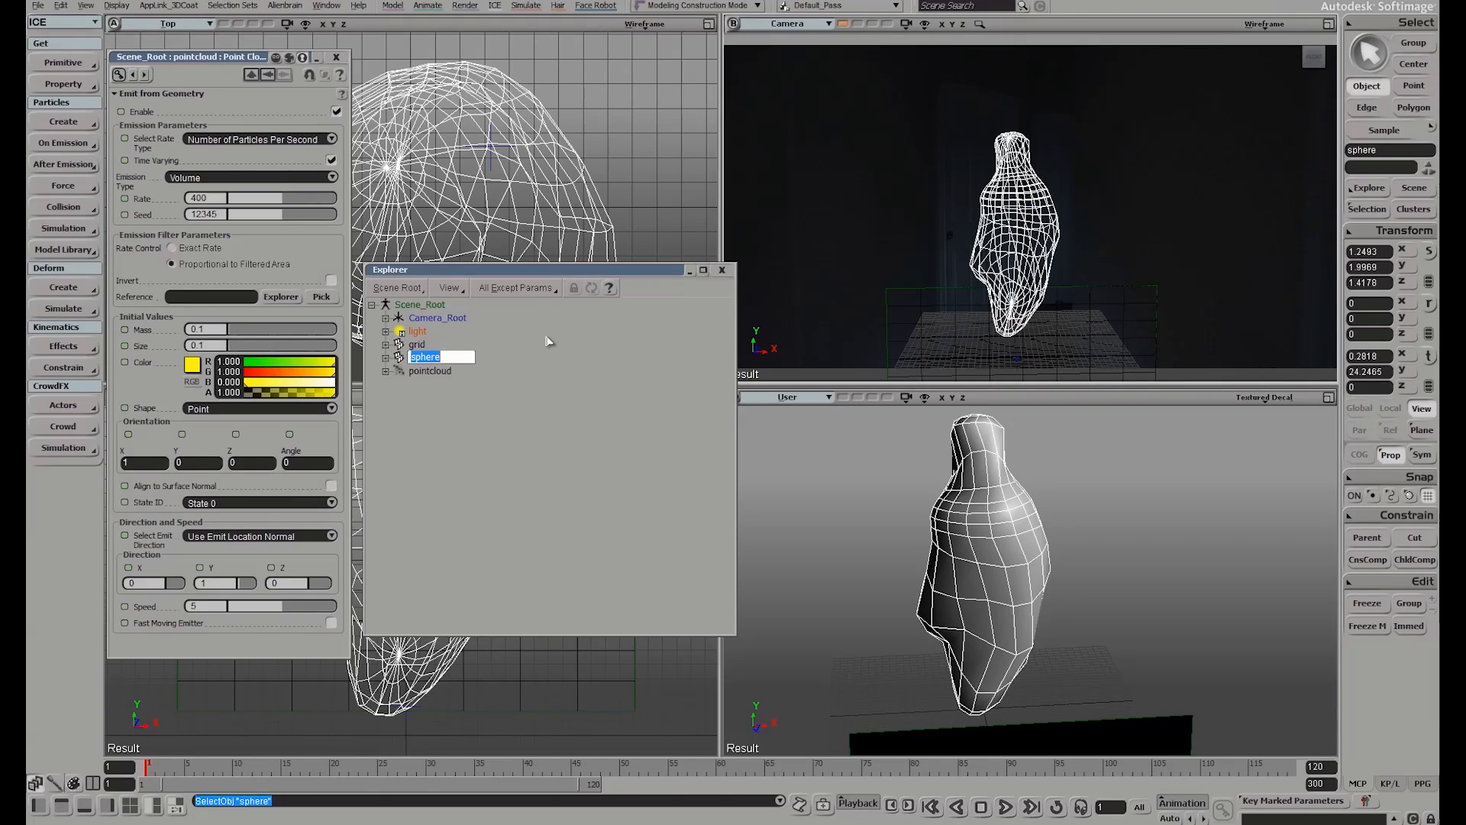
key(Return)
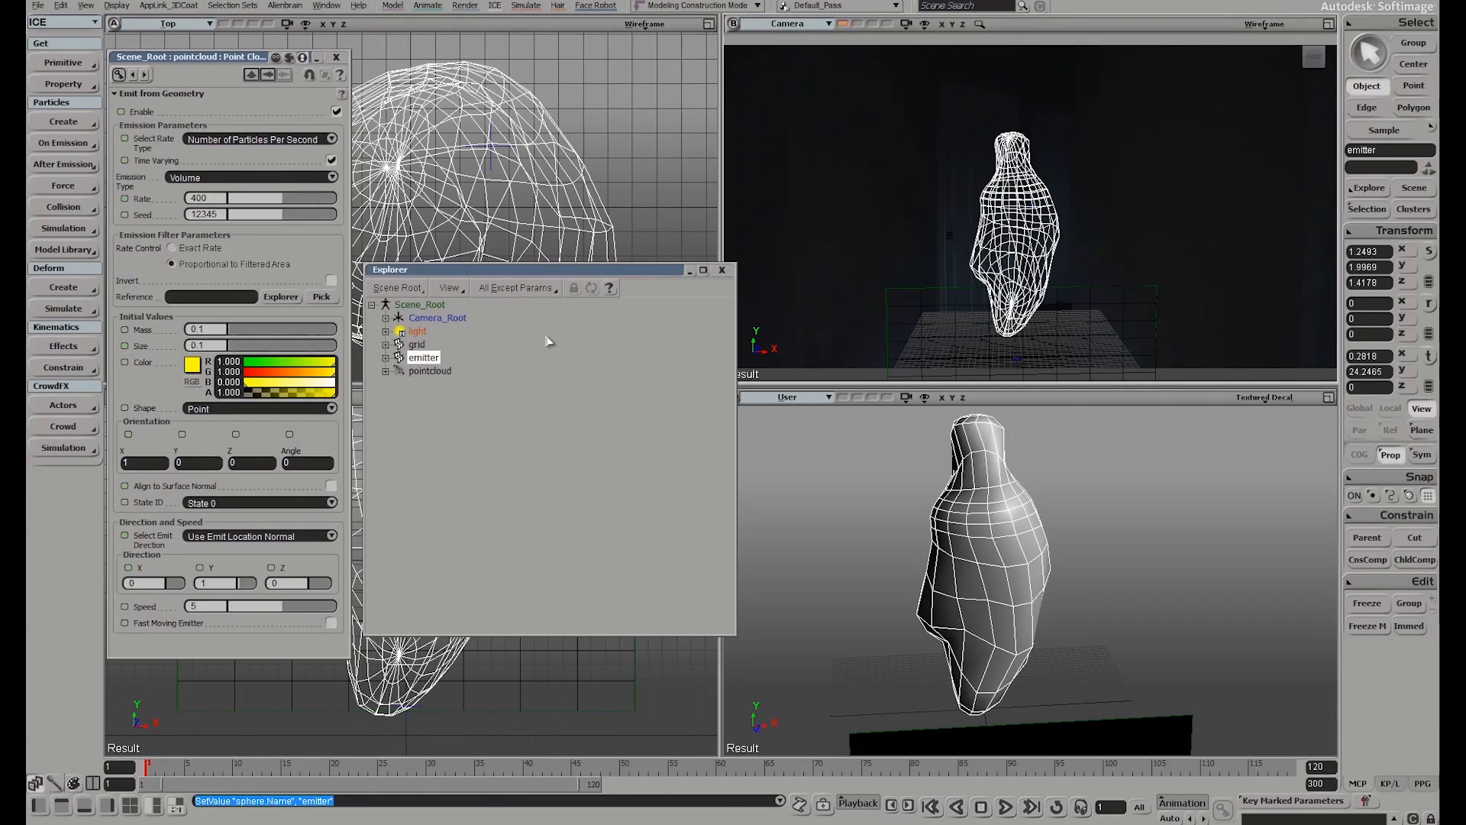
Open the point cloud's ICE Tree and enlarge its window to make room around the node graph
click(437, 373)
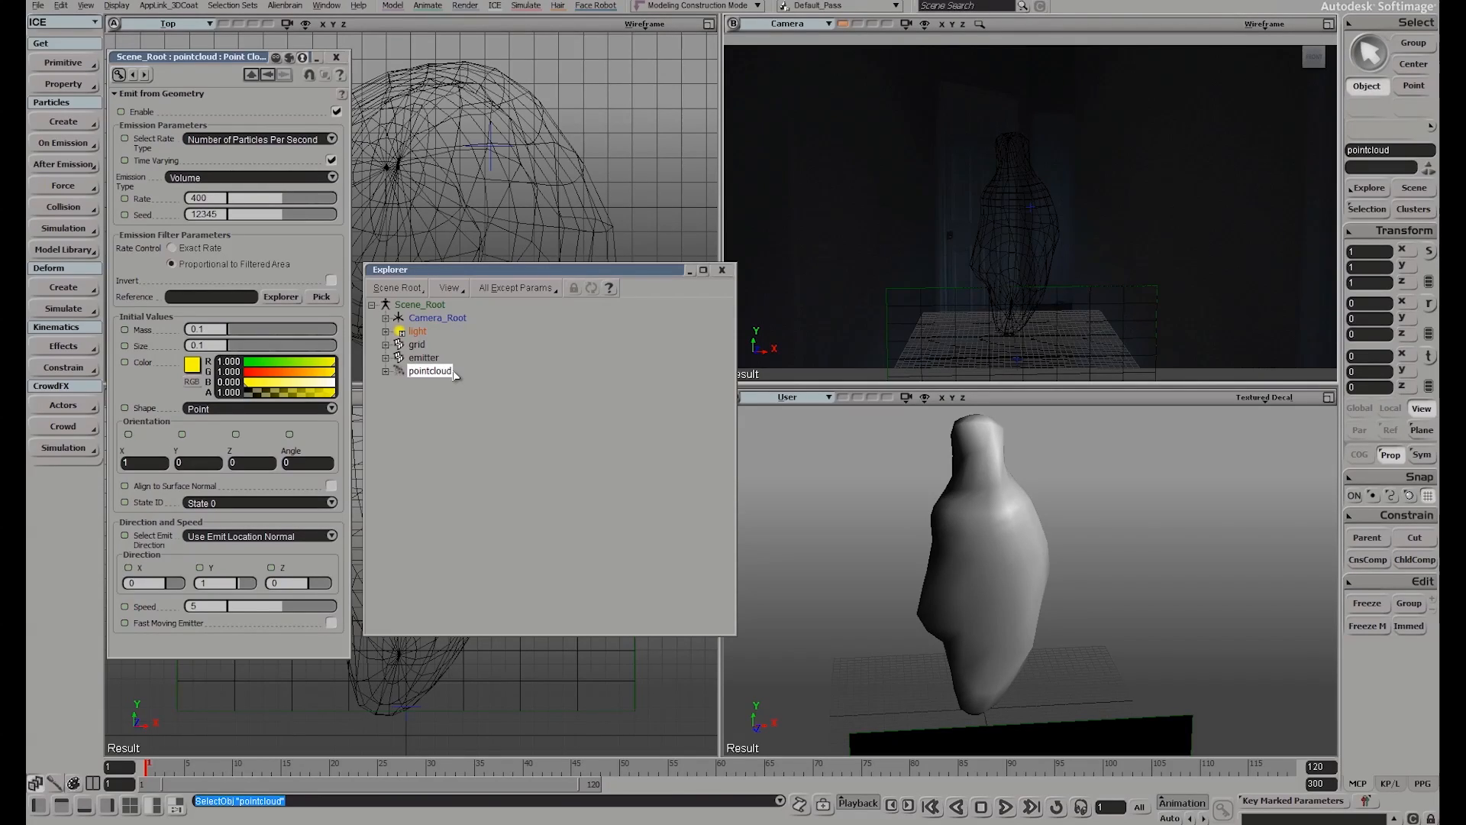
key(alt+9)
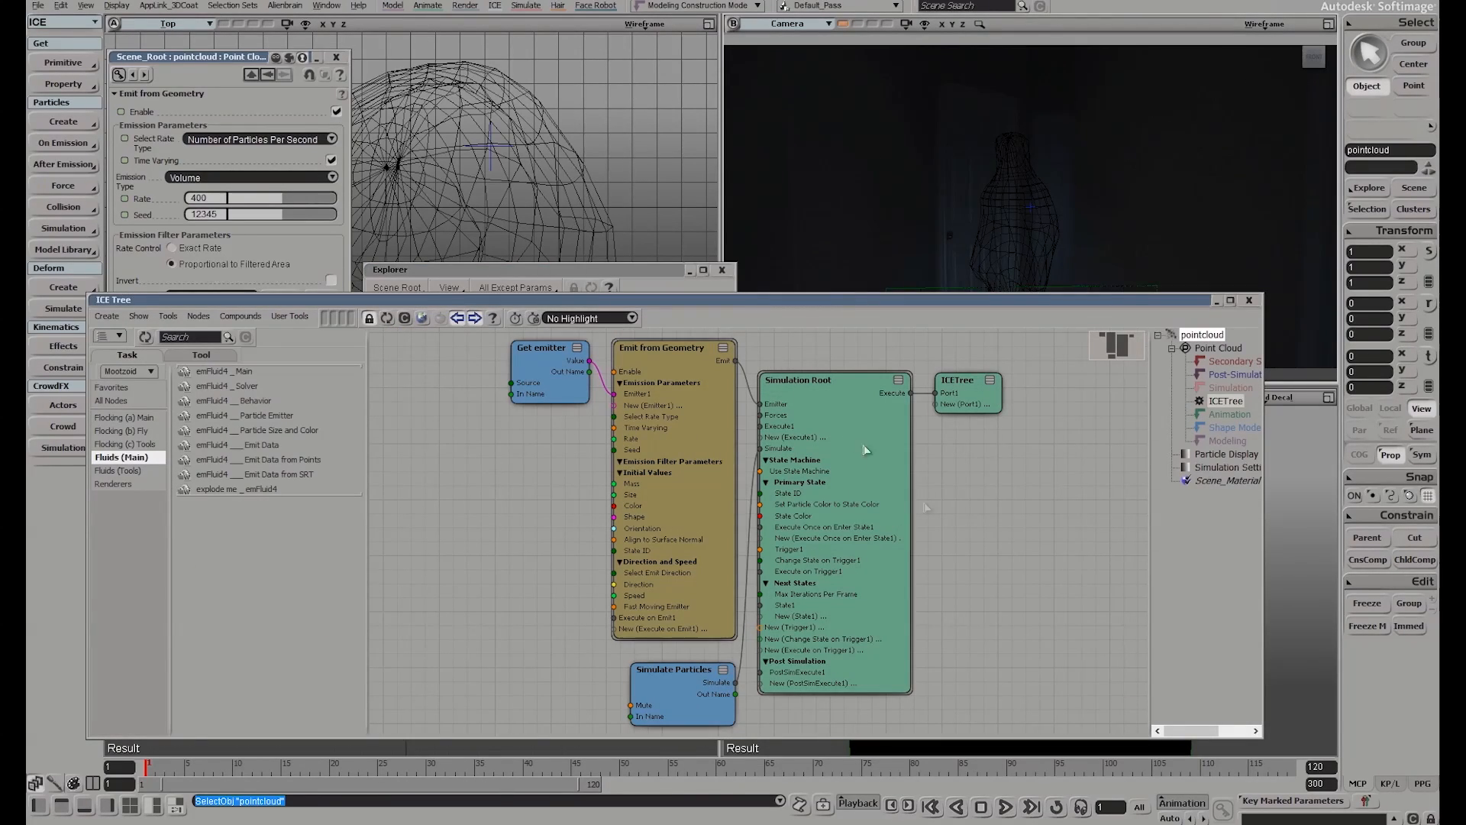
drag(988, 304, 990, 290)
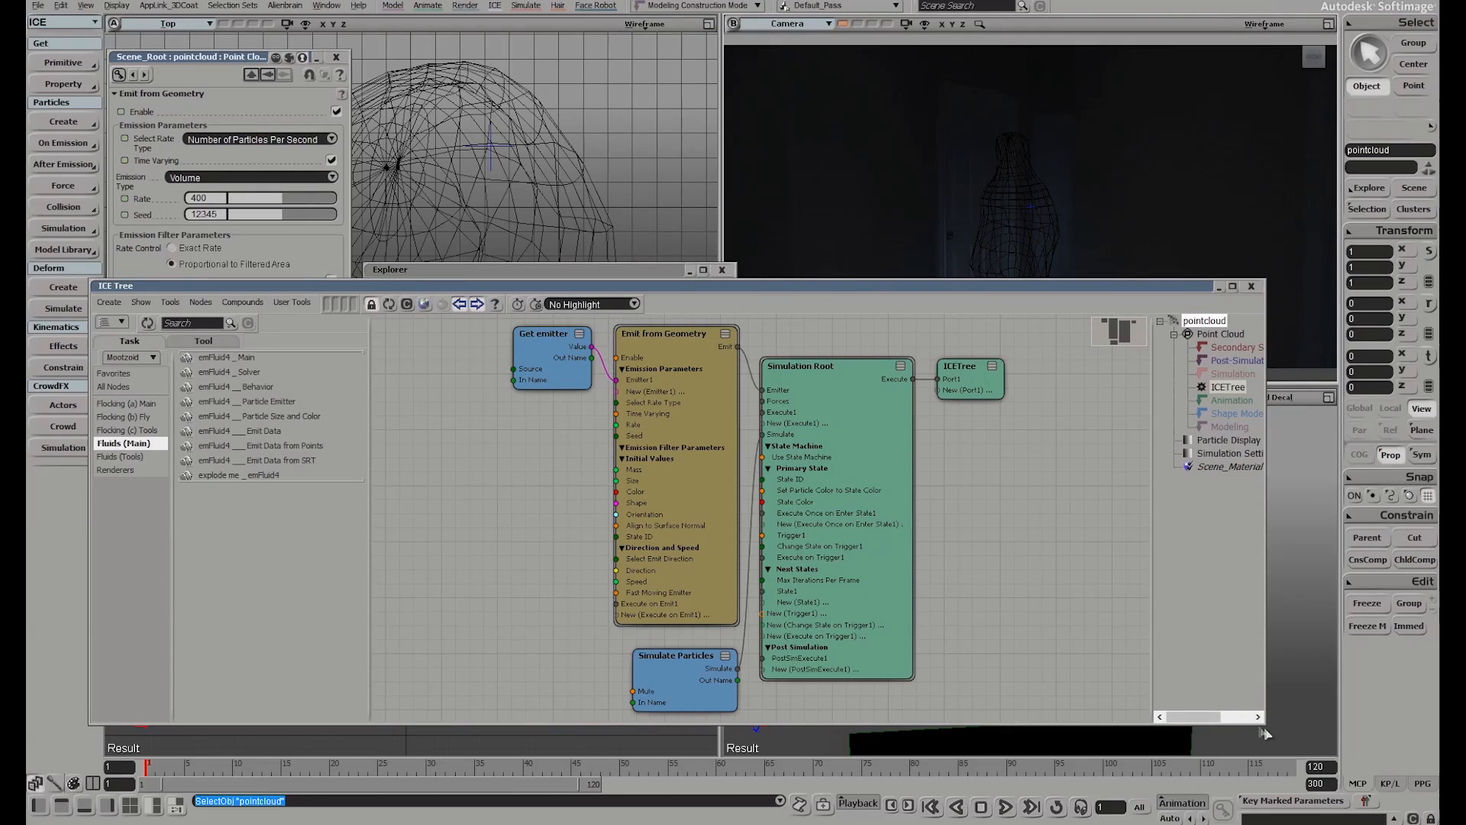
drag(1264, 724, 1371, 784)
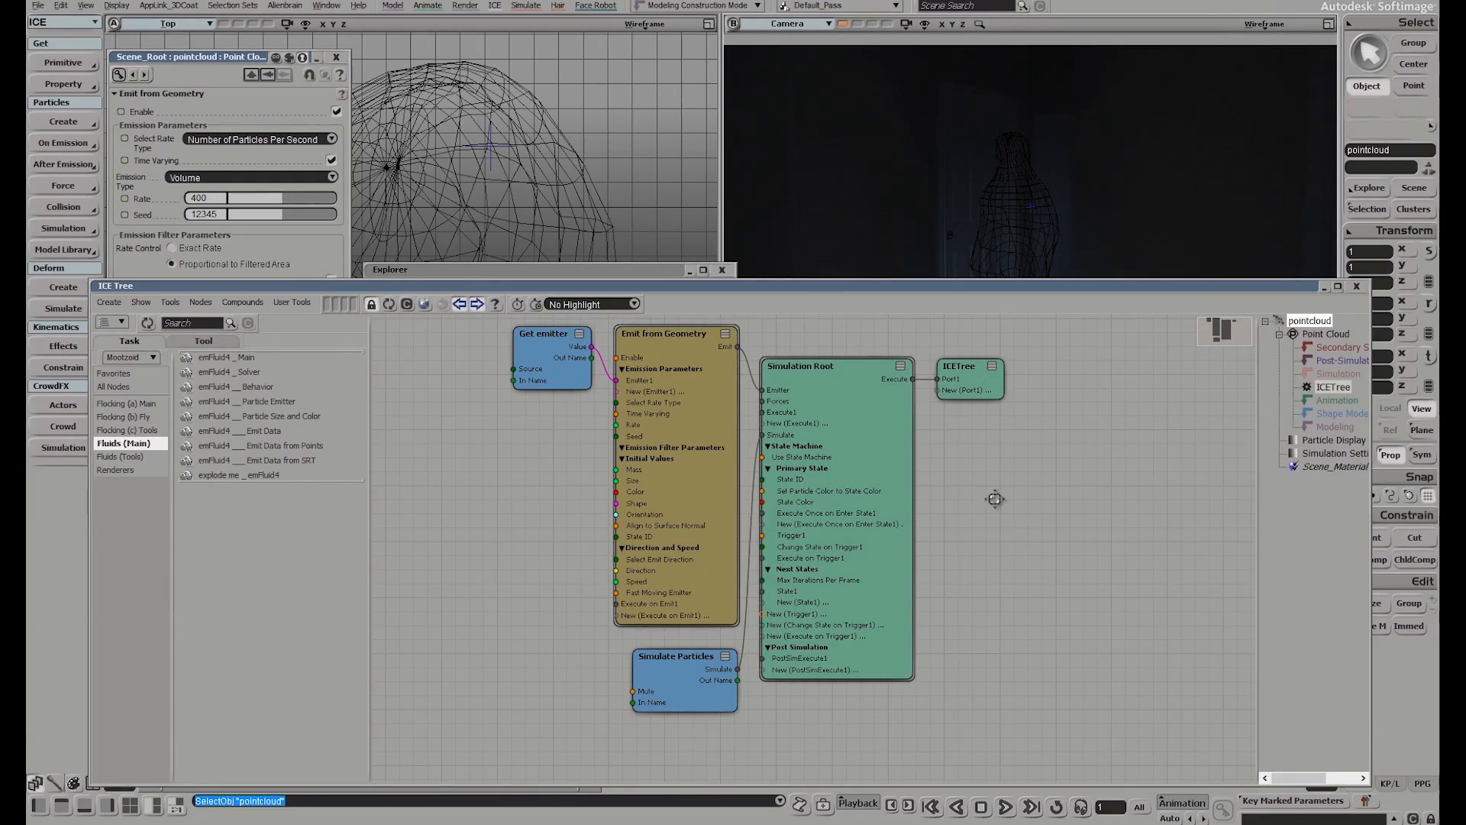
middle_drag(995, 497, 1070, 543)
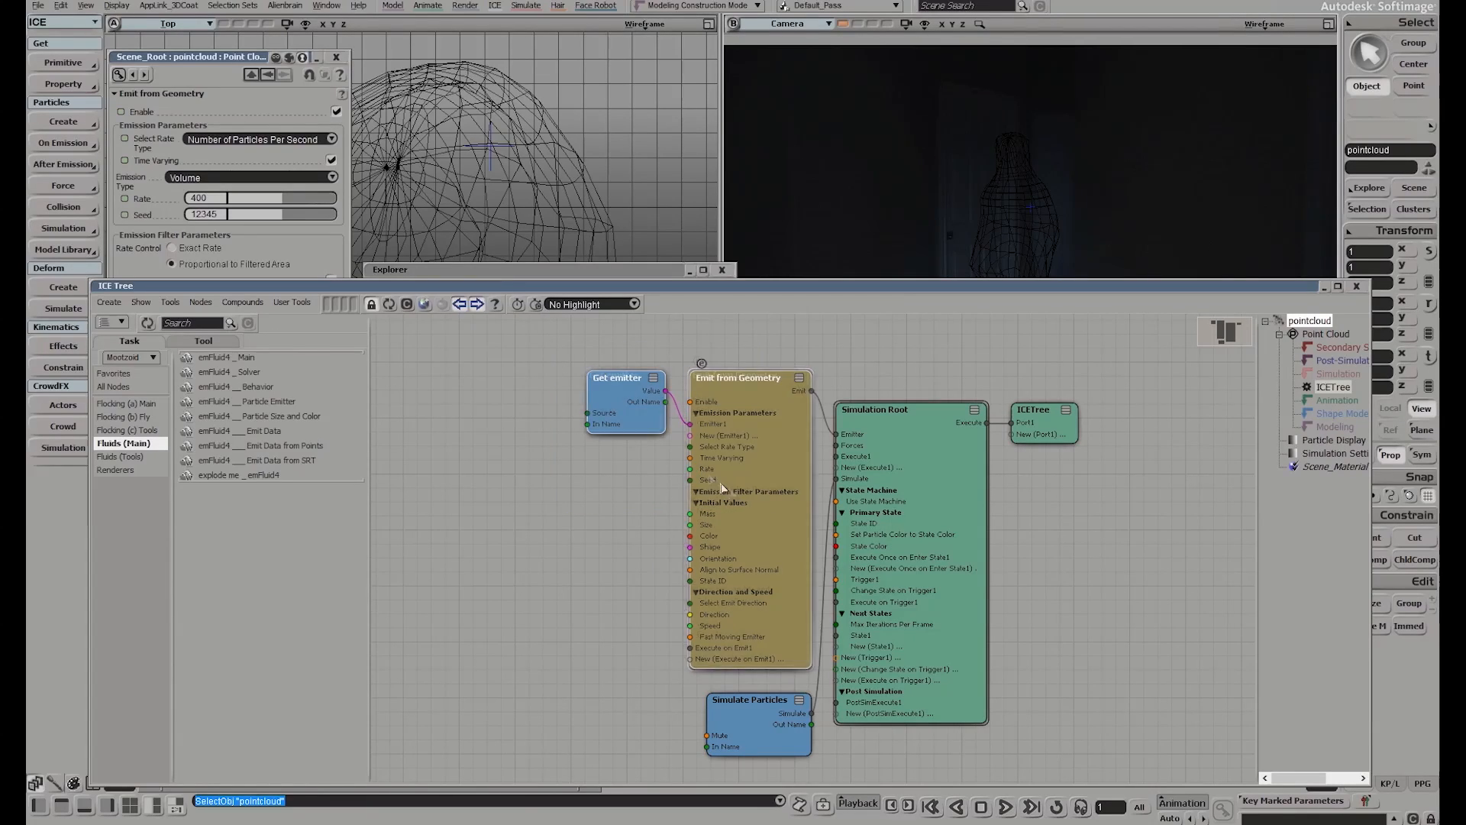
Delete the Simulation Root node and connect Emit from Geometry and Simulate Particles directly to the ICETree node
drag(698, 472, 598, 397)
click(968, 506)
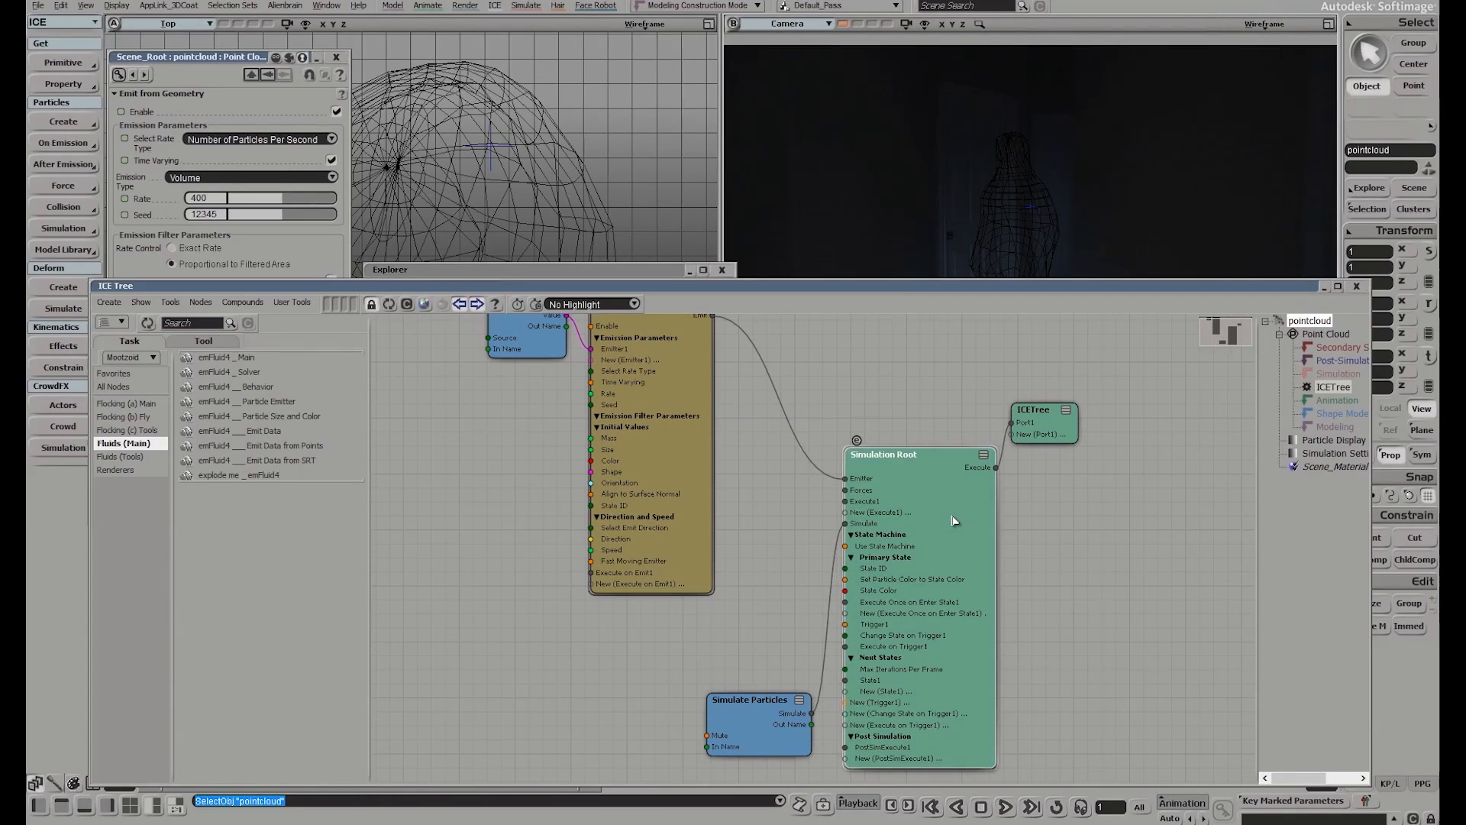
key(Delete)
middle_drag(784, 409, 797, 474)
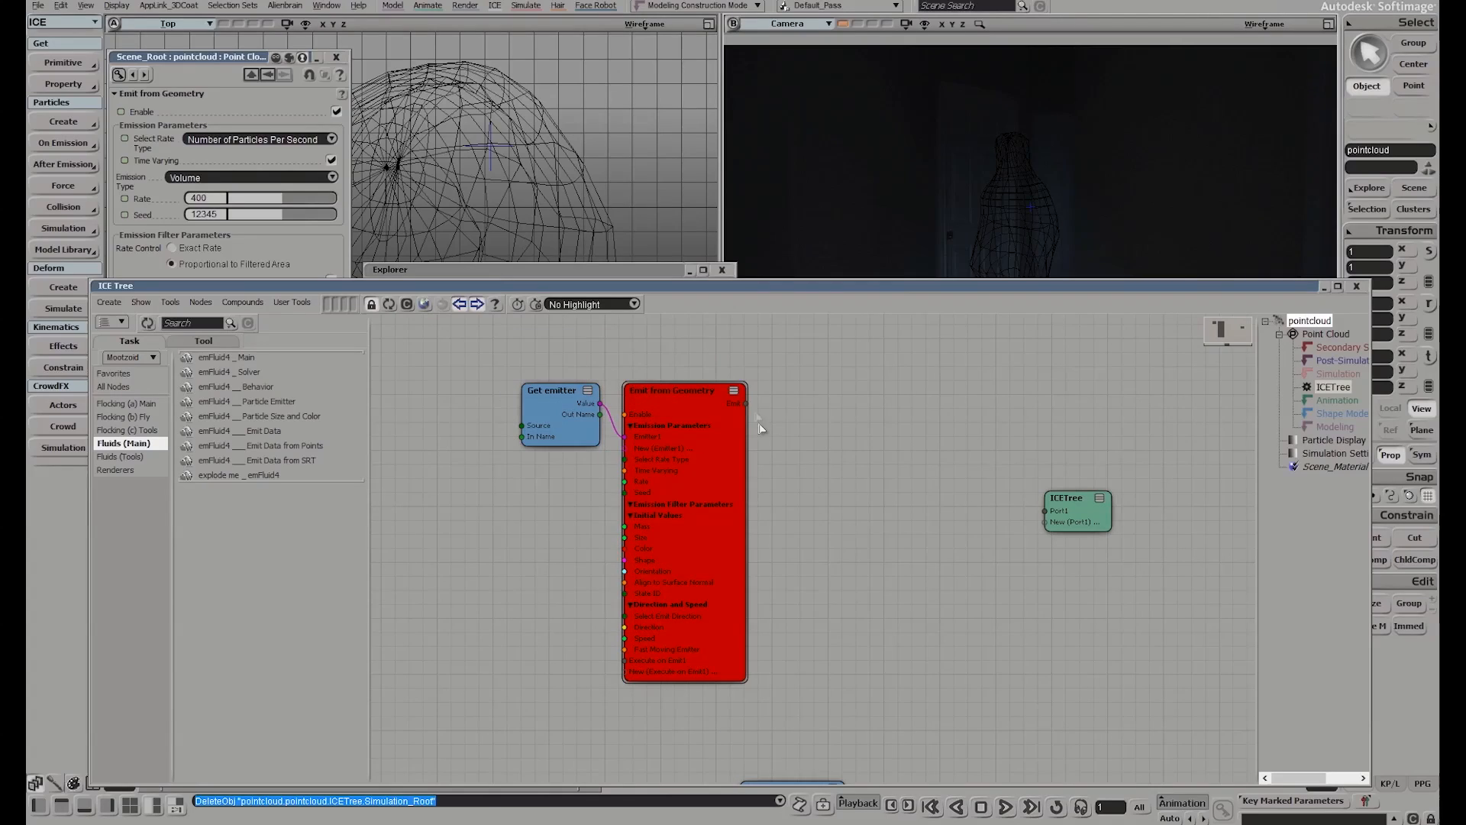
drag(746, 403, 1044, 511)
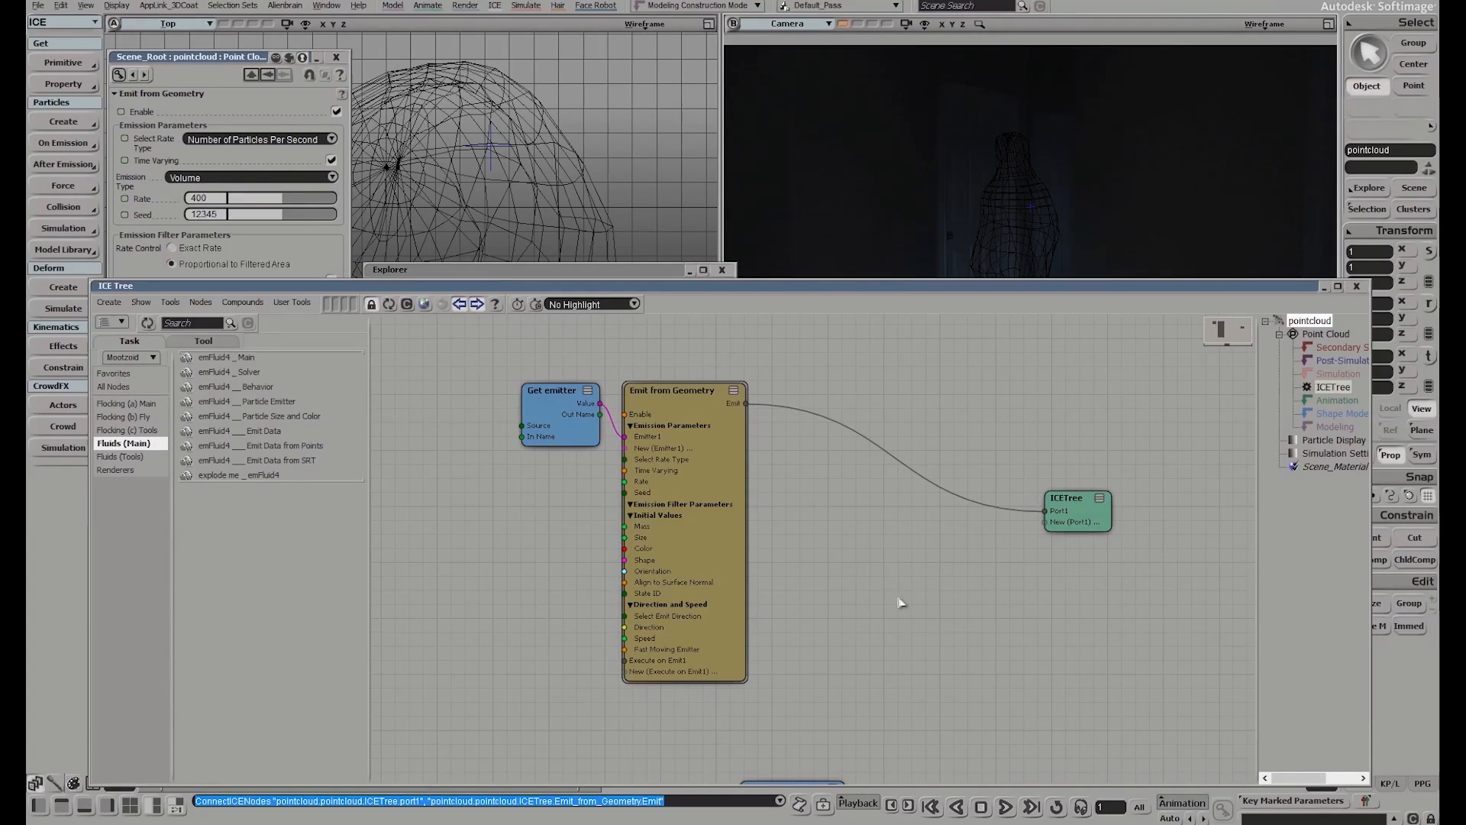
middle_drag(922, 638, 903, 540)
drag(825, 701, 1028, 437)
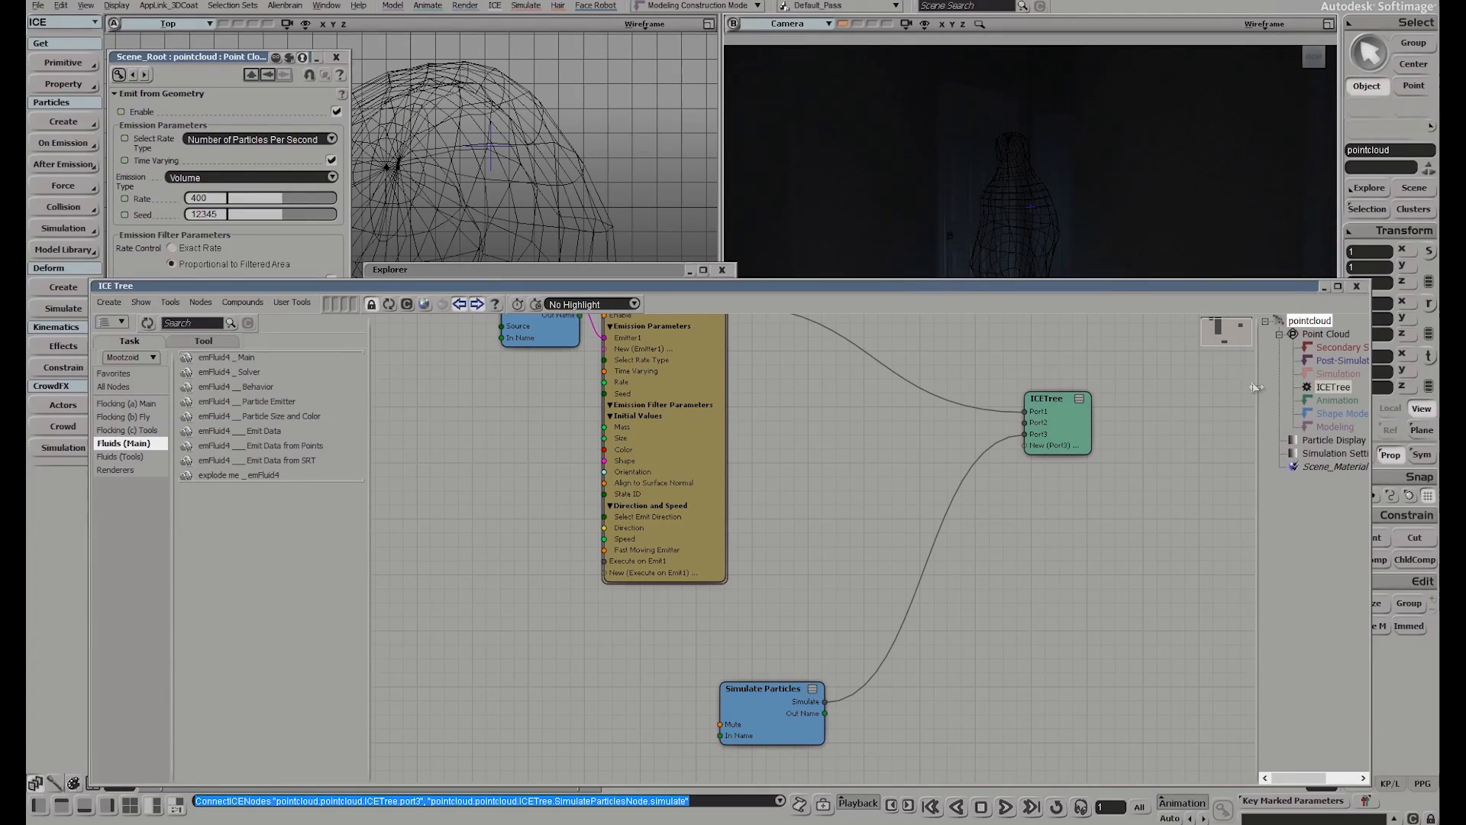
Examine the point cloud's construction stack regions one by one, from Modeling up to Secondary Shape Modeling
drag(1257, 391, 1199, 391)
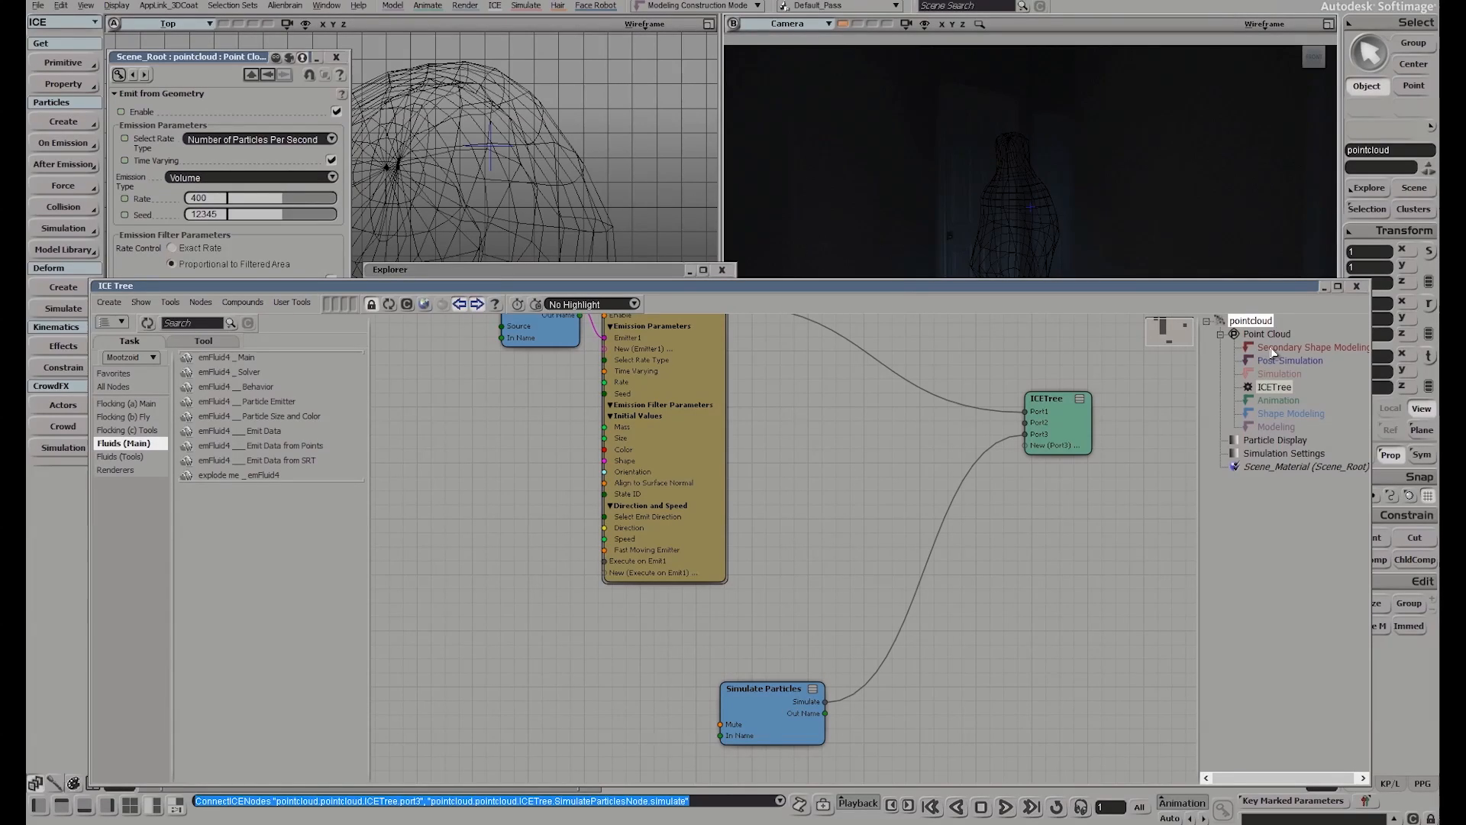
click(1268, 426)
click(1291, 415)
click(1294, 401)
click(1276, 375)
click(1287, 362)
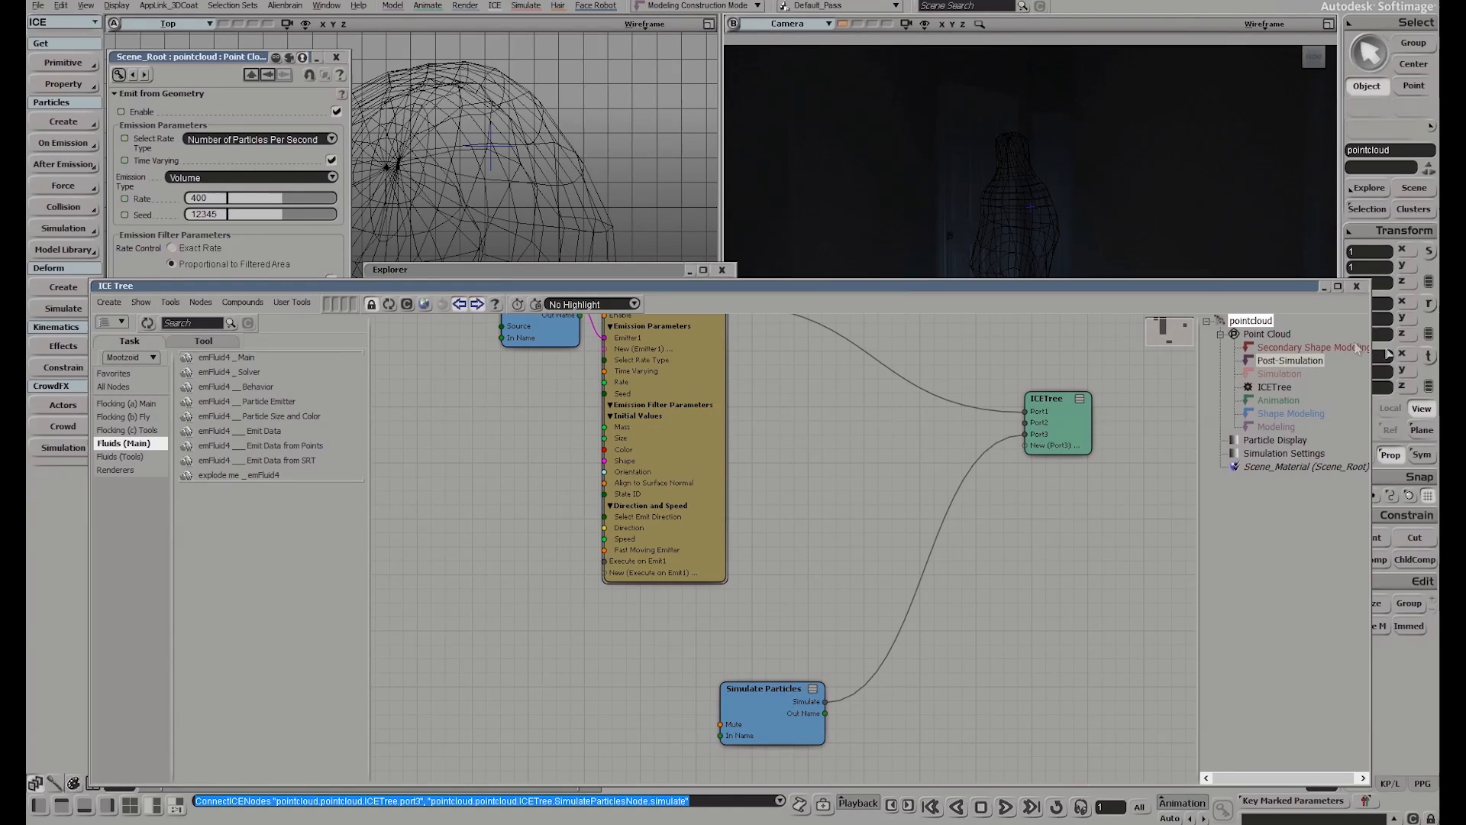
click(1304, 348)
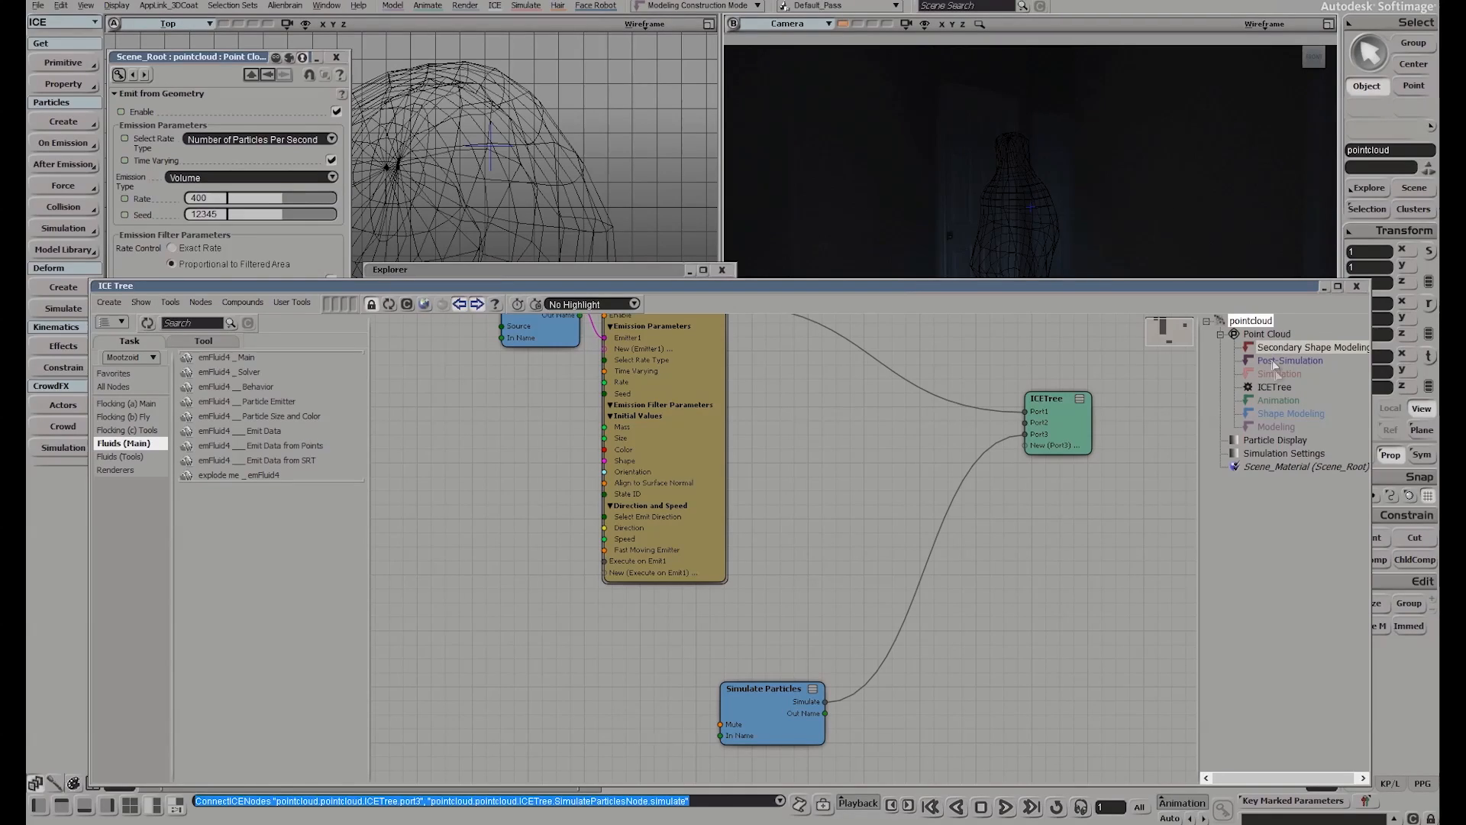
Expand the emitter's polygon mesh stack in the scene explorer and inspect its MoveProportional operators
click(601, 220)
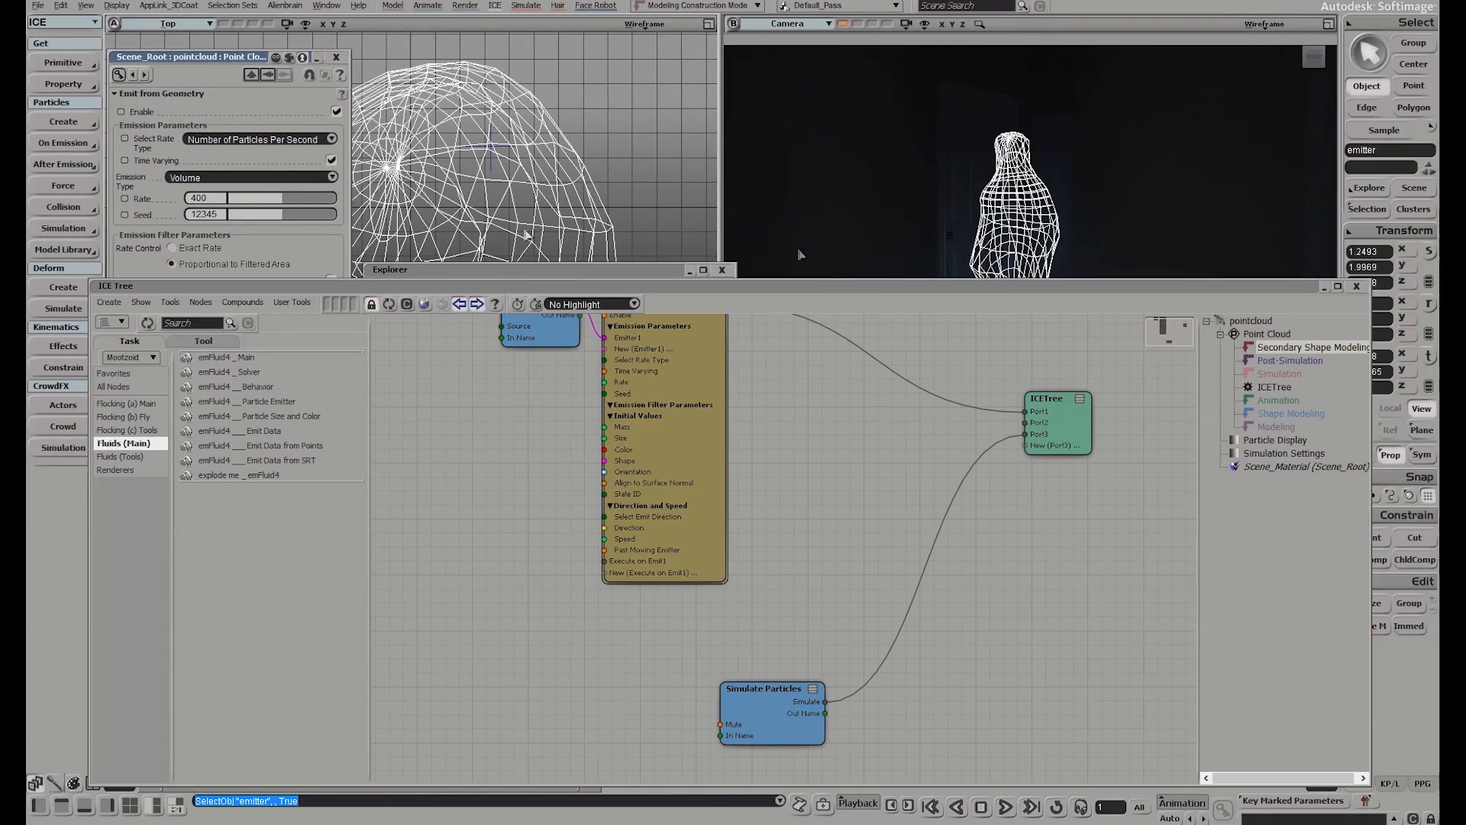
key(8)
click(385, 345)
click(399, 357)
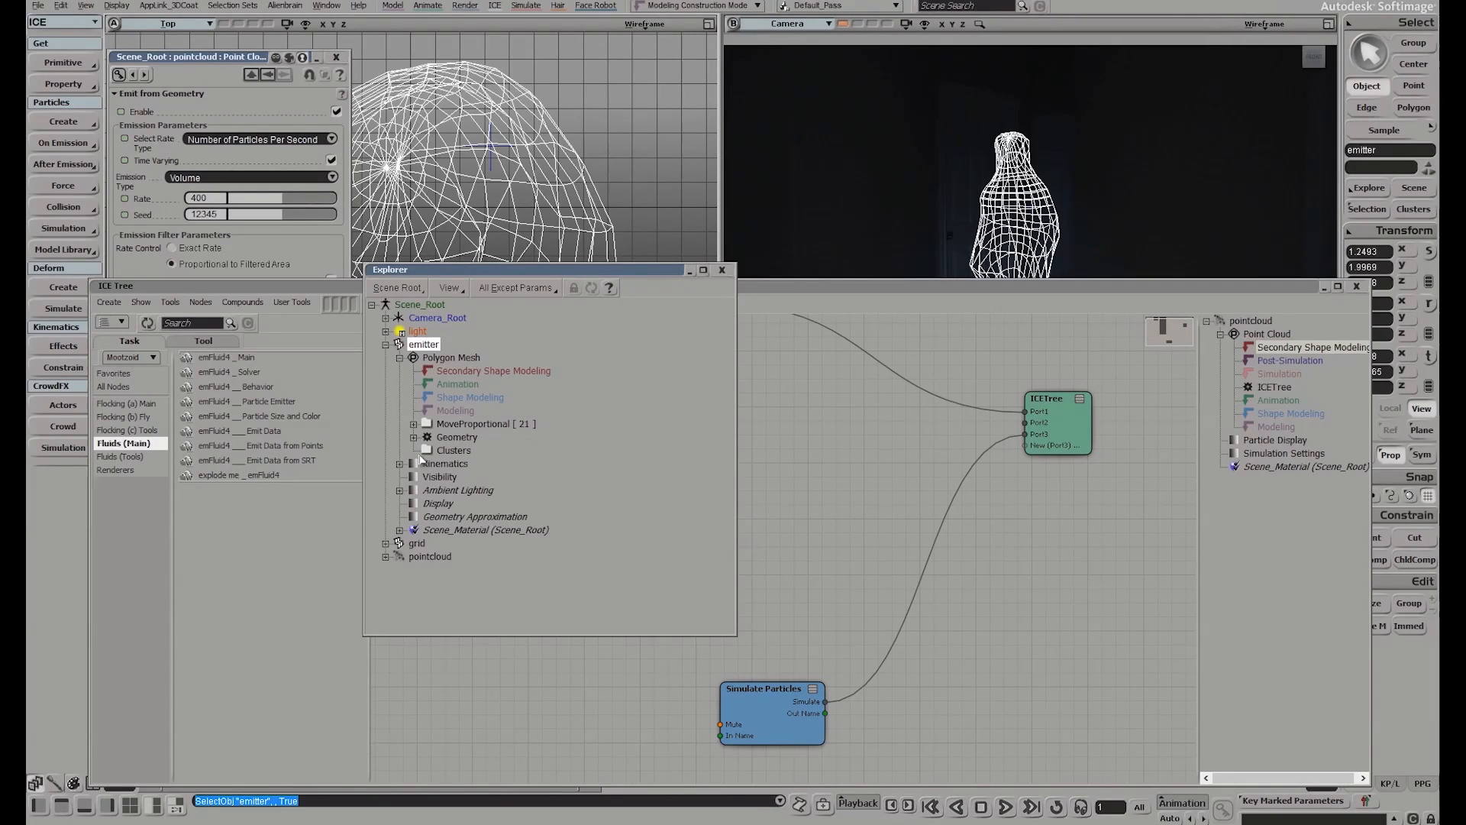
click(457, 425)
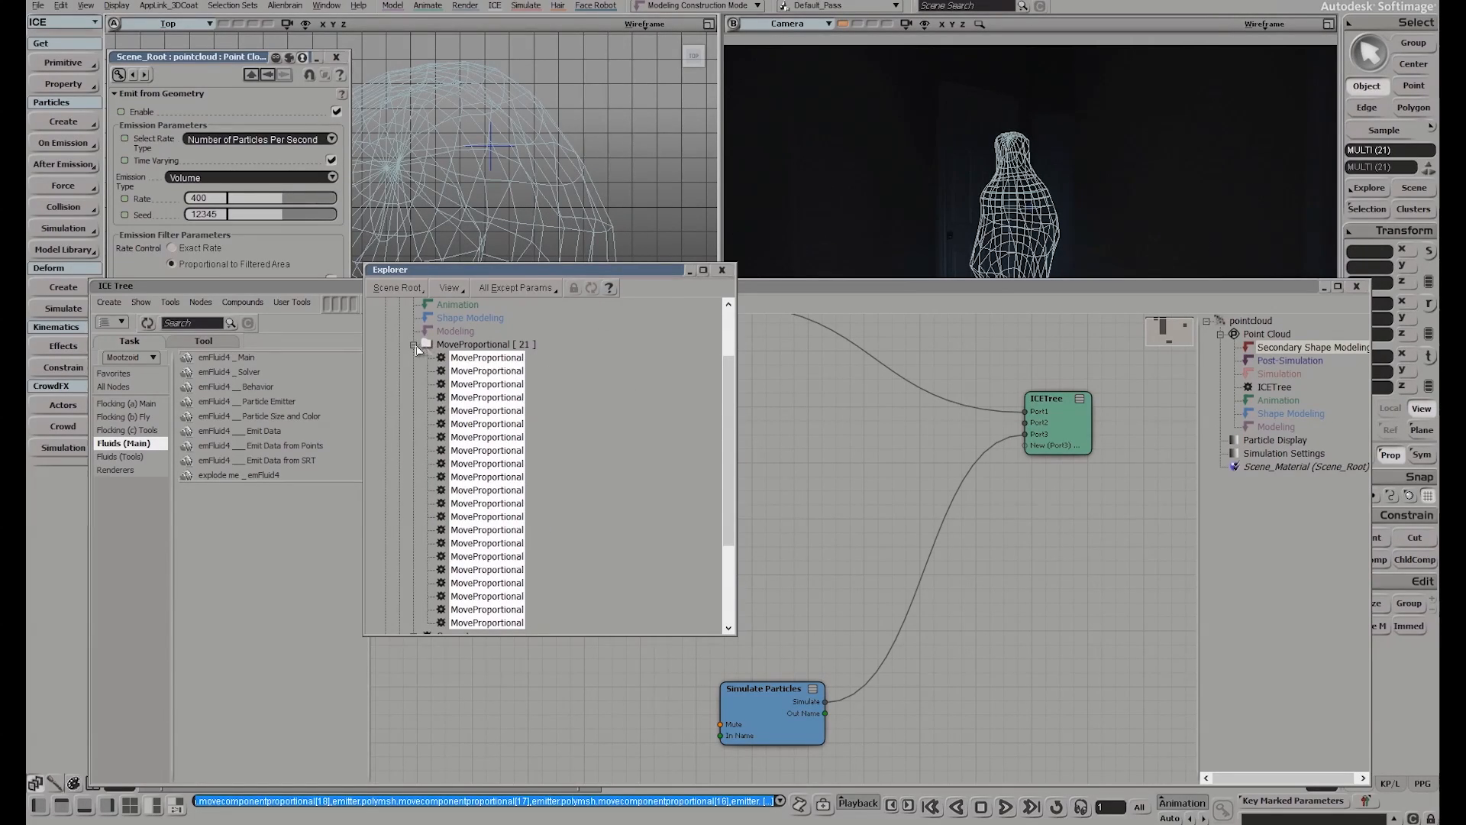
click(486, 358)
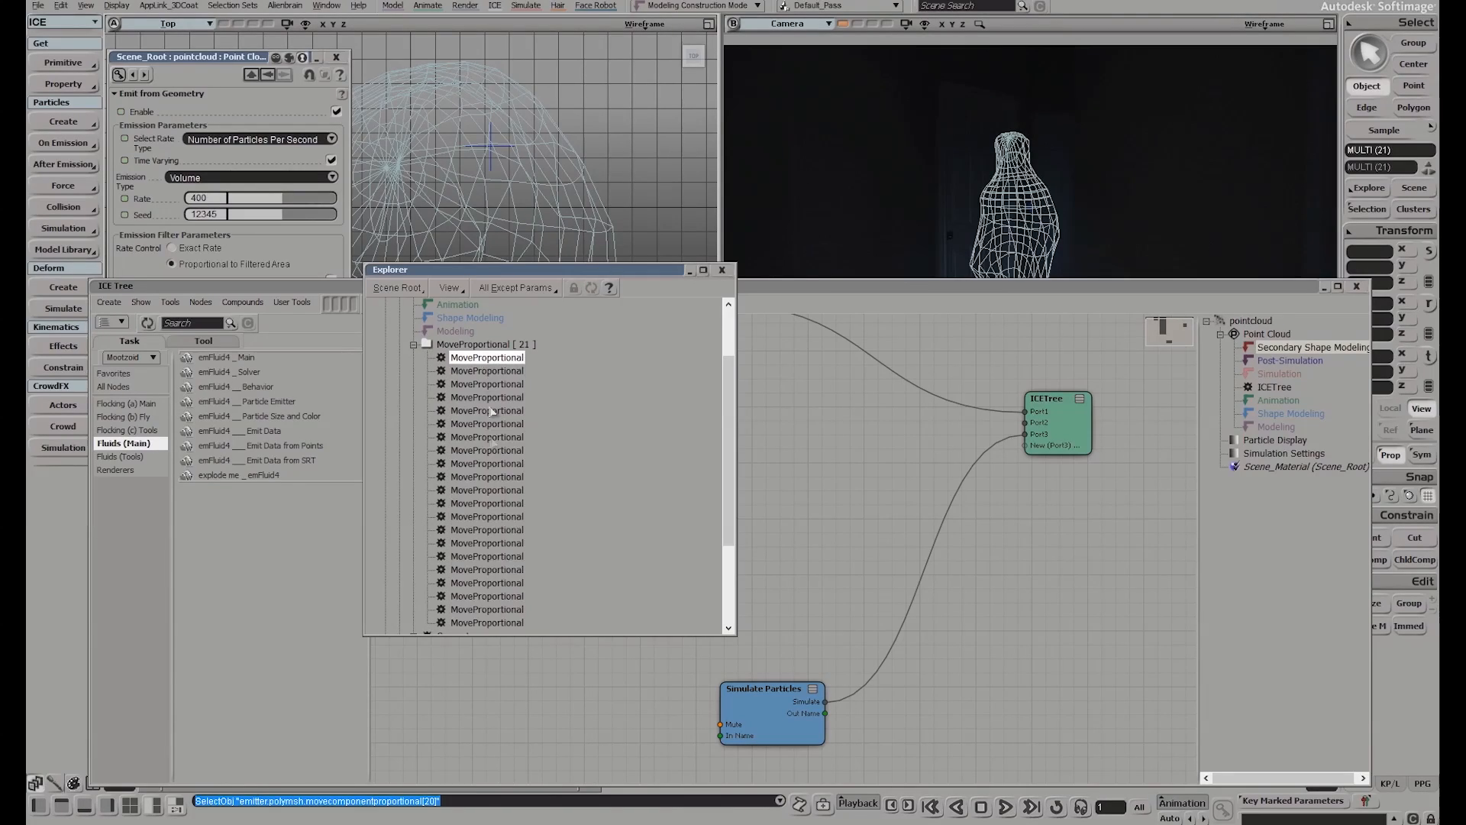
click(414, 345)
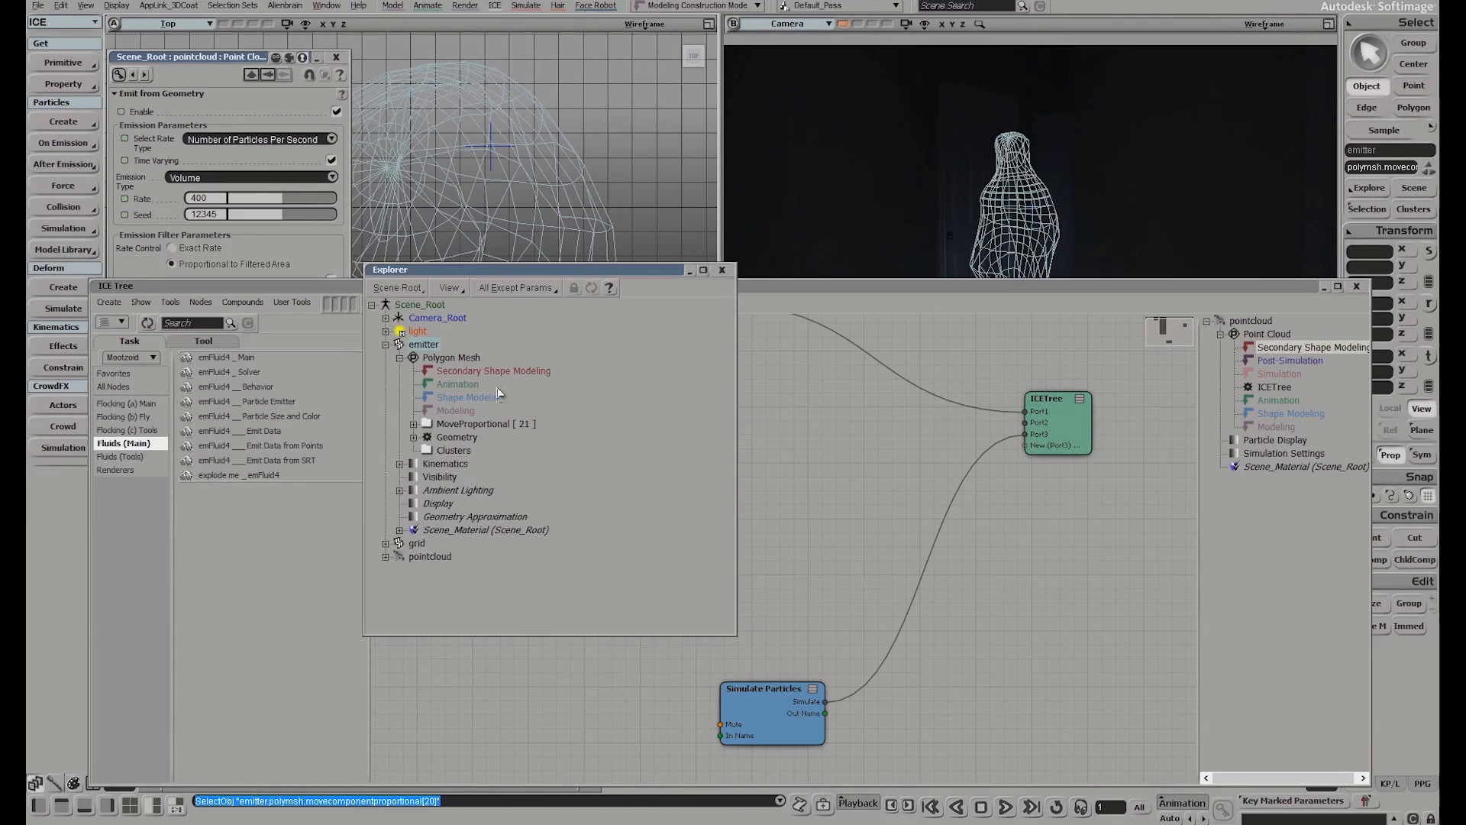
Inspect the emitter's original sphere geometry parameters, close them and reselect the emitter
click(457, 437)
click(428, 437)
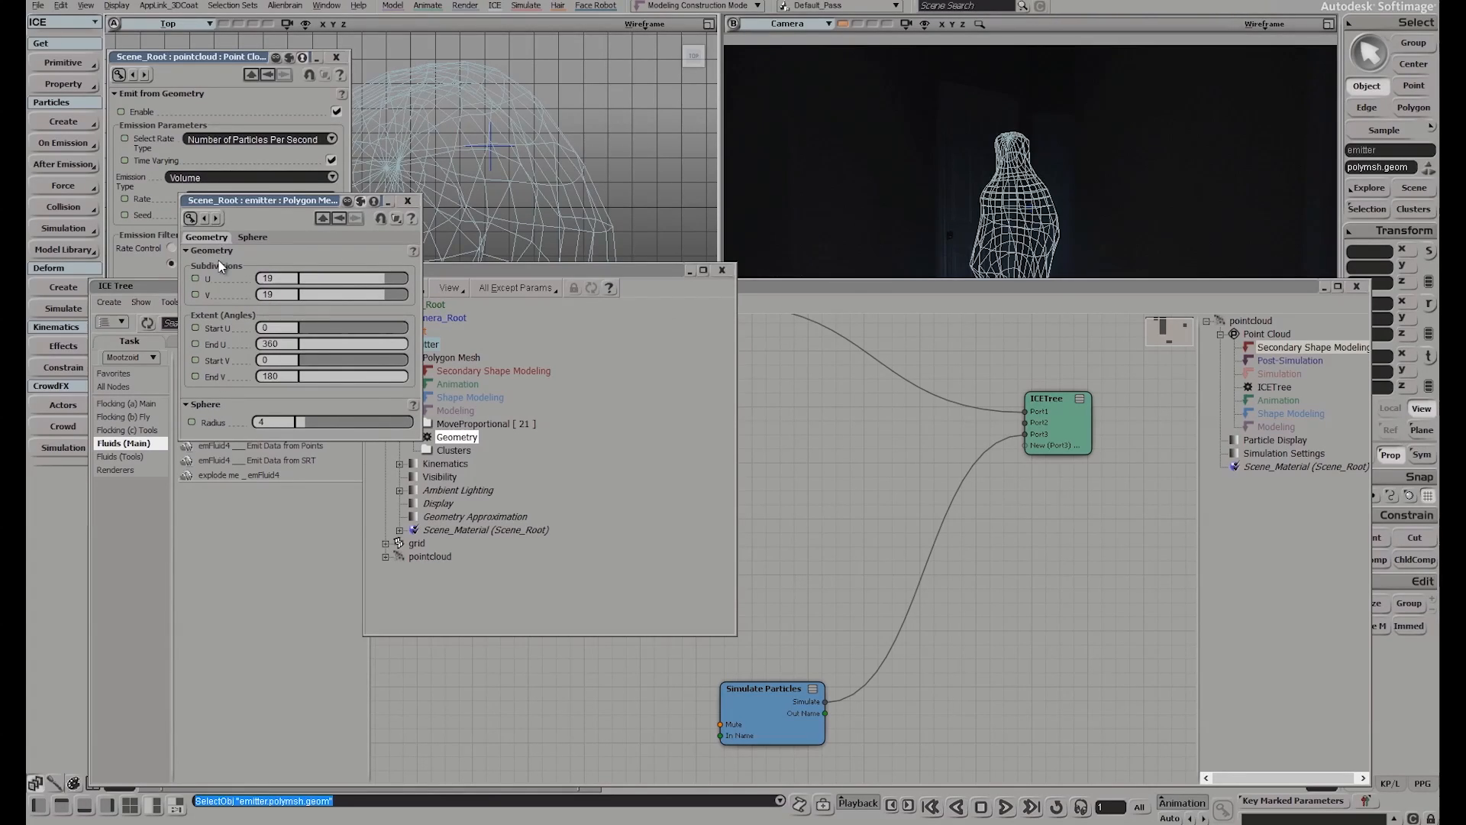
click(408, 201)
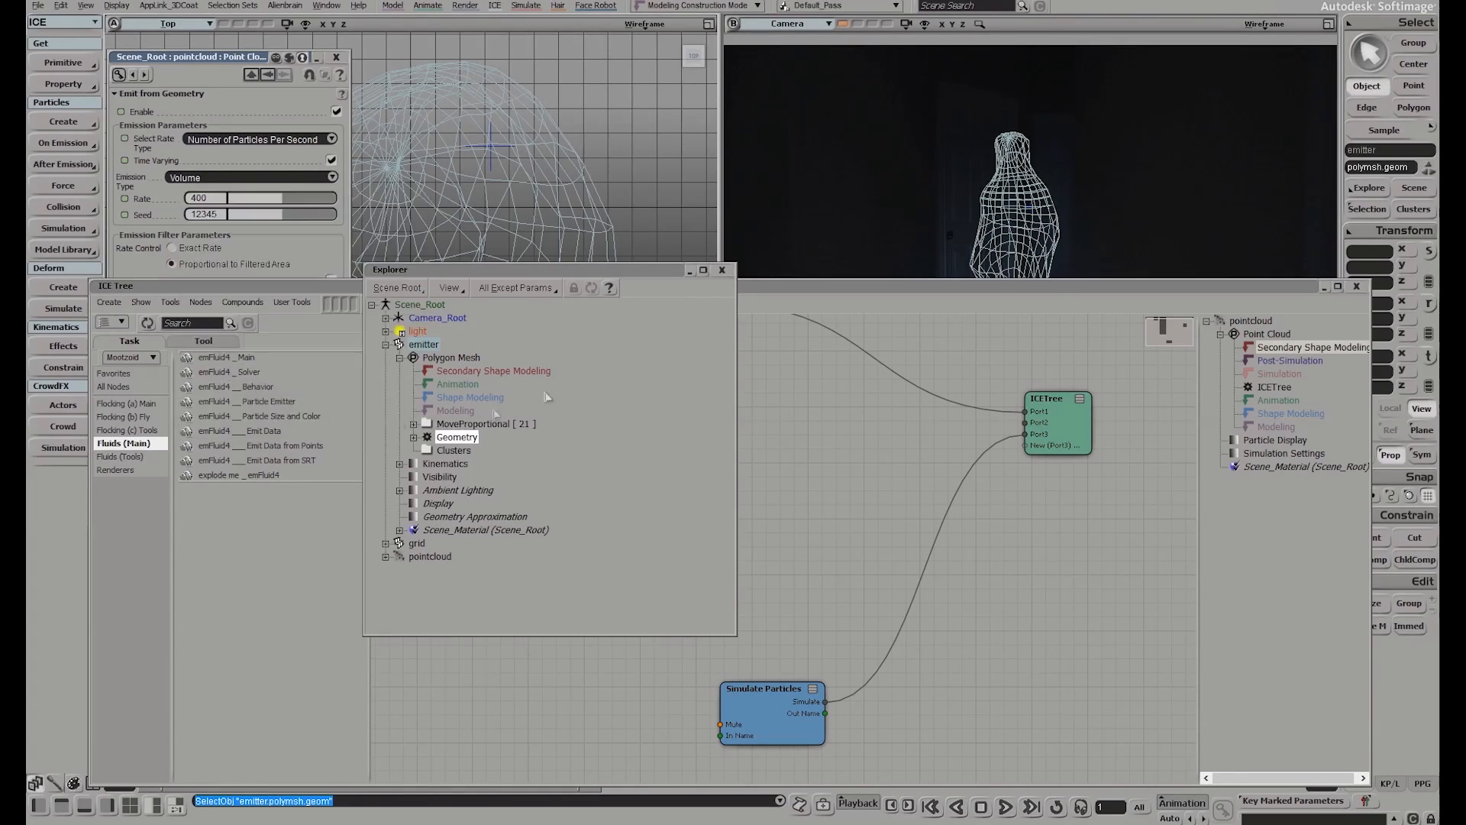
click(425, 345)
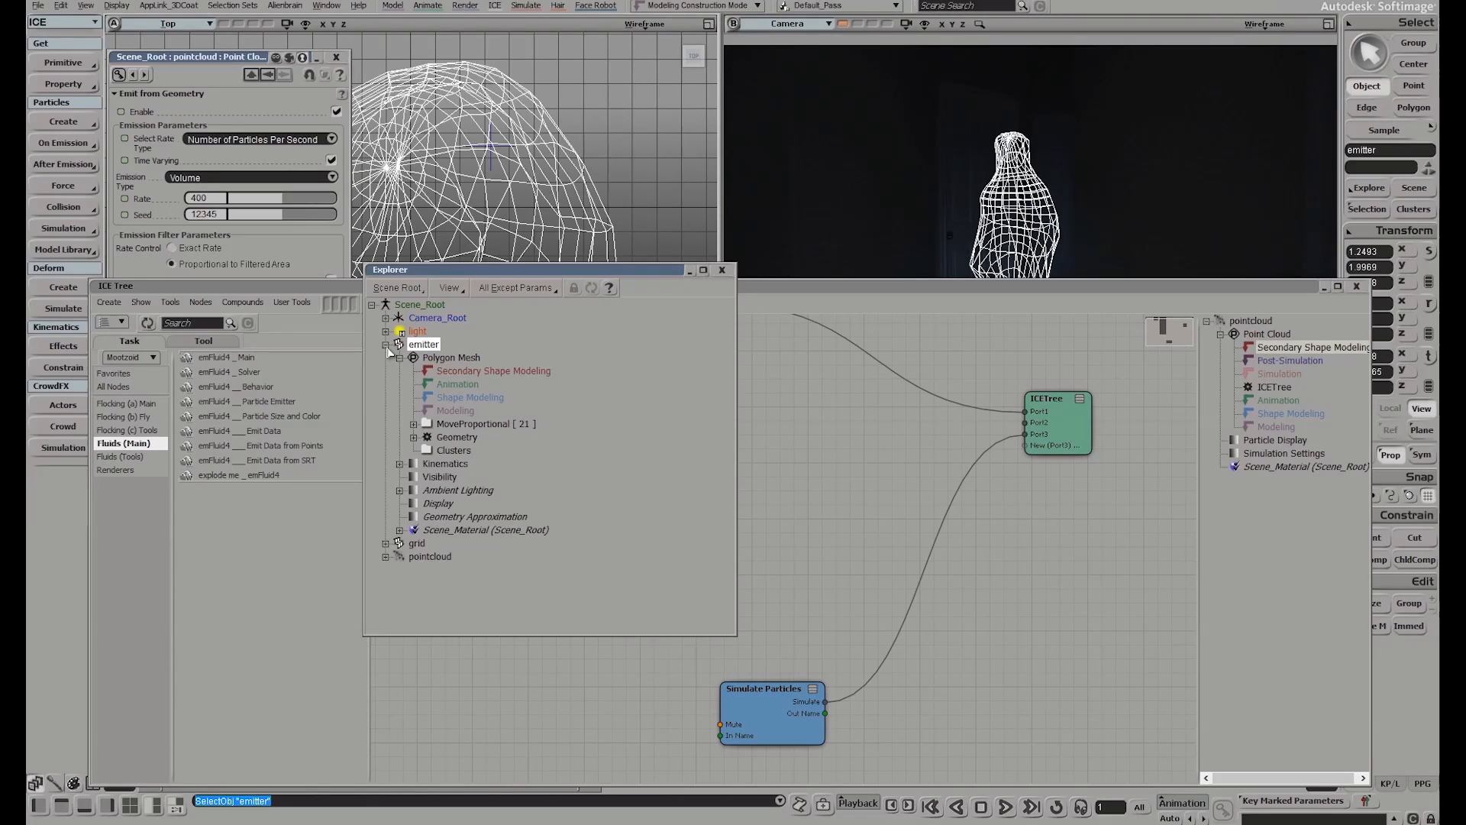
Freeze the emitter mesh's modeling stack, close the explorer and return the timeline to frame 1
click(1378, 625)
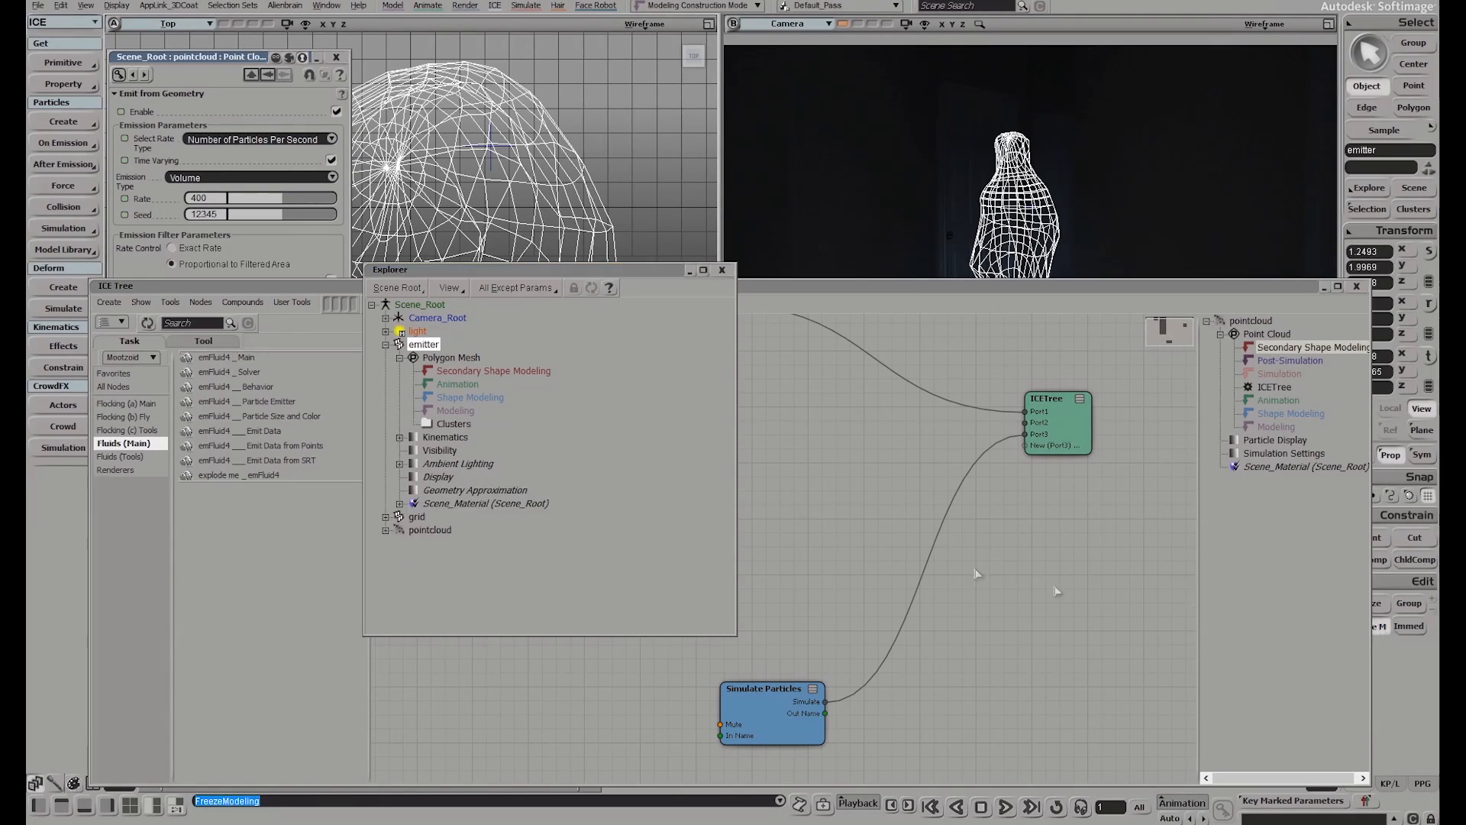
click(725, 268)
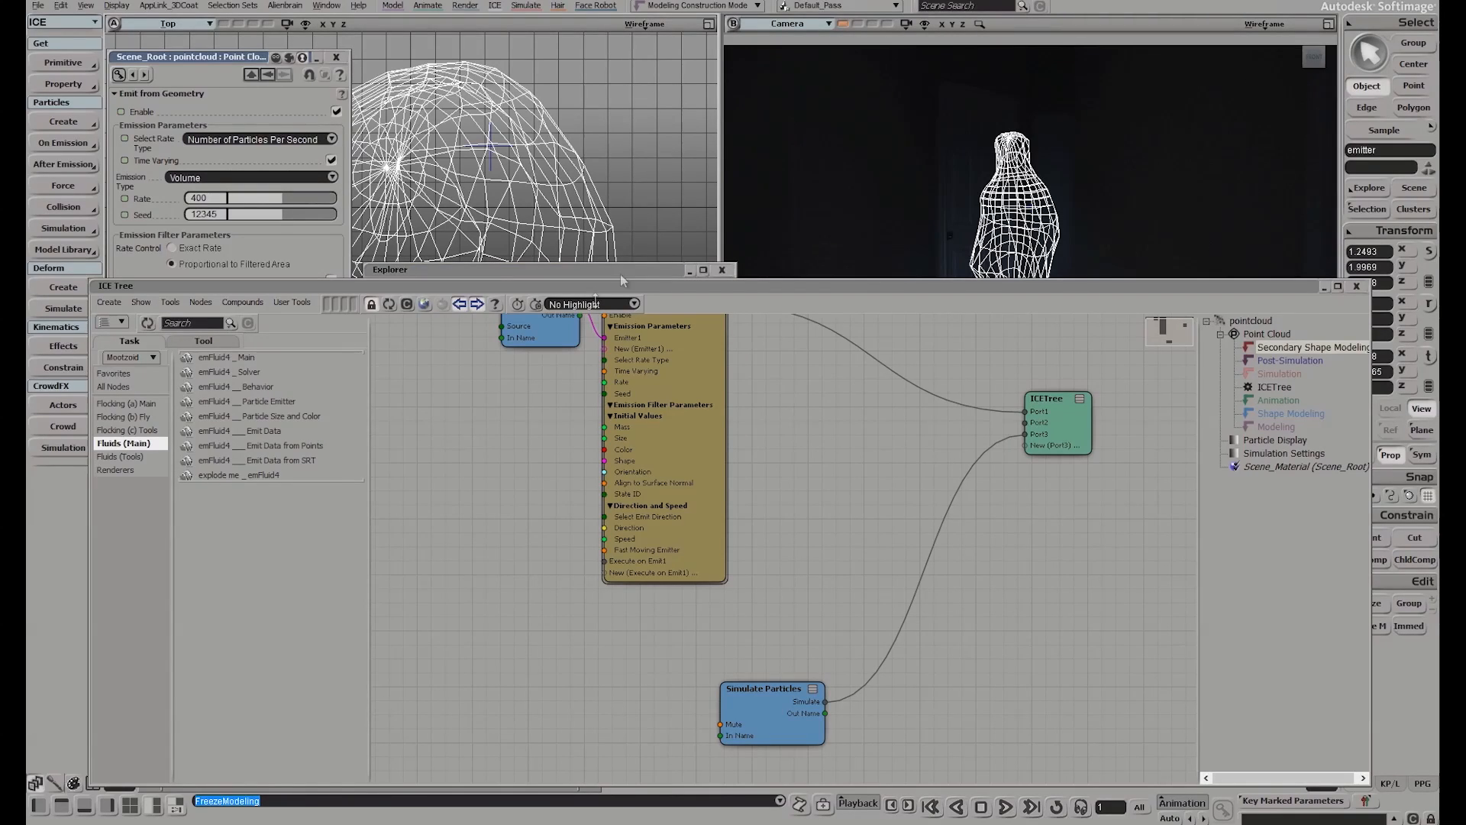
double_click(670, 288)
mouse_move(157, 767)
mouse_down()
mouse_move(664, 769)
mouse_move(145, 767)
mouse_up()
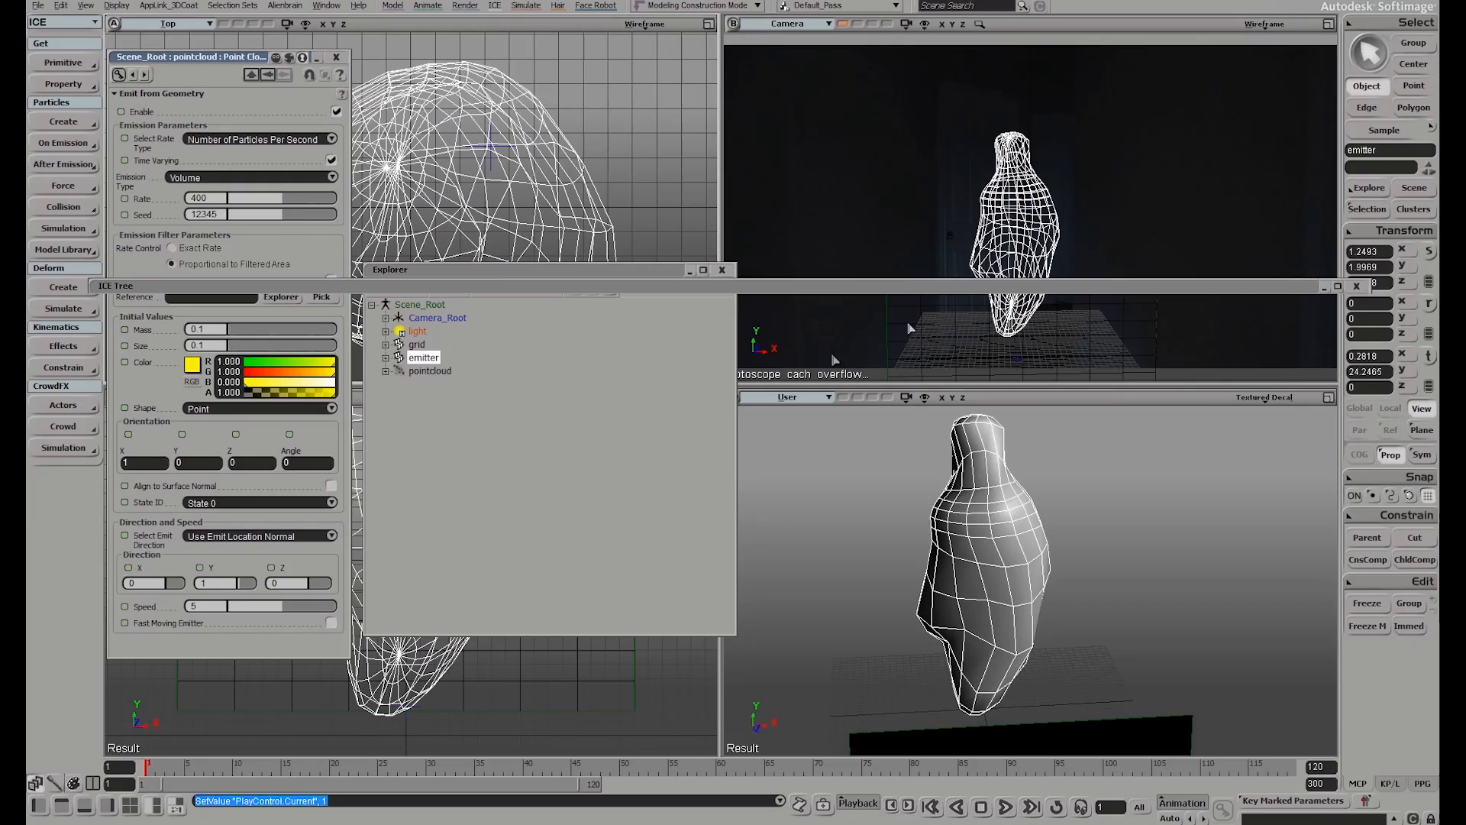
Select the point cloud and space the Get emitter node farther from the Emit from Geometry node in its ICE tree
double_click(958, 287)
click(428, 372)
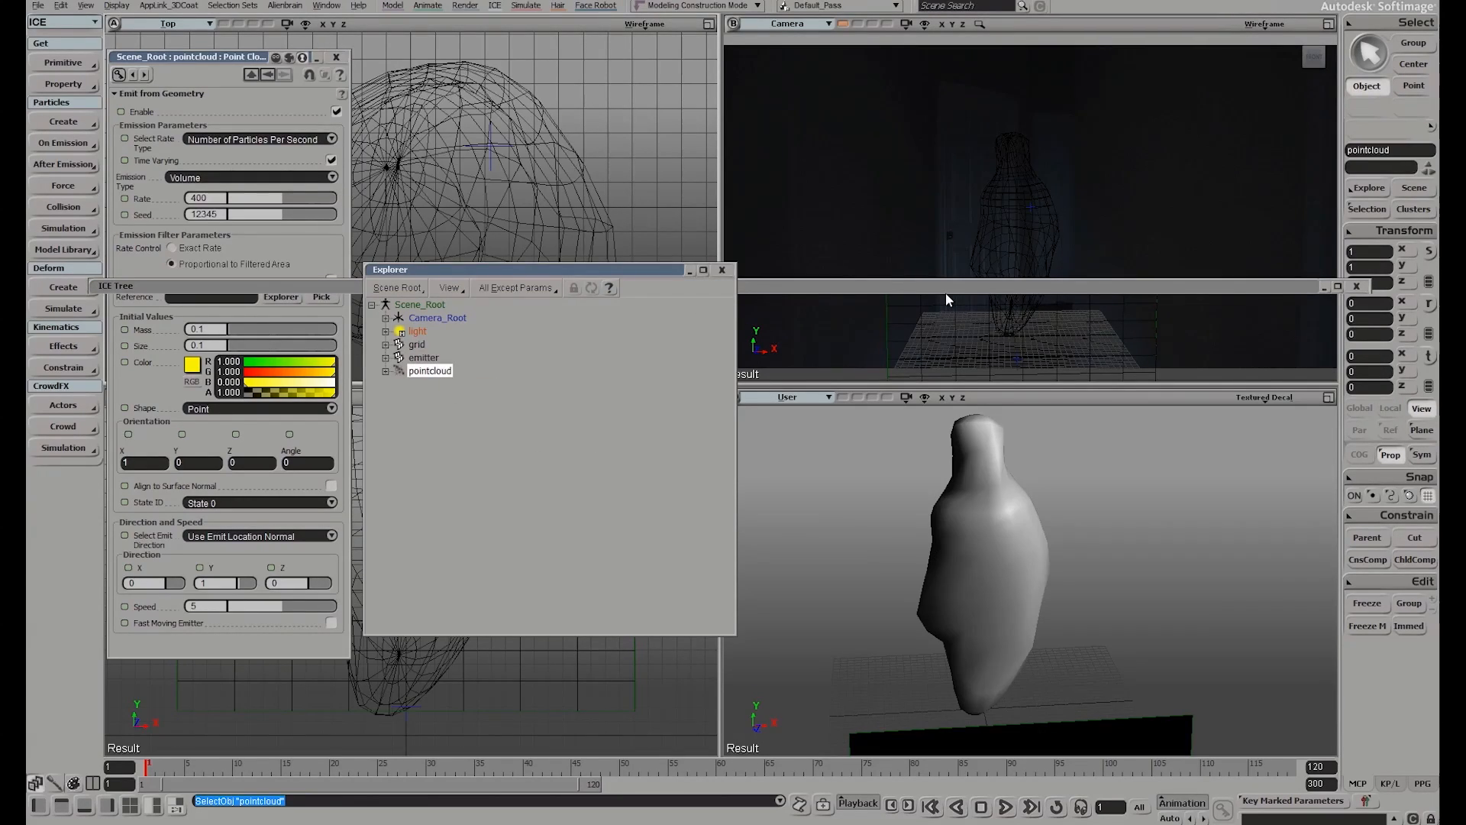
double_click(945, 291)
middle_drag(632, 542, 706, 608)
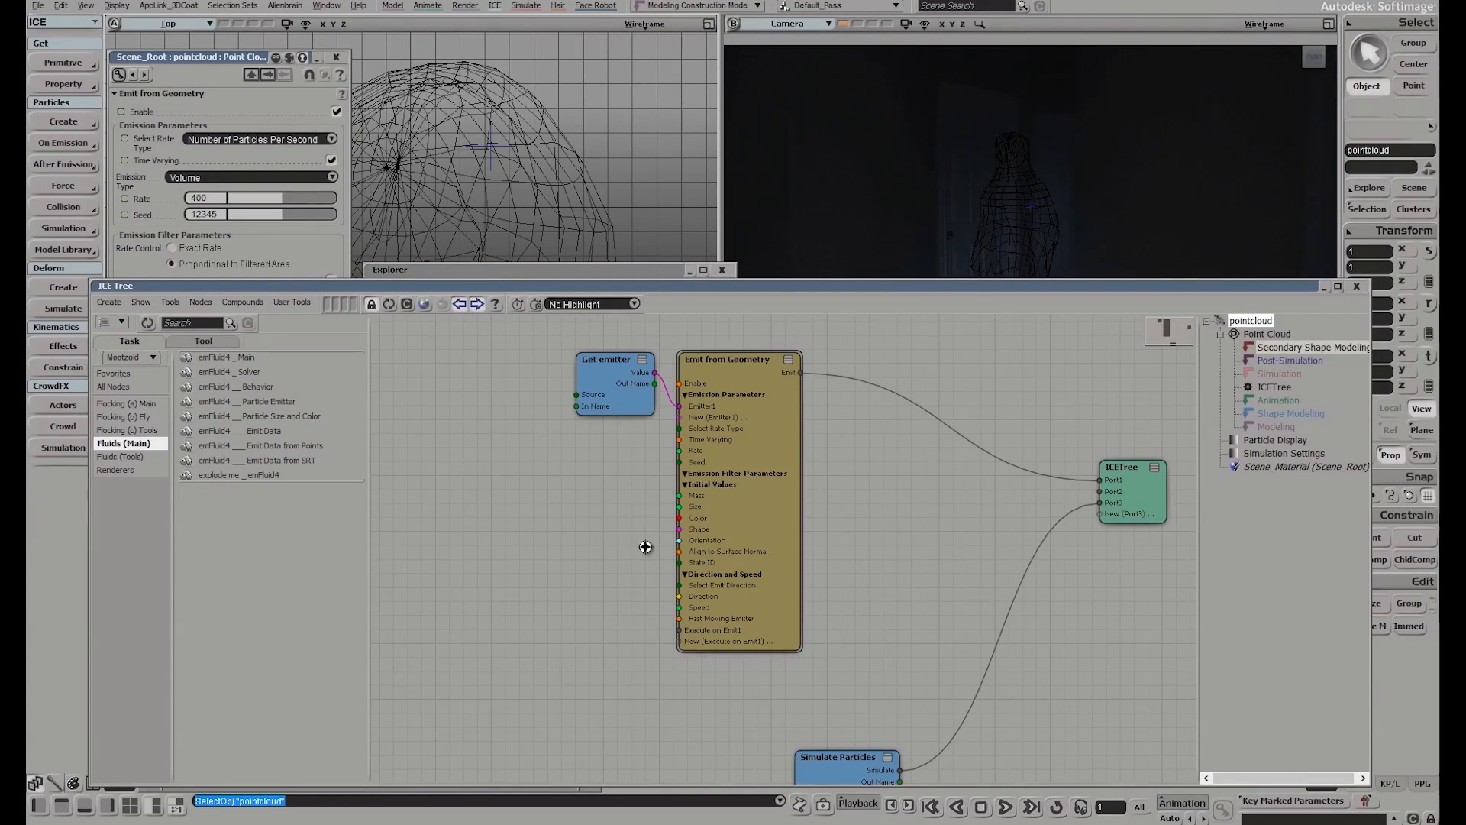
middle_drag(657, 514, 755, 499)
drag(716, 353, 657, 355)
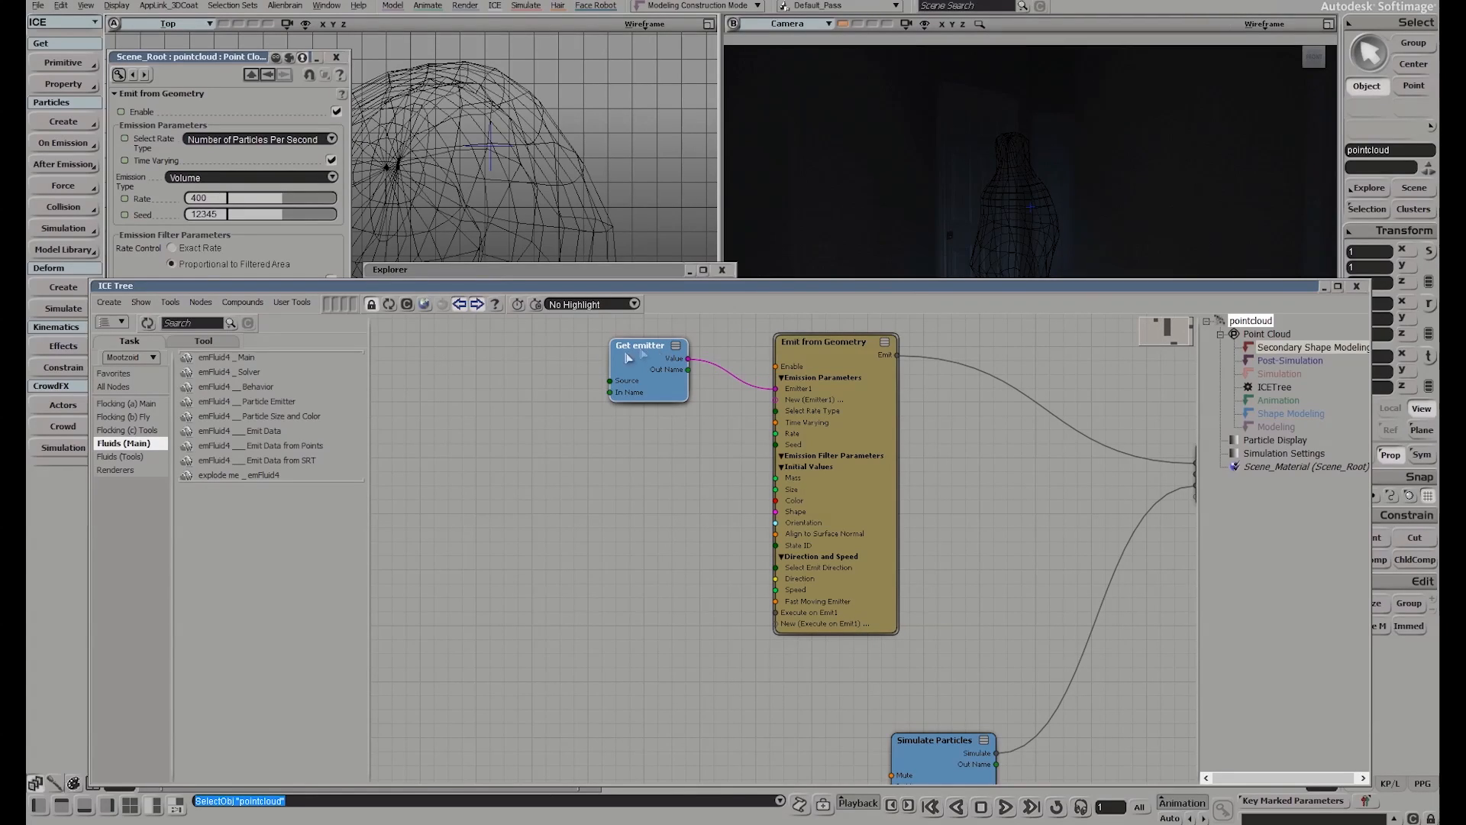
Rename the emitter mesh in the scene explorer to the man's first name followed by _Shape, and close the explorer
double_click(575, 269)
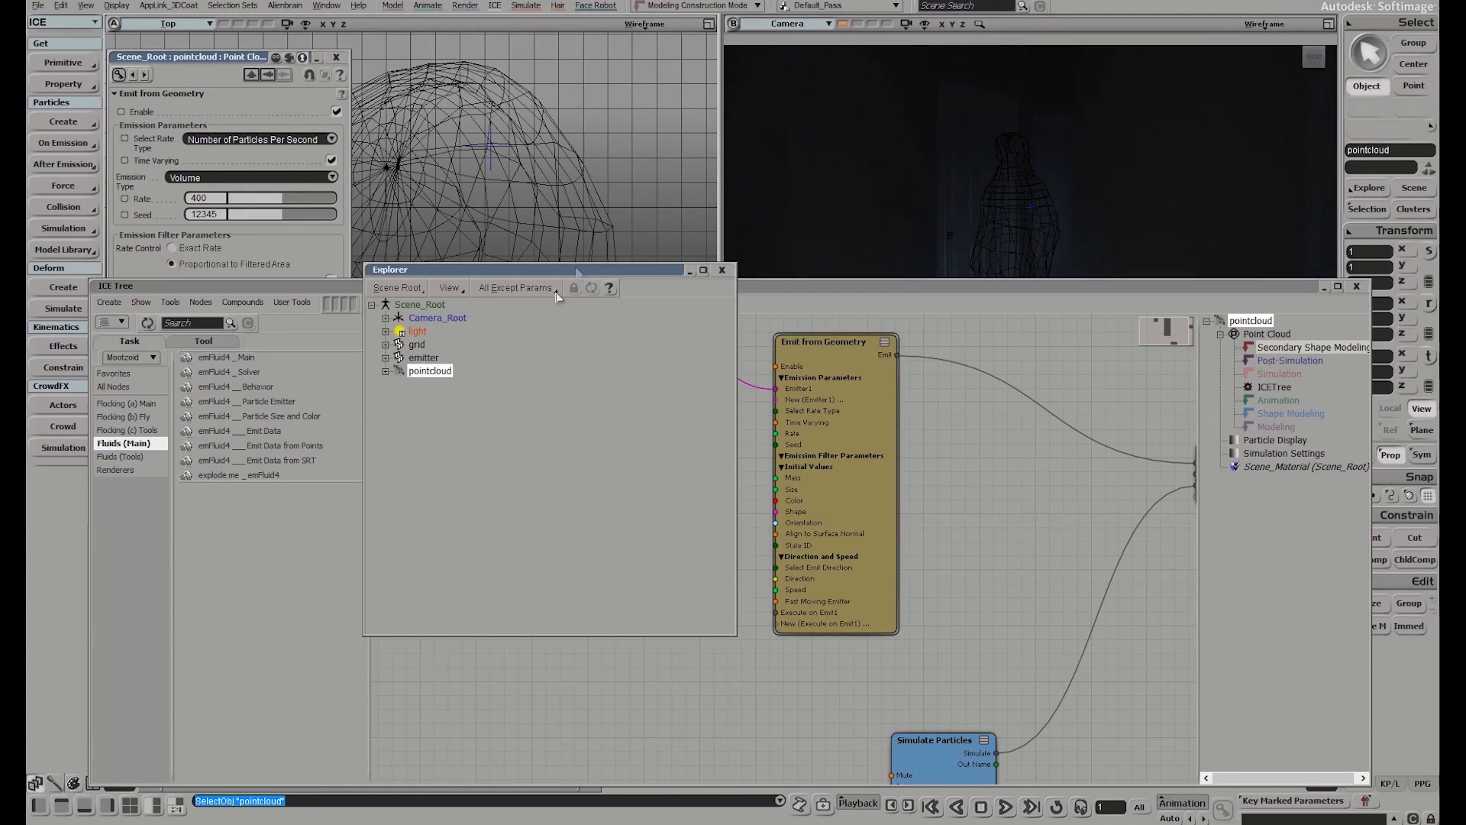
click(437, 360)
key(F2)
click(446, 356)
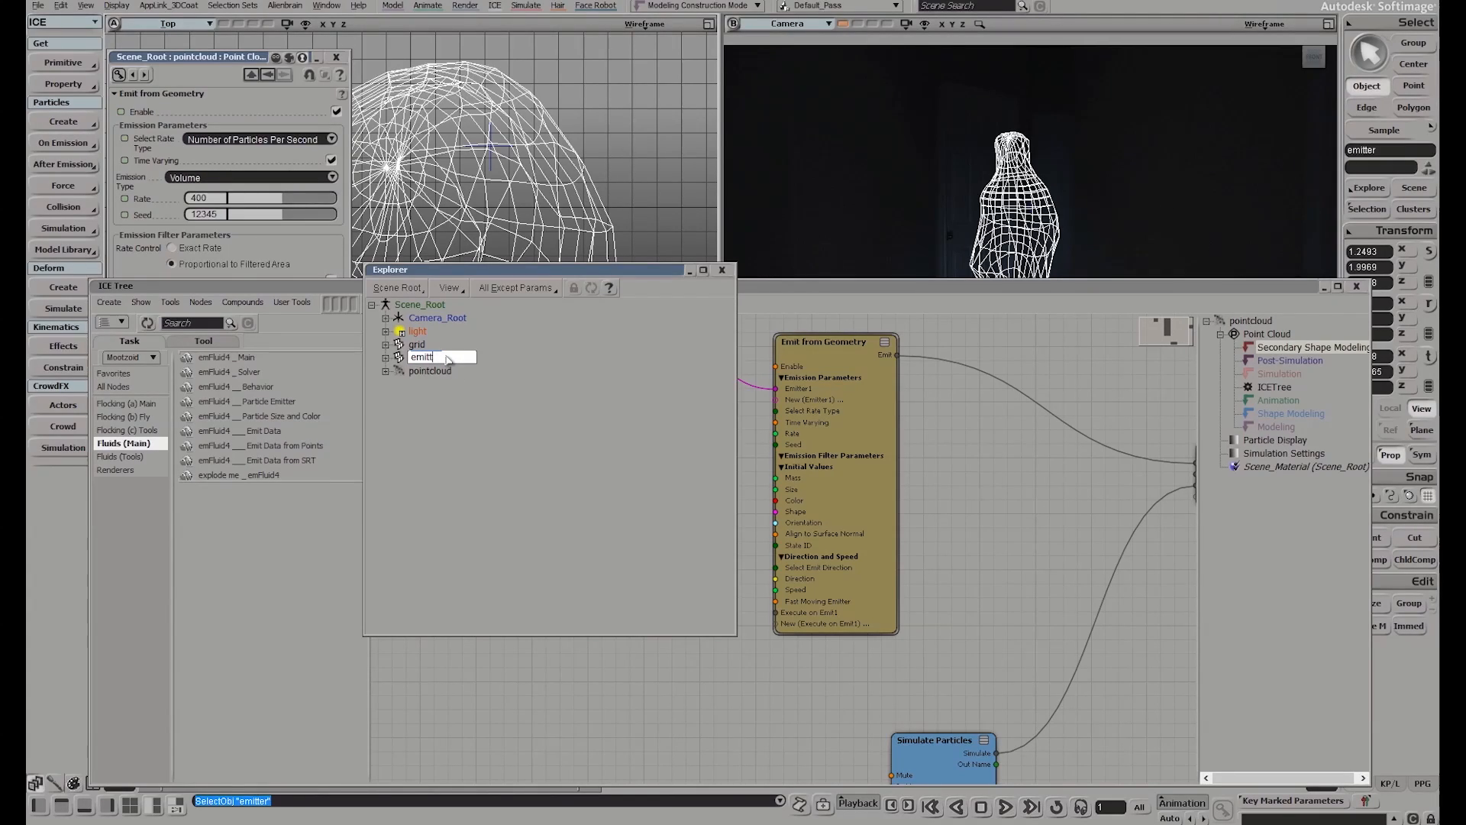
key(BackSpace)
key(BackSpace)
text(Brian_Shape)
key(Return)
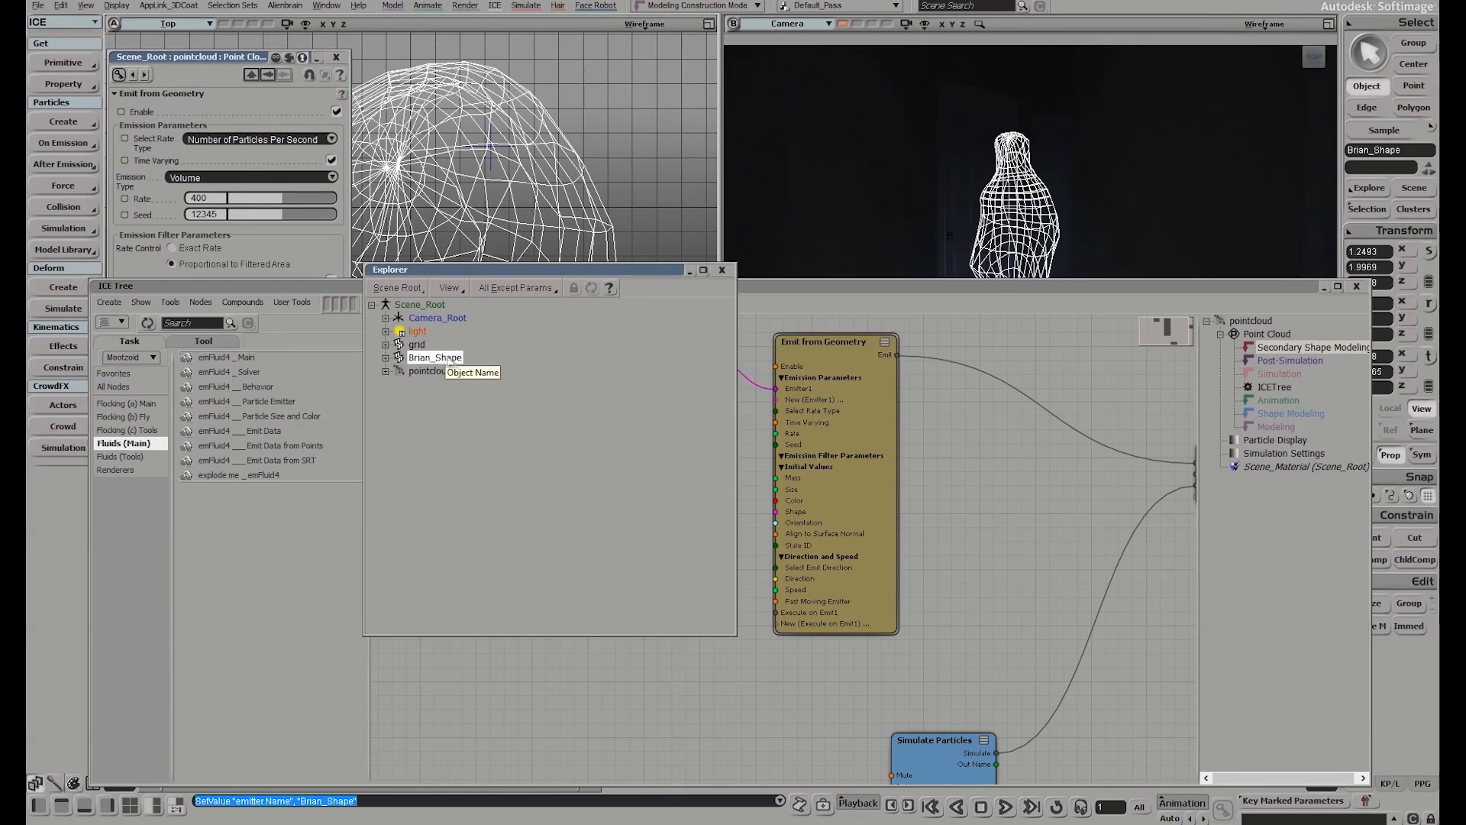
click(722, 269)
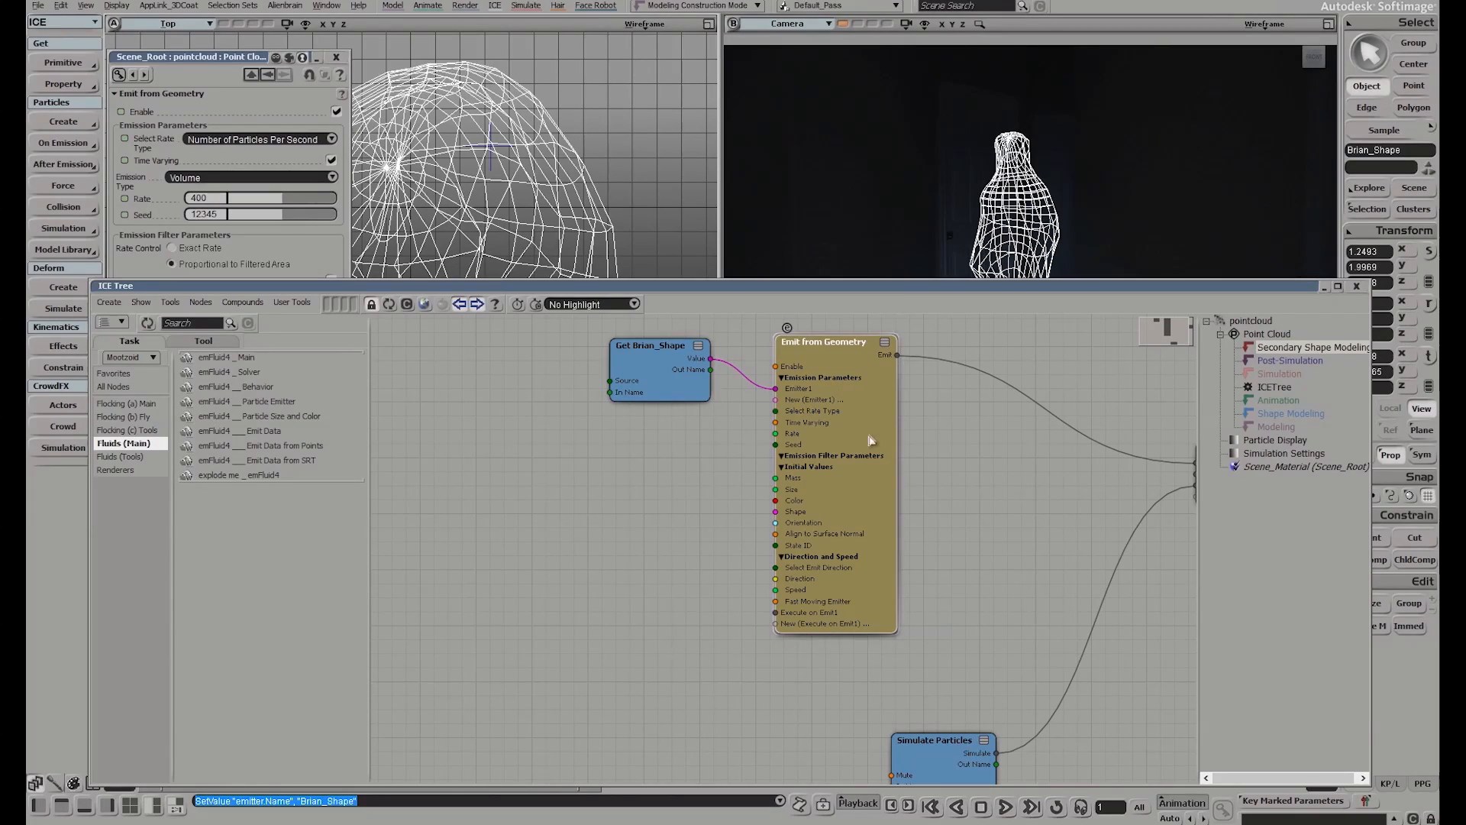
Spread the Simulate Particles, ICETree and Emit from Geometry nodes farther apart in the ICE tree
middle_drag(1068, 611, 931, 497)
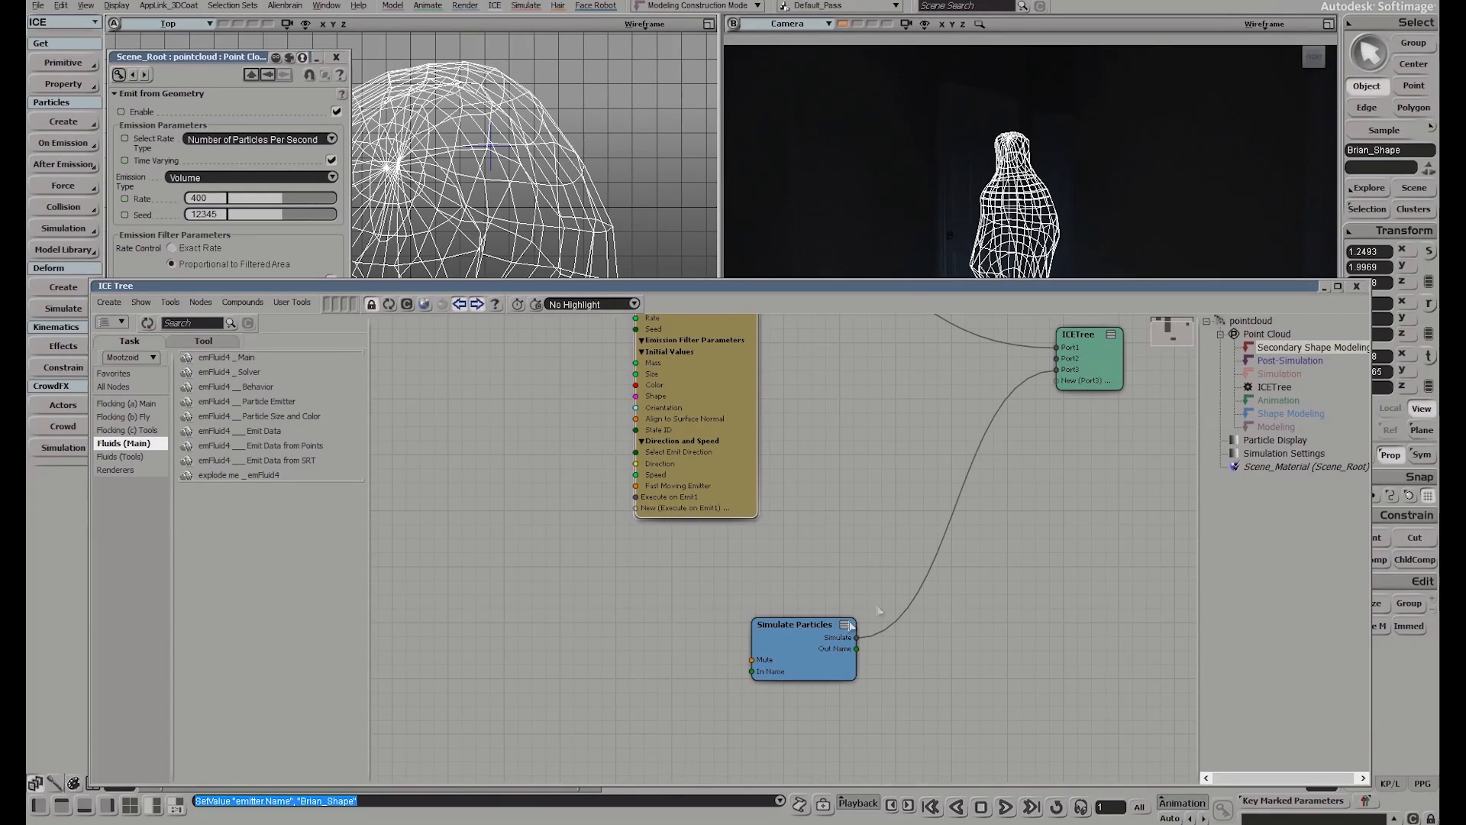
drag(805, 642, 808, 675)
drag(1088, 369, 1119, 401)
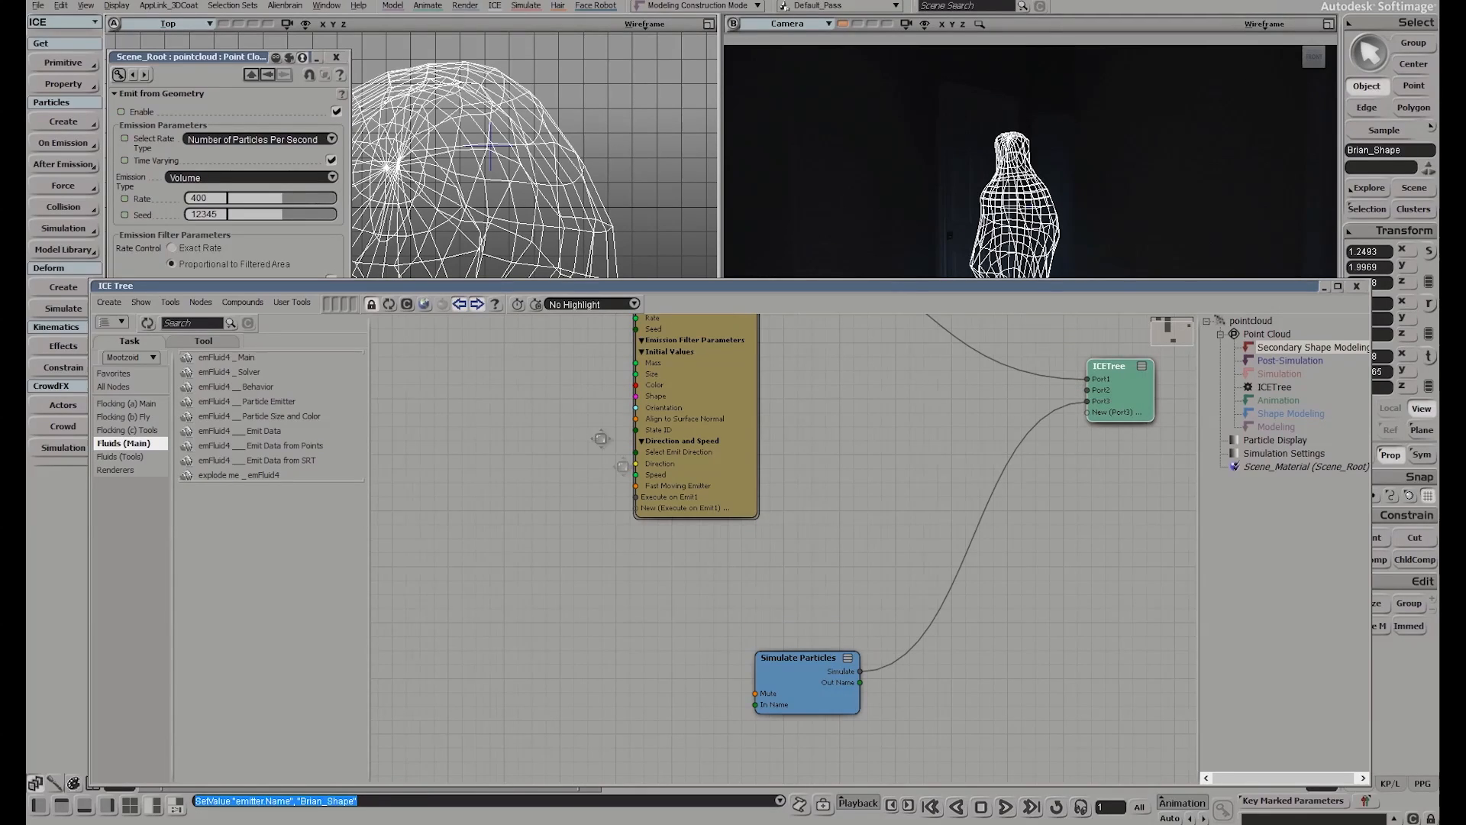
middle_drag(593, 429, 656, 507)
drag(776, 448, 819, 427)
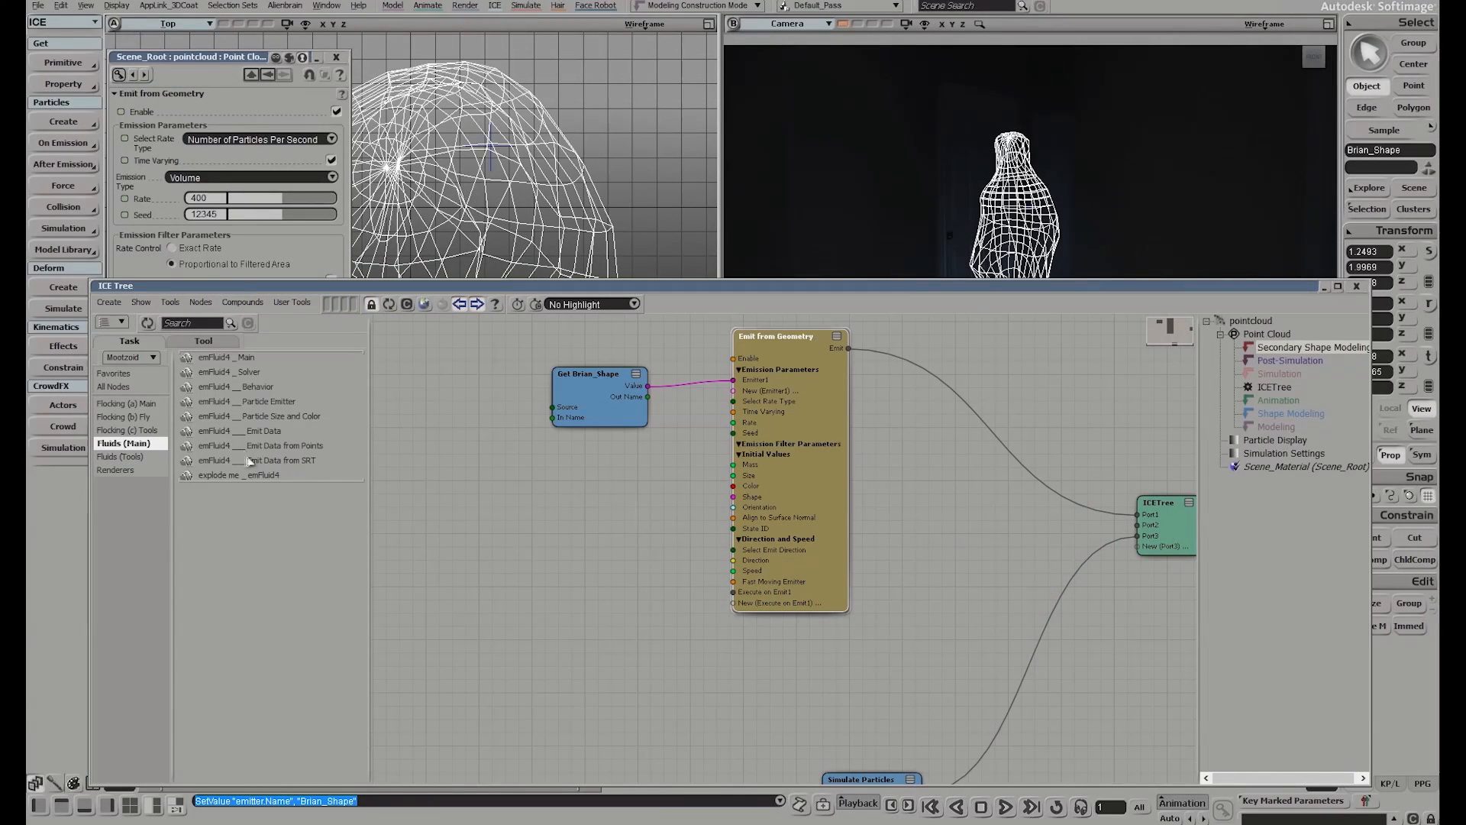
Add an emFluid4 Set Type node from the fluid tools and connect it to Execute on Emit1 of Emit from Geometry
click(120, 456)
drag(248, 459, 506, 533)
drag(608, 552, 809, 402)
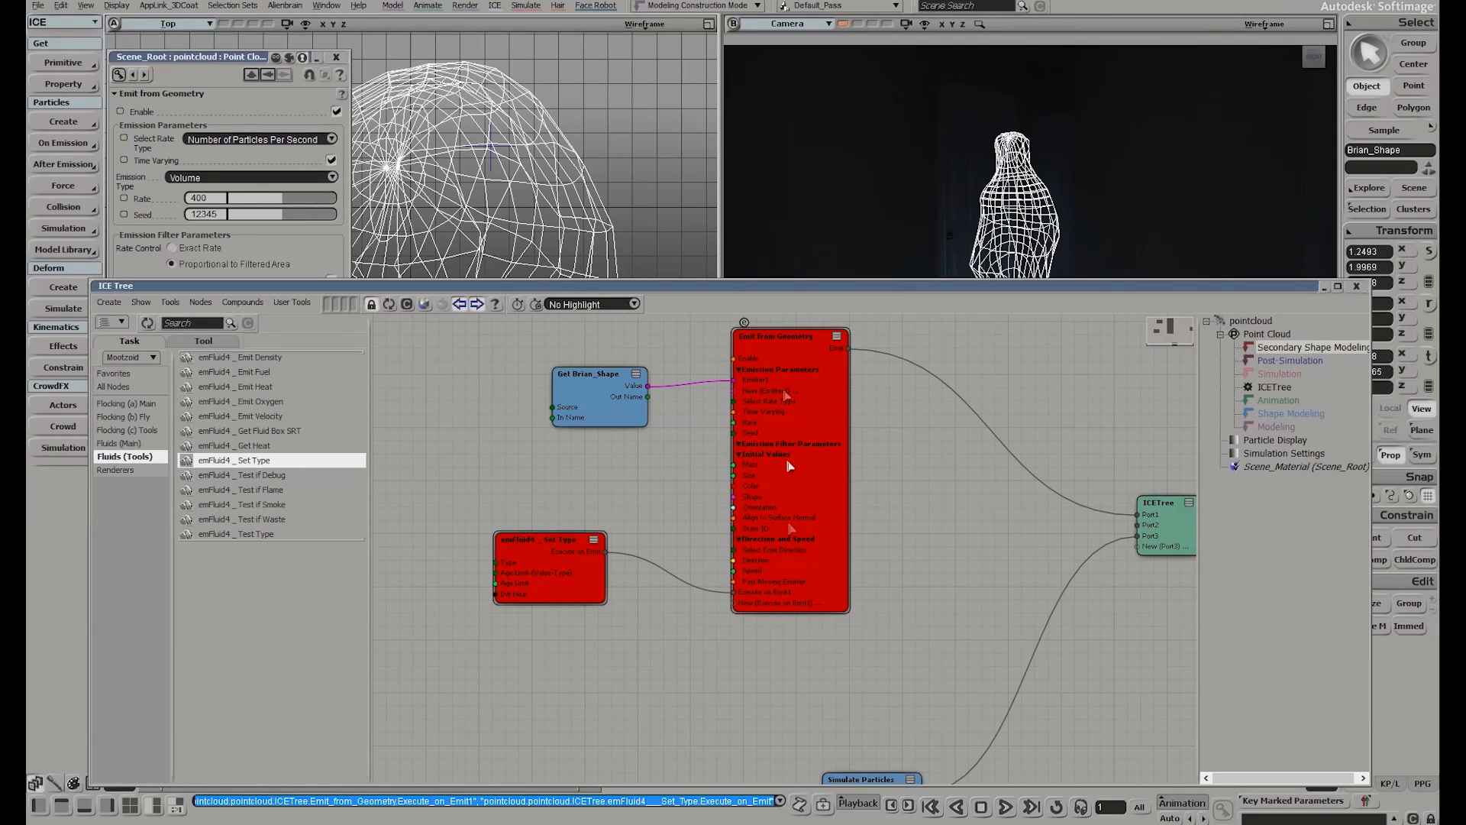
drag(561, 584, 593, 591)
Set the Type of the emFluid4 Set Type node to None and close its properties
double_click(570, 558)
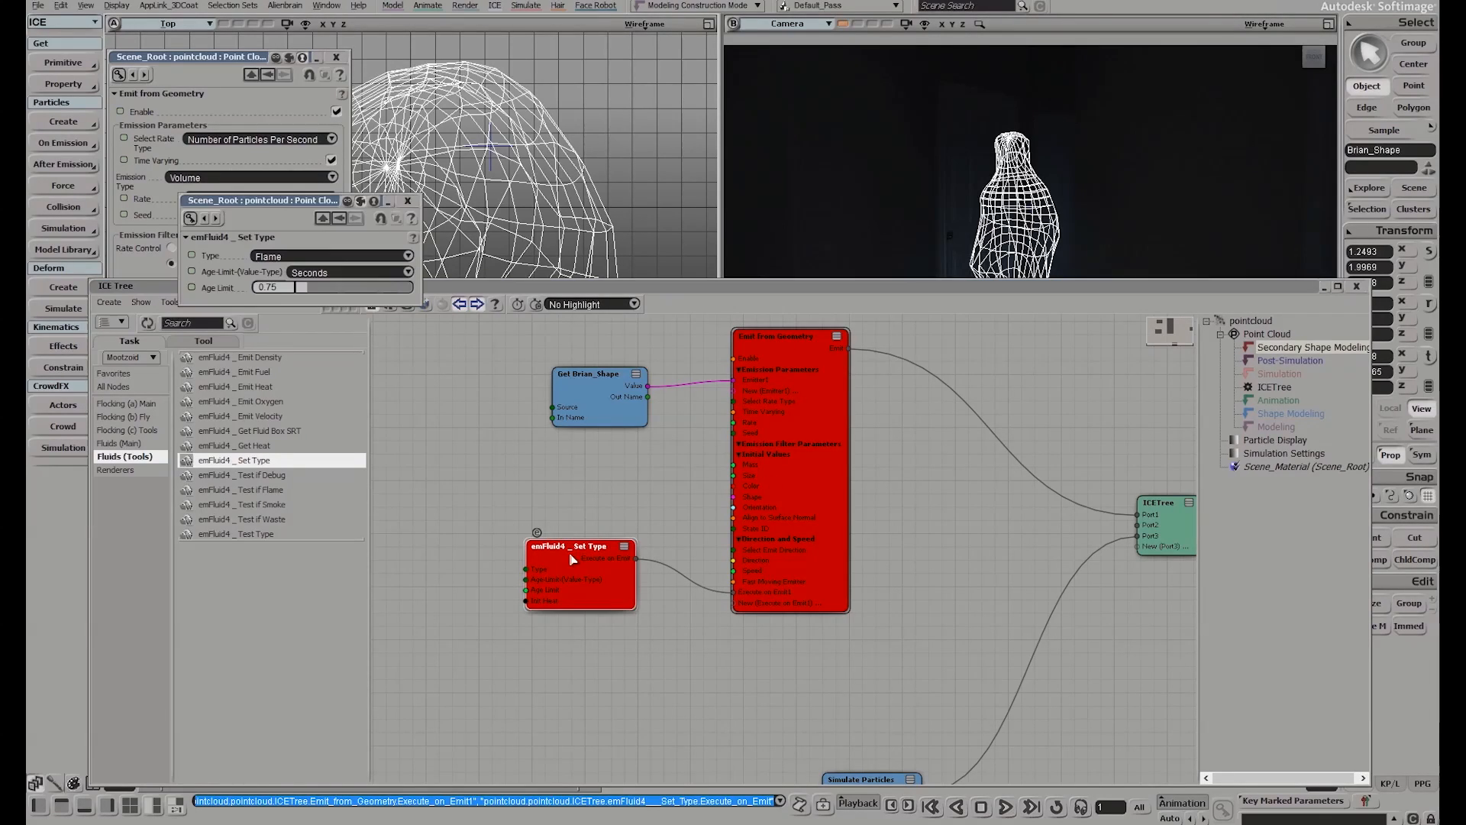
click(282, 257)
click(359, 238)
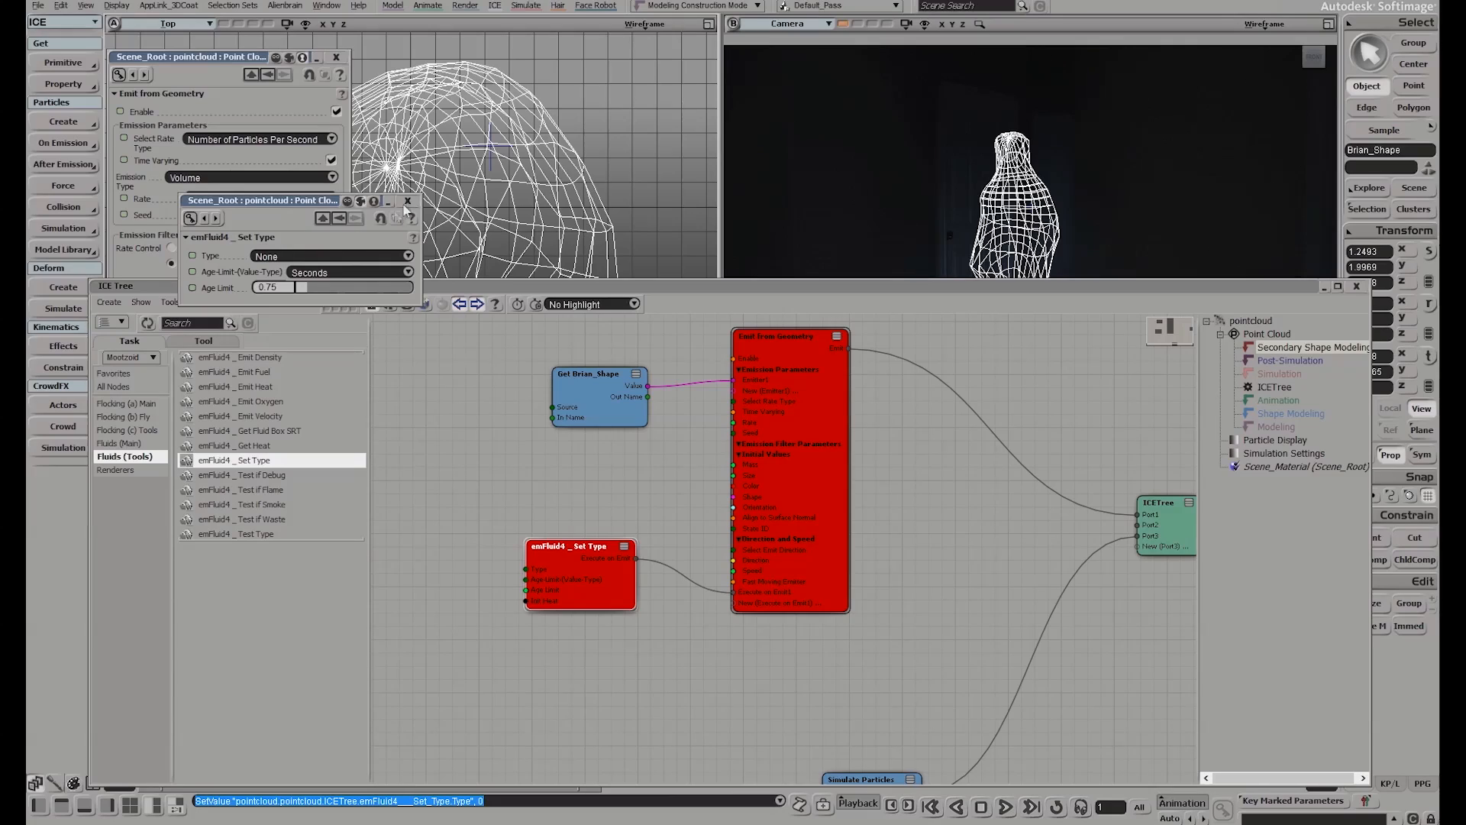
click(281, 257)
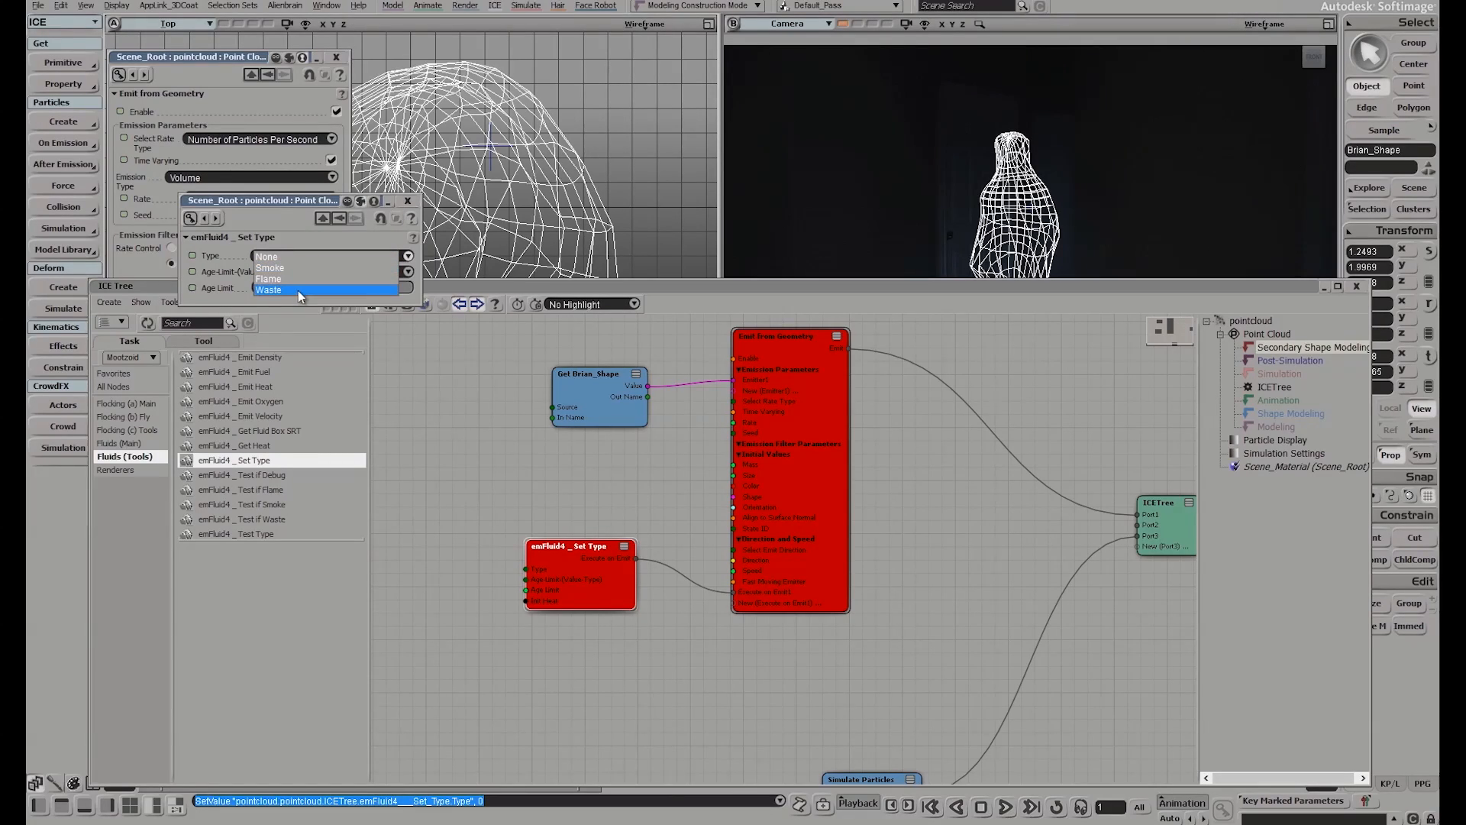
click(285, 255)
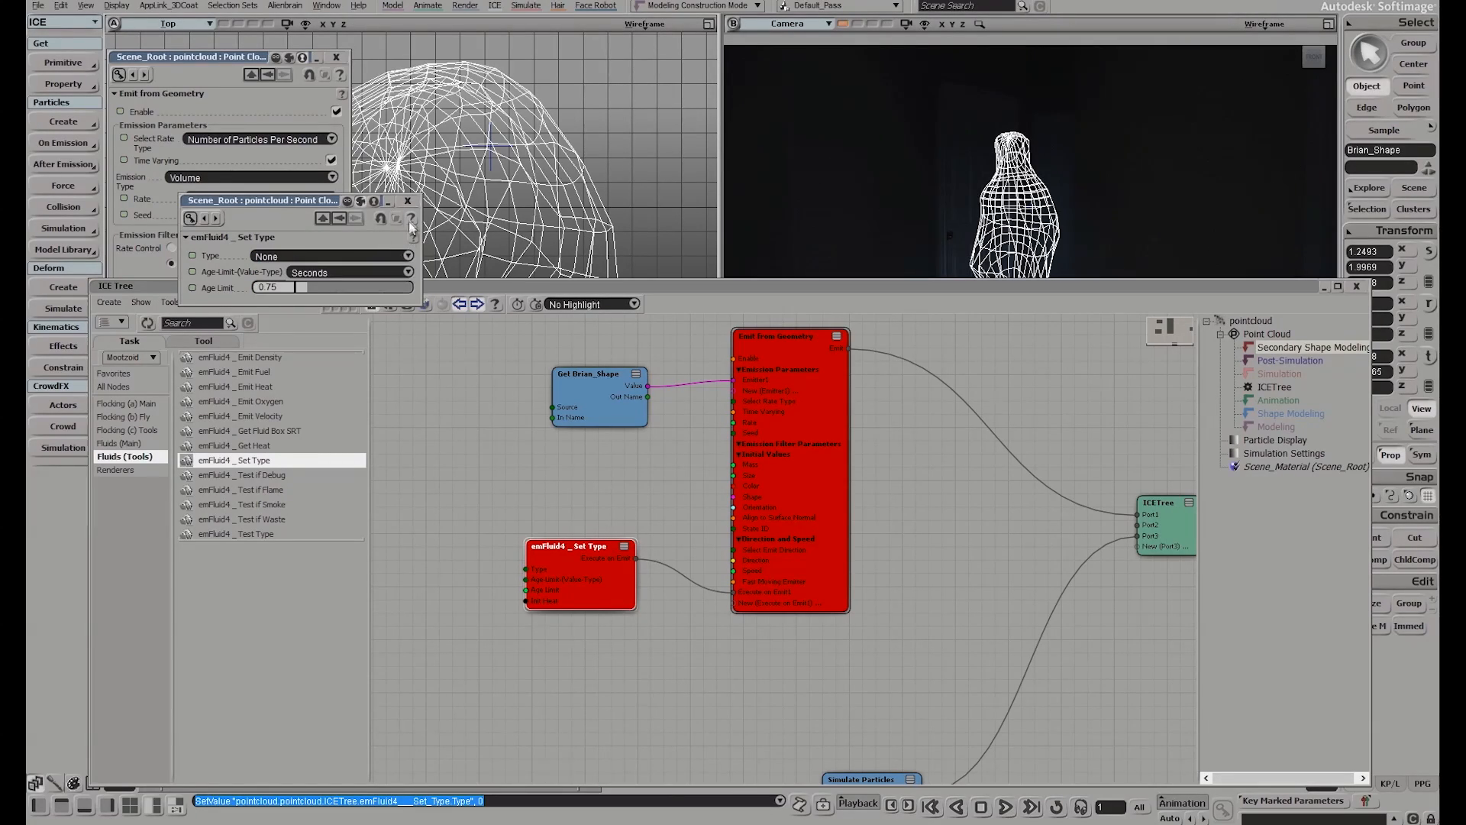
click(408, 202)
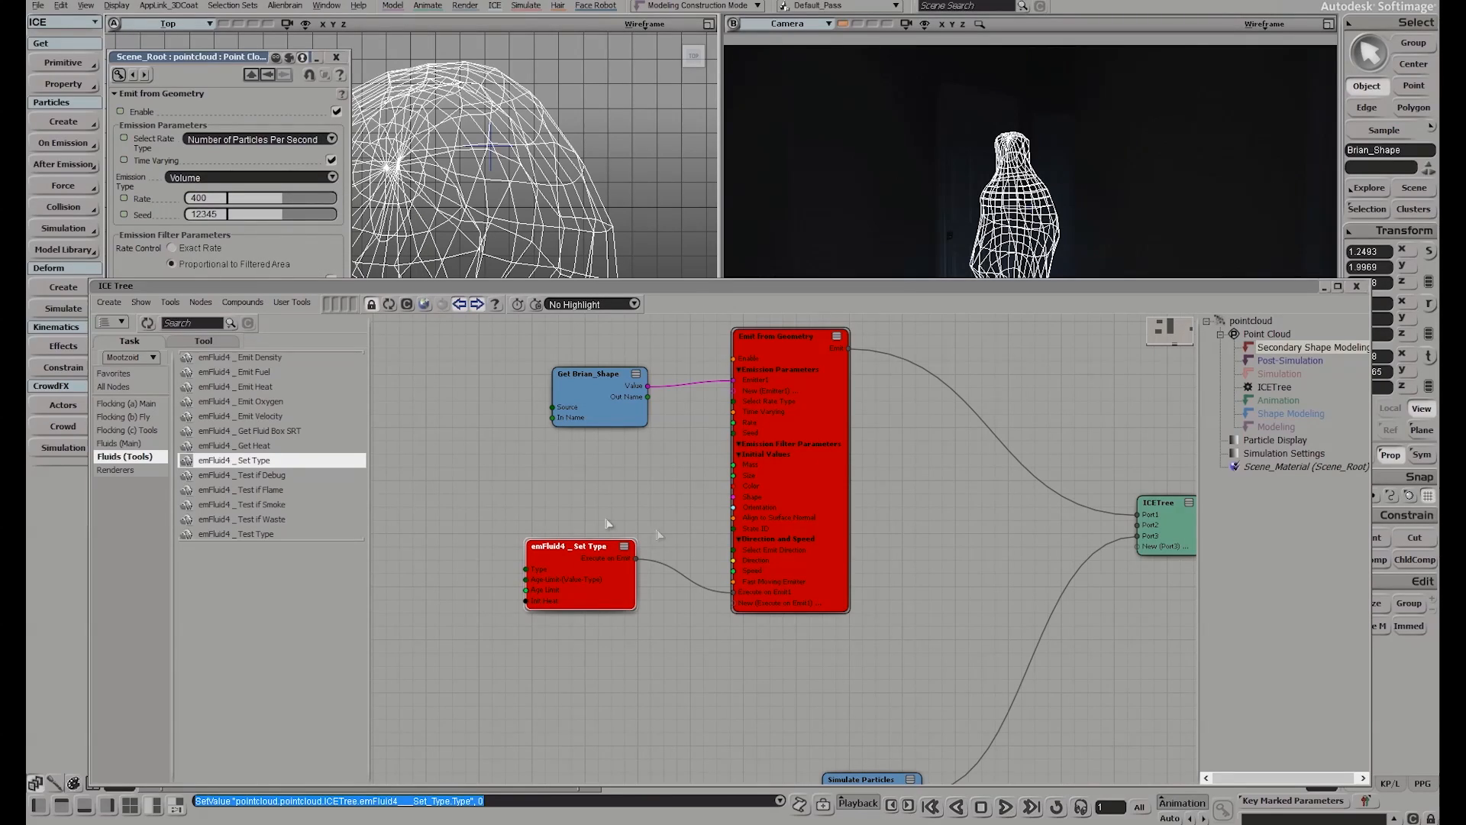
Rearrange the Simulate Particles, Set Type and Emit from Geometry nodes to make free space between them
middle_drag(879, 613, 806, 469)
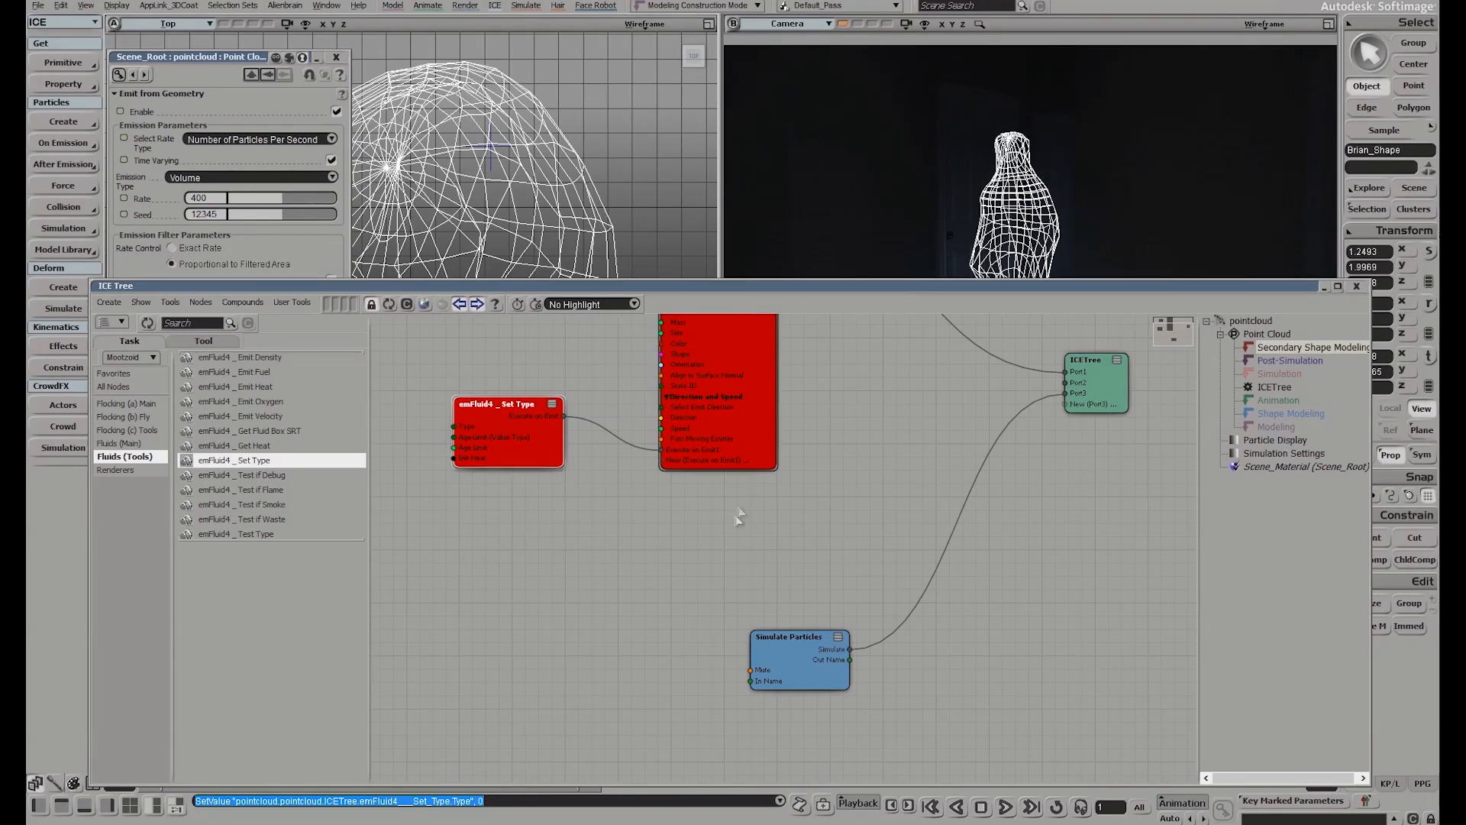
drag(786, 640, 825, 677)
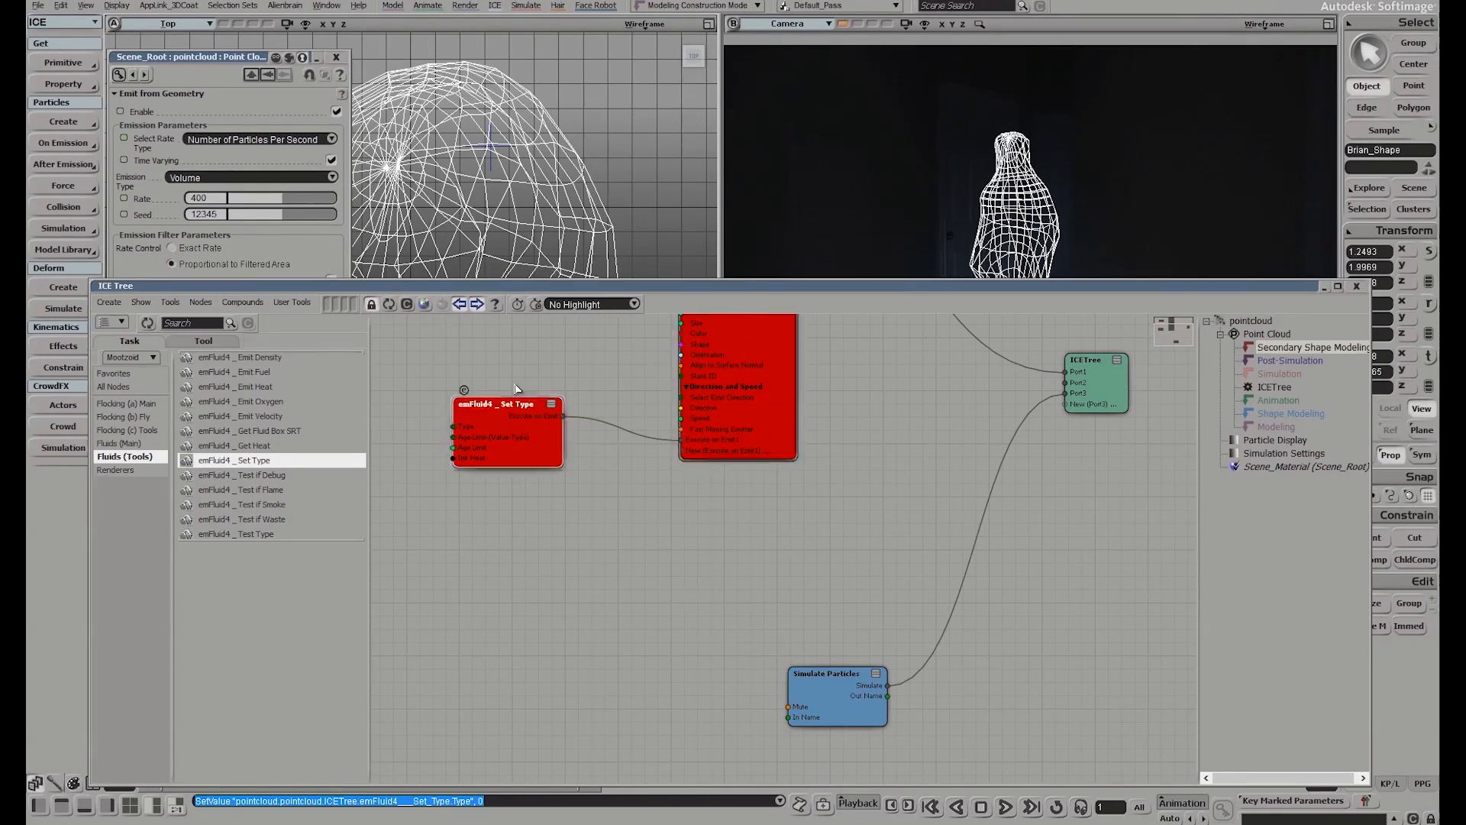
drag(514, 406, 506, 360)
click(805, 387)
drag(749, 387, 766, 324)
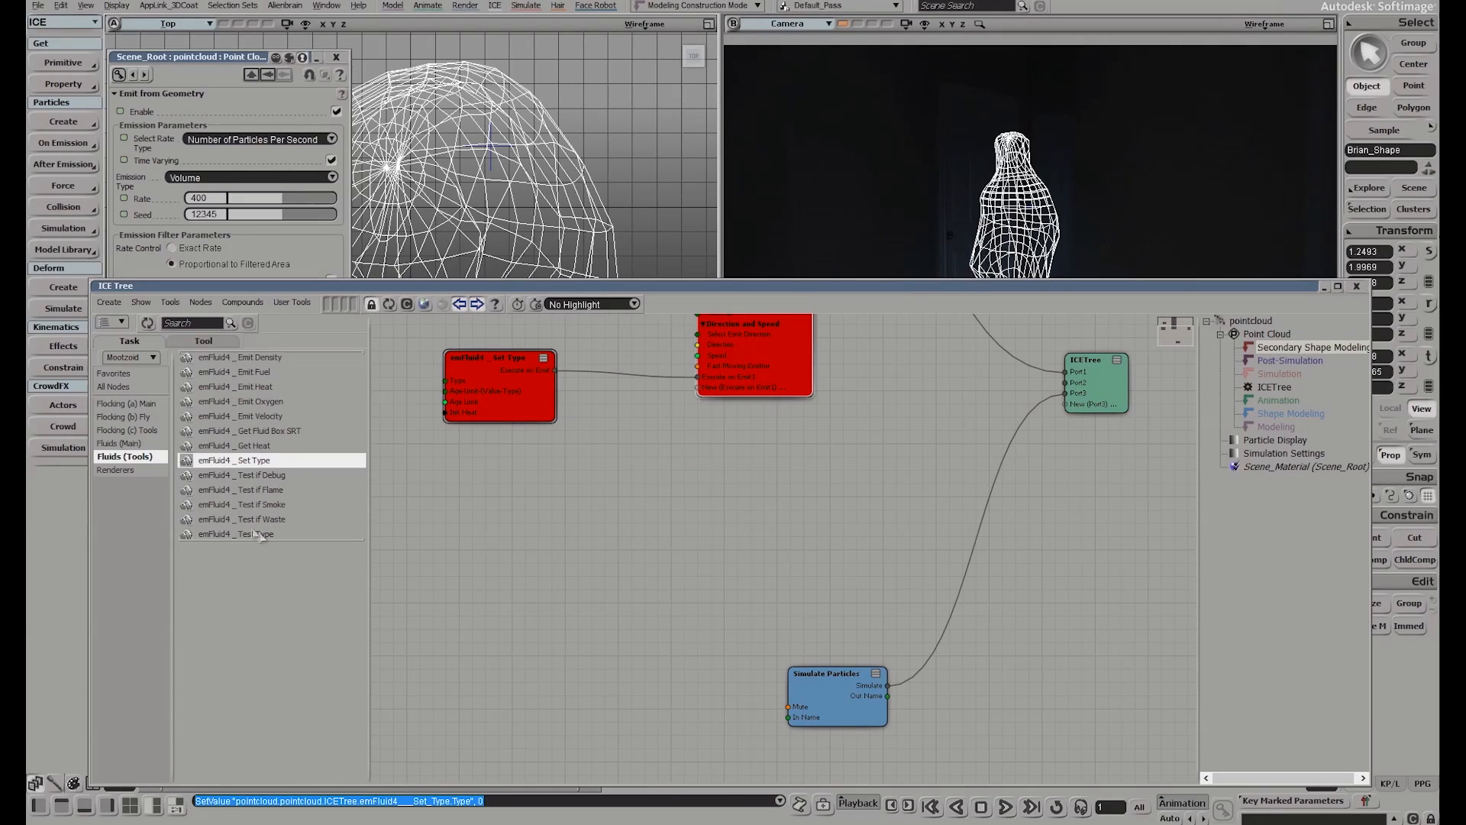
Add the "explode me _ emFluid4" compound from the main fluid nodes and explode it into its separate nodes
click(122, 443)
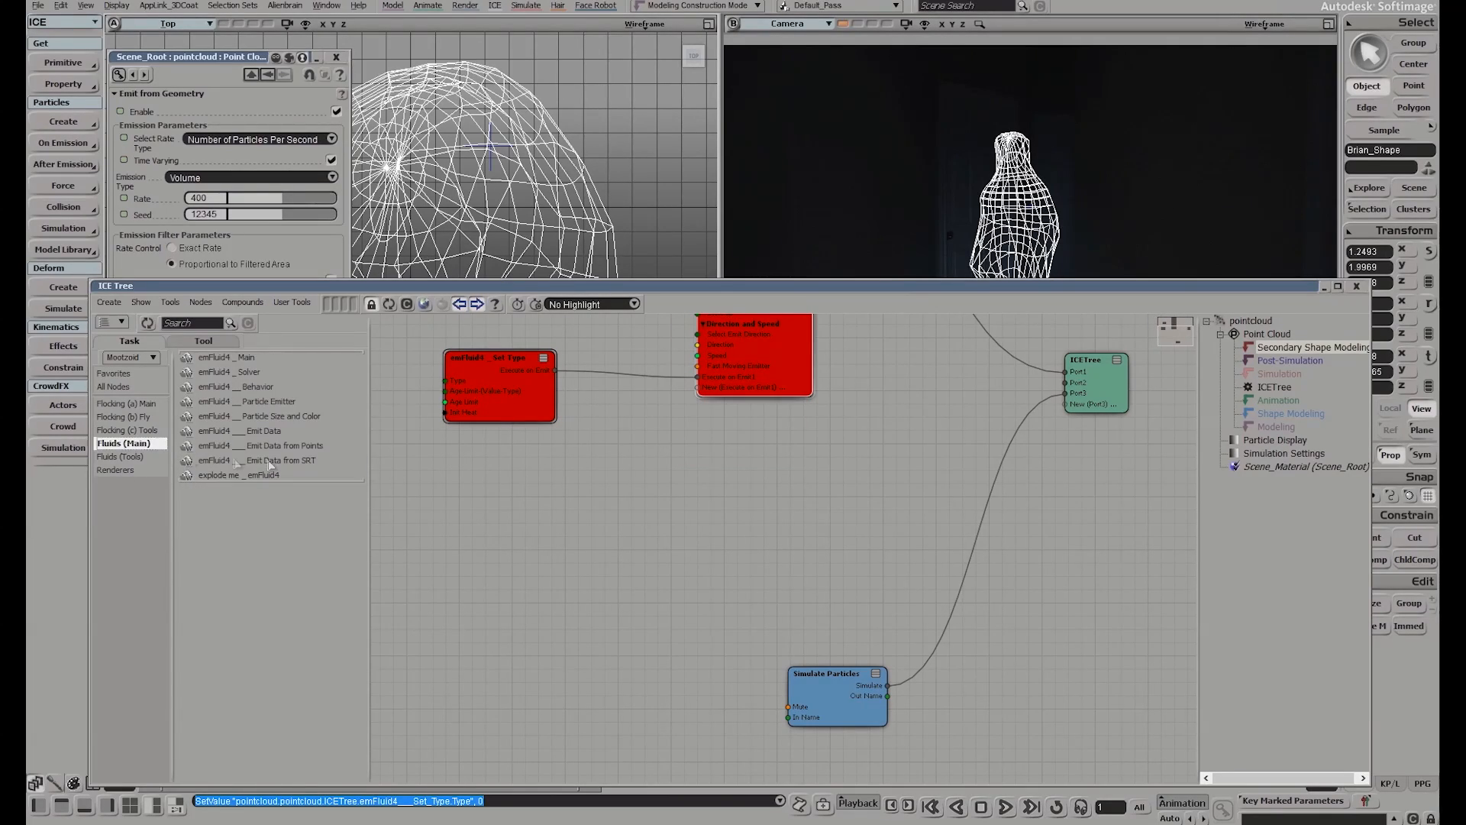
drag(230, 475, 454, 536)
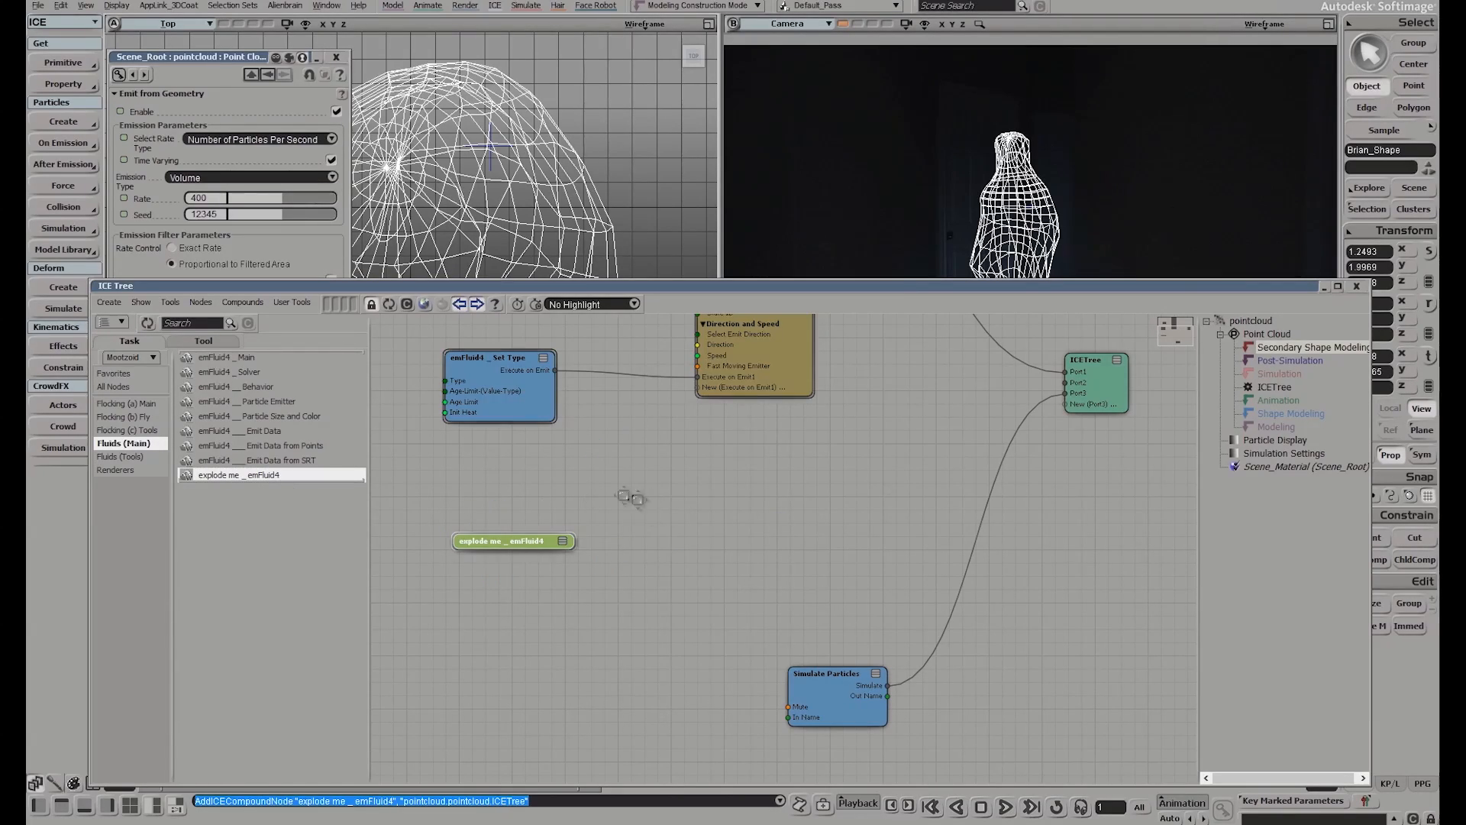
drag(633, 498, 940, 477)
drag(839, 523, 538, 546)
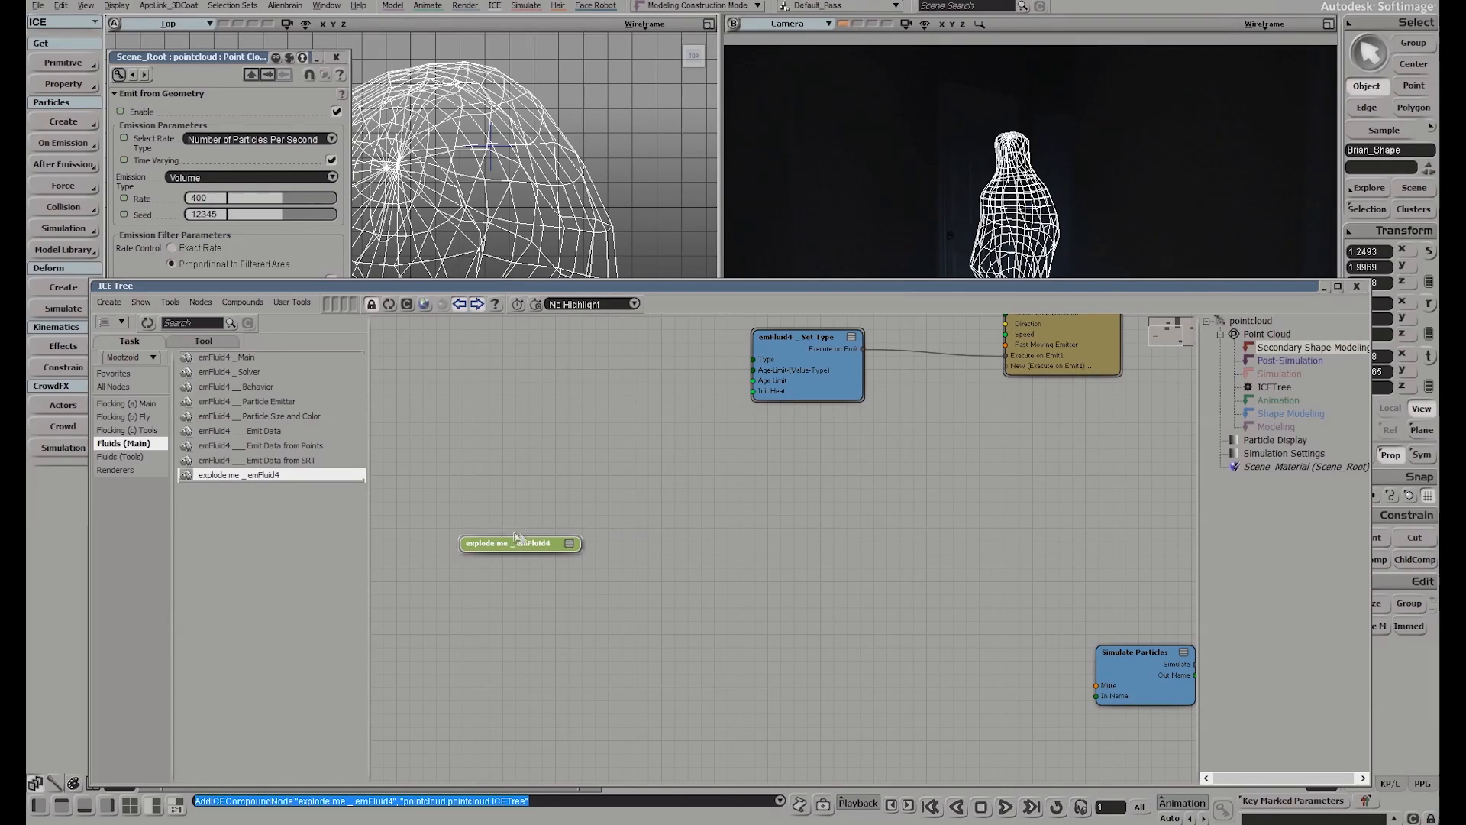
click(242, 302)
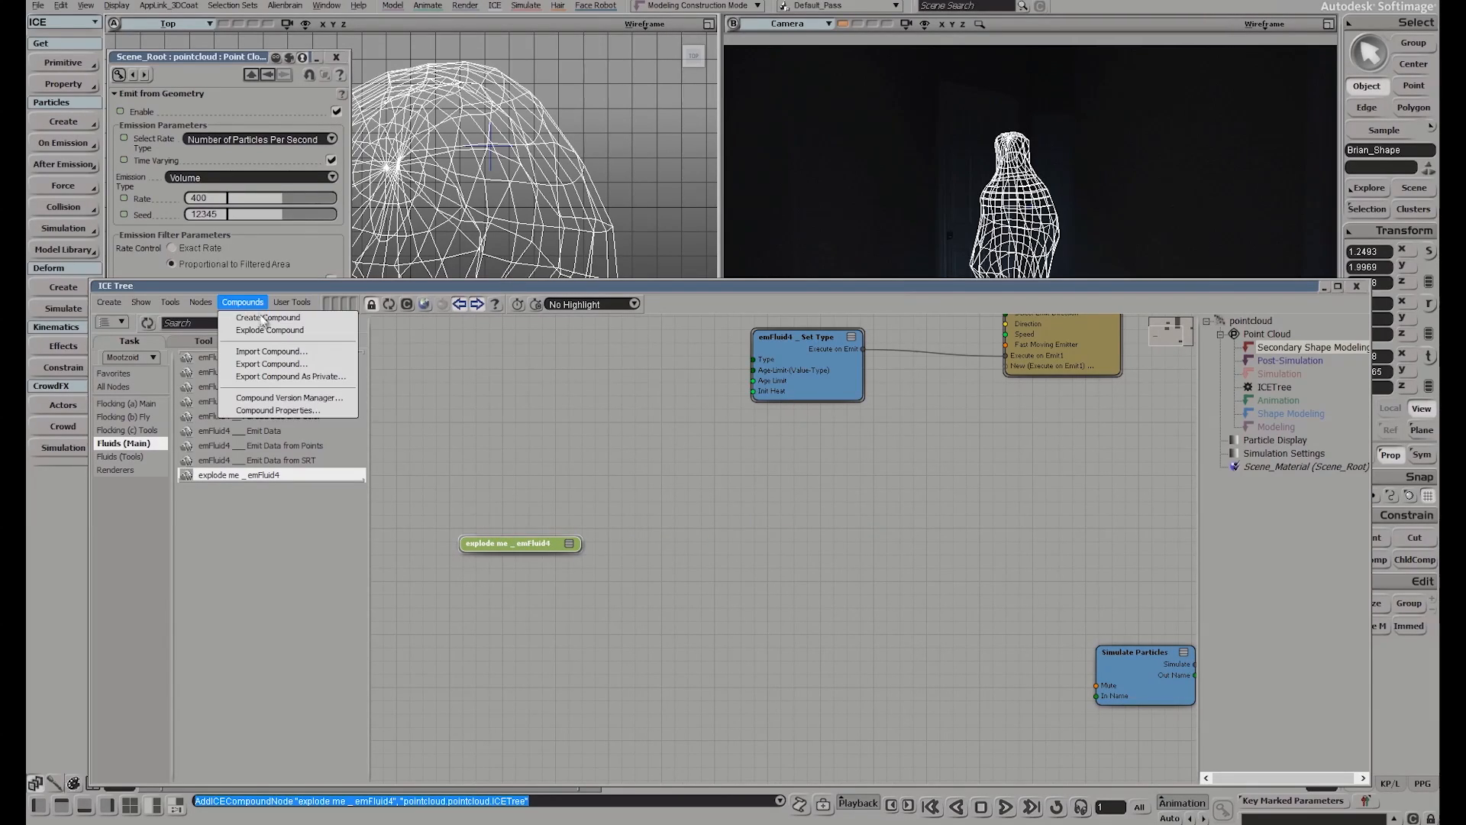
click(266, 335)
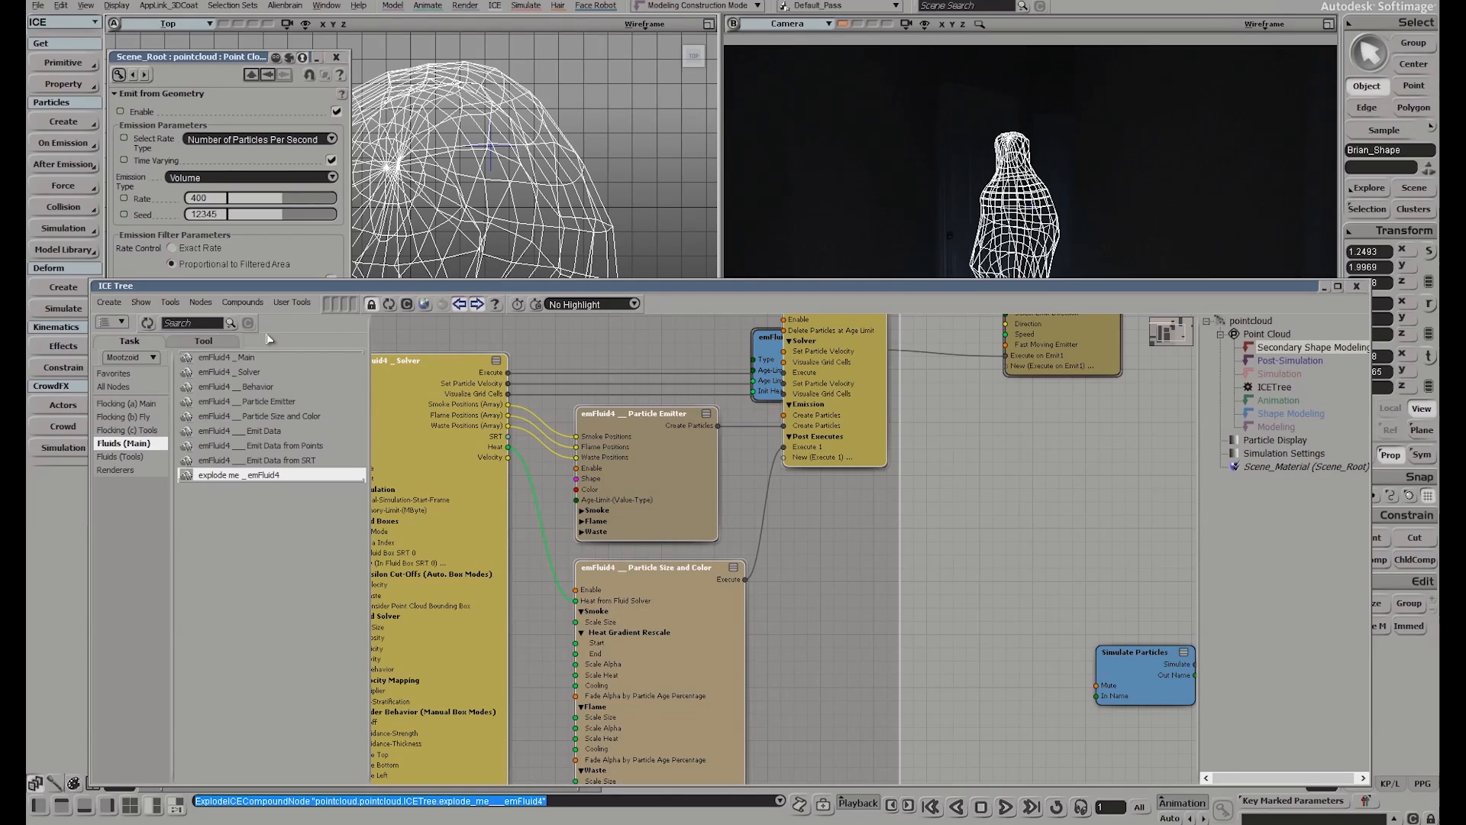
Move the Set Type node and the exploded emFluid4 group apart so they no longer overlap
scroll(886, 451, down, 2)
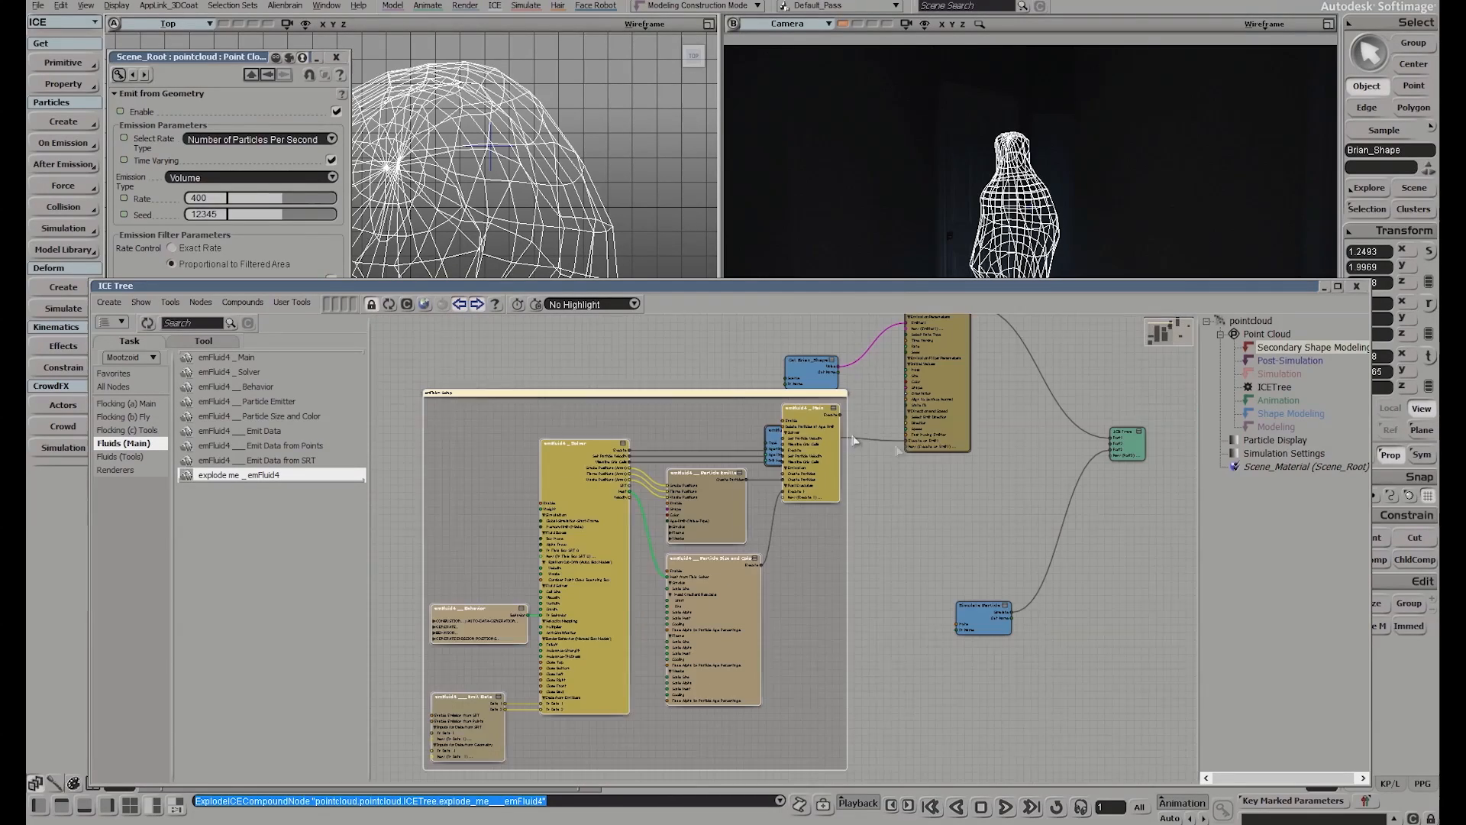
drag(746, 398, 799, 426)
drag(578, 476, 641, 473)
Open the emFluid4 Solver node's properties and set the fluid Box Mode to "Automatic, no Limit"
scroll(756, 517, up, 4)
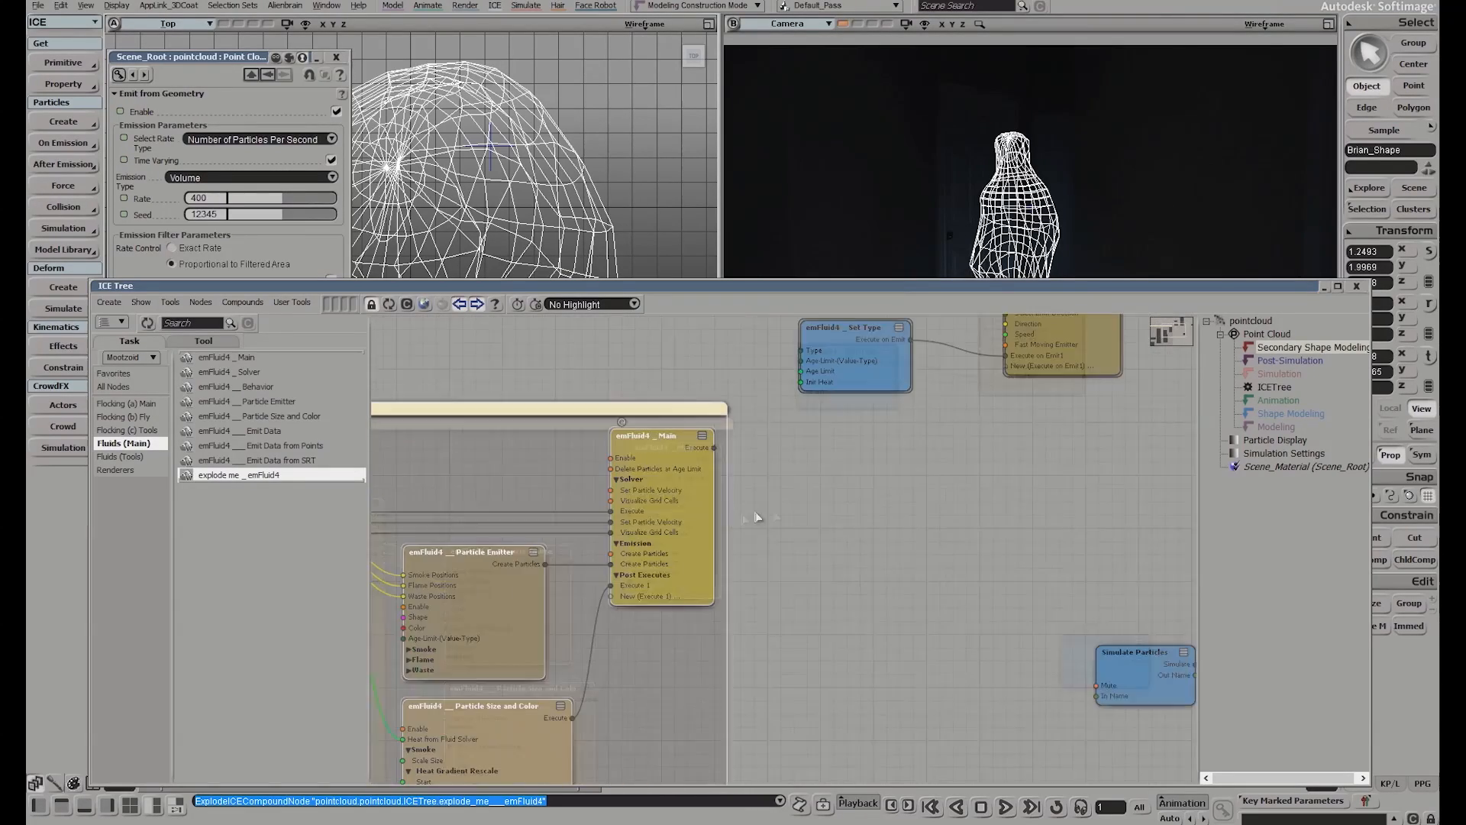
middle_drag(724, 464, 851, 480)
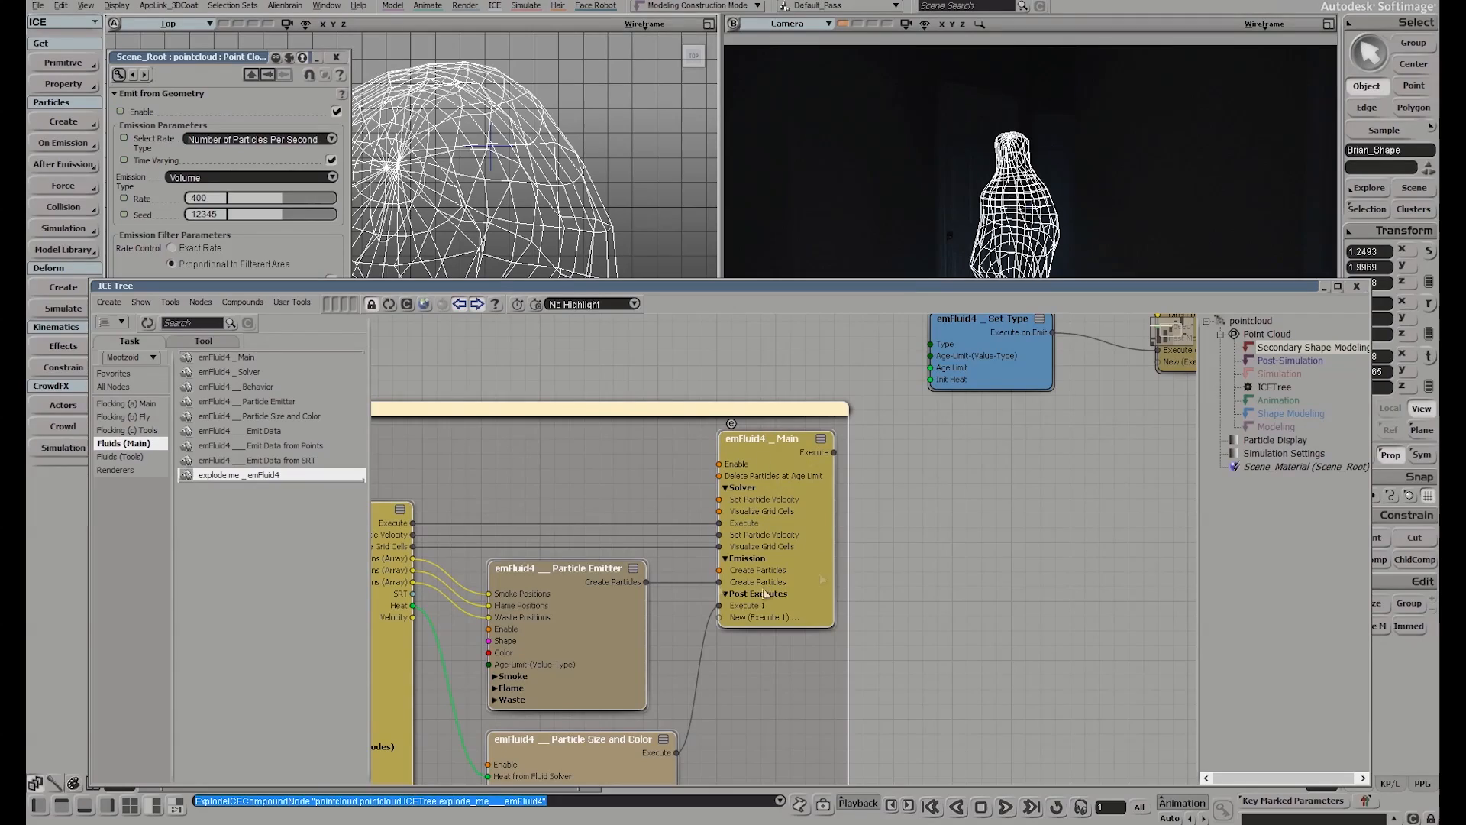
middle_drag(1043, 521, 1075, 509)
scroll(778, 538, down, 1)
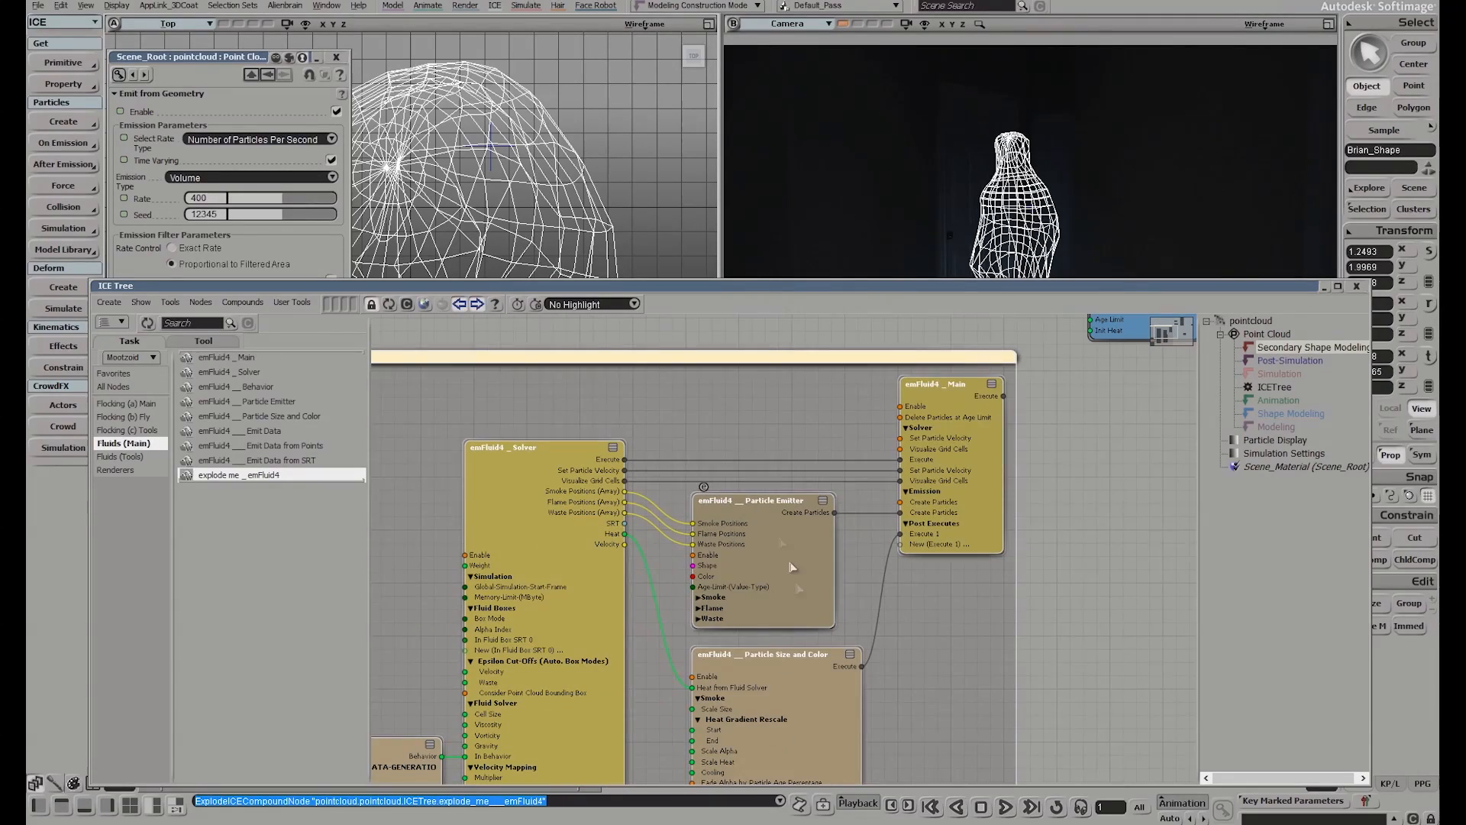
middle_drag(901, 663, 970, 558)
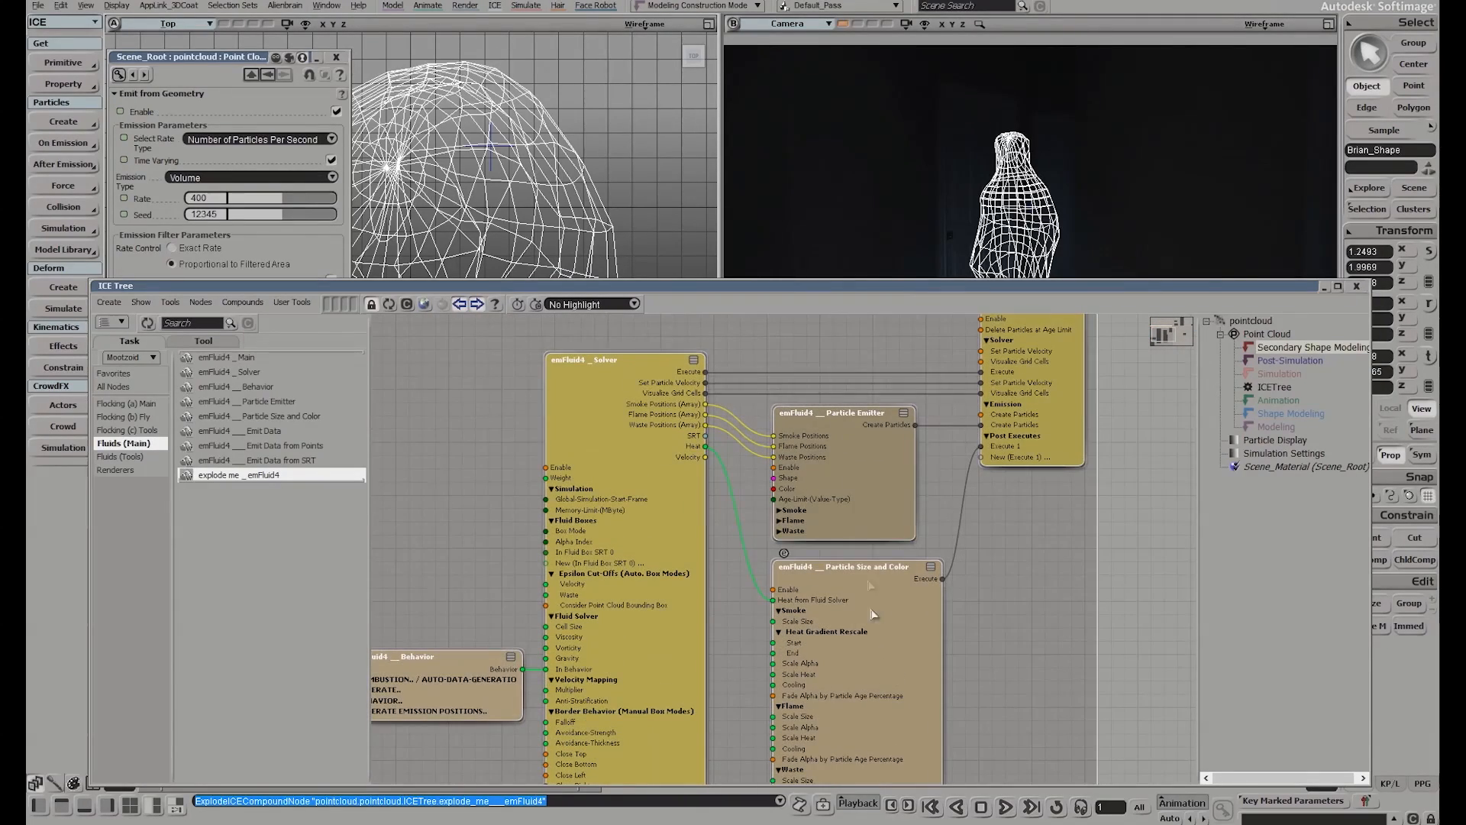
double_click(601, 394)
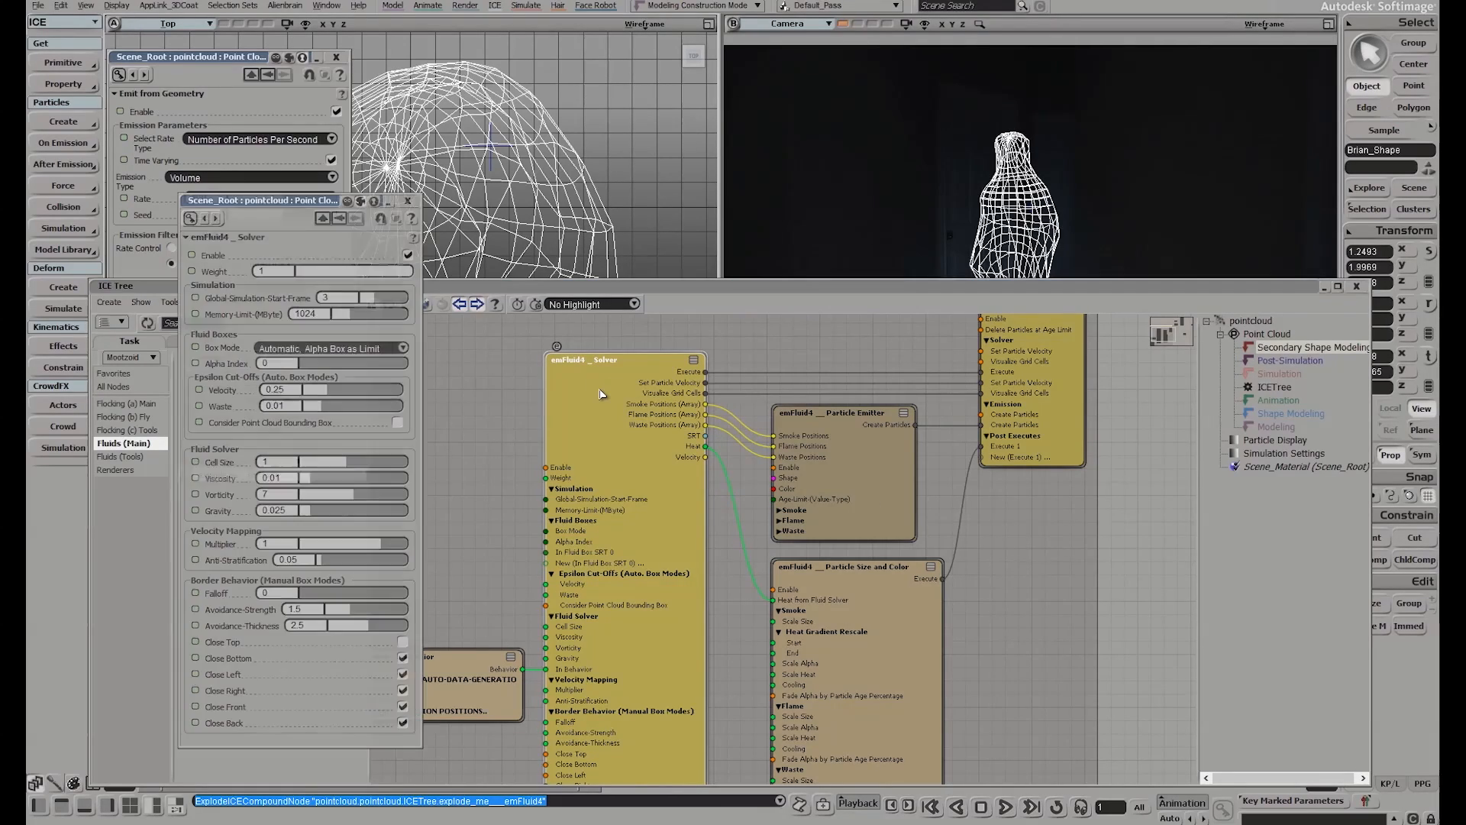
click(351, 347)
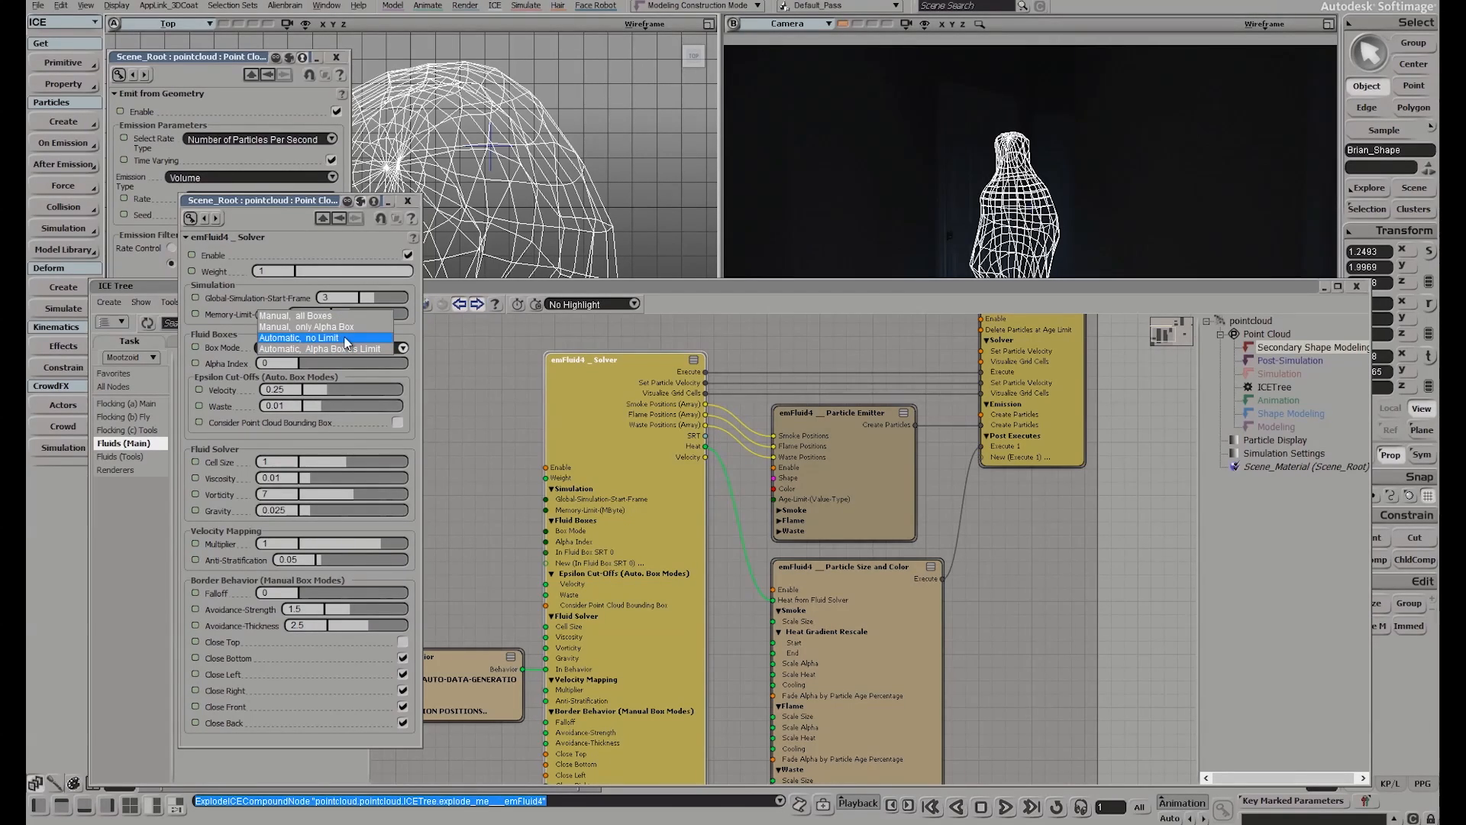
click(348, 340)
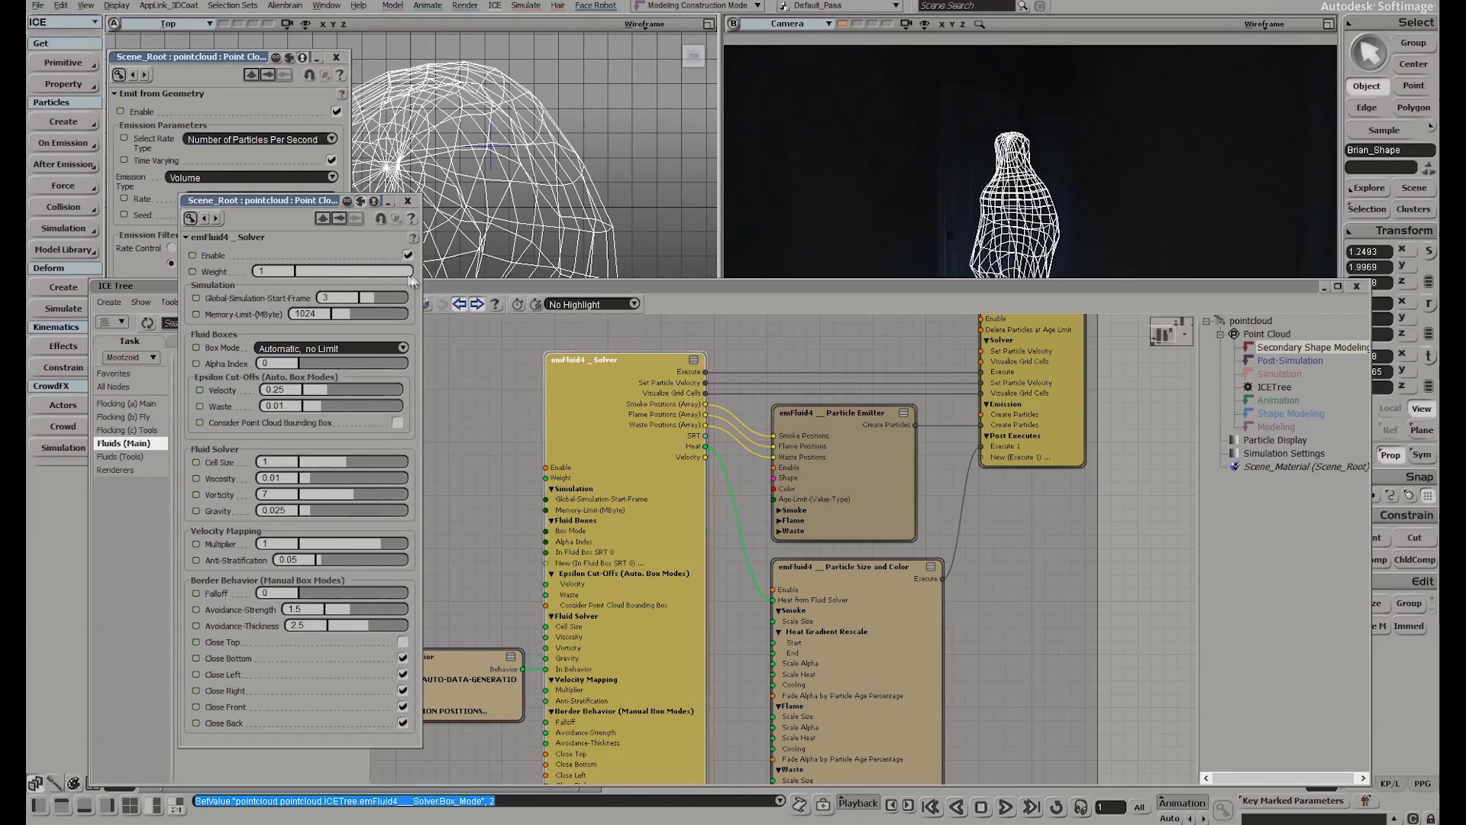
Close the solver properties and connect the emFluid4 Main node's Execute output to Port2 of the ICETree node
click(407, 201)
drag(444, 481, 665, 398)
drag(593, 501, 625, 350)
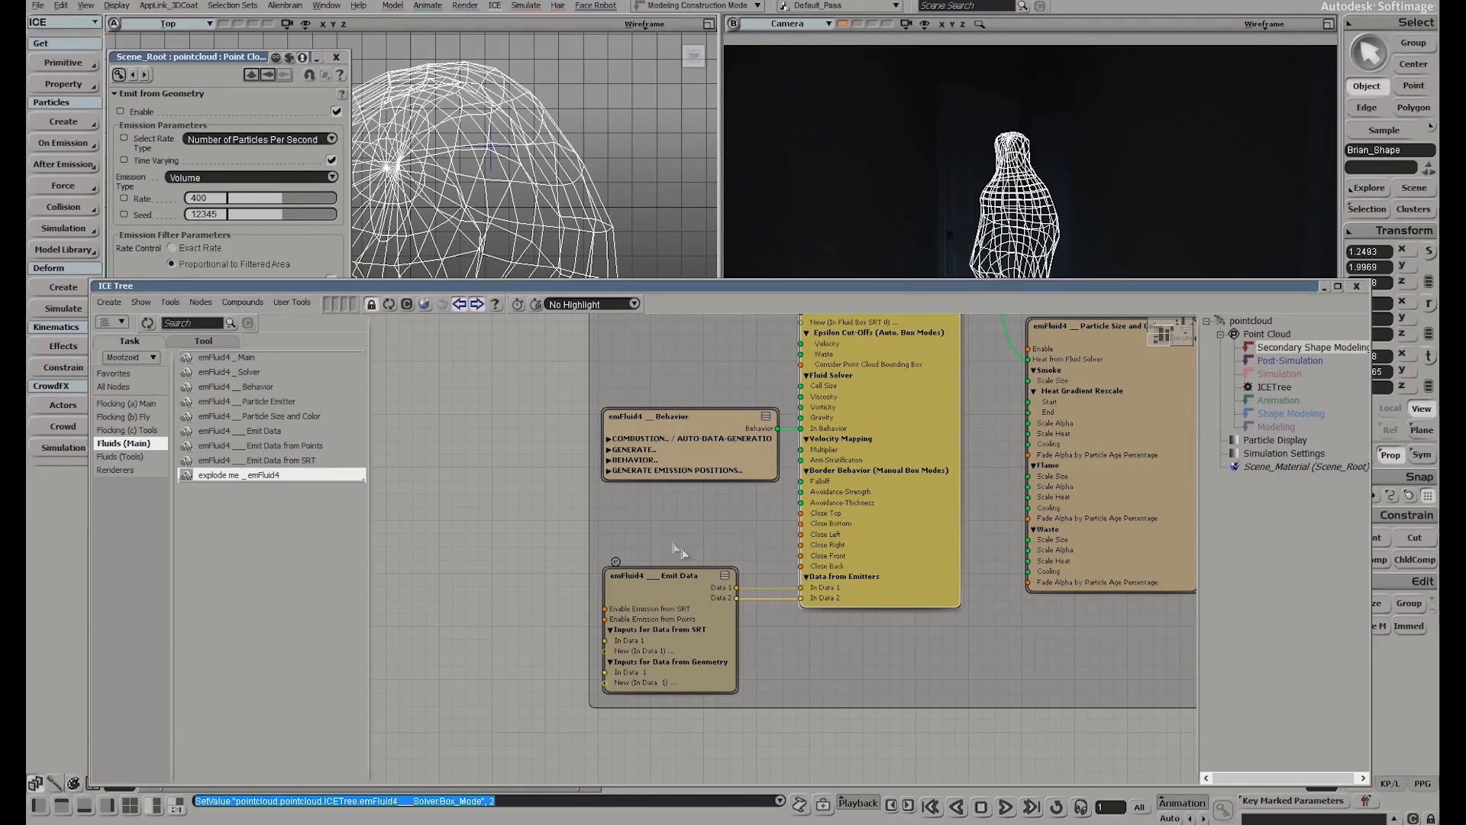
drag(927, 502, 637, 548)
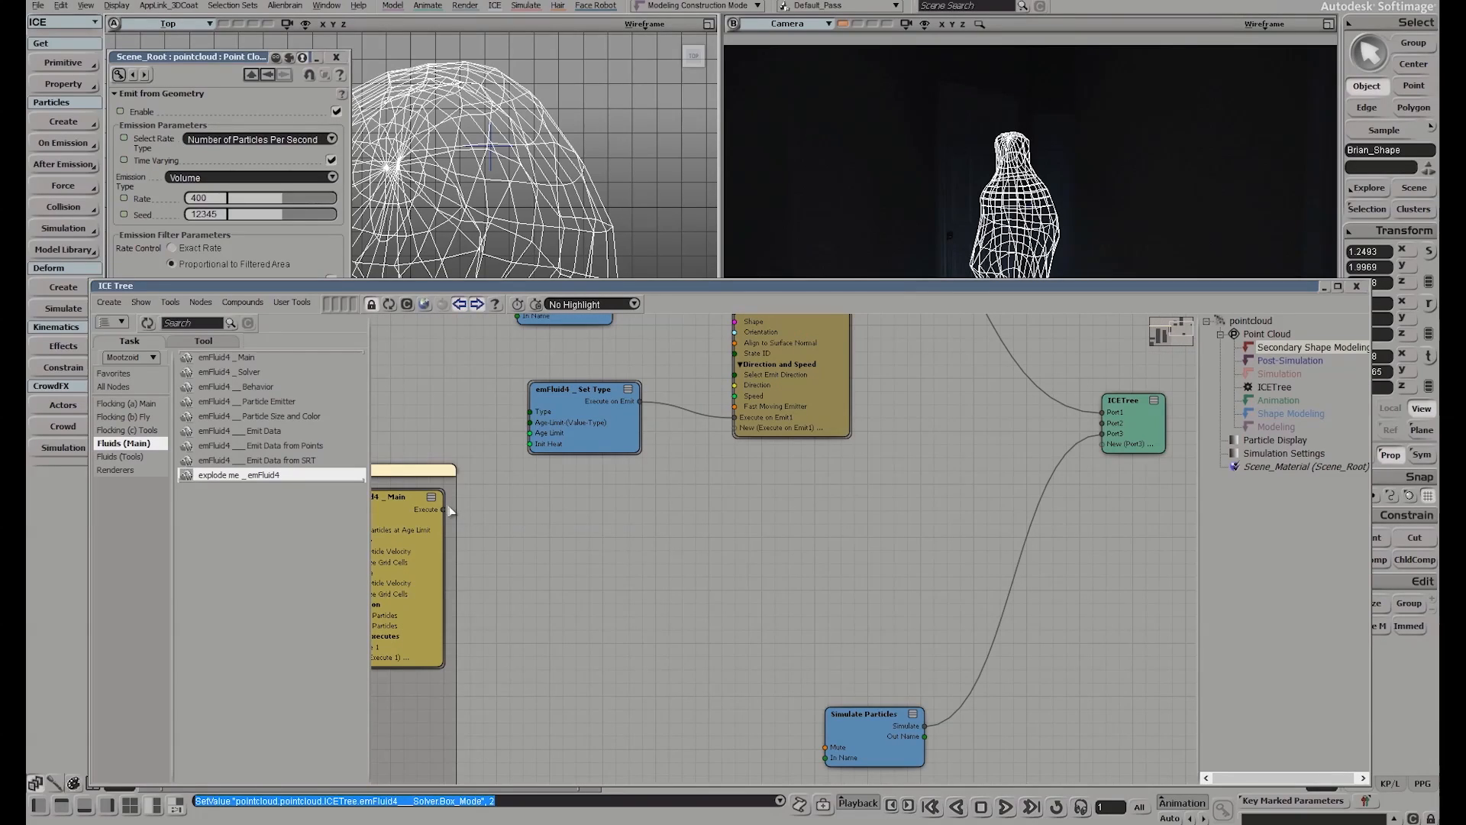
drag(631, 494, 1102, 423)
Collapse the ICE Tree window, play the simulation from the start to preview the particles, and reopen the tree
double_click(948, 290)
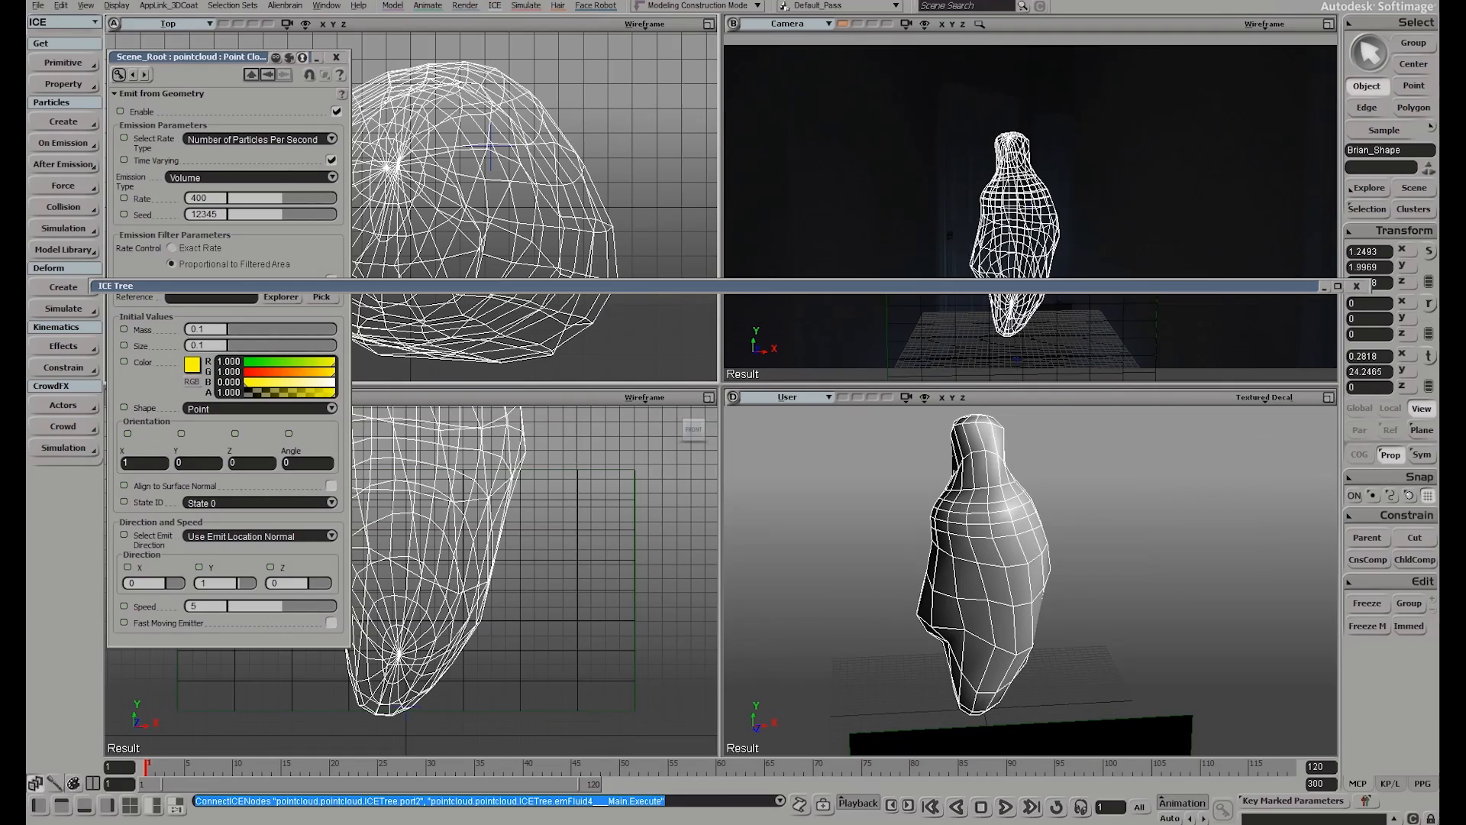
click(1006, 806)
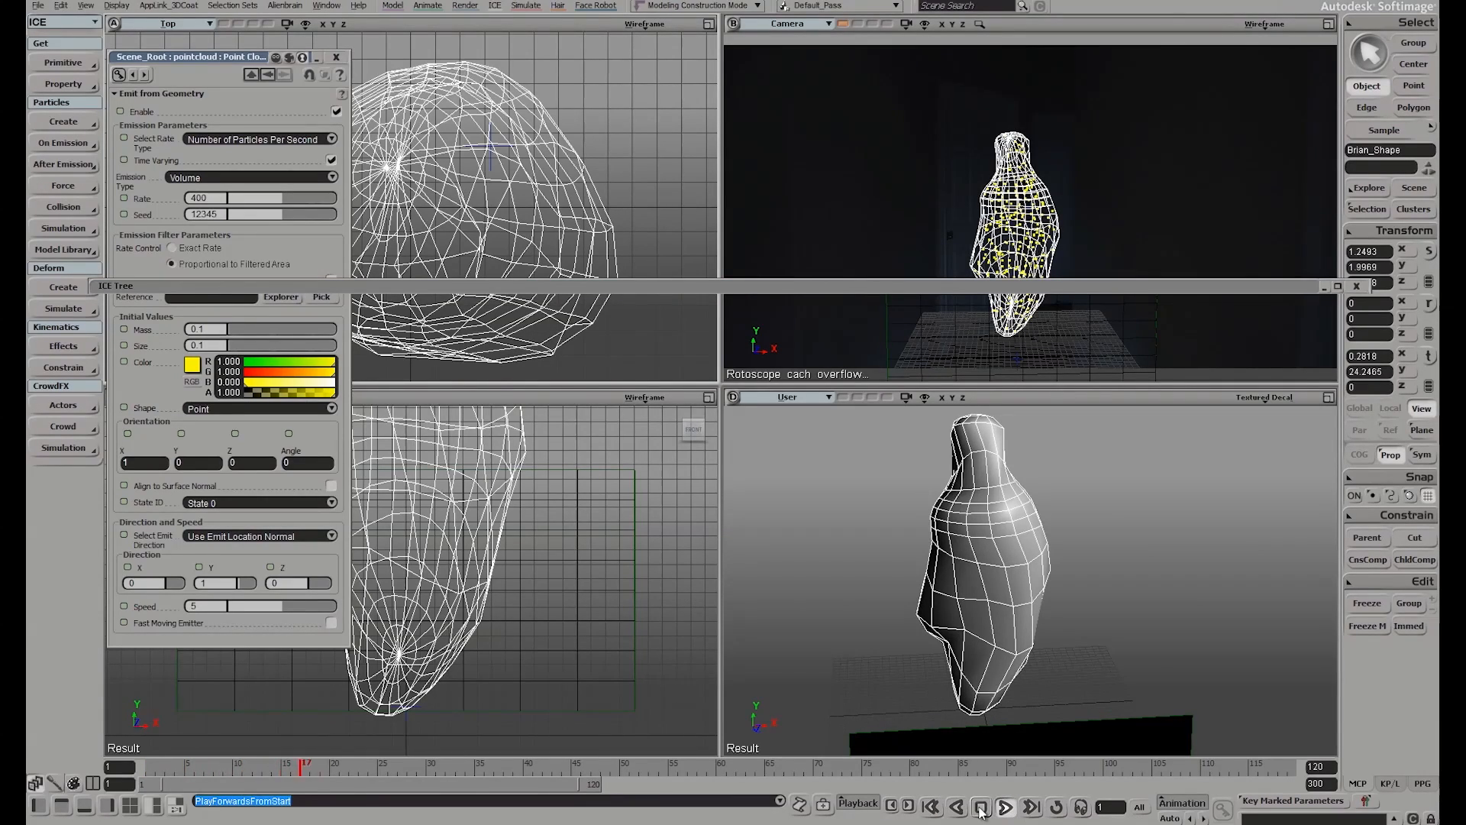
click(981, 808)
double_click(917, 293)
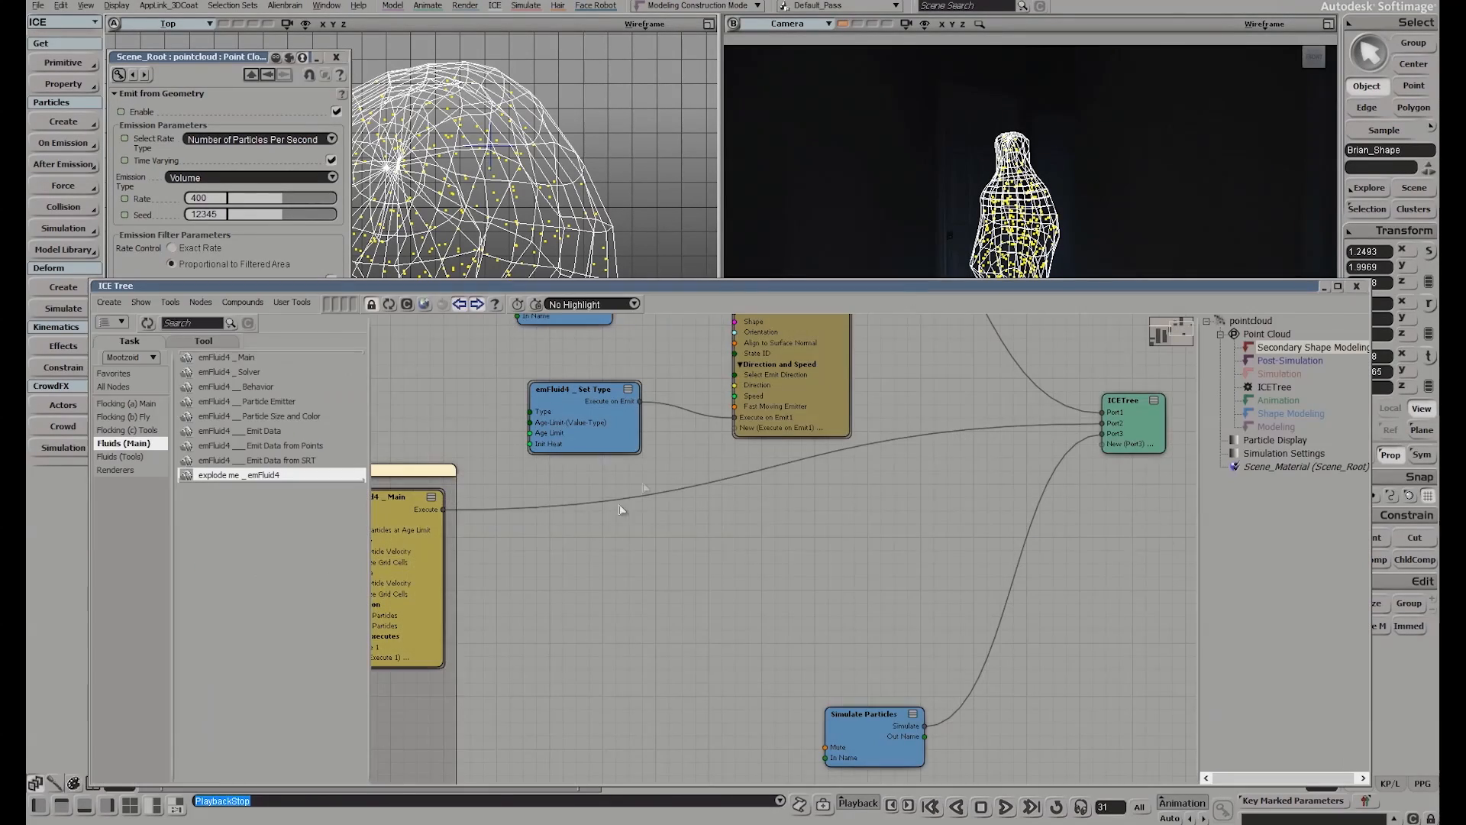
Create a null in the scene and move it up about 34.3 units into the head area of the body mesh
drag(738, 432, 537, 602)
mouse_move(600, 437)
mouse_down()
mouse_move(534, 547)
mouse_move(461, 597)
mouse_up()
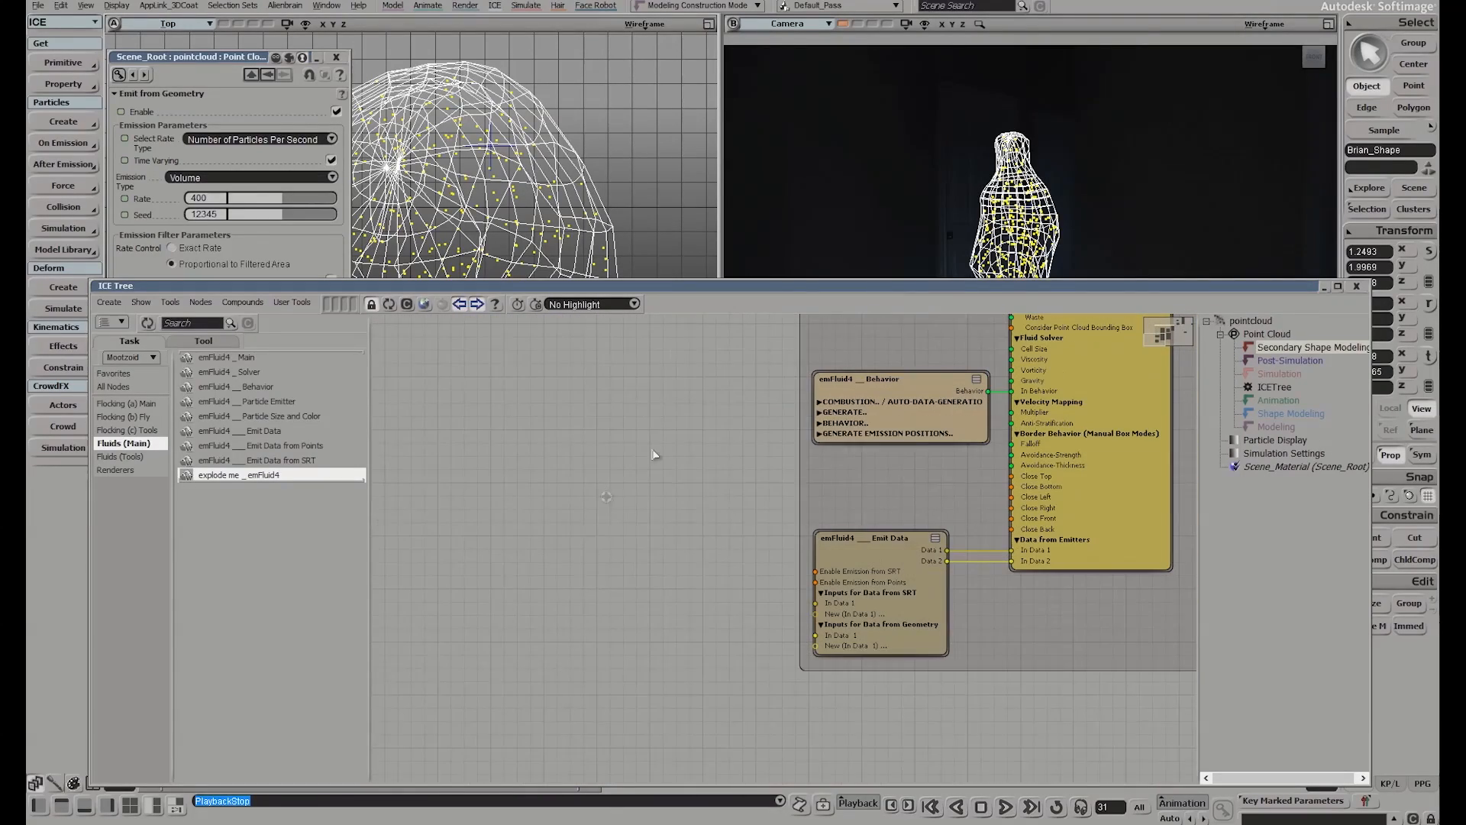
click(337, 58)
double_click(1065, 284)
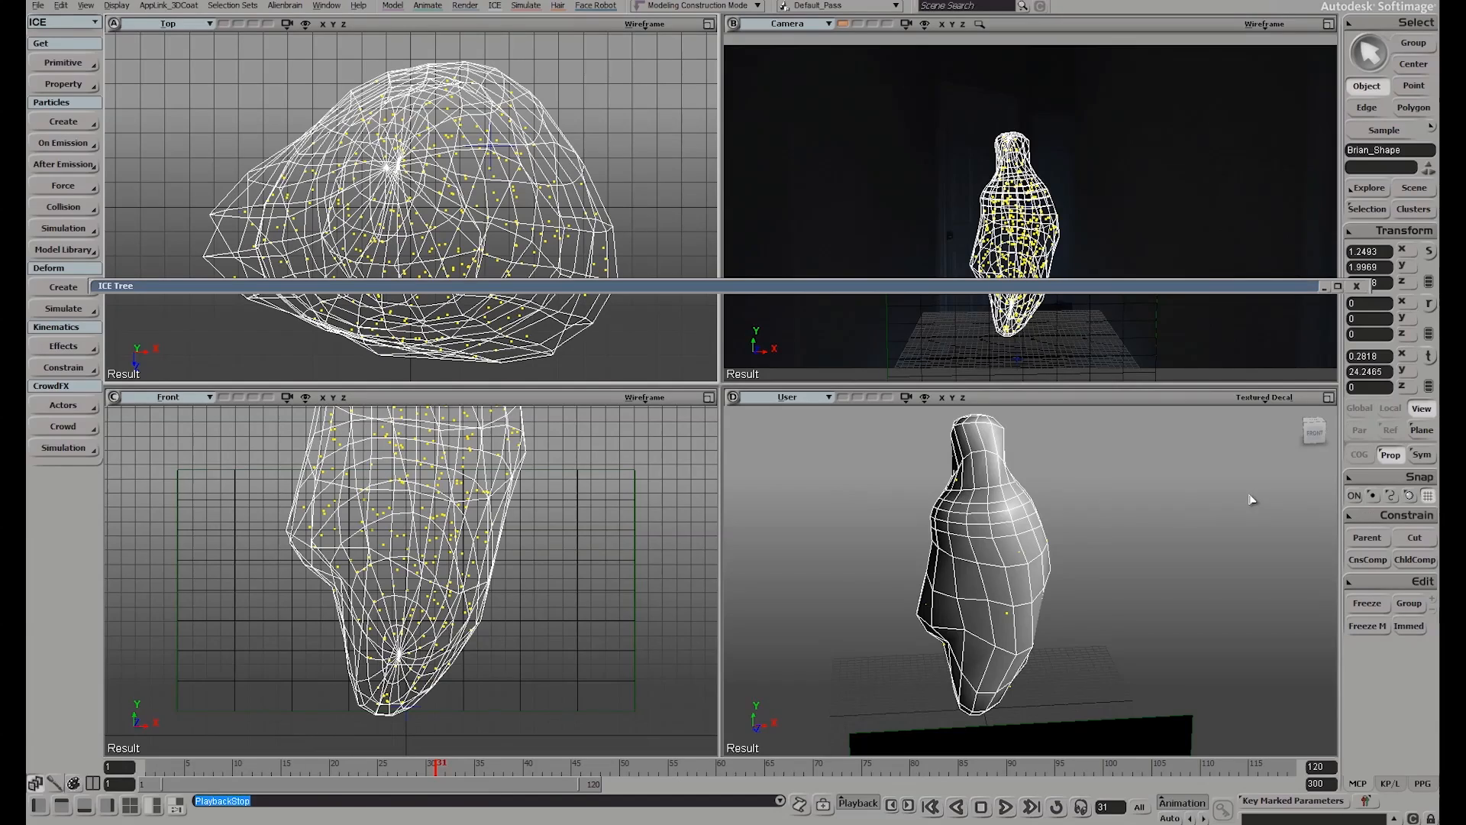
scroll(1251, 499, down, 1)
right_drag(1123, 550, 863, 450)
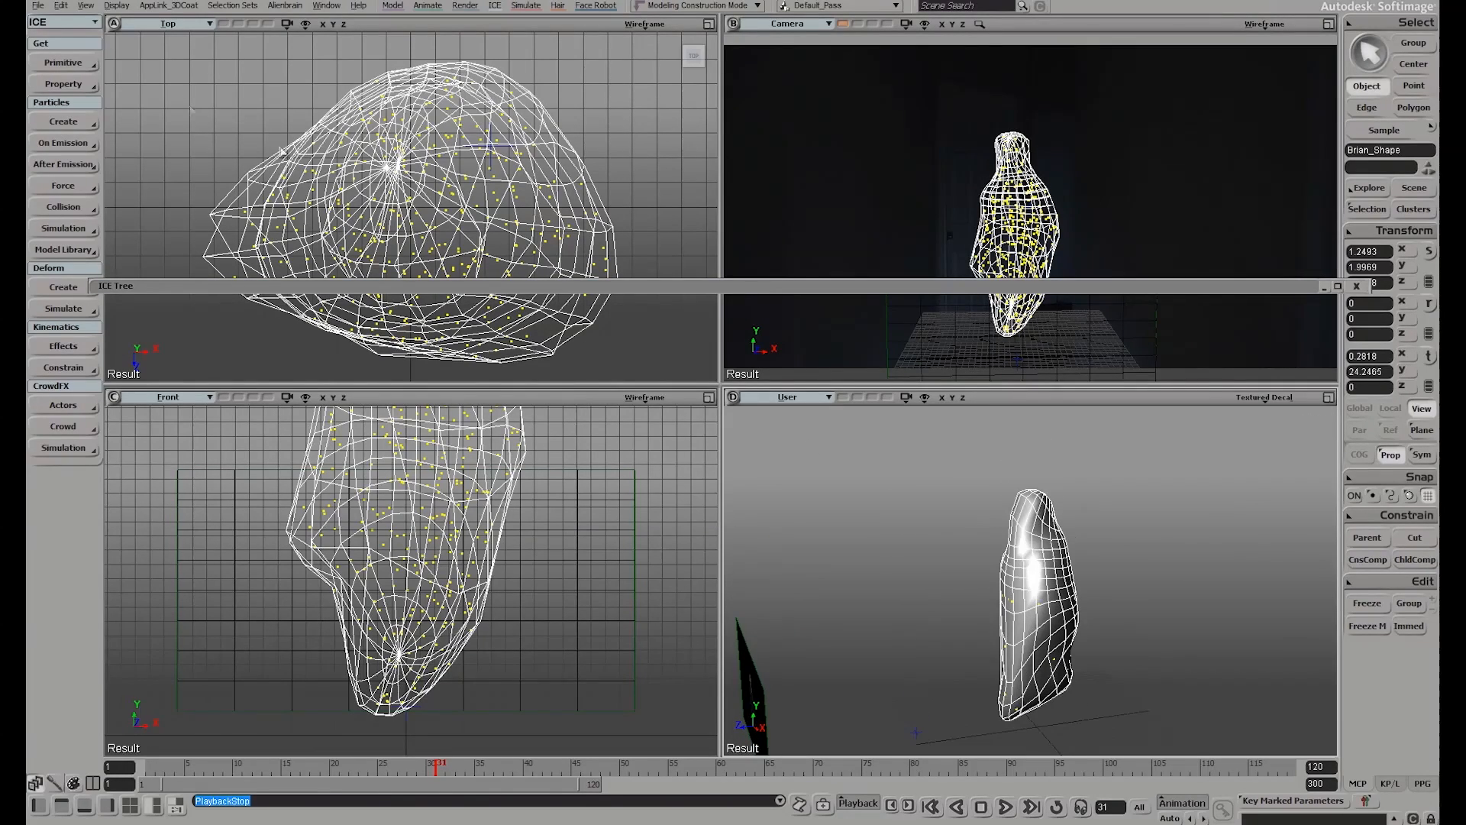
click(76, 62)
click(138, 61)
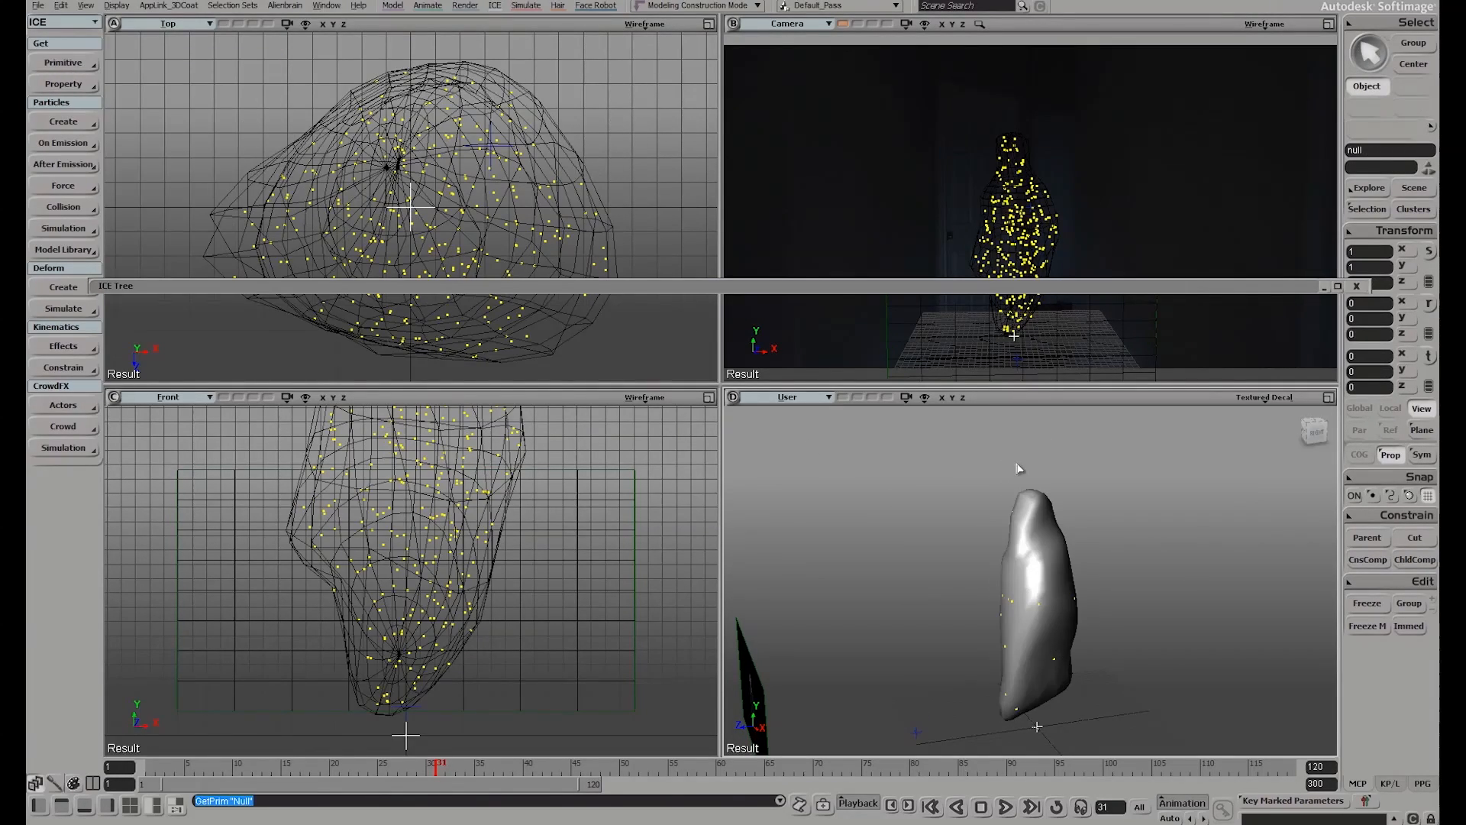
key(v)
drag(1037, 676, 1037, 459)
Open the null's properties and set its primary display icon to Pointed Box
key(Return)
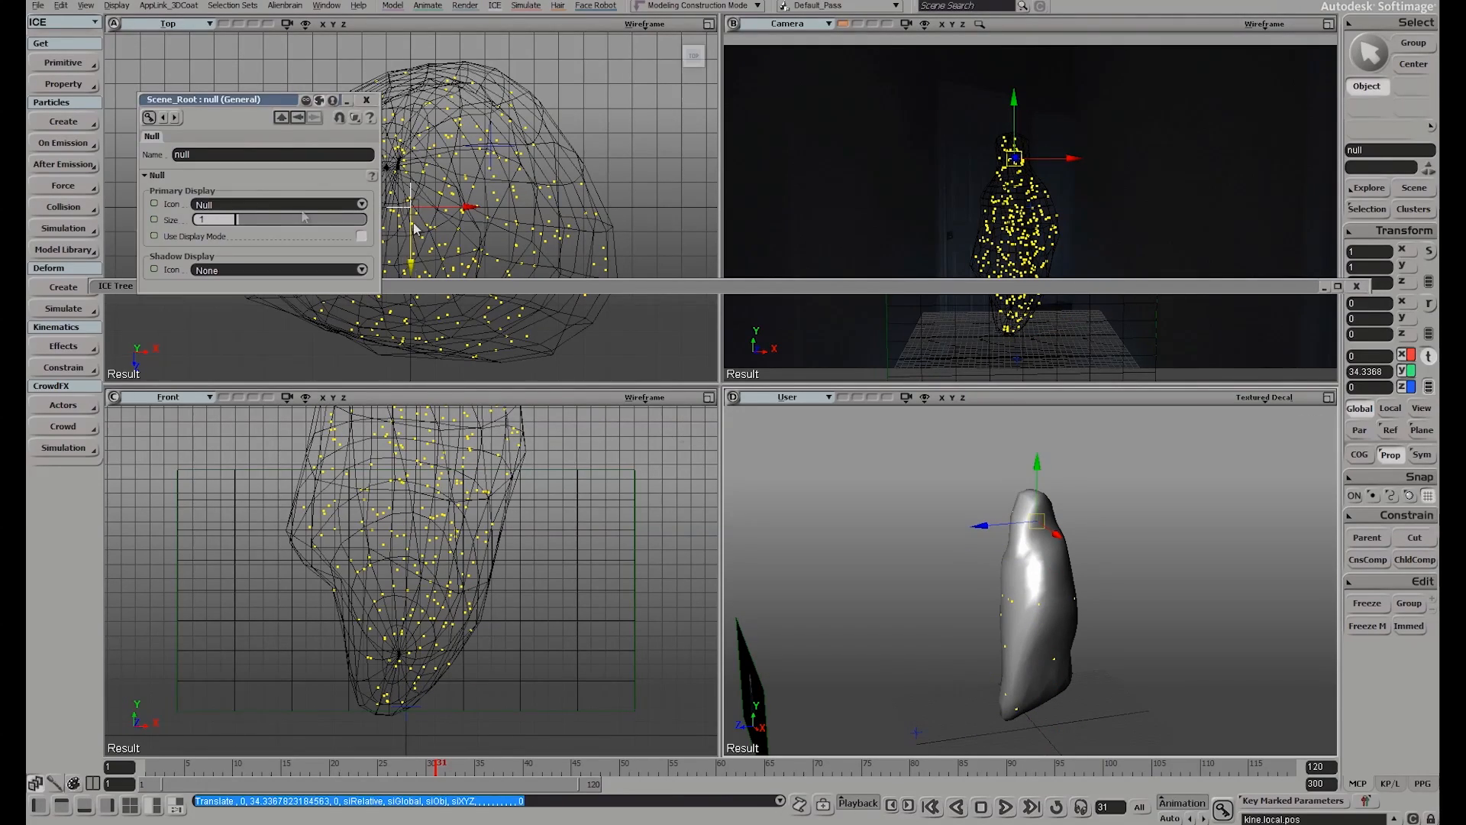
click(235, 203)
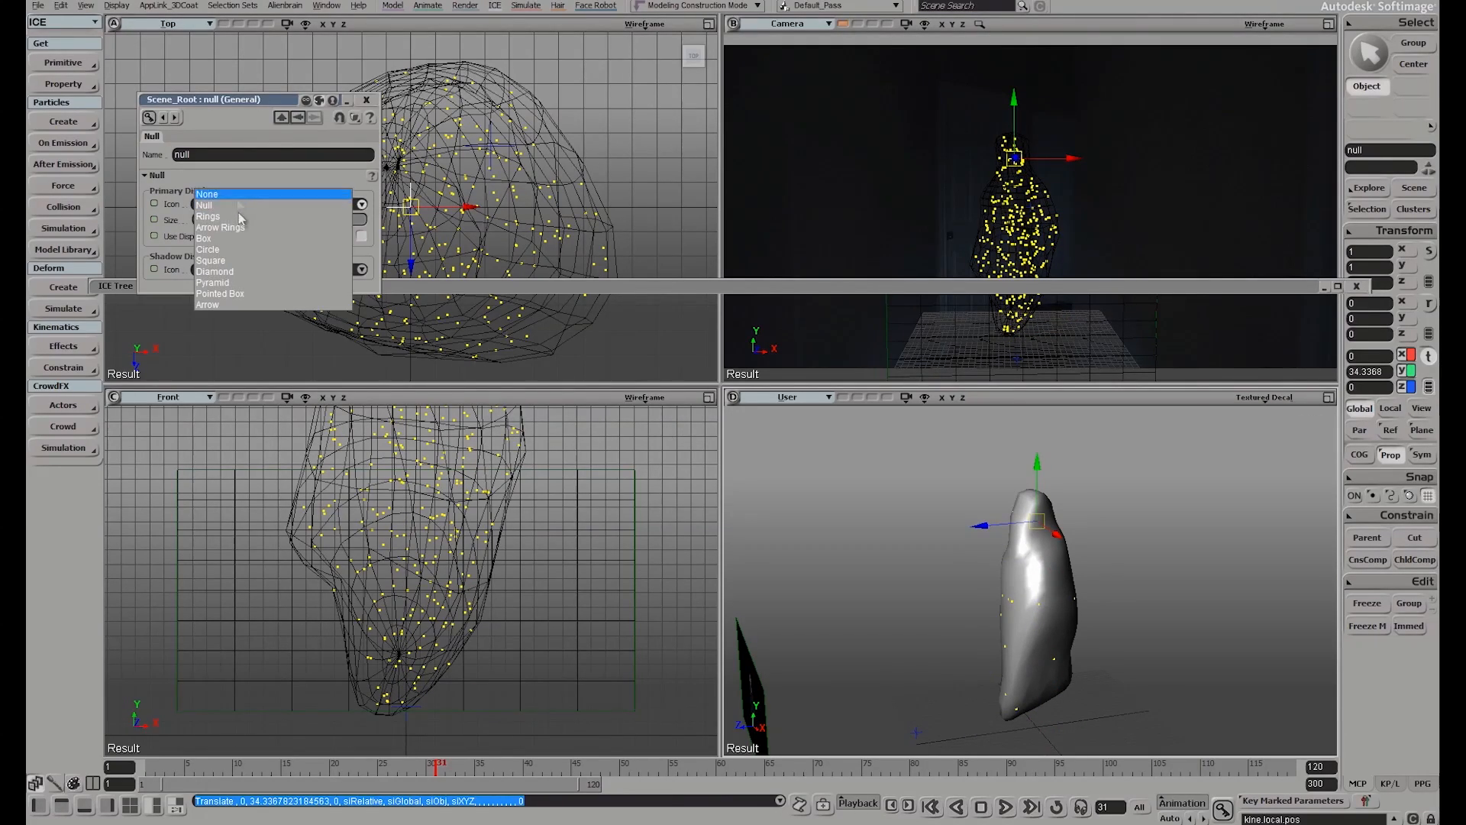
click(258, 293)
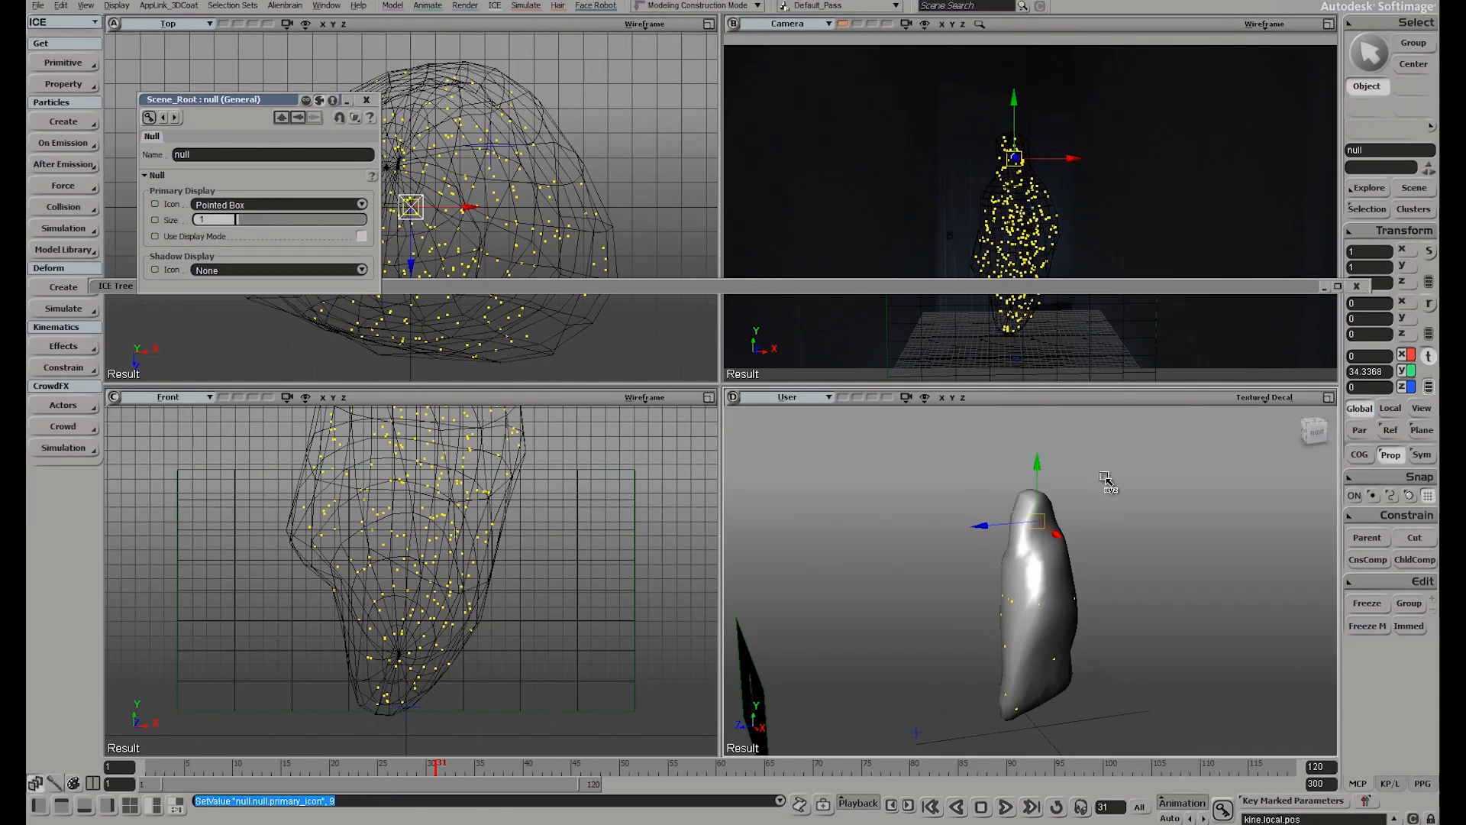
Switch the User view to Wireframe display and frame the null inside the body mesh
click(1265, 398)
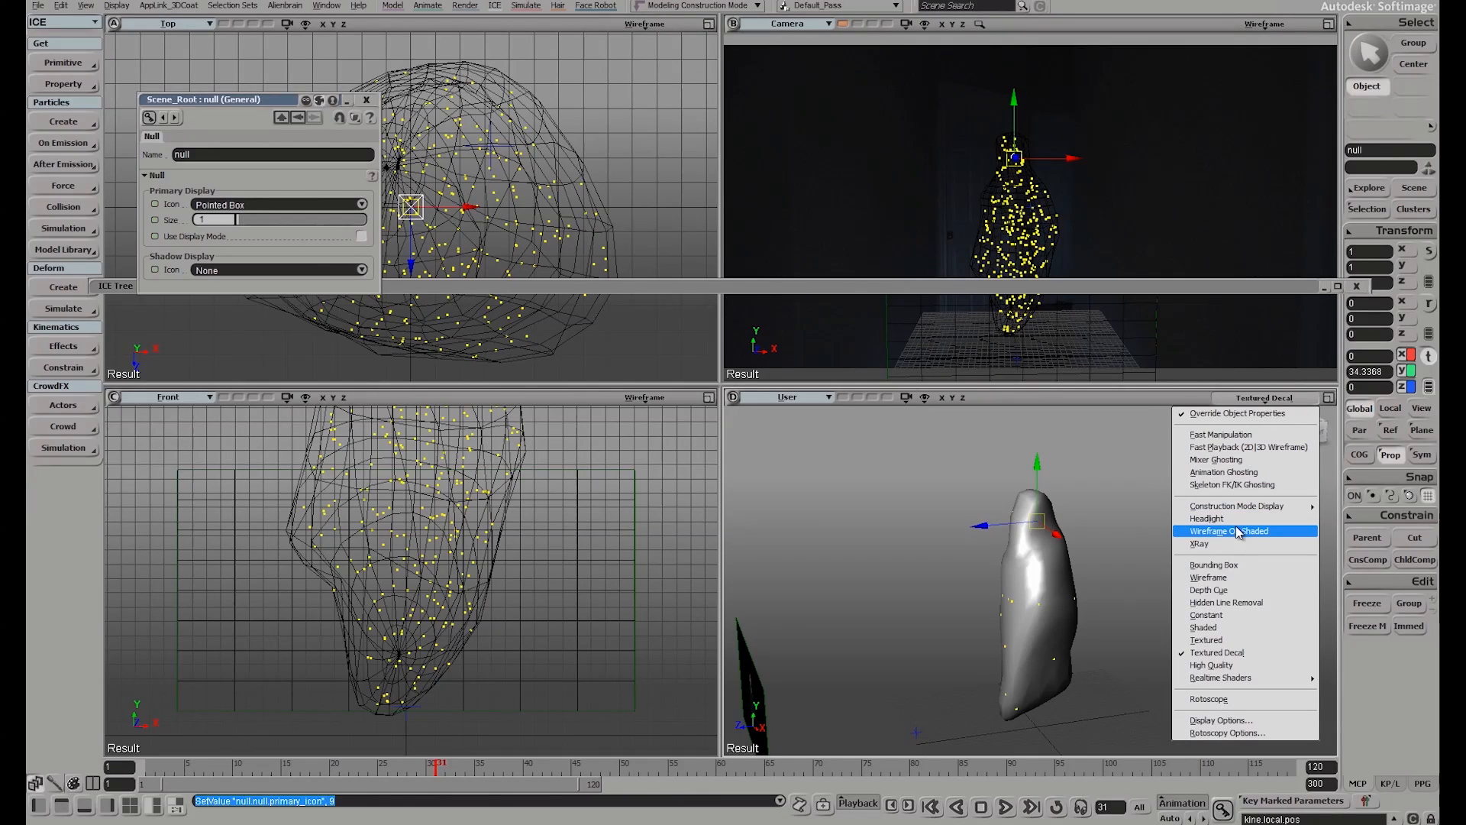
click(1232, 579)
key(f)
scroll(1076, 537, down, 6)
key(space)
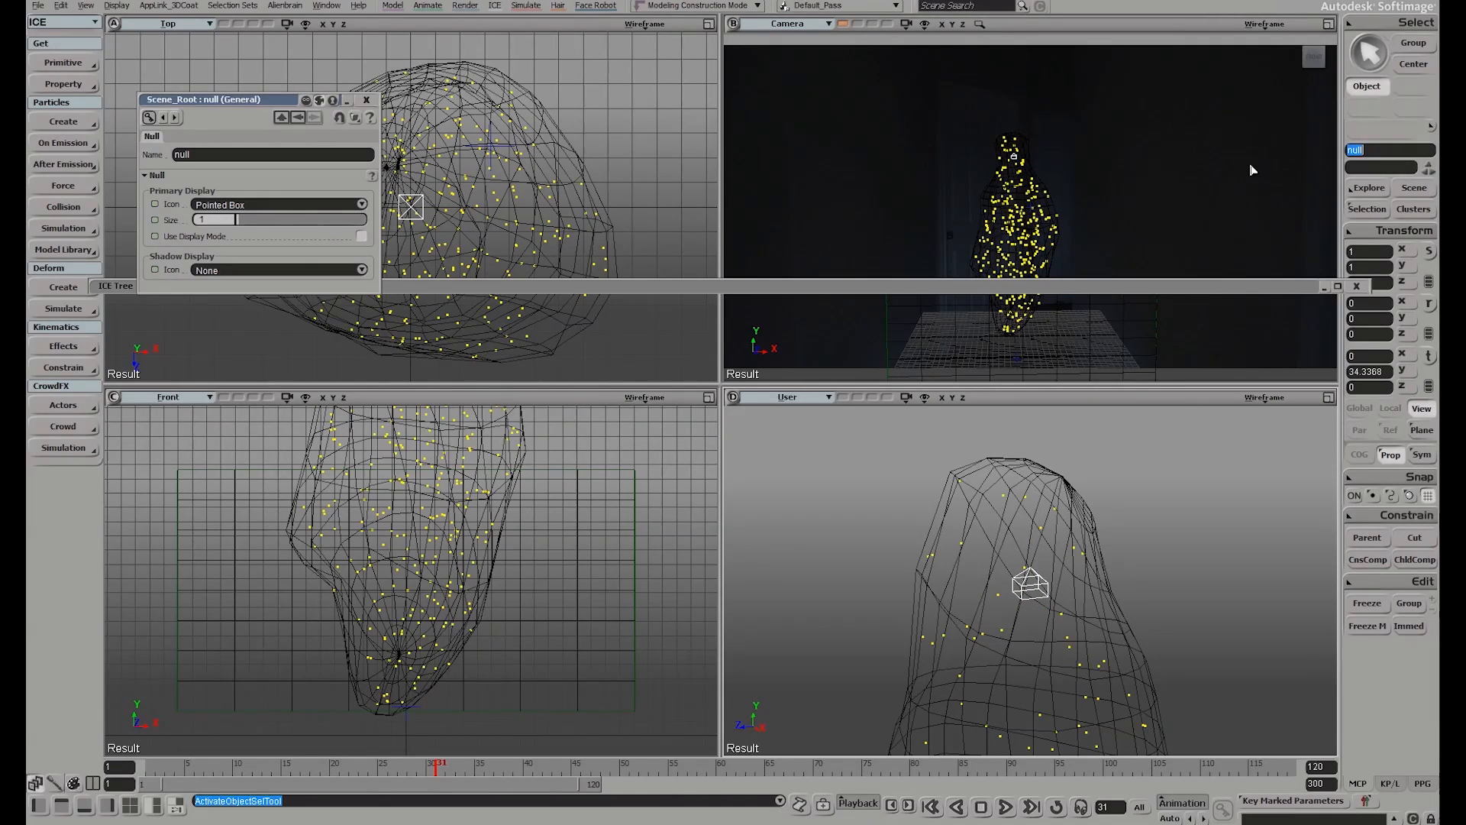
Reselect the null and rename it "Wind"
click(1250, 162)
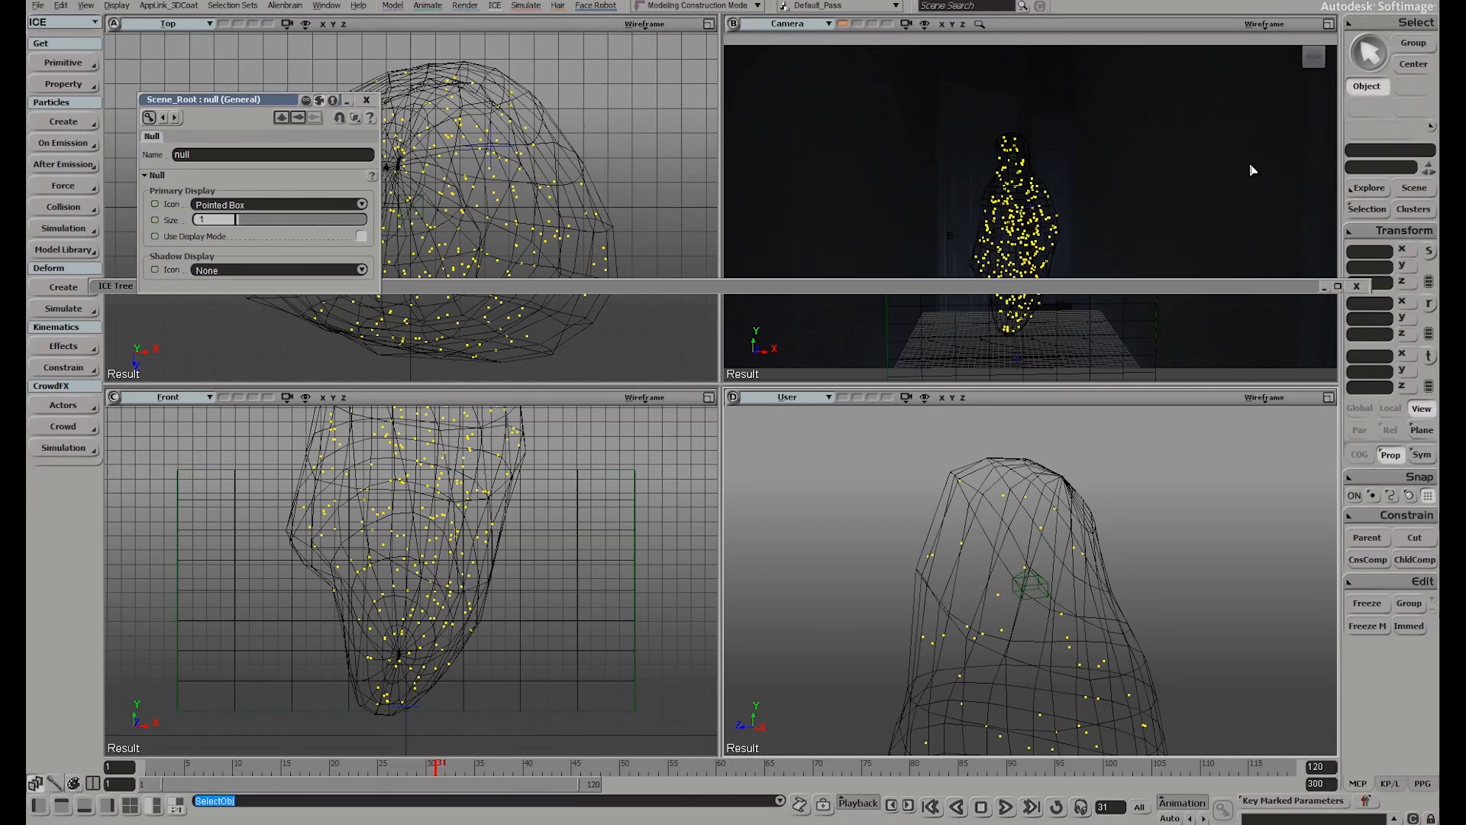
click(1049, 589)
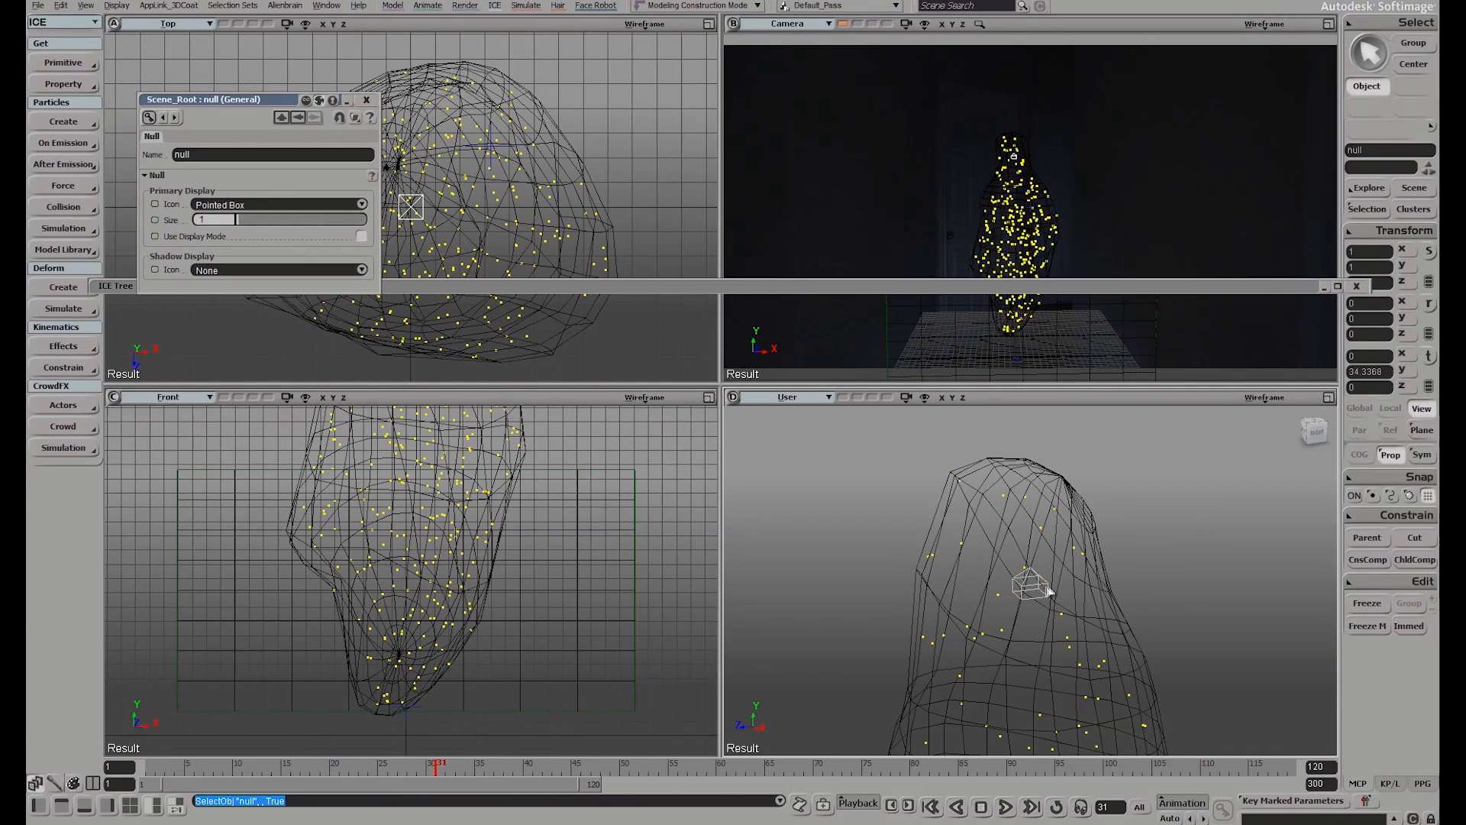
click(228, 156)
text(Wind)
key(Return)
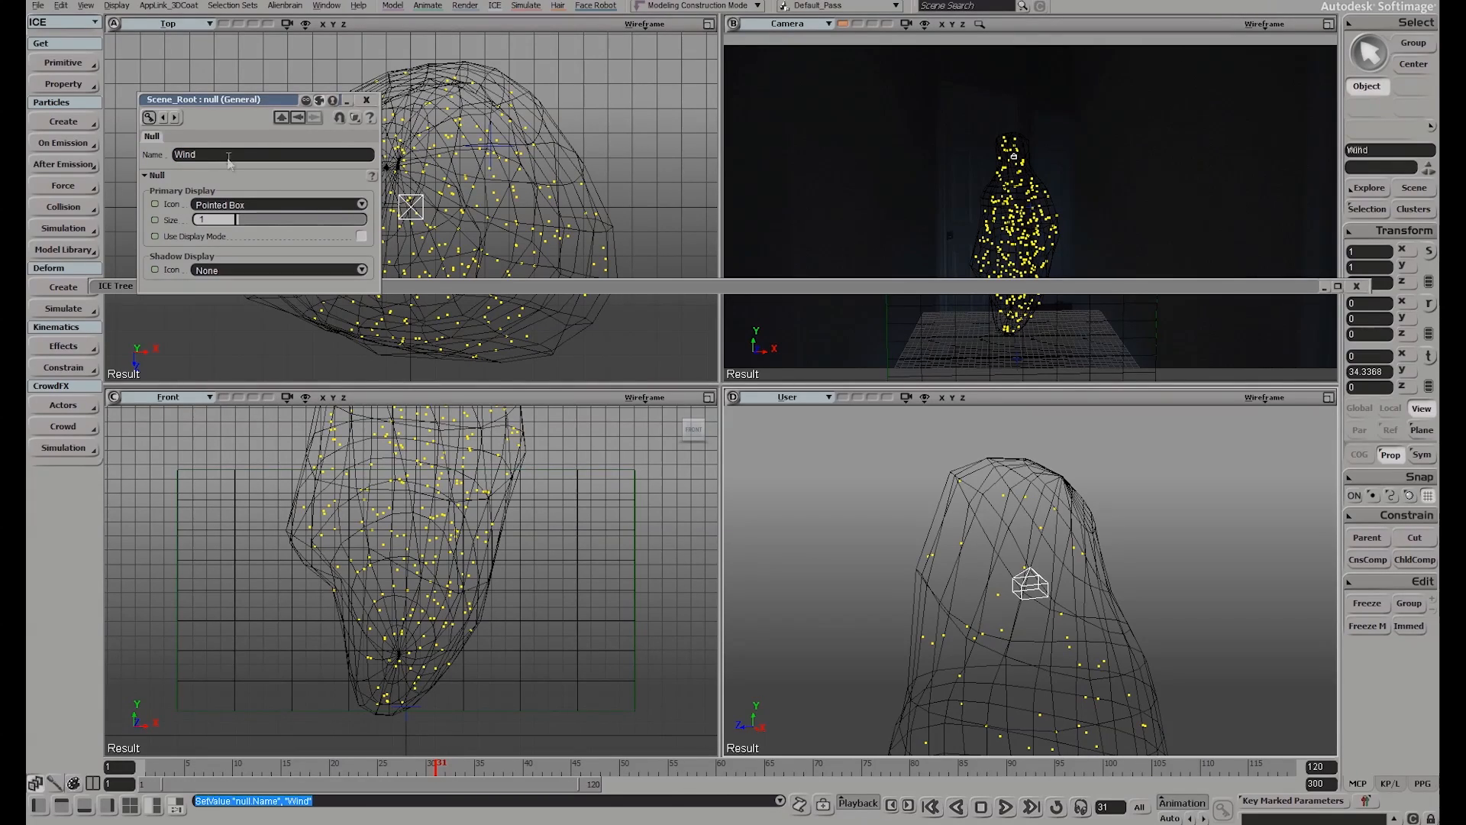
Reopen the ICE Tree and bring the Wind null in as a Get Wind node beside the emFluid4 group
double_click(862, 287)
scroll(699, 439, down, 1)
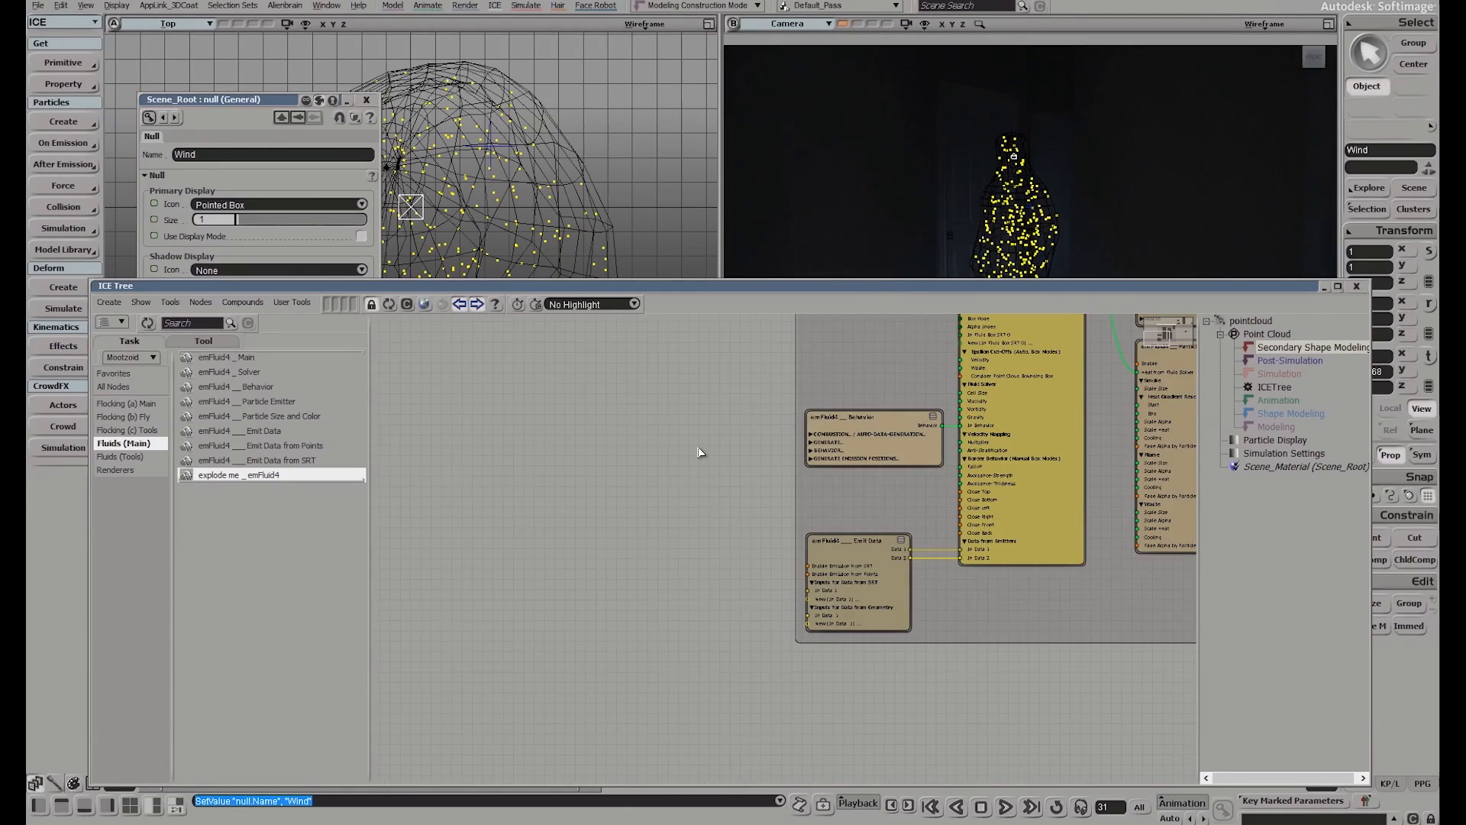
middle_drag(639, 445, 656, 481)
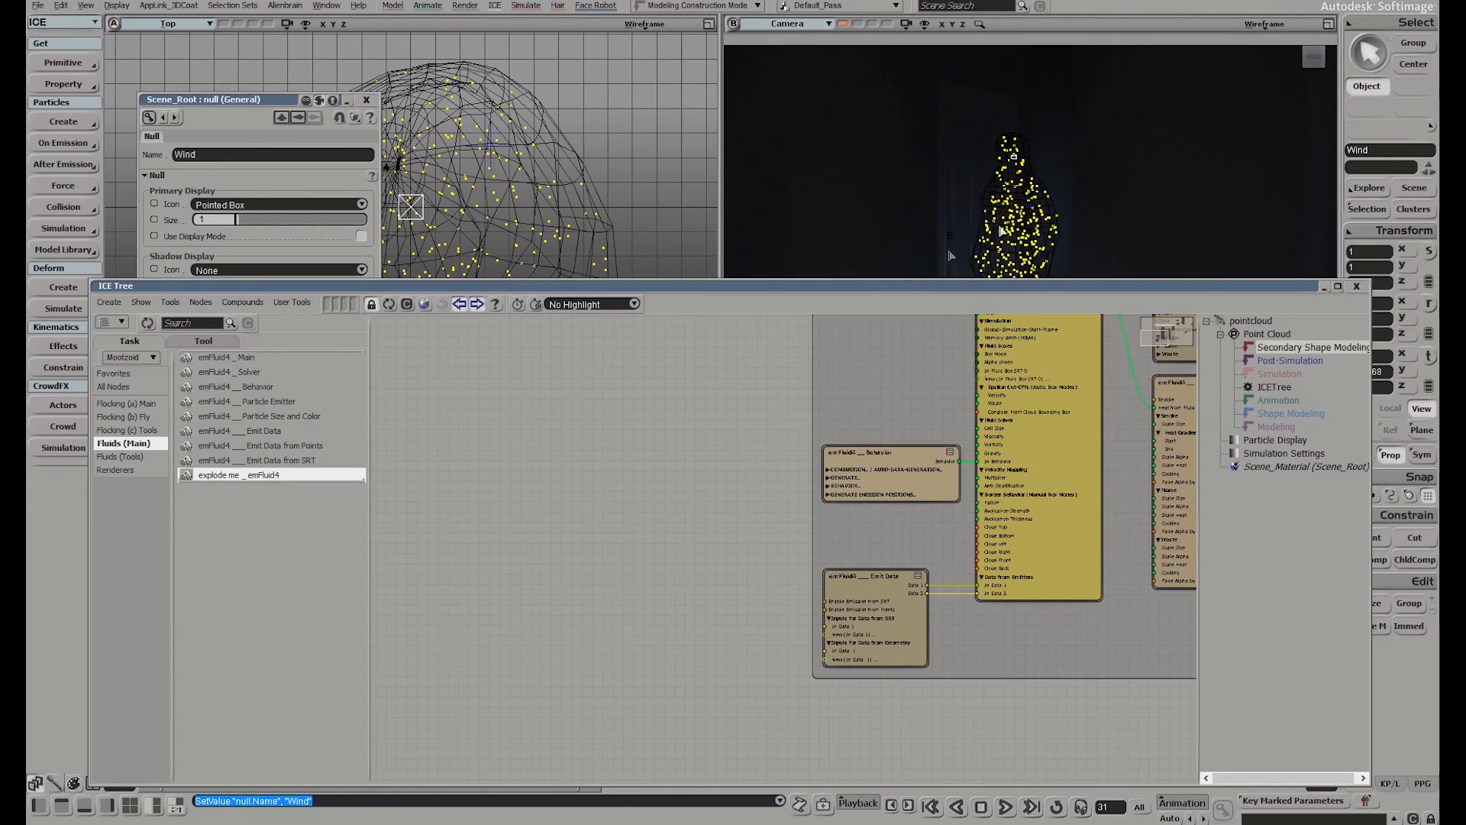
key(Return)
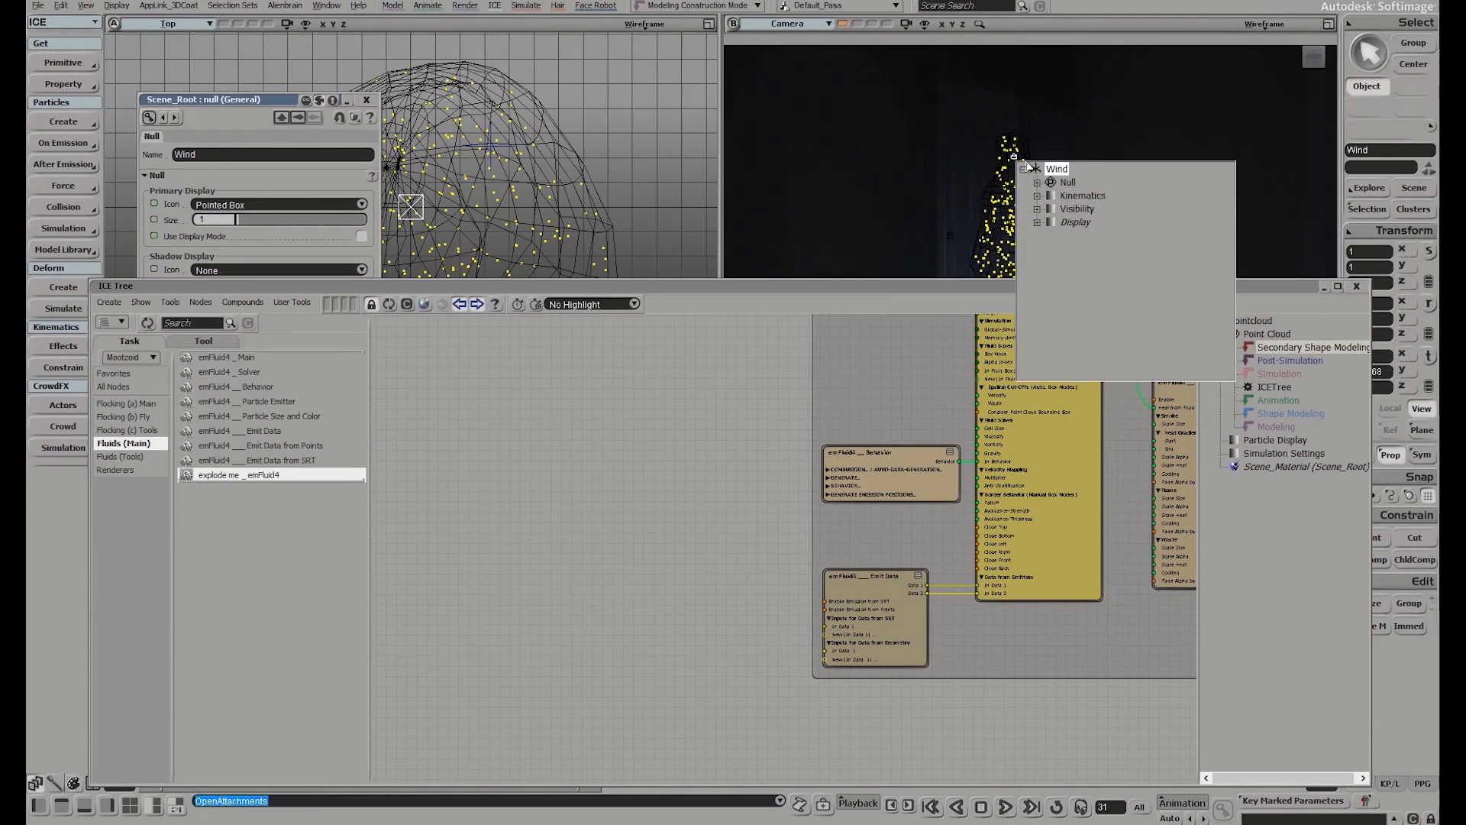
click(1062, 169)
key(Return)
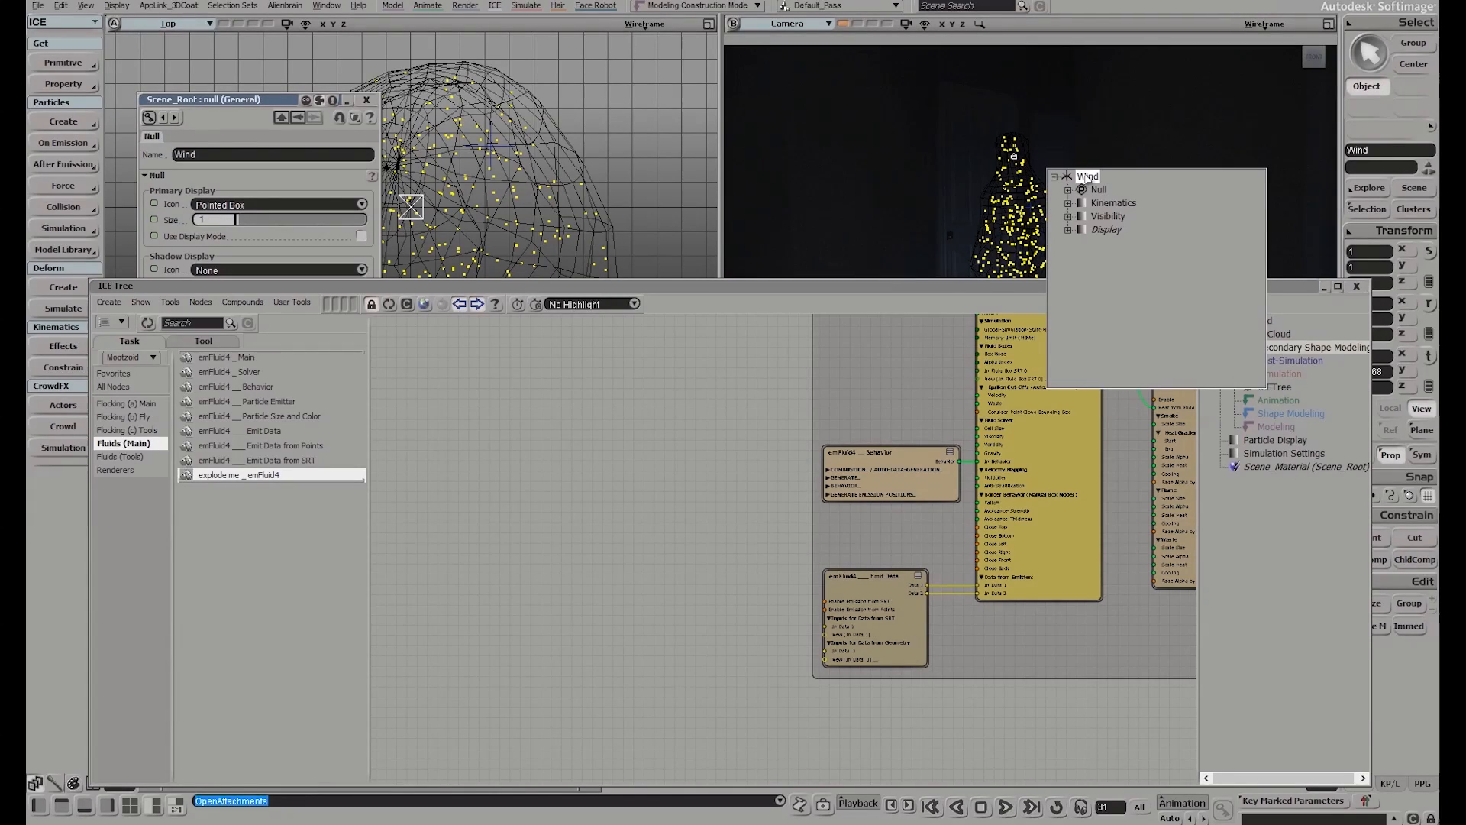
drag(576, 480, 405, 482)
Add an emFluid4 Emit Data from SRT node and connect Get Wind's Out Name to its In Name (Position)
click(725, 568)
drag(285, 460, 509, 535)
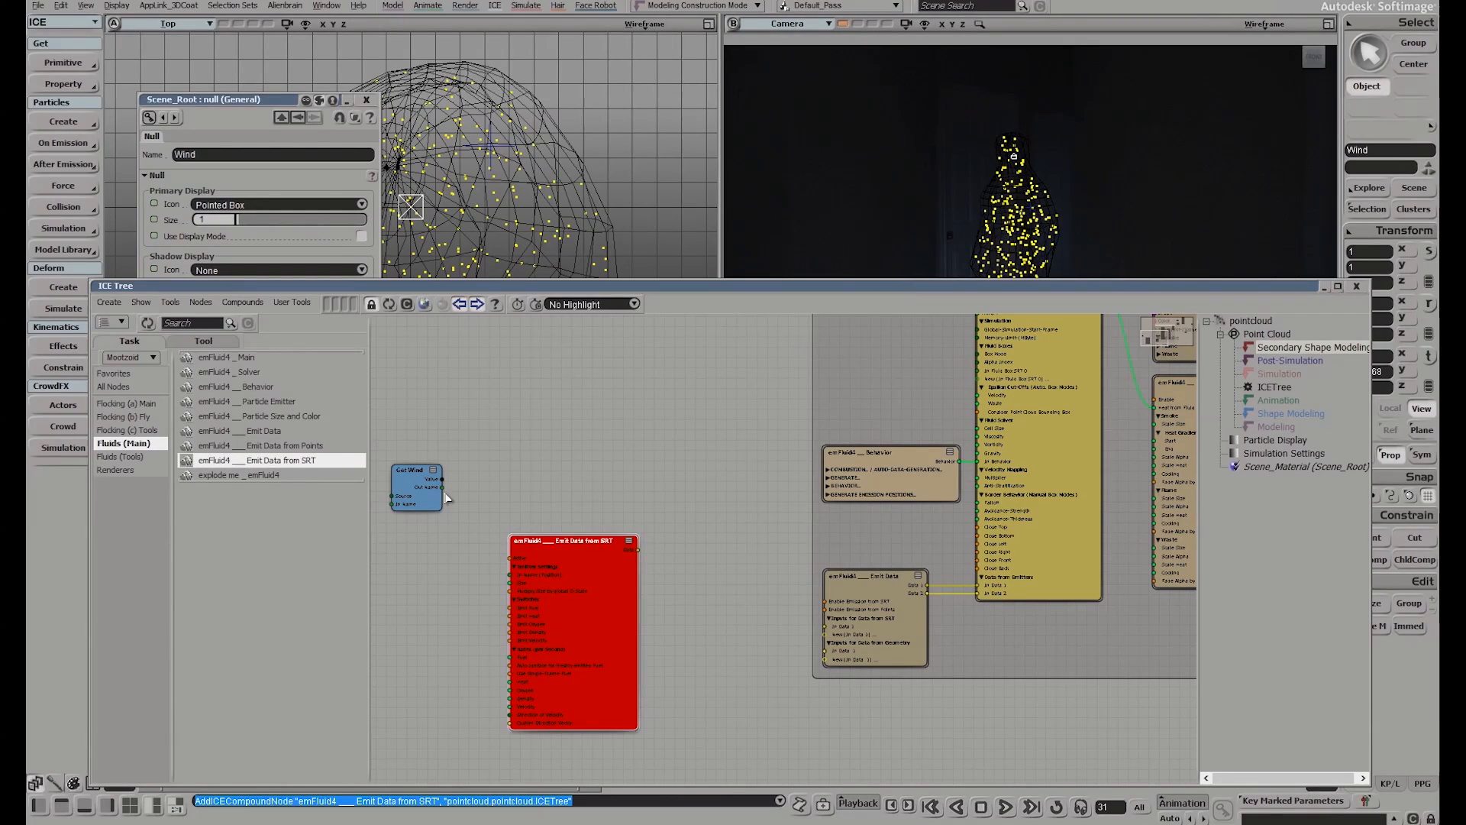
drag(443, 488, 511, 574)
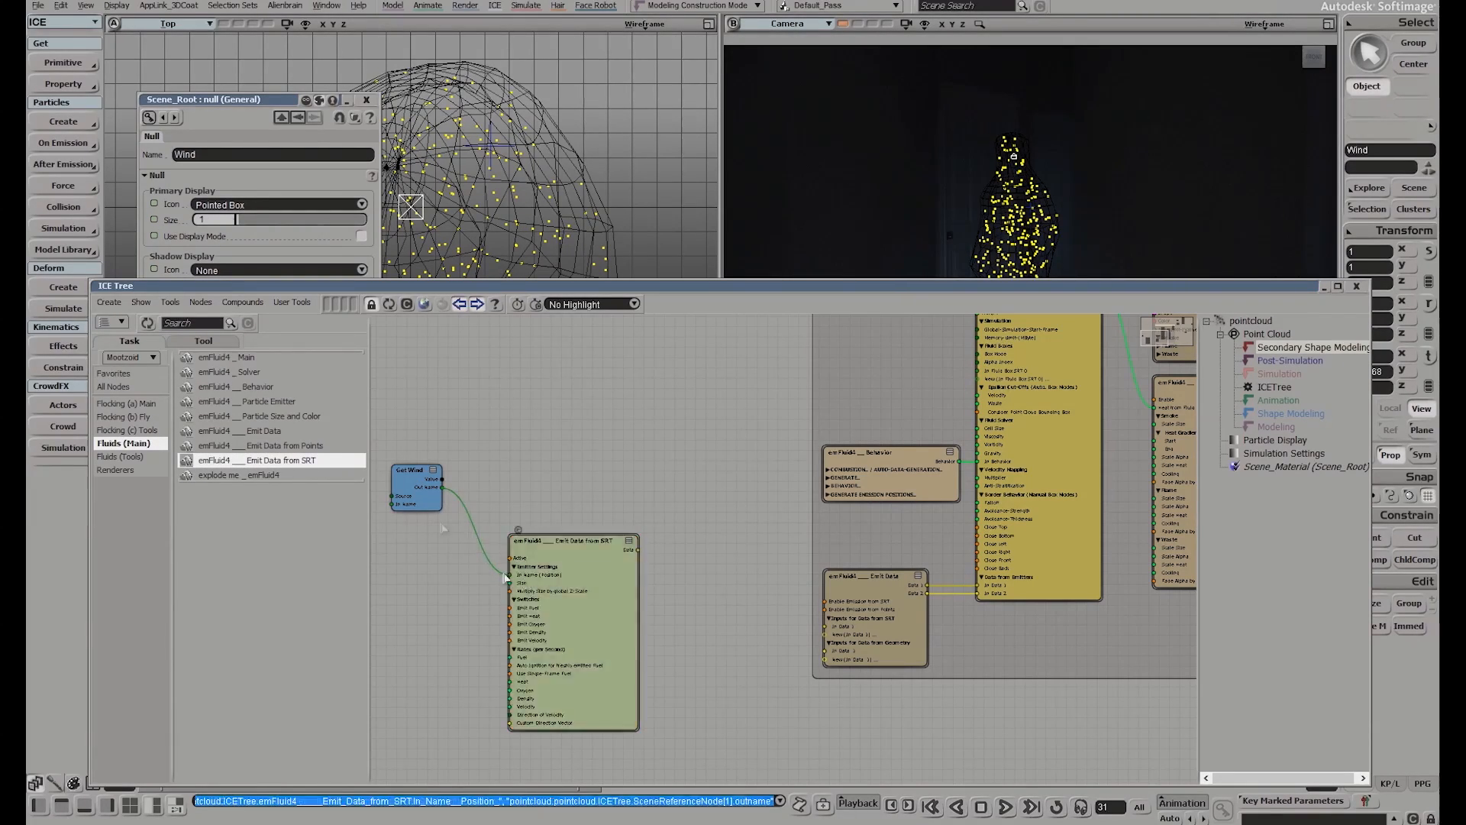
drag(422, 486, 449, 511)
In the Emit Data from SRT properties, disable Emit Fuel and Emit Oxygen and enable Emit Velocity
scroll(533, 550, up, 1)
key(s)
drag(532, 484, 648, 413)
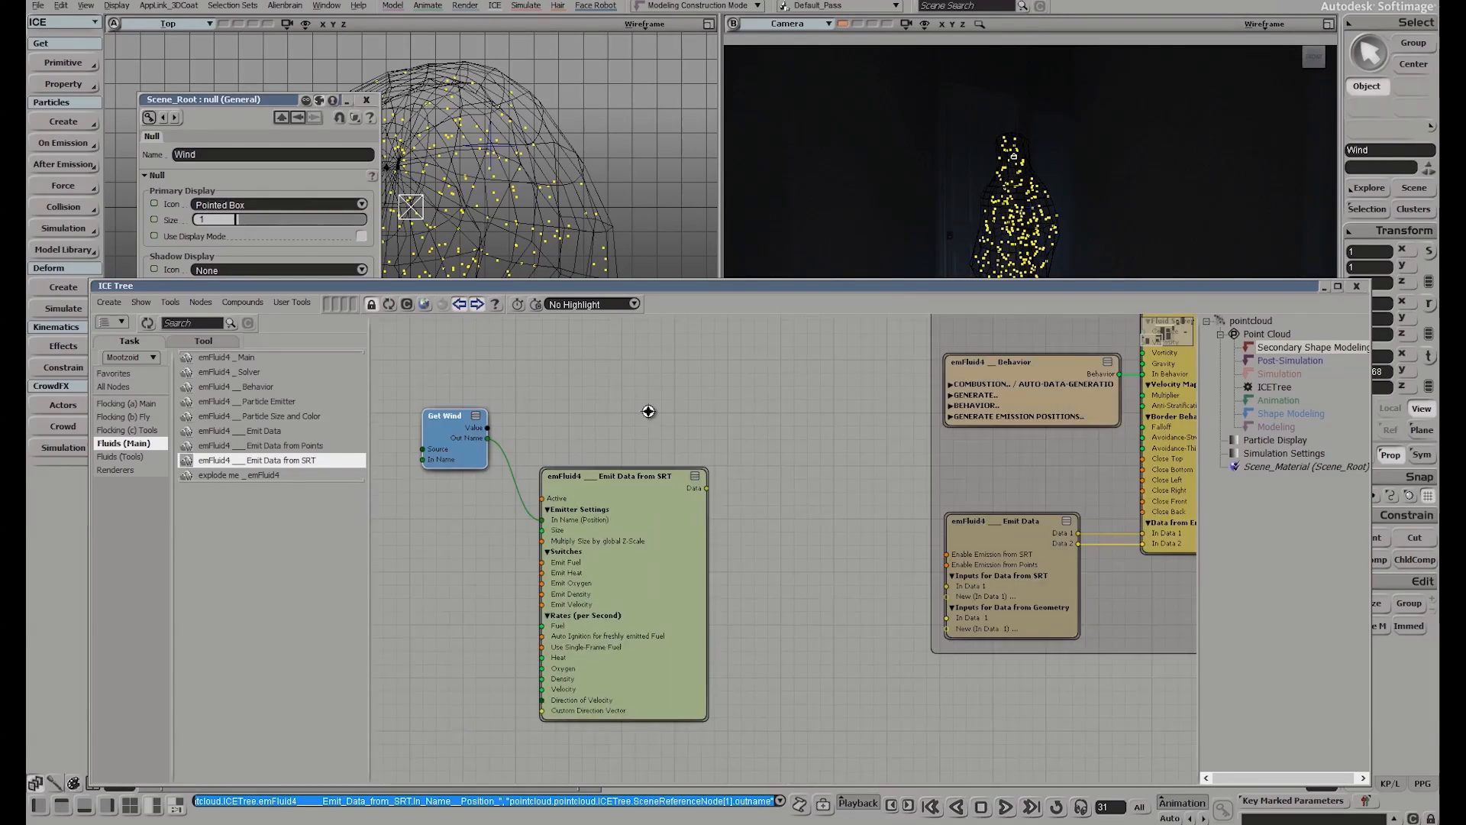
scroll(851, 548, up, 1)
drag(625, 487, 649, 447)
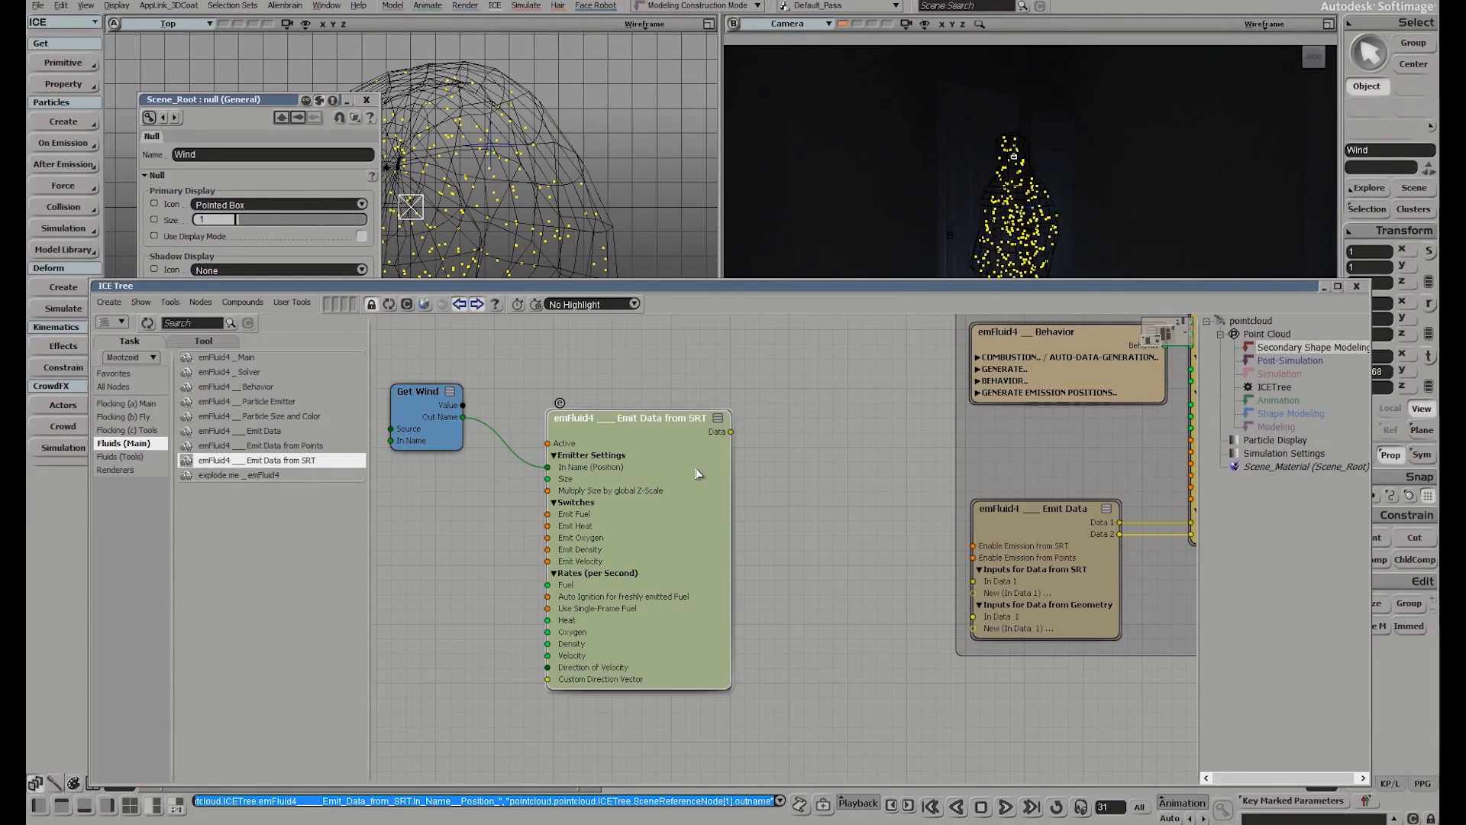
double_click(696, 473)
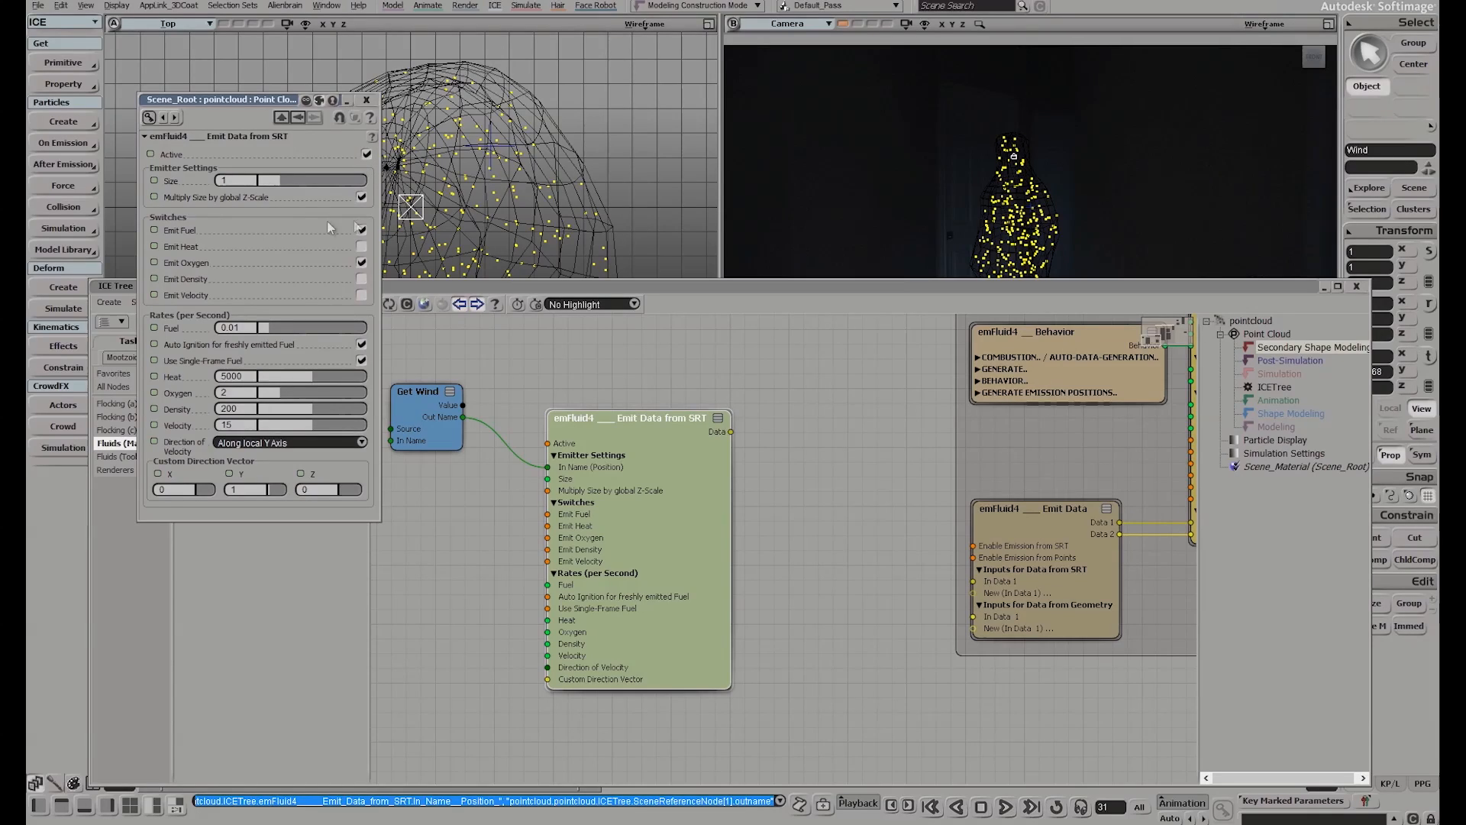
click(363, 231)
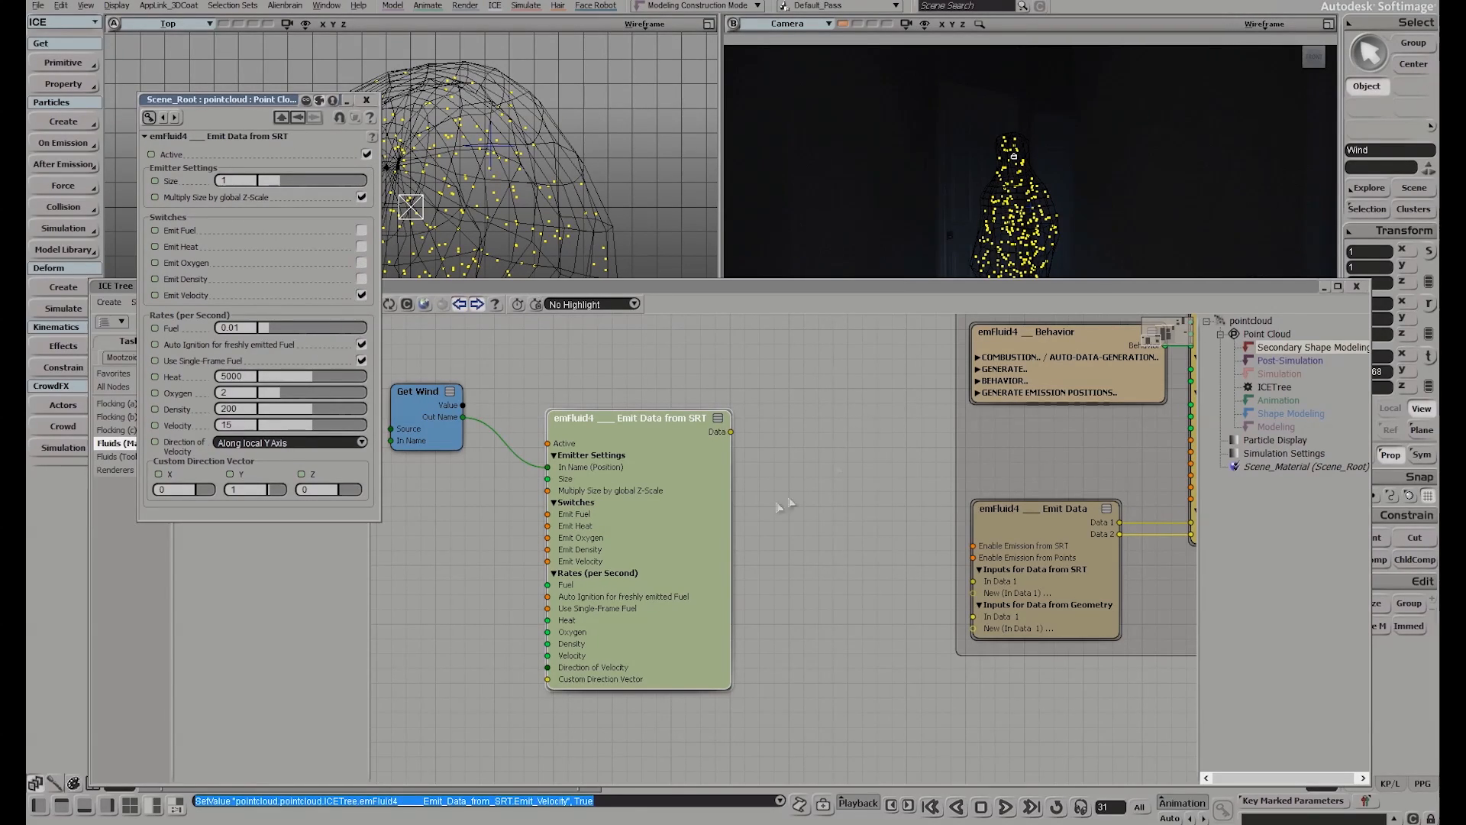
Connect the Emit Data from SRT node's Data output to In Data 1 under Inputs for Data from SRT on the Emit Data node
drag(736, 437, 805, 527)
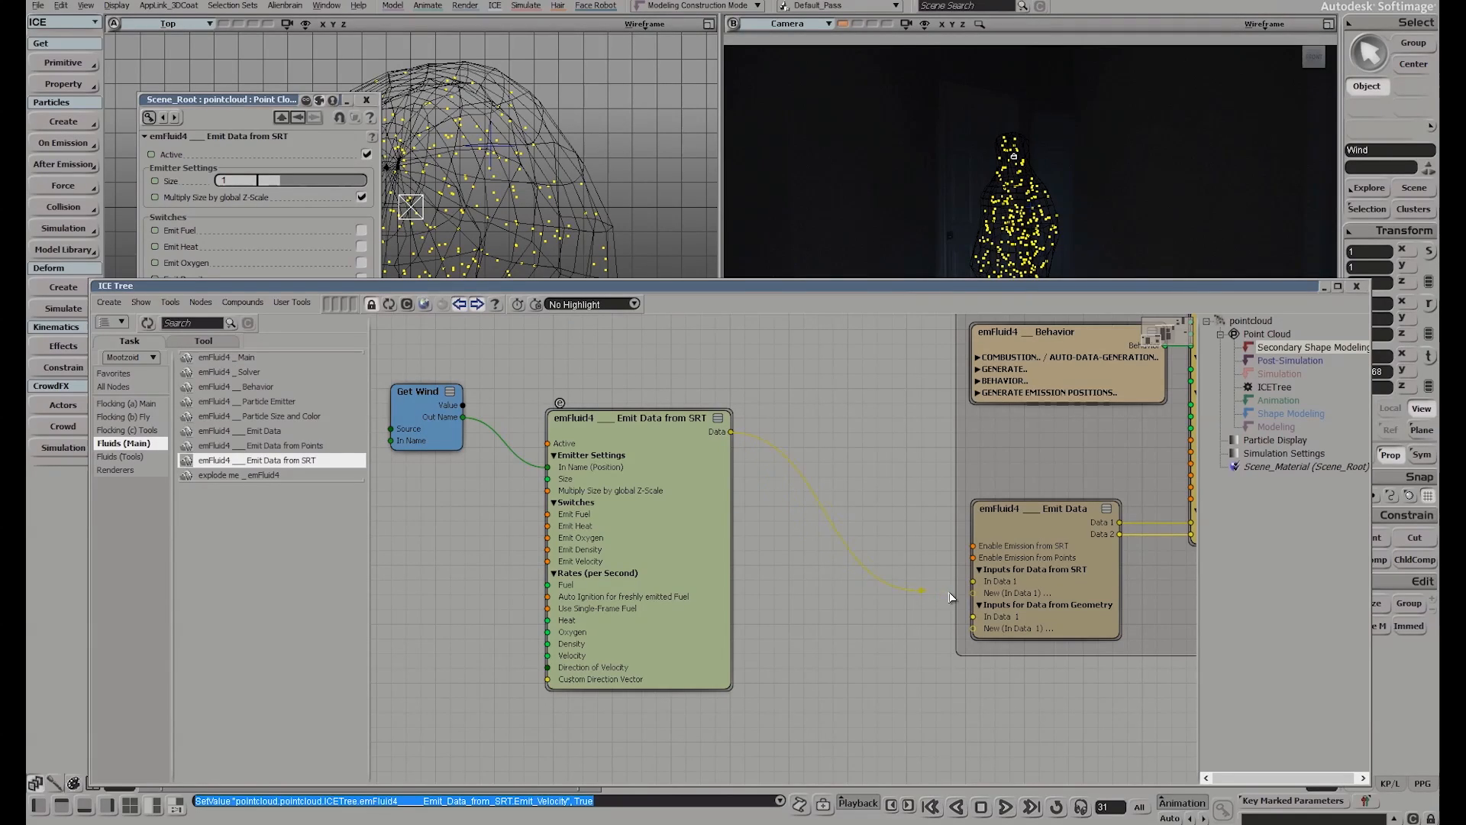
drag(993, 590, 991, 585)
middle_drag(916, 442, 833, 439)
drag(607, 515, 731, 510)
middle_drag(408, 406, 542, 418)
drag(482, 407, 623, 443)
middle_drag(1180, 630, 991, 609)
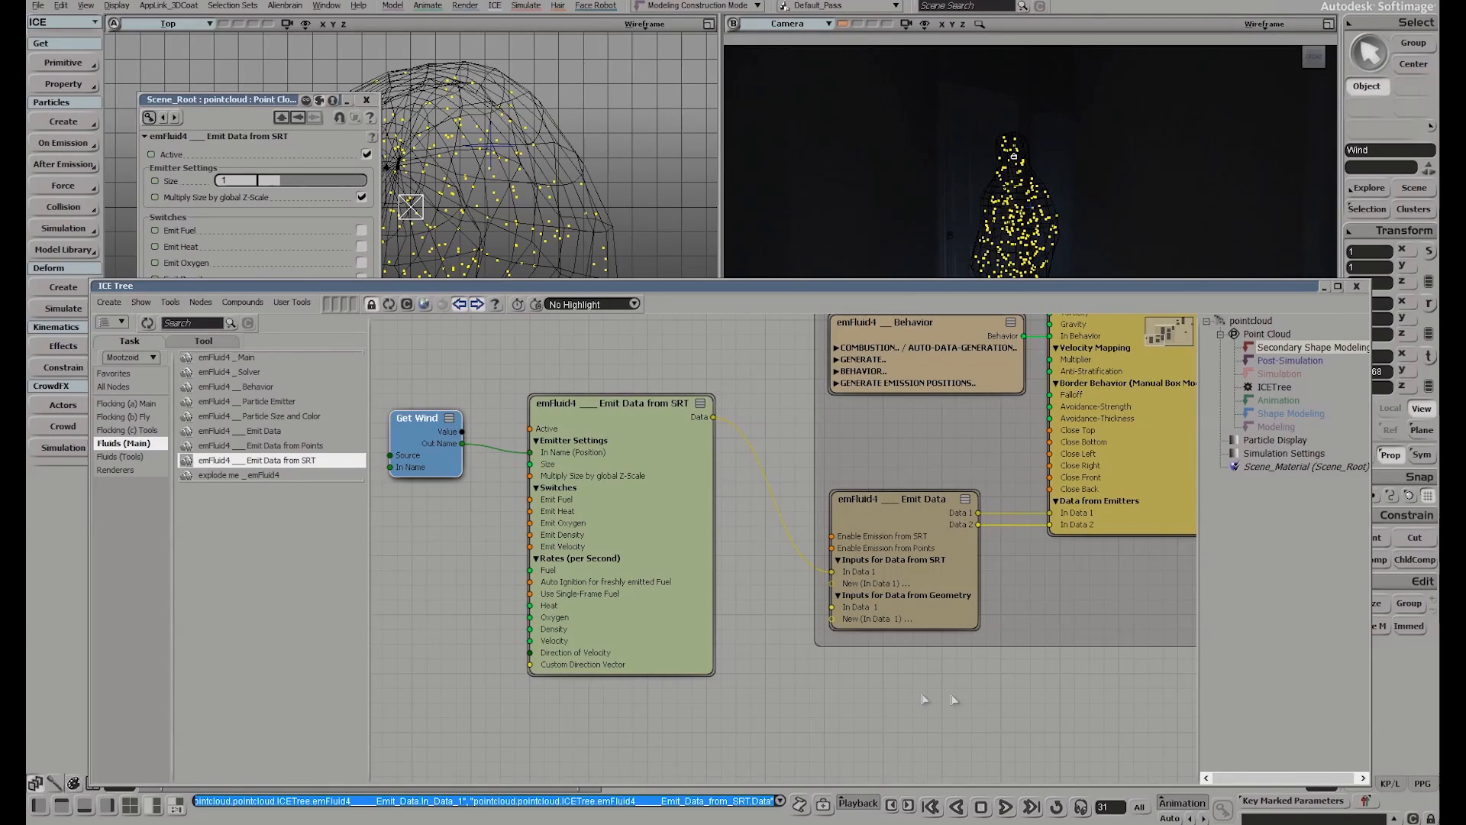
Play the simulation briefly from the start to check the wind emitter, and collapse the ICE Tree window
click(1013, 810)
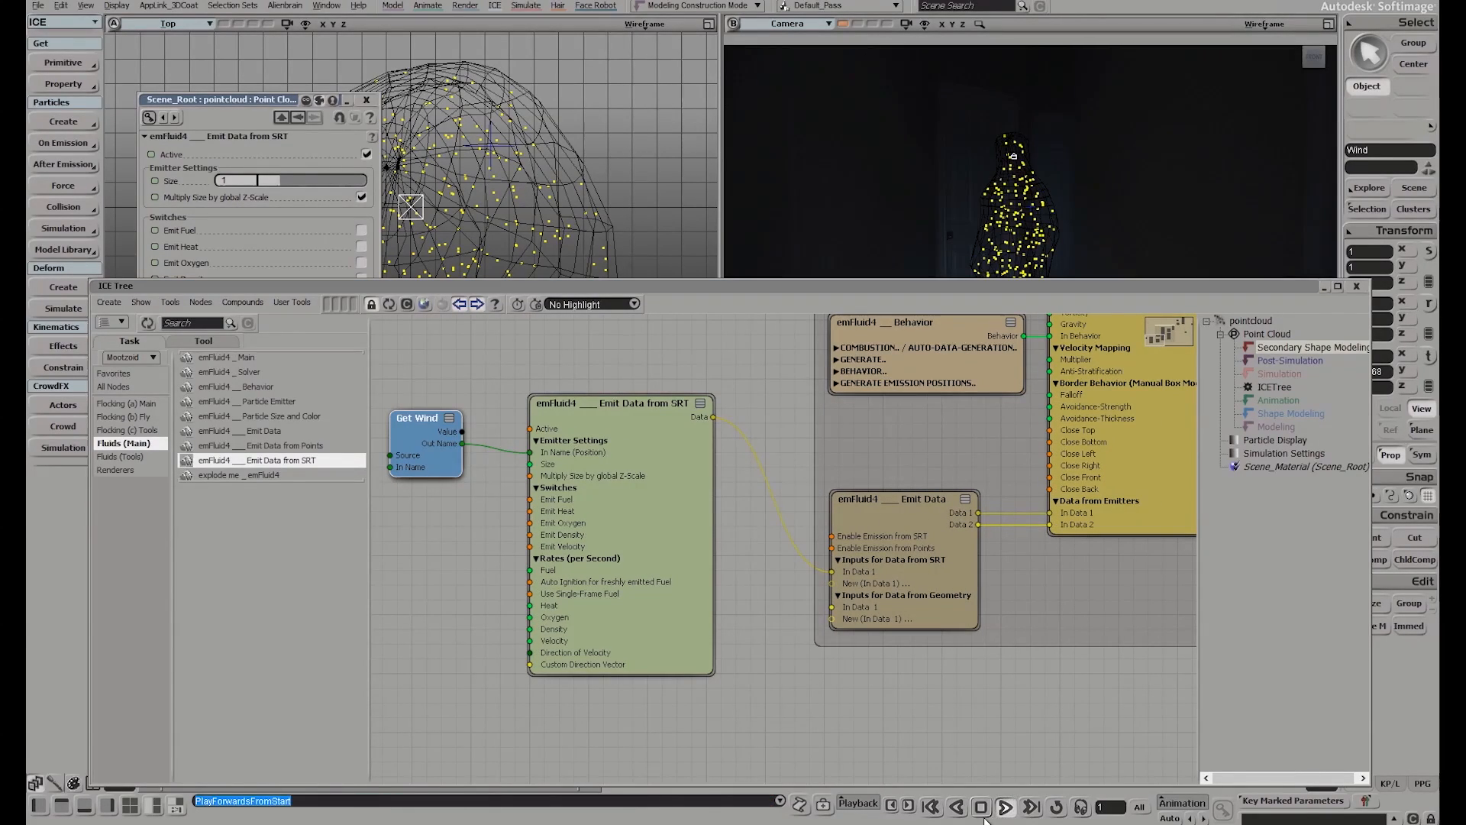
click(981, 808)
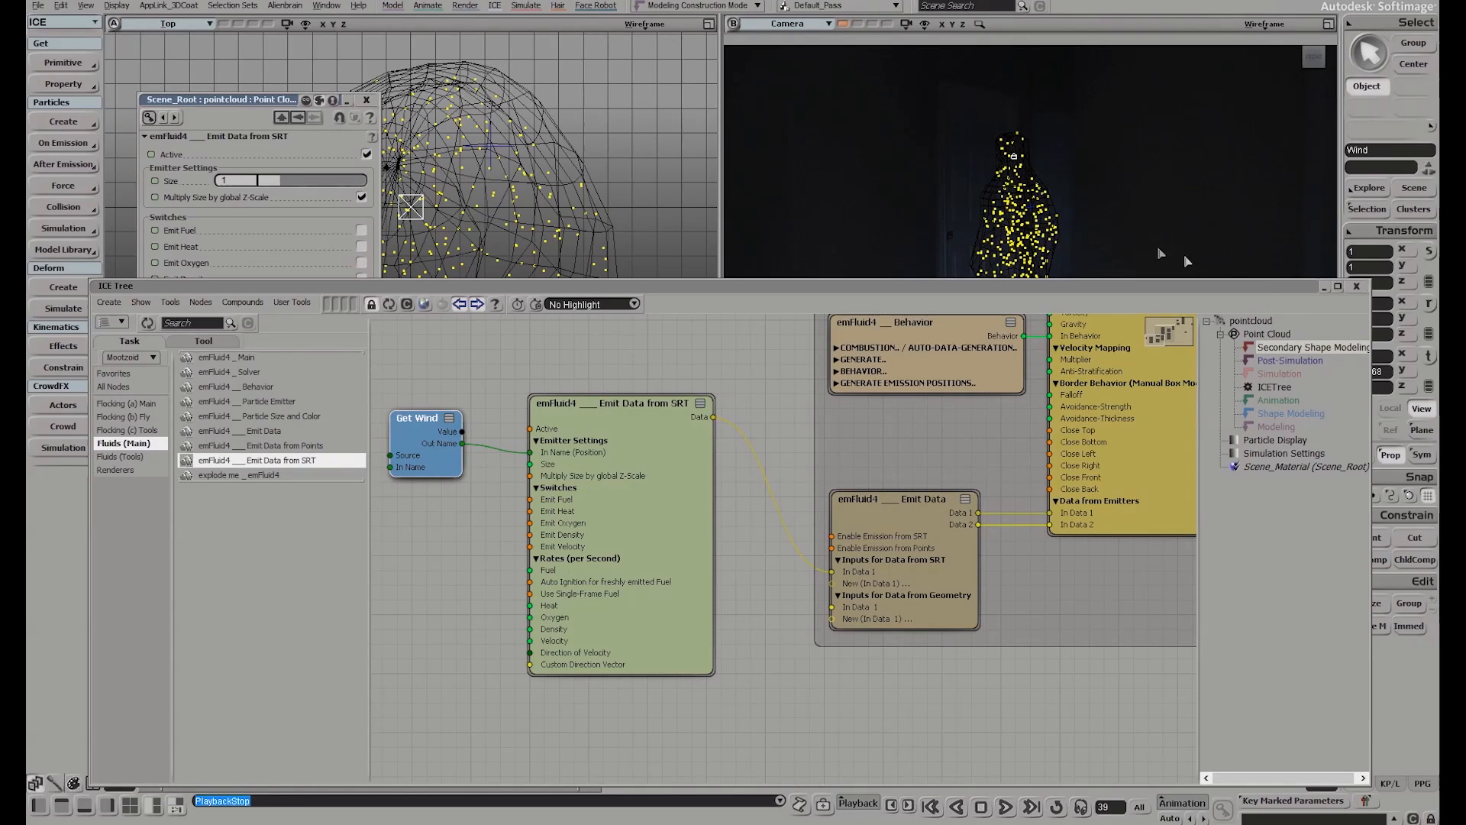
double_click(1253, 286)
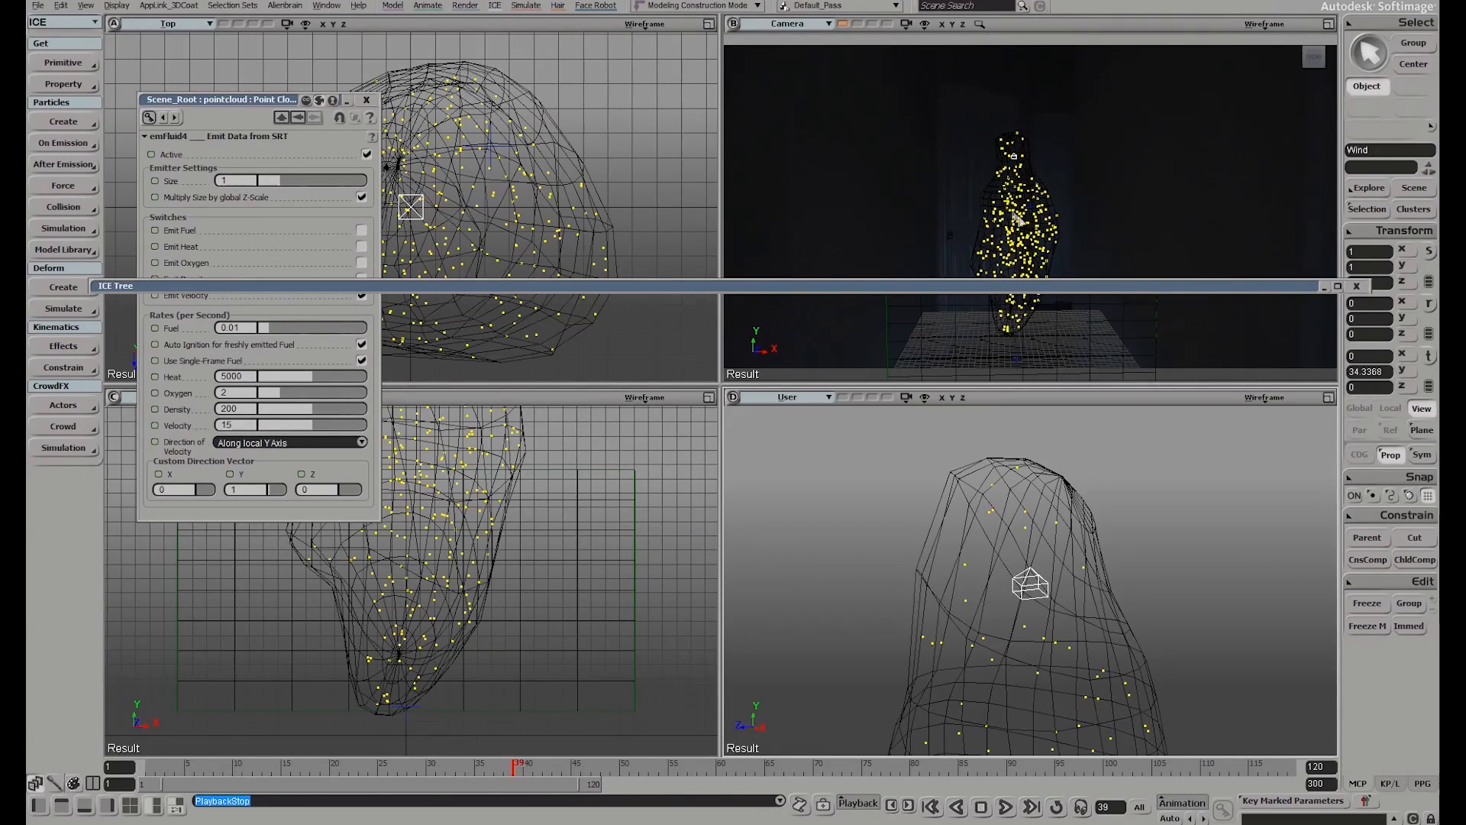
Maximize the Camera view, deselect everything and play the simulation over the footage, moving the collapsed ICE Tree clear of the mesh
key(F12)
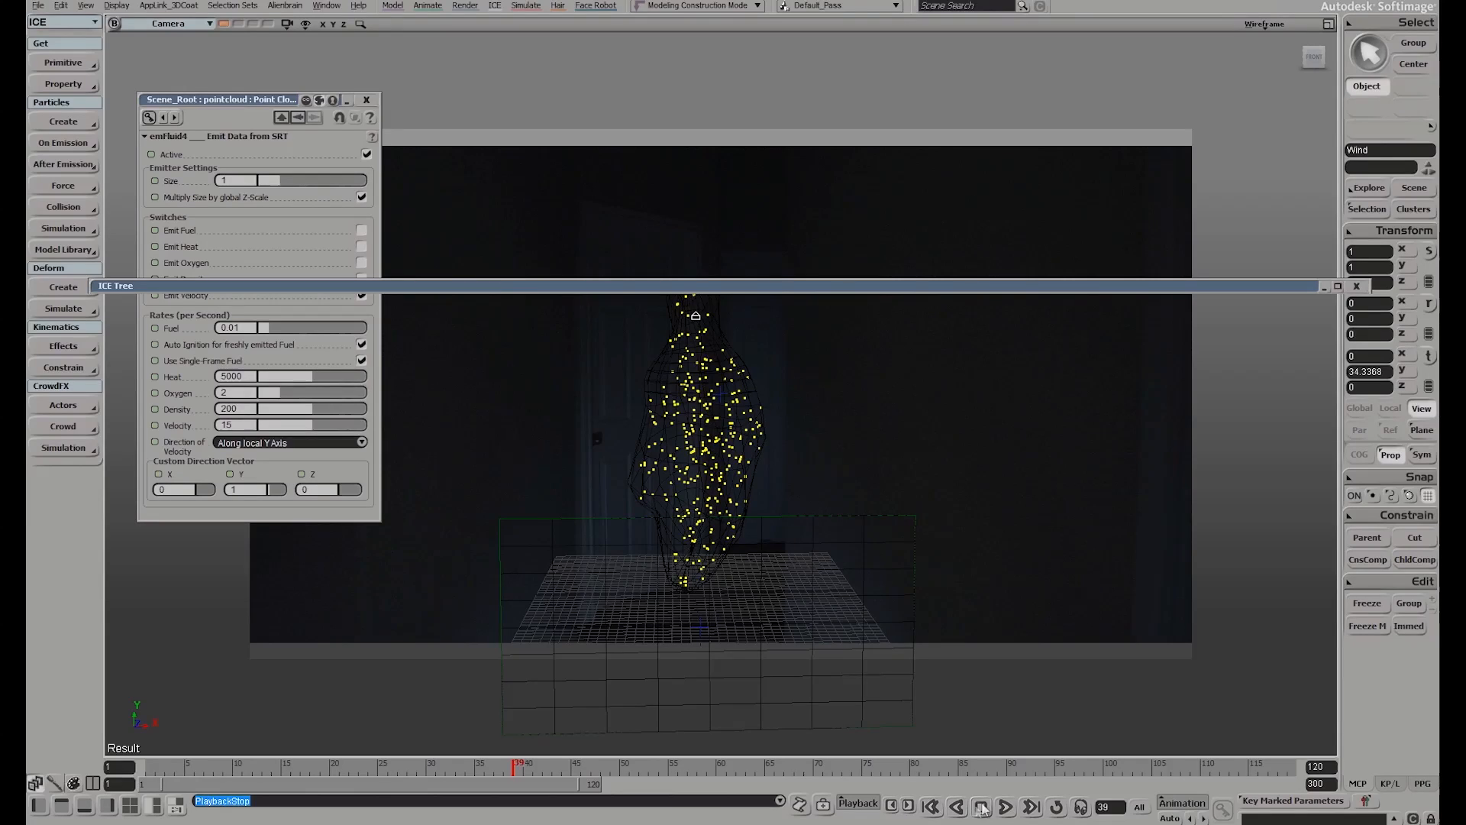
click(1006, 807)
click(846, 237)
drag(864, 288, 867, 196)
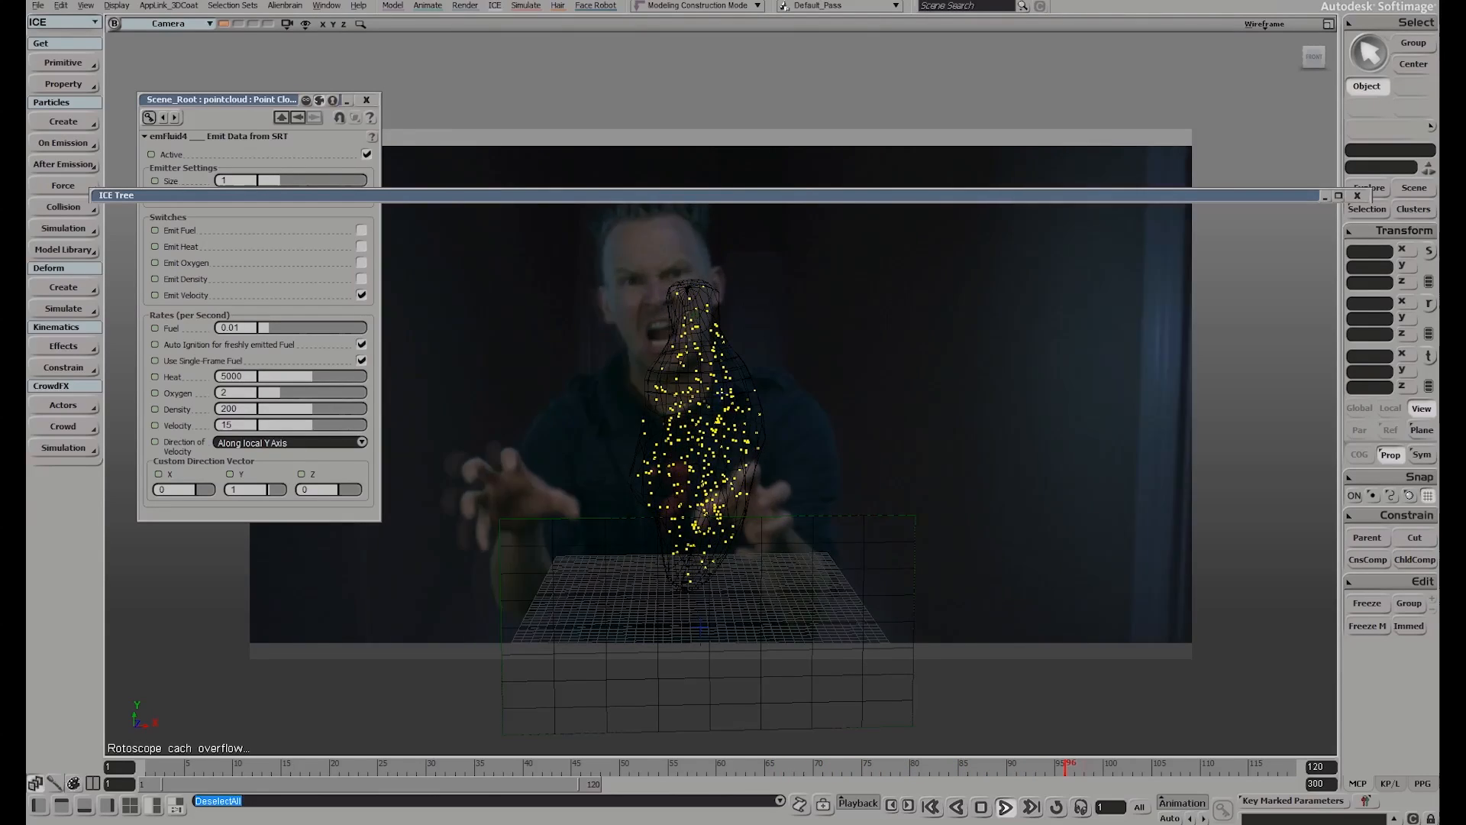
click(981, 807)
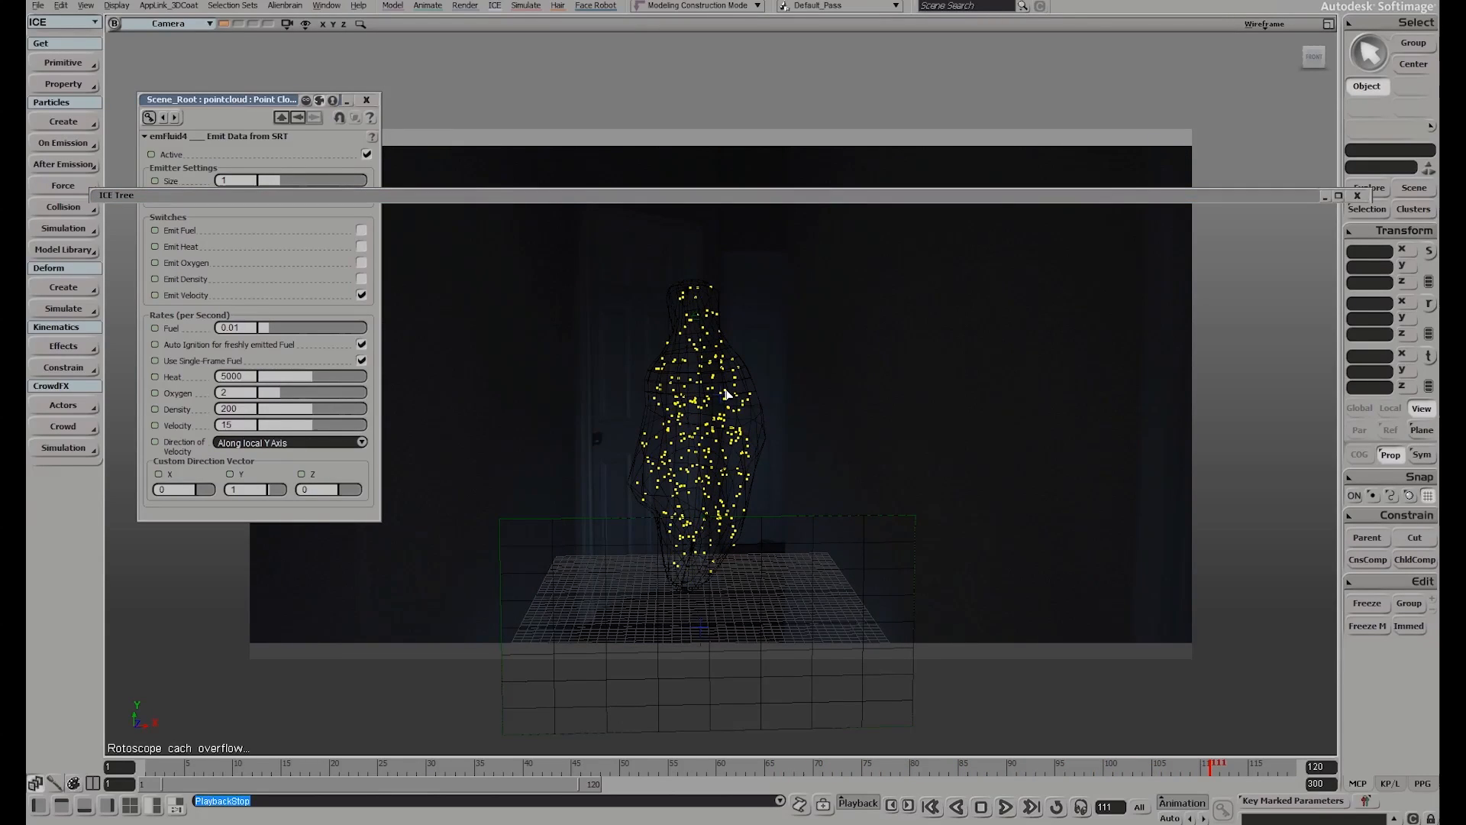
Hide the man's rough body mesh and return the playback to the first frame
click(701, 324)
key(h)
click(929, 807)
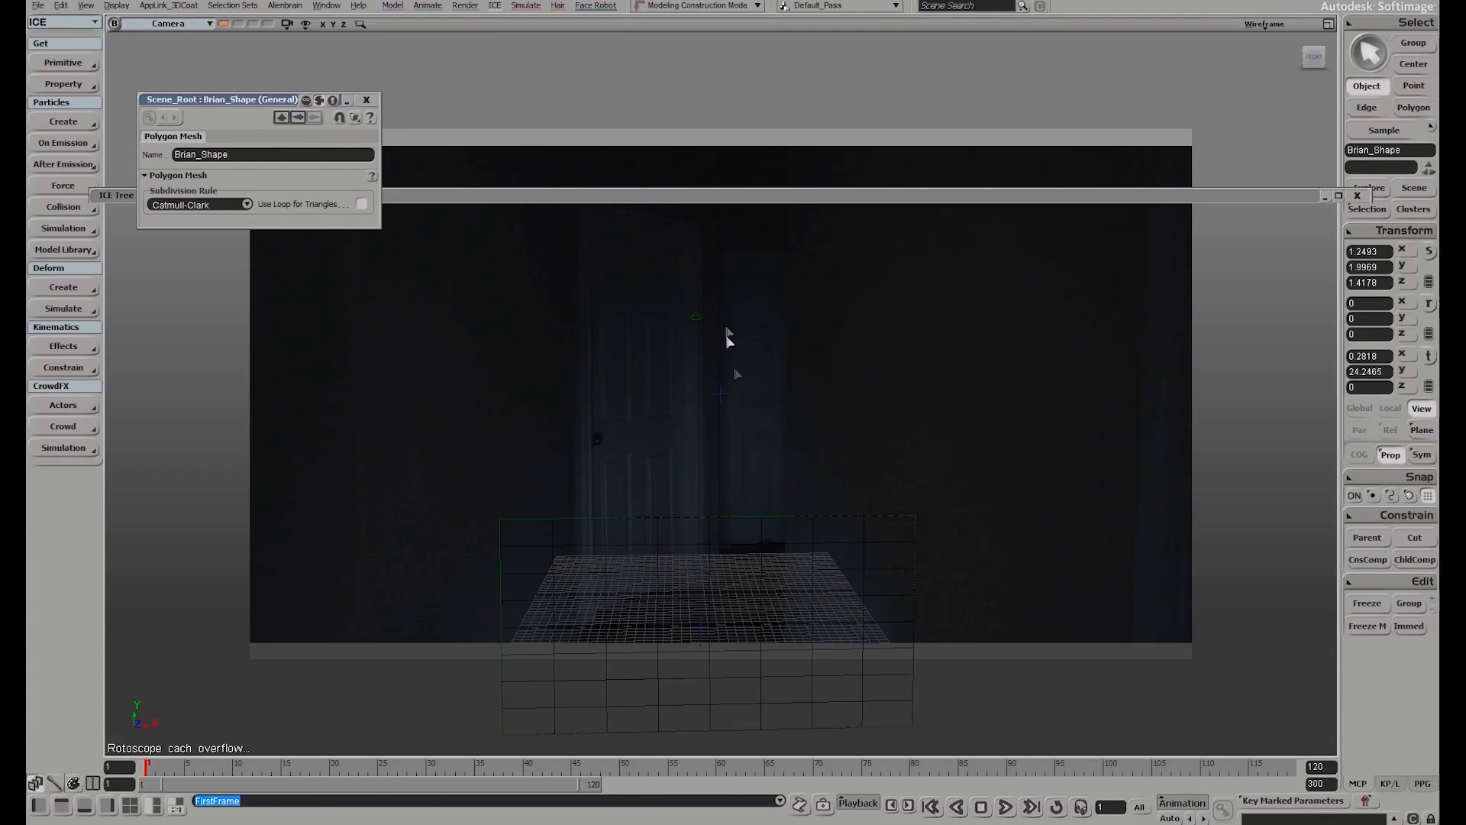
Select the Wind null and scale it up uniformly to about 4.62
click(696, 320)
key(x)
drag(696, 320, 1146, 319)
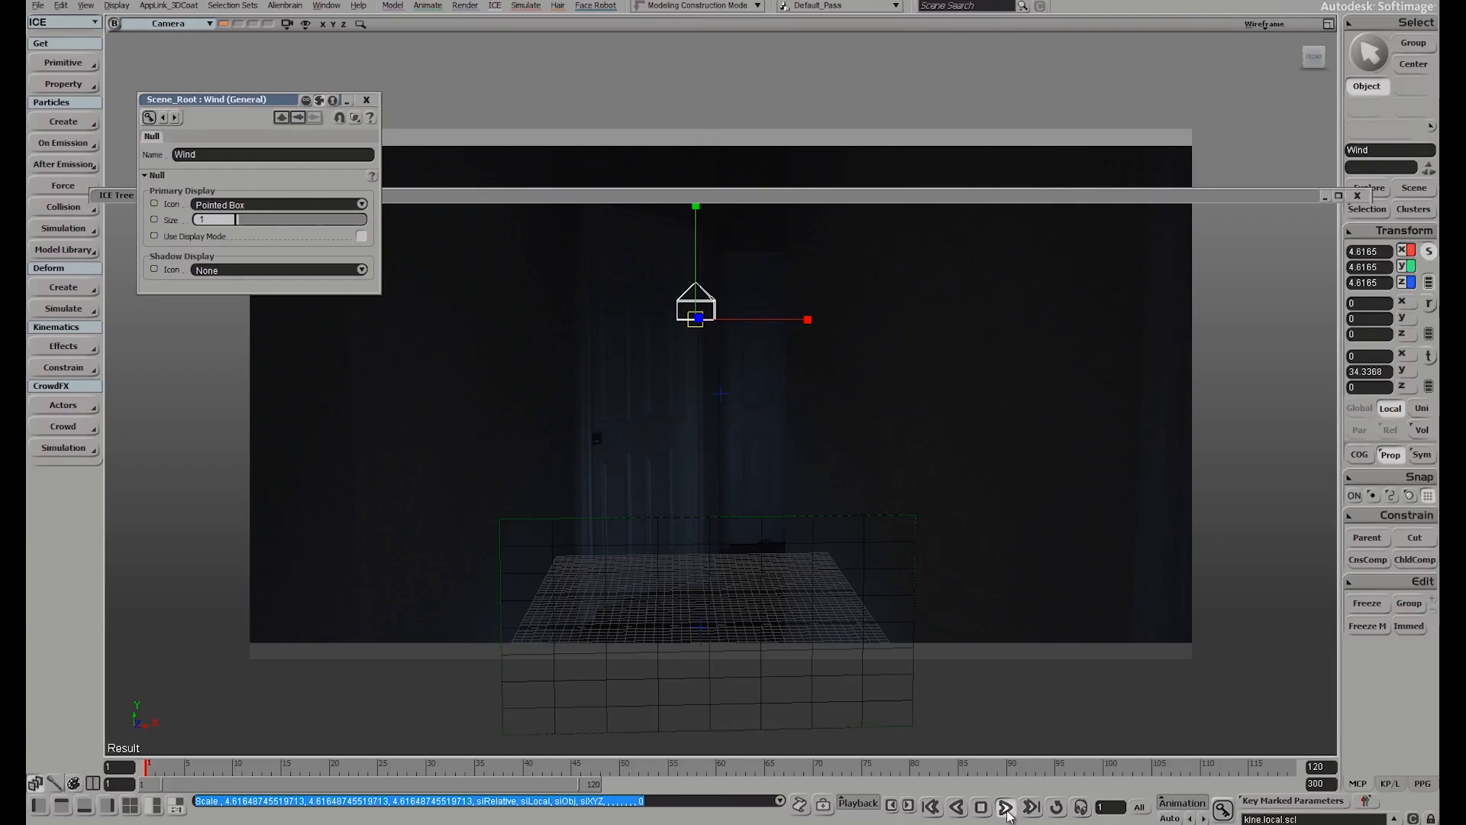
Play the simulation and lower the Wind null to about Y 19.76 during playback, finishing back at the first frame
click(1006, 808)
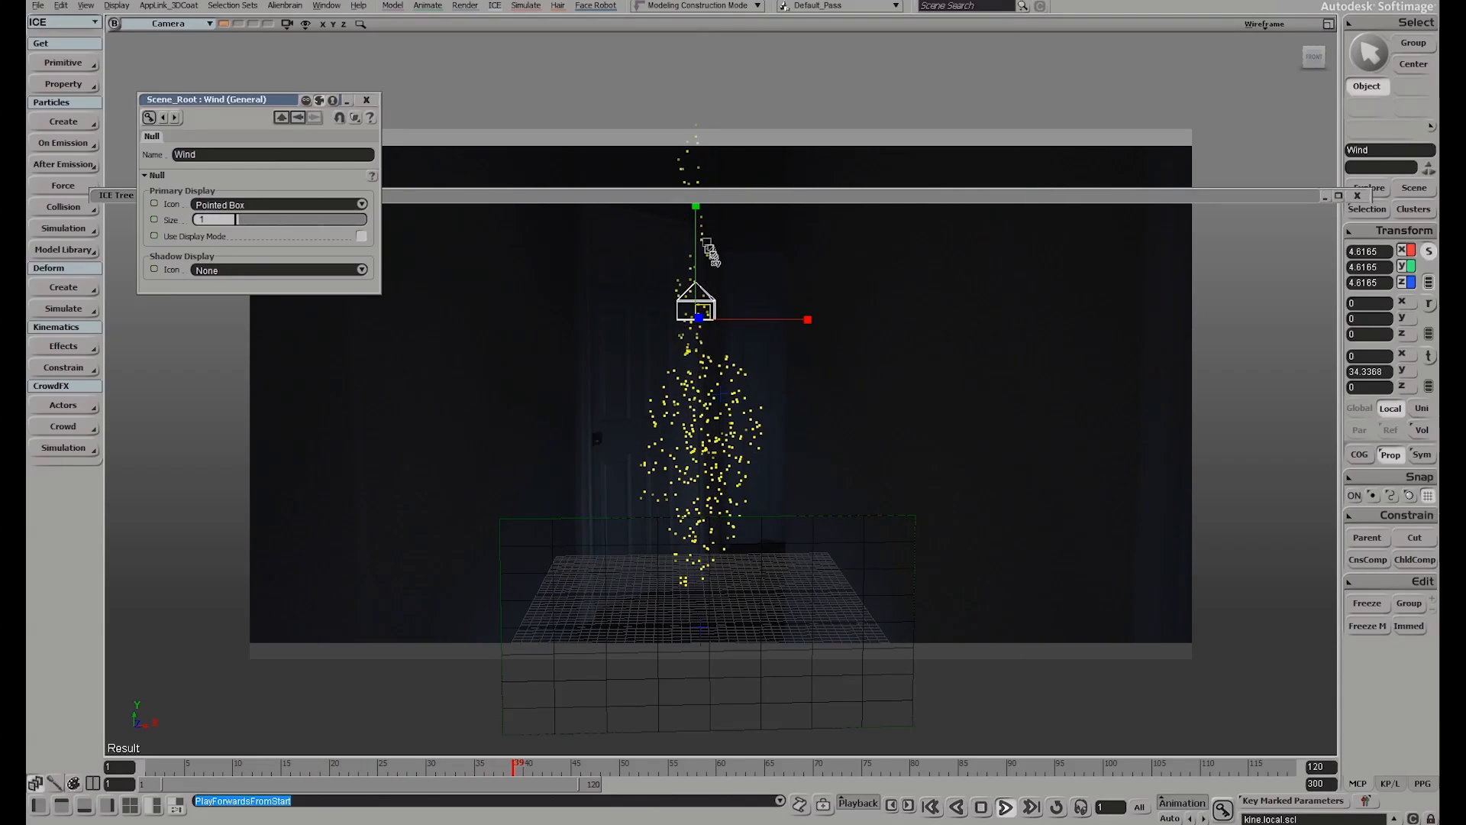
key(v)
drag(710, 264, 750, 359)
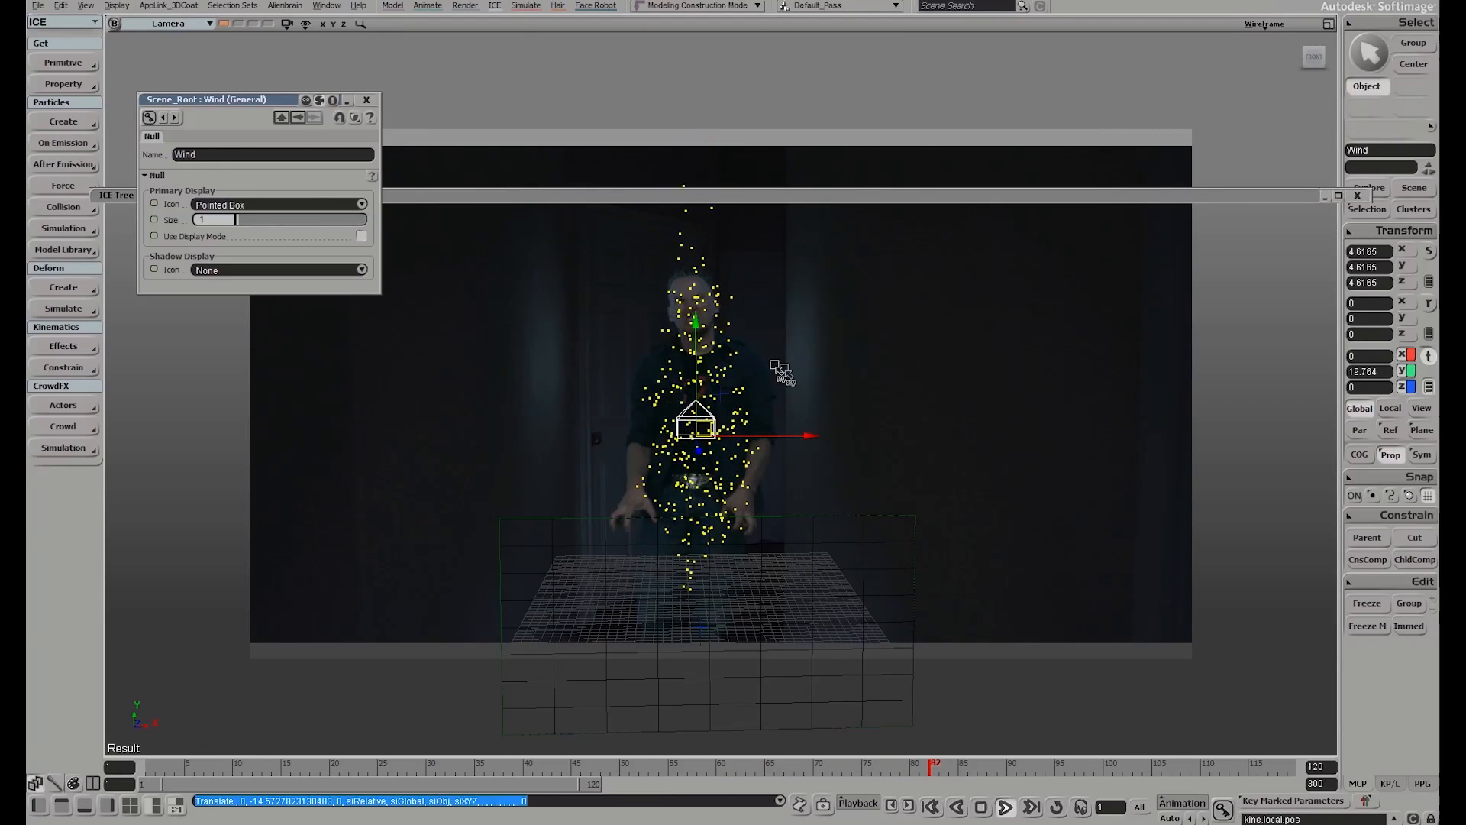
click(983, 807)
click(930, 808)
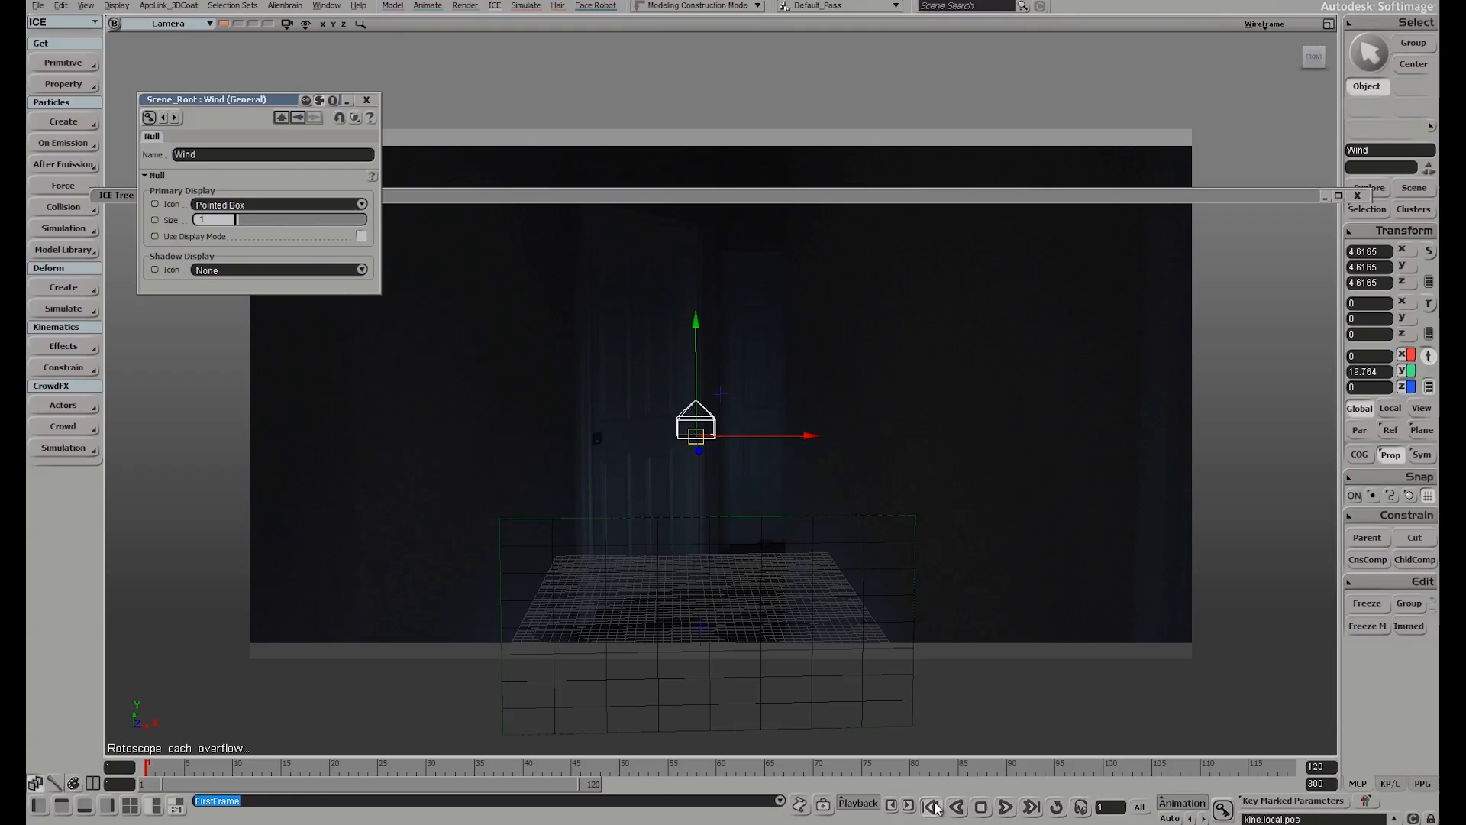
Restore the four-view layout, frame the Wind null in the User view and replay the particle simulation several times to examine the wind's effect
key(F12)
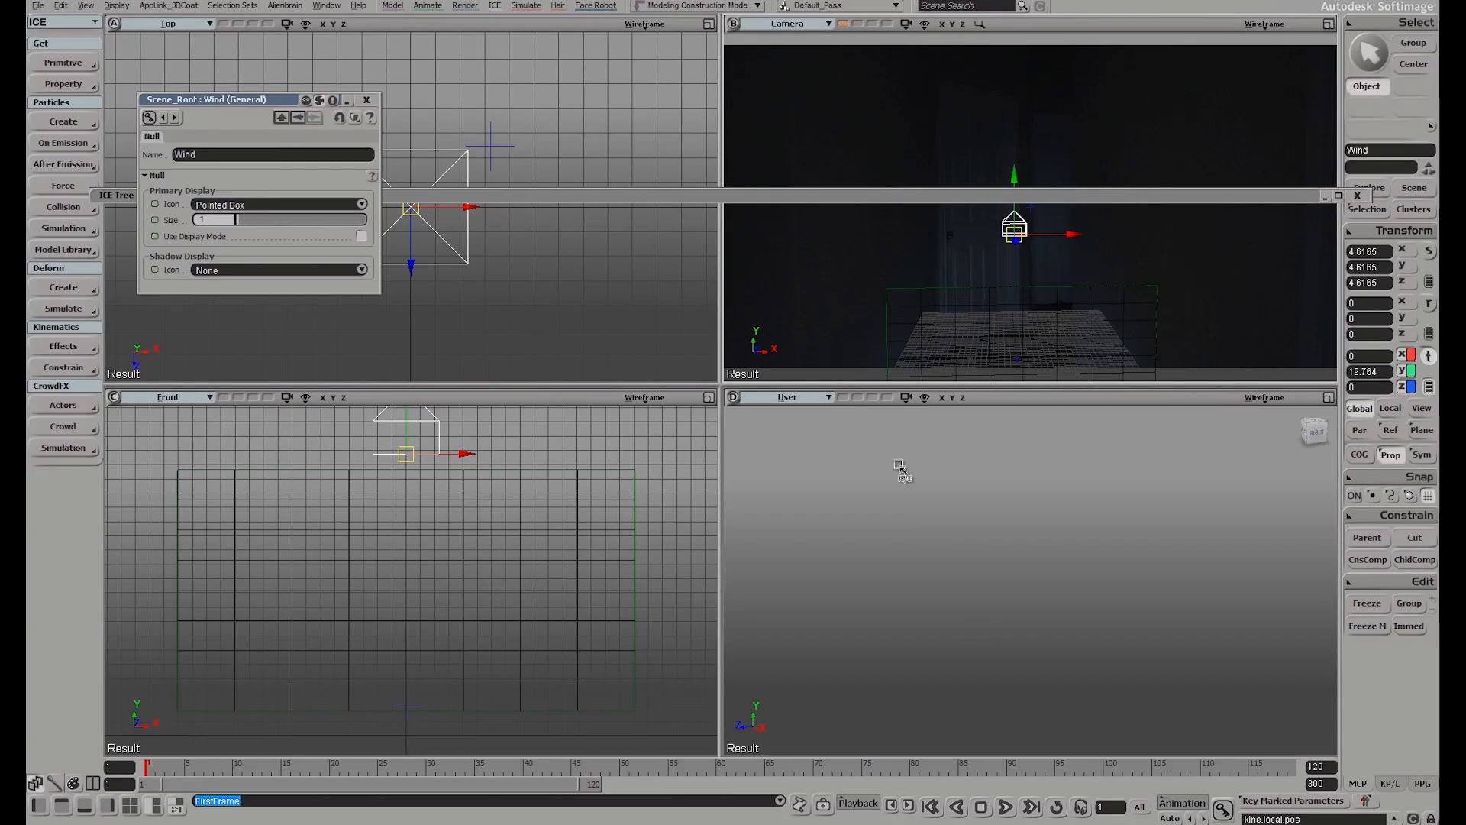
key(f)
scroll(1031, 566, down, 5)
key(s)
right_drag(1031, 581, 960, 593)
click(956, 807)
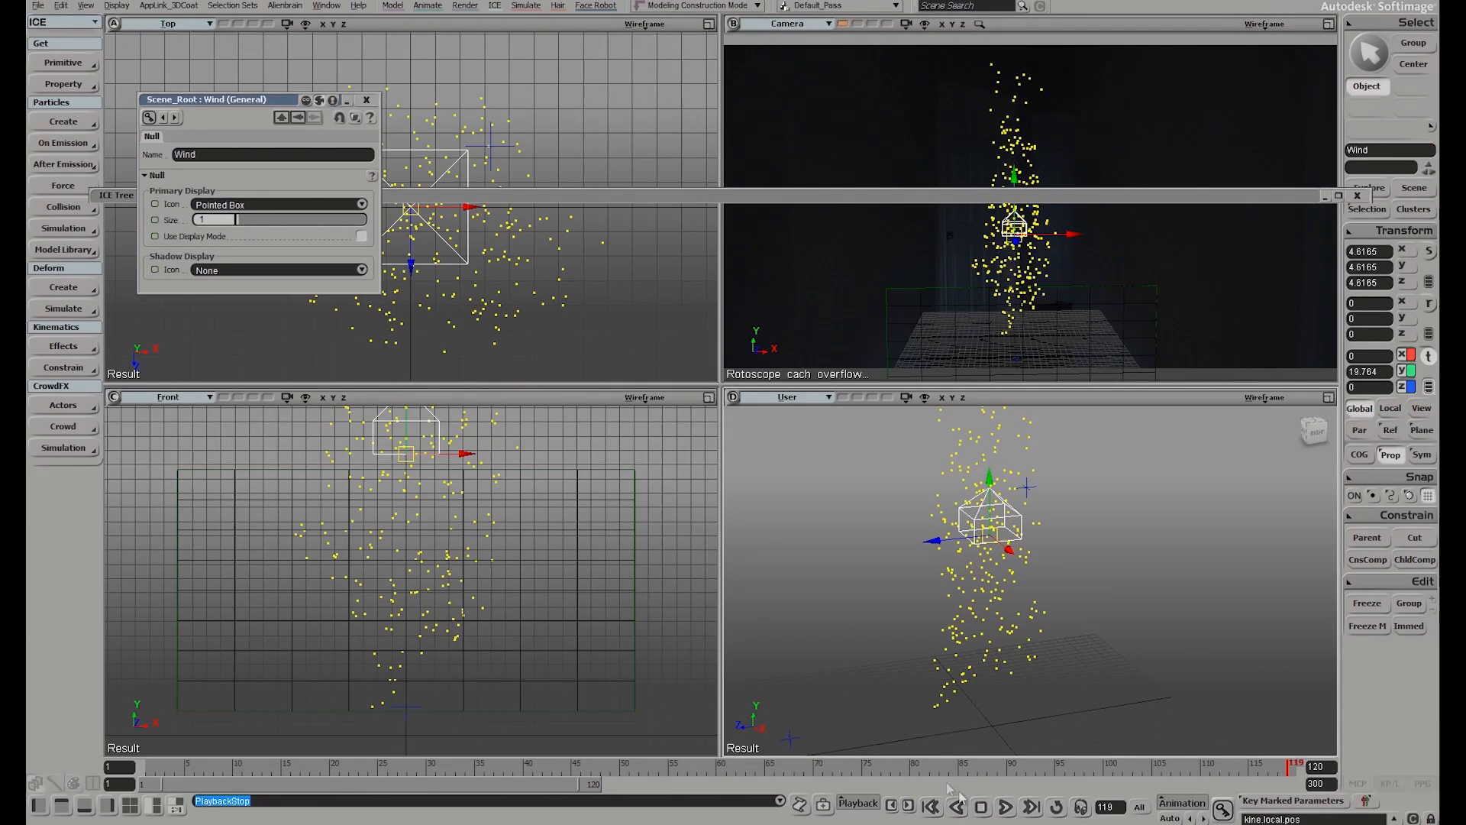
click(931, 807)
click(1006, 807)
click(981, 807)
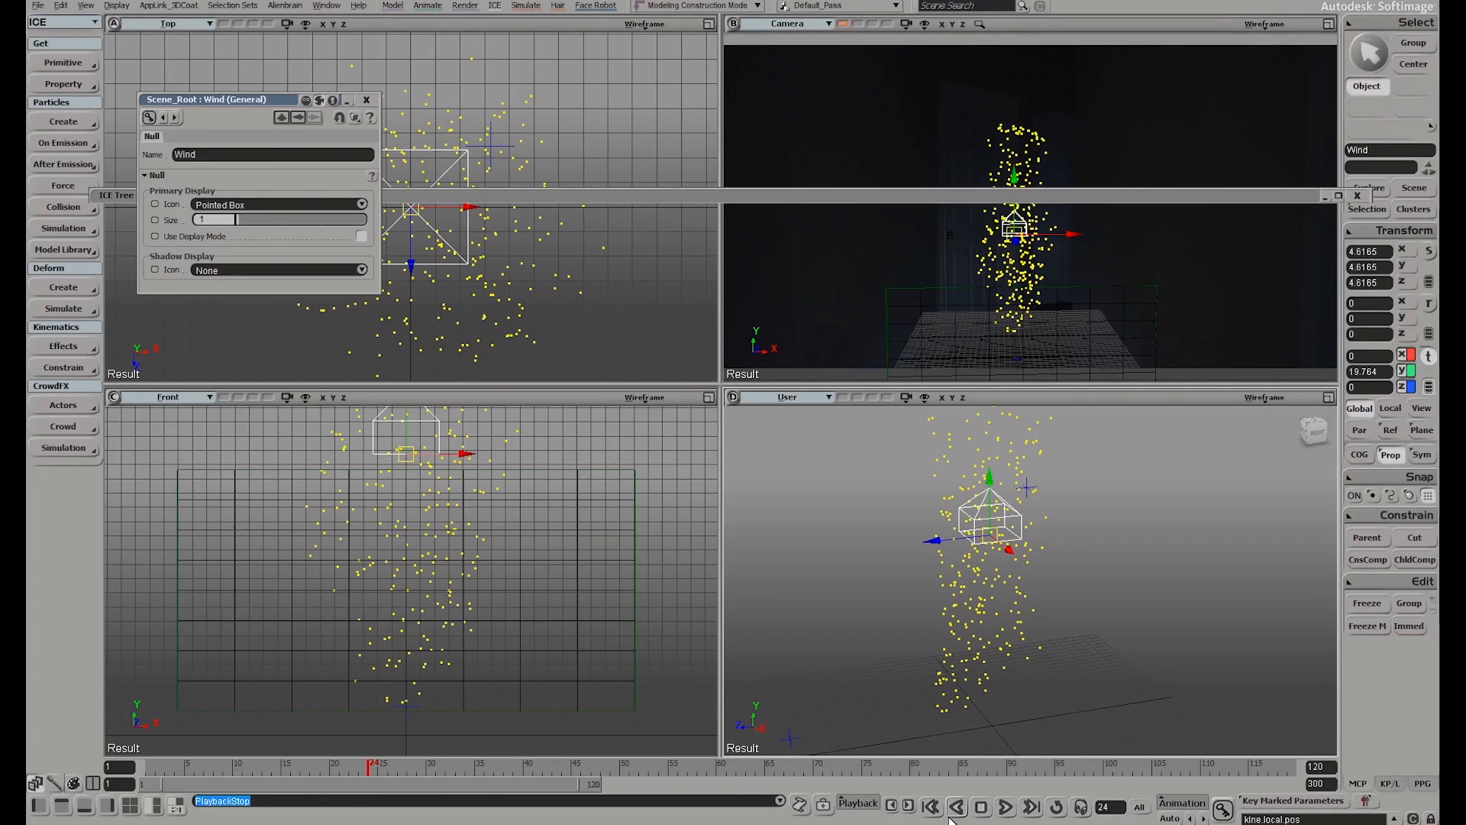
click(1006, 807)
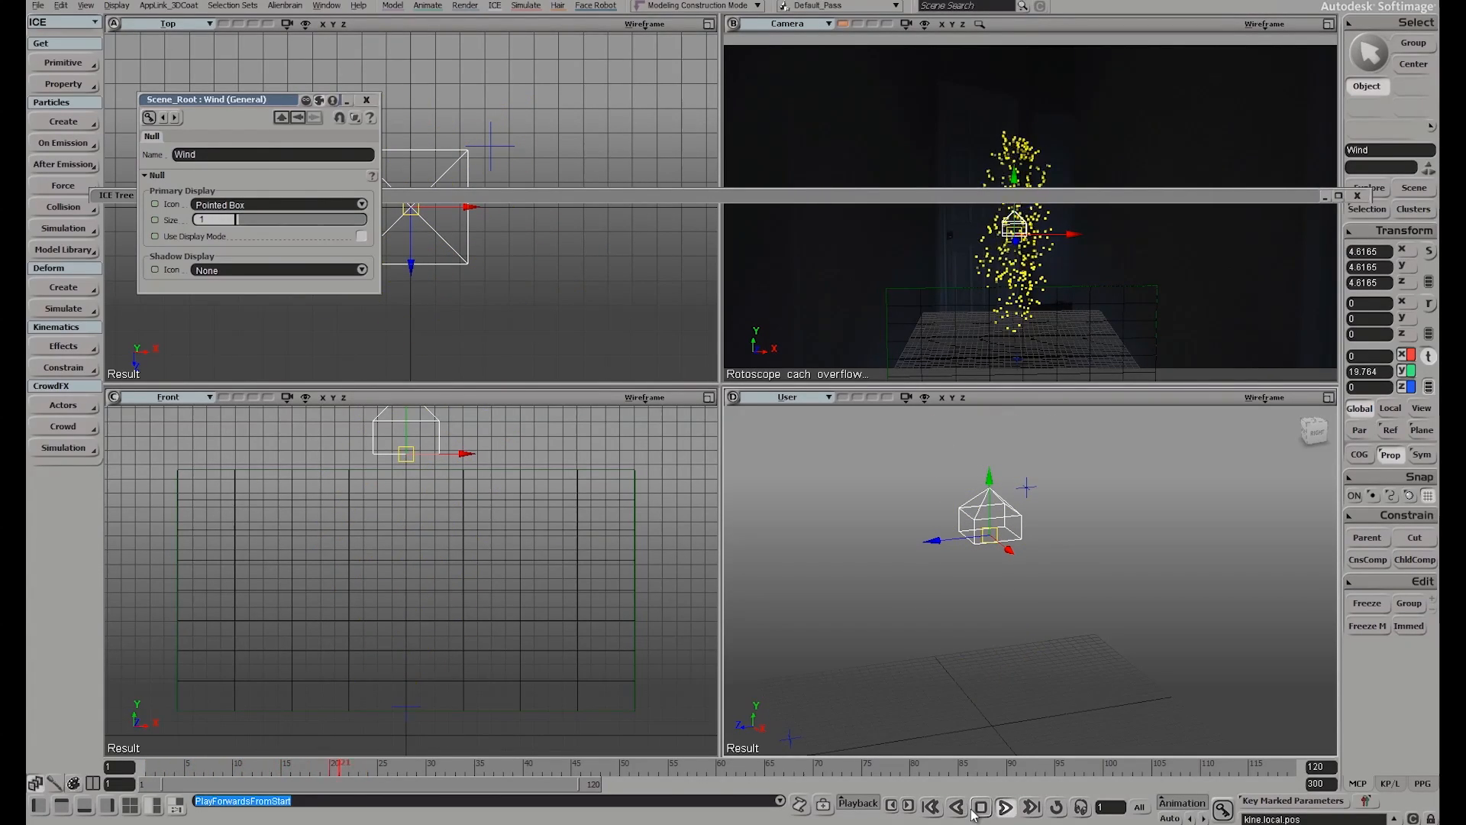
click(981, 807)
Lower the Wind null to about Y 0.68, scale it uniformly to about 9.87, and replay the simulation briefly
drag(995, 508, 978, 663)
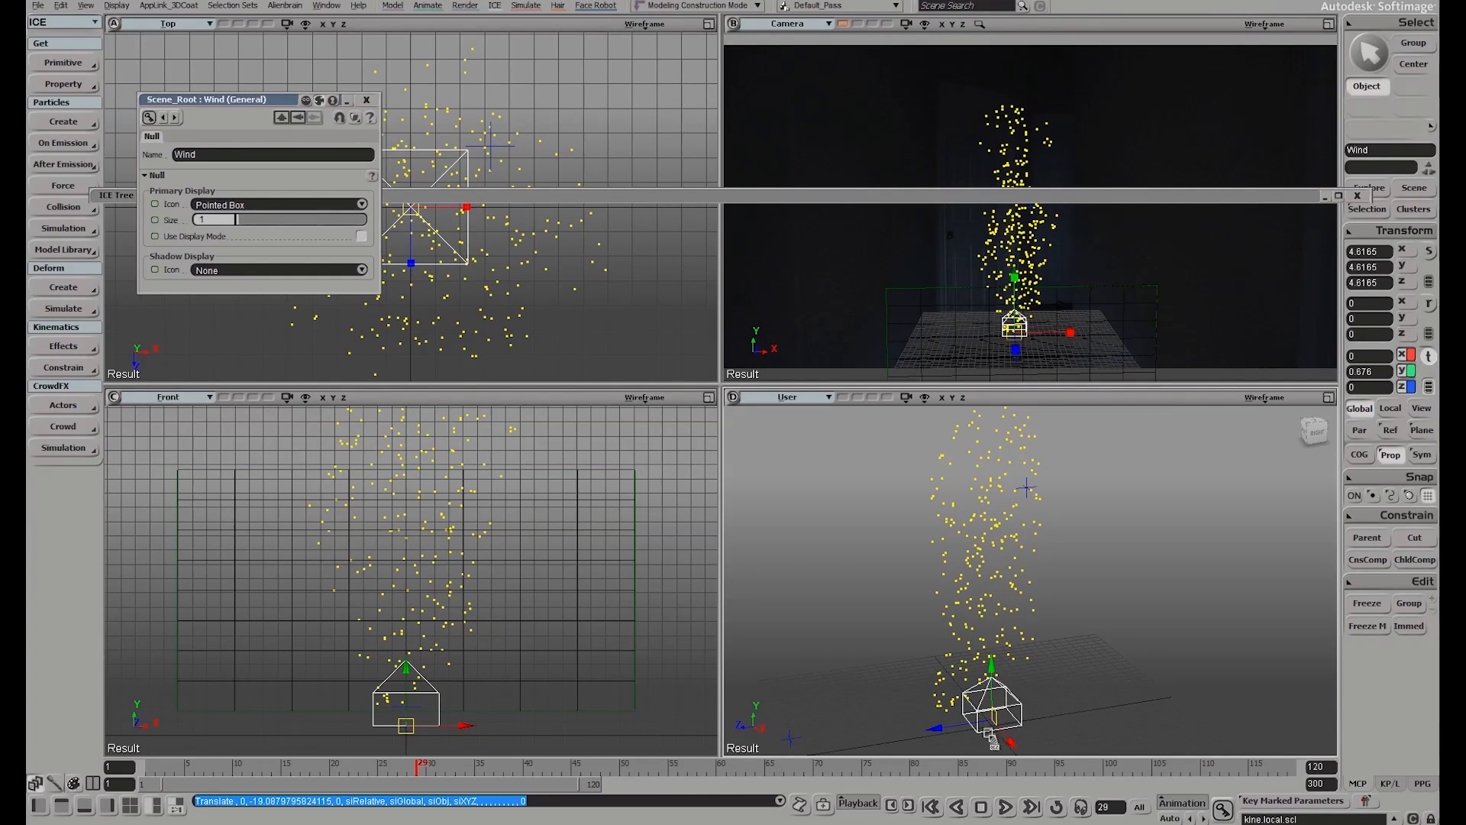
key(x)
drag(992, 721, 1137, 720)
click(1005, 807)
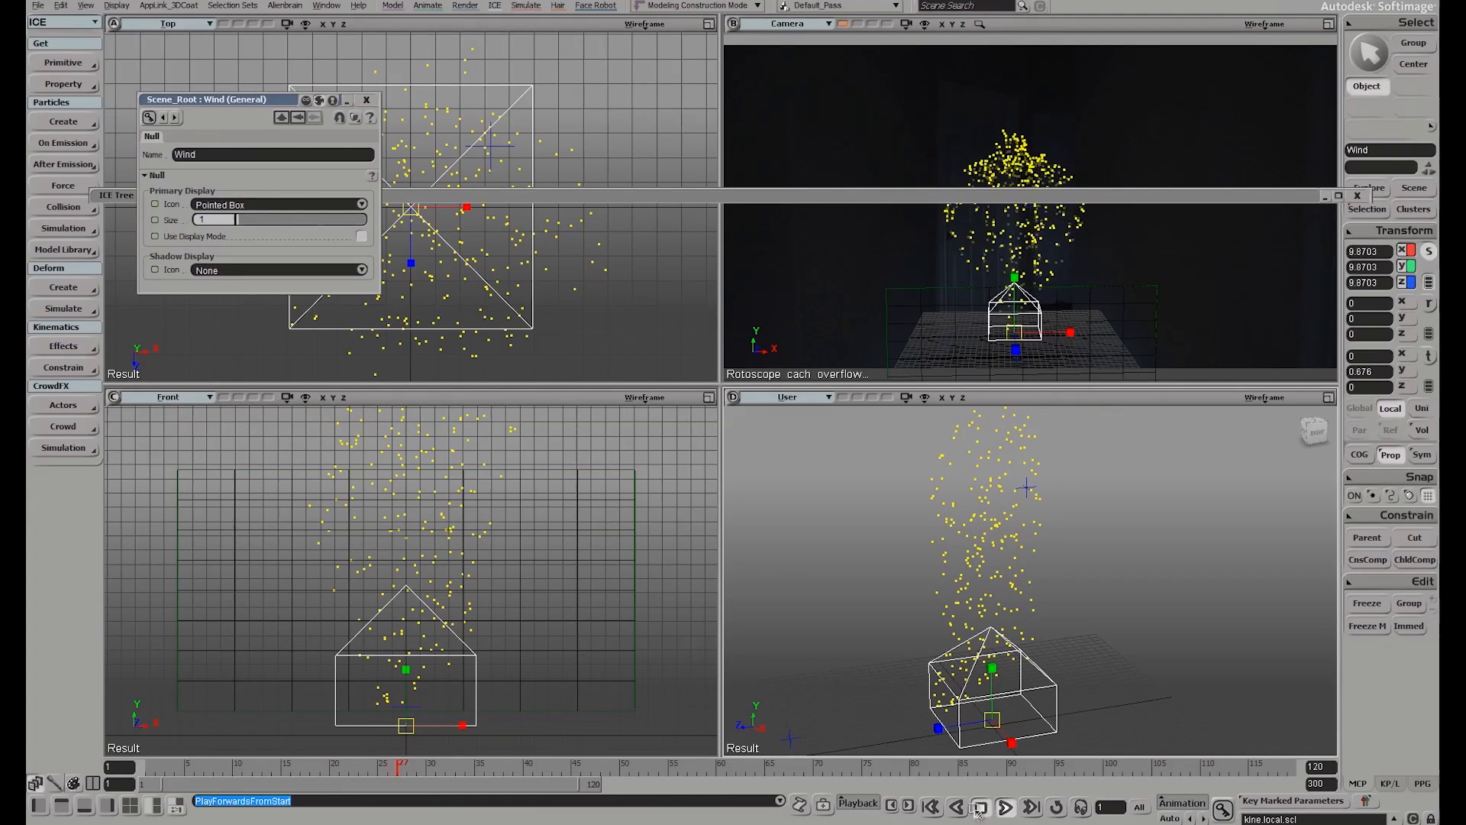
click(976, 813)
key(space)
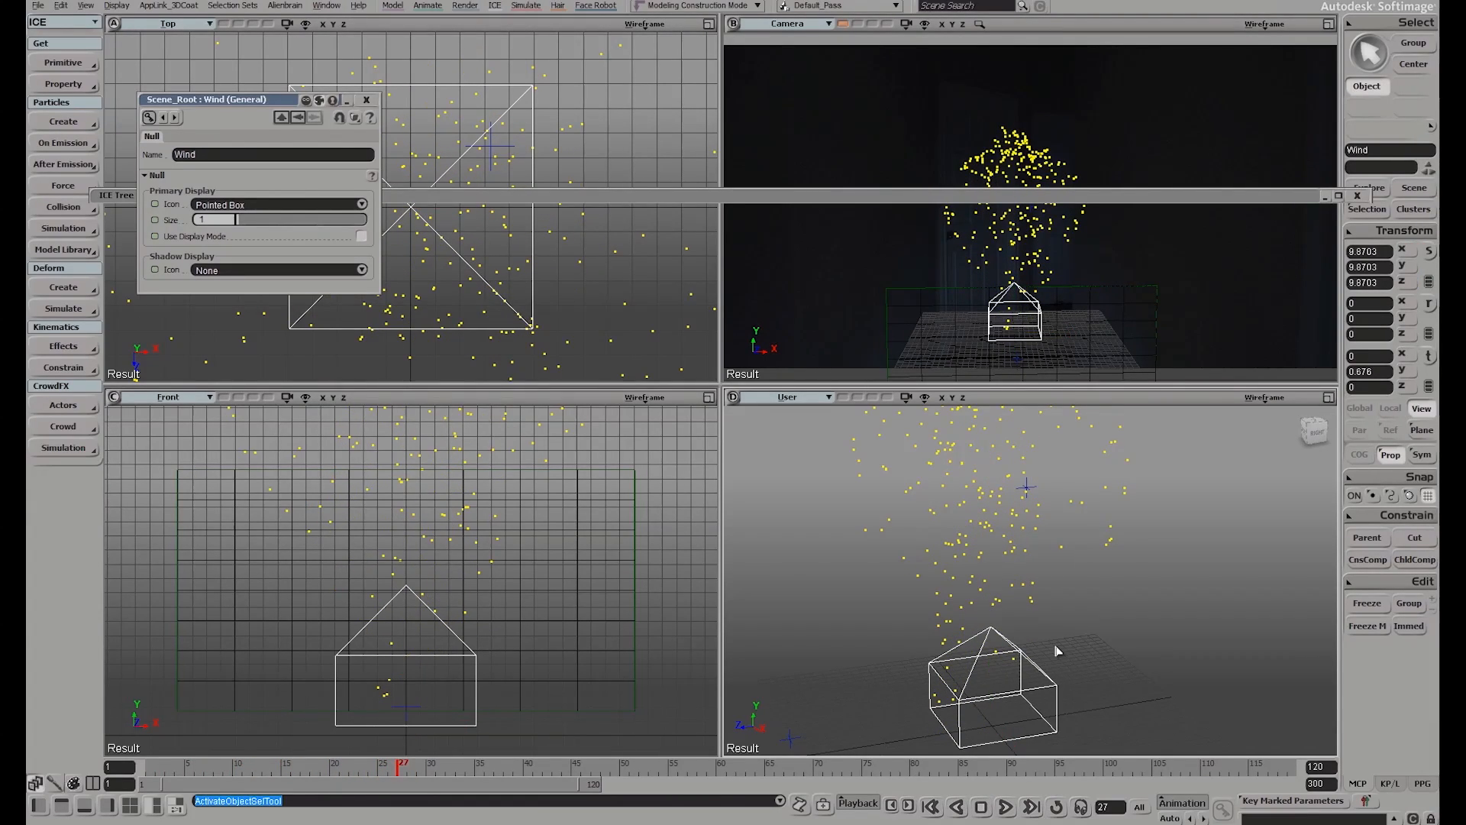
Duplicate the Wind null and raise the copy to about Y 32.86, above the original
key(ctrl+d)
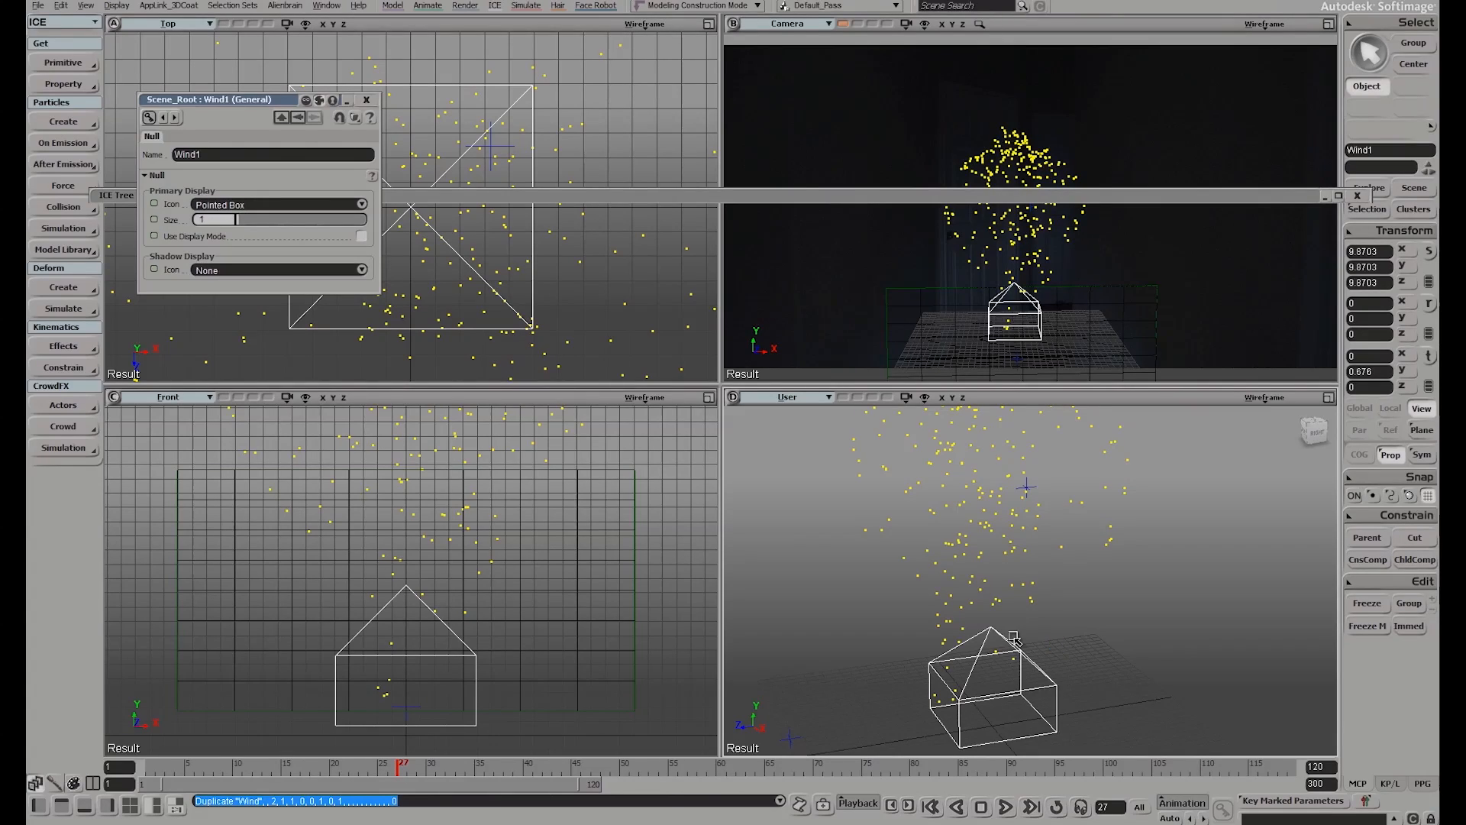
key(v)
drag(994, 479, 984, 312)
Turn the duplicated wind null upside down by setting its X rotation to 180
key(c)
key(s)
middle_drag(1005, 473, 1044, 510)
drag(1045, 510, 1003, 568)
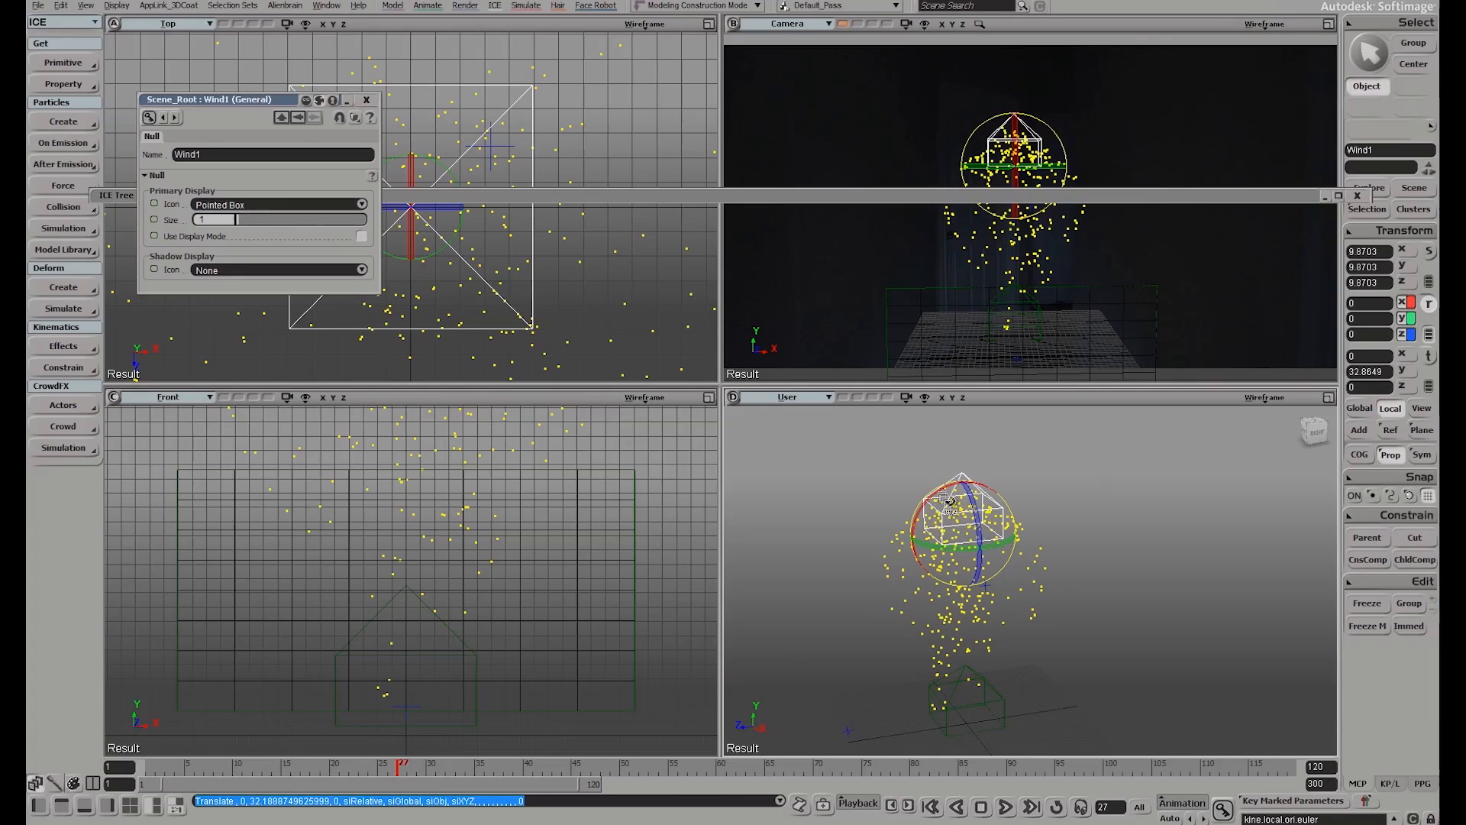
drag(930, 498, 1069, 634)
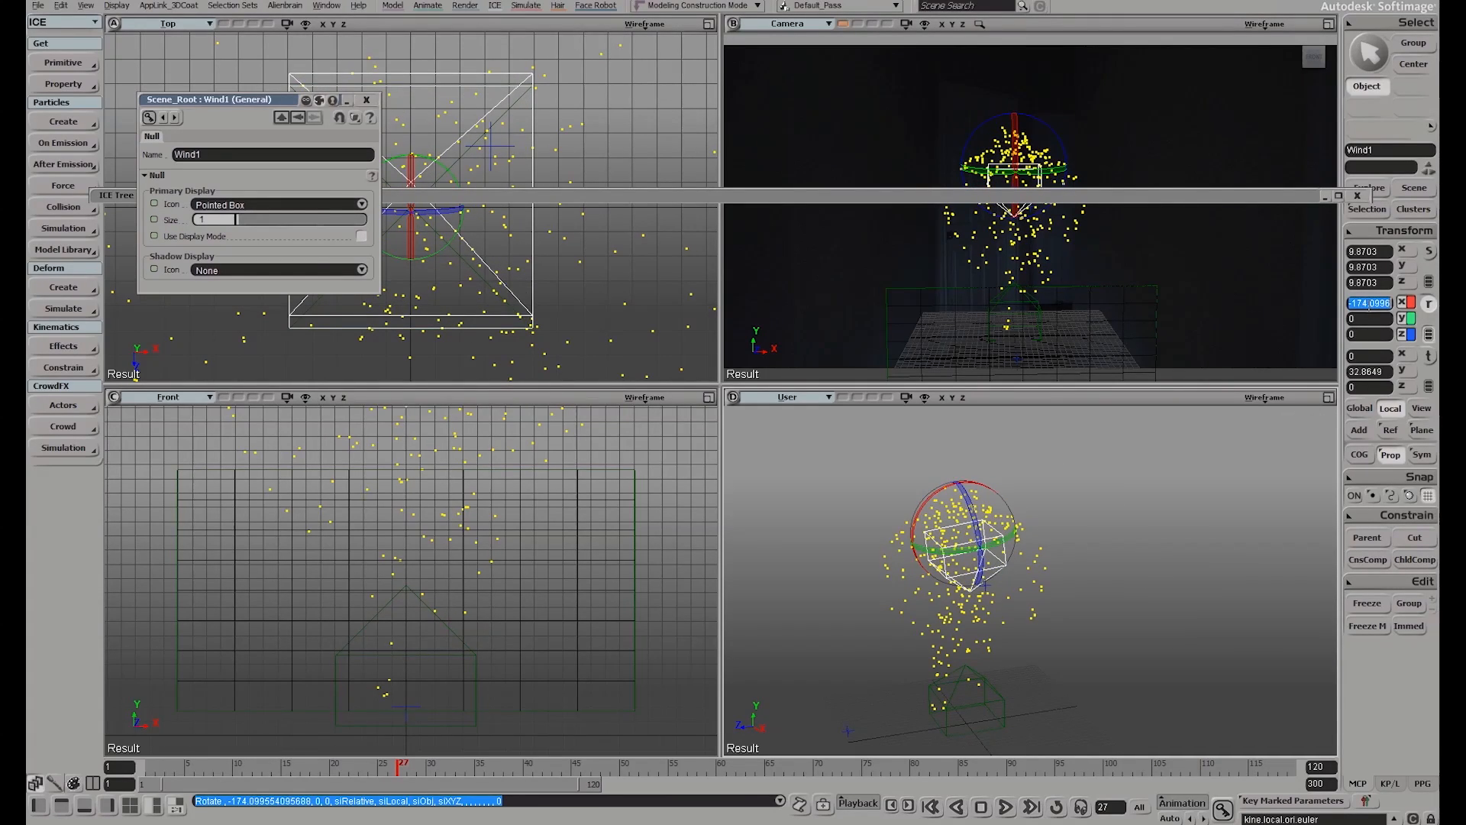
text(180)
key(Return)
Raise the duplicated wind null to about Y 36.72 and replay the simulation from the start
key(v)
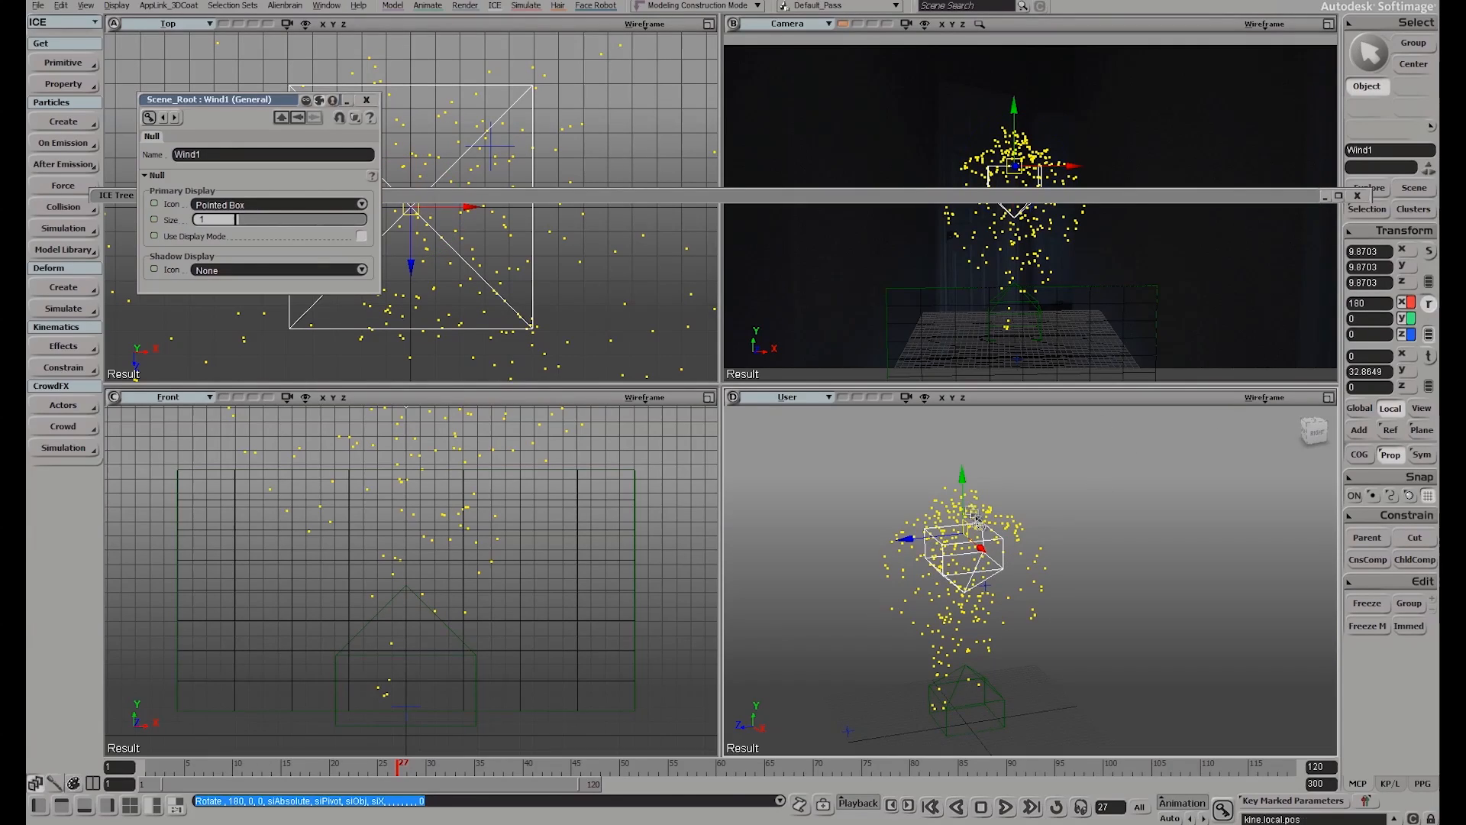
click(931, 806)
click(1005, 807)
key(Escape)
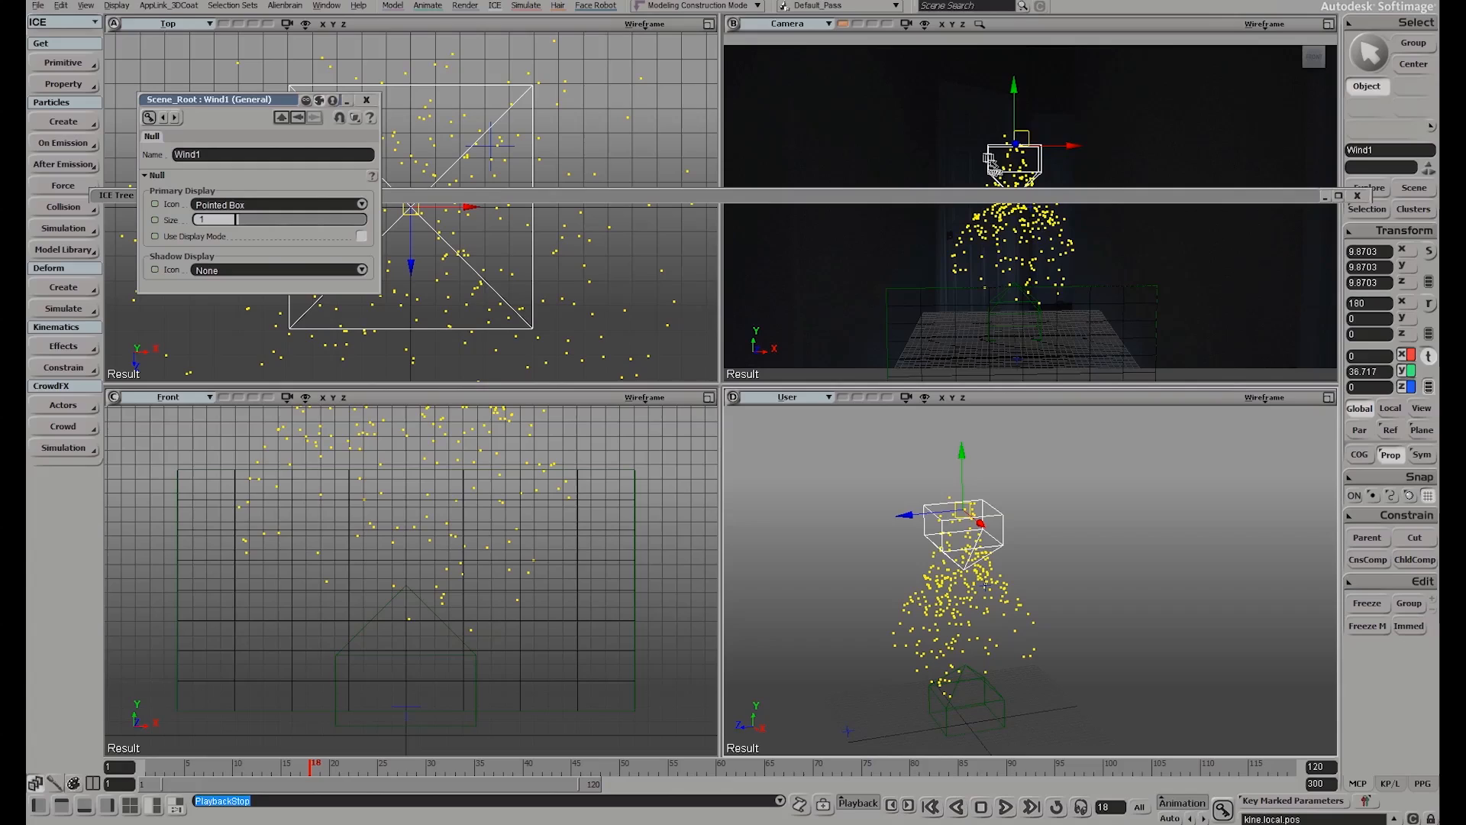
key(space)
Expand the ICE Tree, move the Emit Data from SRT node up and add the Wind1 null as a Get node below Get Wind
click(947, 191)
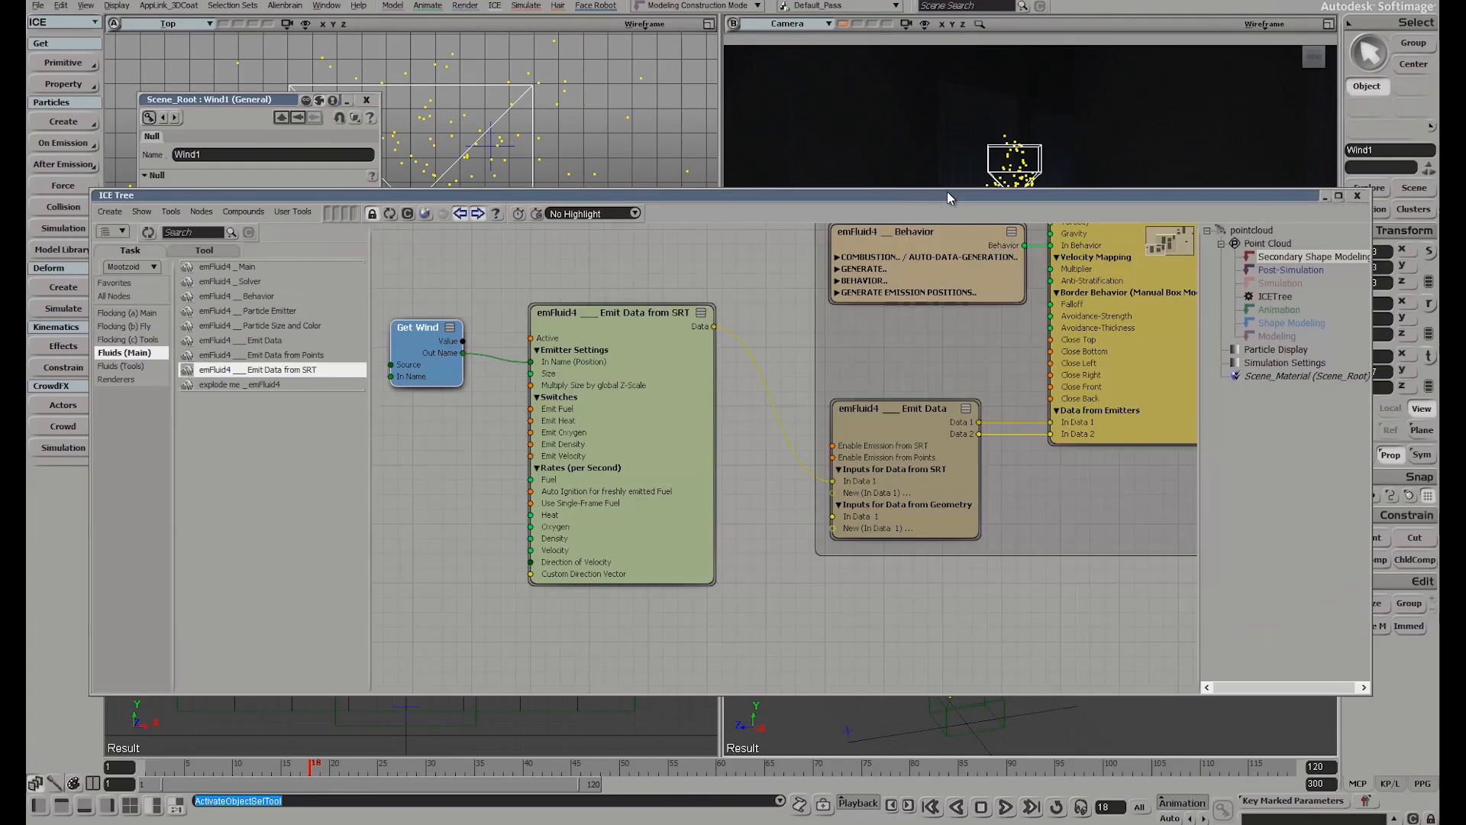
drag(482, 469, 564, 478)
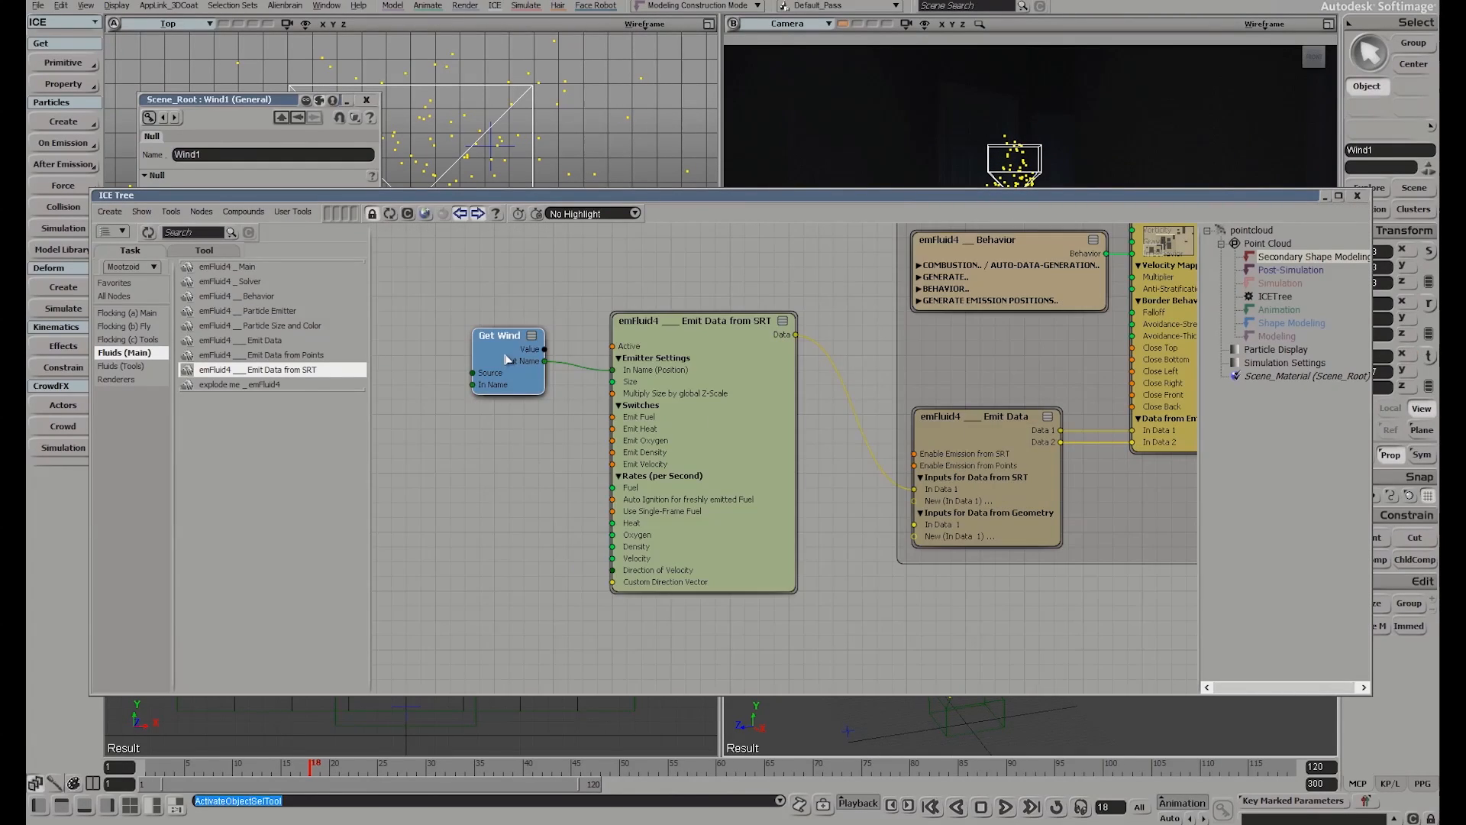
click(703, 378)
drag(709, 382, 718, 300)
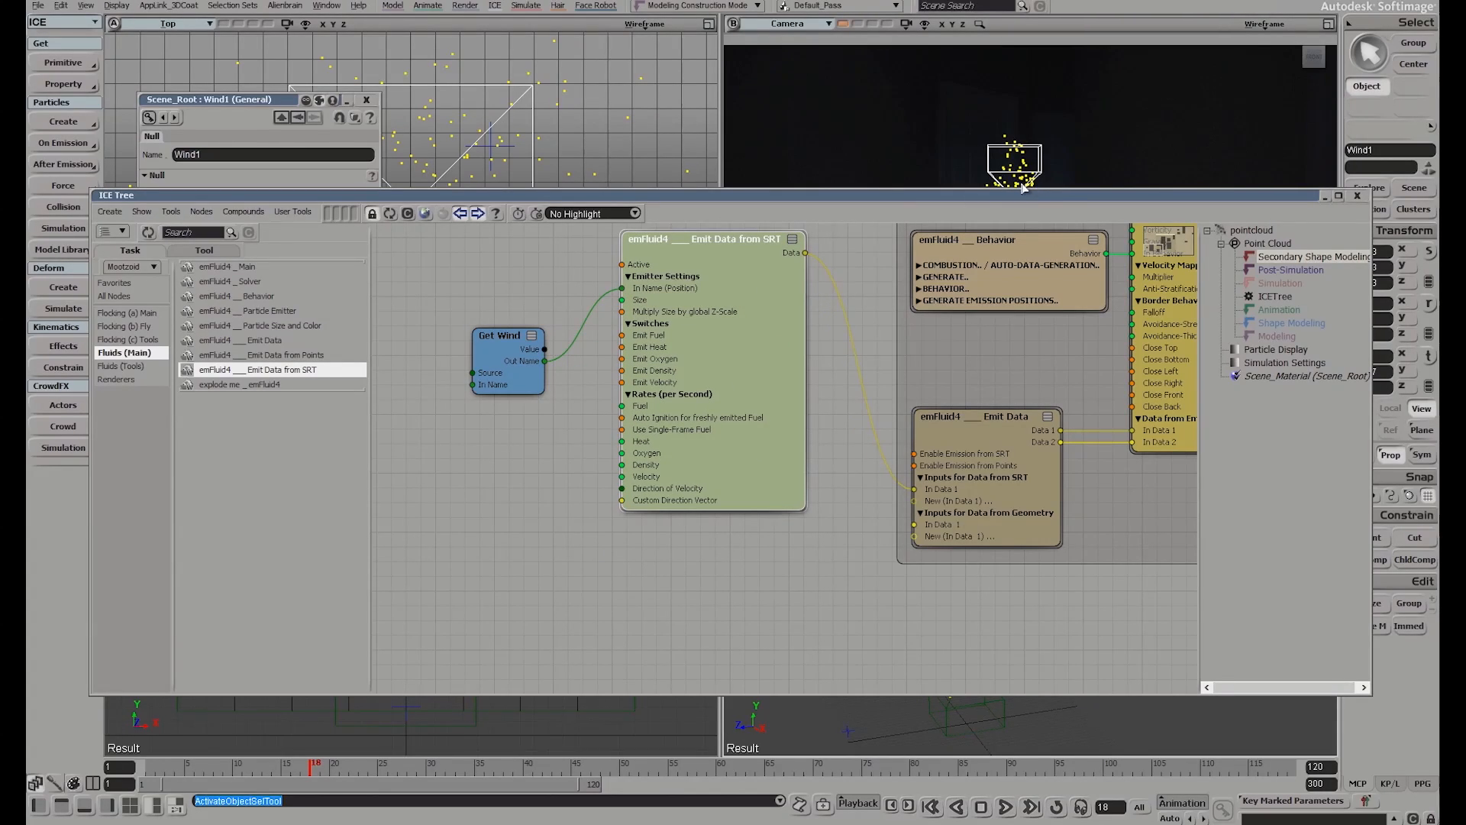
key(F3)
drag(1153, 197, 458, 569)
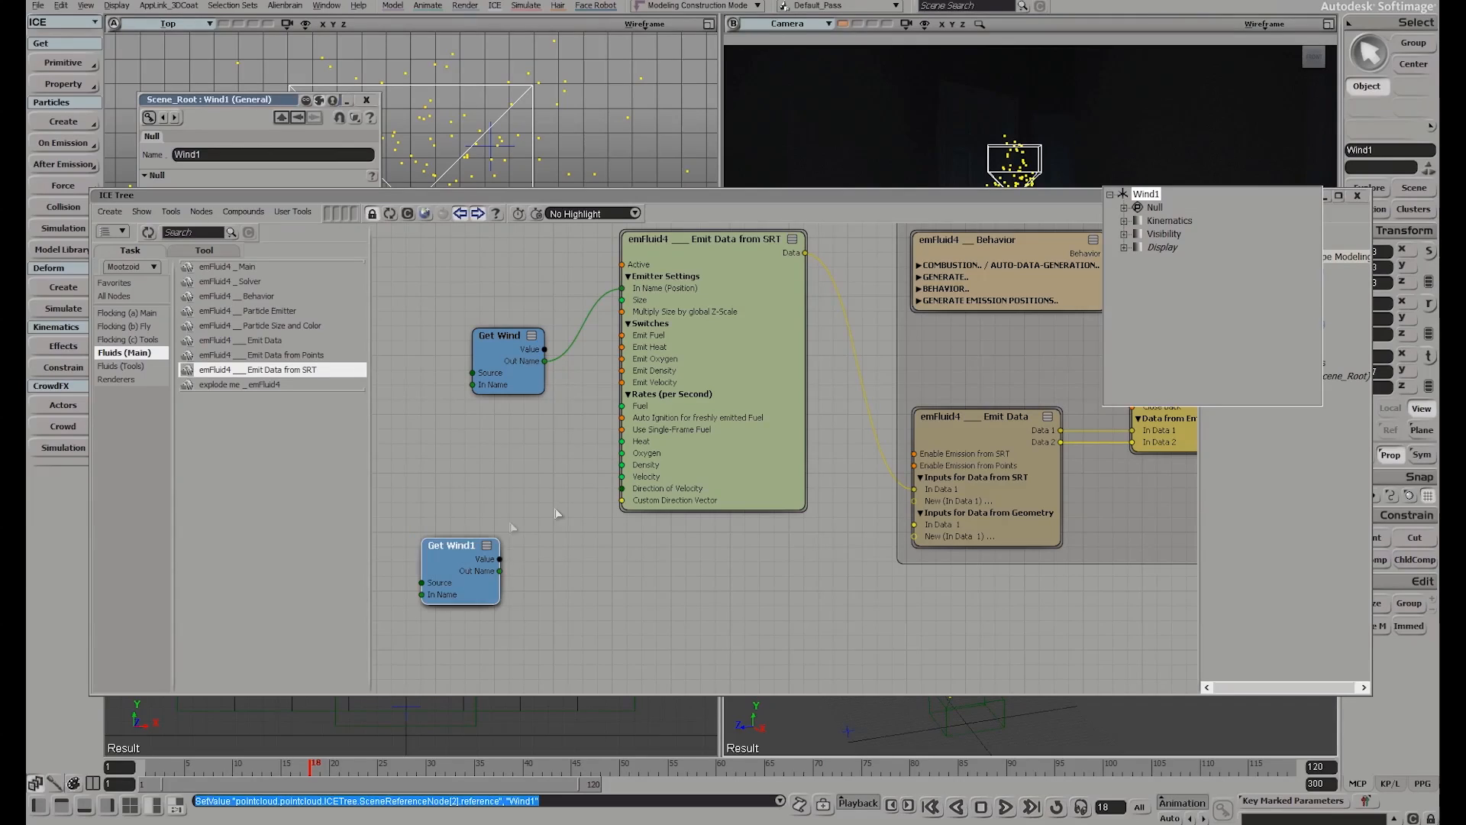
Duplicate the Emit Data from SRT node, feed its In Name from Get Wind1, and connect its Data to a new SRT input on Emit Data
click(725, 241)
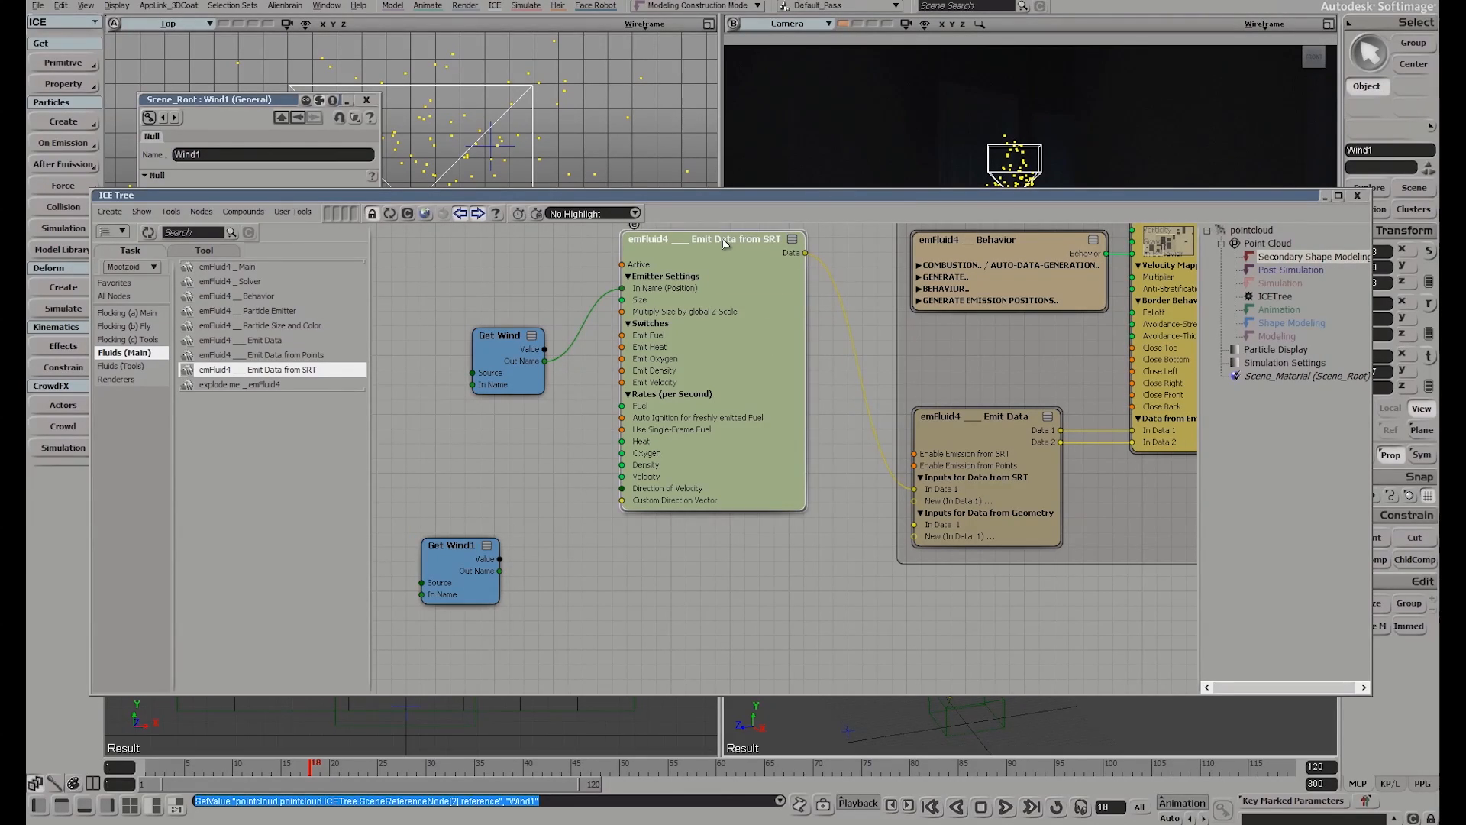
key(ctrl+d)
drag(746, 259, 726, 540)
drag(500, 573, 623, 589)
drag(892, 511, 915, 501)
Collapse the ICE Tree, move it clear of the Camera view and play the simulation with both wind emitters
double_click(1107, 194)
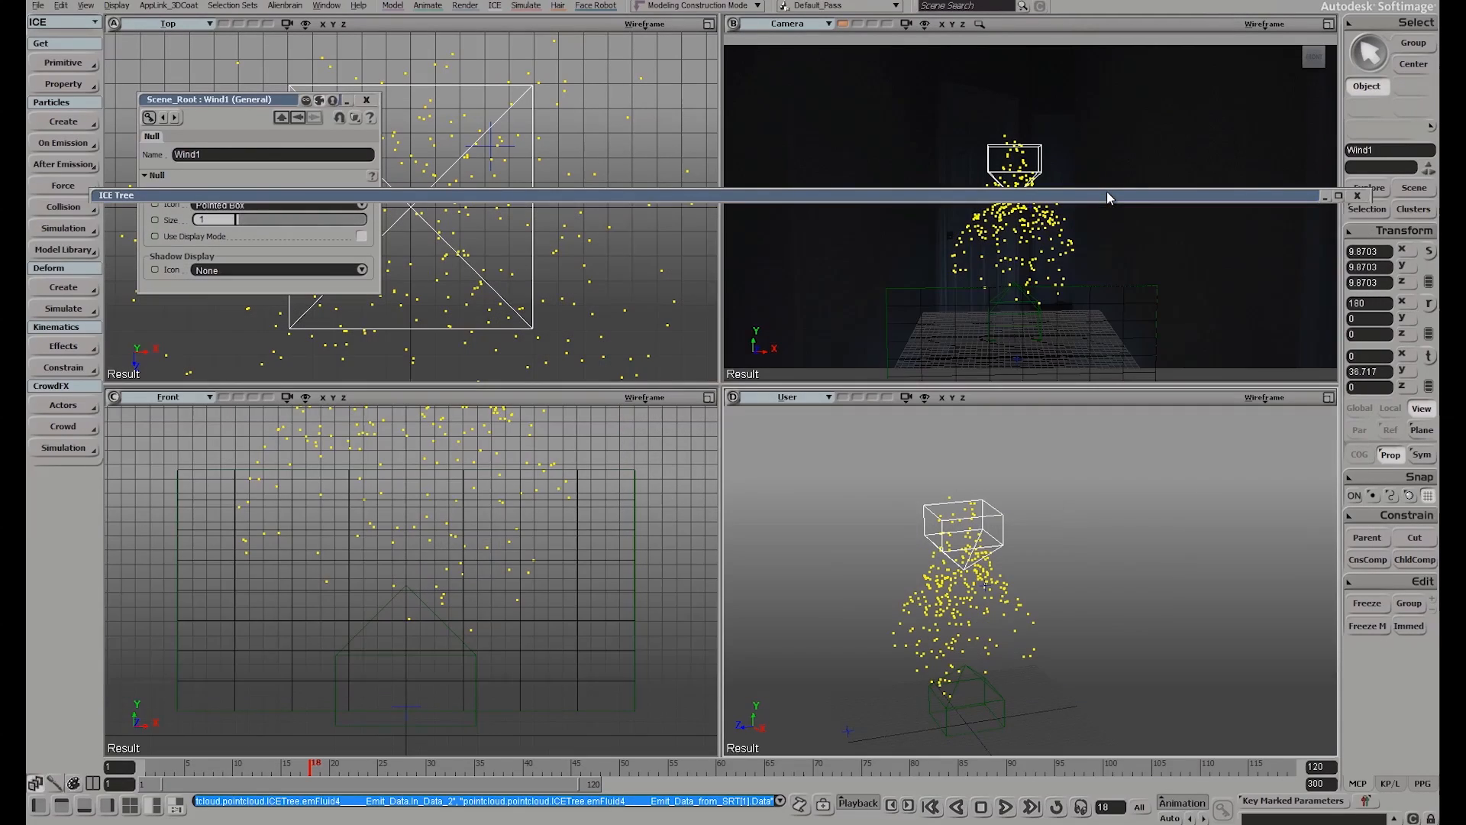
drag(1108, 194, 1082, 353)
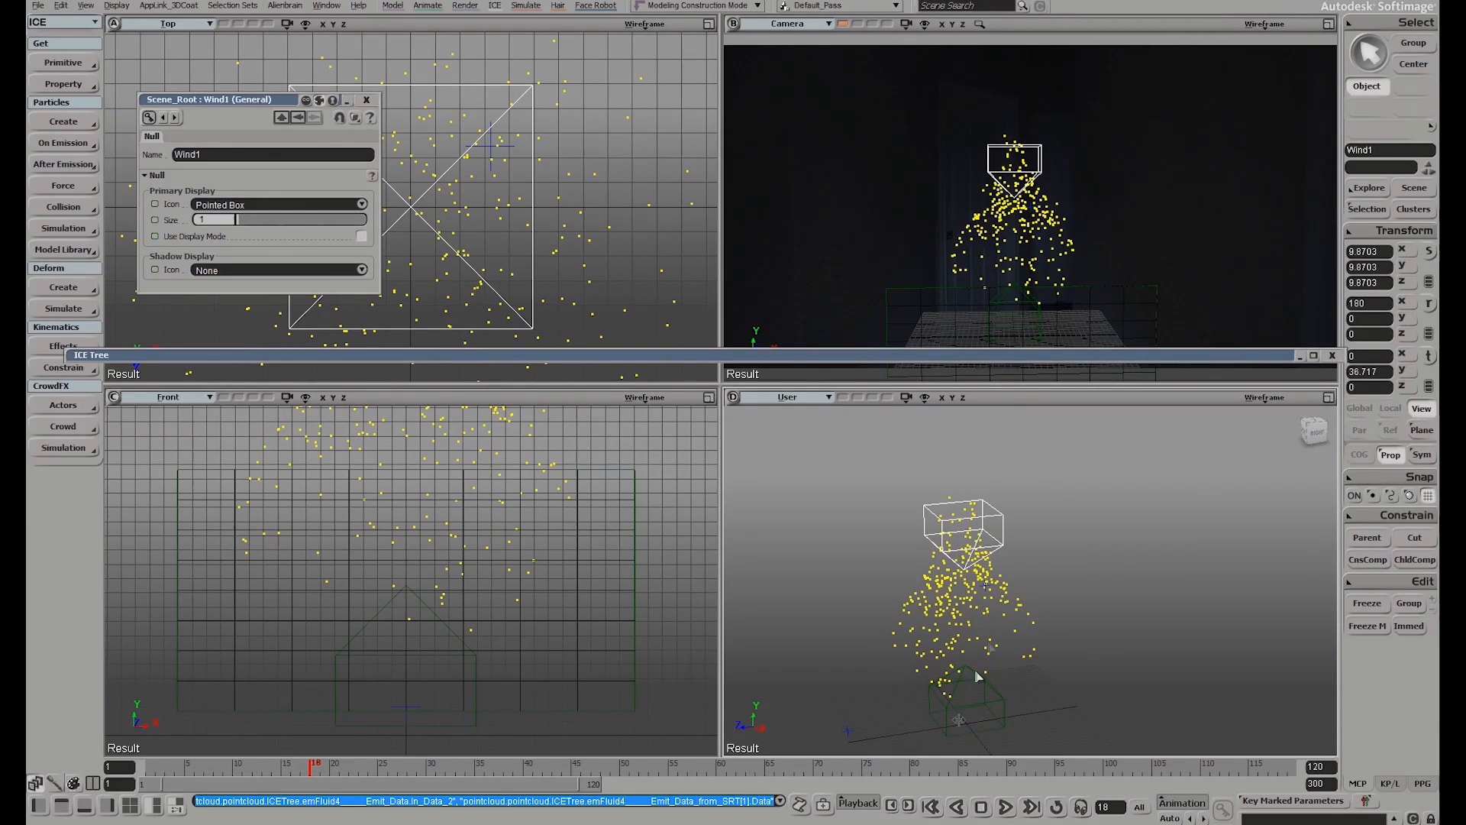
click(1006, 807)
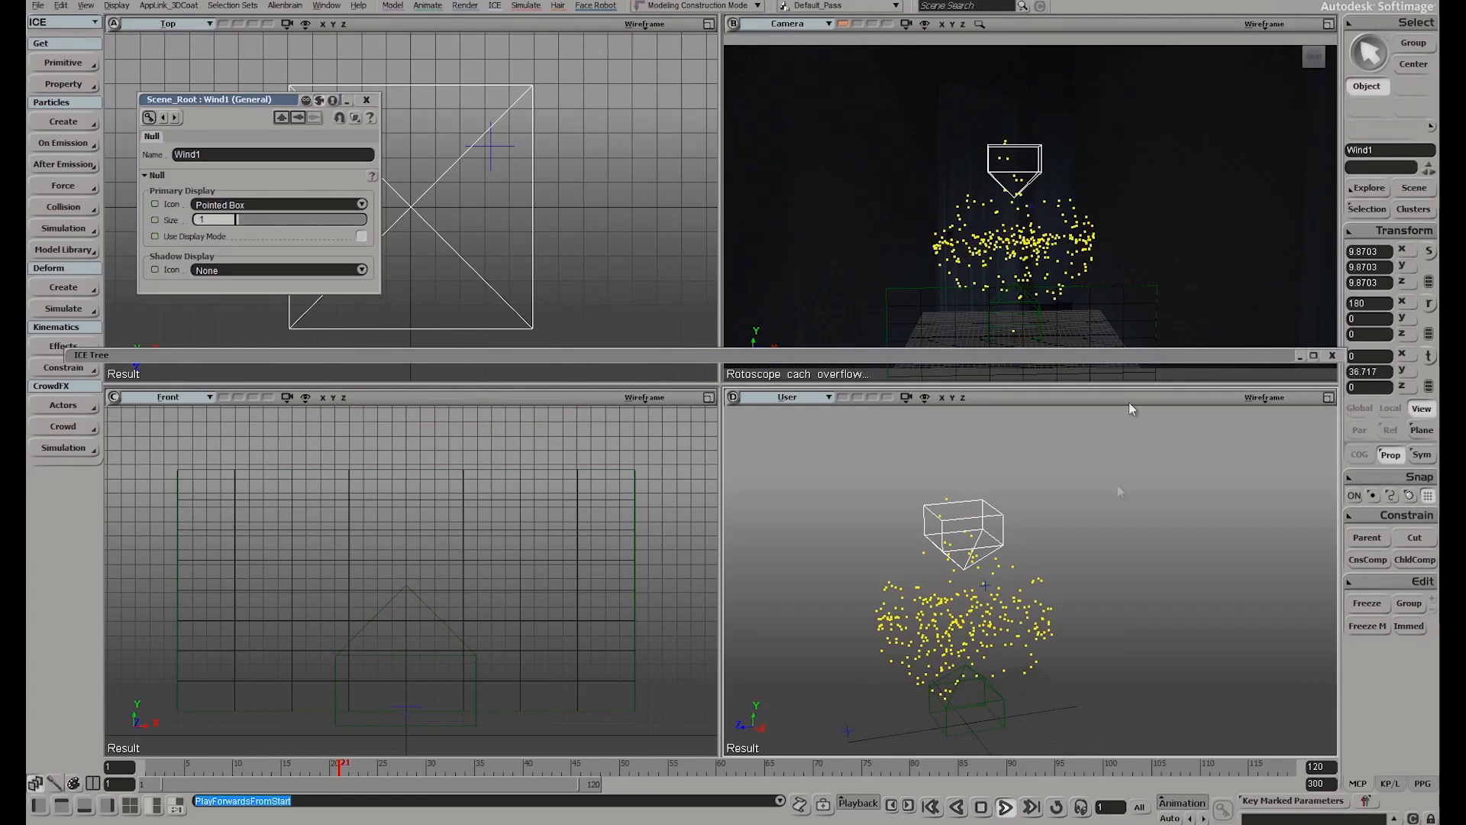
Stop the simulation, return to the first frame and play it again to review the wind's effect on the particles
click(982, 807)
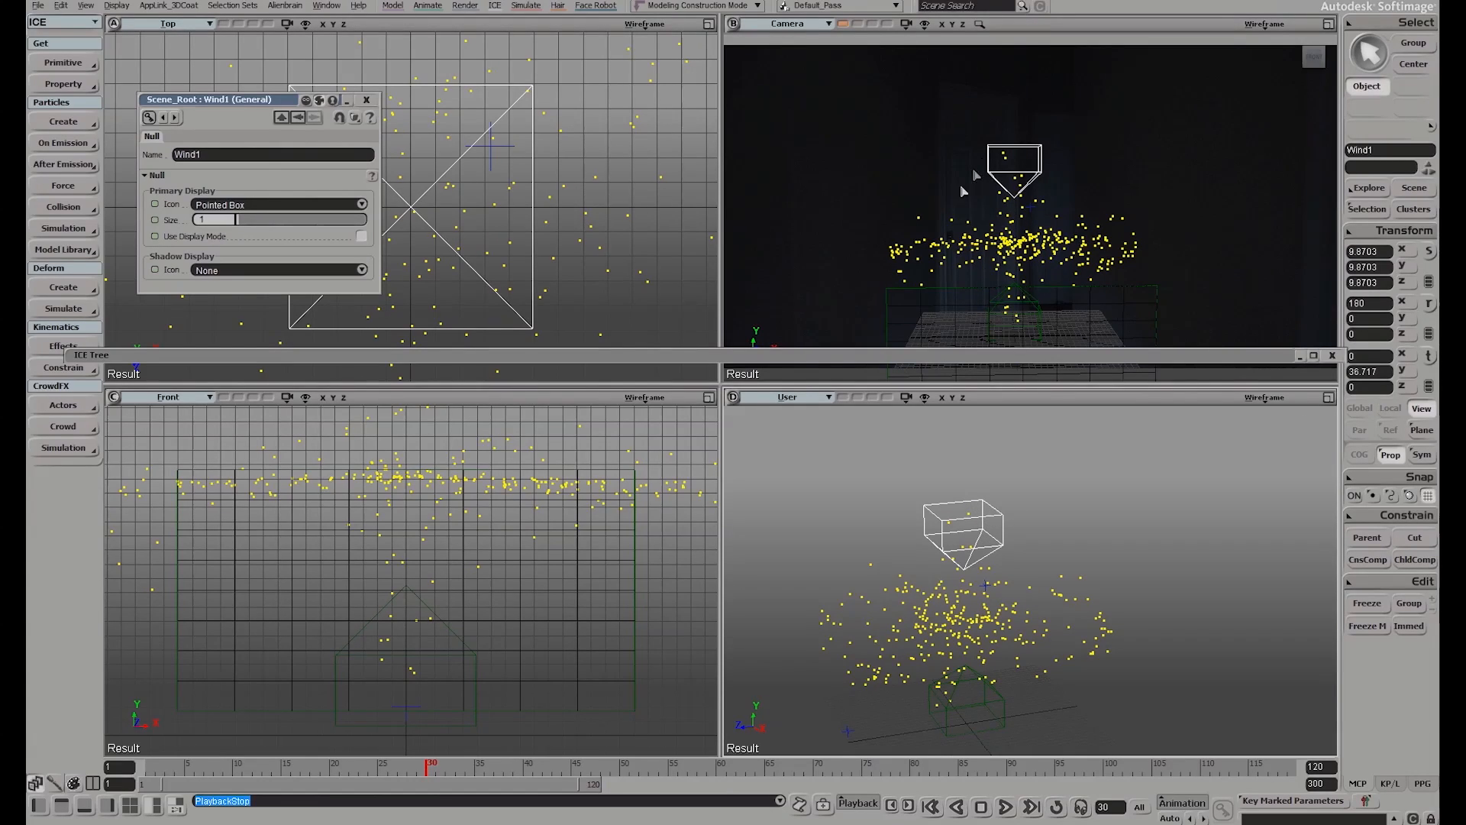
click(944, 804)
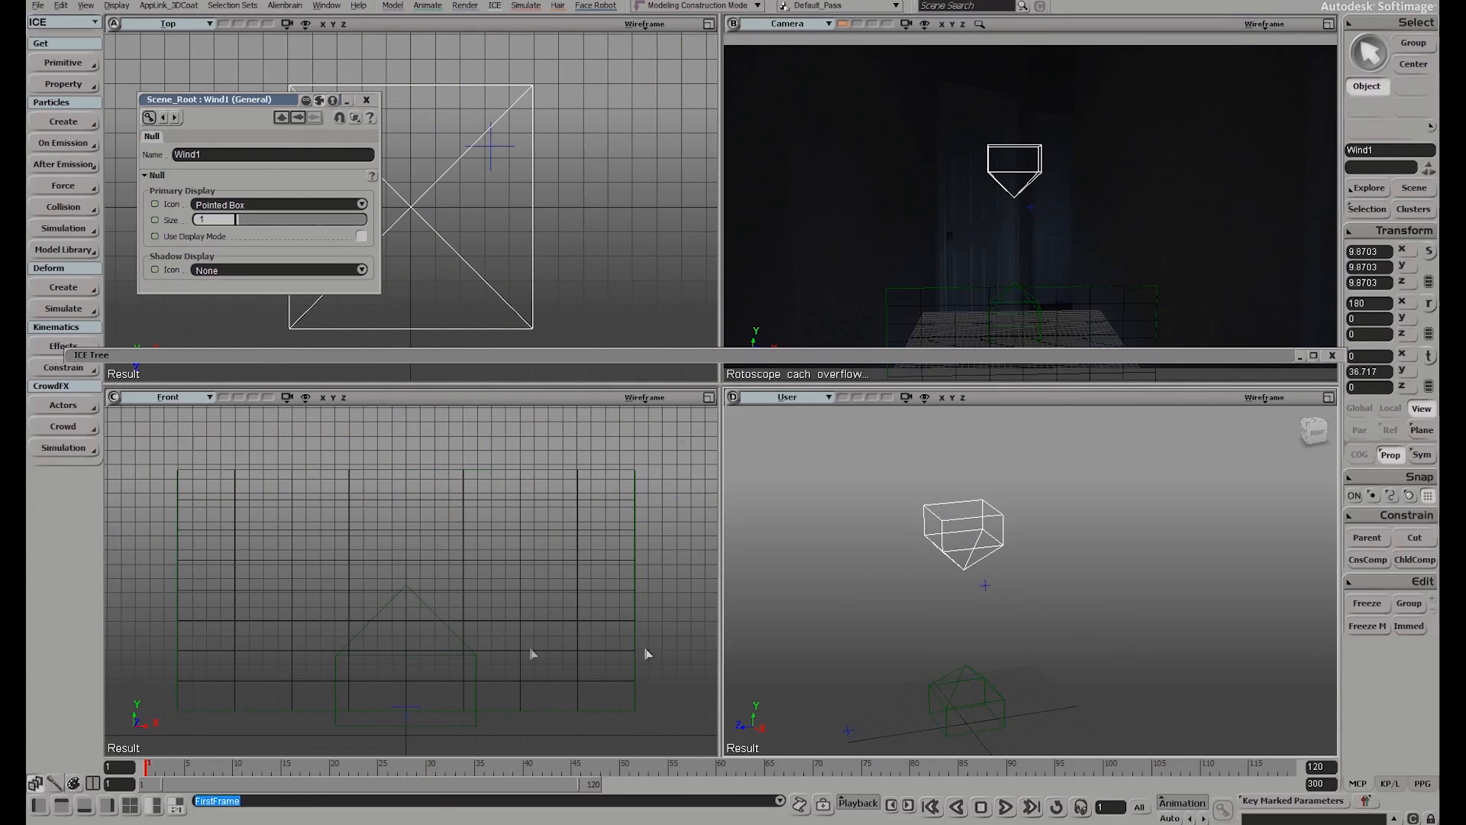
click(1006, 806)
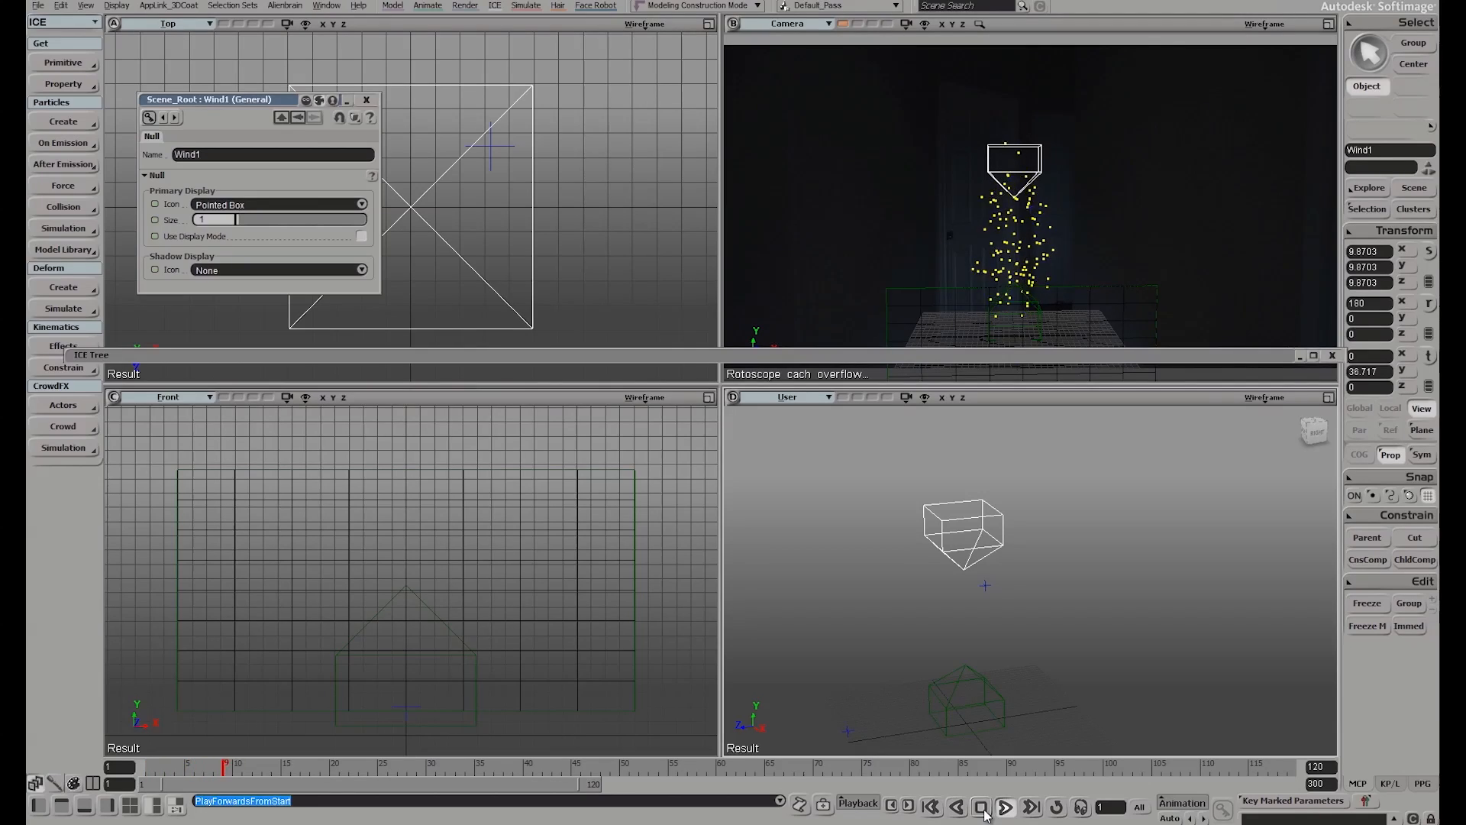
Raise the Wind1 null to a Y position of about 44.49 and replay the simulation from the first frame
key(v)
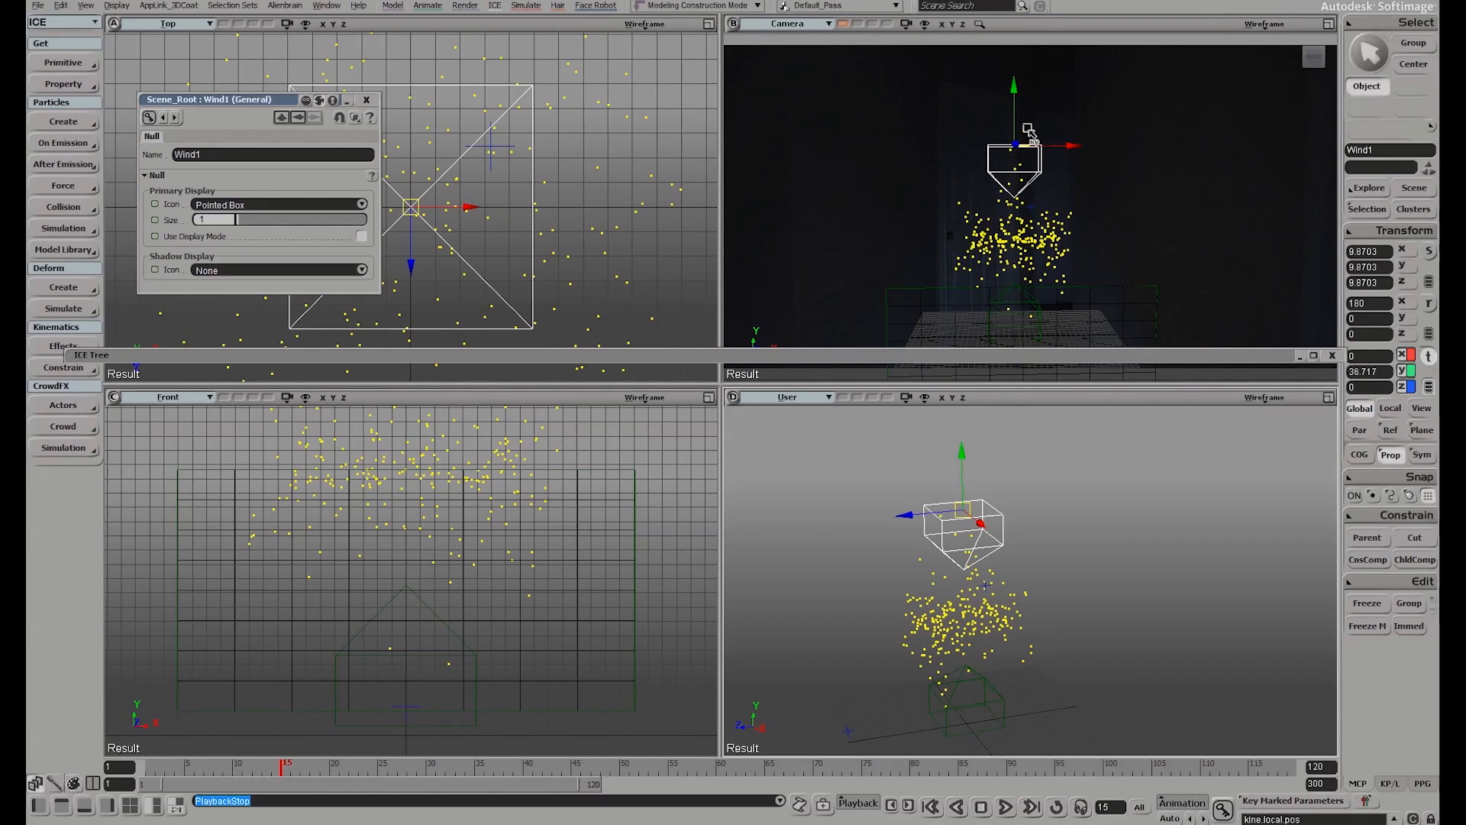
drag(1017, 119, 1016, 75)
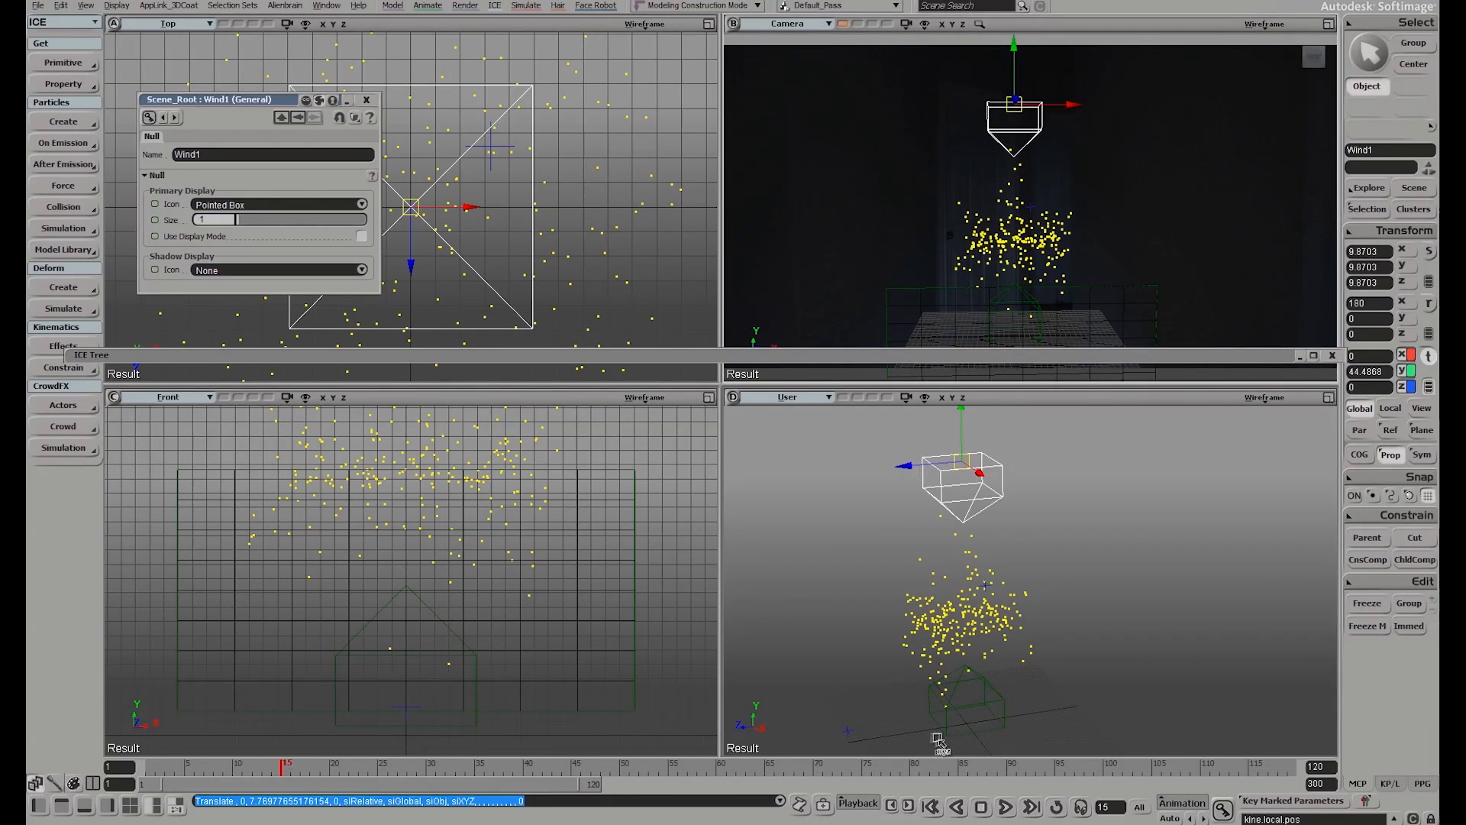
click(931, 806)
click(1005, 807)
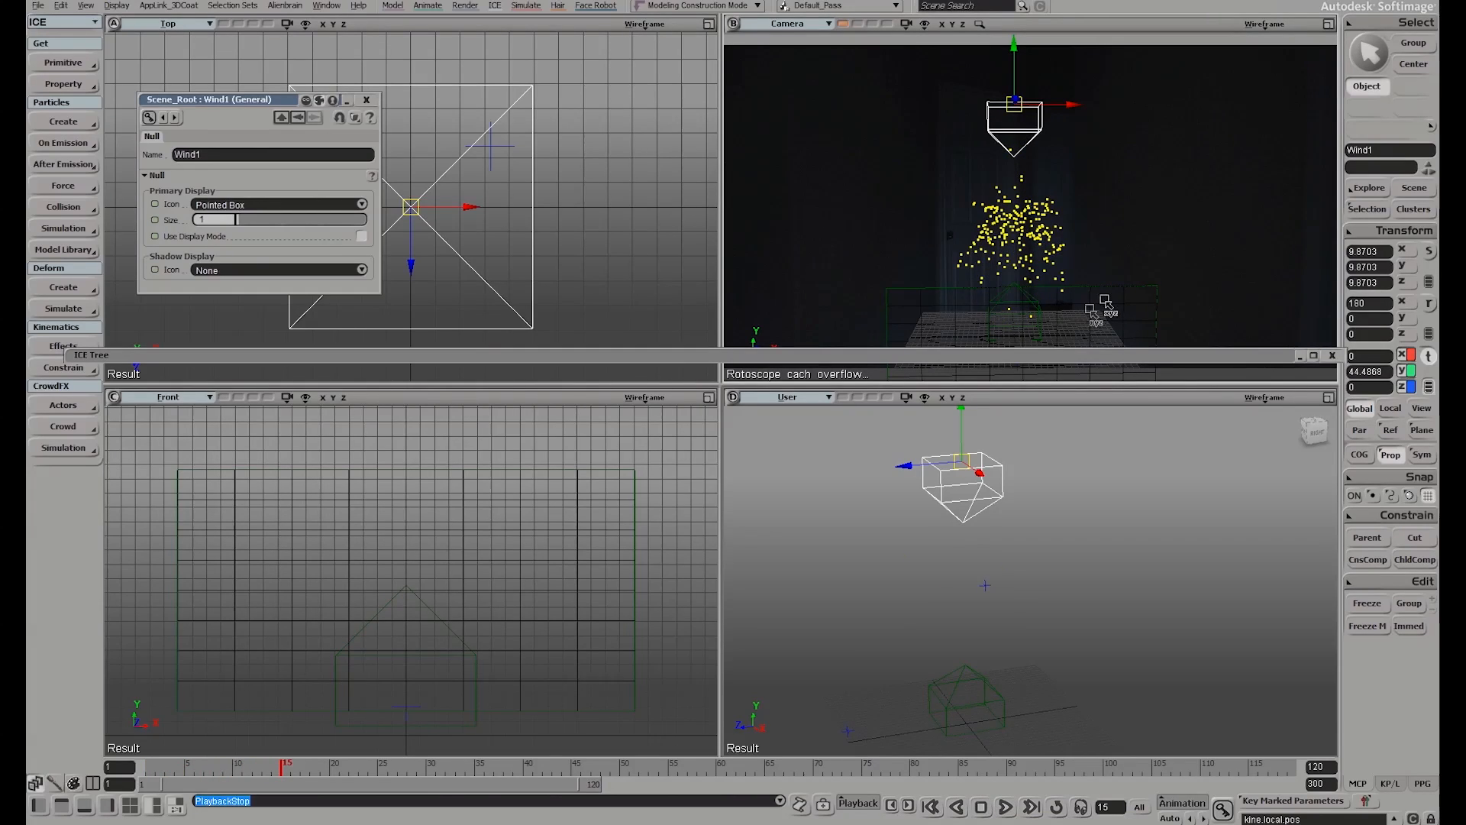
Scale the Wind1 null uniformly down to about 5.32 and replay the particle simulation from the first frame
right_drag(1007, 520, 1011, 530)
middle_drag(1011, 530, 1025, 599)
right_drag(1024, 599, 1018, 549)
key(x)
drag(991, 516, 940, 523)
click(939, 808)
click(1004, 810)
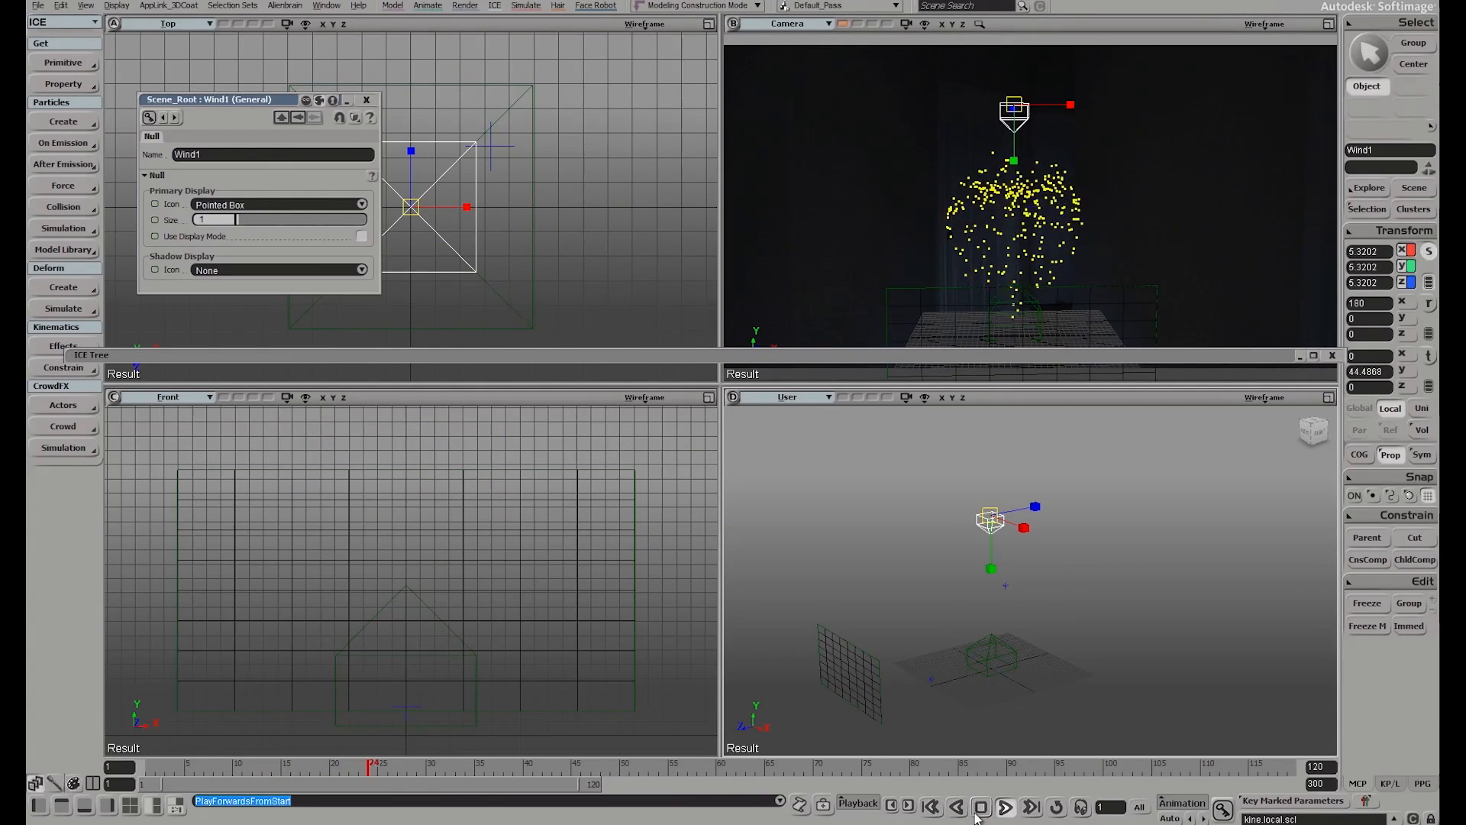
click(980, 810)
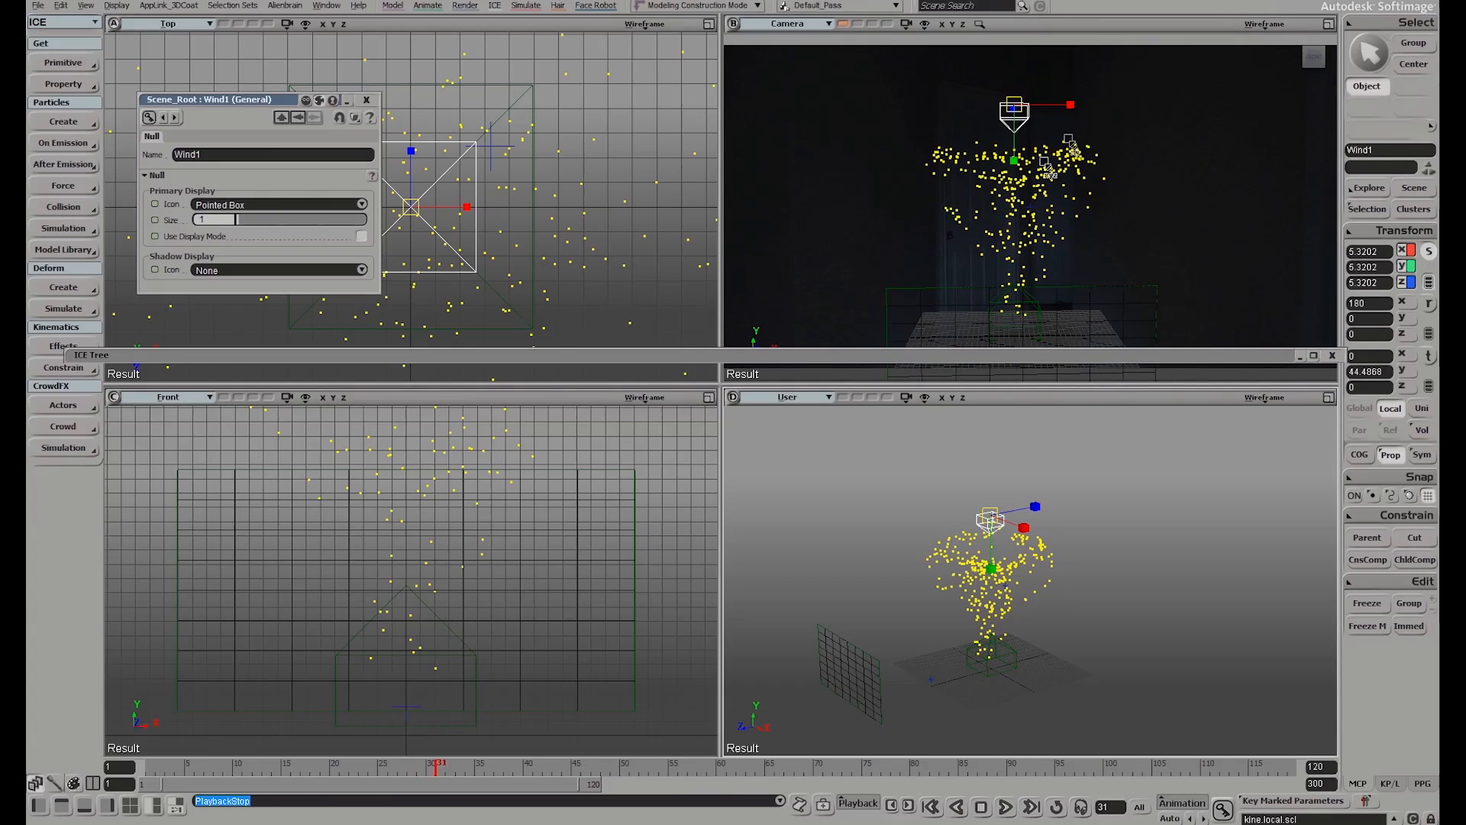
Replay the simulation repeatedly from the first frame and examine how the particles rise and spread around the smaller wind
click(930, 808)
click(1005, 808)
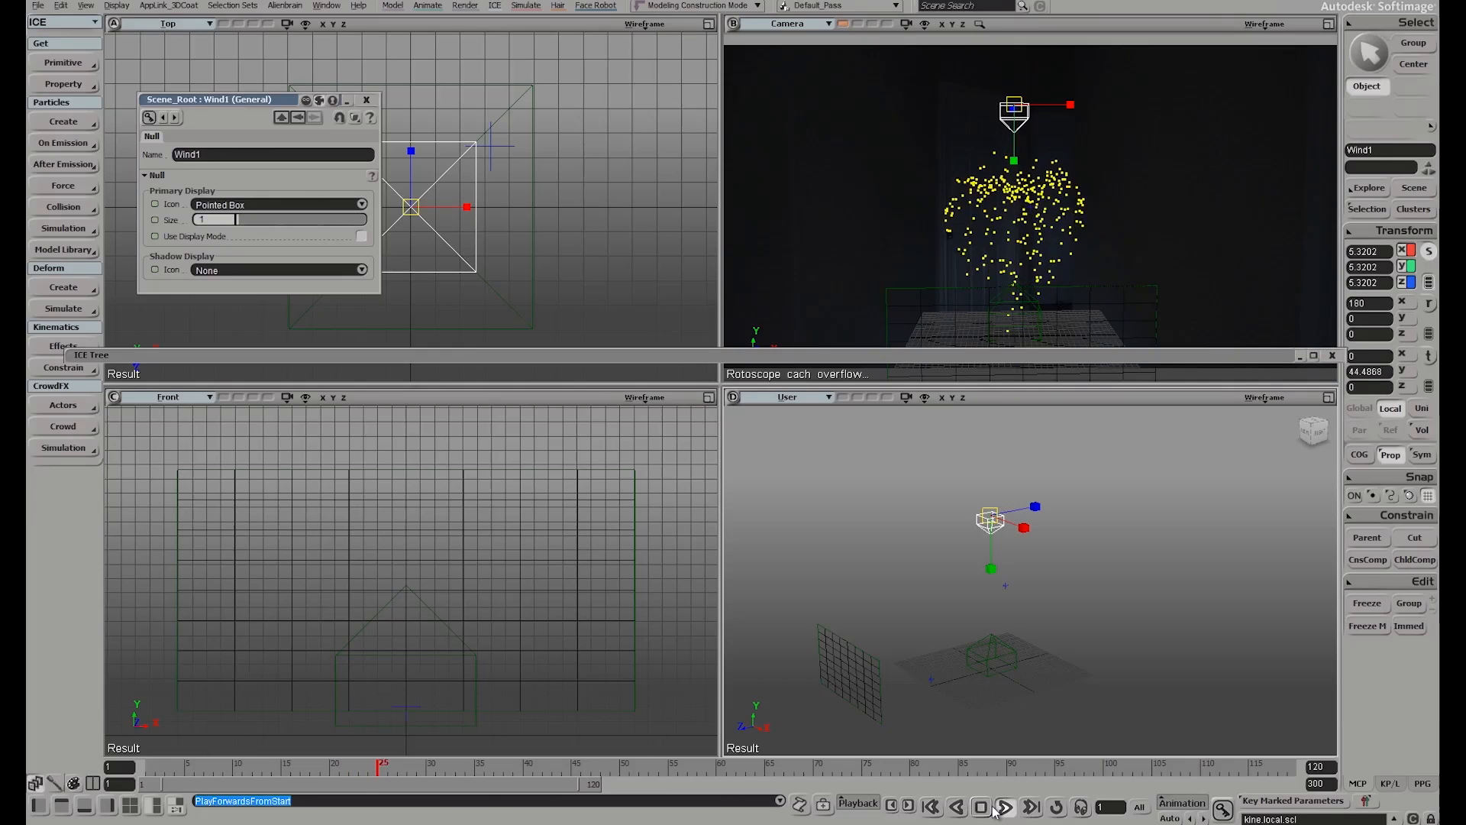
click(983, 808)
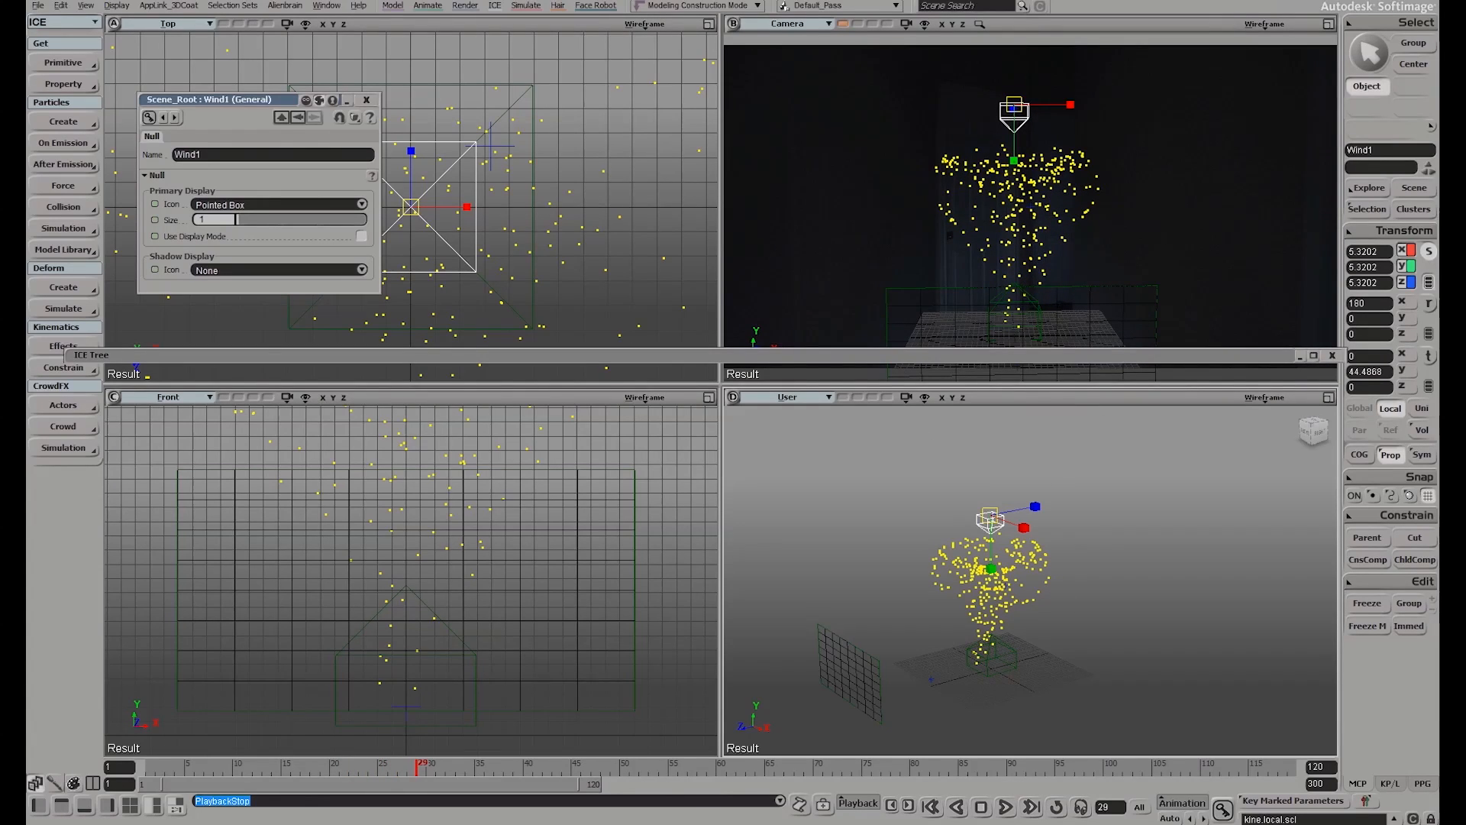
click(930, 808)
click(1005, 808)
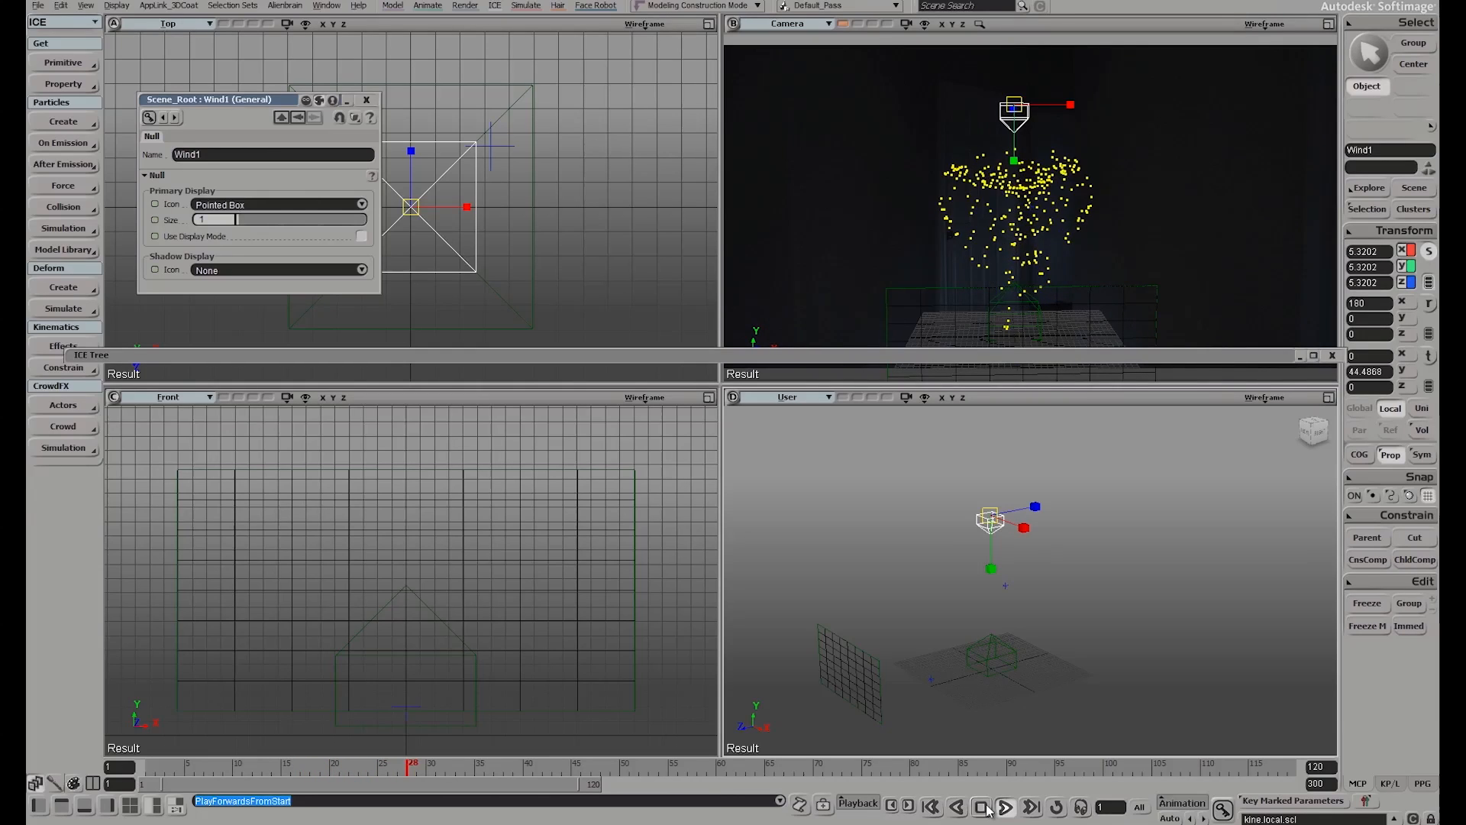
click(981, 807)
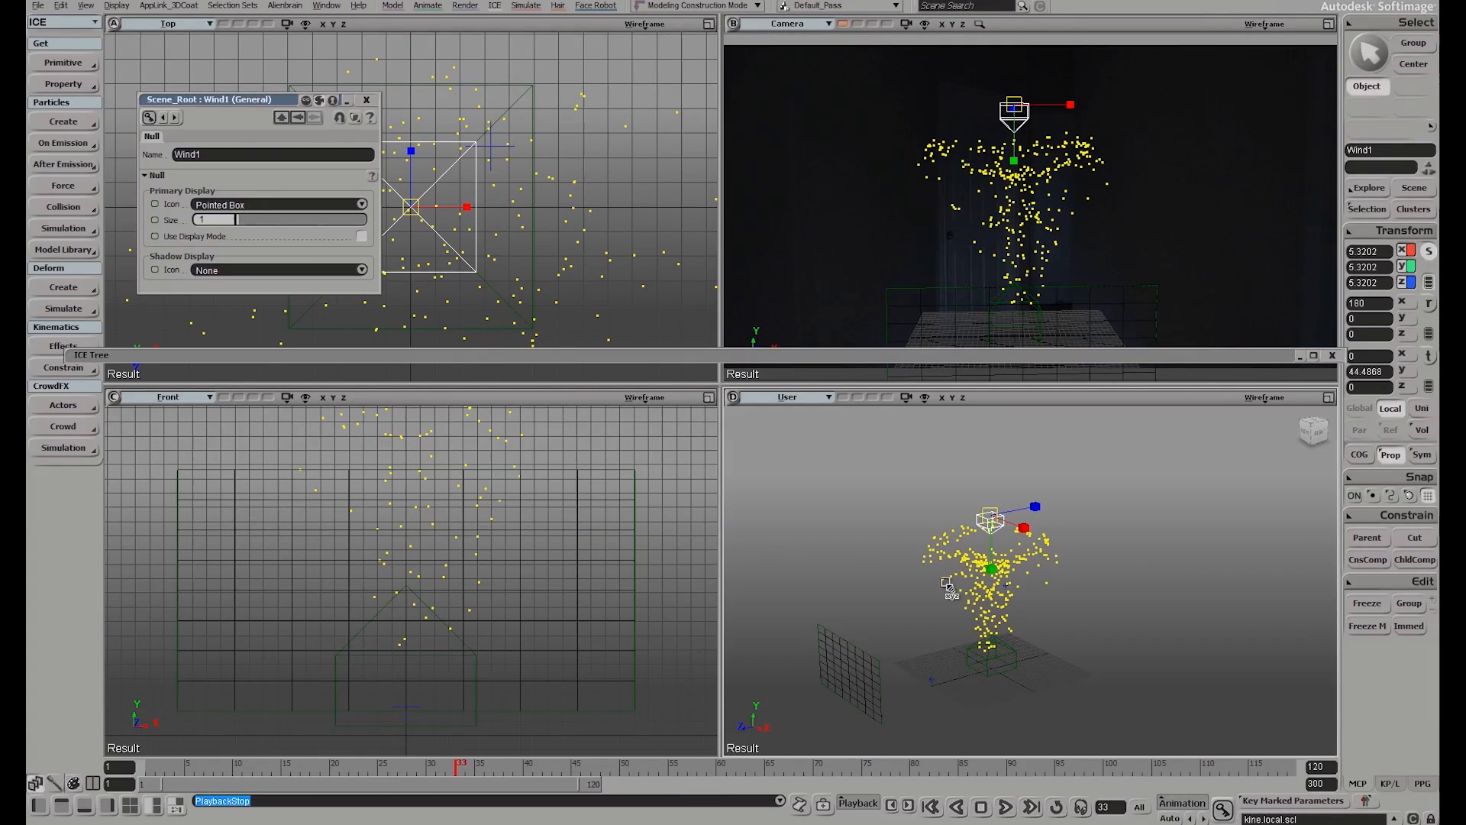
key(space)
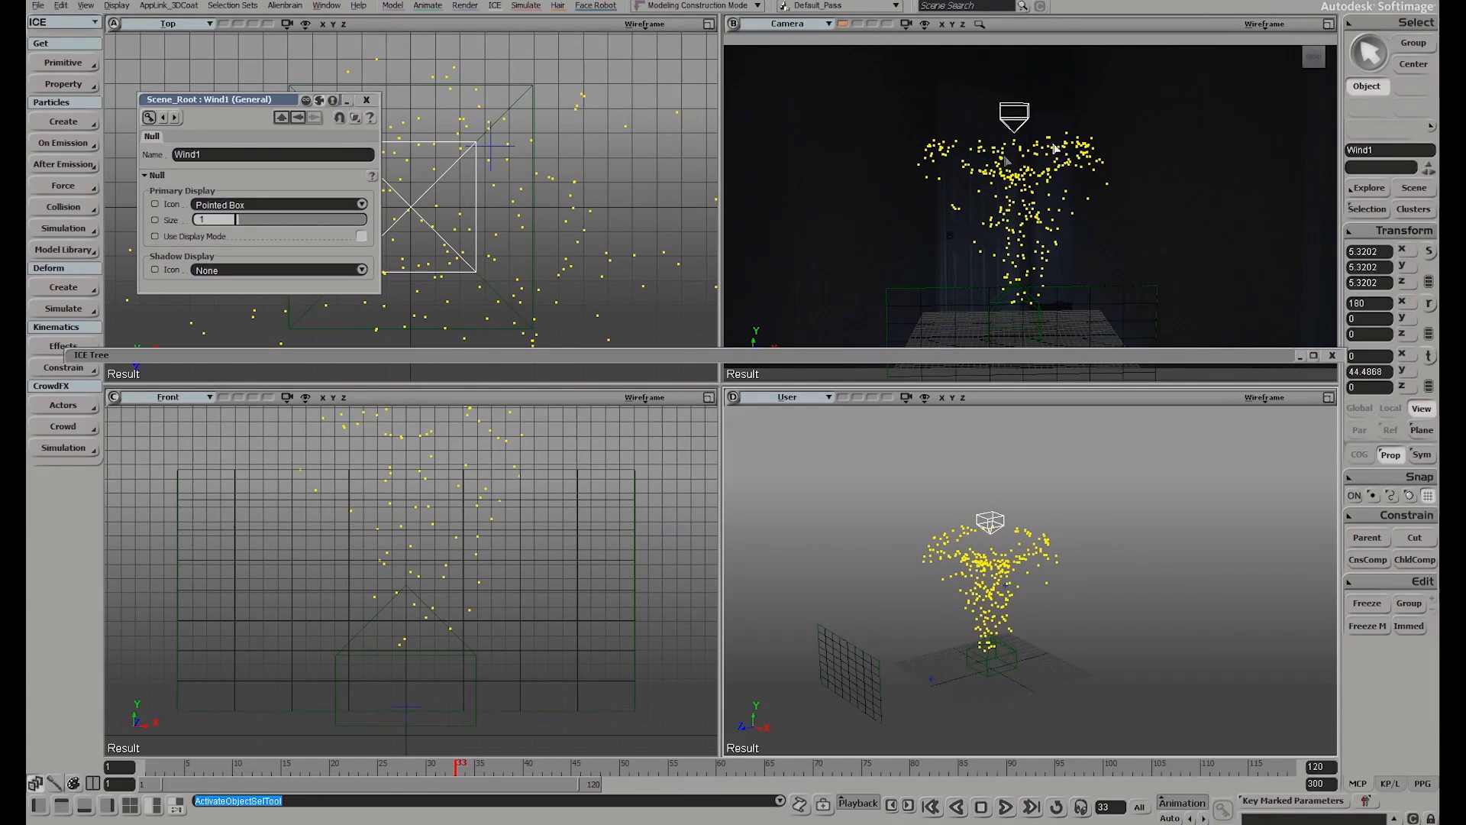
click(928, 810)
click(1006, 809)
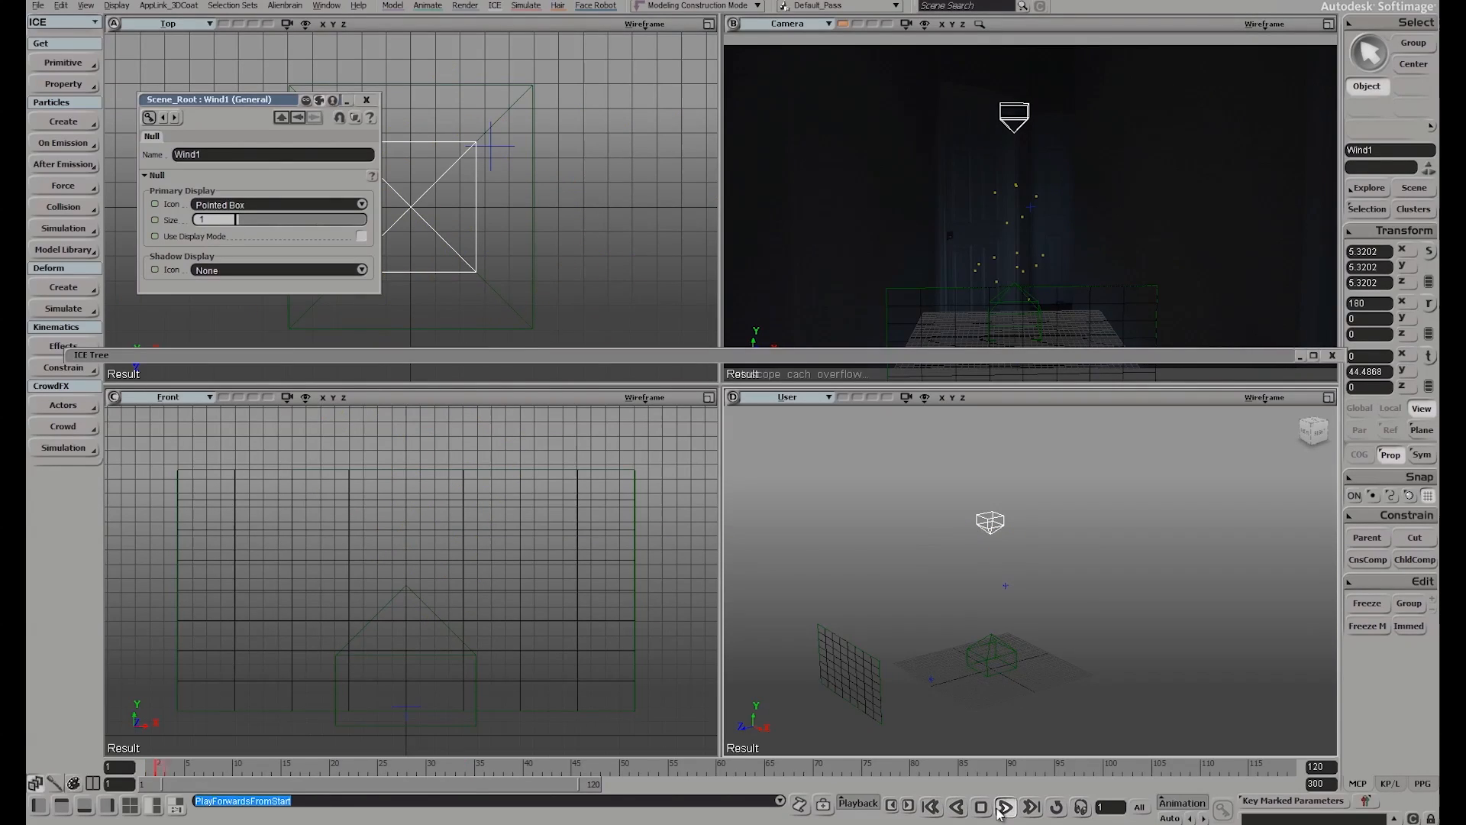
click(981, 808)
click(931, 807)
click(1006, 809)
key(Escape)
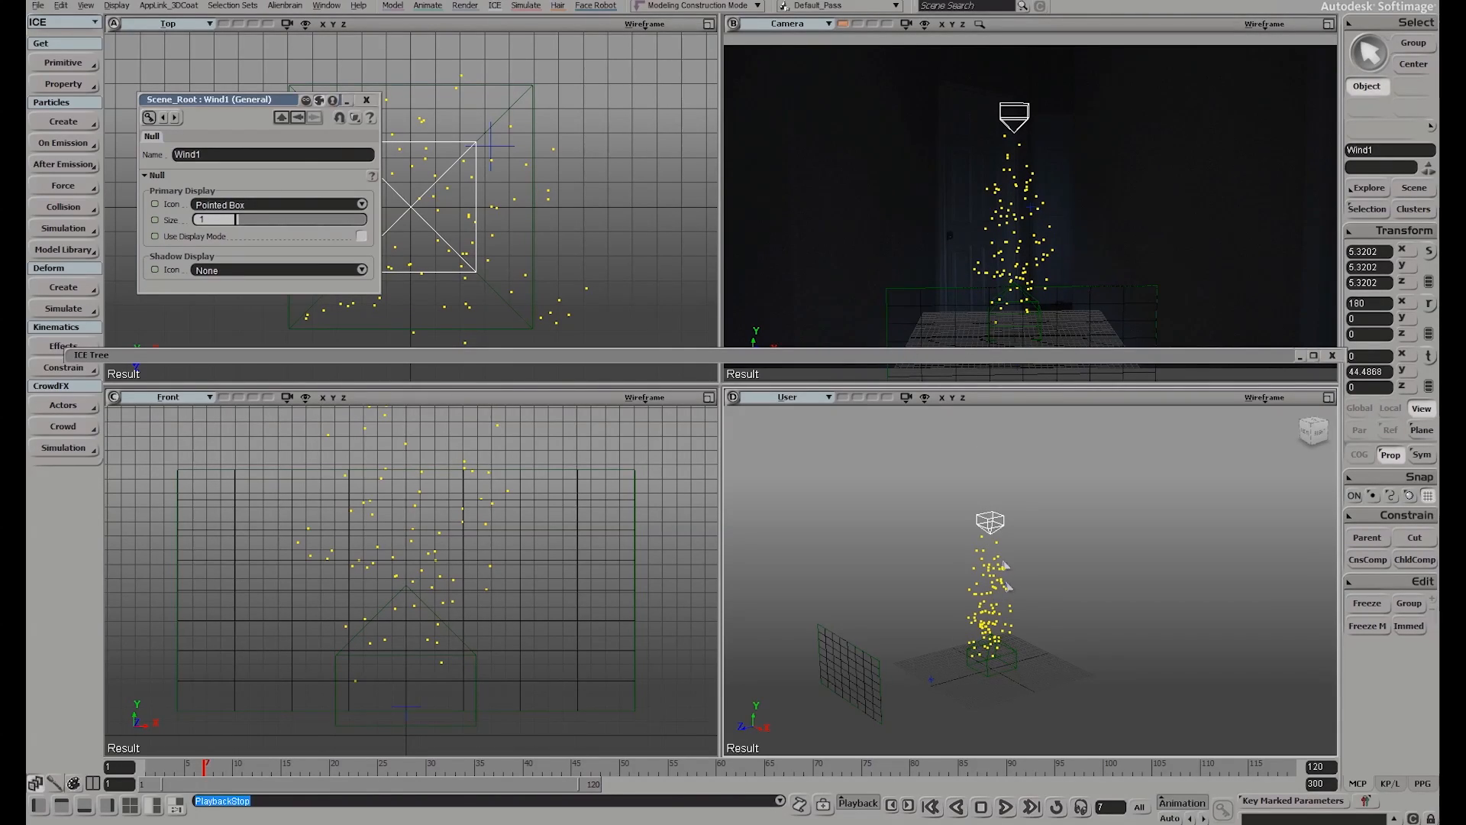
Select the particle point cloud, expand the ICE Tree and check the Emit from Geometry node's properties
drag(927, 593, 1003, 617)
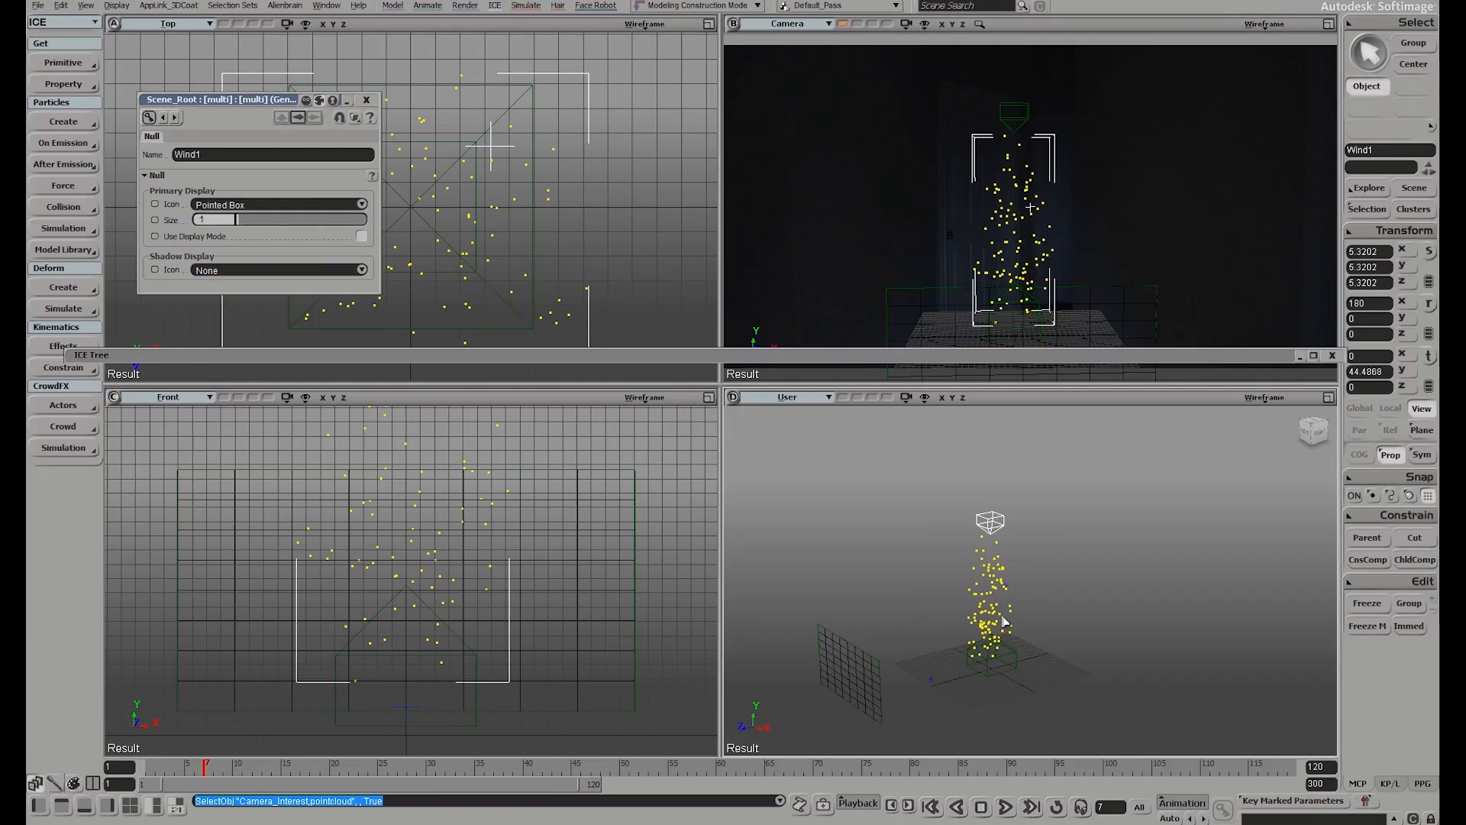
click(871, 354)
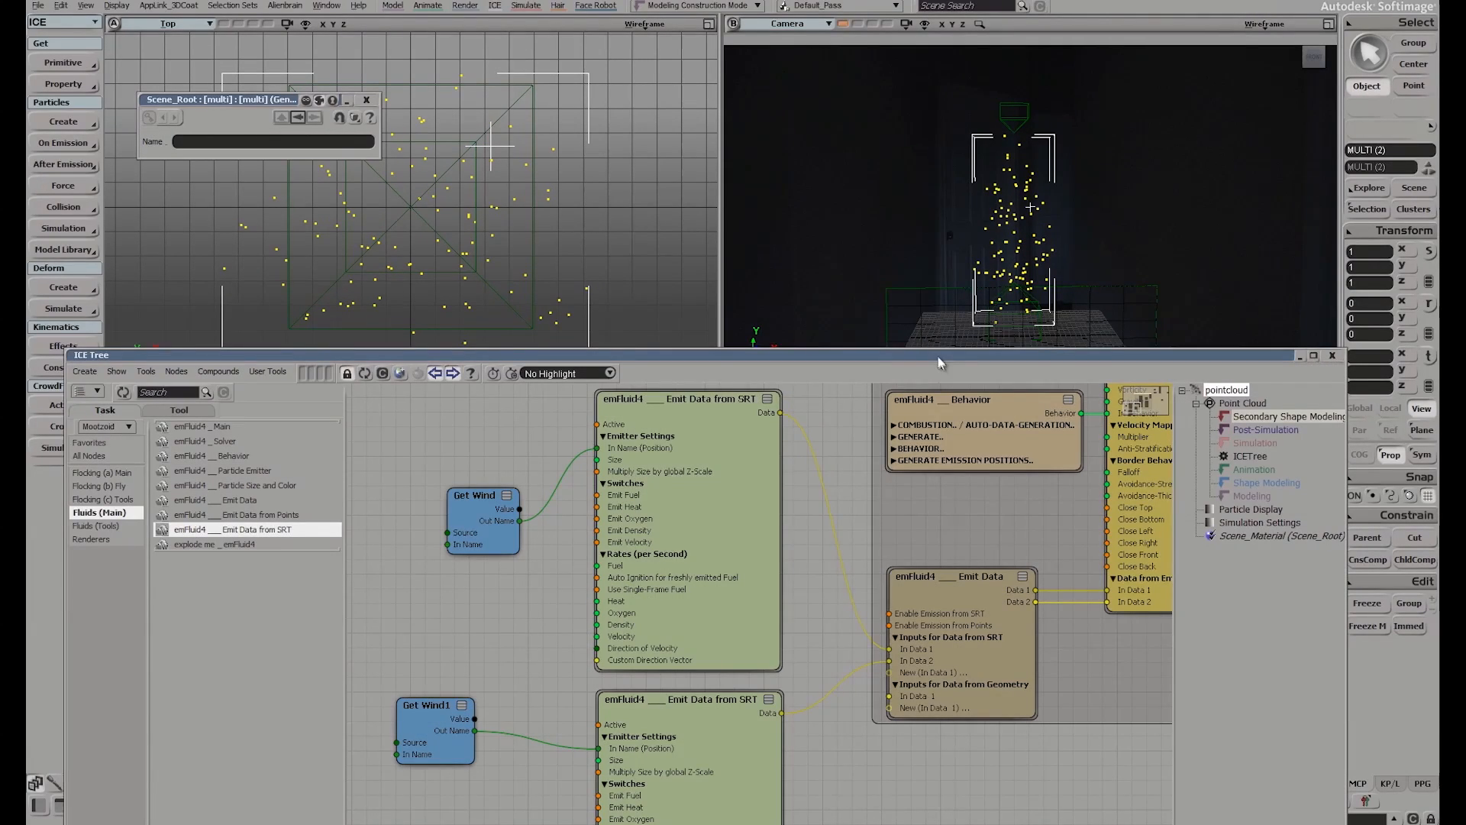
drag(939, 358, 780, 207)
scroll(866, 614, down, 1)
middle_drag(920, 420, 748, 593)
middle_drag(993, 294, 802, 523)
middle_drag(950, 466, 777, 518)
middle_drag(984, 407, 643, 660)
double_click(771, 438)
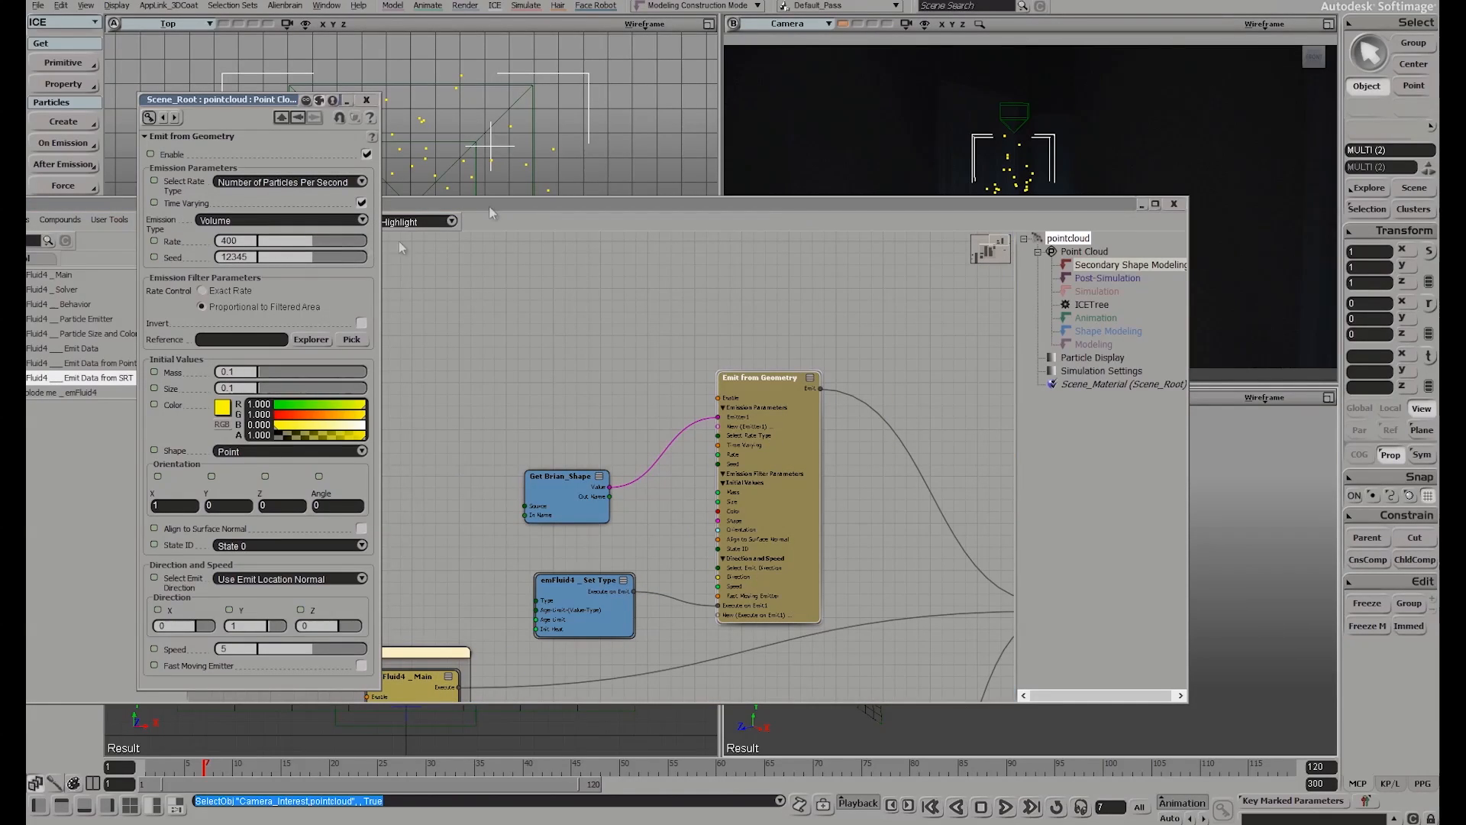
click(367, 100)
Try to apply the Randomize Size emission effect to the current selection with the ICE Tree collapsed
drag(492, 205, 694, 197)
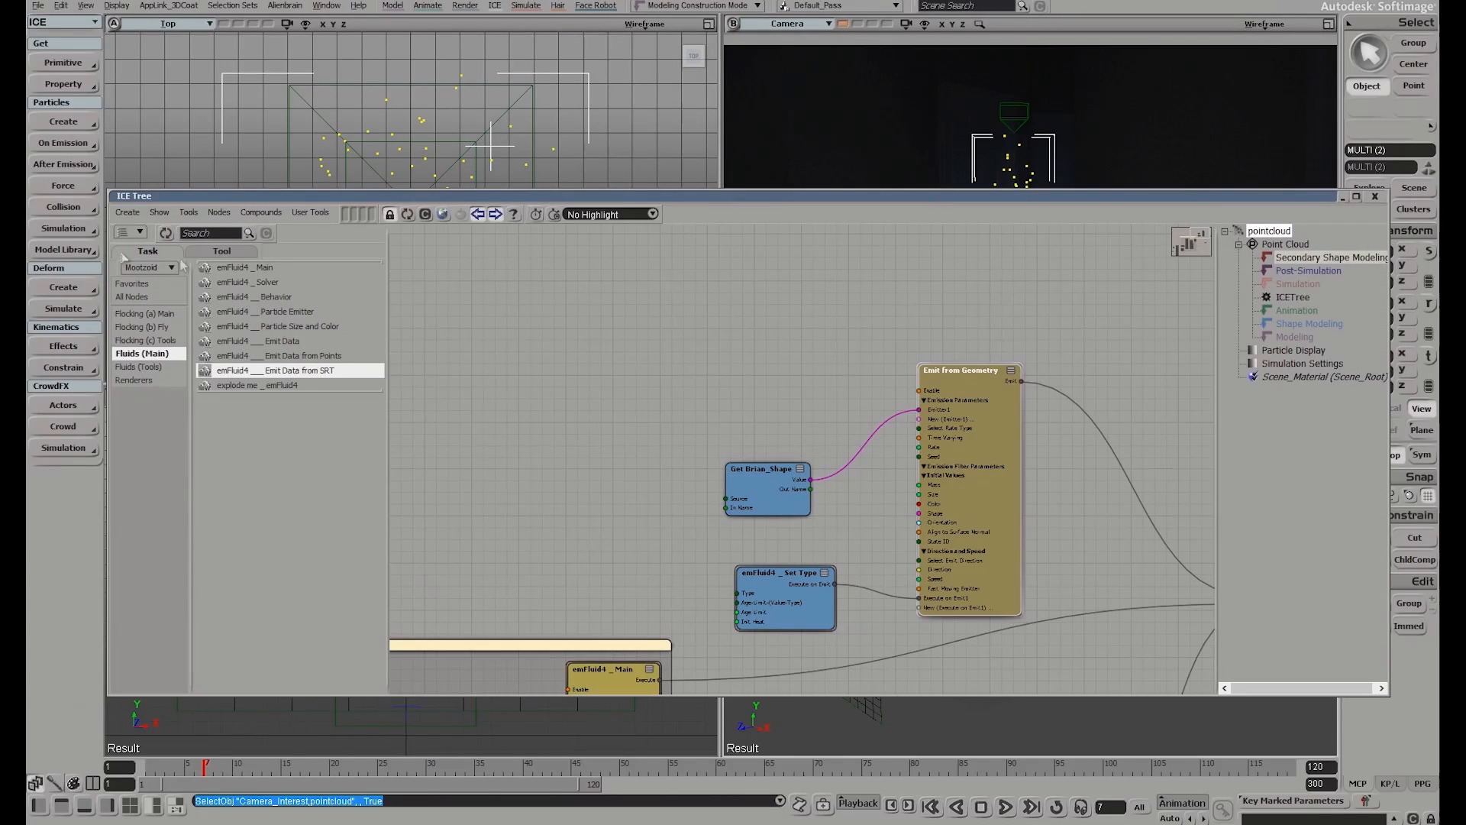
double_click(1095, 196)
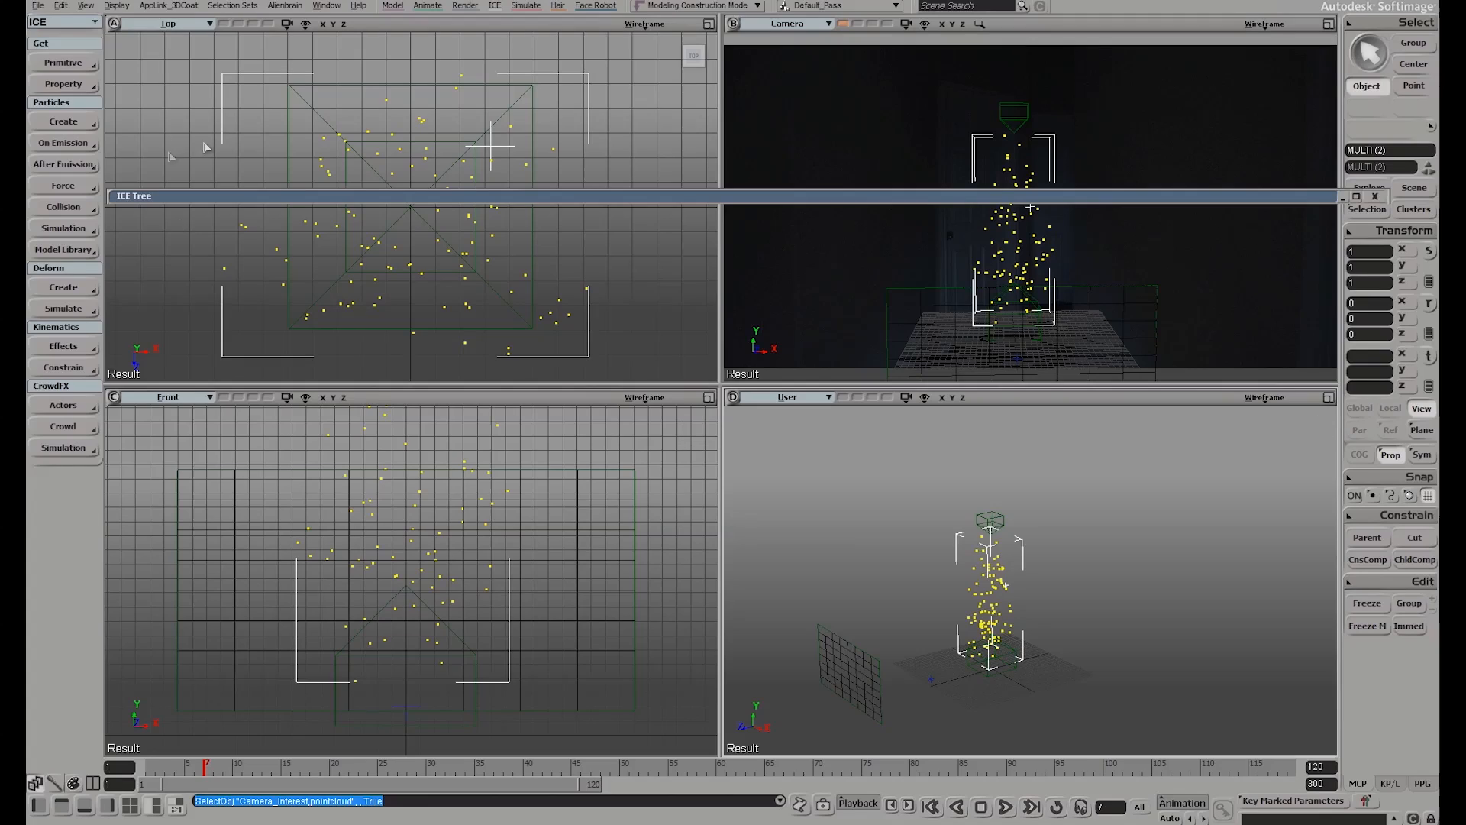
click(63, 143)
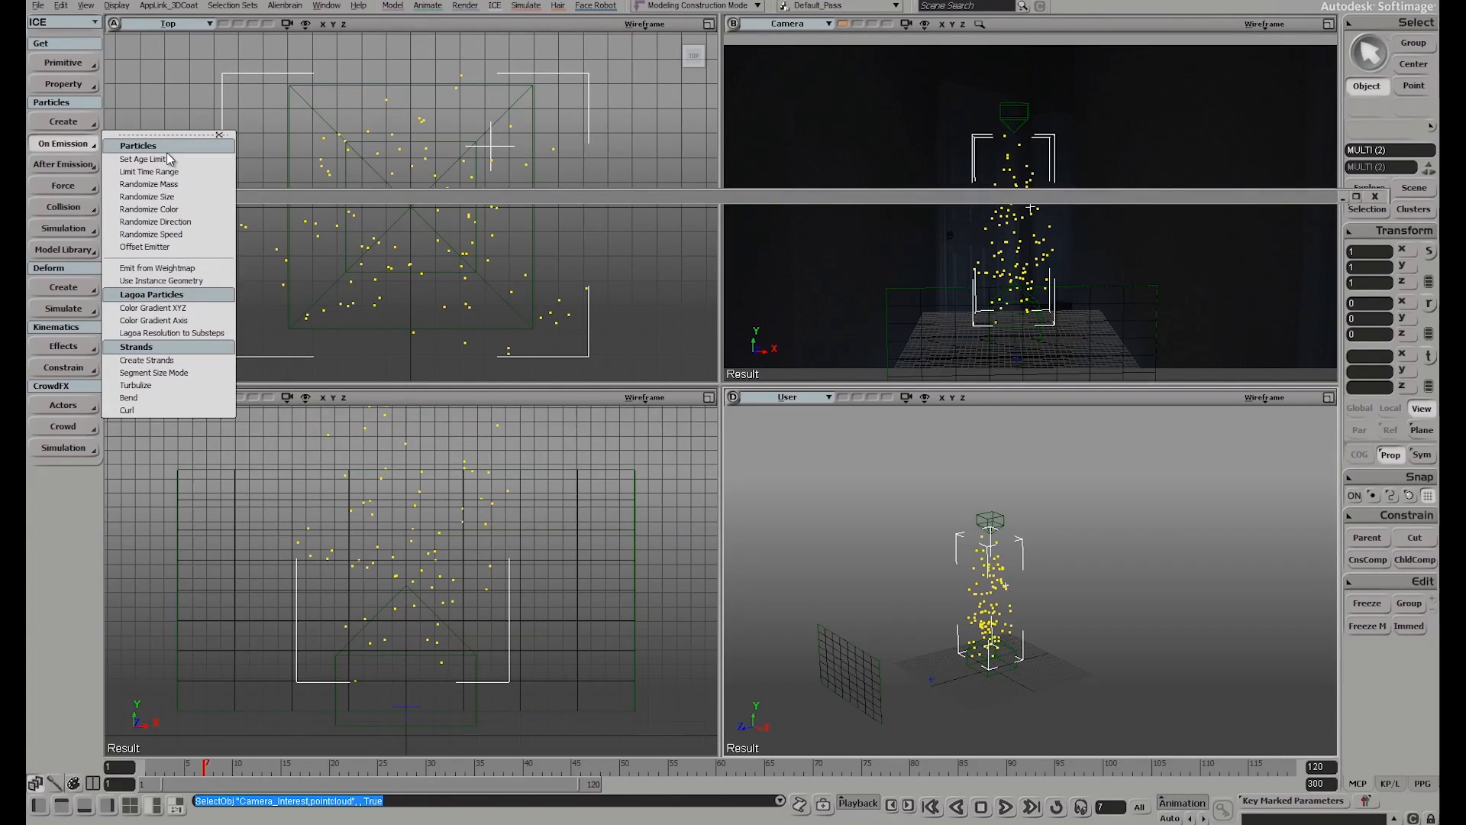
click(170, 197)
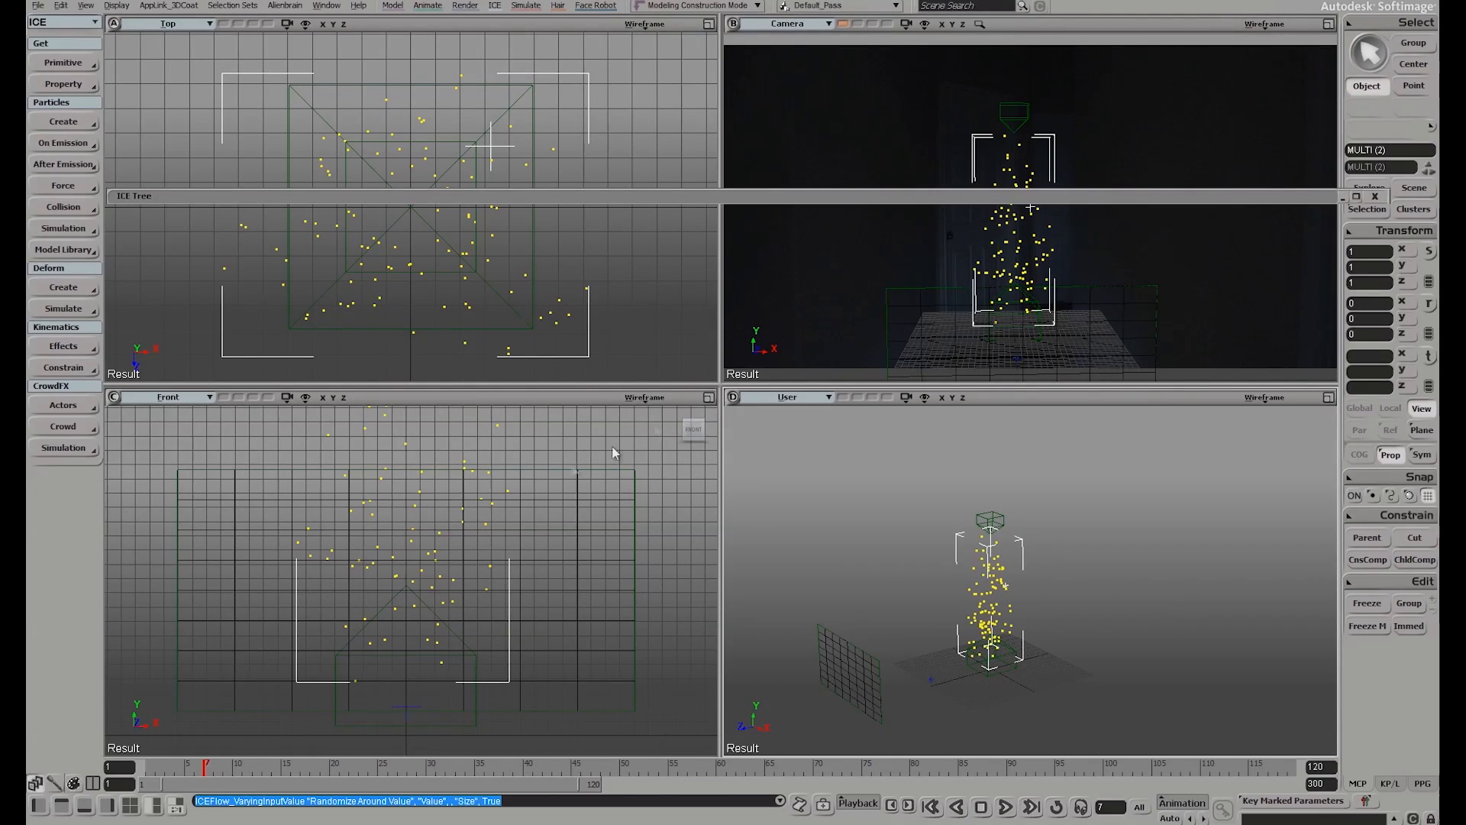
Search the ICE nodes for "randomize" and add a Randomize Emitter Value node connected to Emit from Geometry's Size
double_click(857, 195)
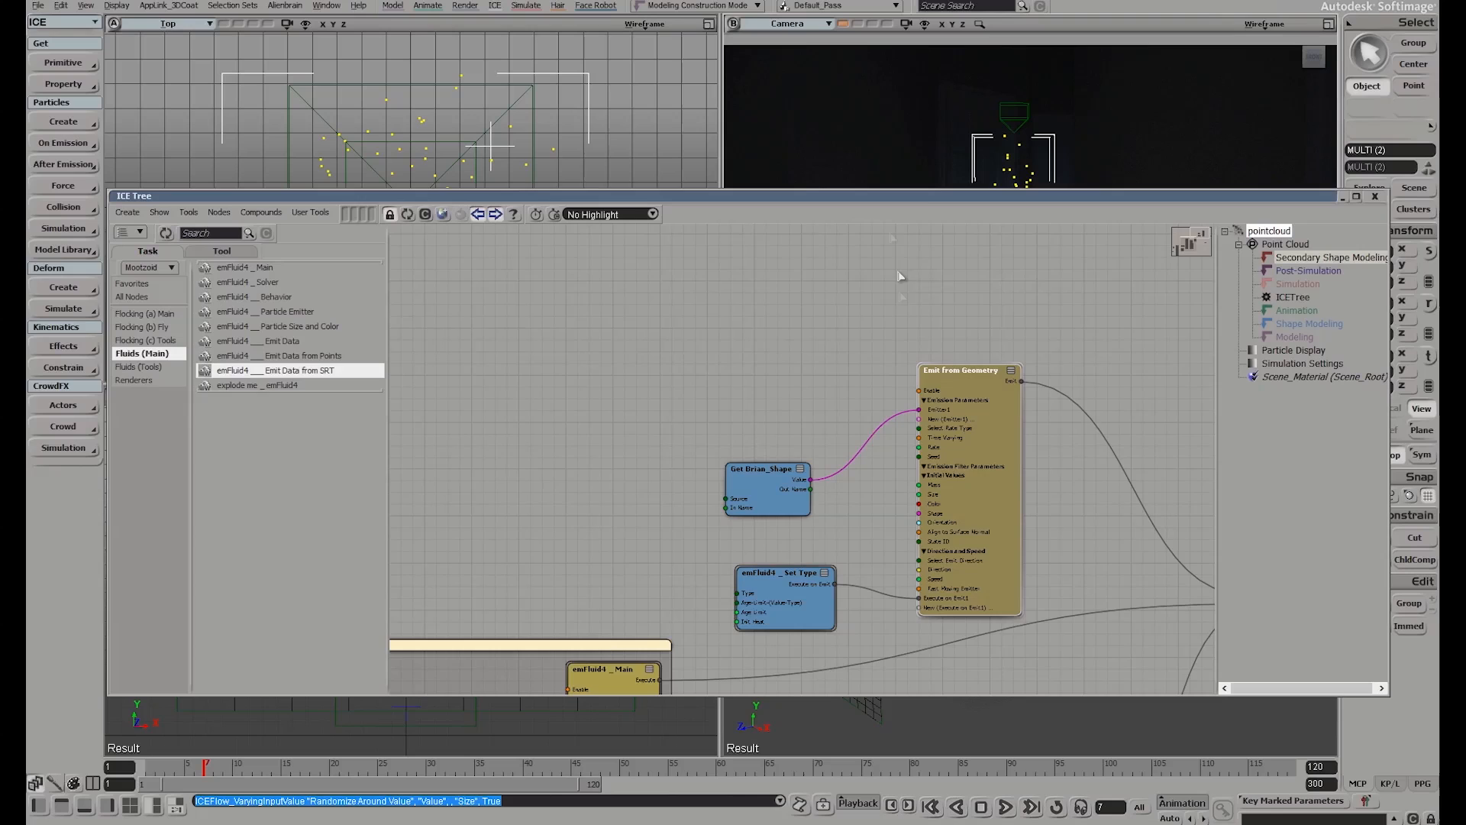
scroll(1087, 486, down, 3)
drag(1011, 426, 922, 424)
scroll(904, 409, up, 3)
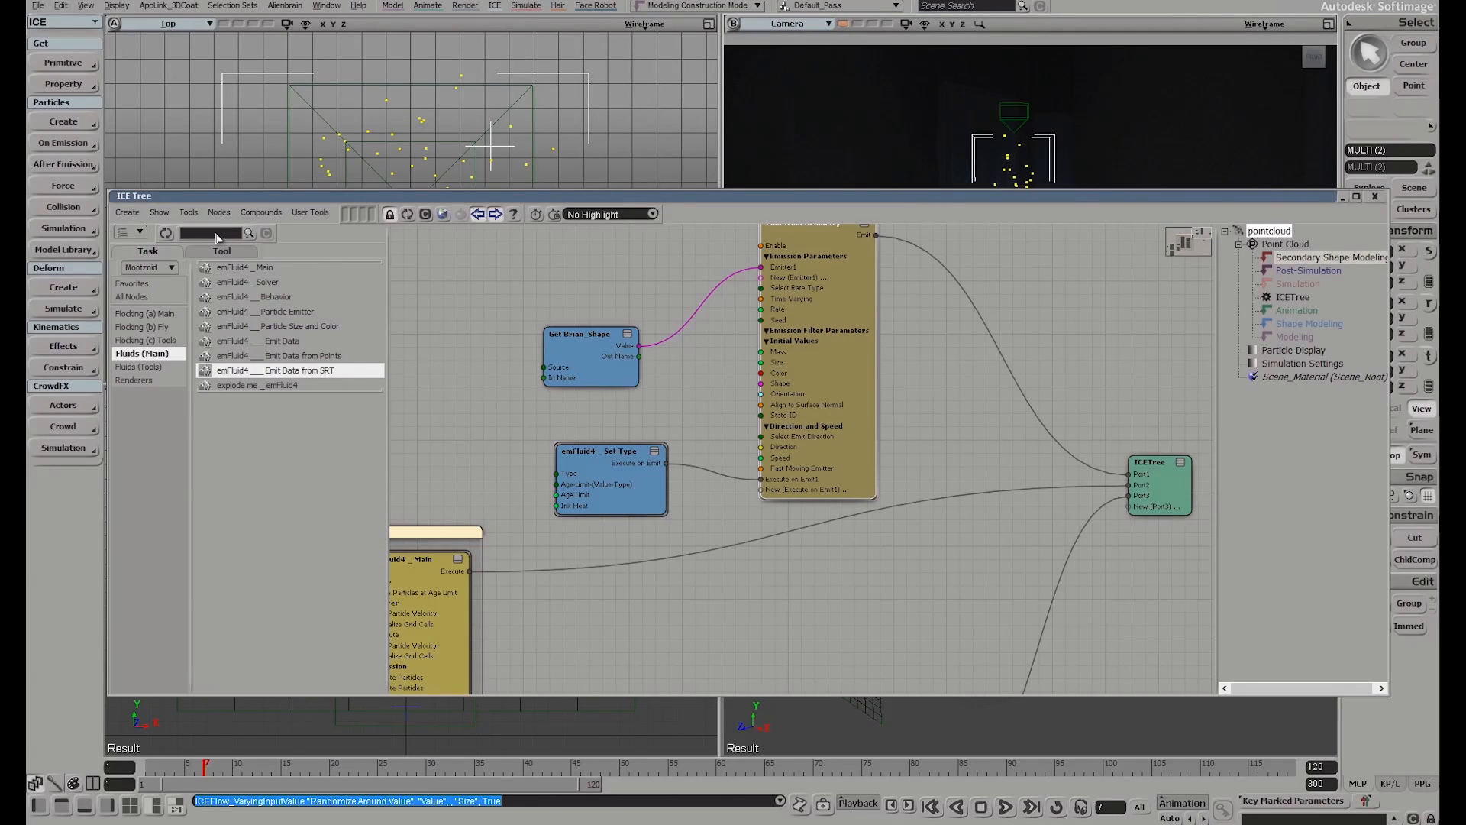
text(randomize)
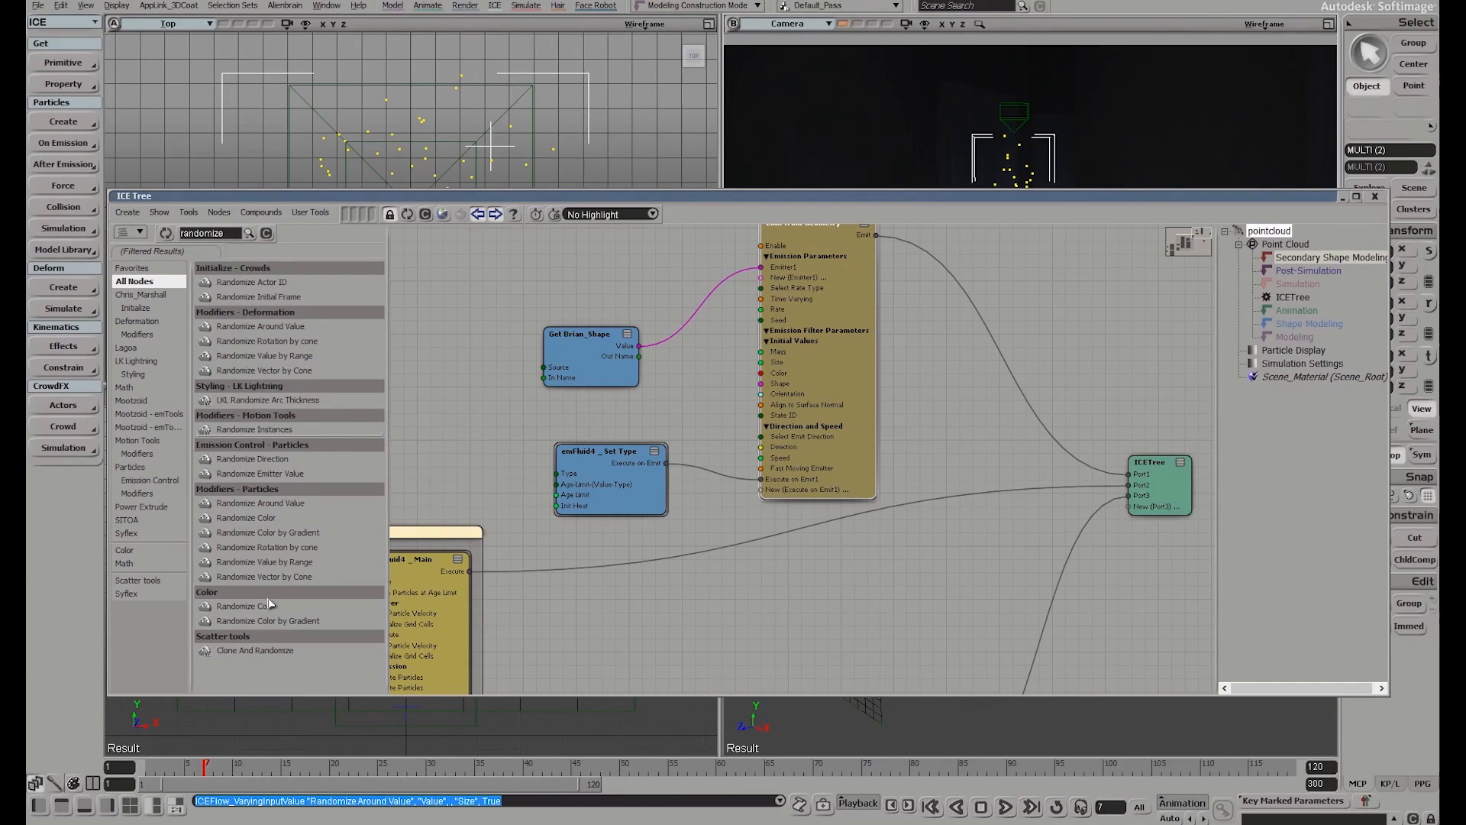
drag(259, 475, 763, 363)
Set the Randomize Emitter Value node's minimum to 0.05, maximum to 0.1 and seed to 43242
double_click(527, 260)
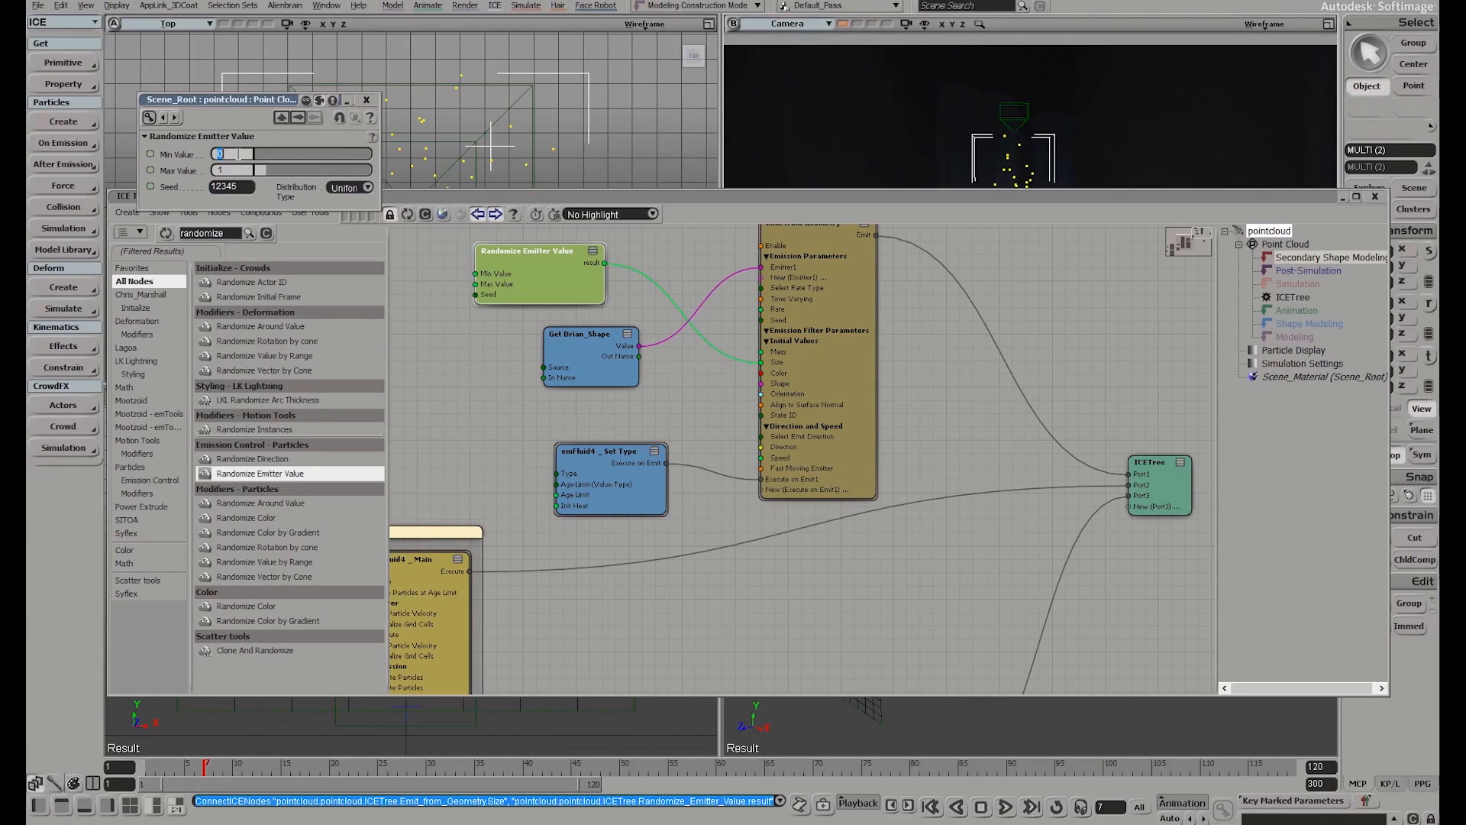
text(.05)
key(Tab)
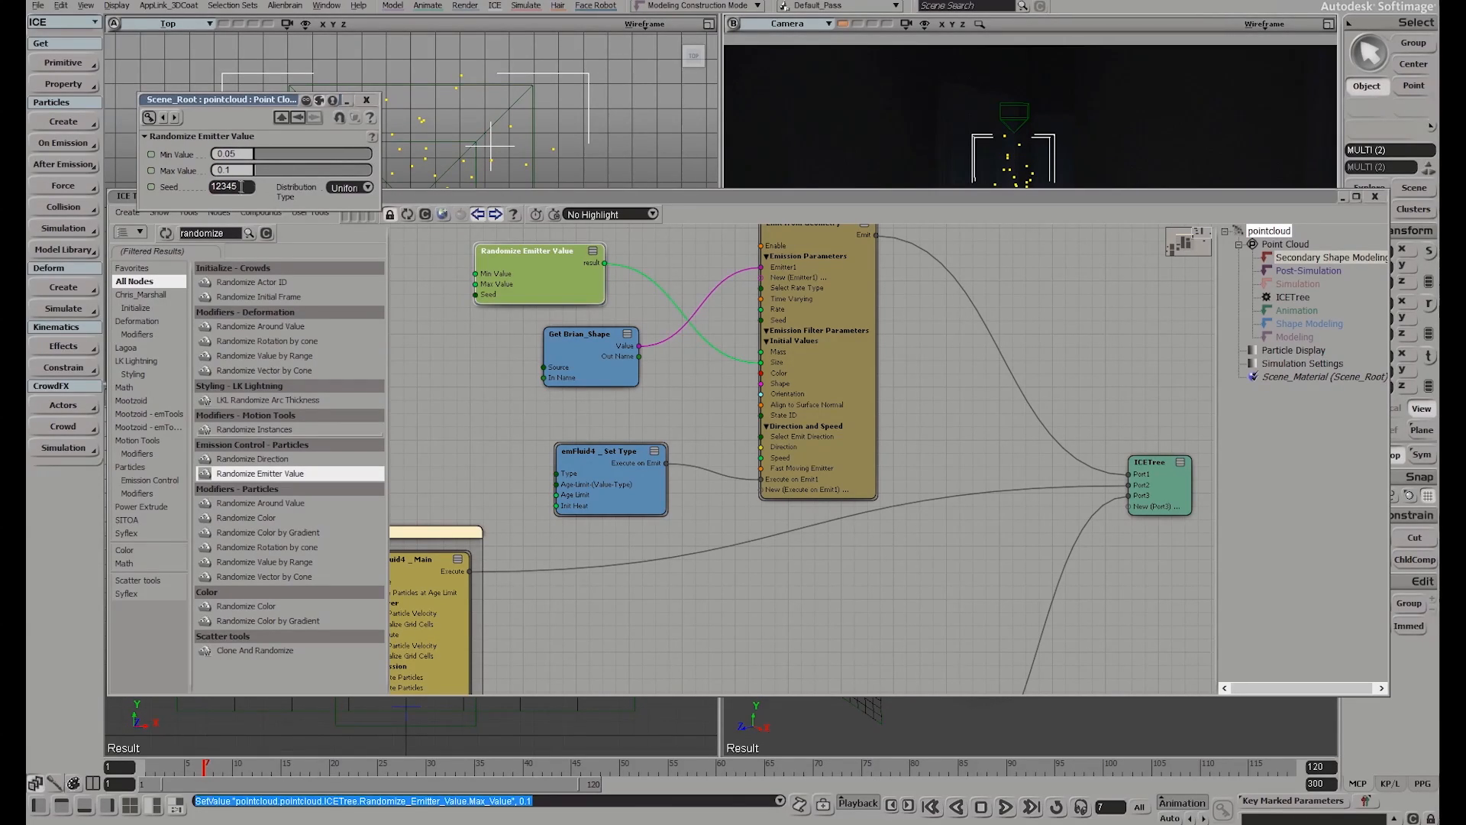
text(43242)
key(Return)
Set the particle shape of the Emit from Geometry node to Sphere and collapse the ICE Tree
double_click(864, 310)
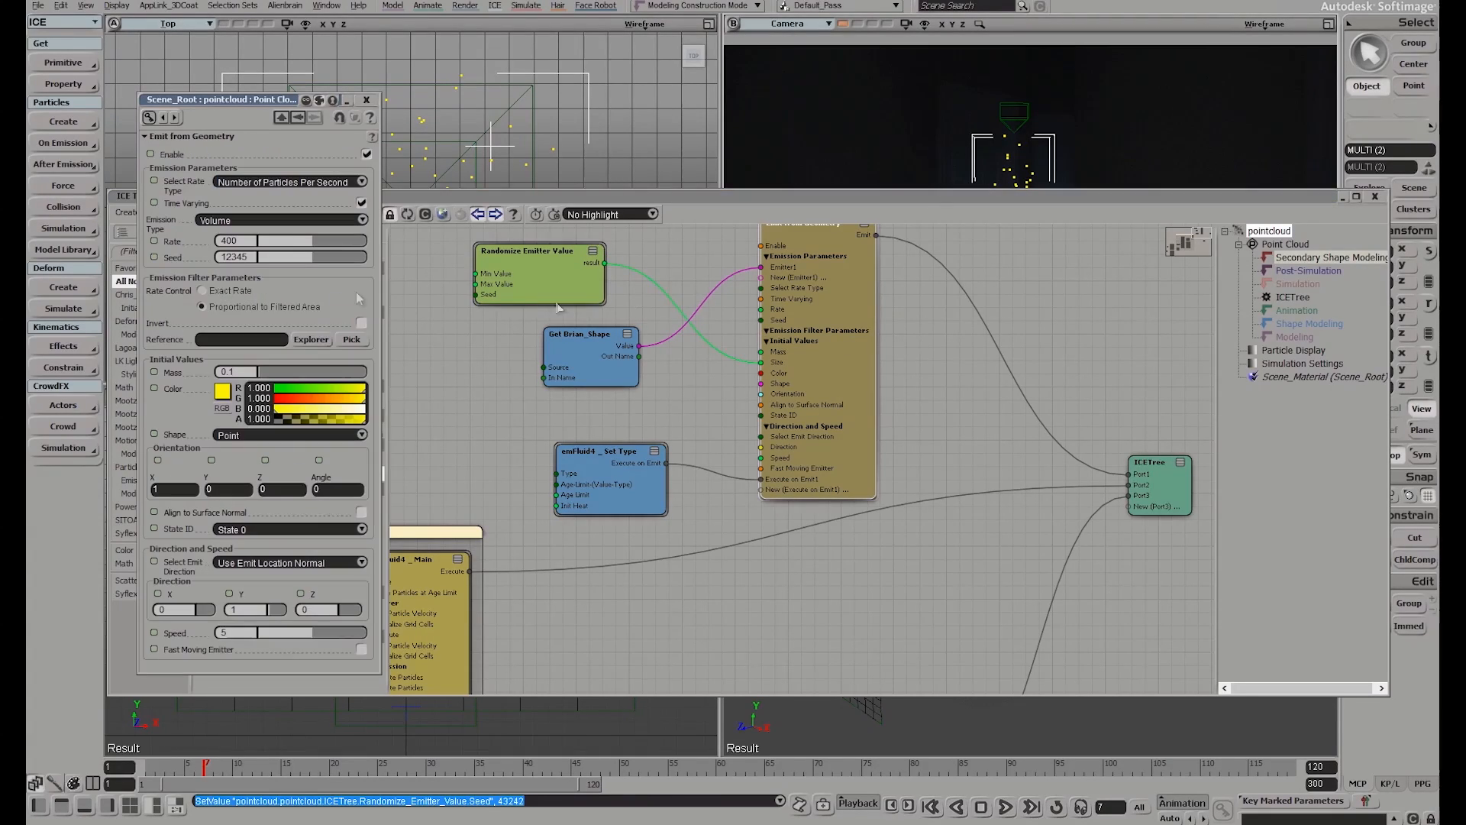
click(260, 435)
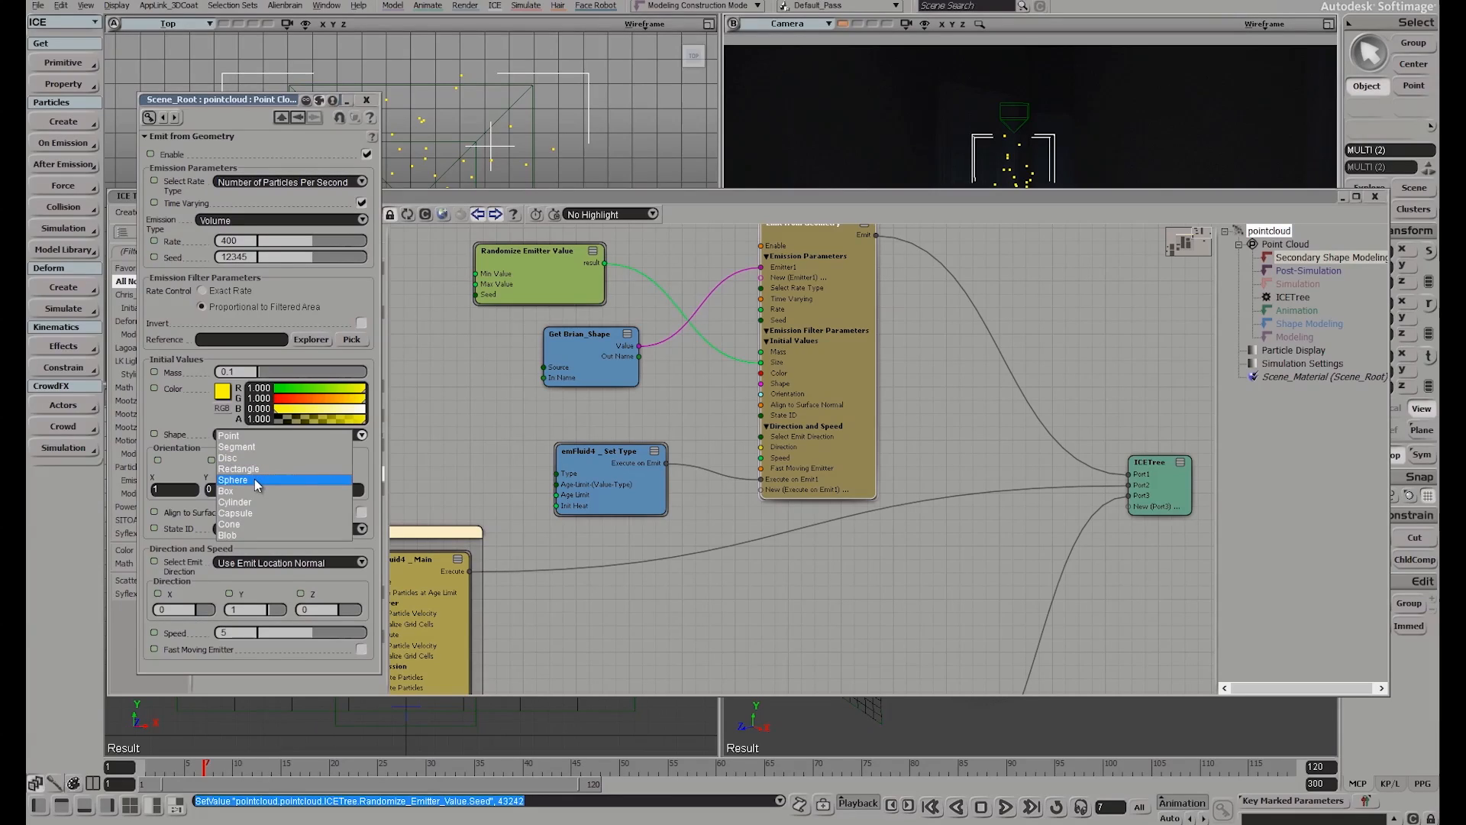
click(258, 481)
double_click(969, 196)
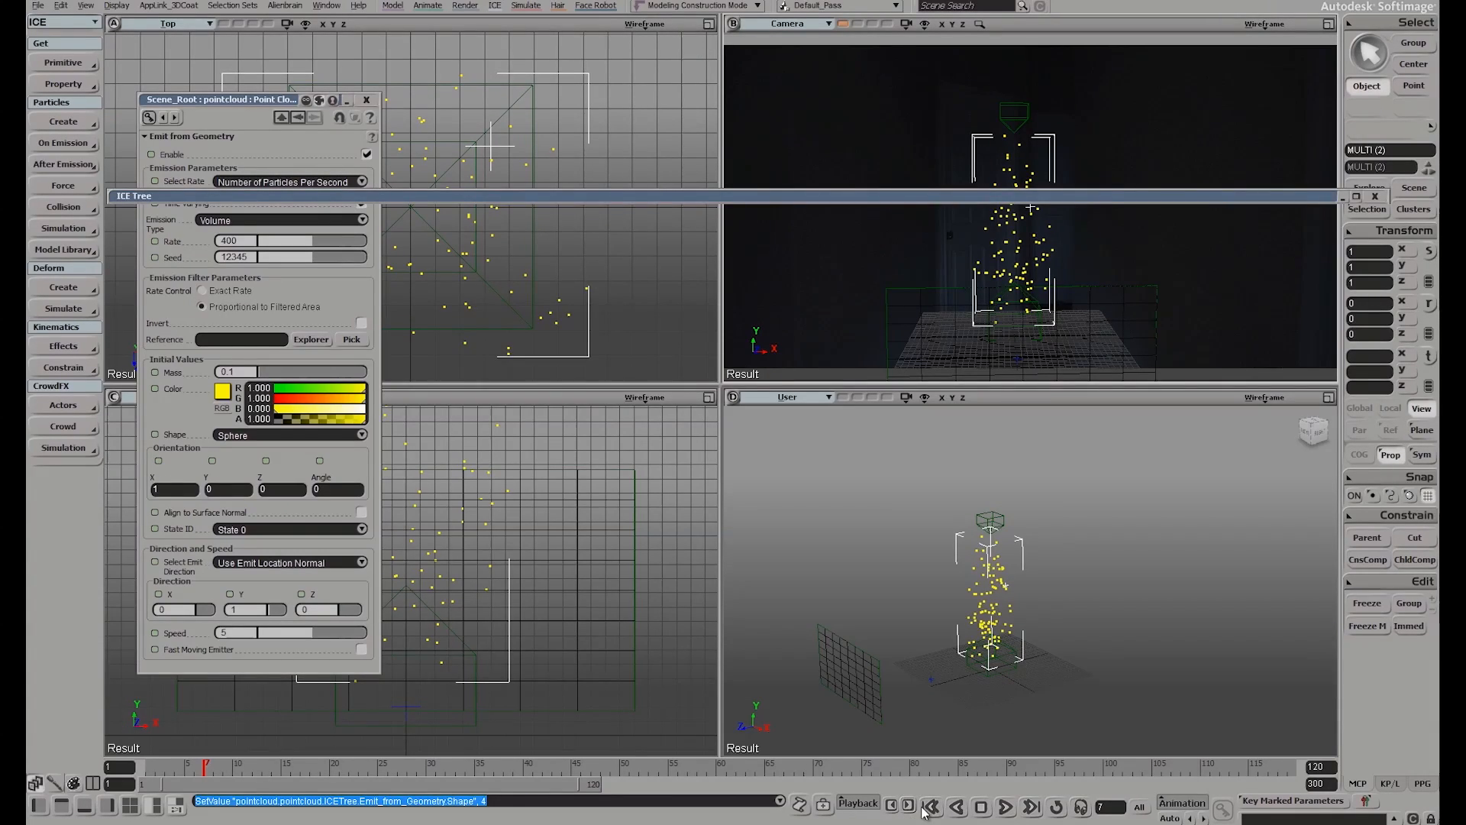
Replay the simulation from the first frame and examine the particle spheres and their sizes up close in the User view
click(926, 809)
click(1004, 808)
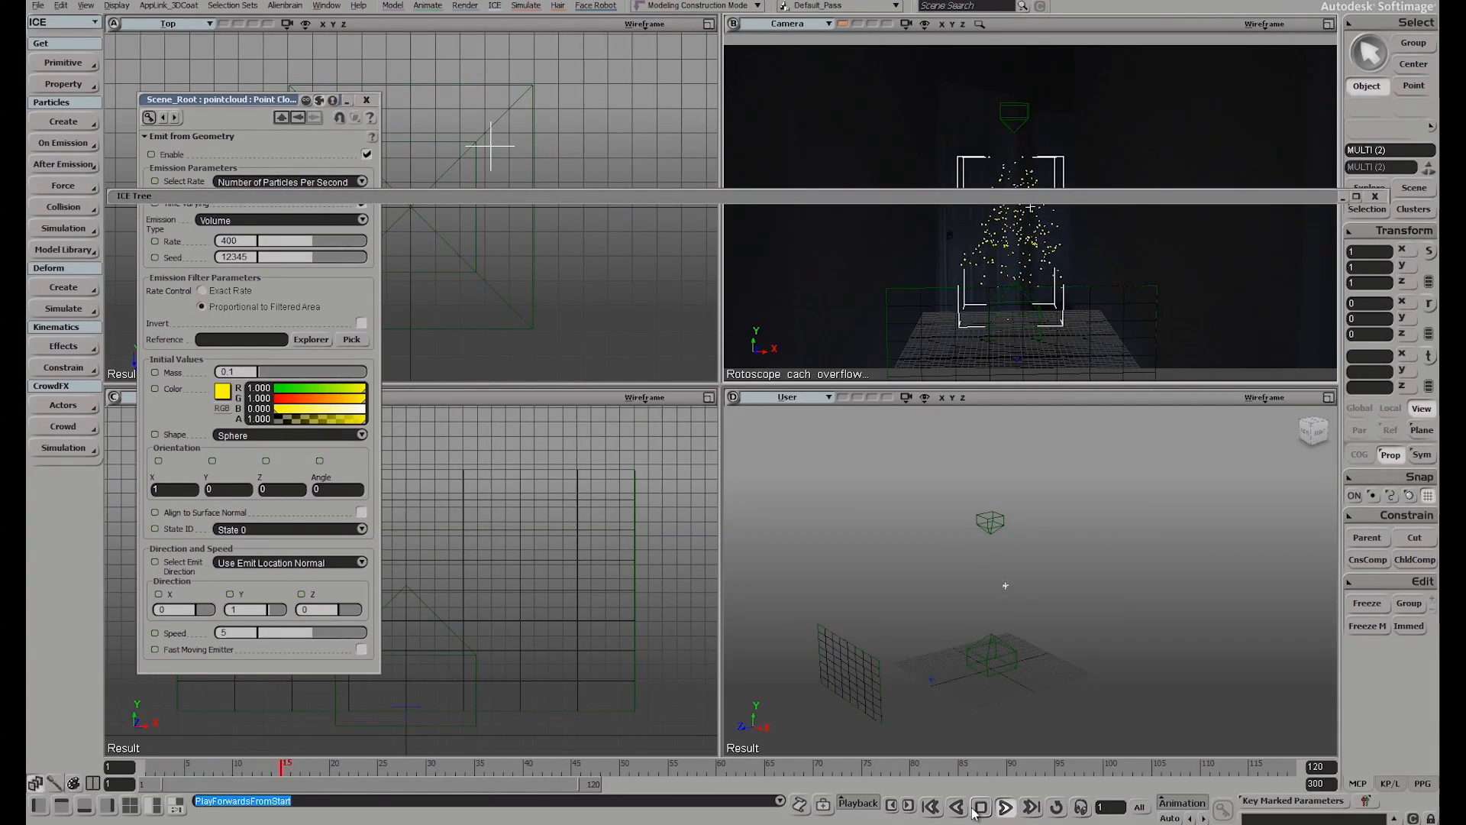
click(981, 807)
scroll(972, 620, up, 12)
drag(840, 593, 924, 569)
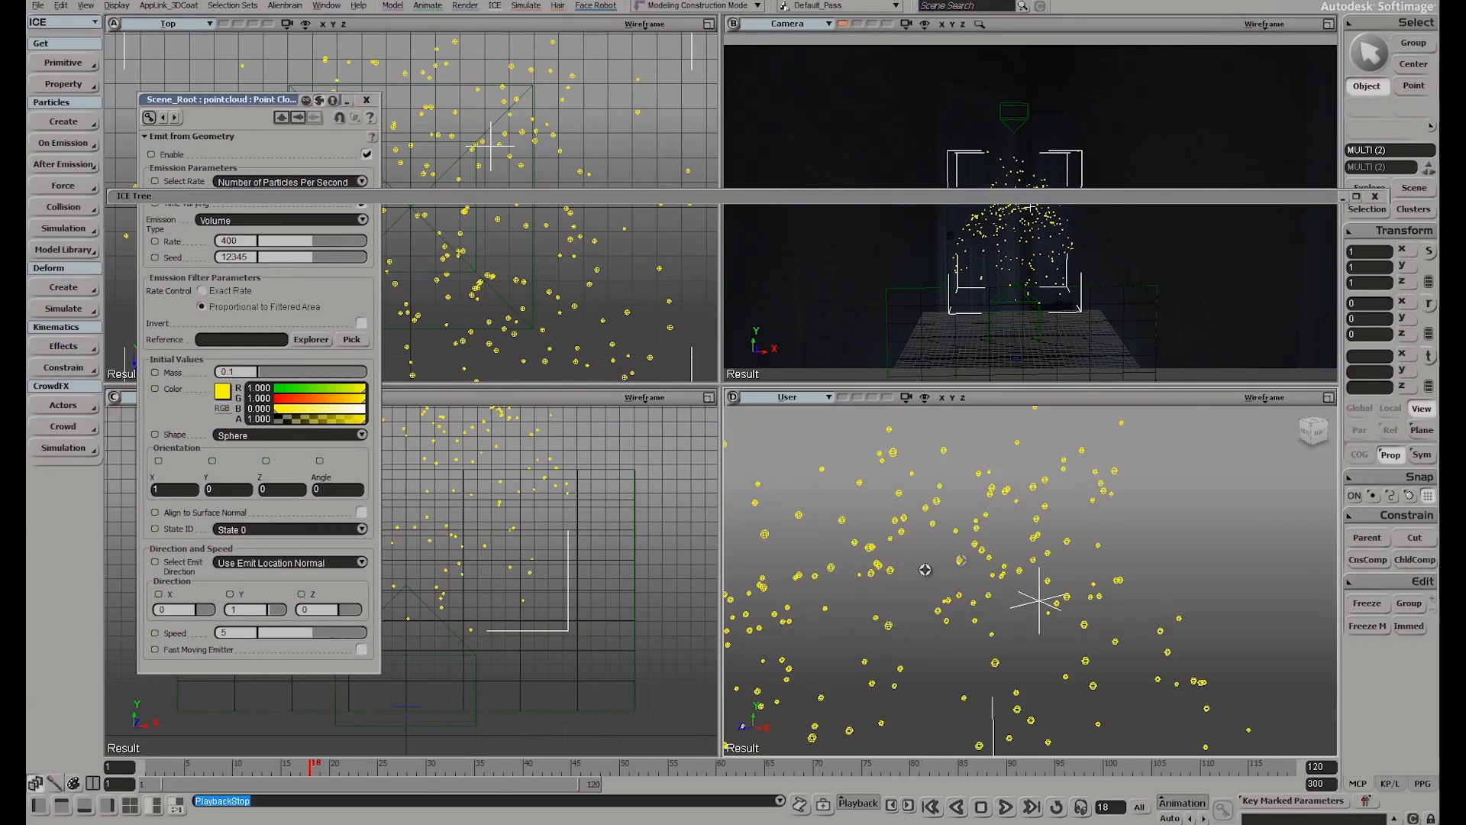
scroll(925, 569, up, 3)
click(931, 806)
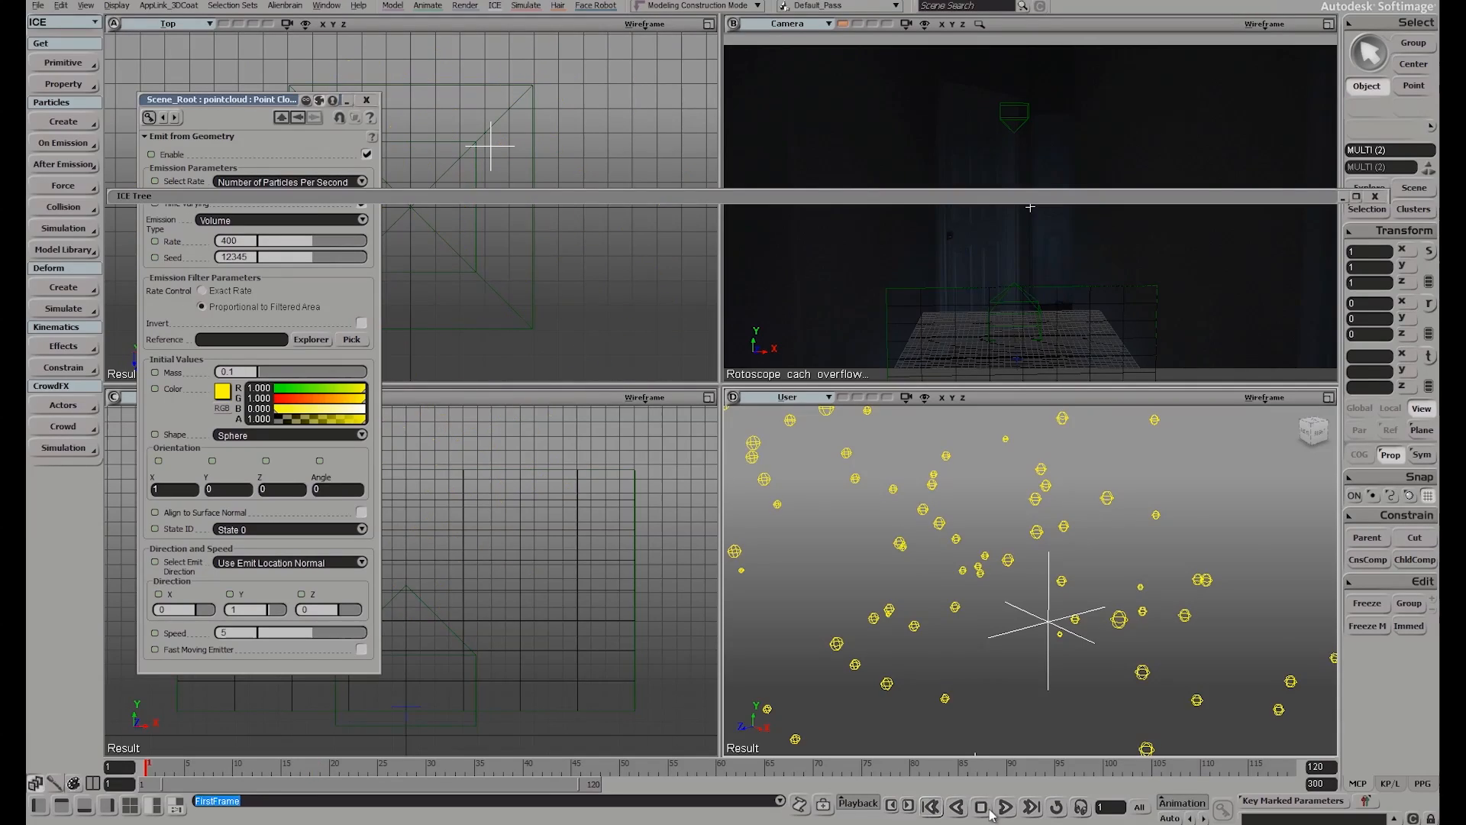
click(982, 808)
click(982, 808)
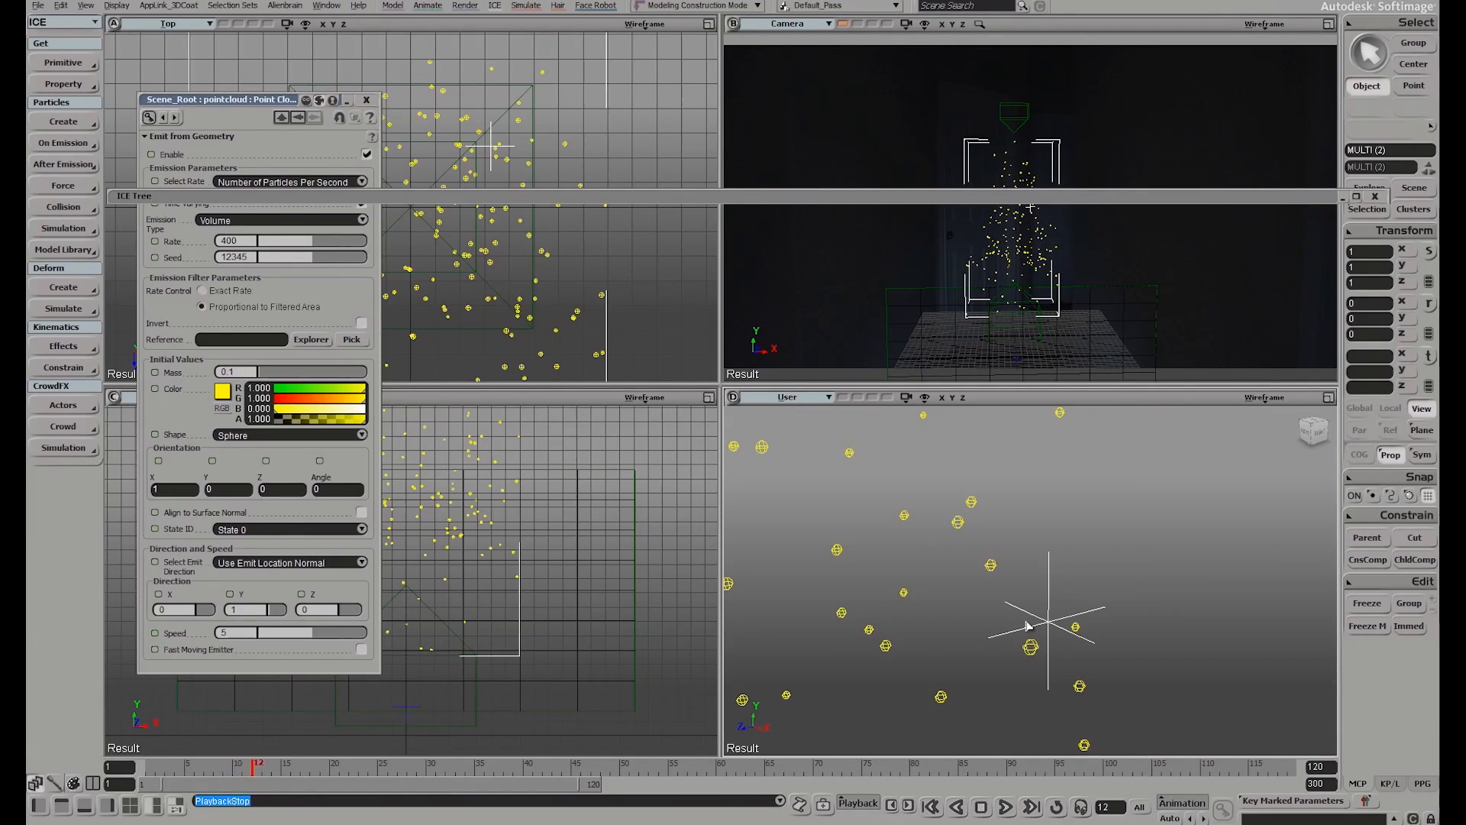
scroll(945, 553, down, 3)
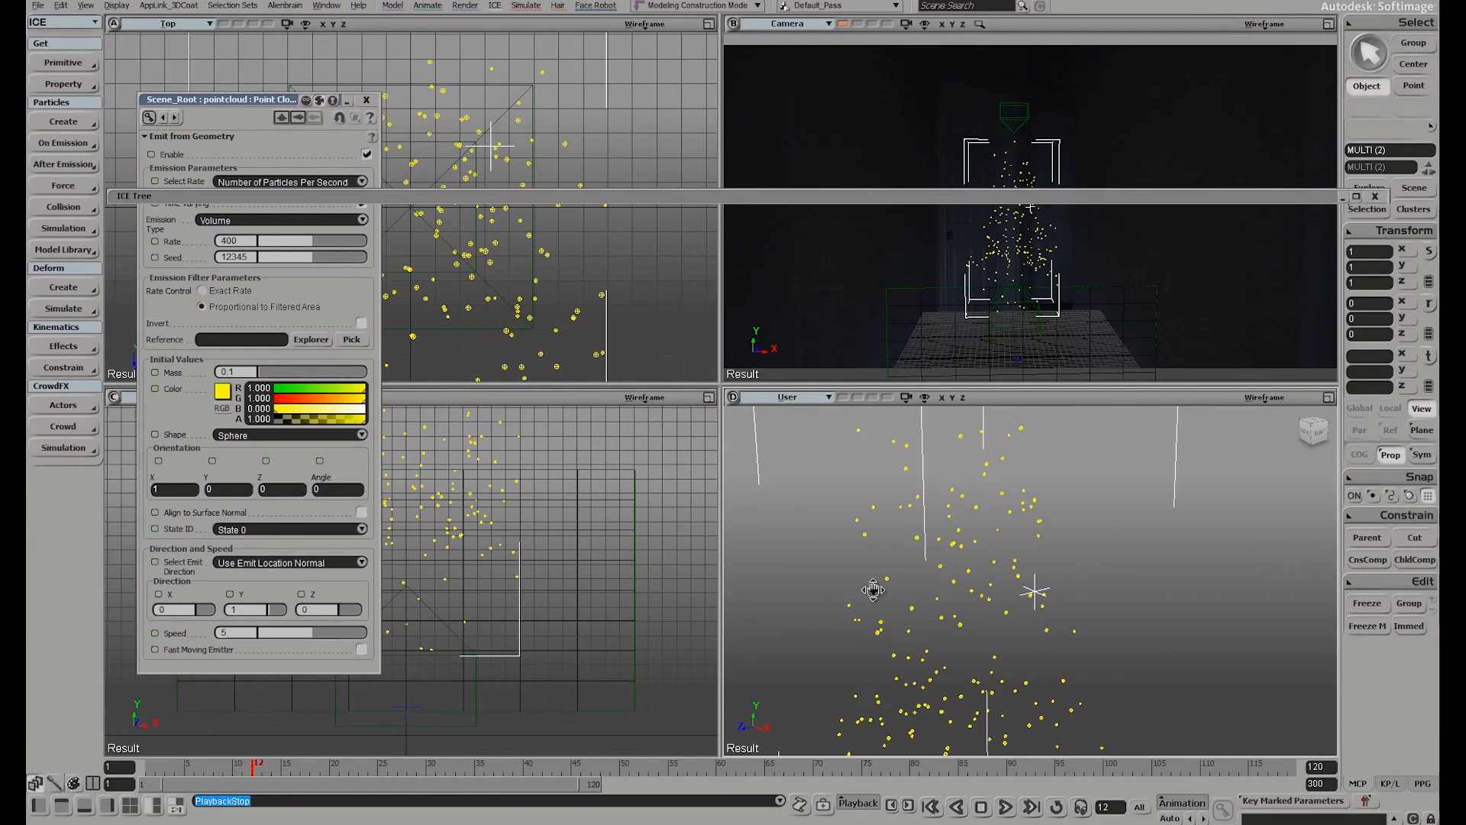
Restore the ICE Tree window and display the point cloud's ICETree graph
double_click(1056, 197)
scroll(1000, 418, down, 3)
middle_drag(1132, 314, 1117, 355)
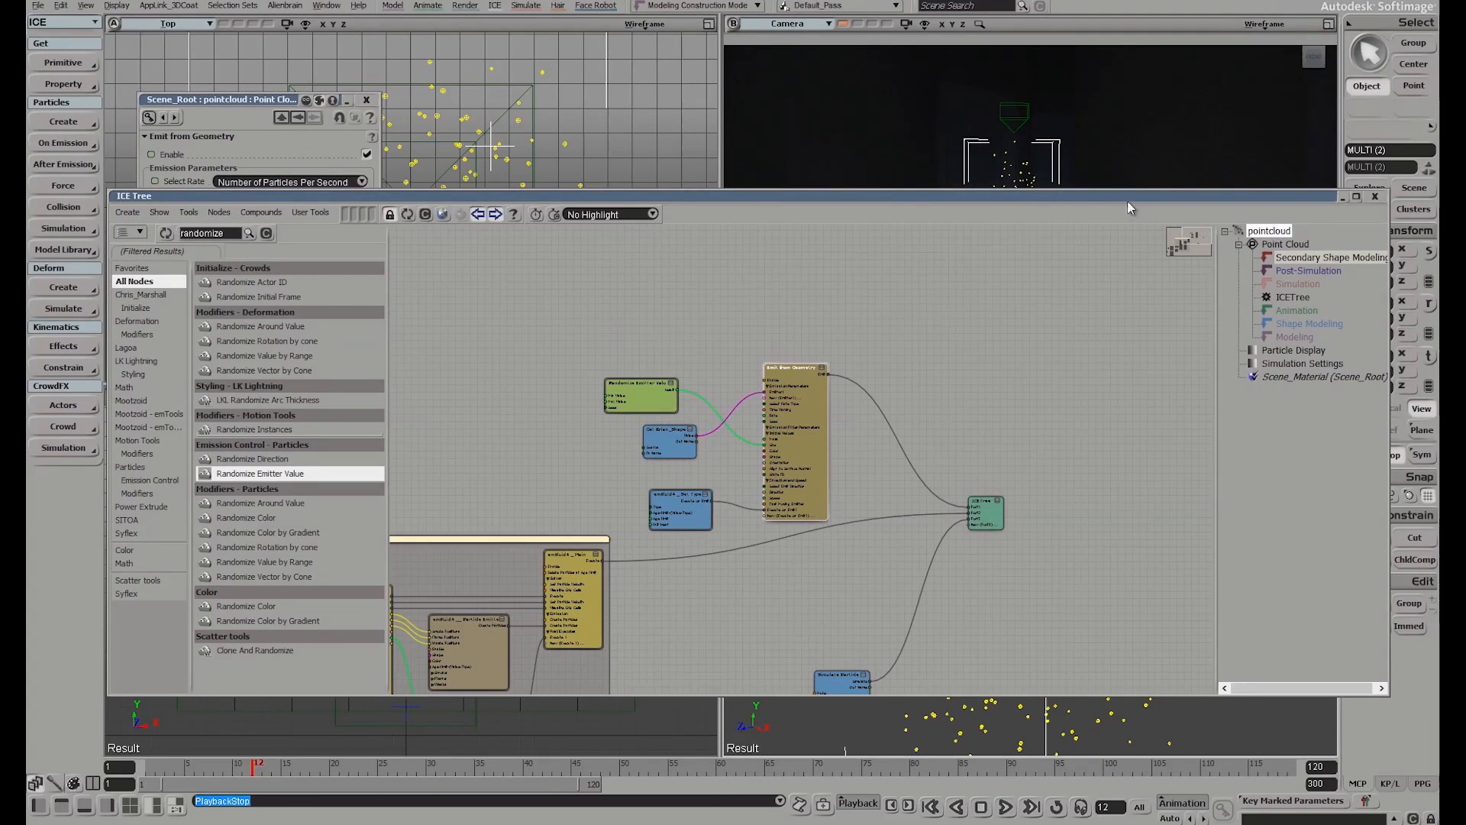
double_click(1139, 198)
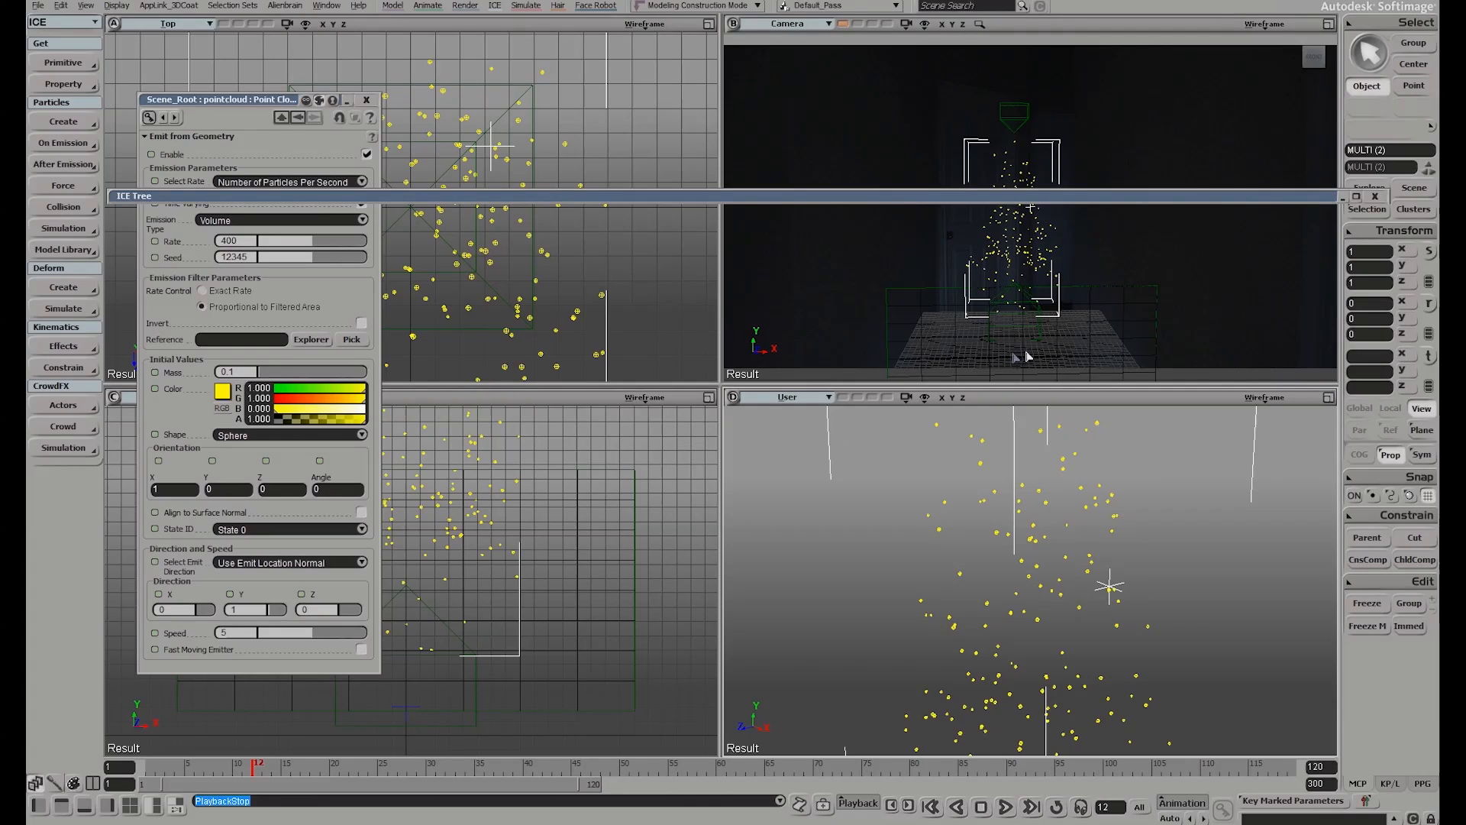
double_click(1062, 197)
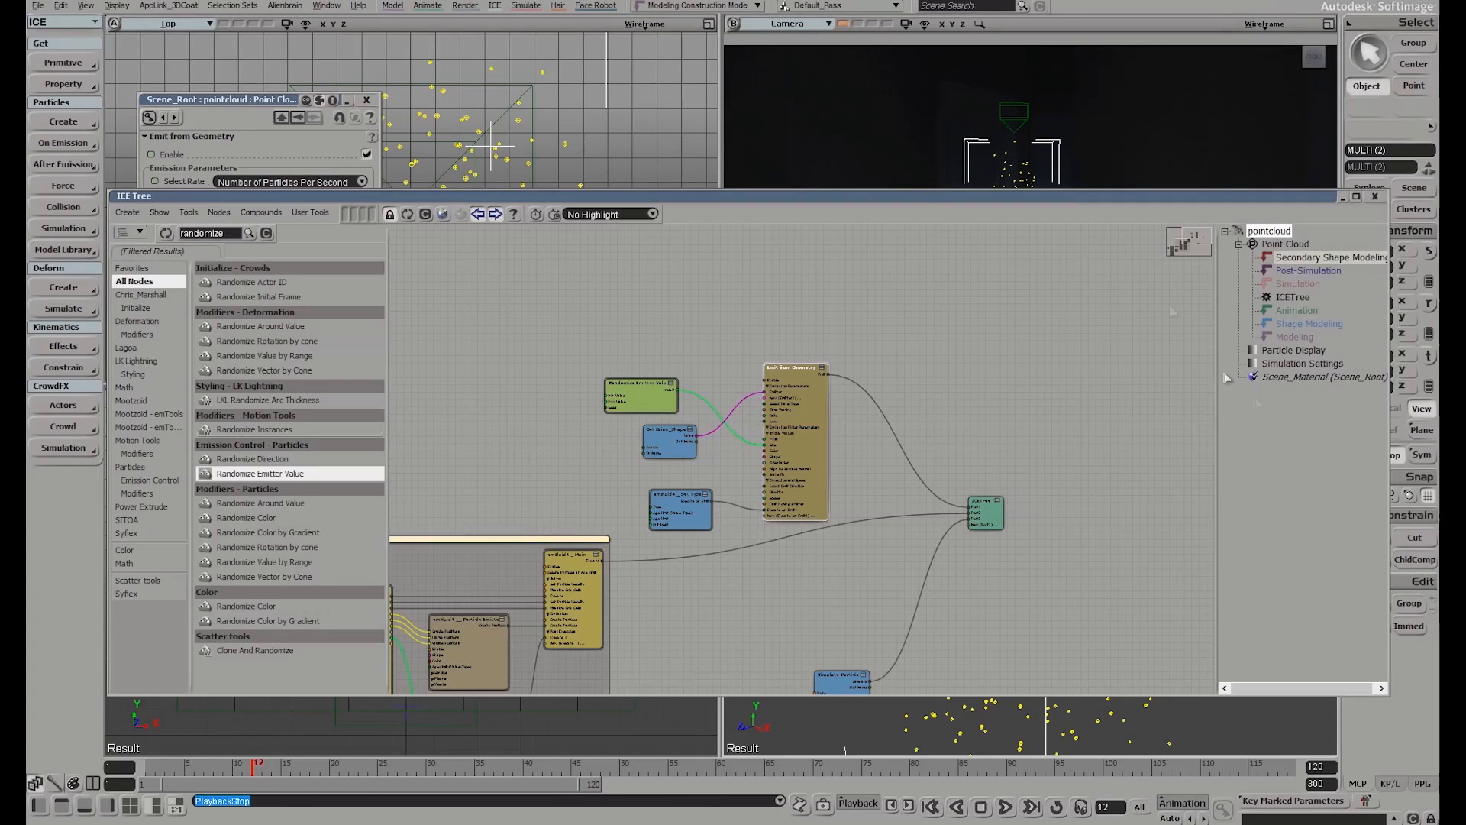
click(1297, 298)
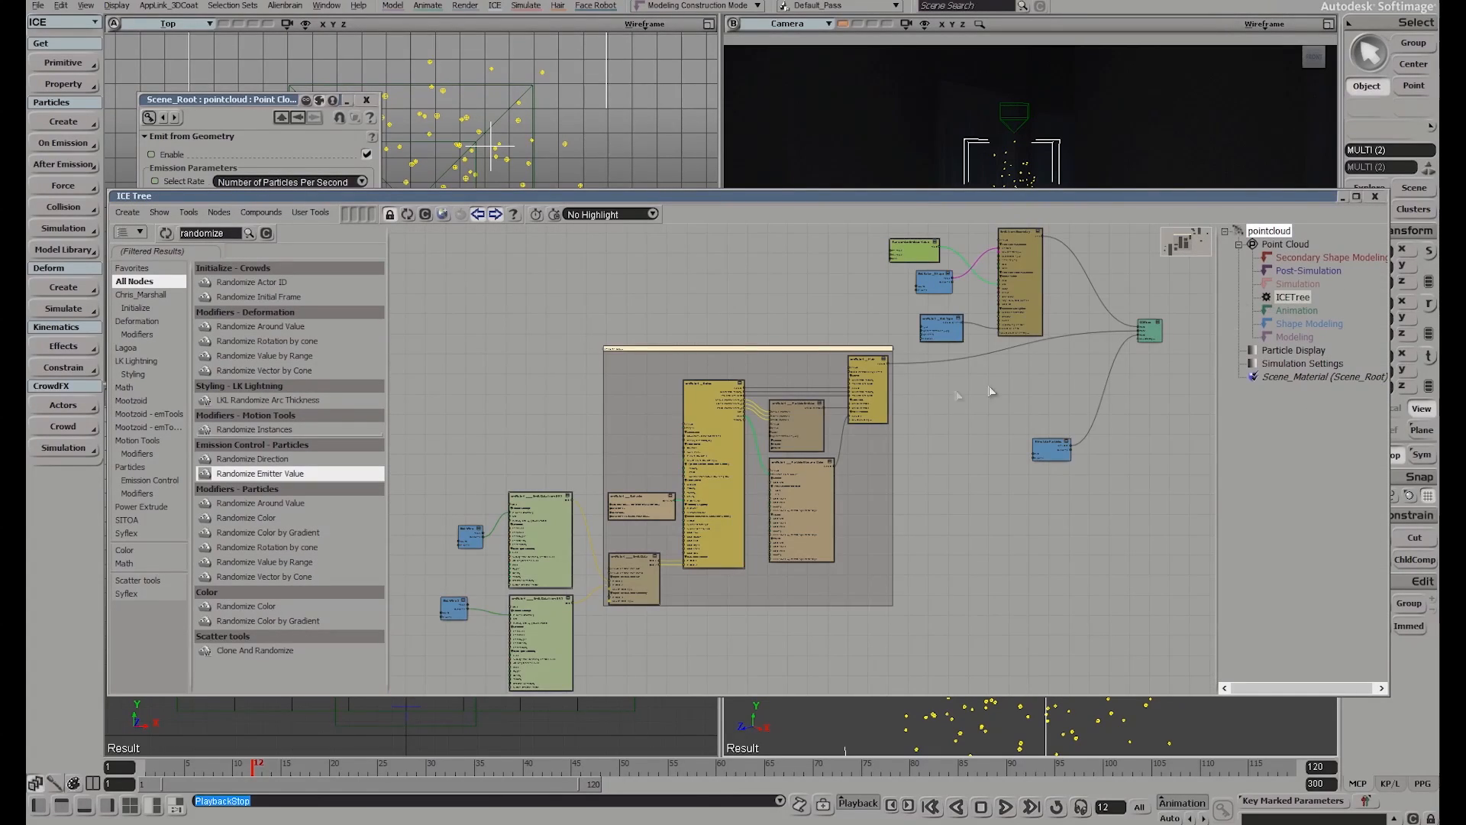
Set the Emit from Geometry node's particle color to grey, with red, green and blue at 0.577
drag(1006, 415, 938, 477)
middle_drag(910, 474, 879, 359)
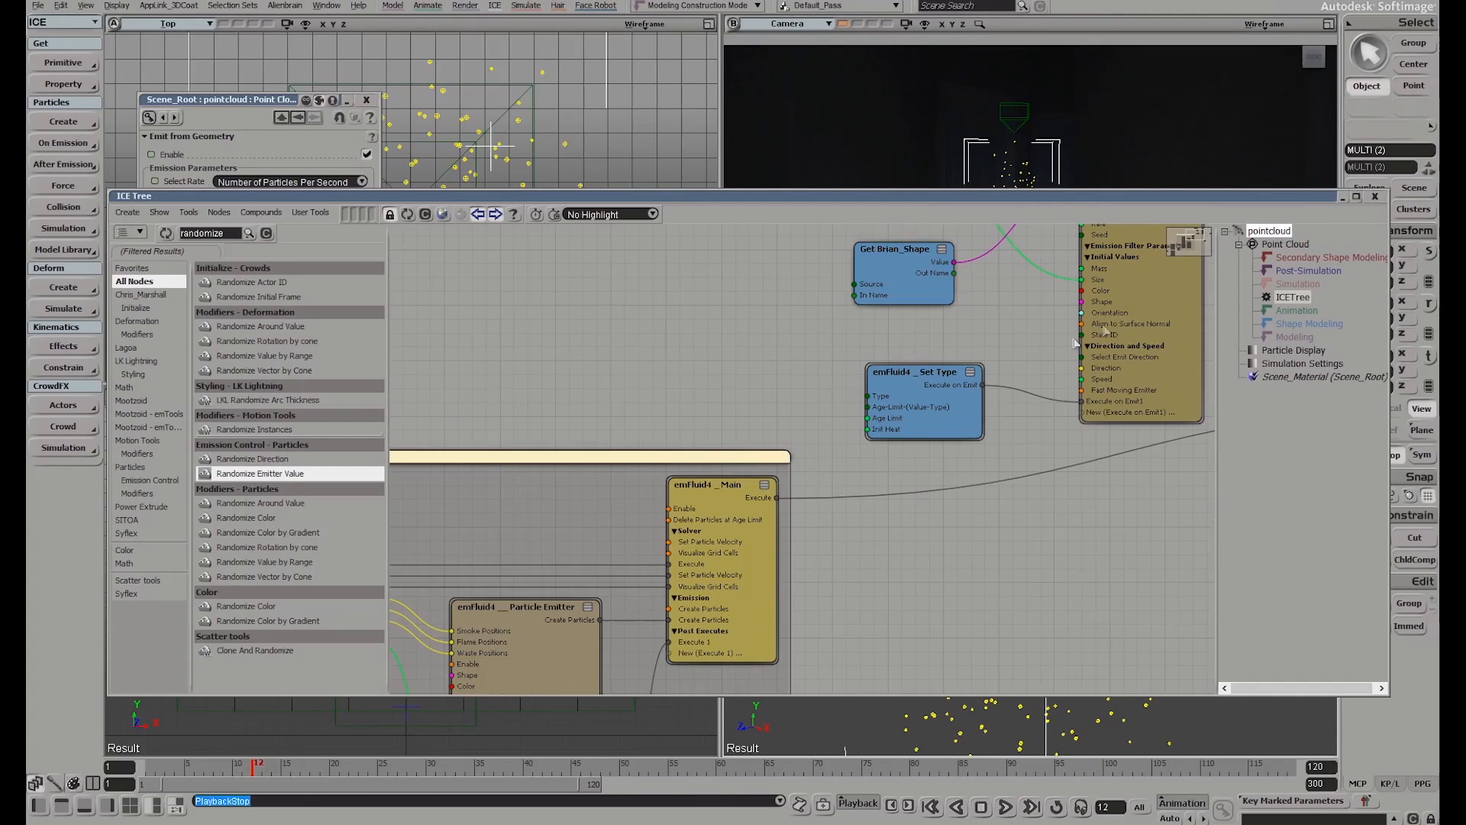
double_click(1131, 330)
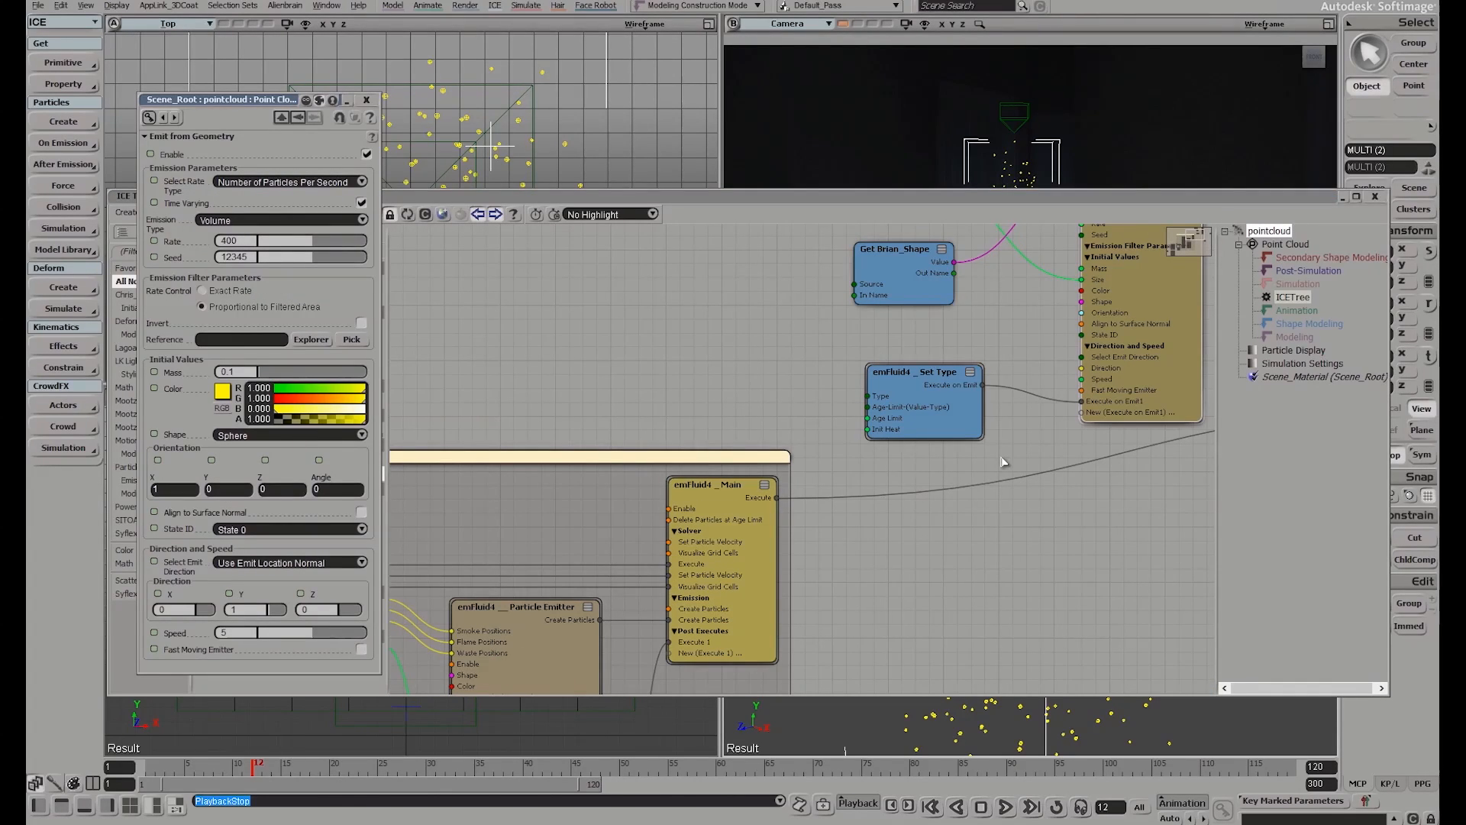
click(367, 100)
middle_drag(997, 301, 789, 394)
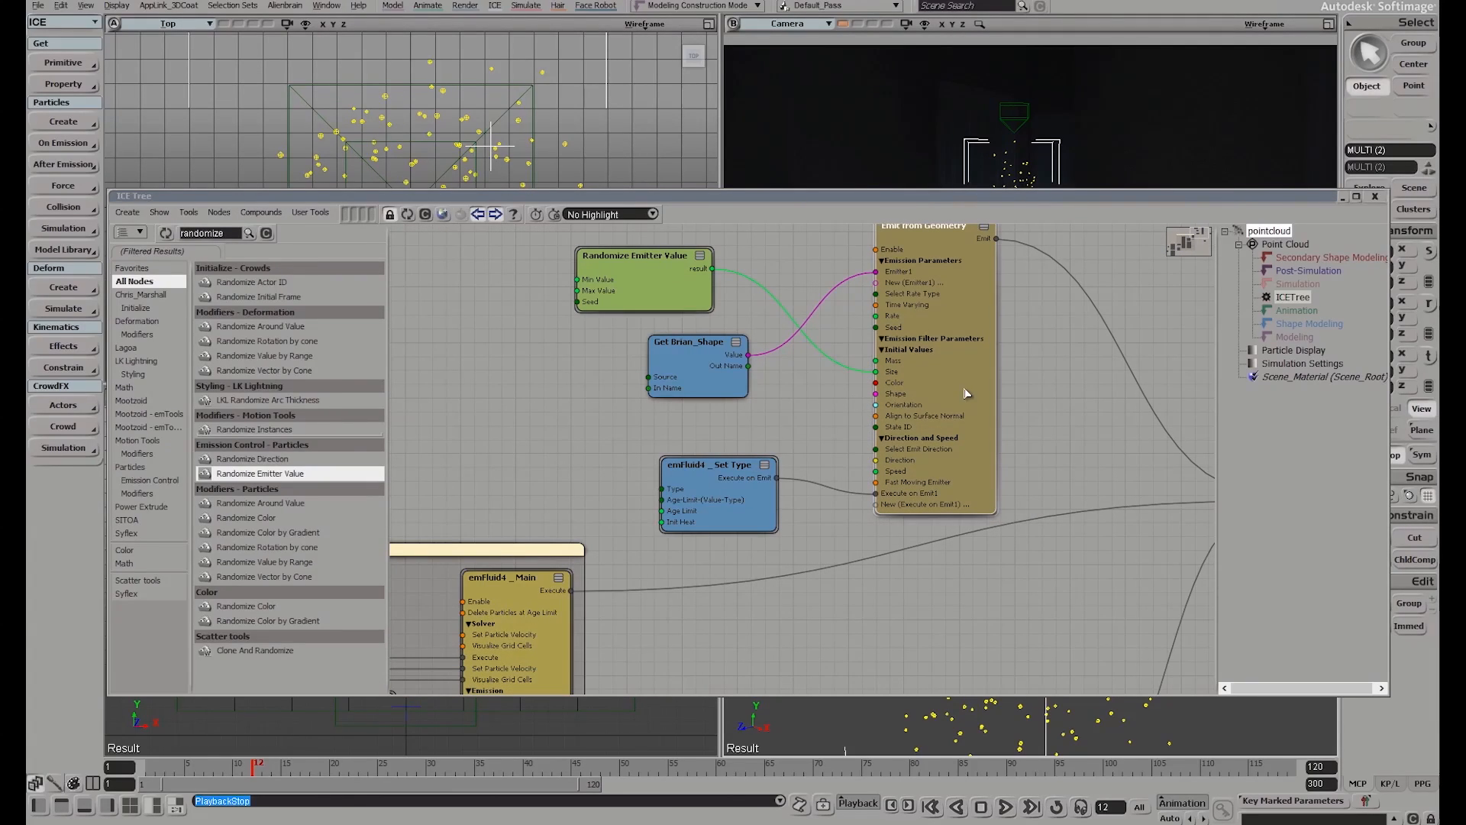
double_click(967, 393)
drag(351, 415, 328, 417)
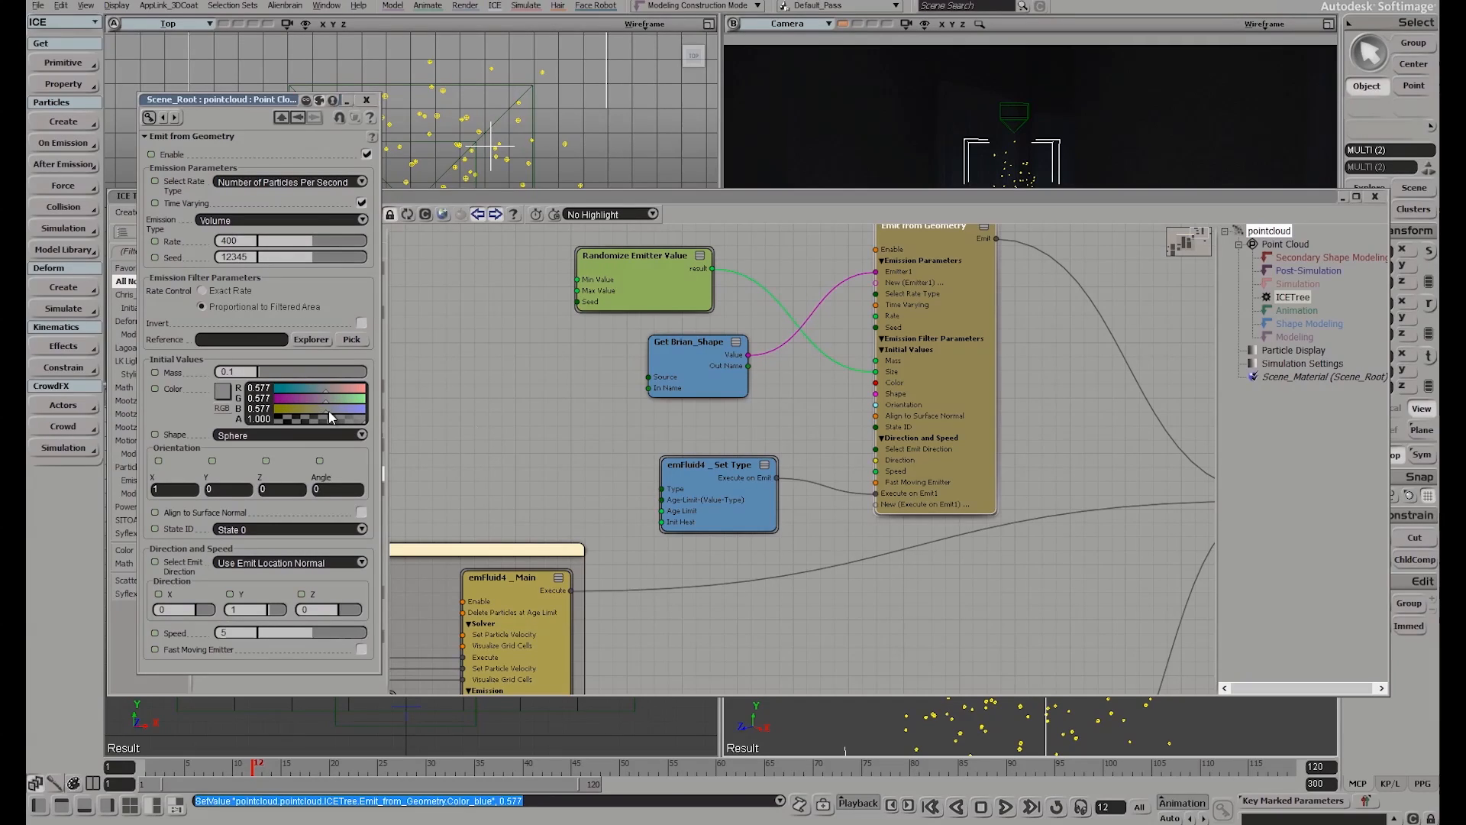
Collapse the ICE Tree and replay the simulation from the first frame to check the particle color
click(1095, 200)
double_click(1210, 199)
click(933, 807)
click(1004, 808)
click(981, 806)
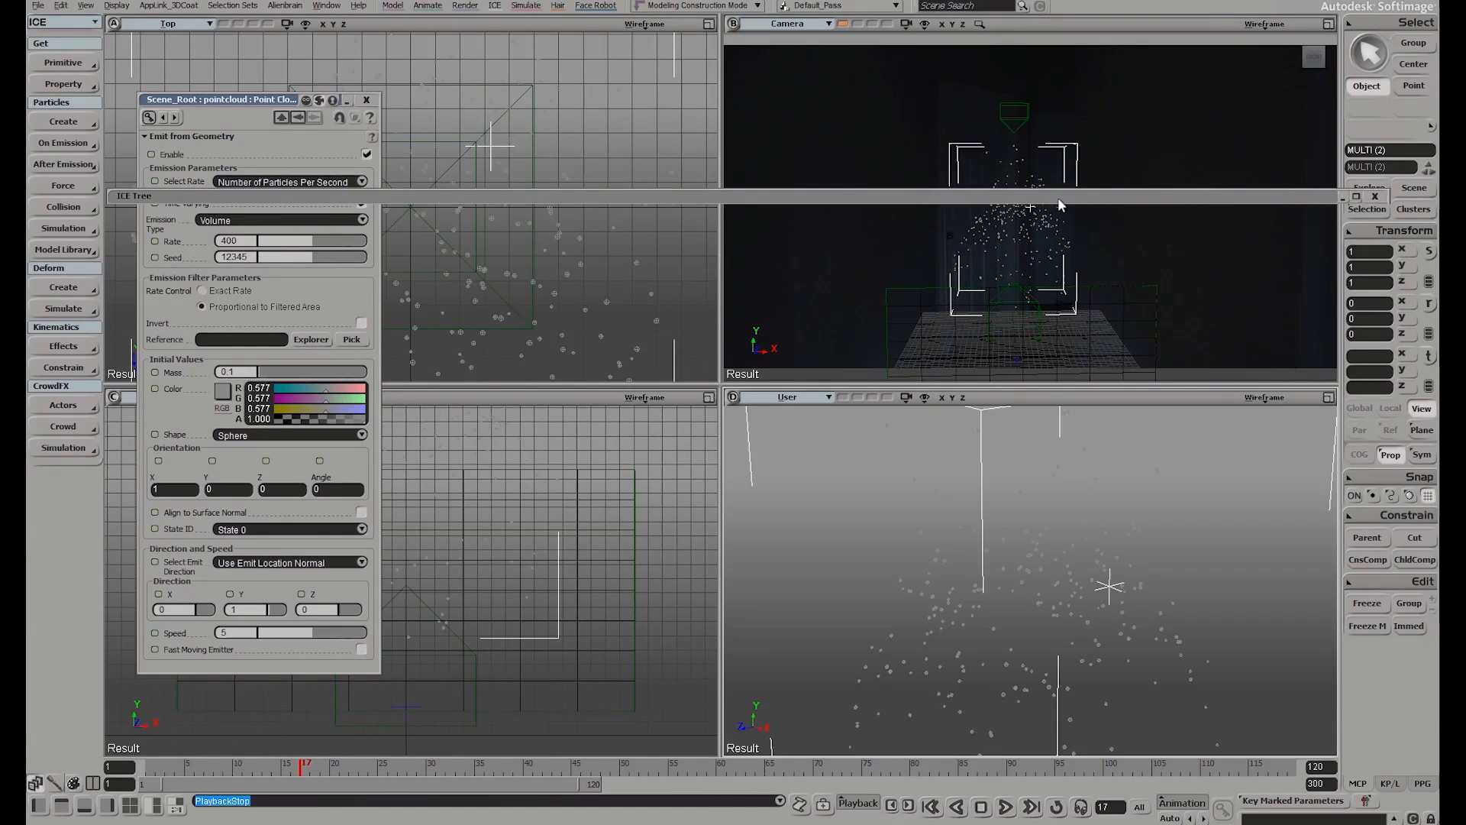
Create an additional non-simulated ICE Tree on the point cloud and move its root node aside to leave room for inputs
double_click(1057, 198)
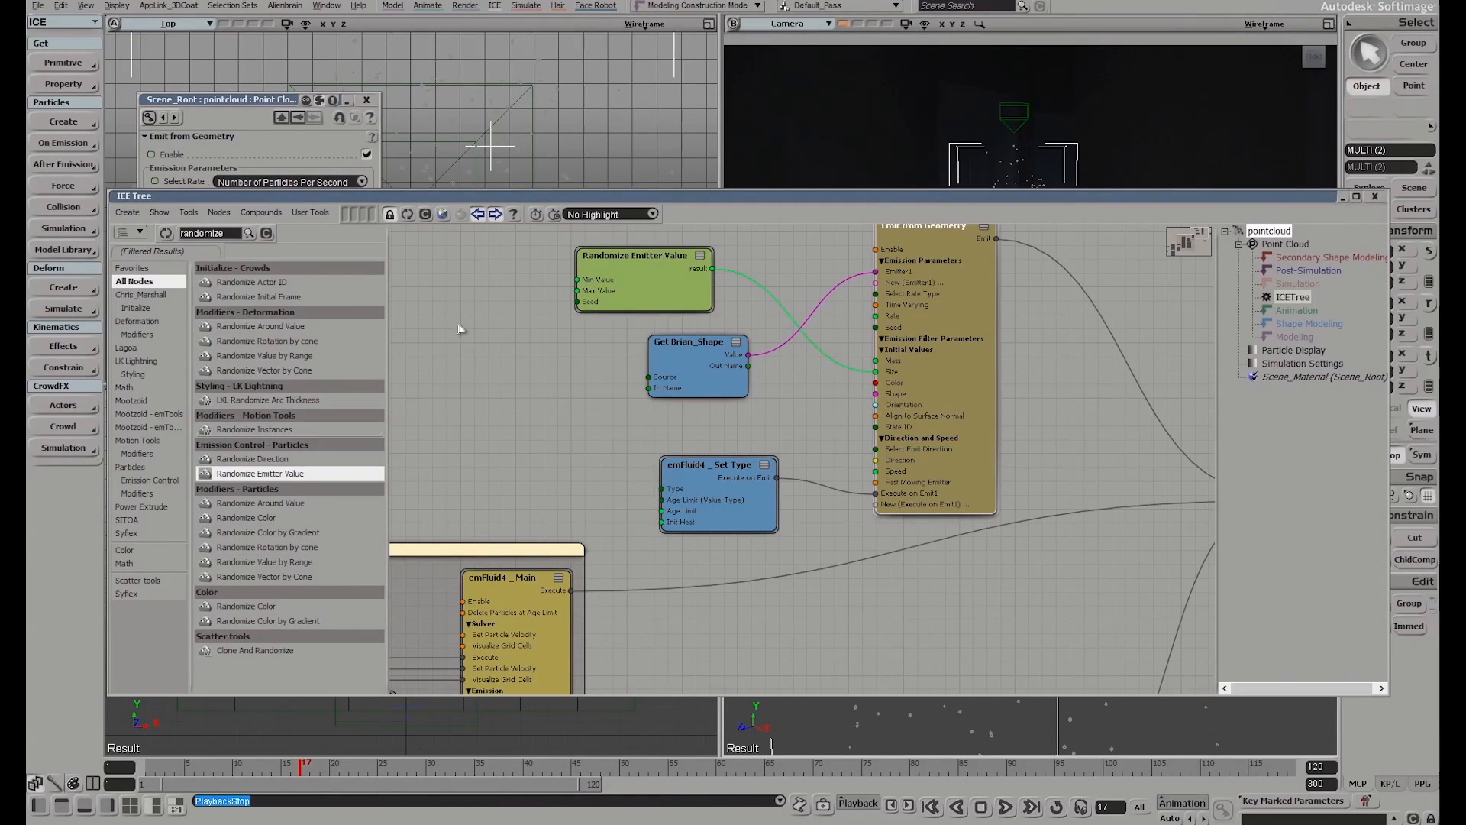
click(135, 214)
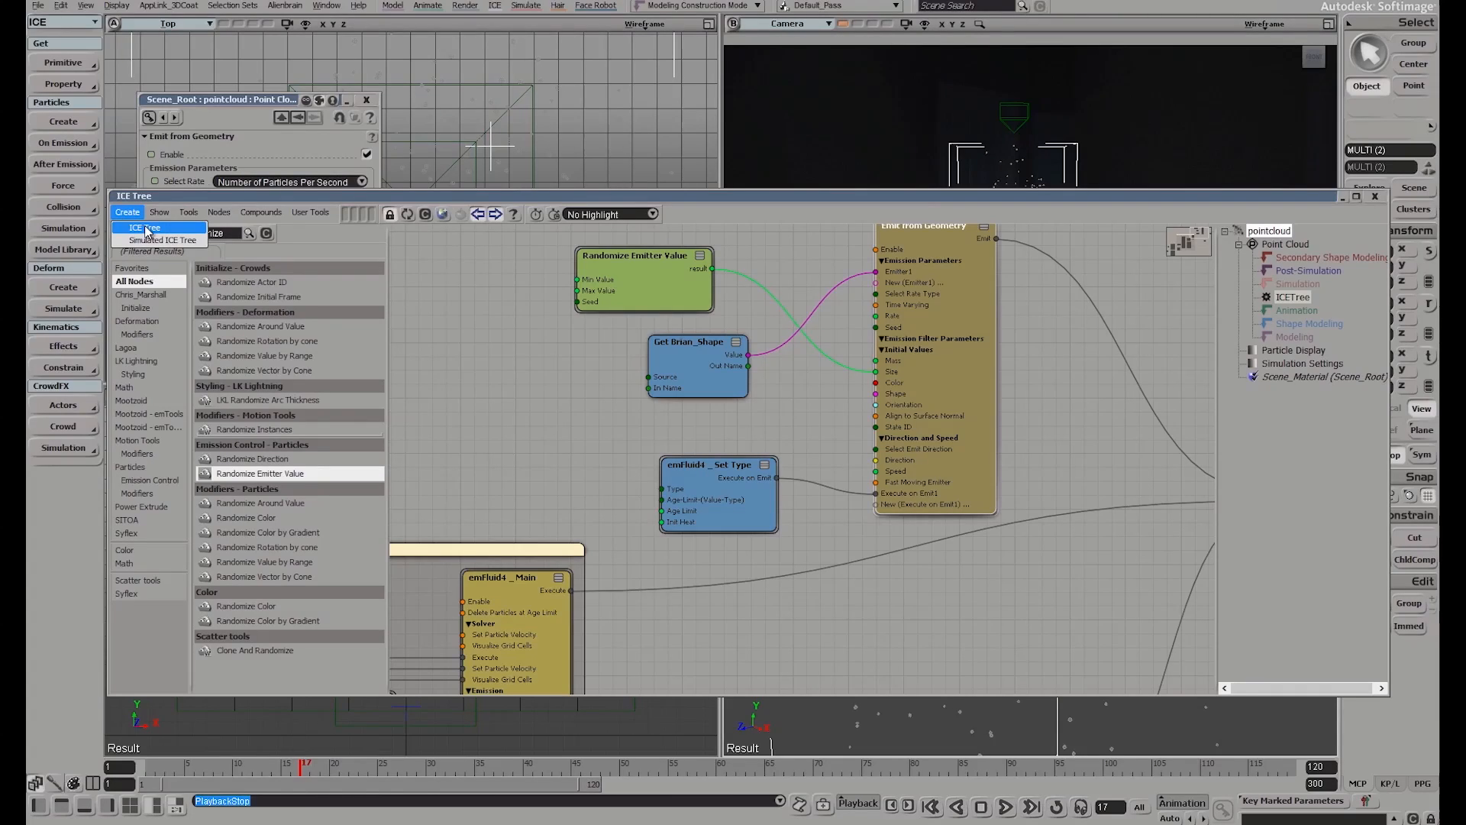
click(147, 228)
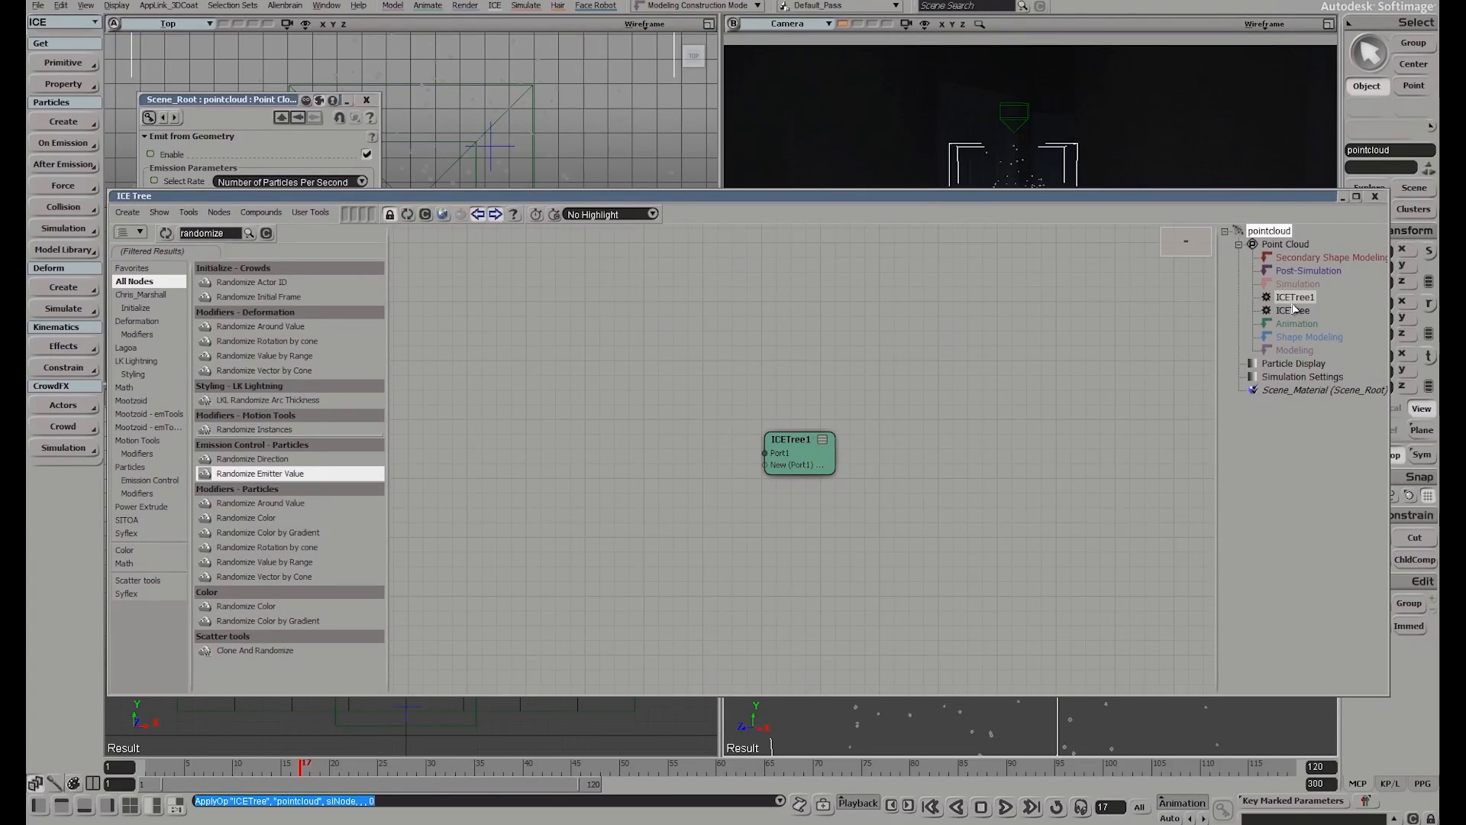
drag(792, 462, 1077, 411)
Import the emProject_Image_to_Cloud compound into the new ICE Tree, close the Emit from Geometry properties and reposition the compound node
click(262, 212)
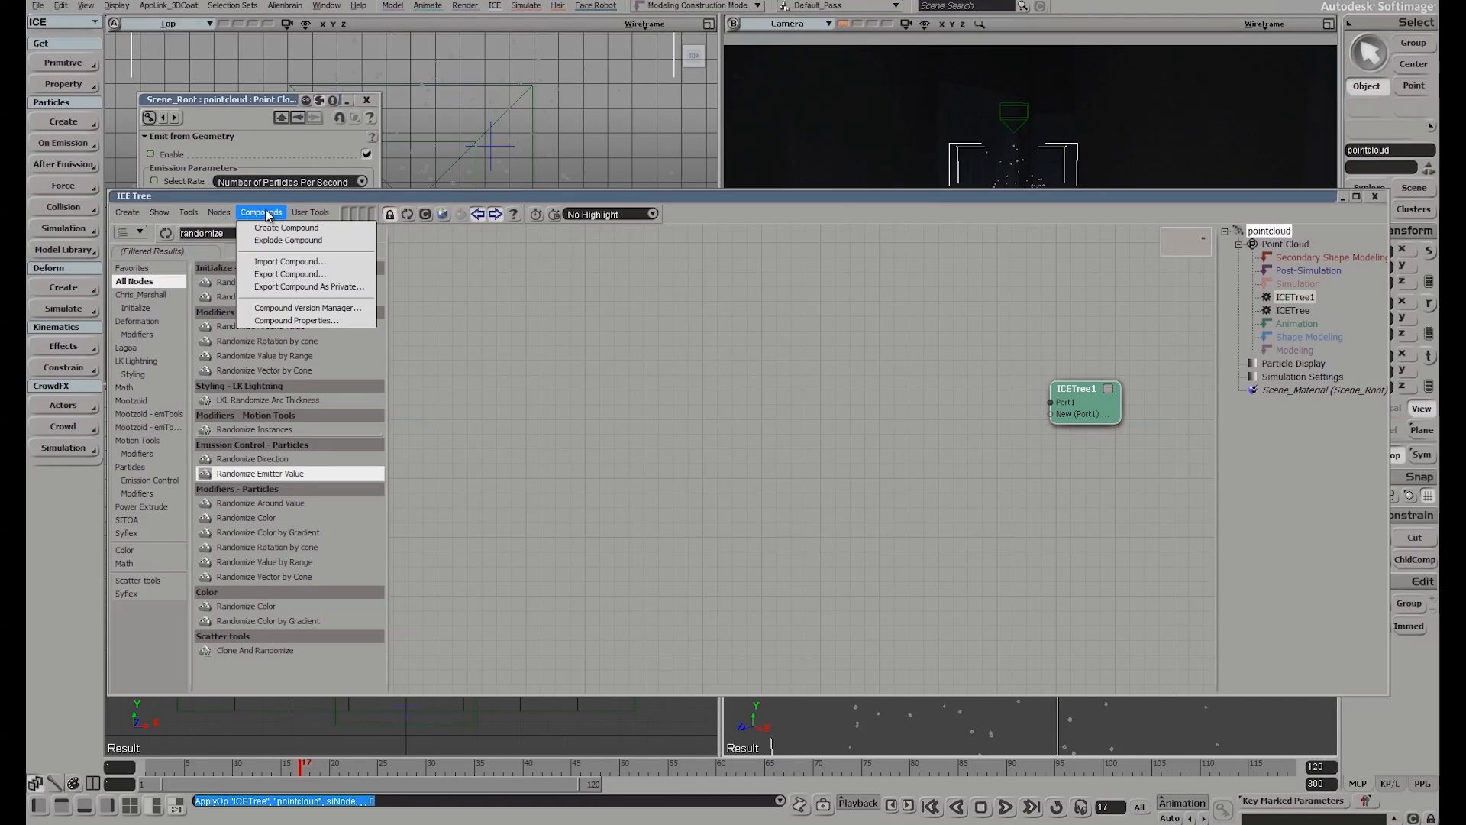
click(518, 358)
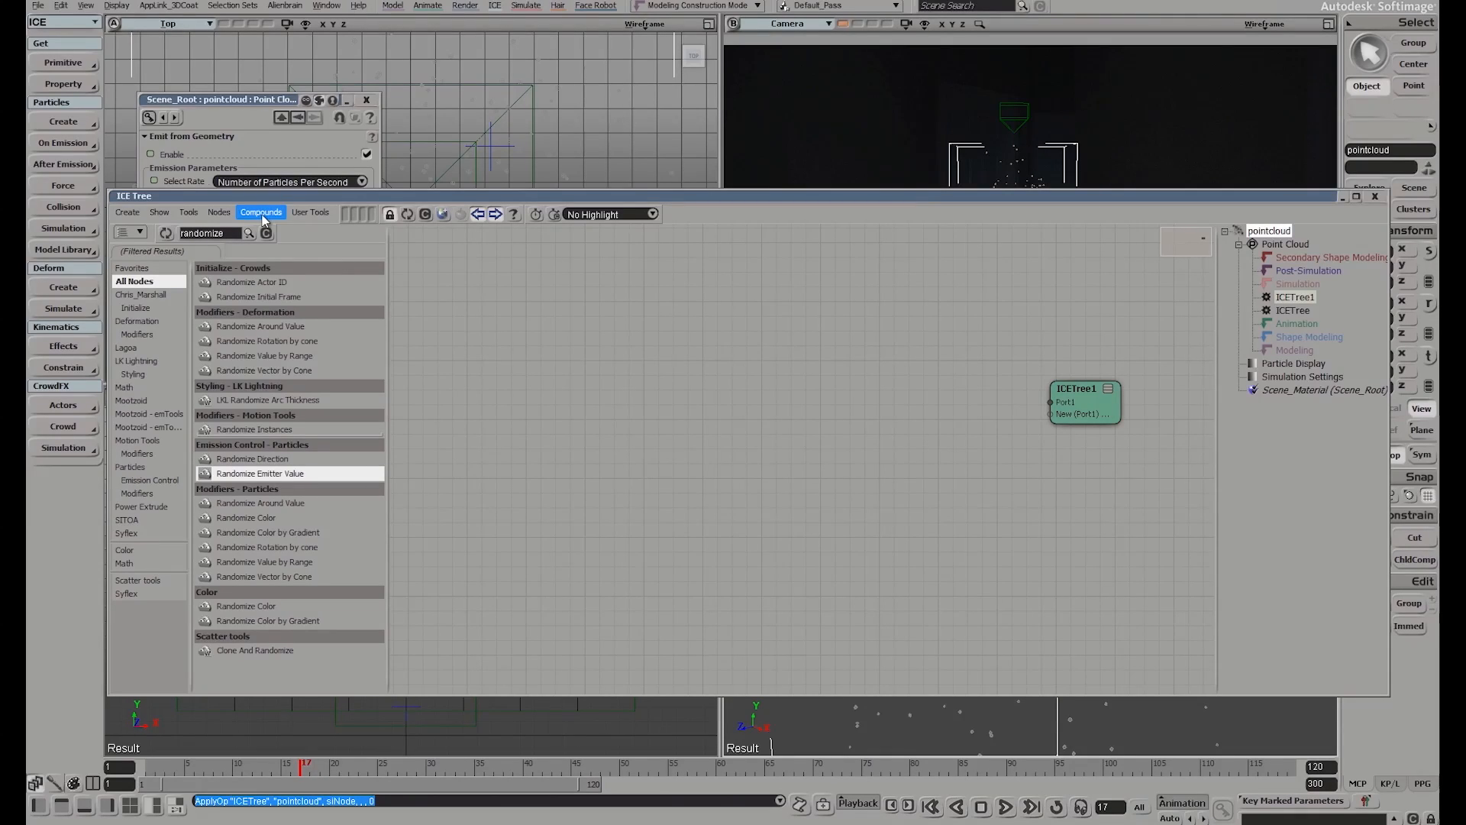
click(261, 213)
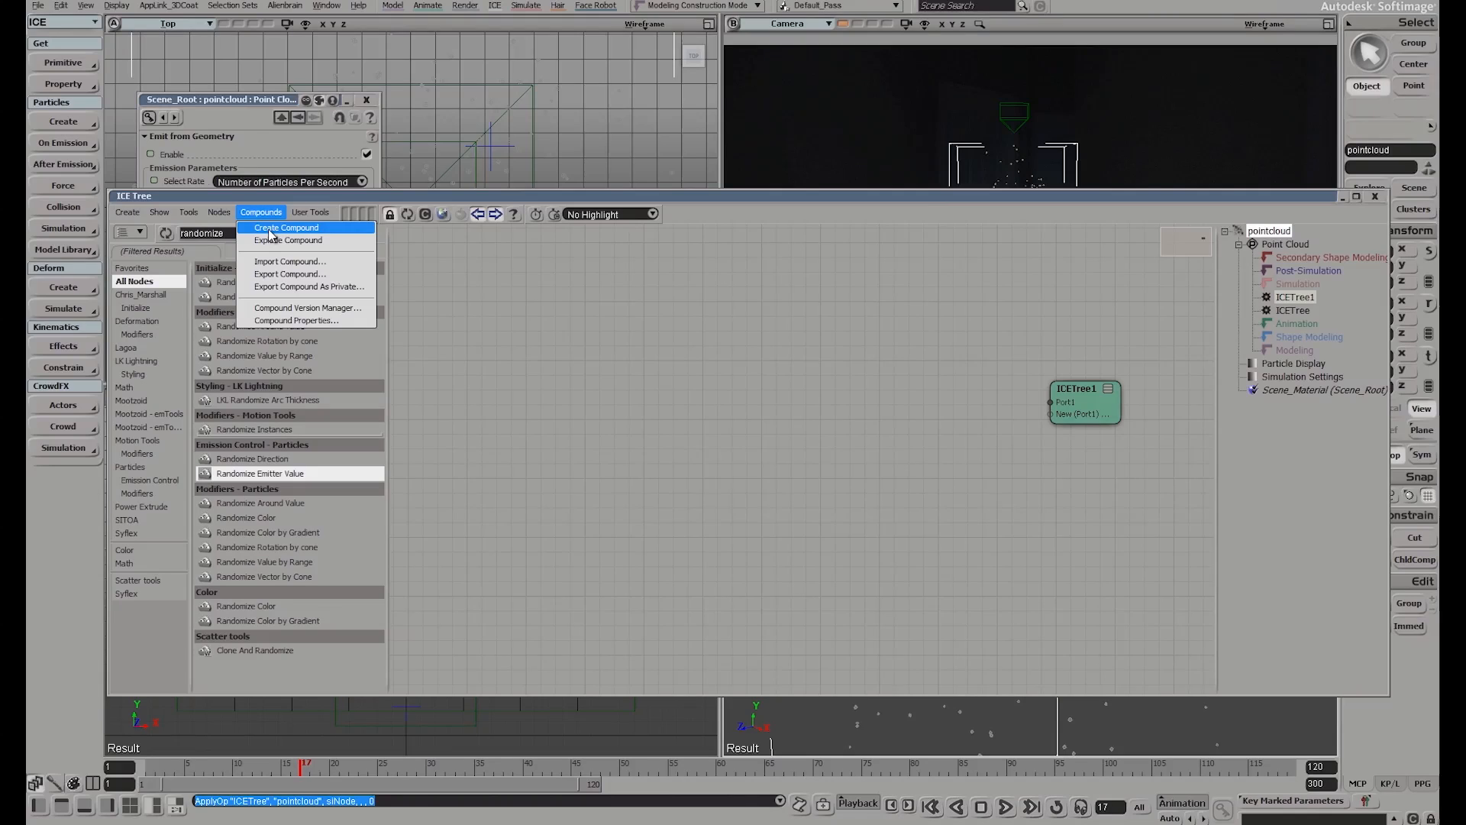
click(291, 263)
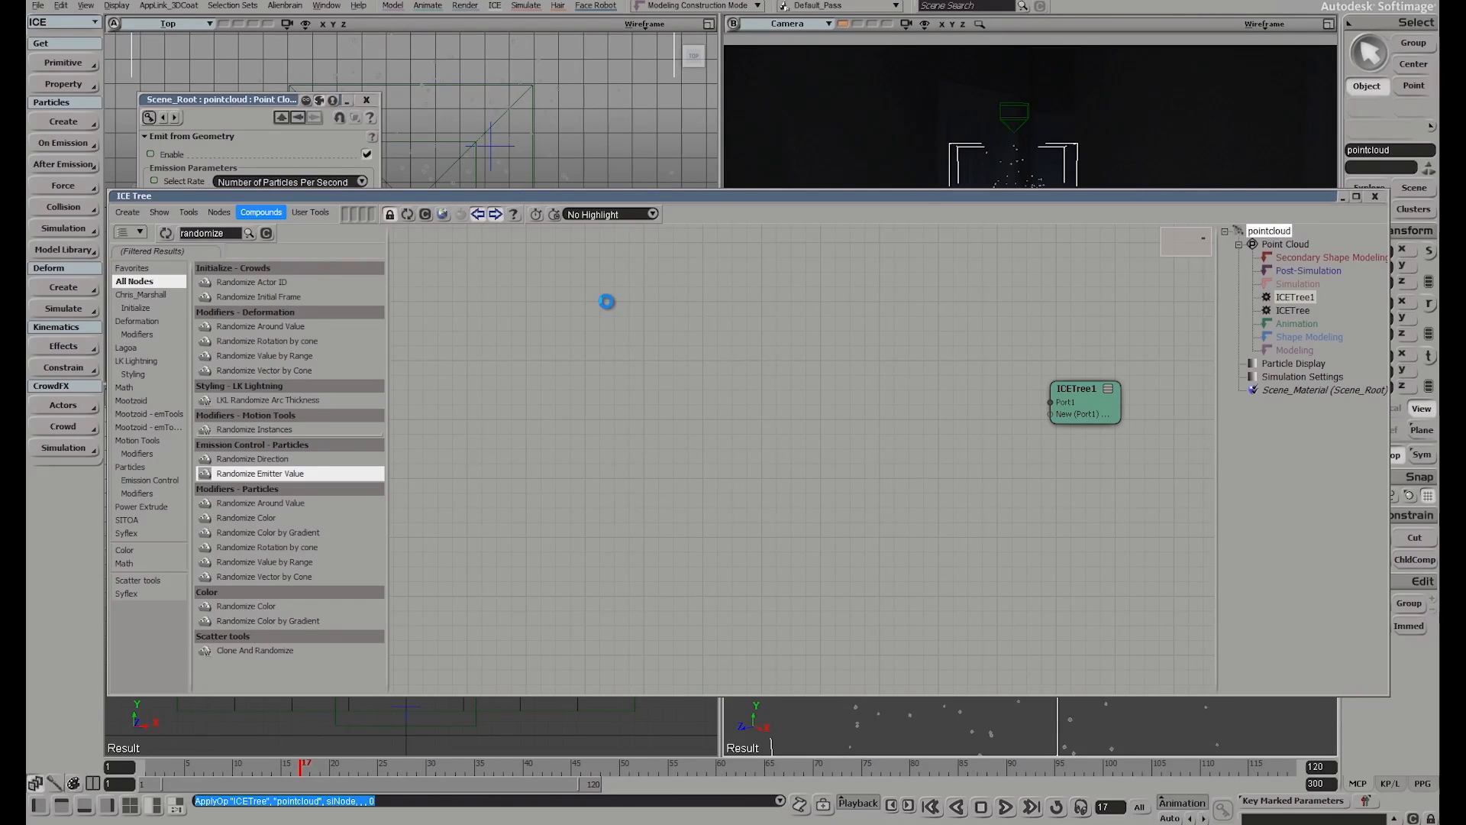
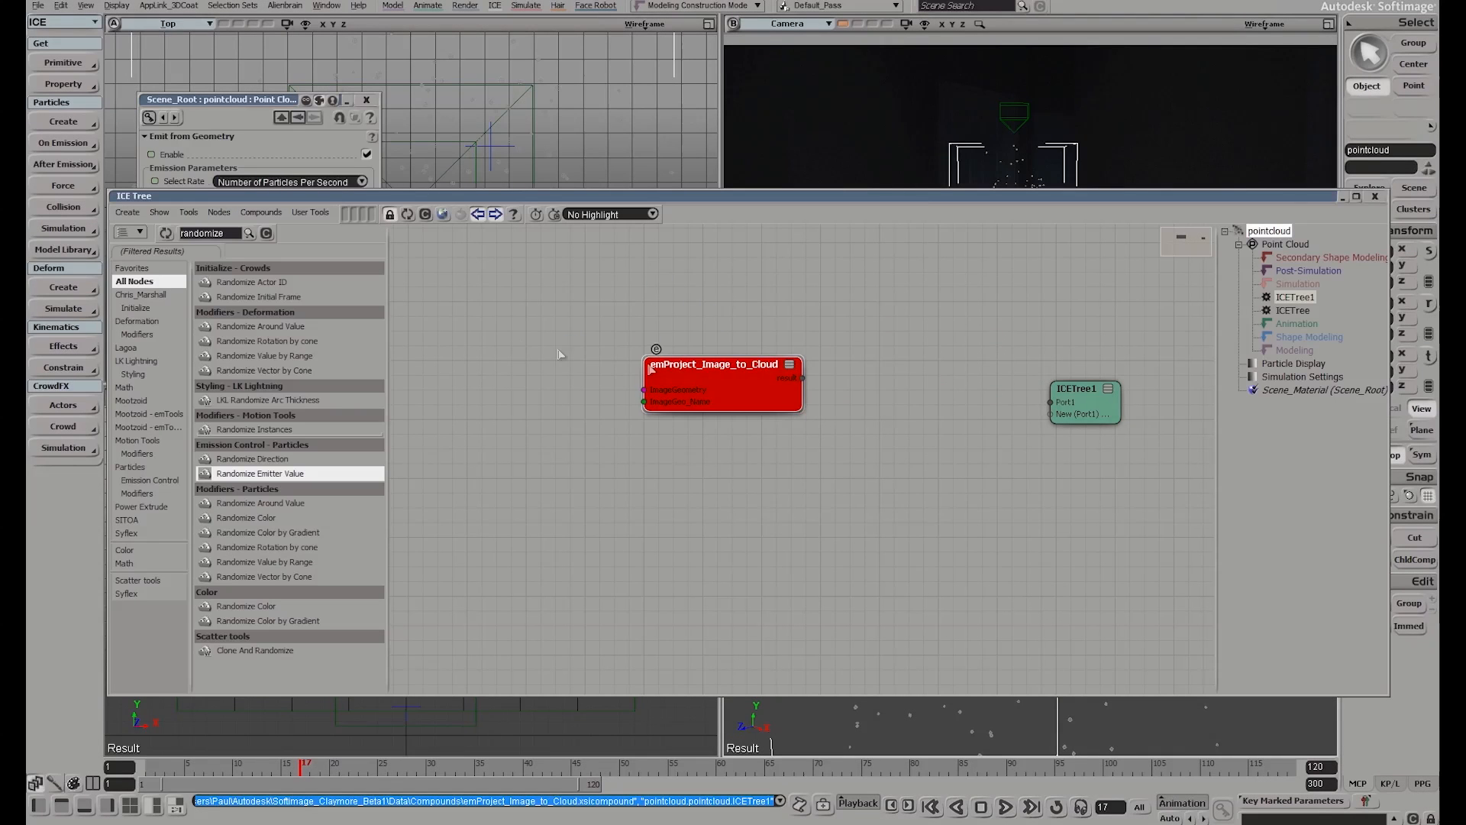
click(367, 100)
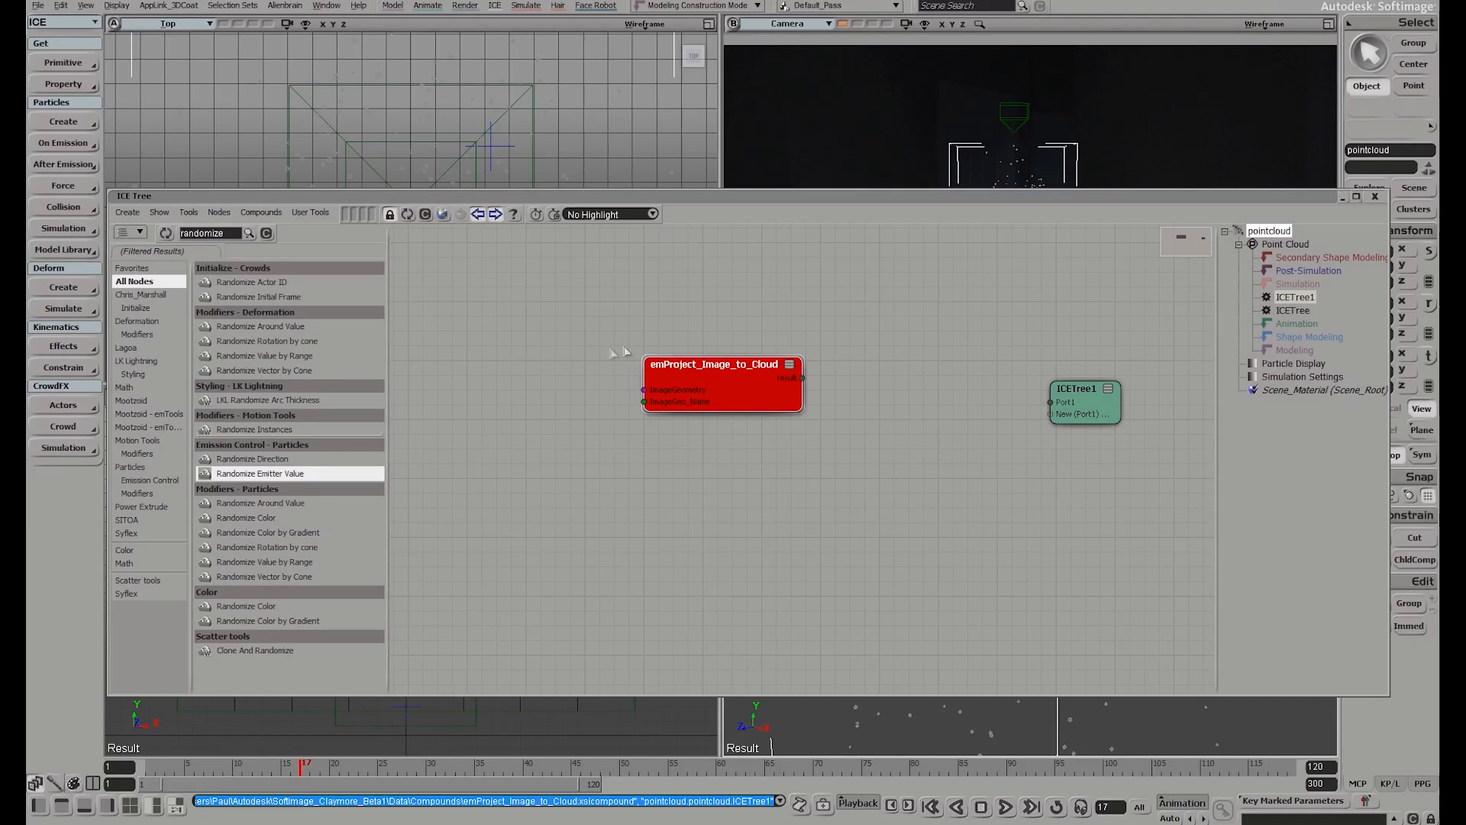
drag(698, 382, 667, 410)
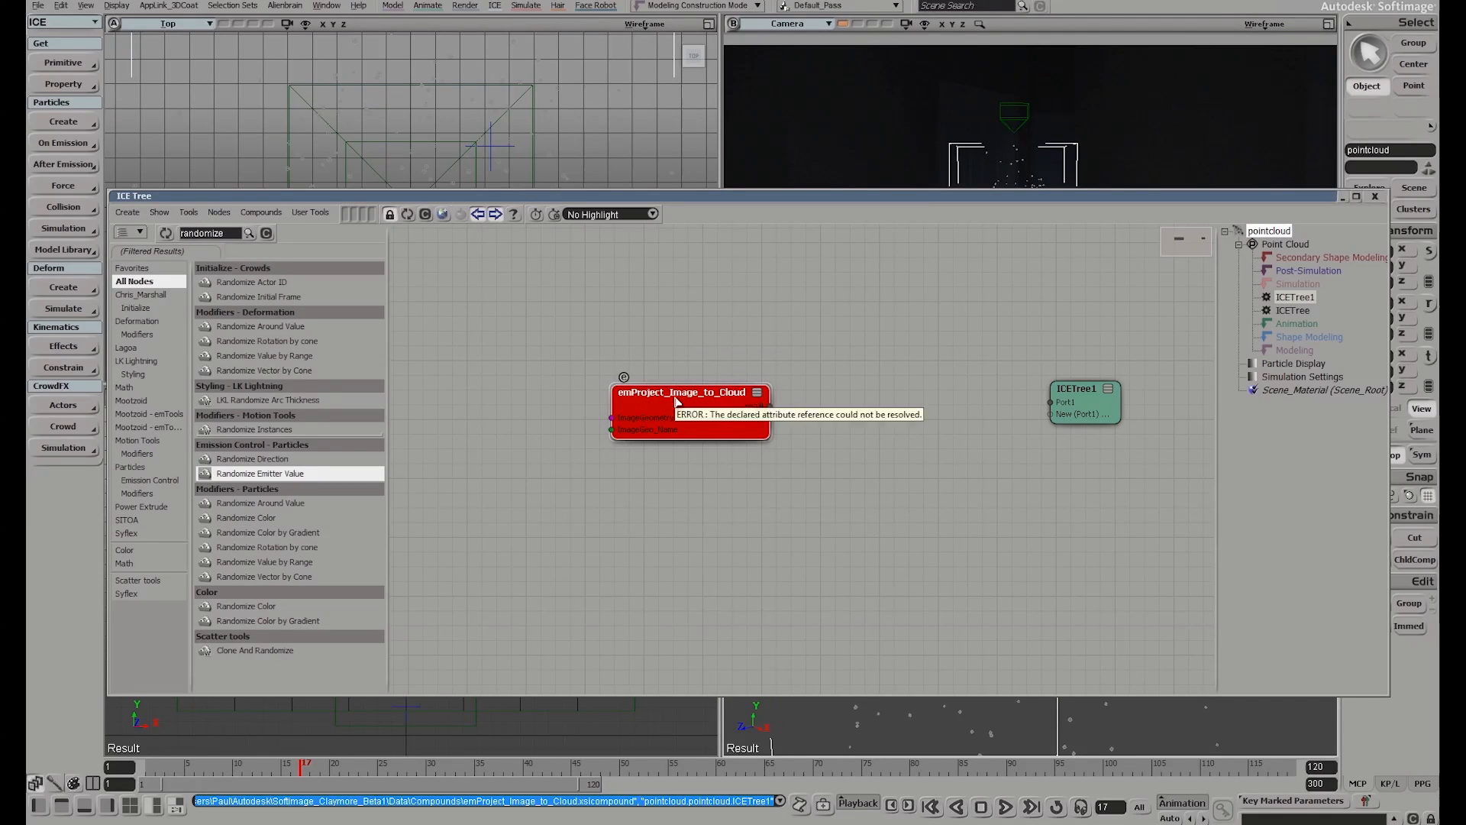
drag(676, 399, 650, 414)
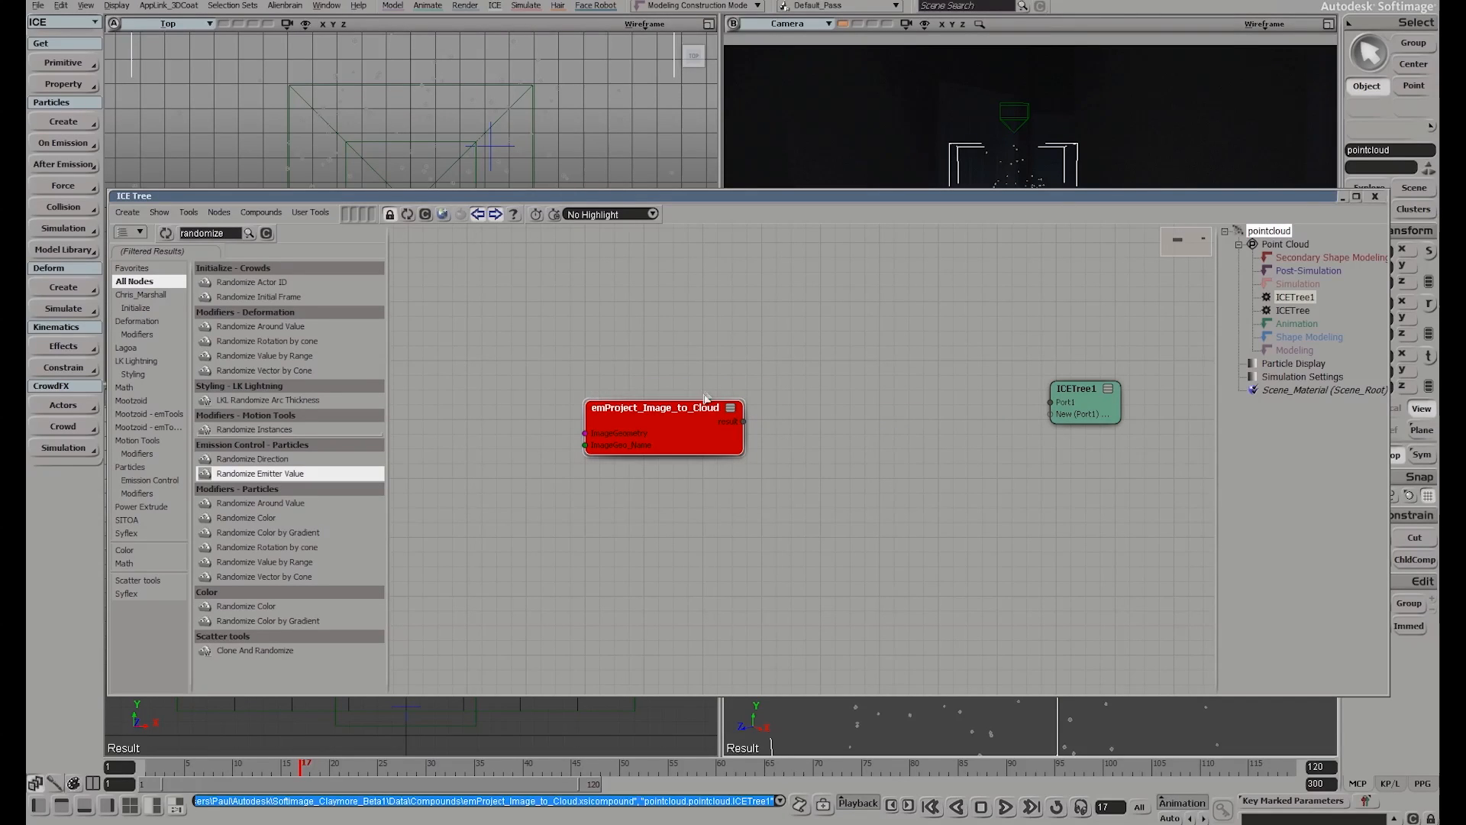
Explode the emProject_Image_to_Cloud compound, move the ICETree1 node clear and examine the exposed node network
click(279, 214)
click(290, 240)
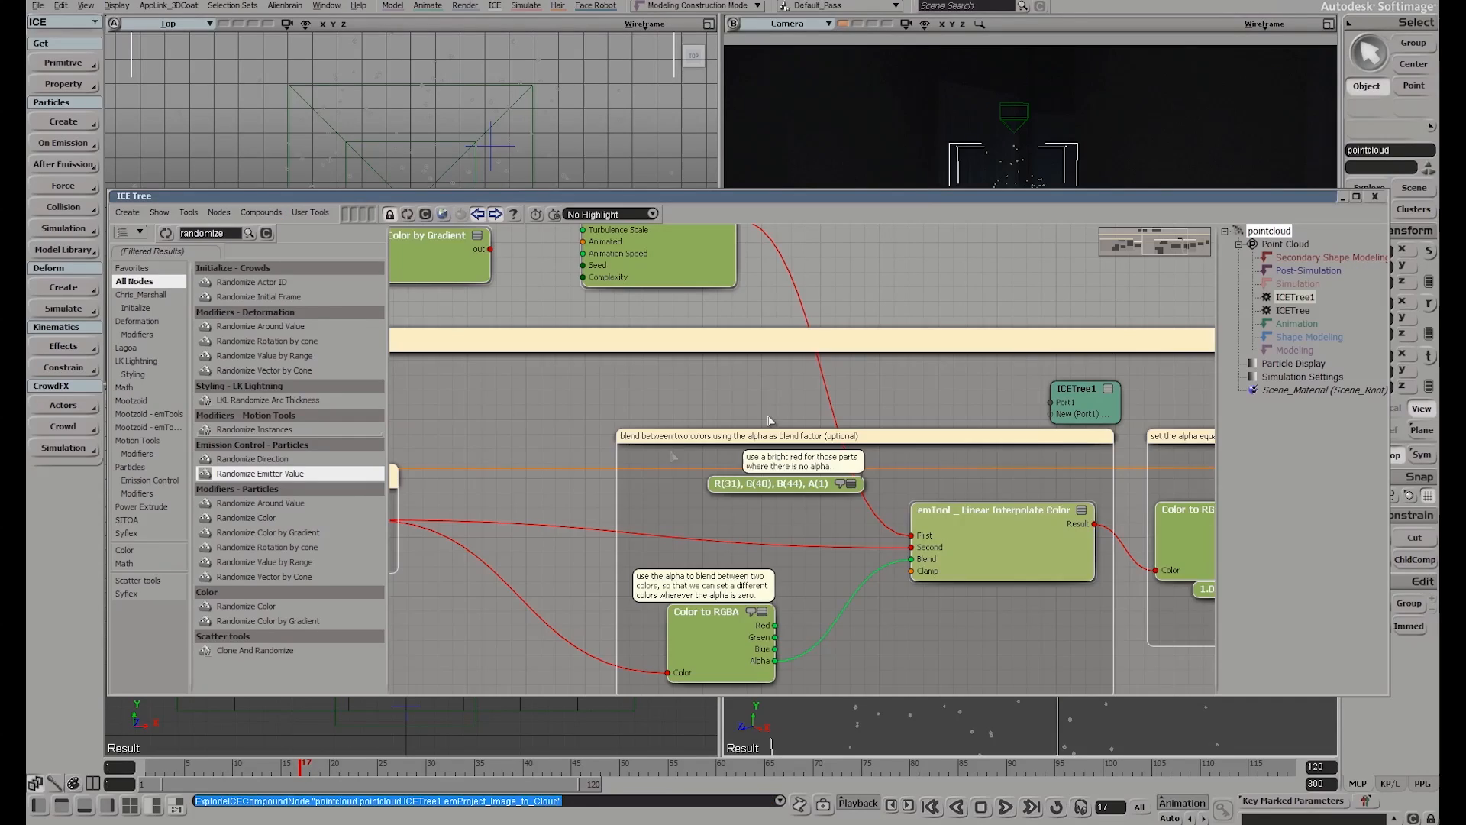
middle_drag(839, 388, 967, 411)
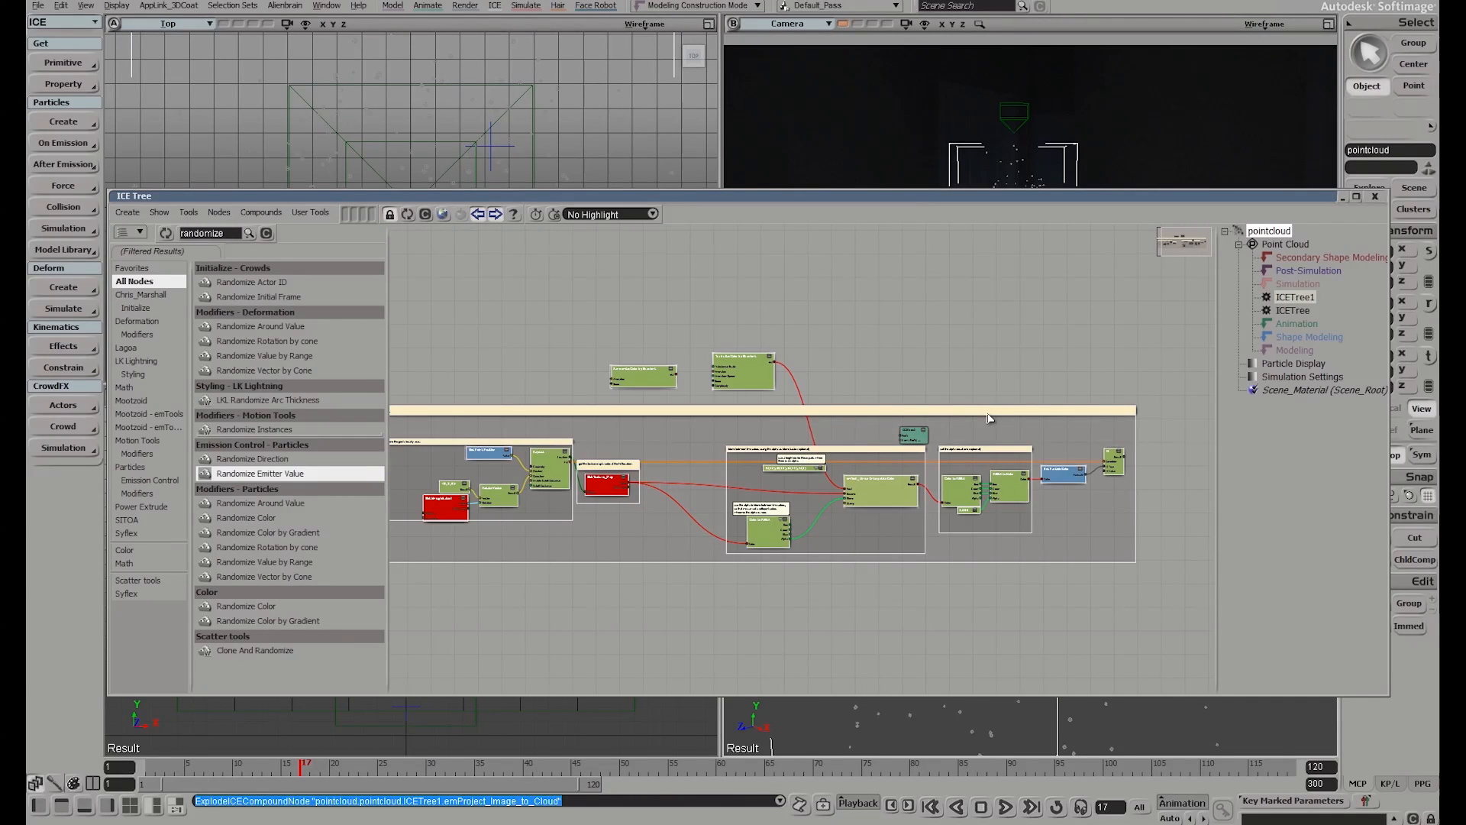
drag(990, 416, 1156, 416)
click(952, 361)
scroll(726, 412, up, 1)
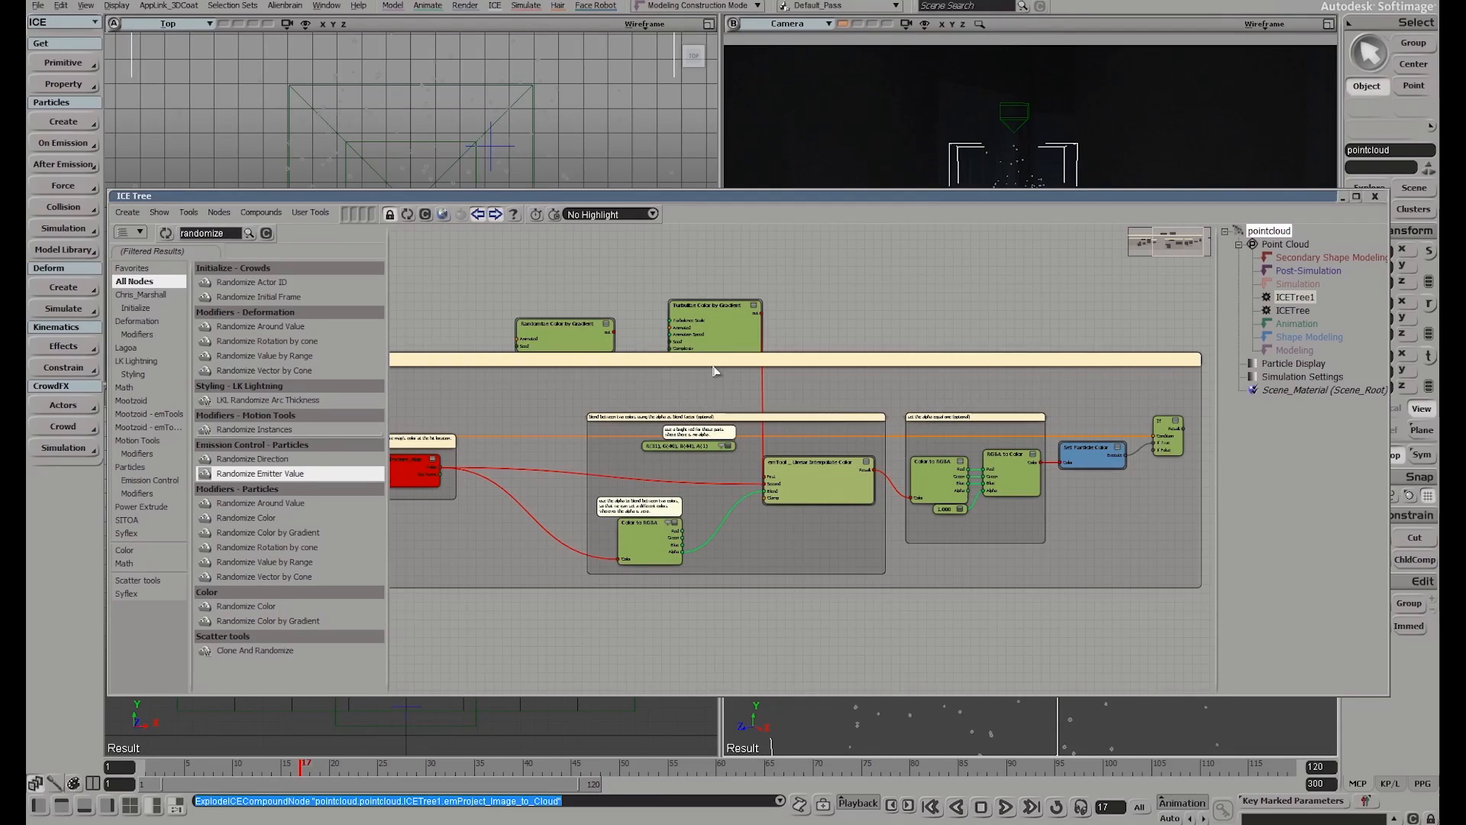
scroll(847, 337, up, 1)
scroll(848, 297, down, 3)
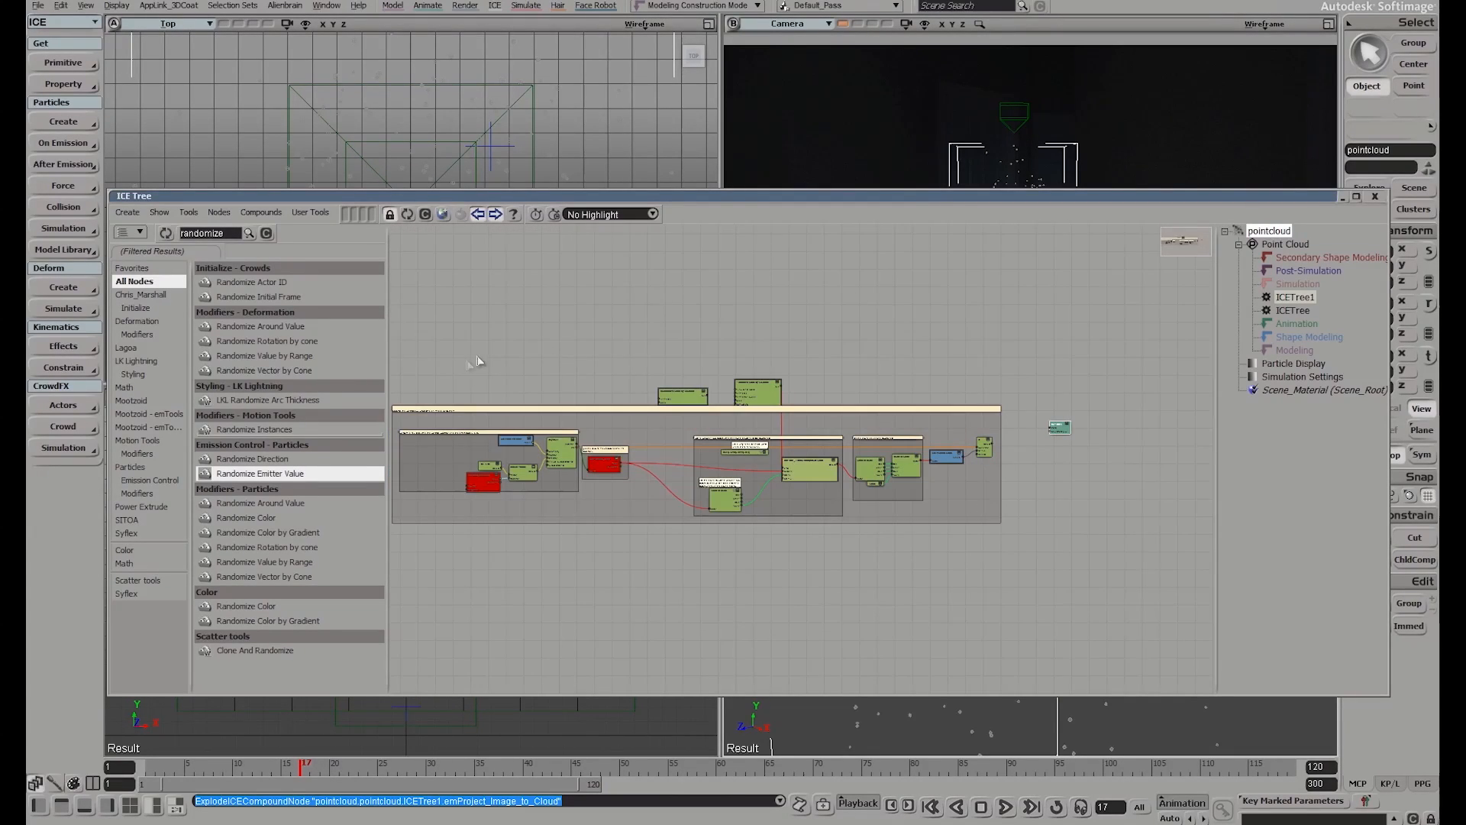
scroll(798, 386, up, 2)
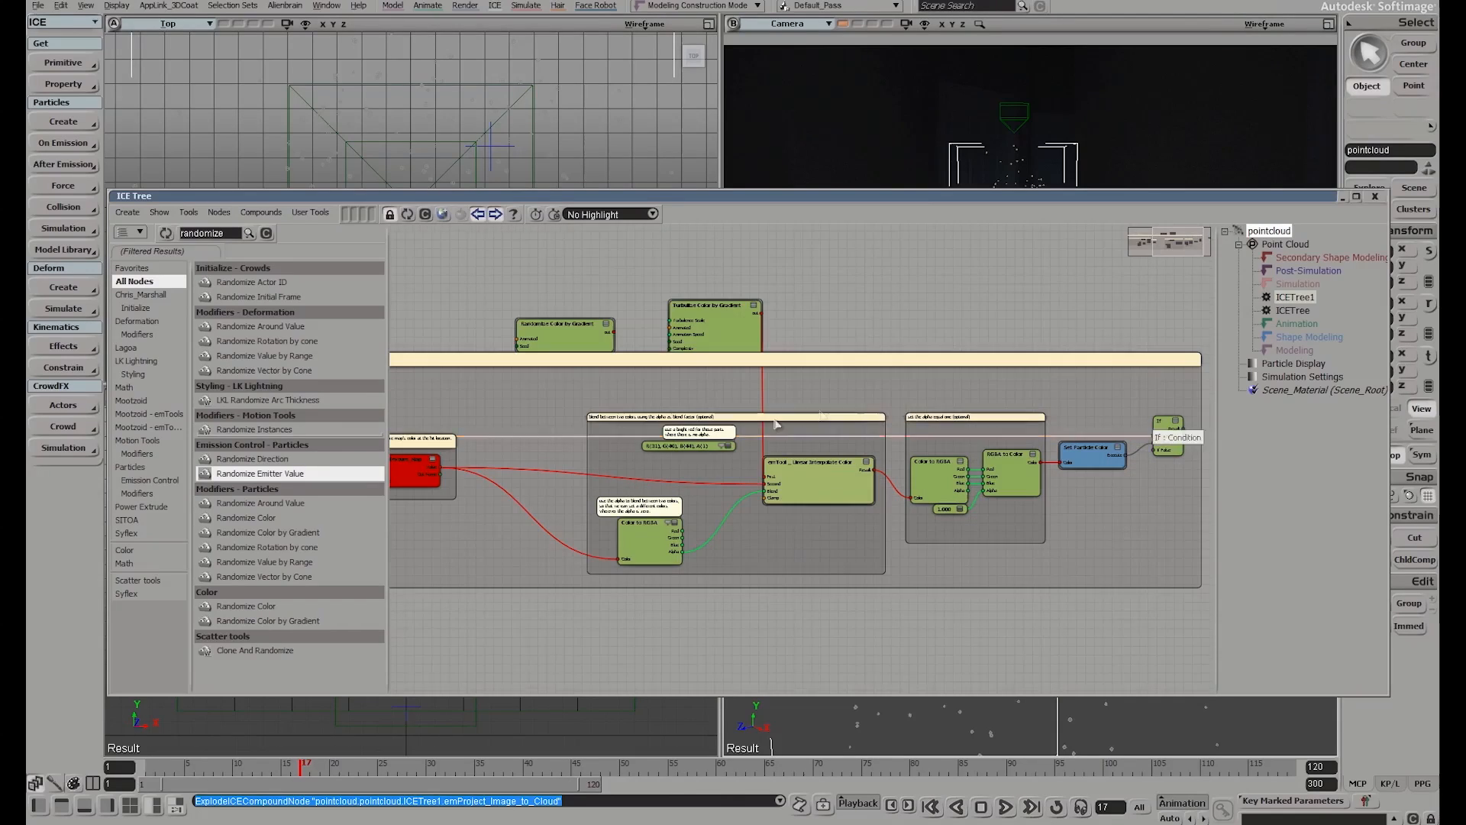
scroll(512, 319, down, 3)
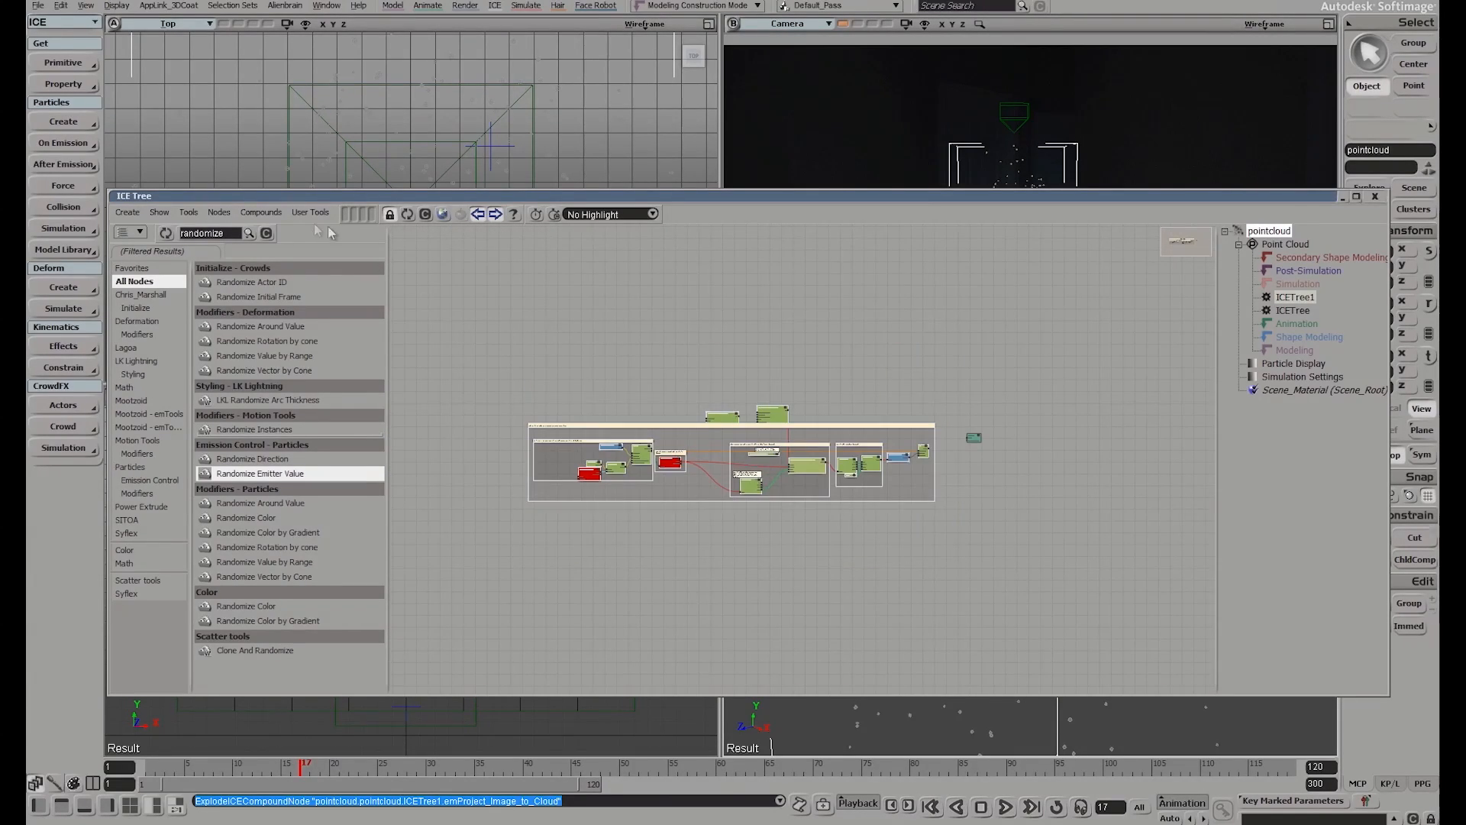
Try to regroup the exploded nodes into a compound, and undo back to the original emProject_Image_to_Cloud compound
click(262, 212)
click(290, 240)
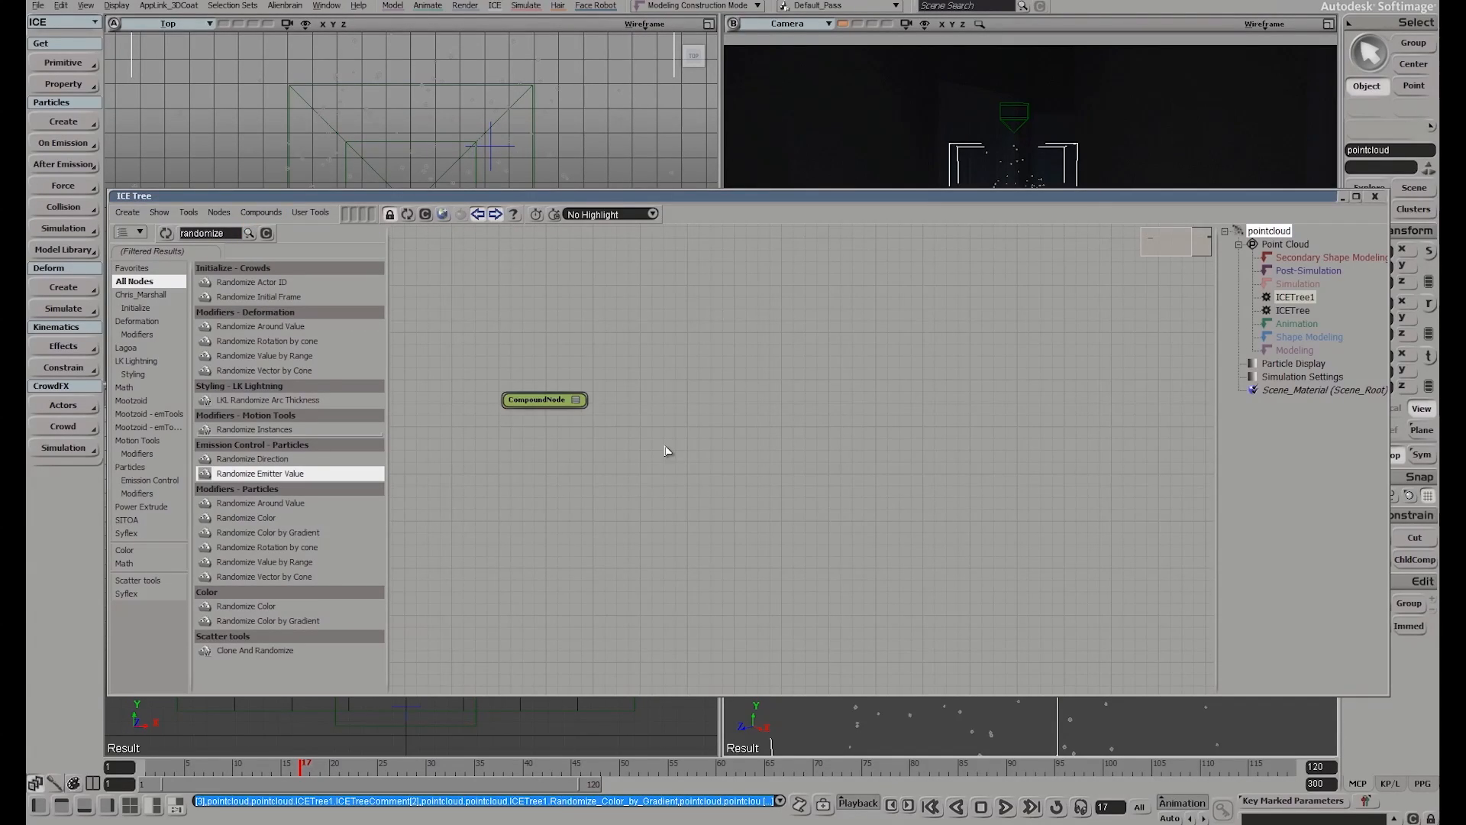
key(ctrl+z)
key(ctrl+z)
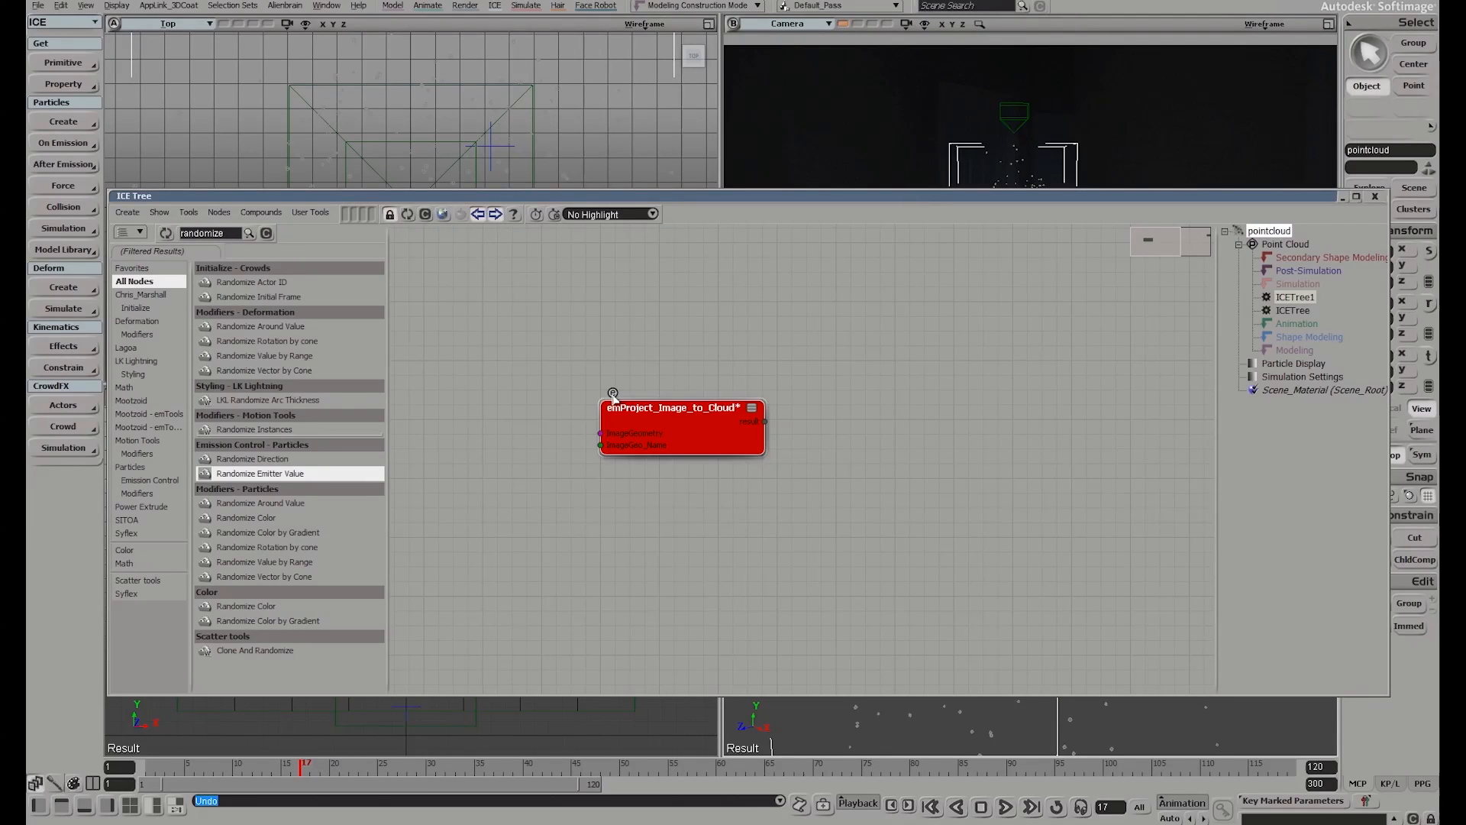
Look inside the emProject_Image_to_Cloud compound, examine its exposed inputs and return to the tree
click(612, 393)
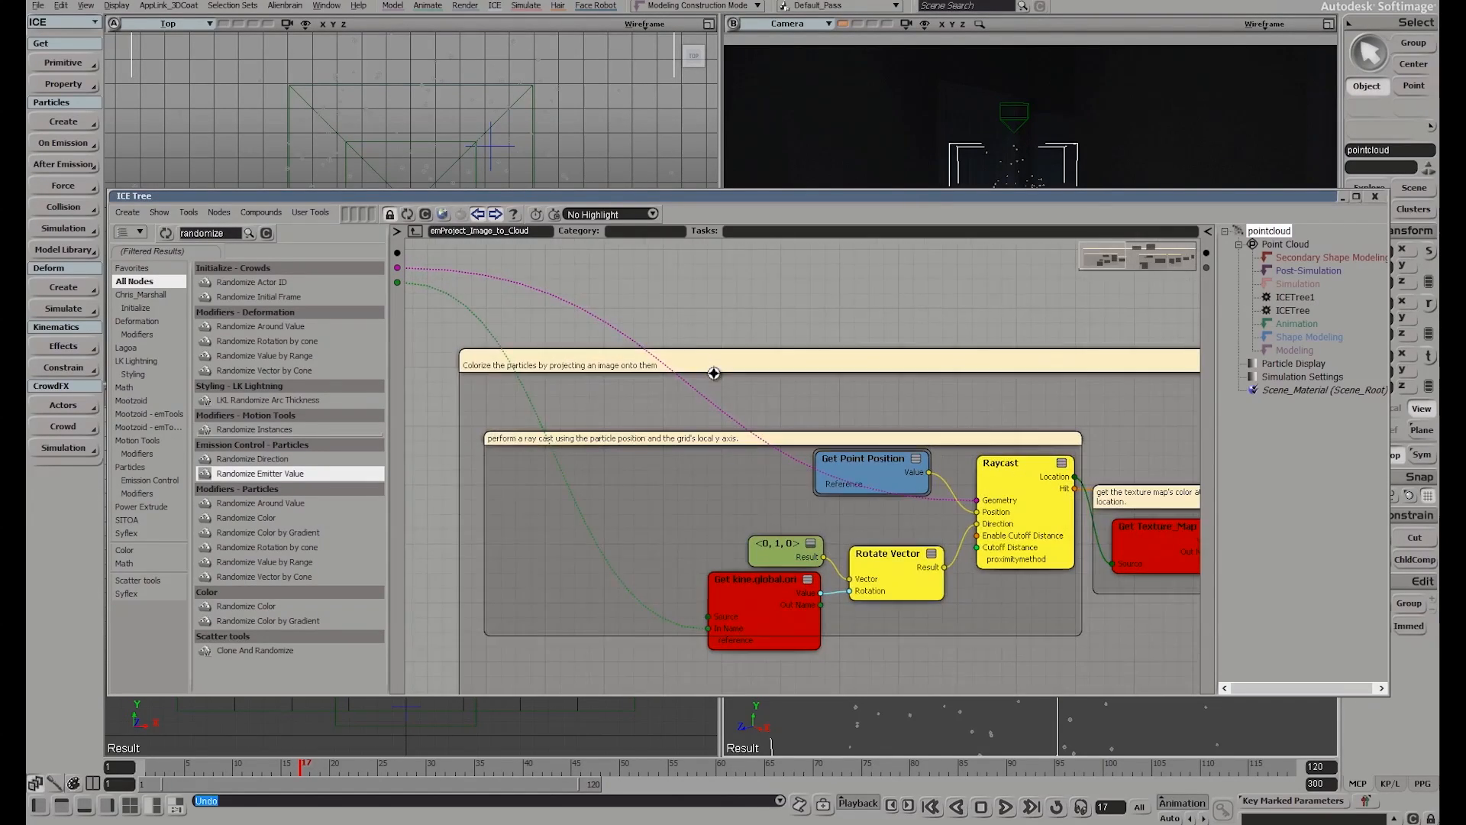
click(397, 232)
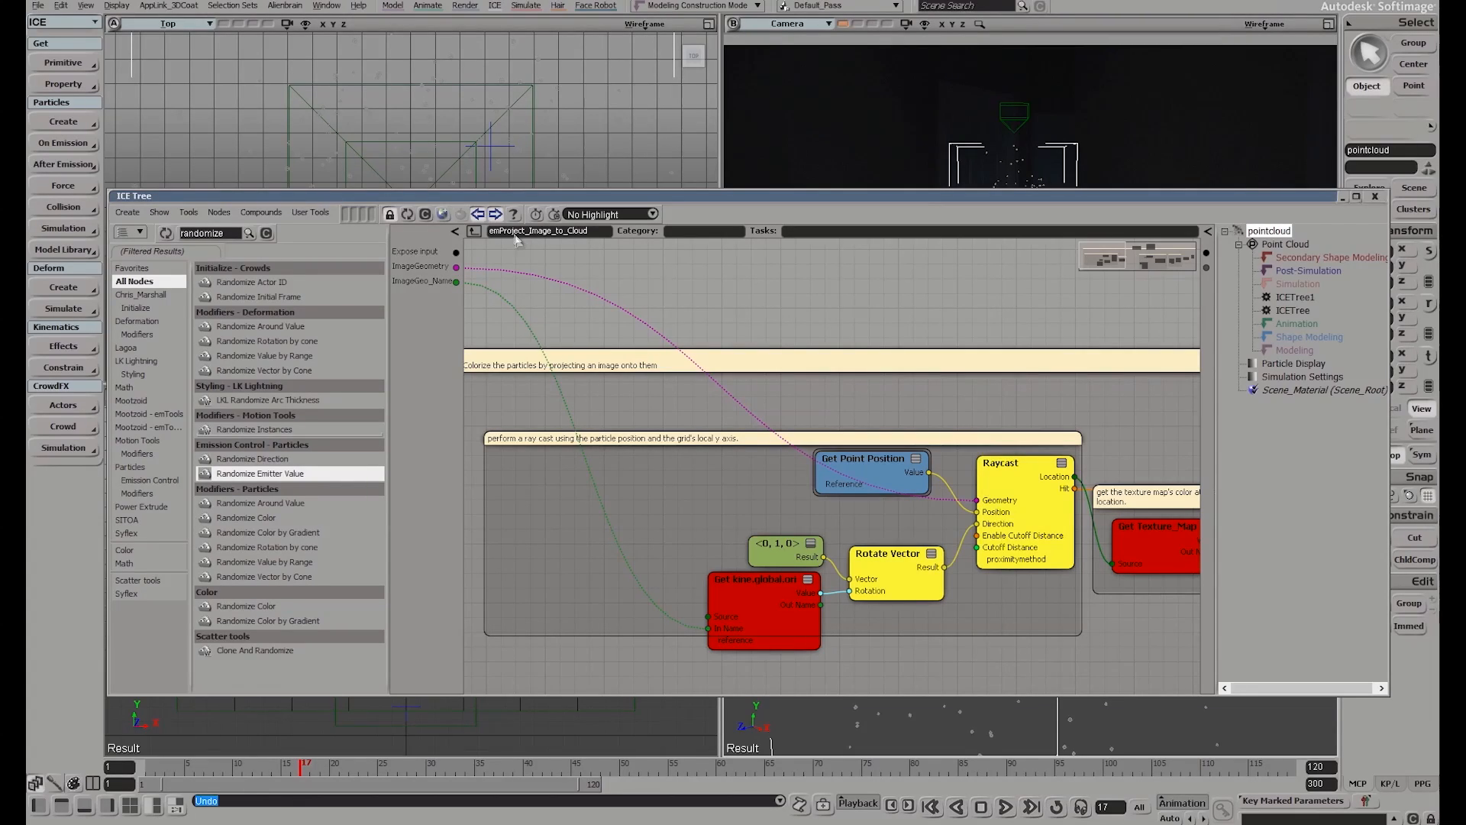
click(473, 231)
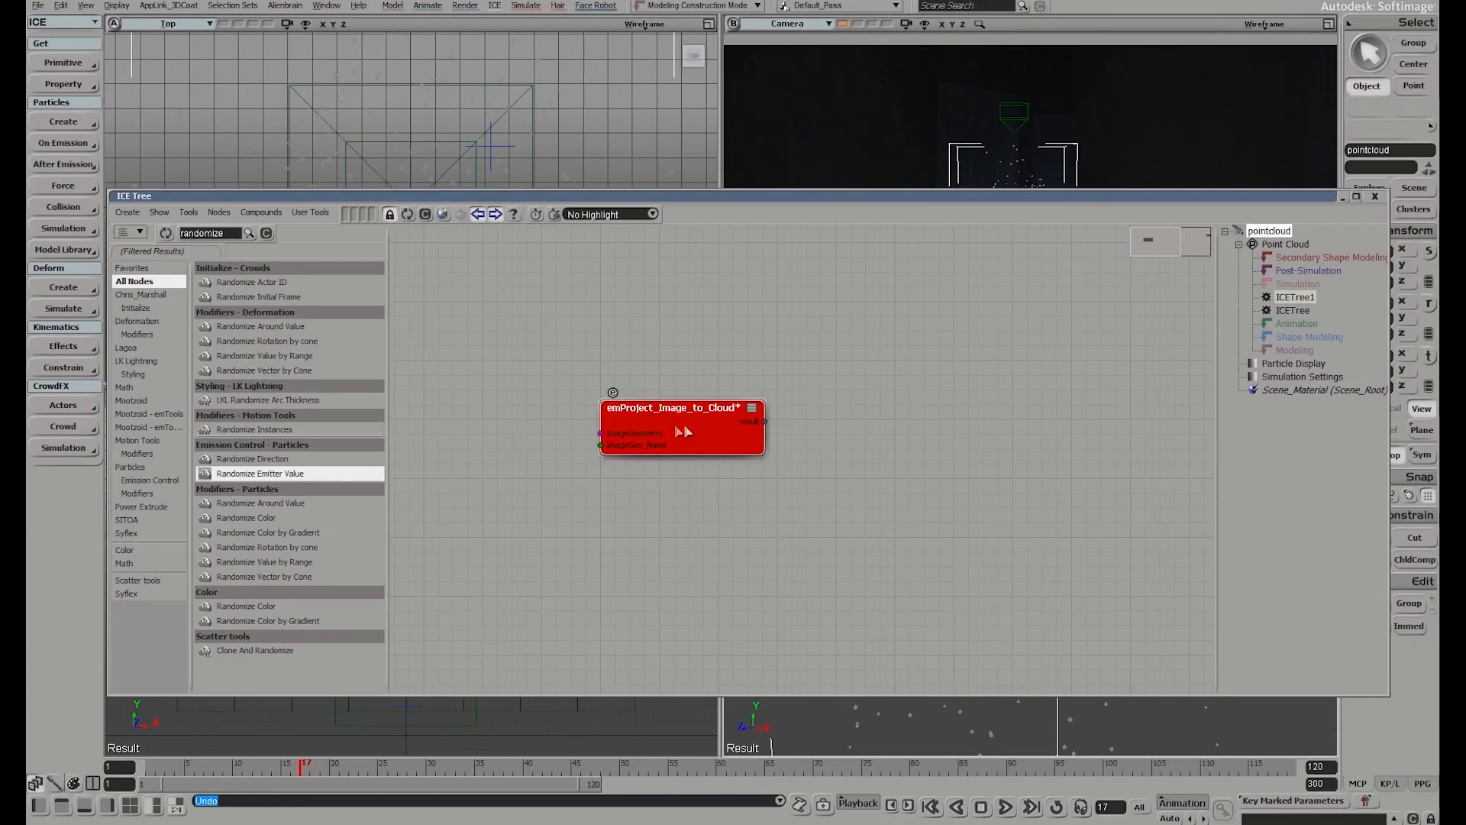
Connect the emProject_Image_to_Cloud compound's result to Port1 of the ICETree1 node
key(a)
drag(497, 419, 1044, 383)
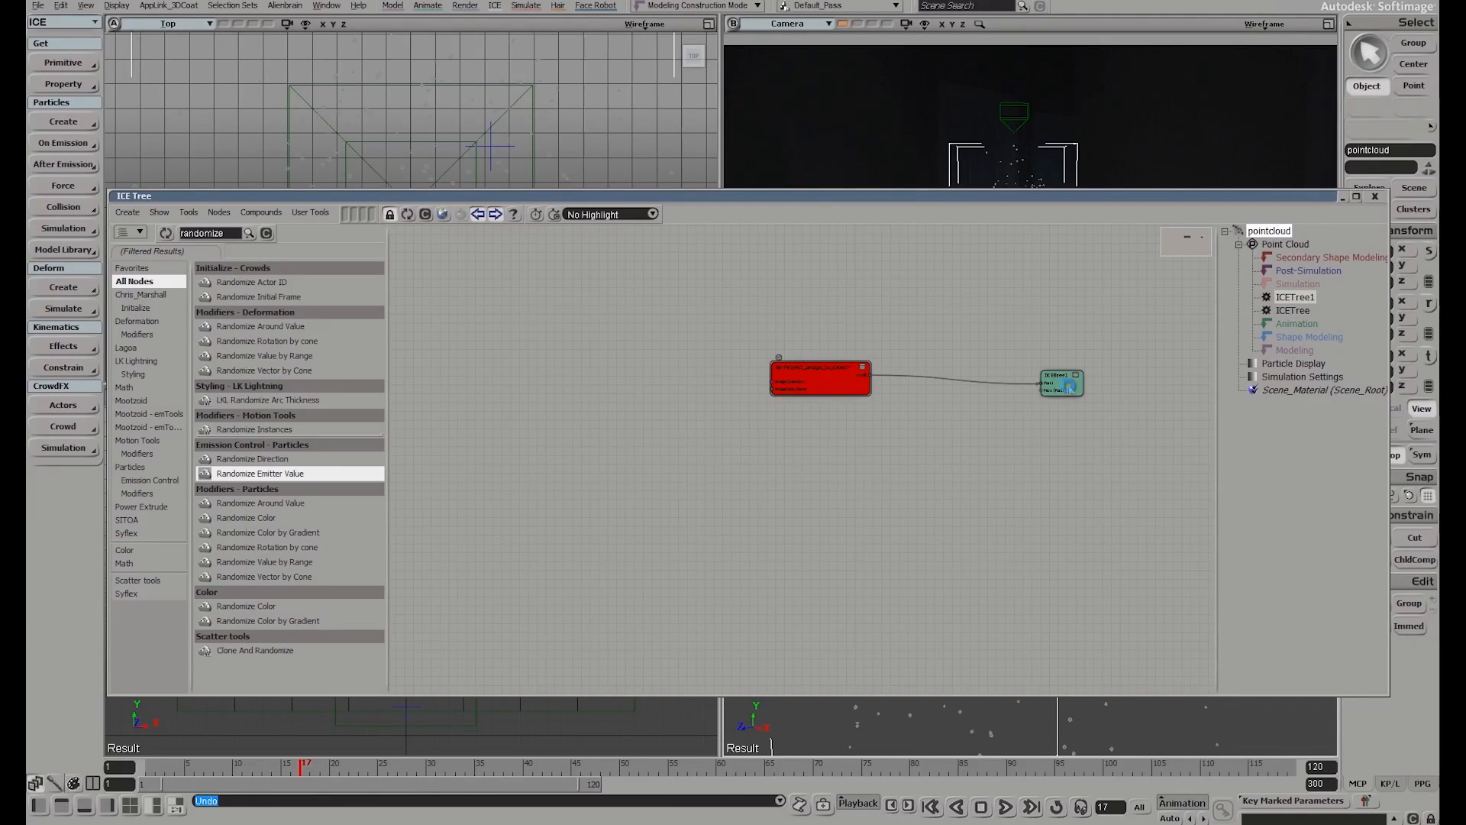
scroll(813, 424, up, 2)
drag(957, 397, 890, 437)
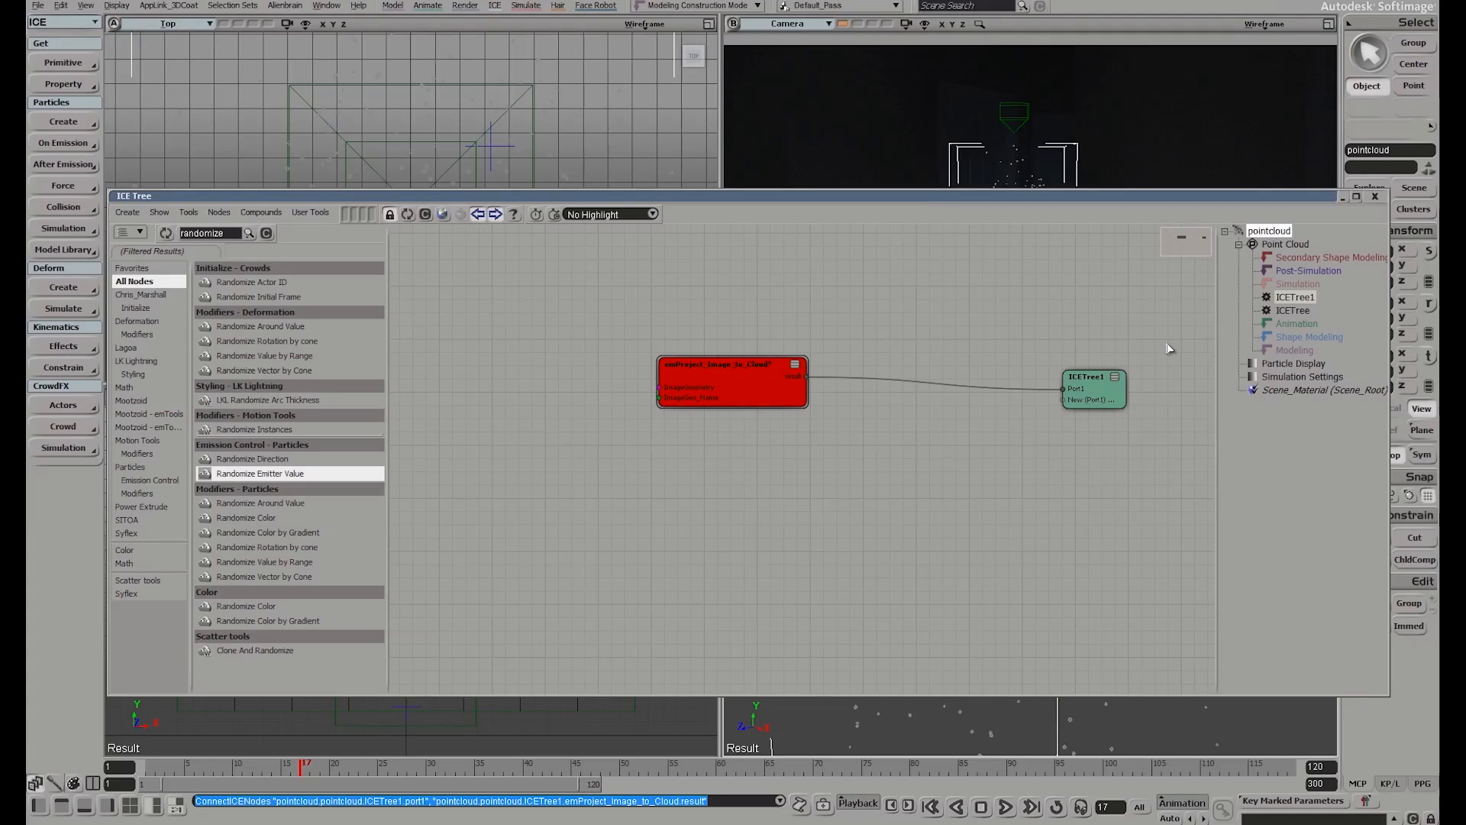
Add the scene's grid object to the ICETree1 graph as a Get grid node
key(8)
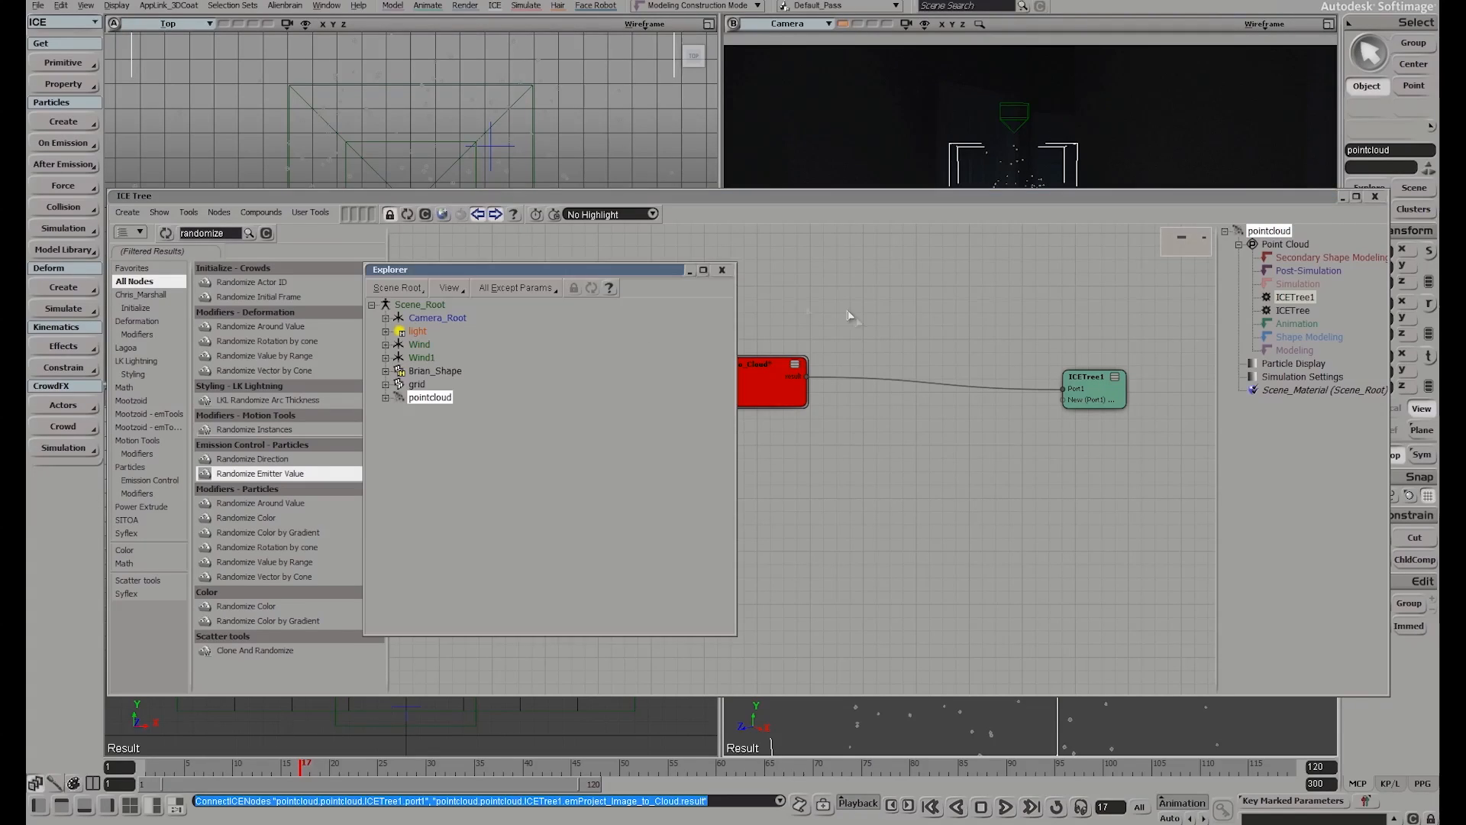
click(436, 371)
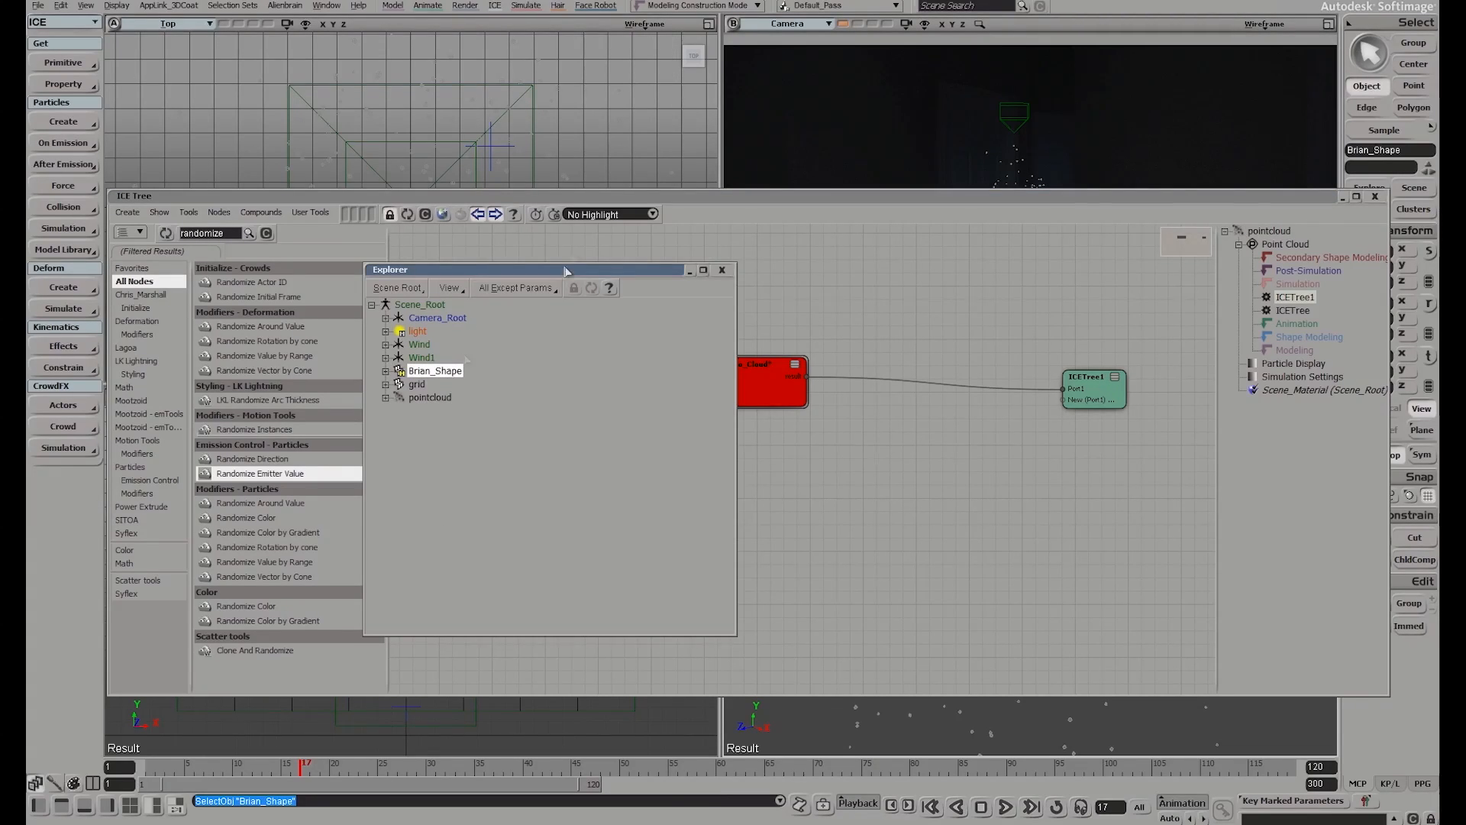
click(418, 385)
drag(561, 274, 1134, 282)
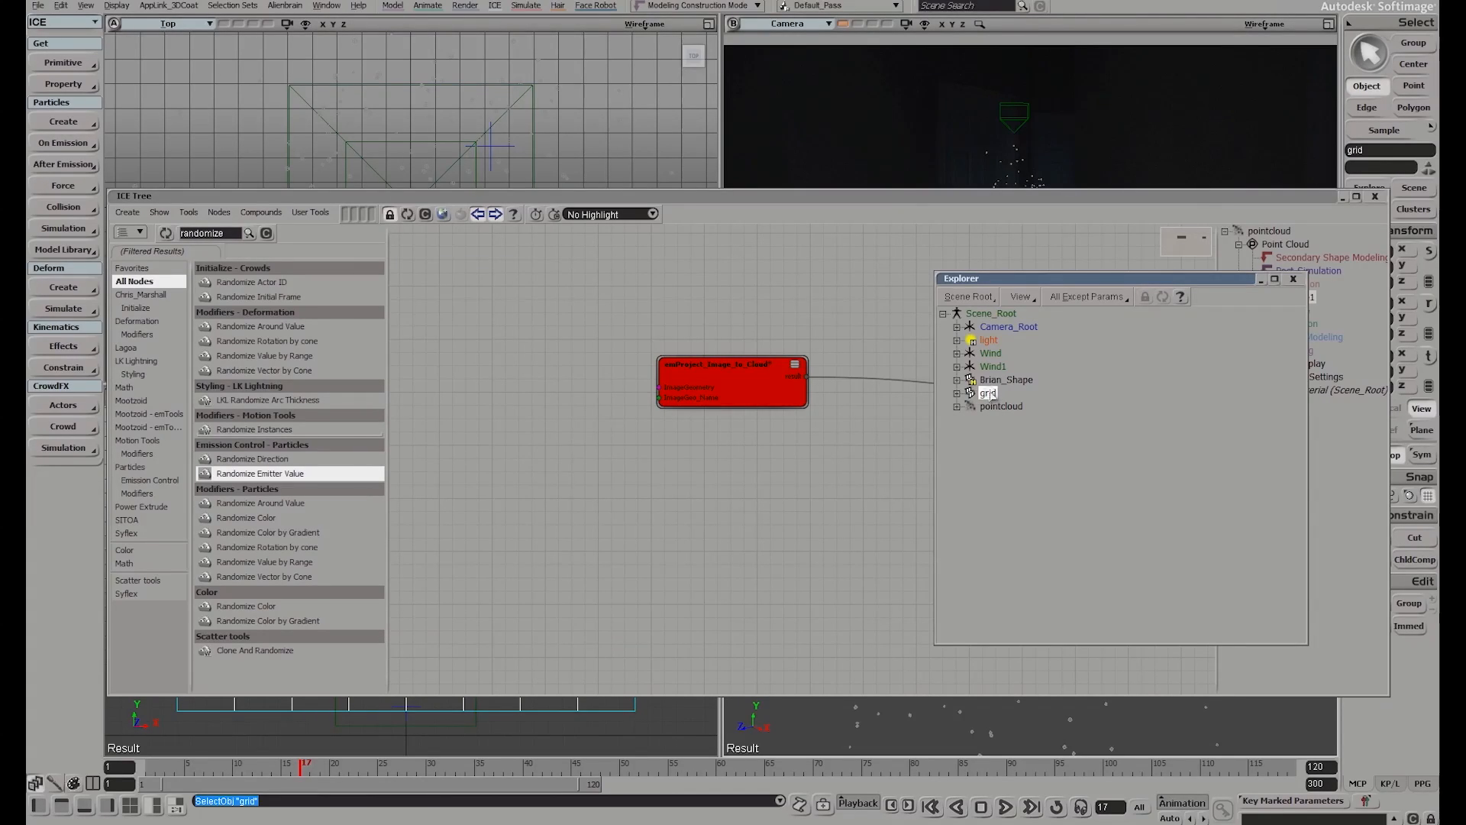
drag(472, 462, 474, 463)
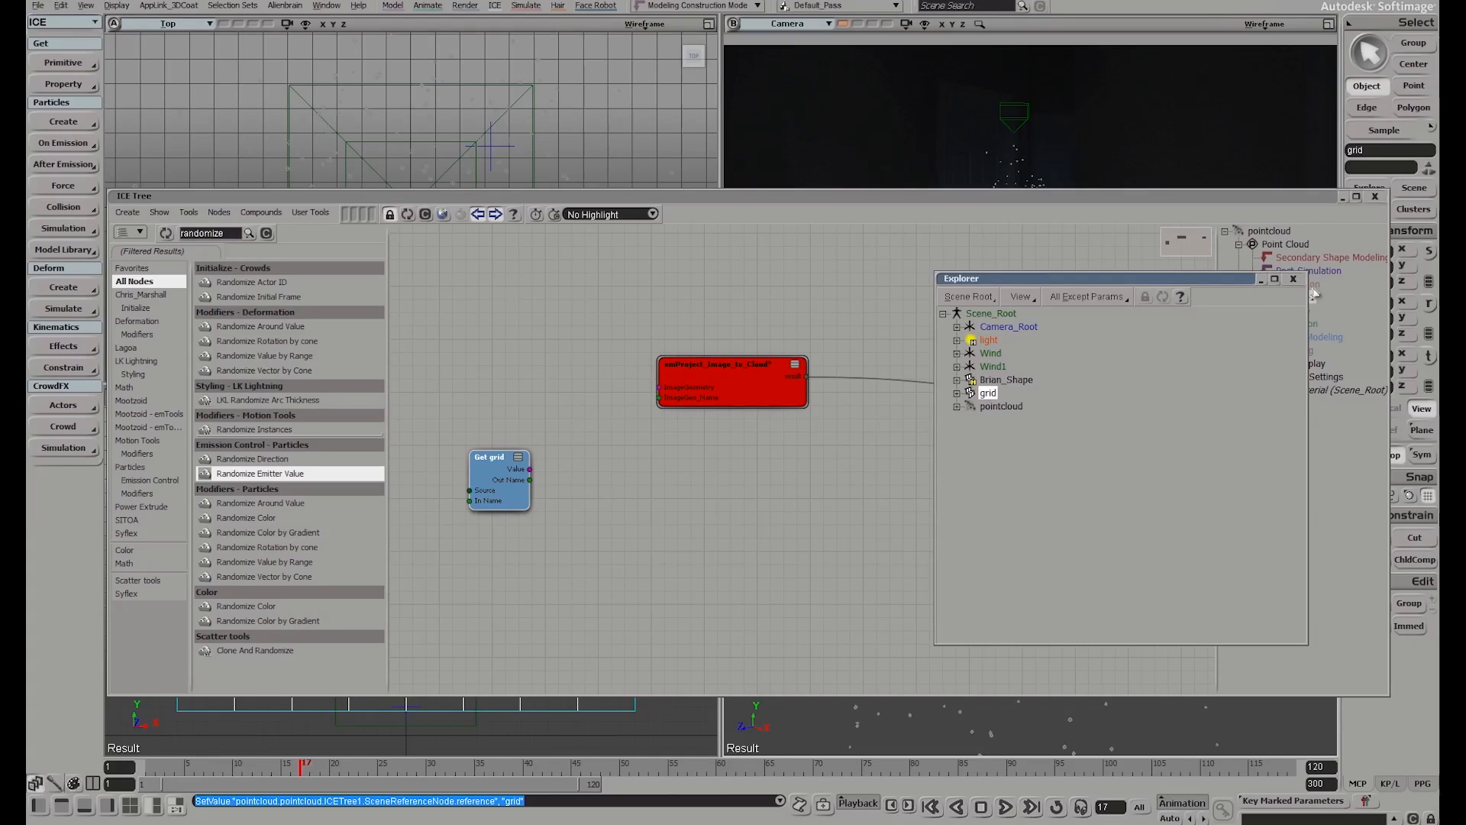
click(1293, 279)
Connect the Get grid node's Out Name to ImageGeo_Name and its Value to ImageGeometry on the emProject_Image_to_Cloud compound
drag(506, 472, 660, 398)
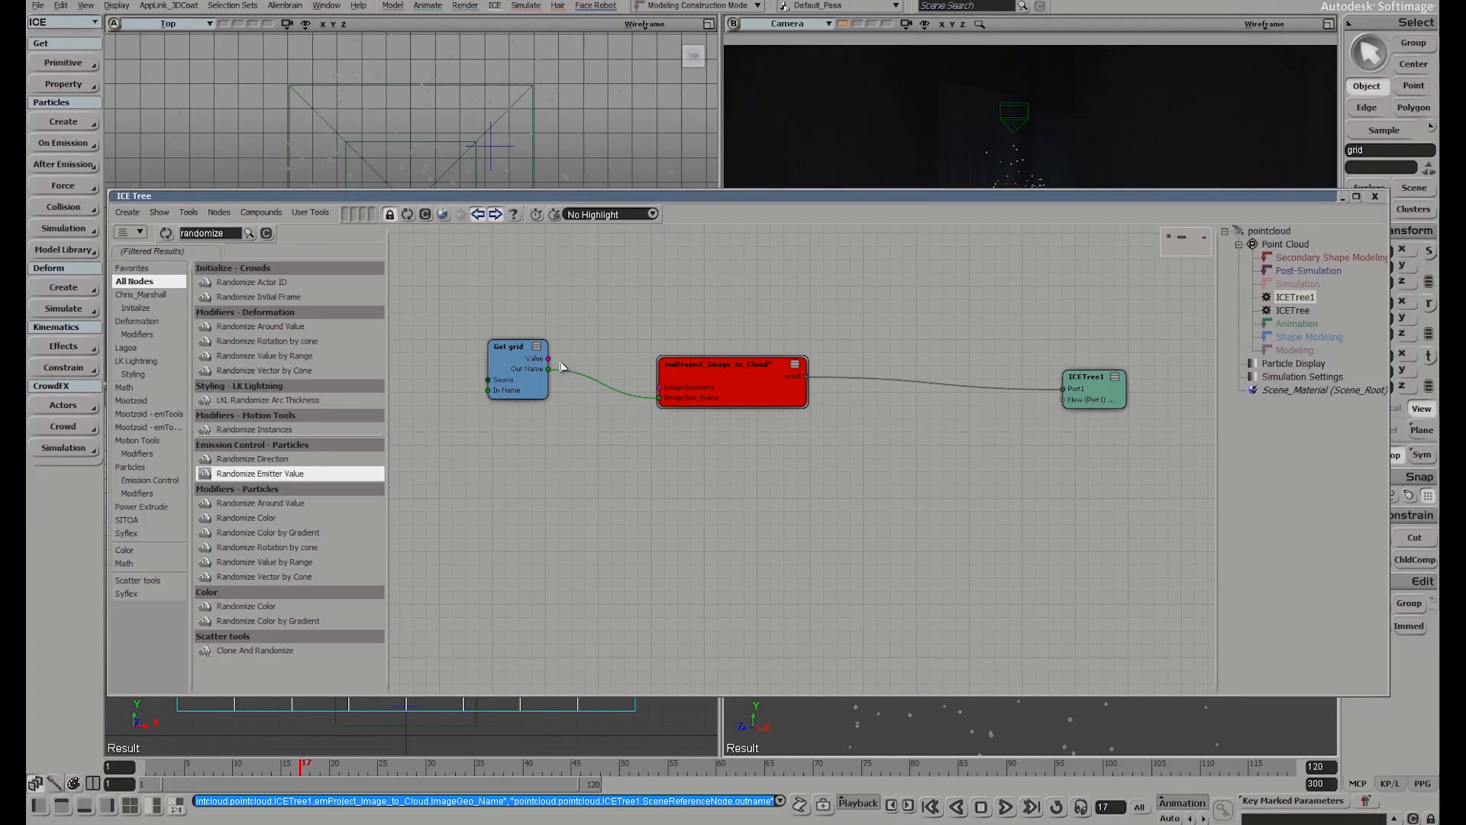
drag(551, 359, 661, 387)
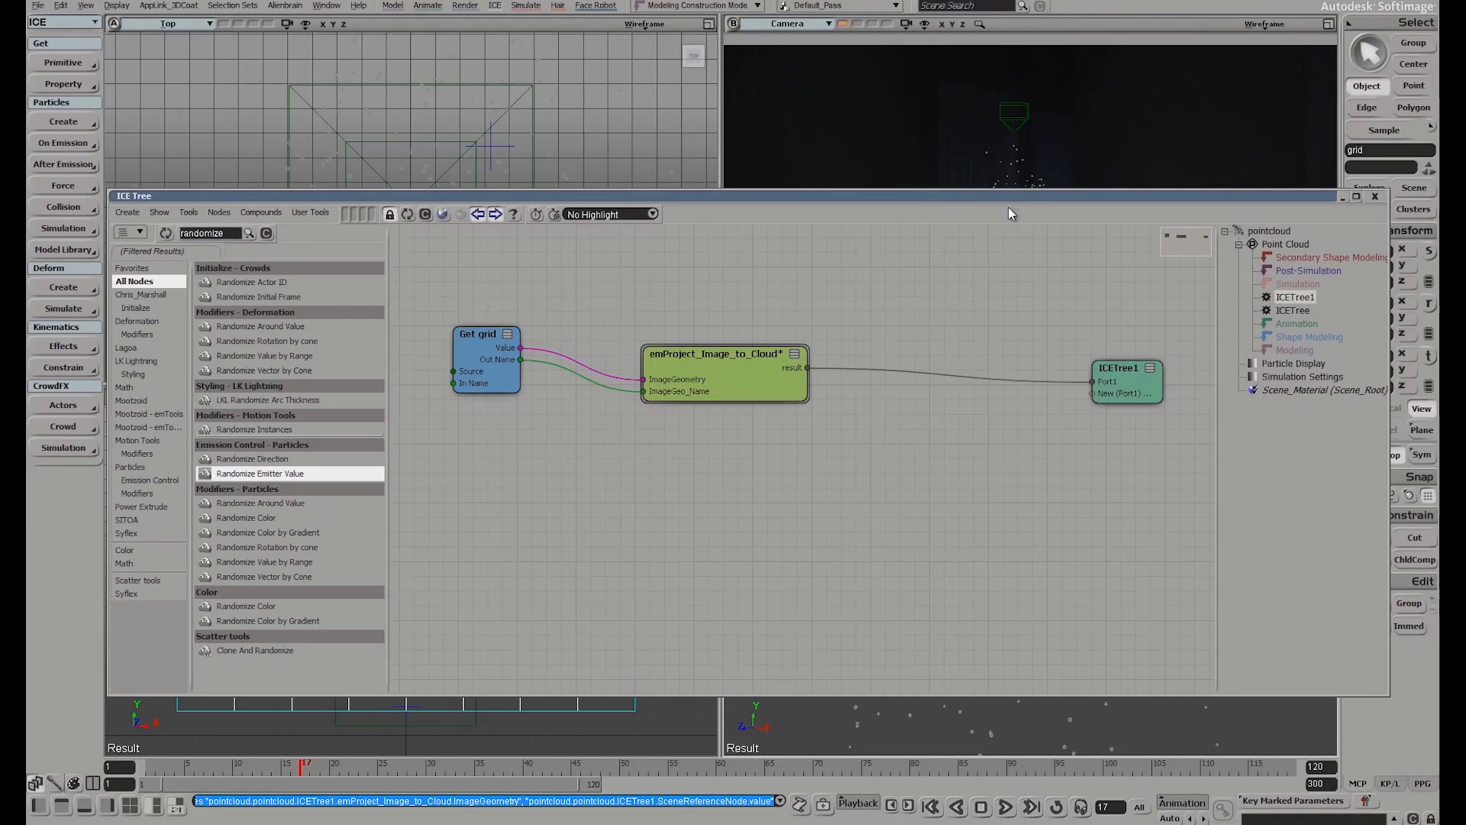
double_click(1025, 194)
Set the User view to Textured display and view the grid beside the particle cloud
key(8)
scroll(1031, 517, down, 8)
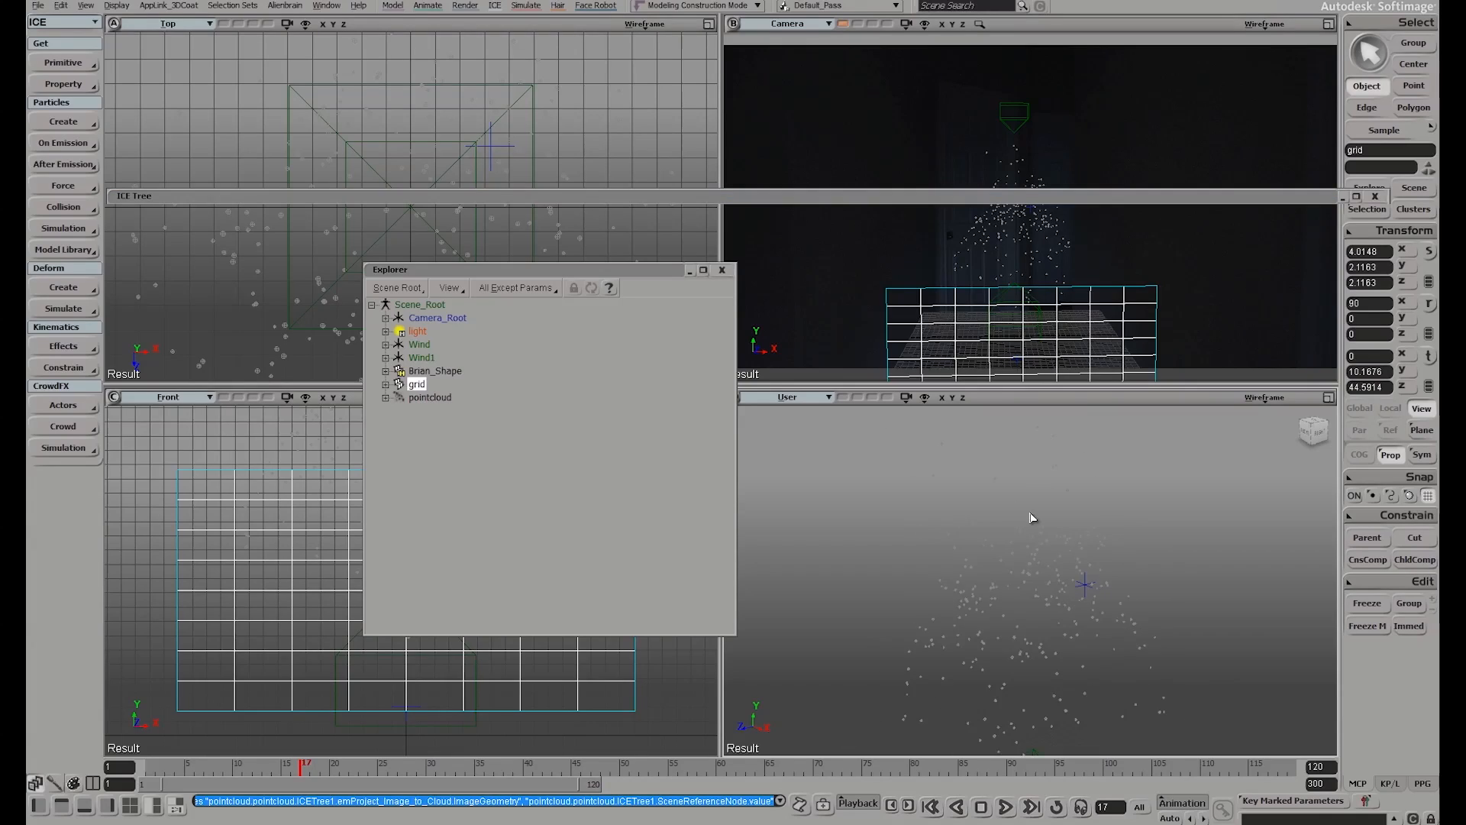
key(s)
right_drag(1066, 553, 1117, 557)
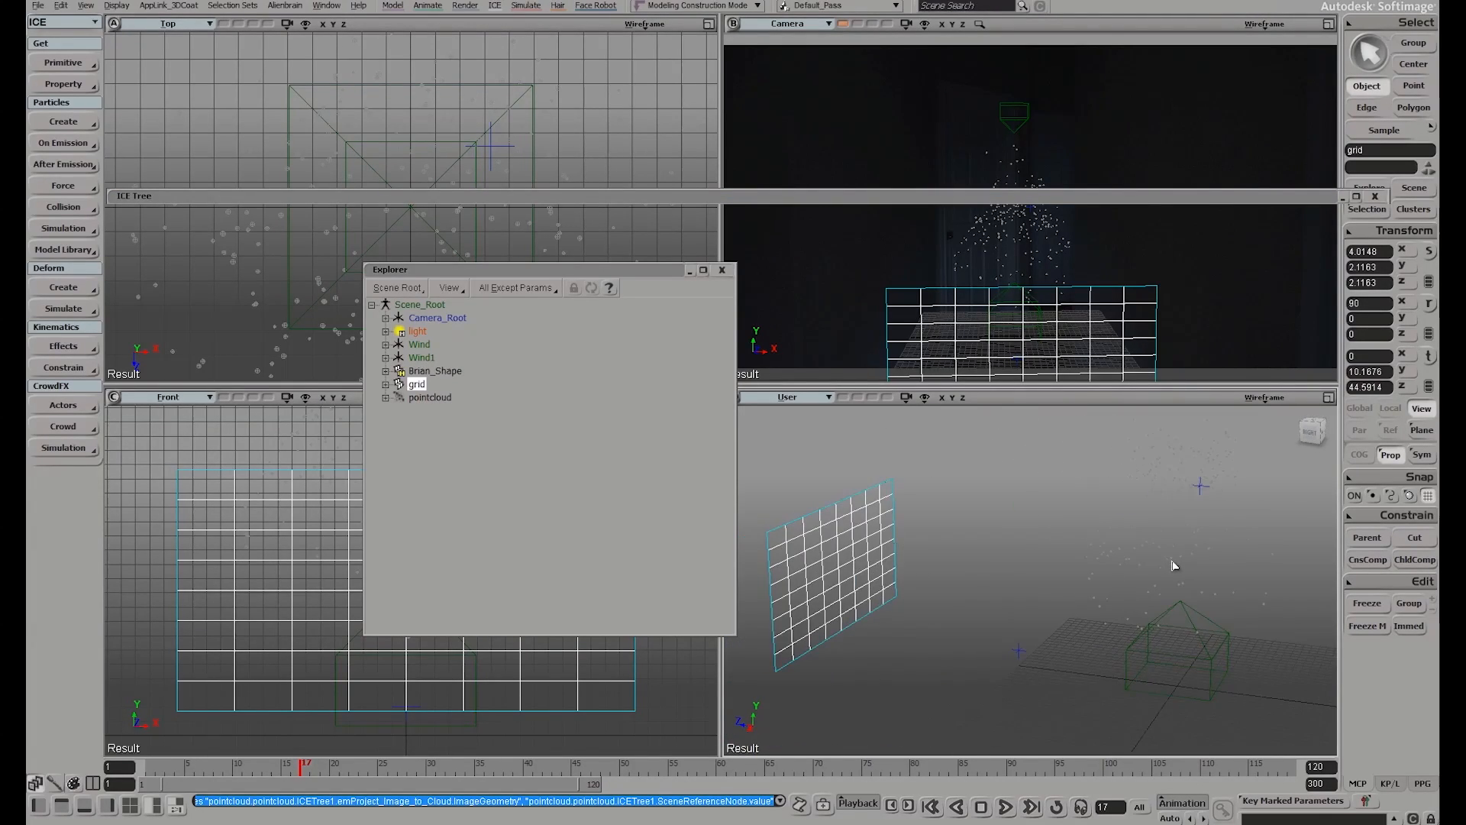
click(1258, 405)
click(1245, 649)
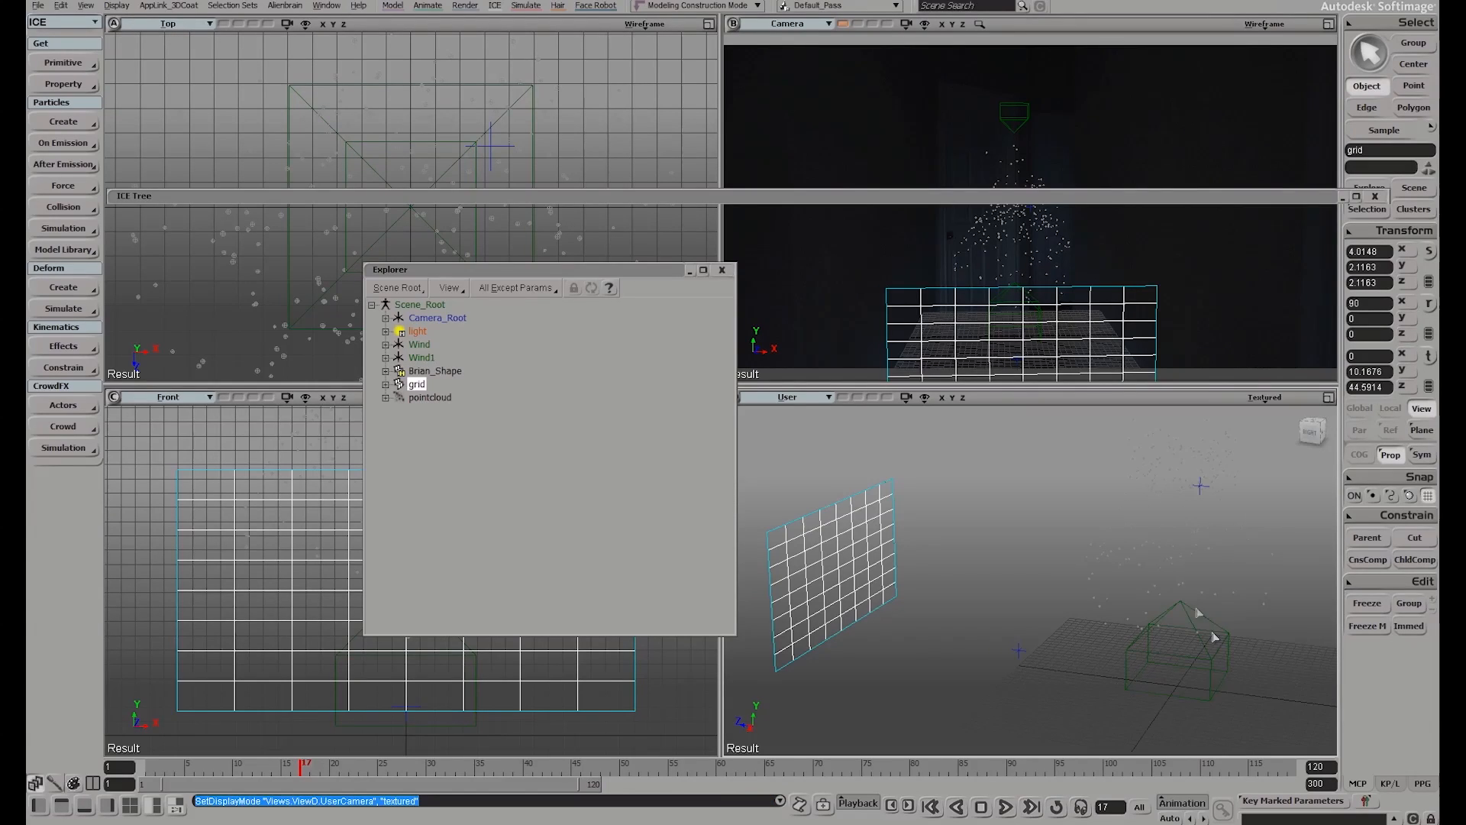
mouse_move(1021, 562)
right_down()
mouse_move(1083, 547)
mouse_move(1046, 563)
right_up()
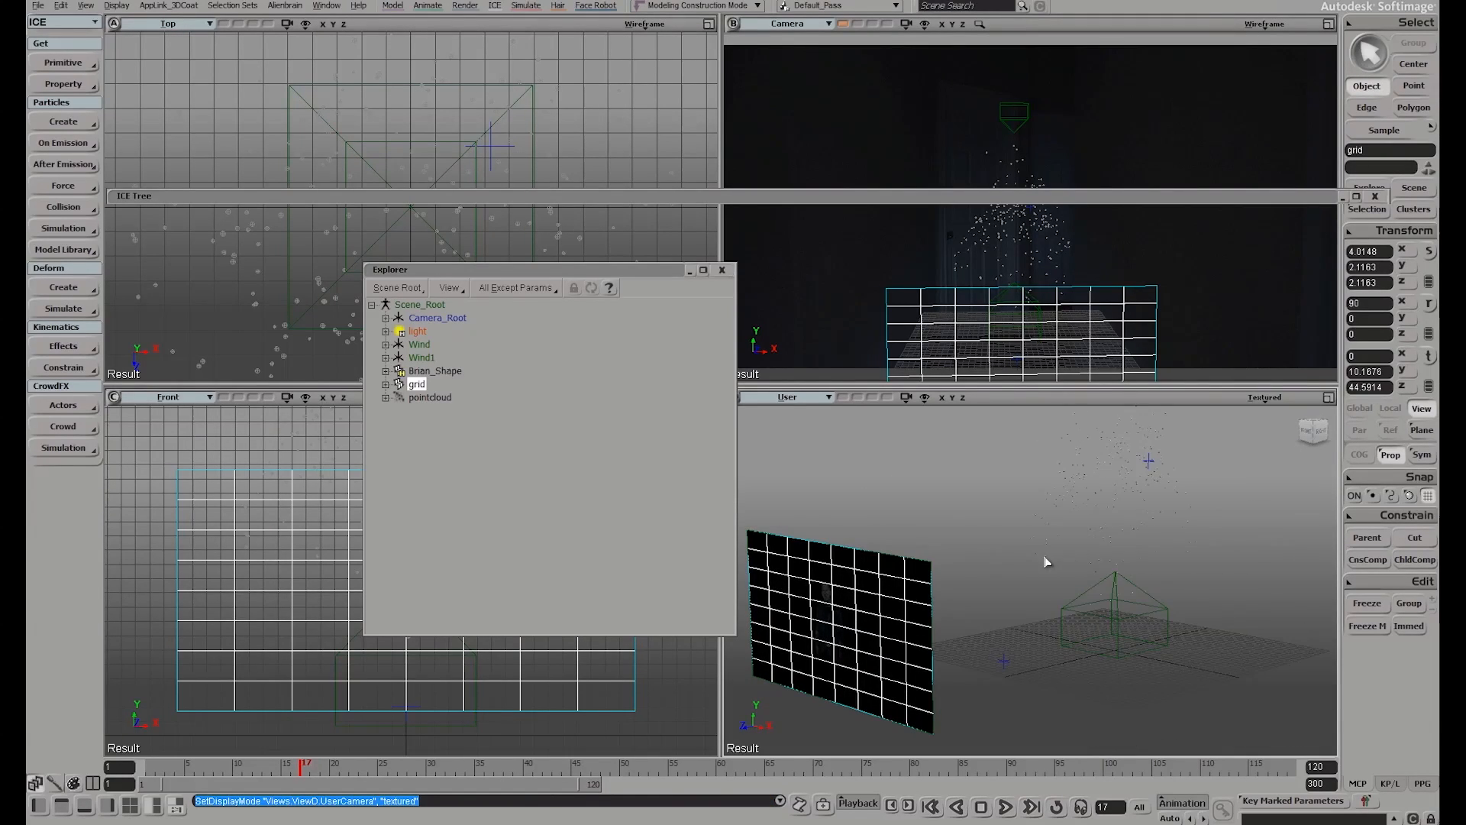
Move the grid up to about 22.05 on Y and toward the particles to about 33.95 on Z
key(v)
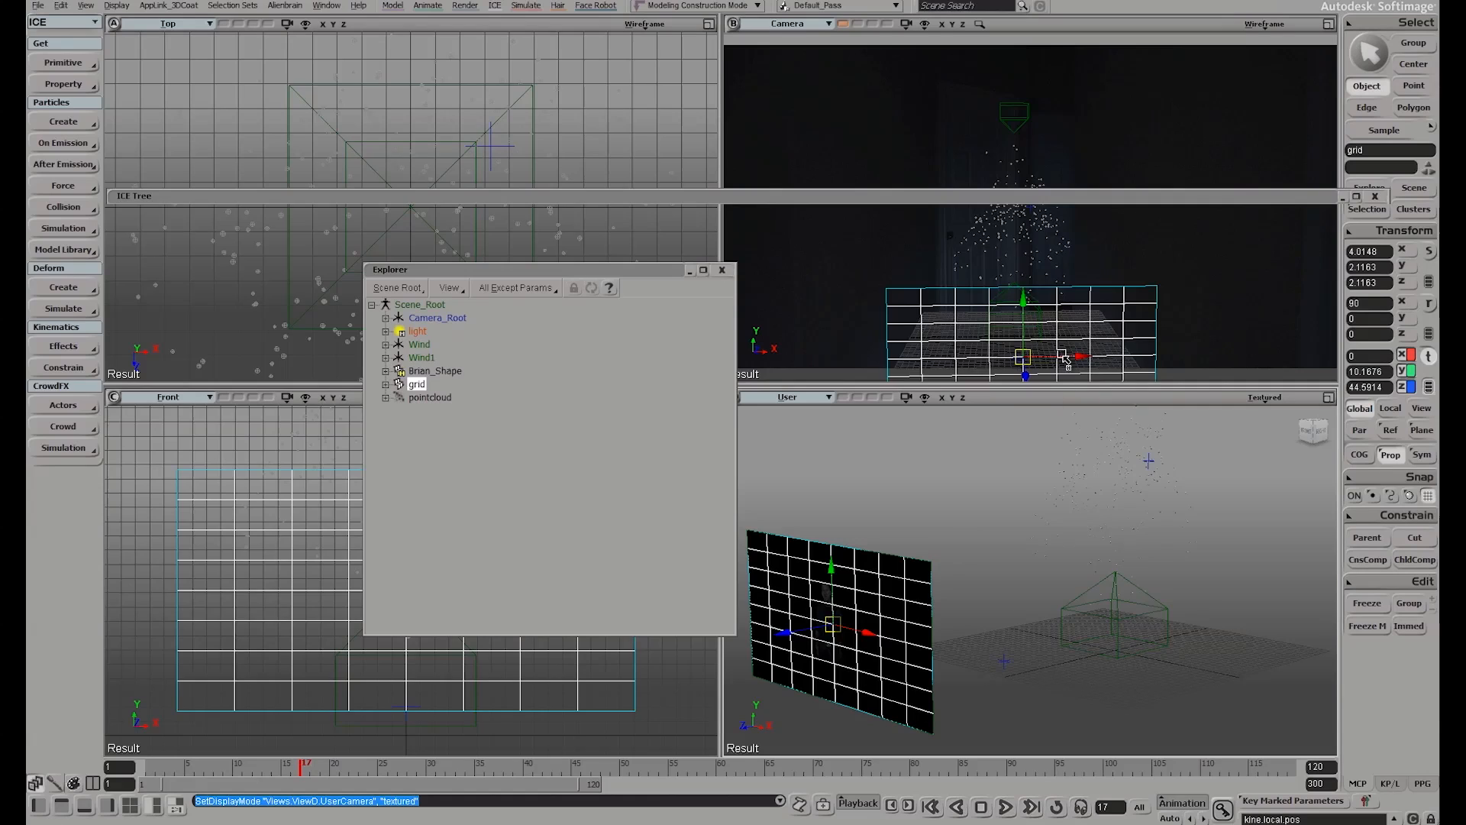
drag(1022, 299, 1022, 220)
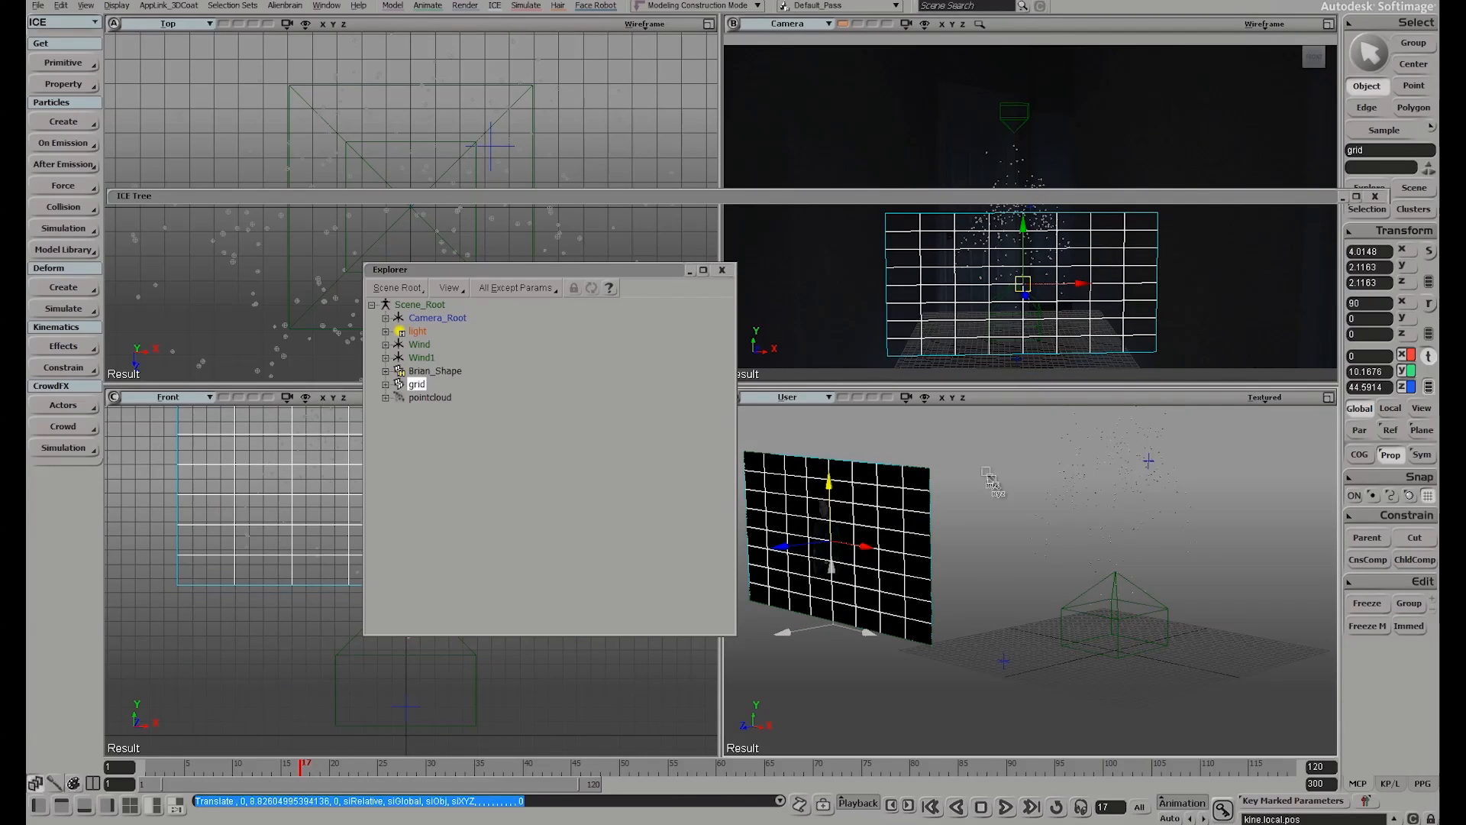
right_drag(1041, 511, 1008, 524)
drag(1008, 524, 1046, 537)
drag(772, 549, 864, 530)
drag(925, 479, 926, 452)
Return to the first frame and set the Emit from Geometry rate in ICETree to 100000
click(993, 200)
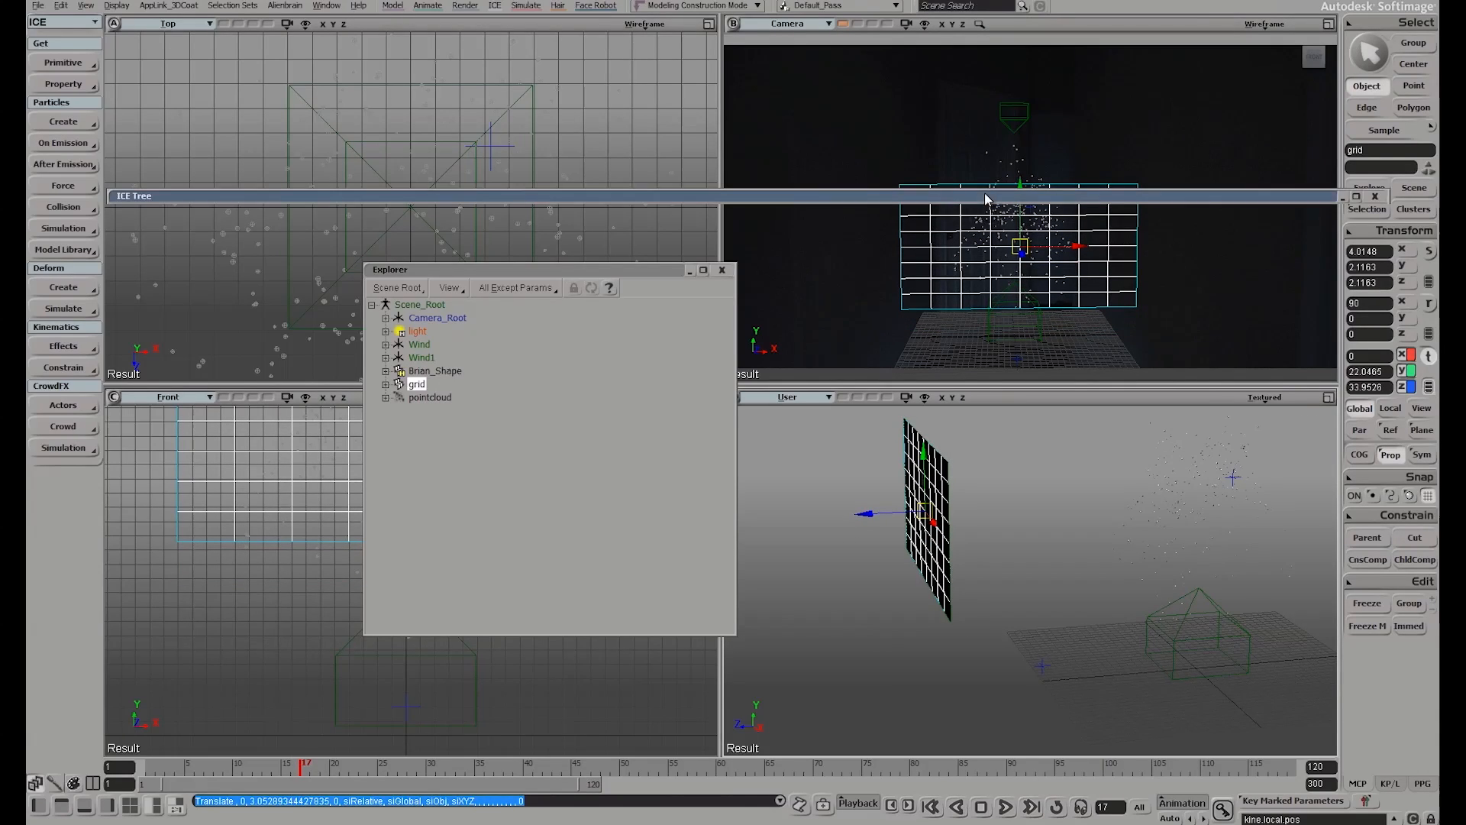
click(932, 808)
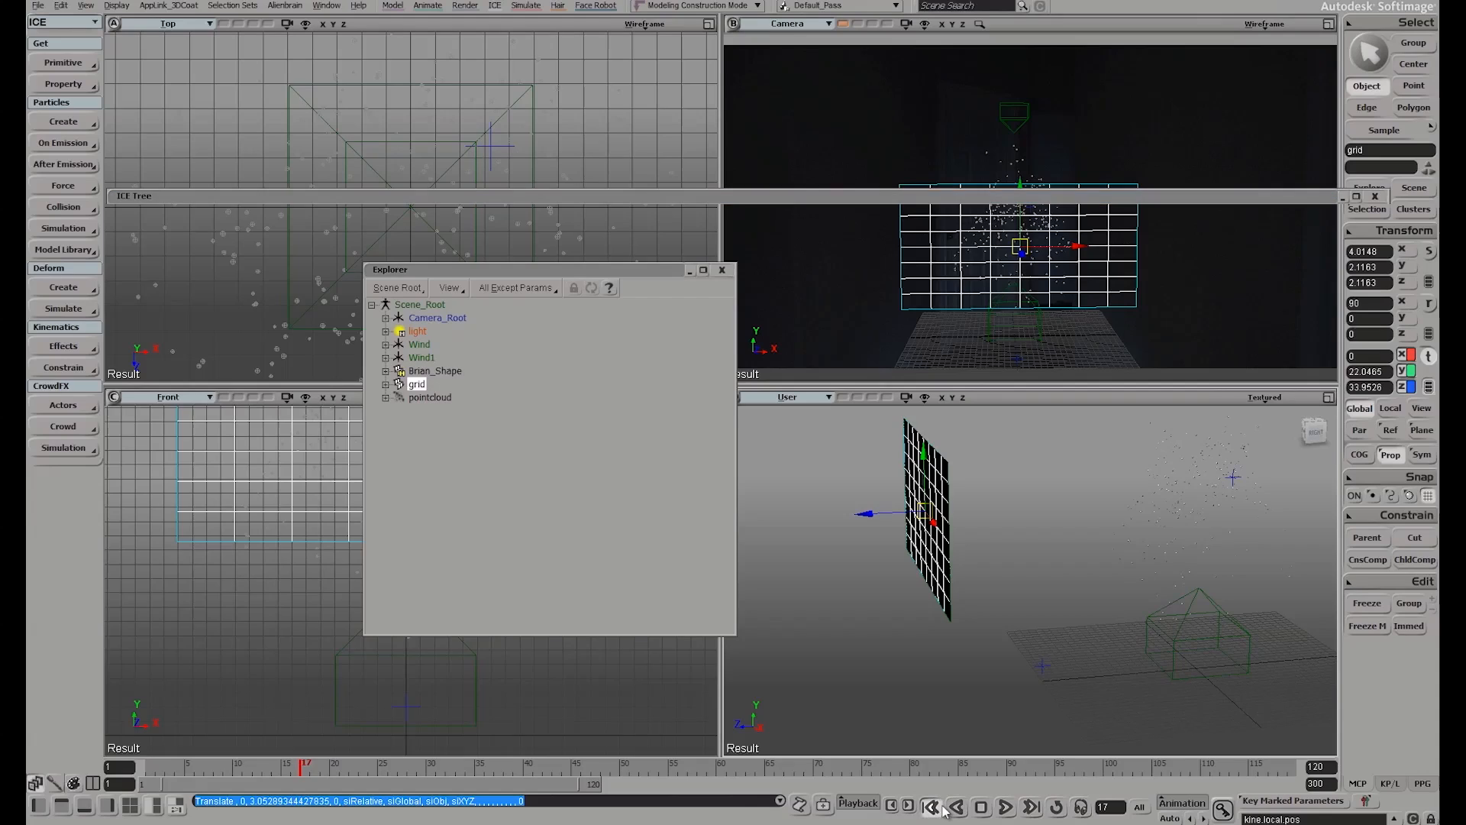
click(955, 200)
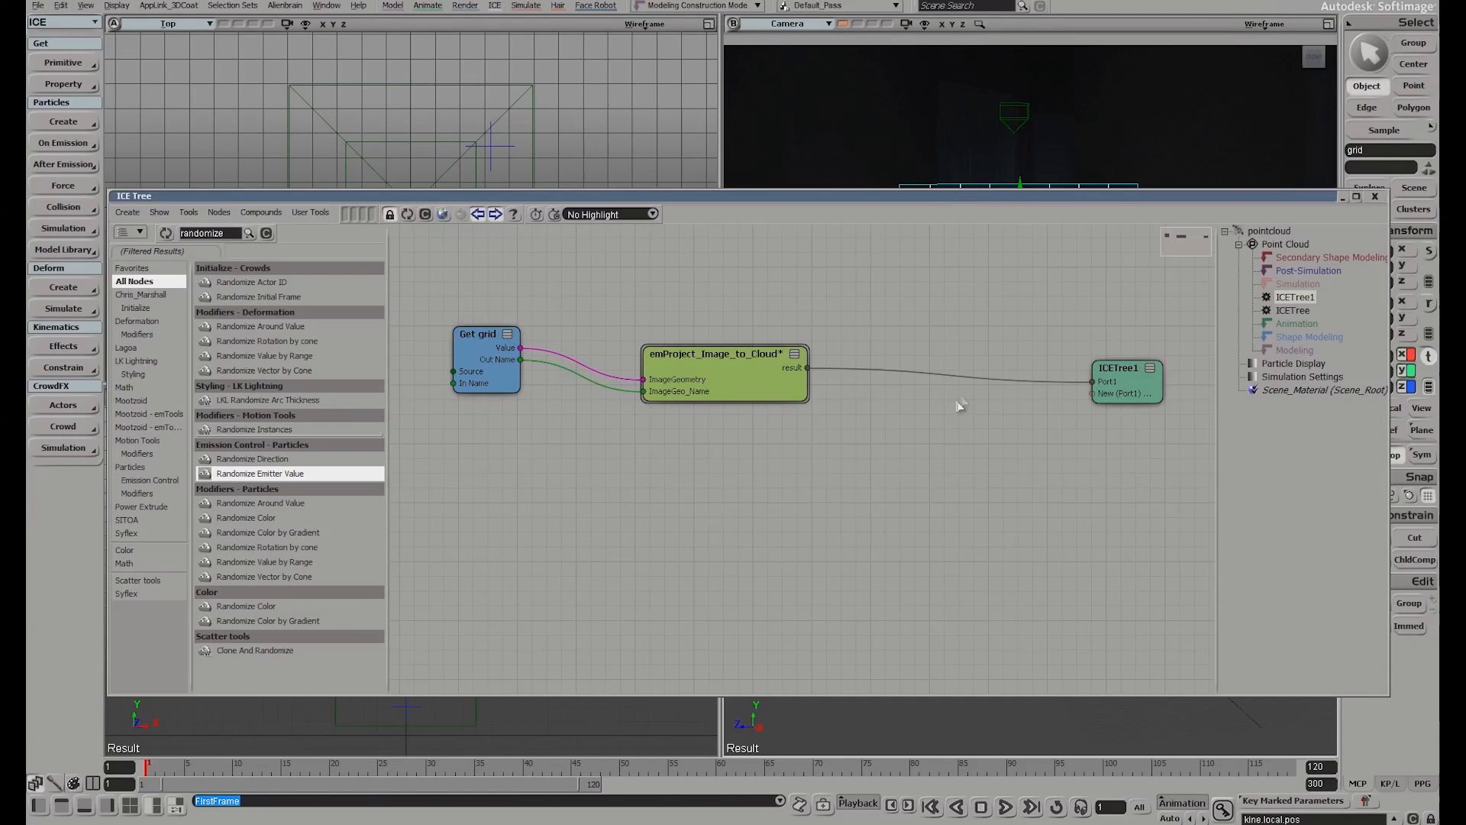
click(1293, 310)
middle_drag(1042, 381, 939, 497)
double_click(925, 367)
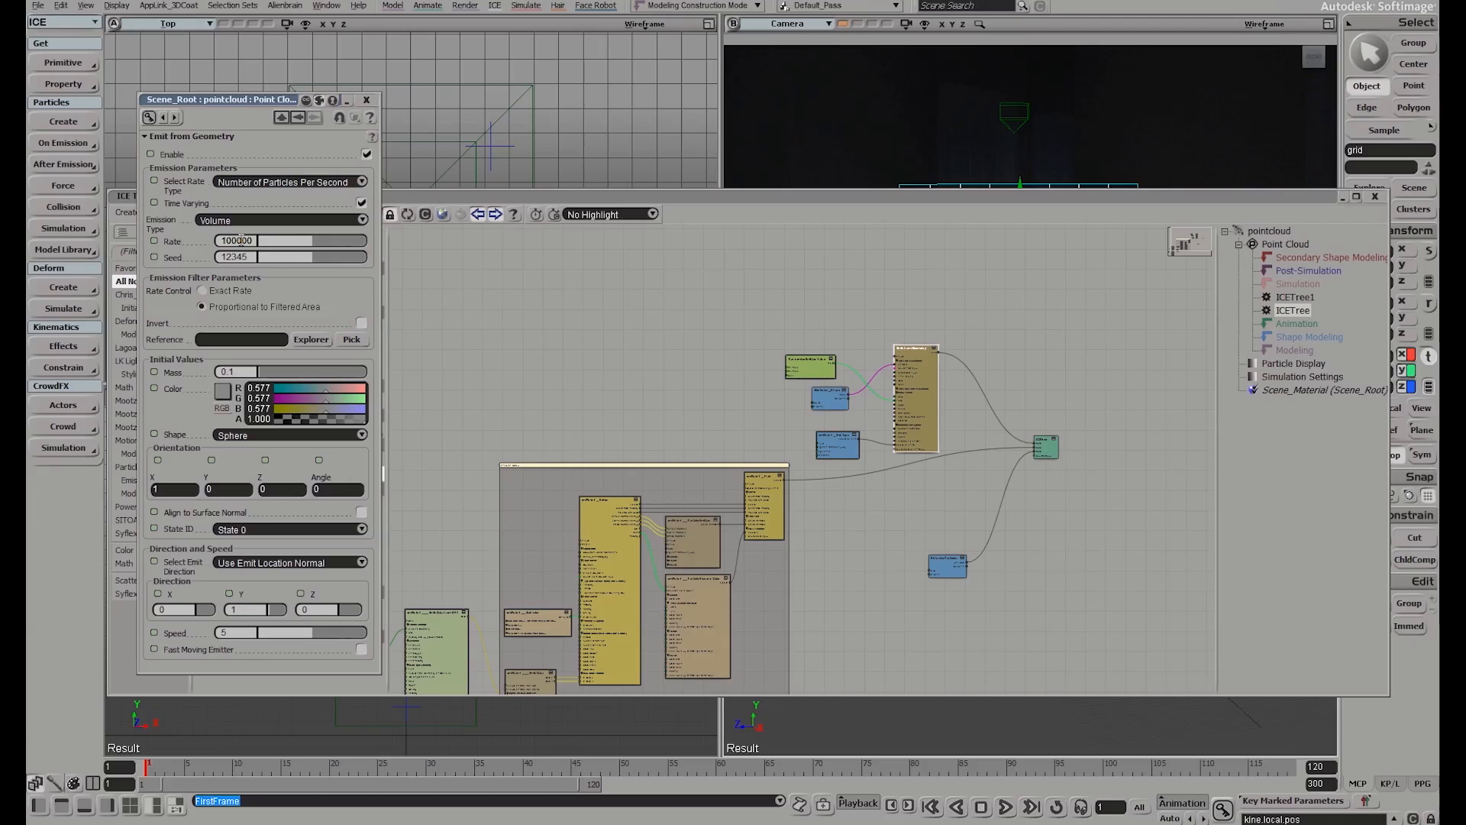
key(Return)
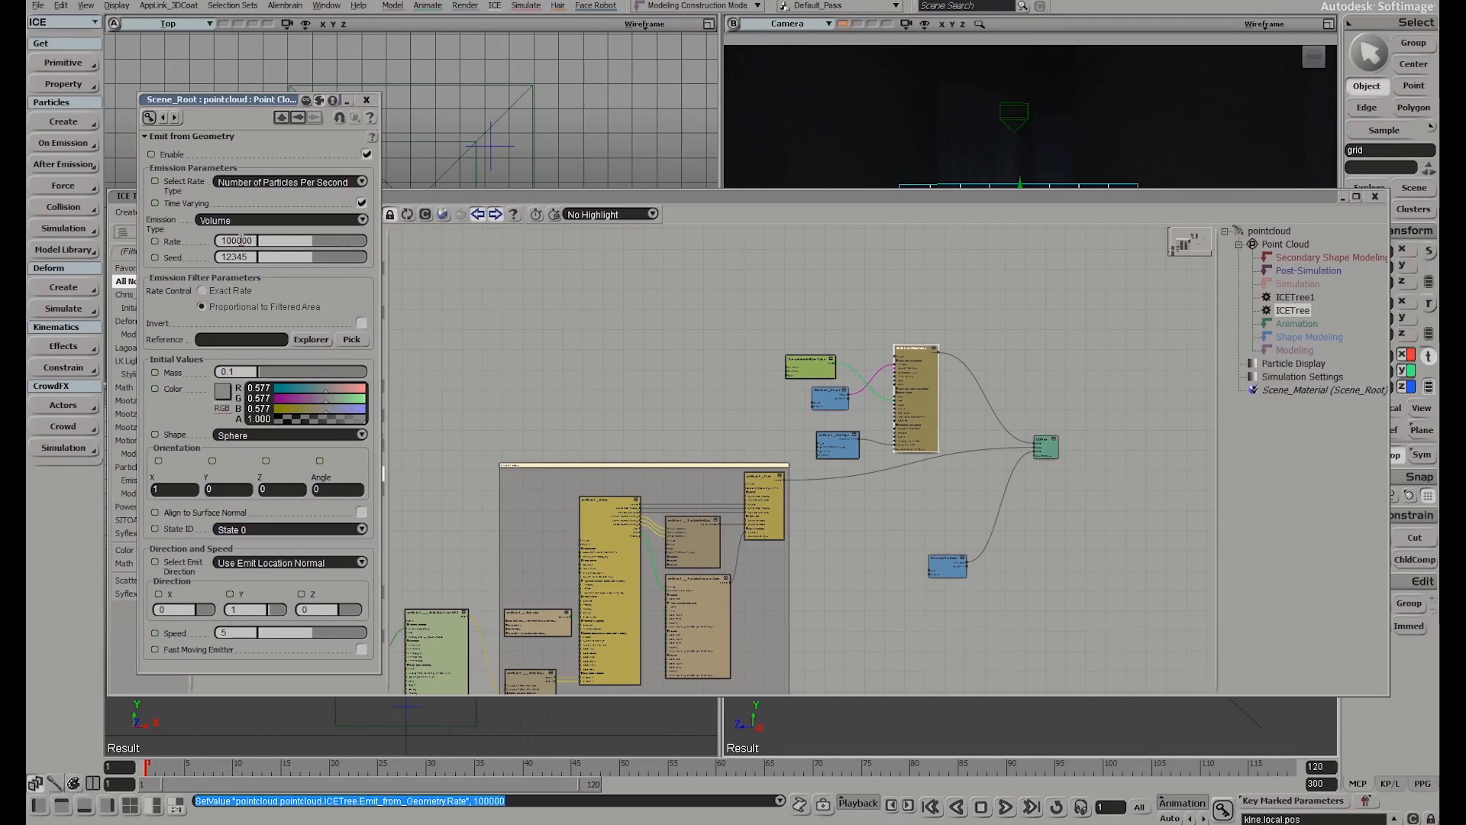
Run the simulation again from the first frame to frame 10 and reveal the views behind the ICE tree
click(930, 807)
click(234, 766)
double_click(1116, 195)
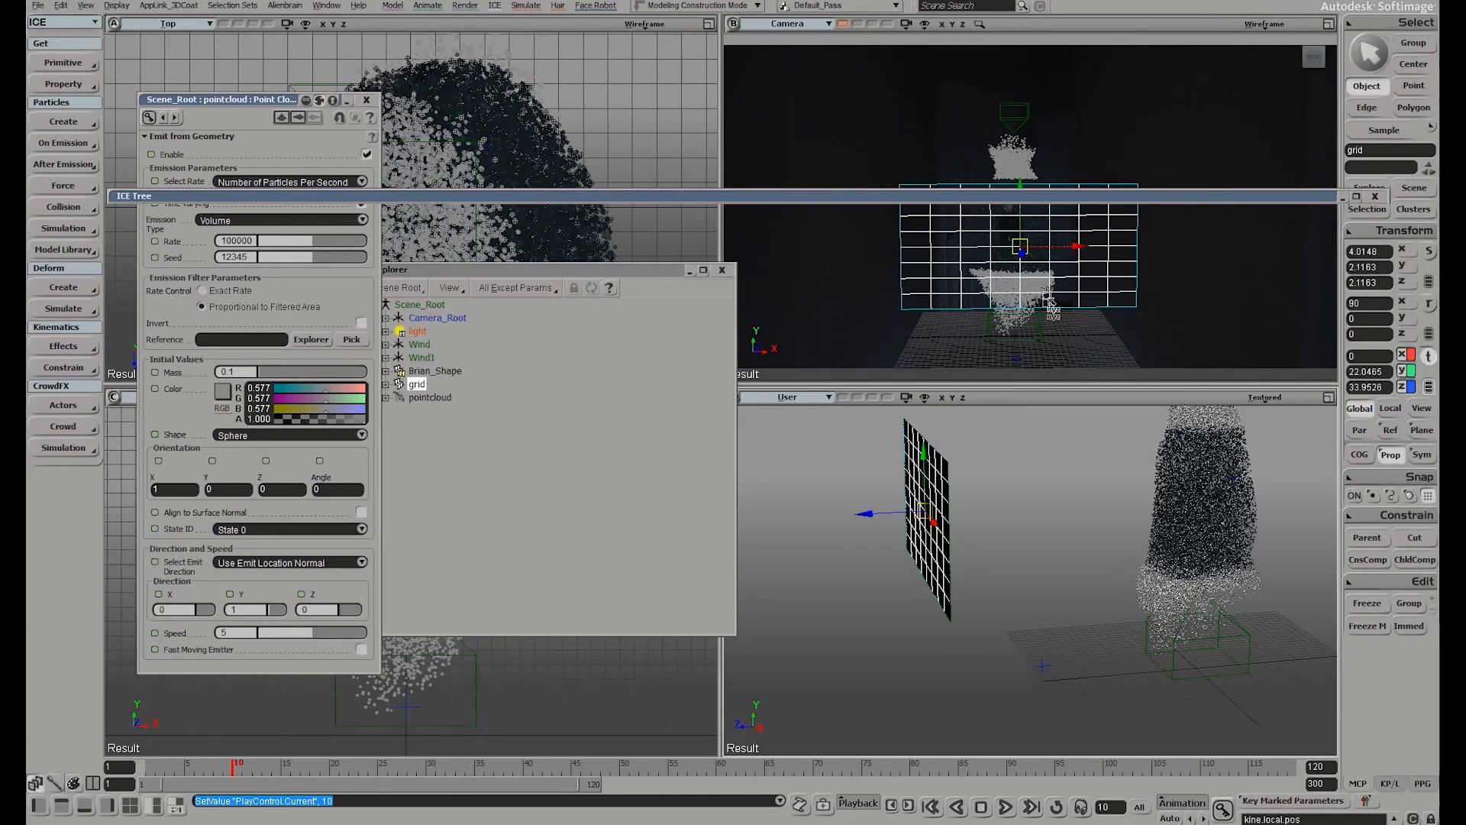
Turn off the rotoscope background in the maximized Camera view and toggle the grid's visibility to examine the projected colors
click(1274, 25)
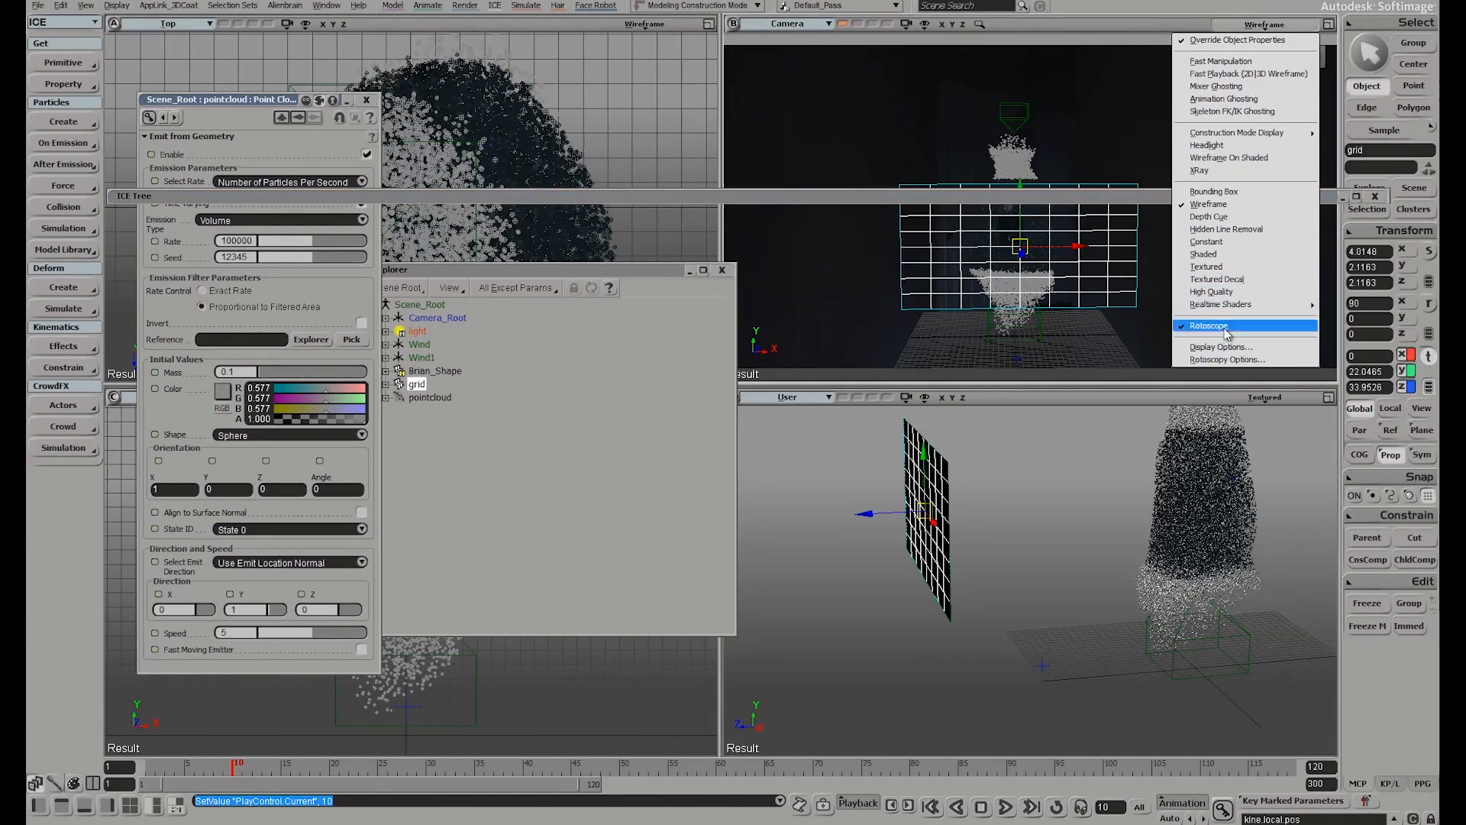
click(1268, 322)
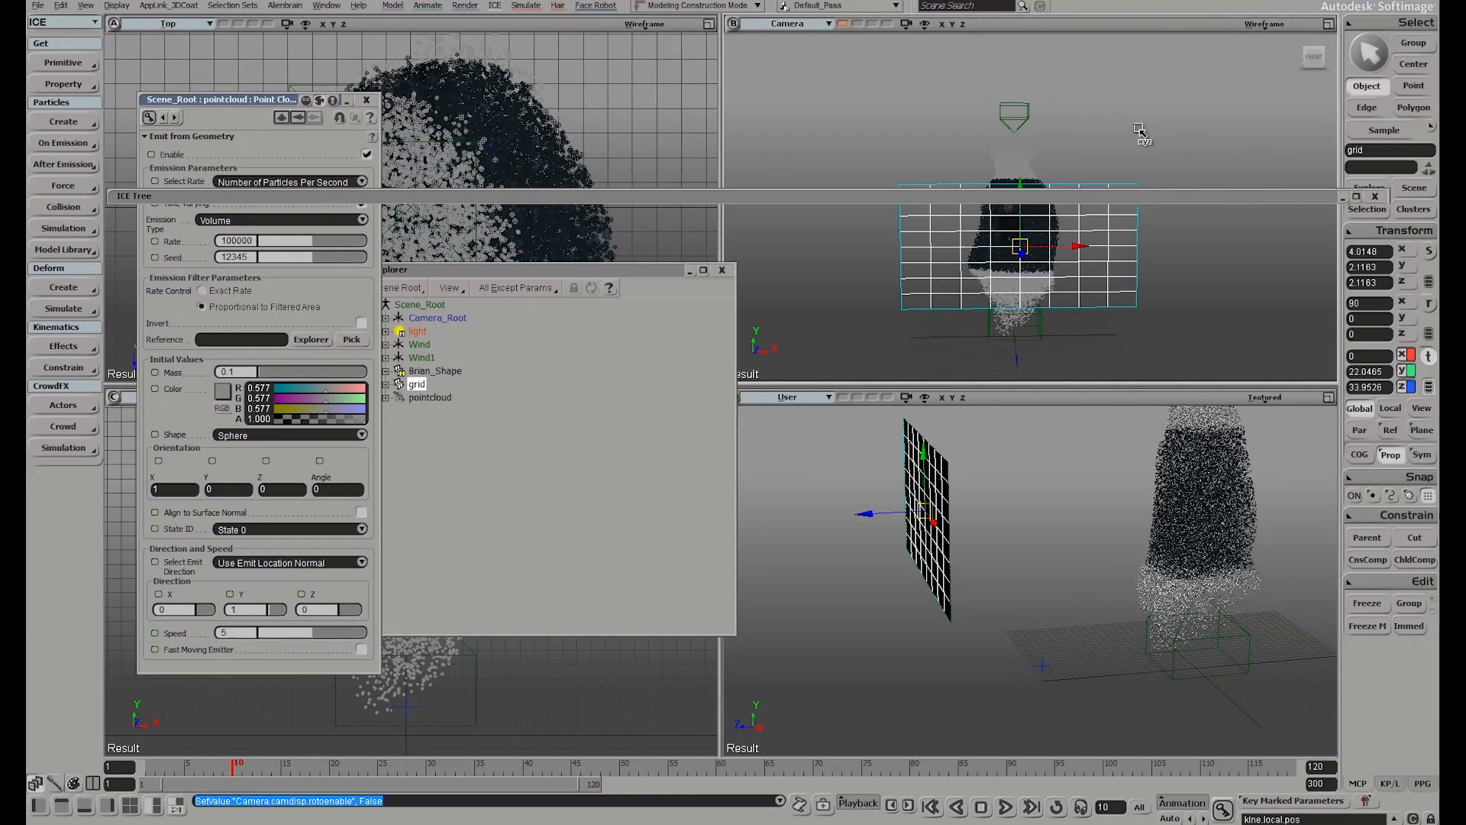
key(F12)
click(722, 270)
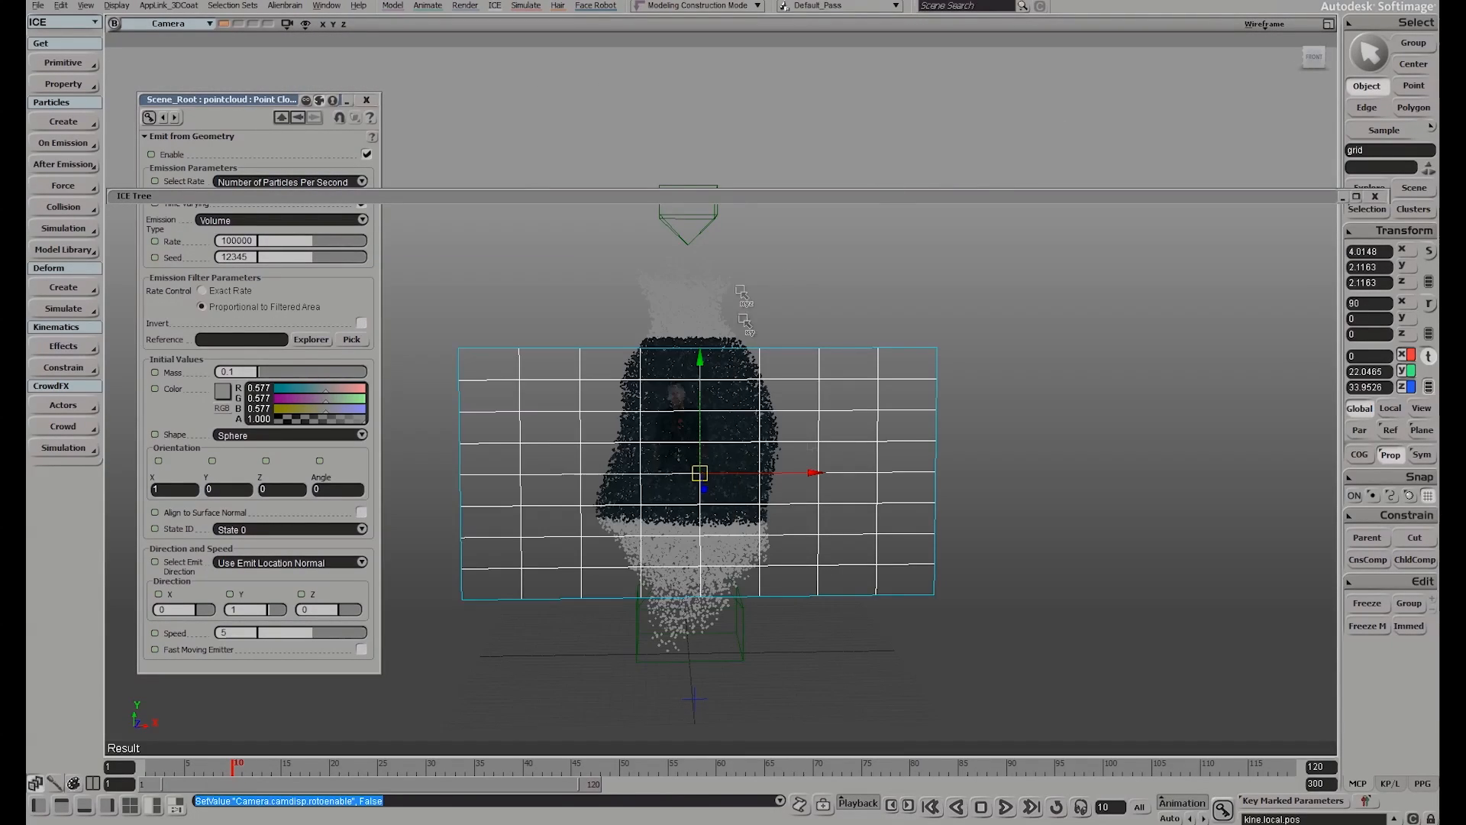
key(h)
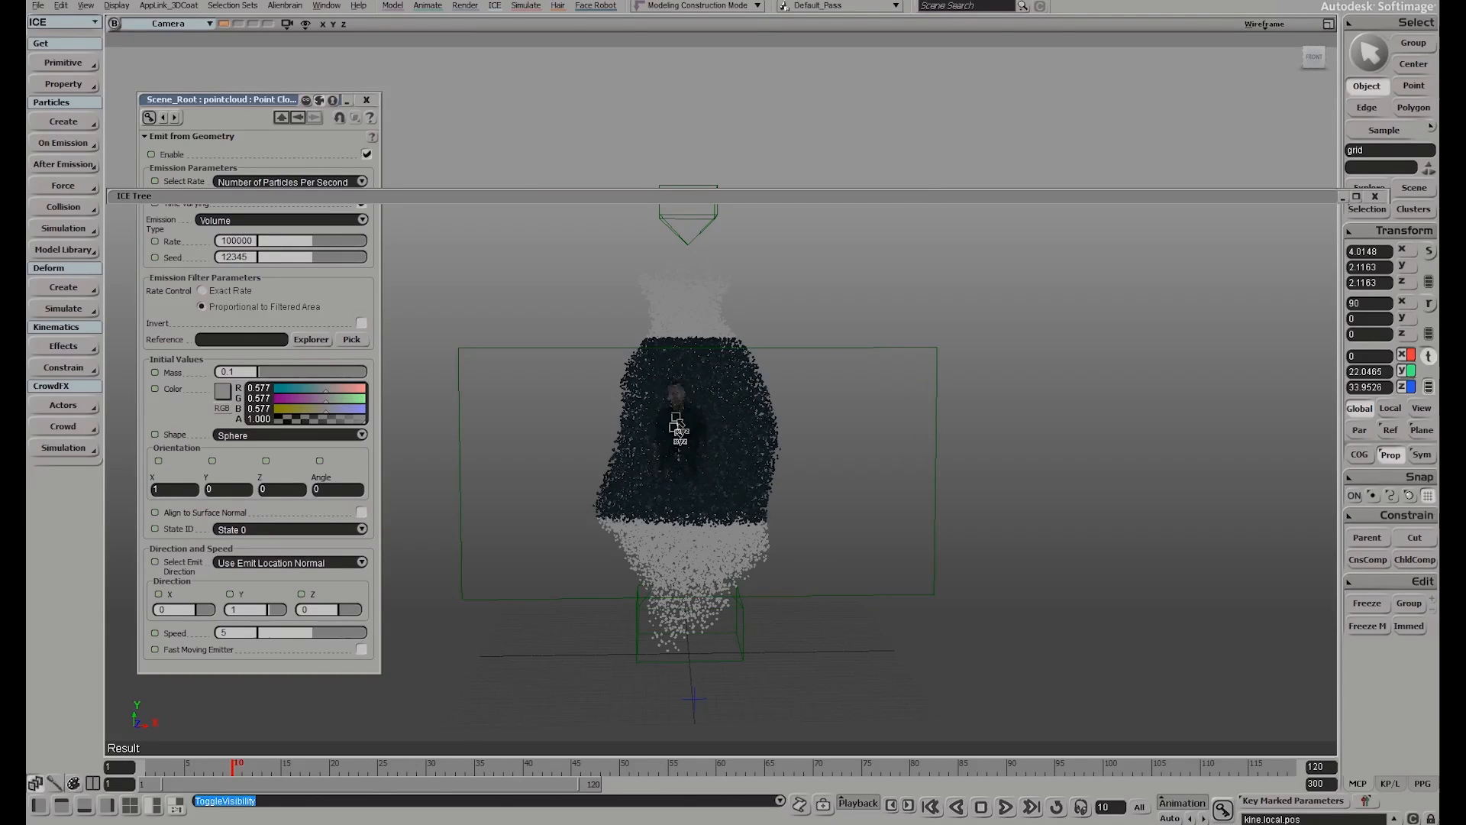
key(h)
Scale the grid up to about 5.67 on X and 2.99 on Z, and rerun the simulation to frame 10
key(x)
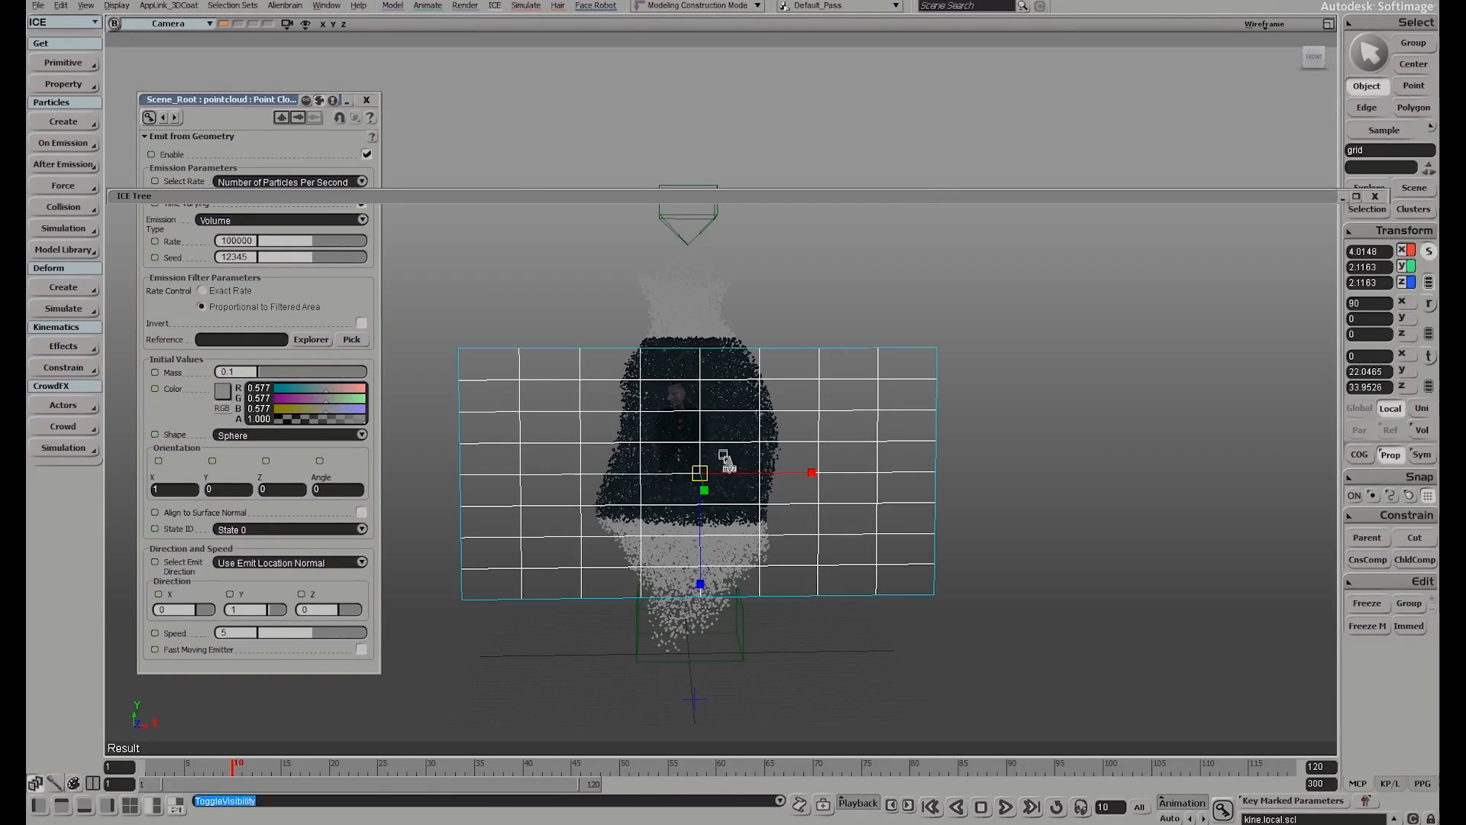
drag(724, 458, 853, 522)
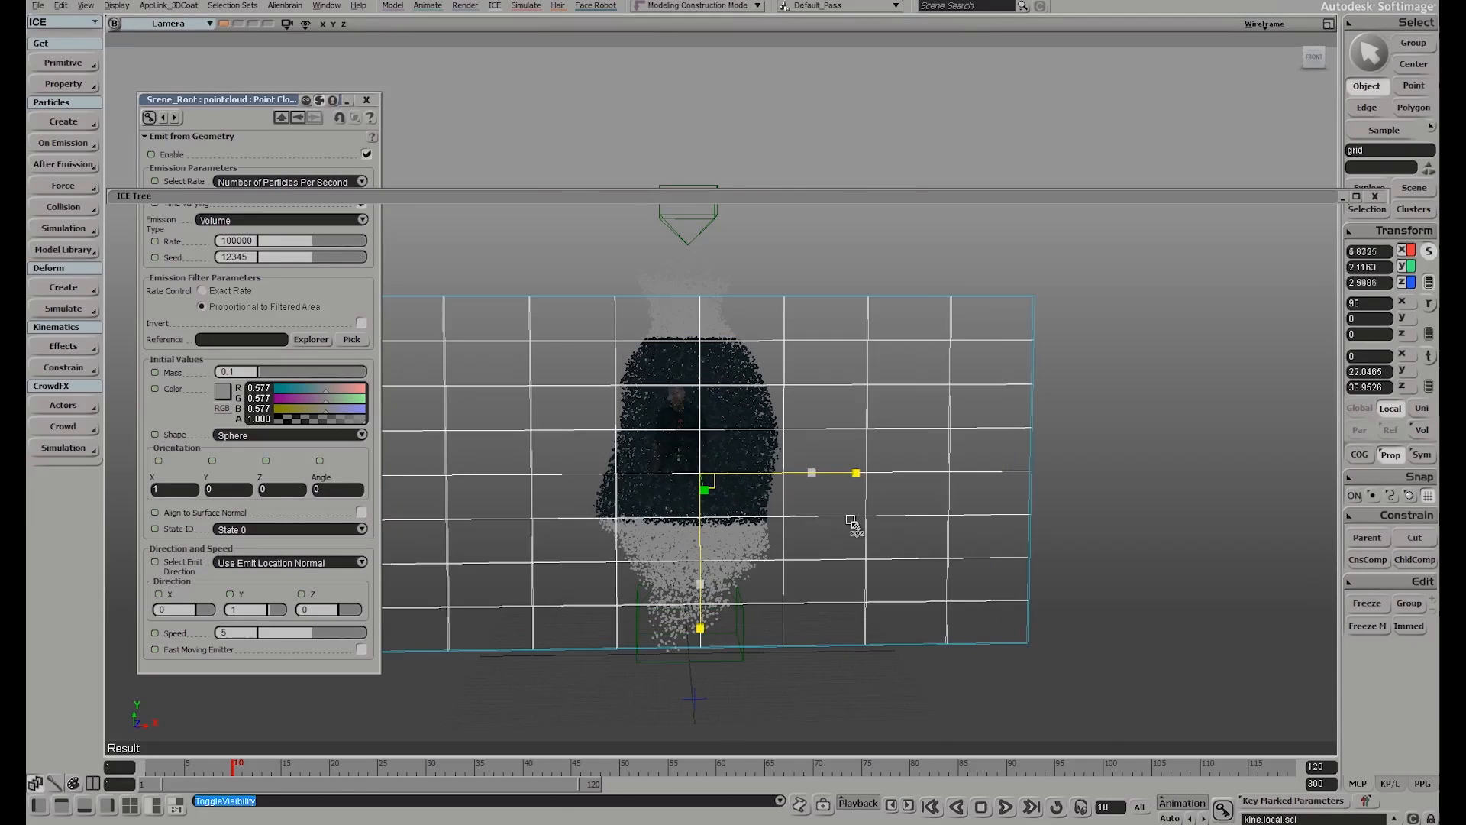
click(931, 807)
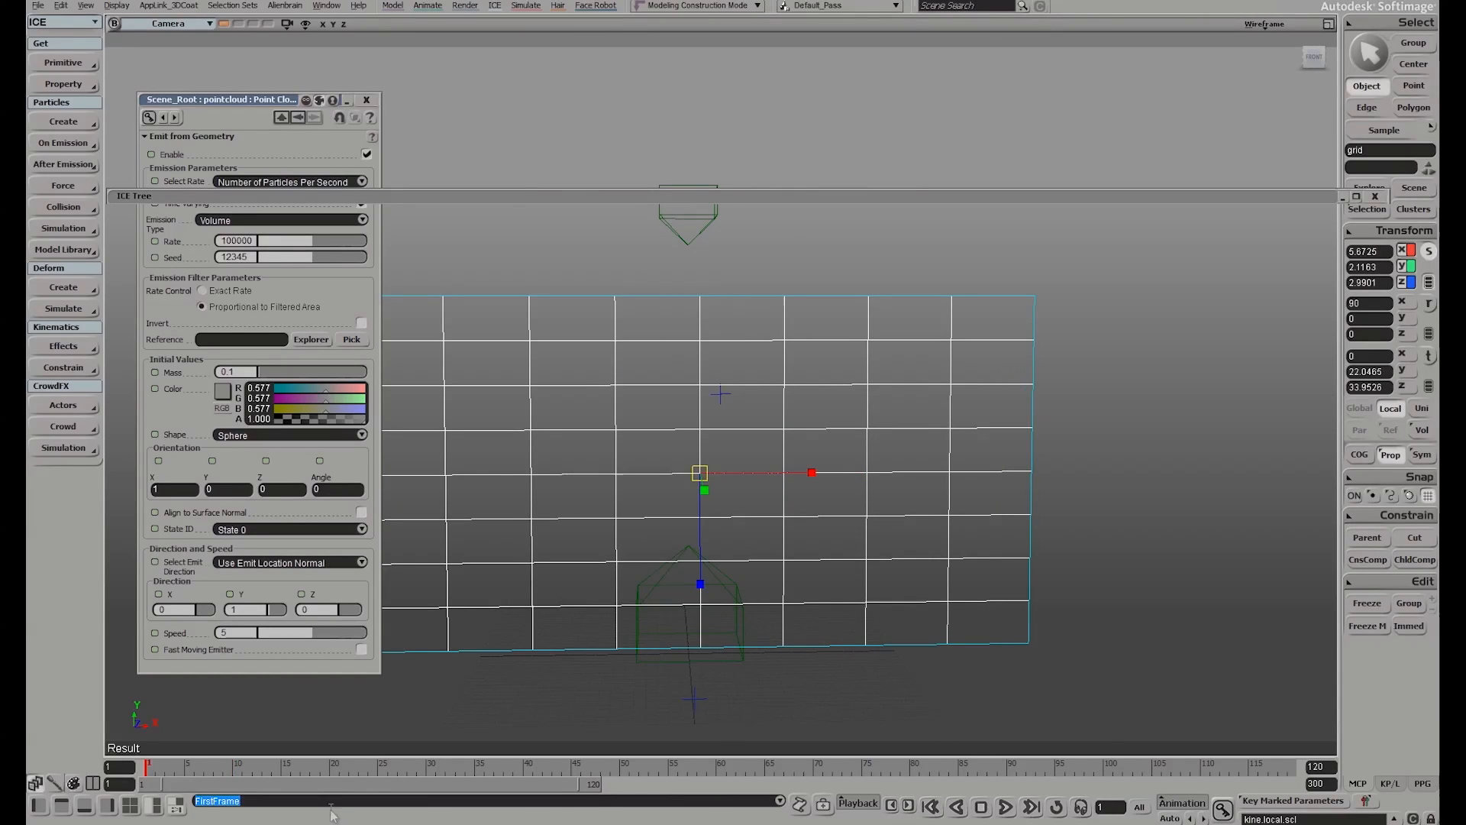
click(234, 773)
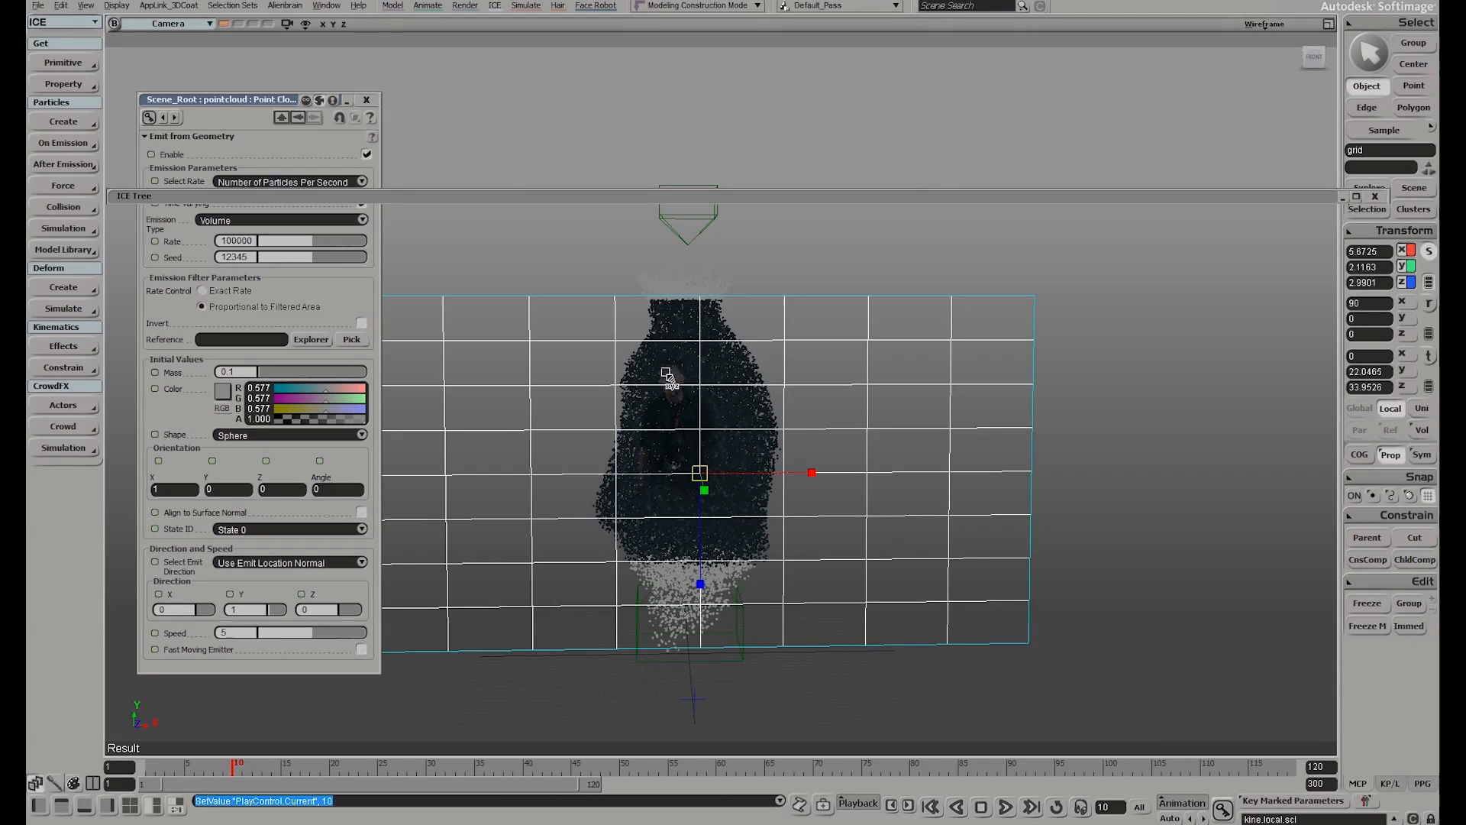
Move the grid to about 0.65 on X and rerun the simulation to frame 12
key(v)
drag(812, 475, 822, 474)
click(931, 806)
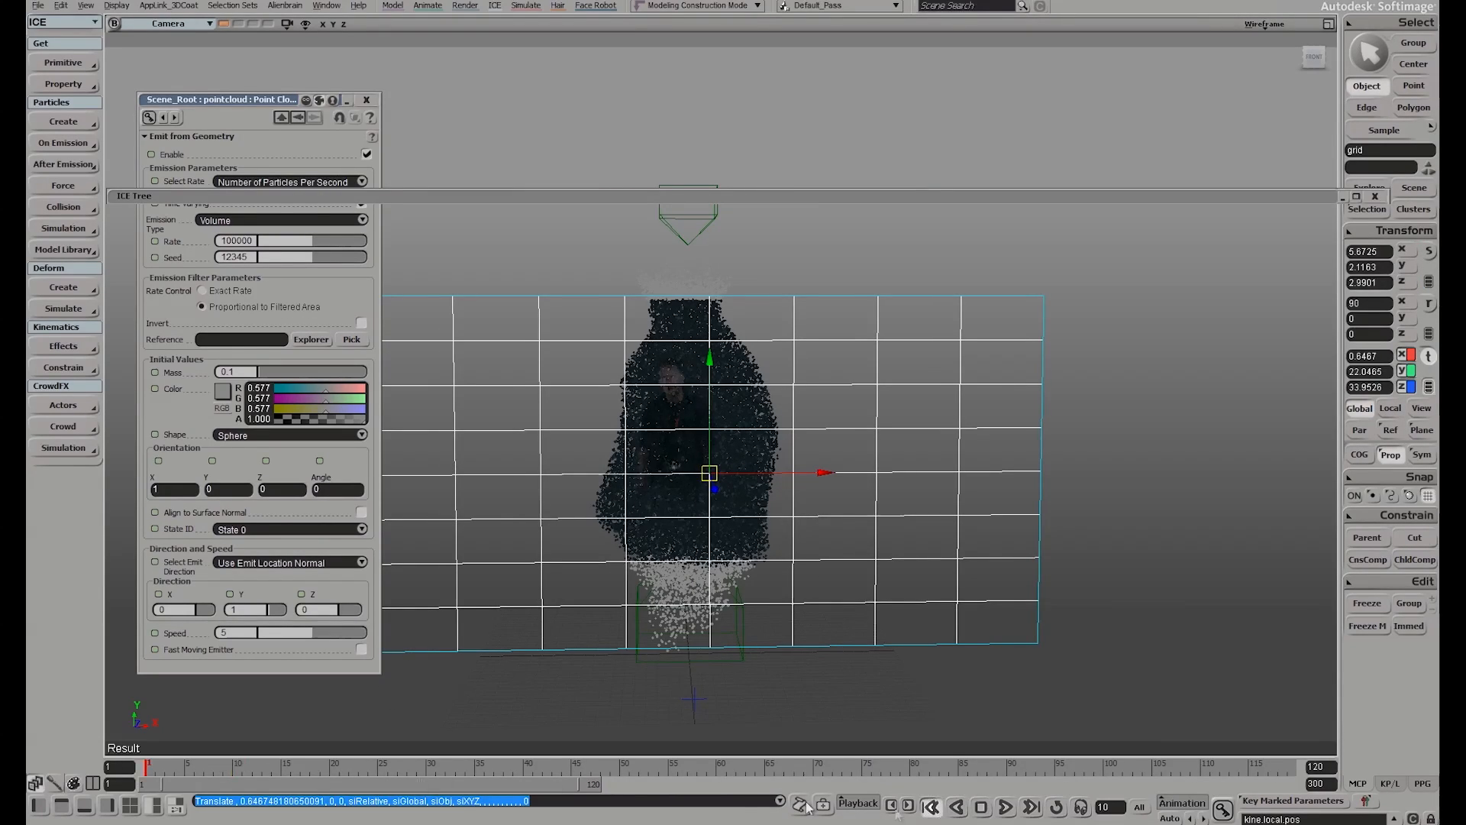
click(249, 767)
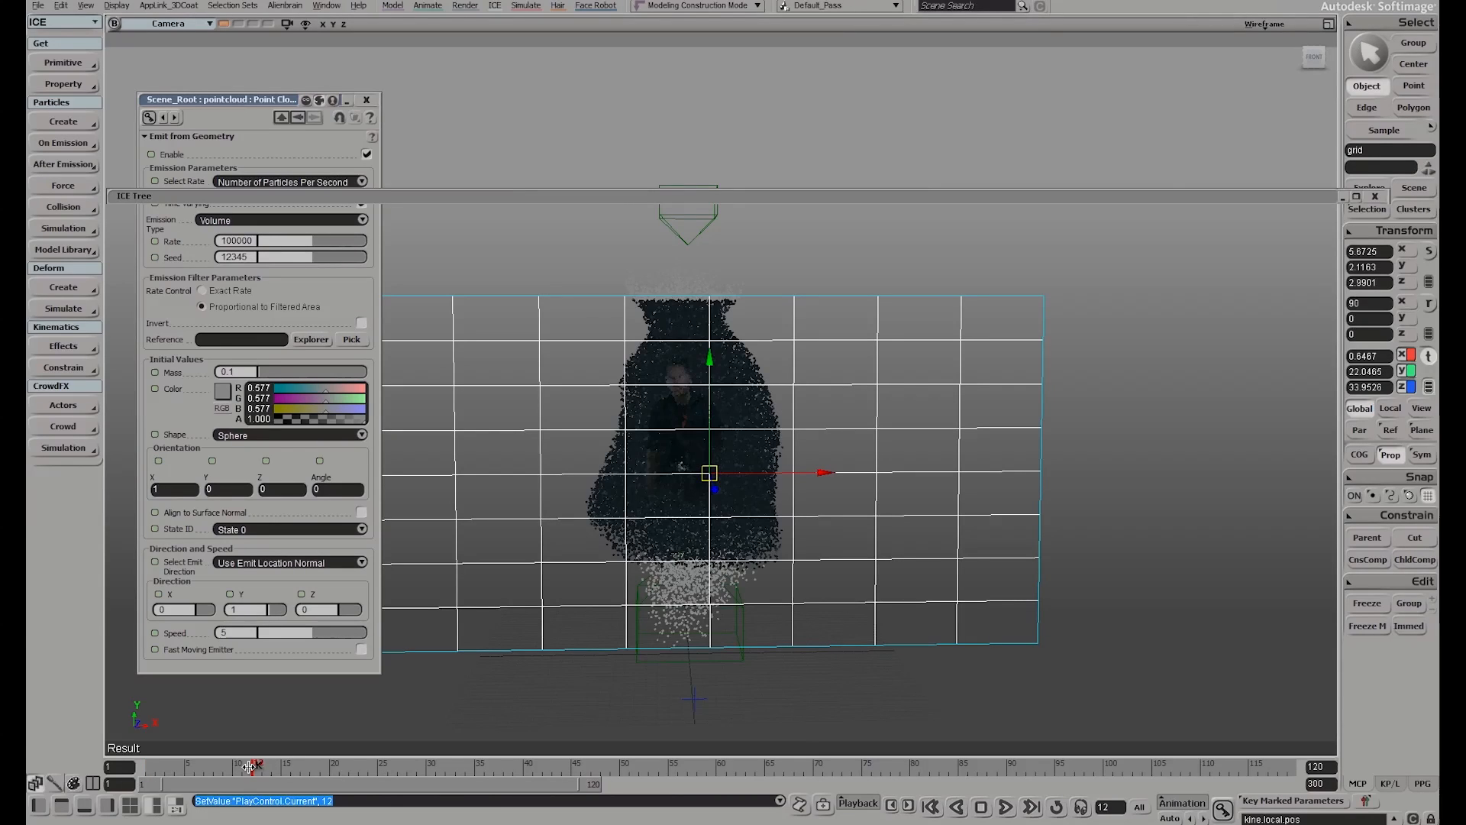
Maximize the User view and examine the image-colored particles from the side and the front
key(space)
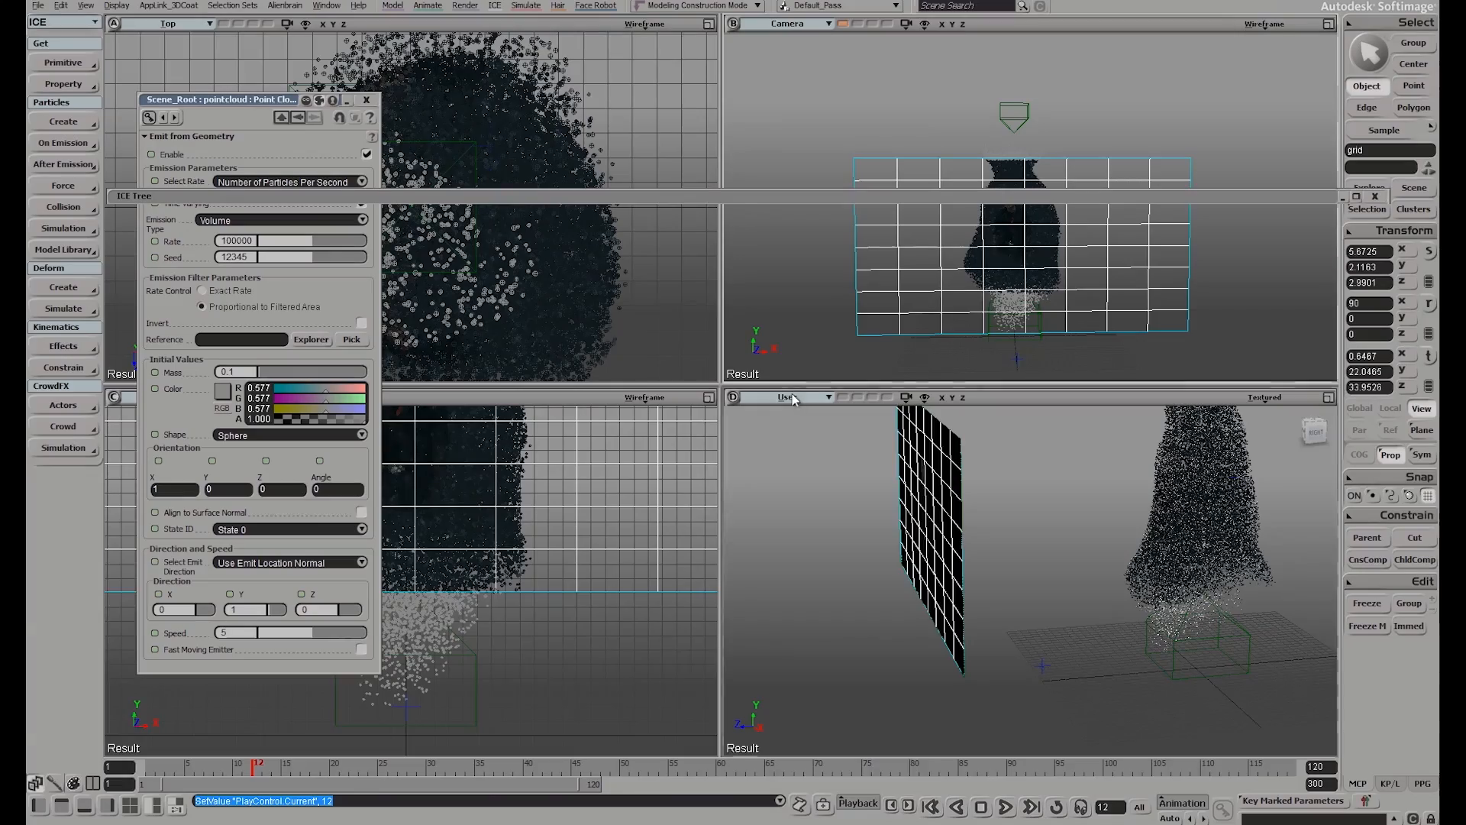
click(925, 397)
click(746, 465)
key(F12)
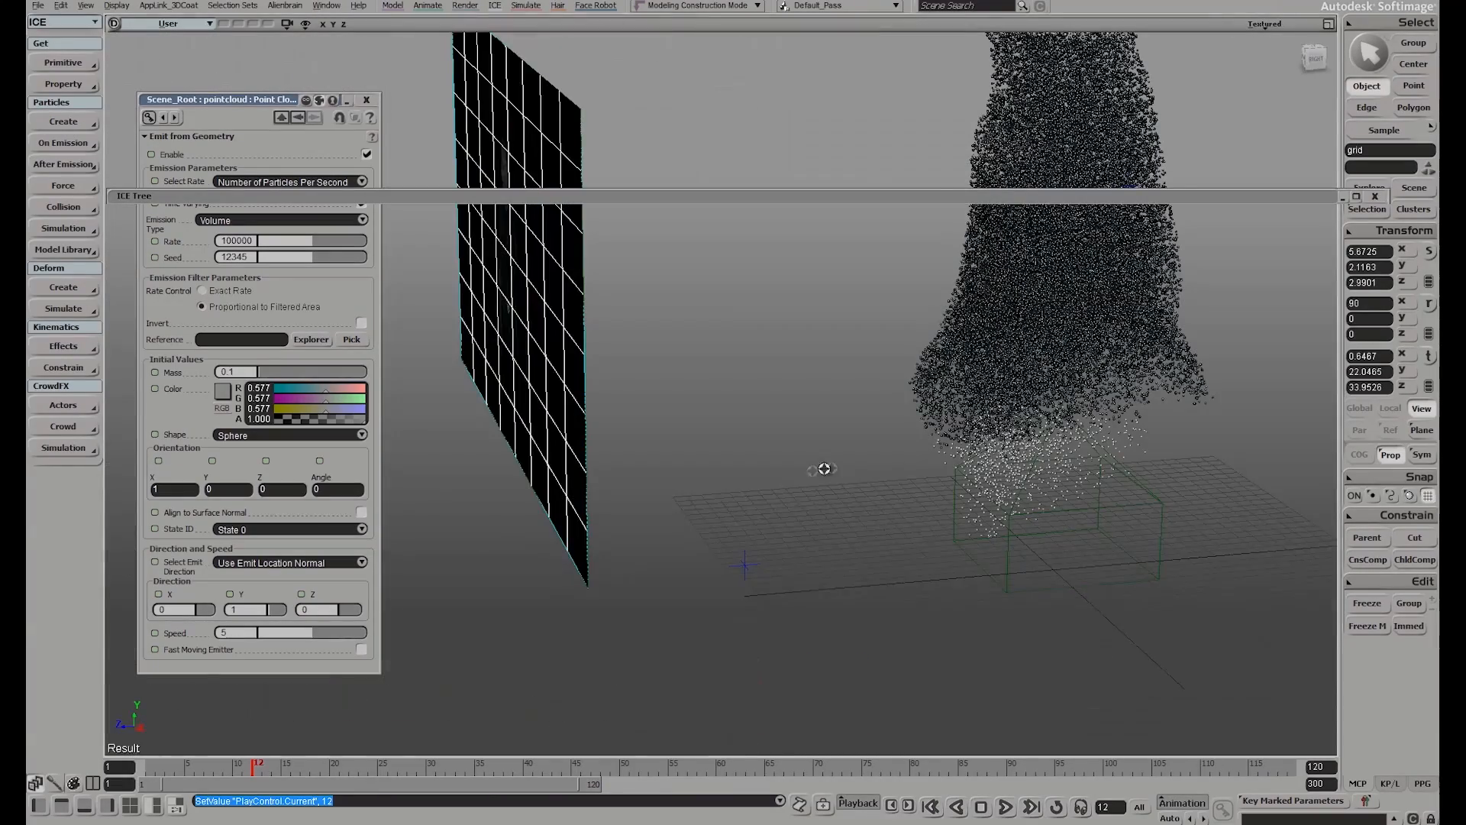
drag(844, 402, 770, 463)
mouse_move(885, 278)
mouse_down()
mouse_move(862, 276)
mouse_move(877, 291)
mouse_move(861, 321)
mouse_move(877, 327)
mouse_move(870, 313)
mouse_move(759, 321)
mouse_move(817, 362)
mouse_move(889, 283)
mouse_up()
drag(746, 390, 852, 382)
Switch the User view to Wireframe display and examine how the grid's image projects onto the particle cloud
click(1262, 26)
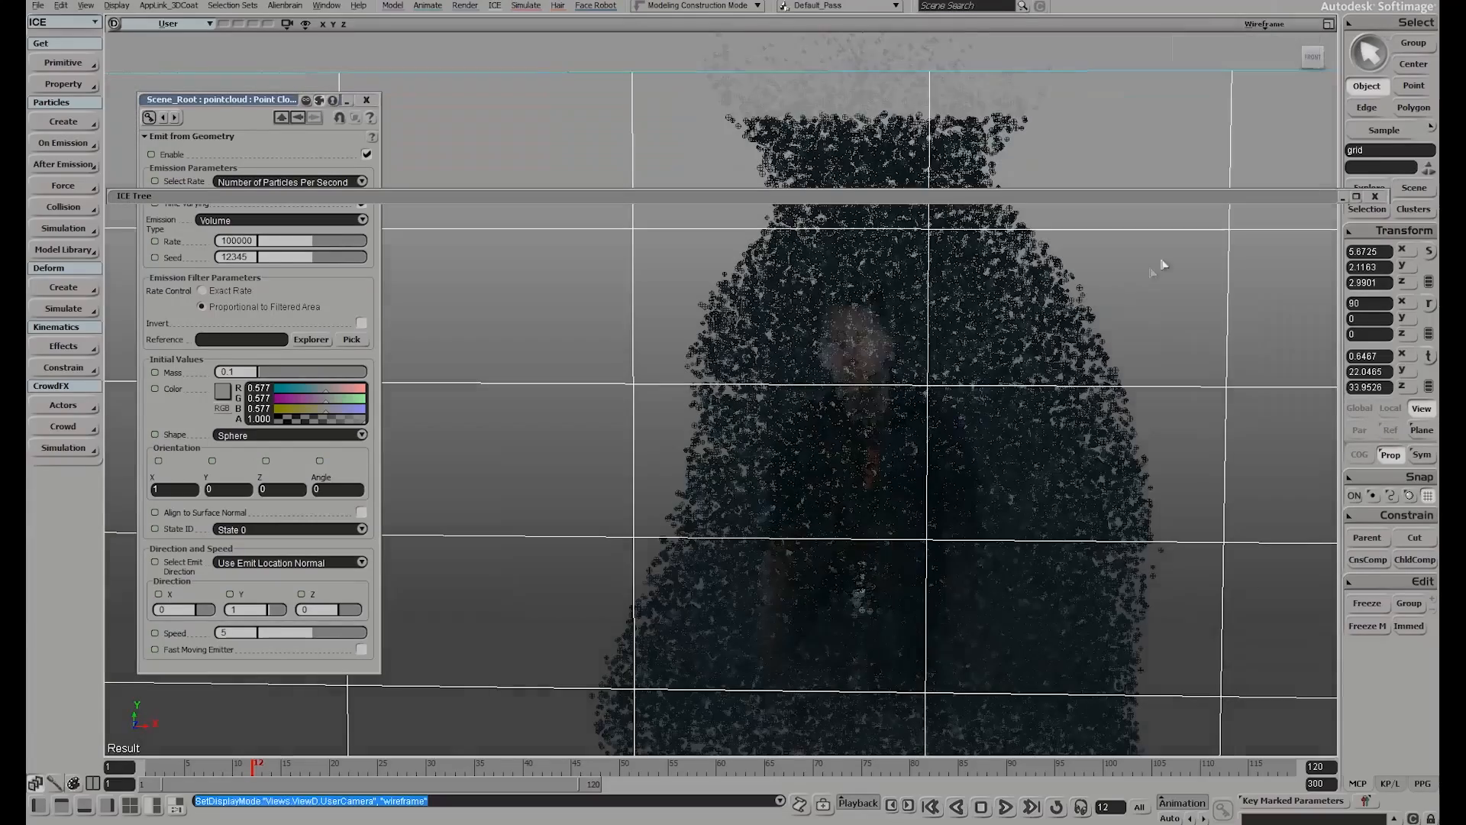
click(1214, 211)
scroll(912, 445, down, 6)
drag(911, 445, 919, 435)
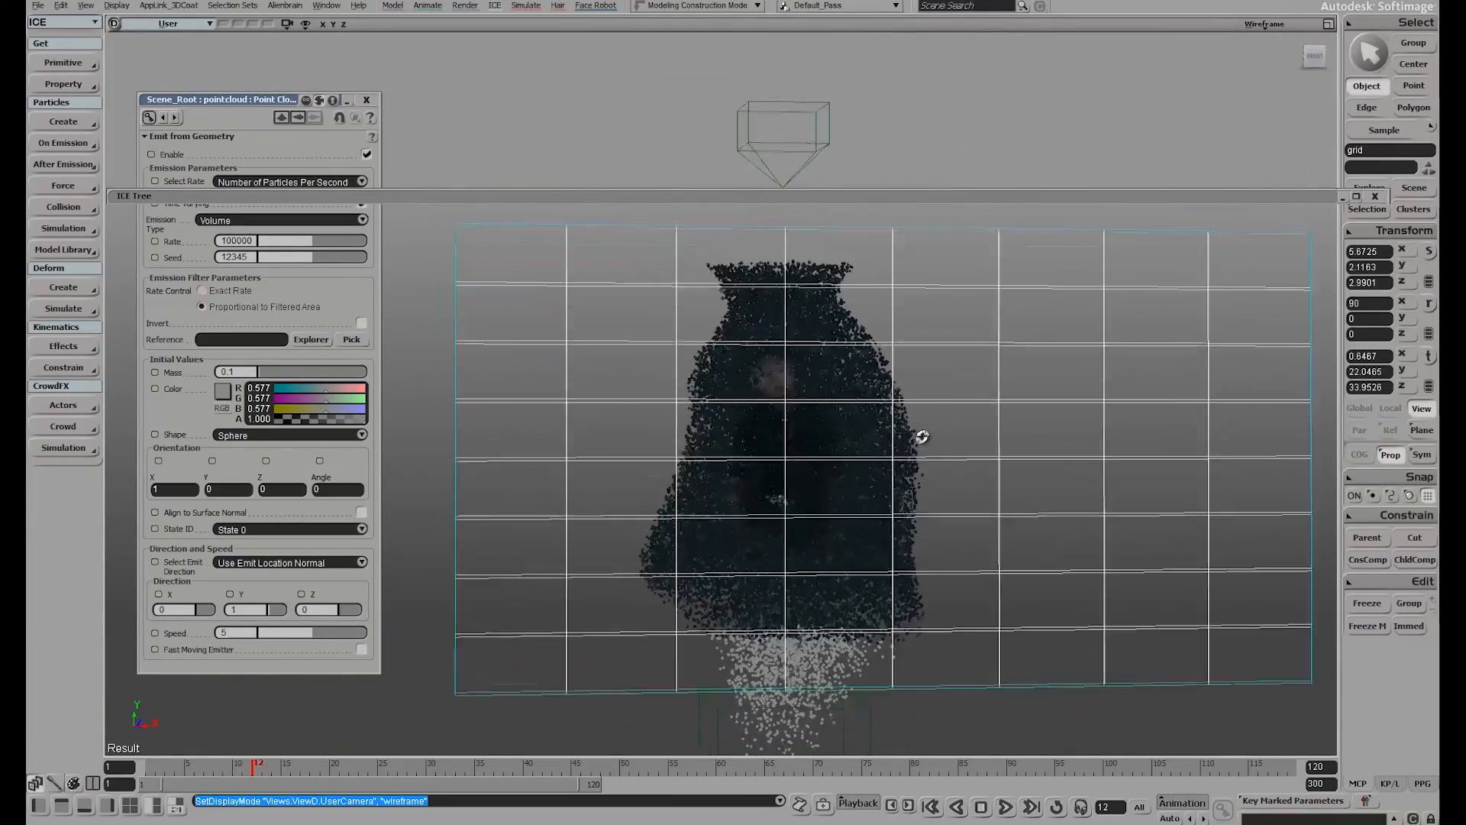
scroll(920, 436, down, 4)
drag(702, 472, 1031, 413)
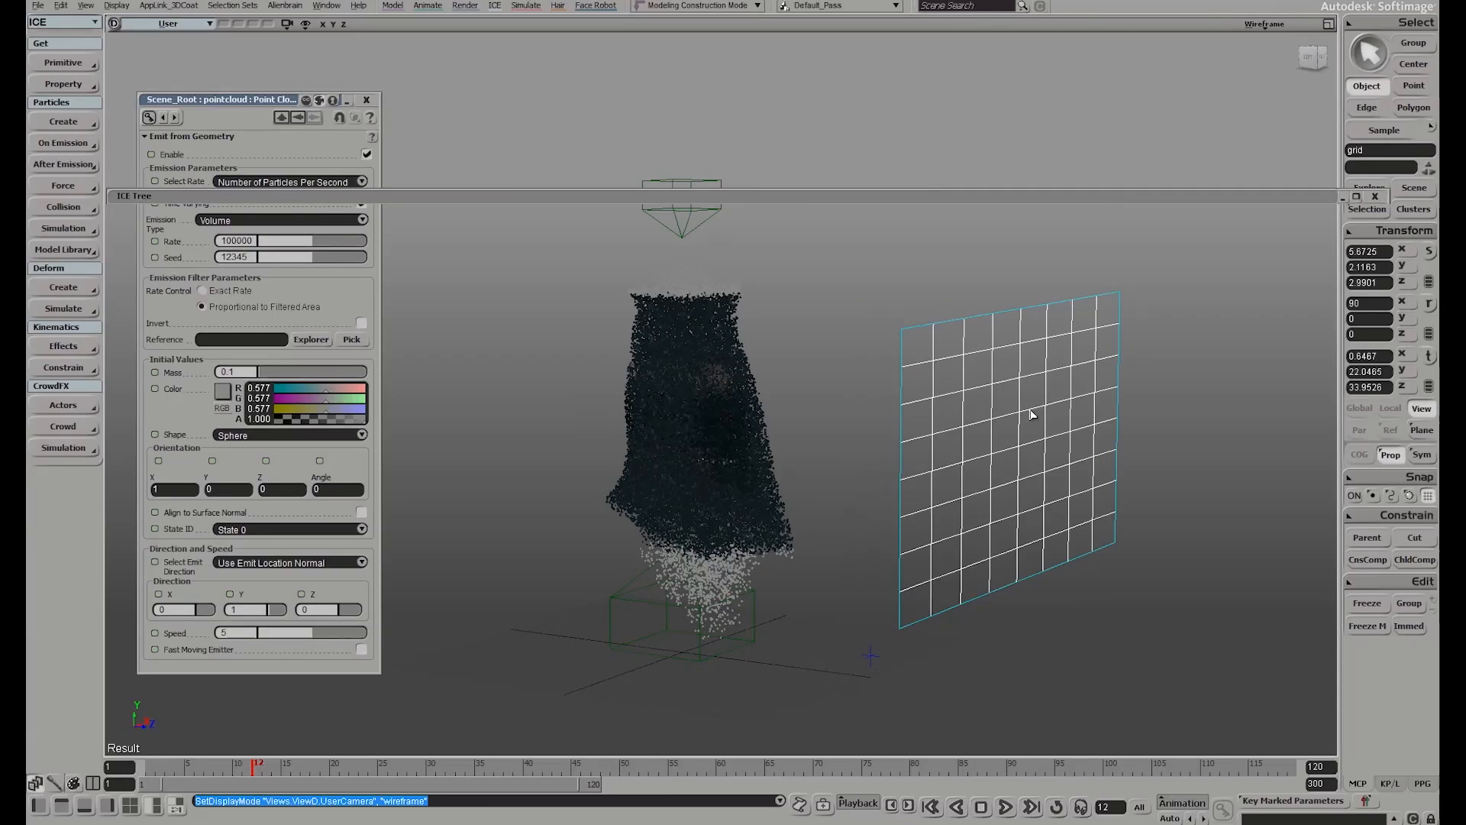
Scale the grid up to about 6.71 on X and 3.54 on Z, and restart the simulation from the first frame
drag(750, 435, 965, 452)
key(x)
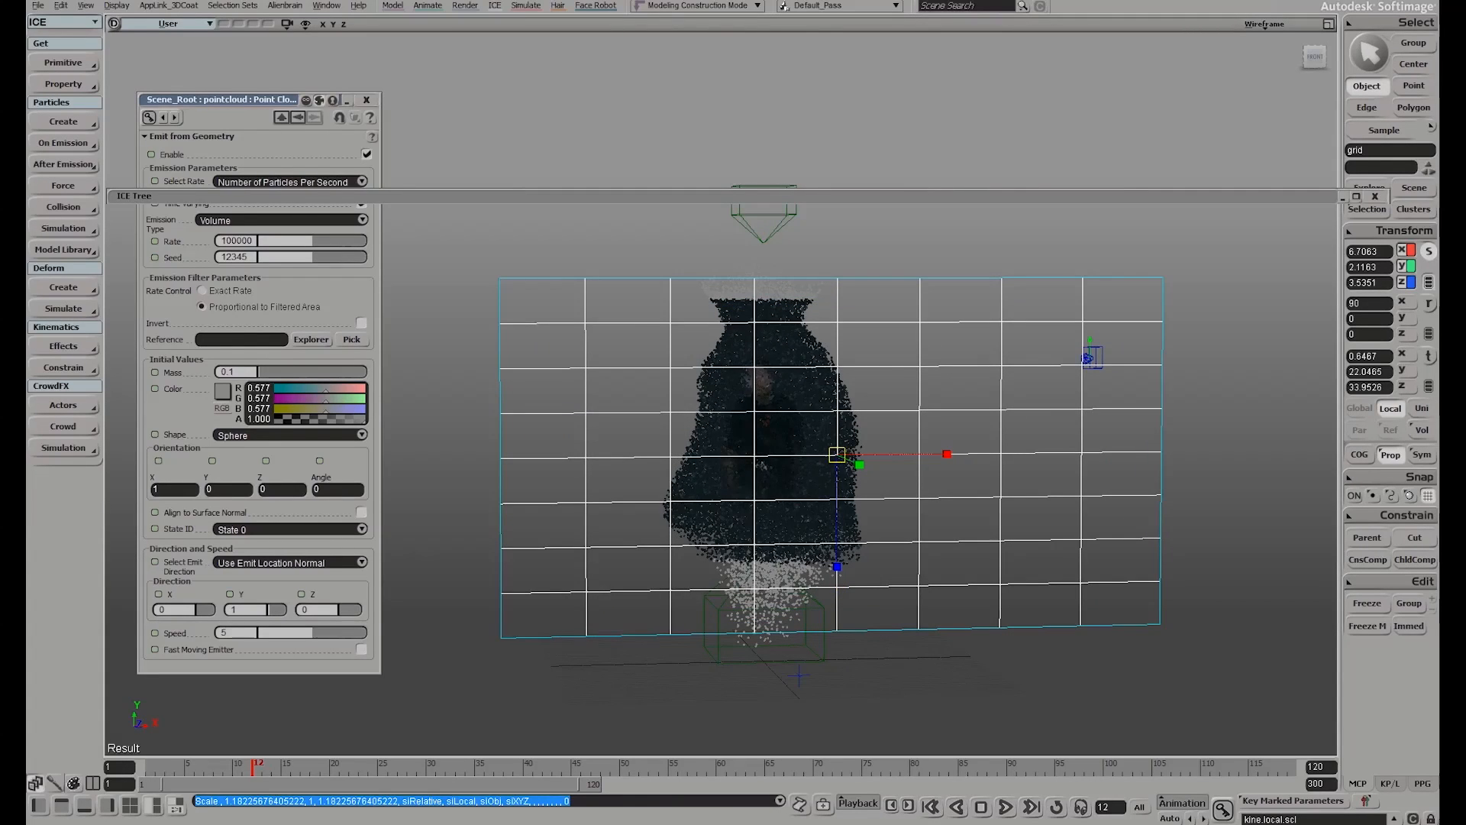
click(931, 807)
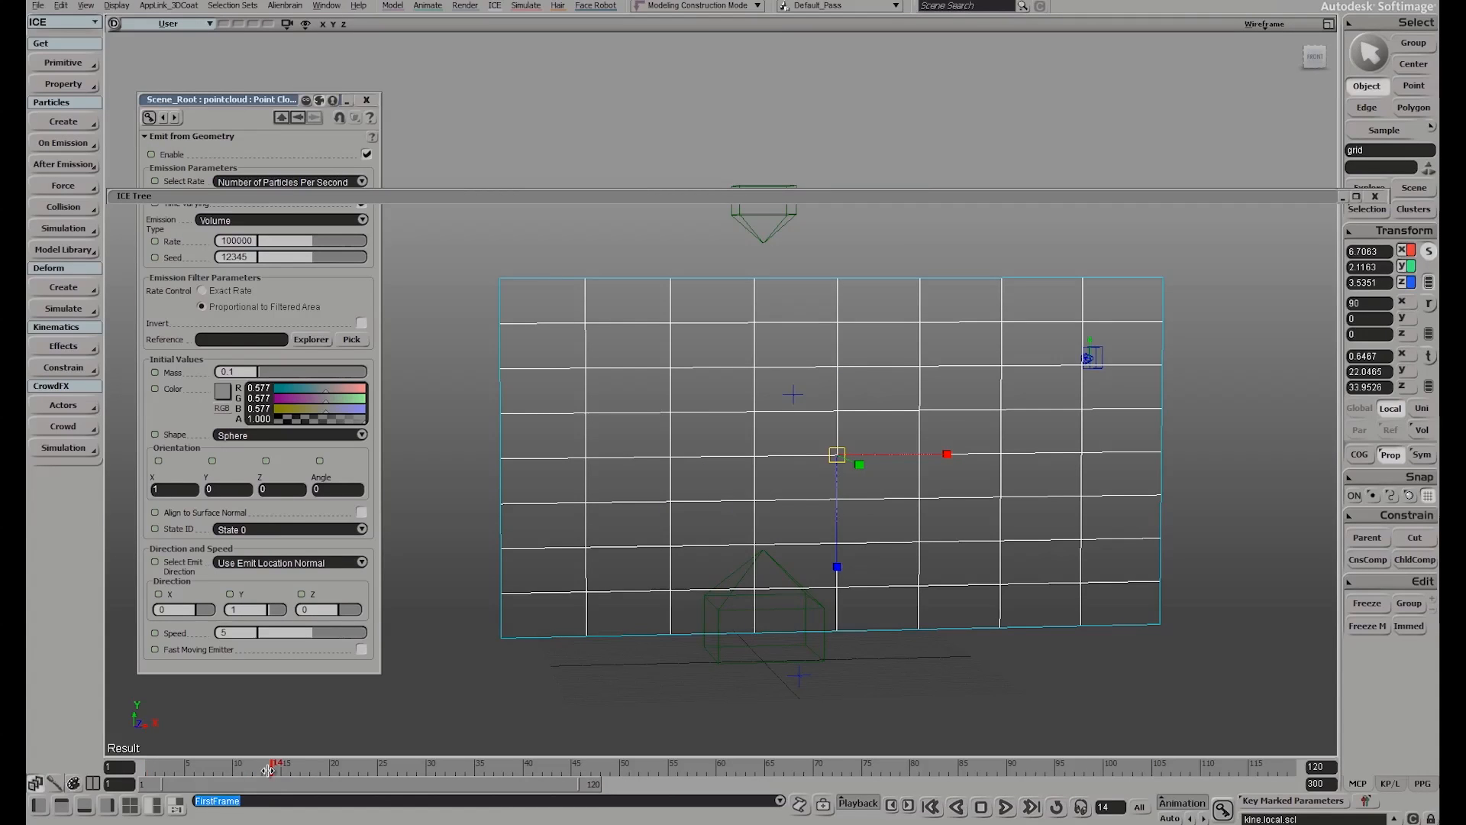
Examine the particle cloud against the enlarged grid from different angles in the User view
key(s)
right_drag(864, 528, 900, 527)
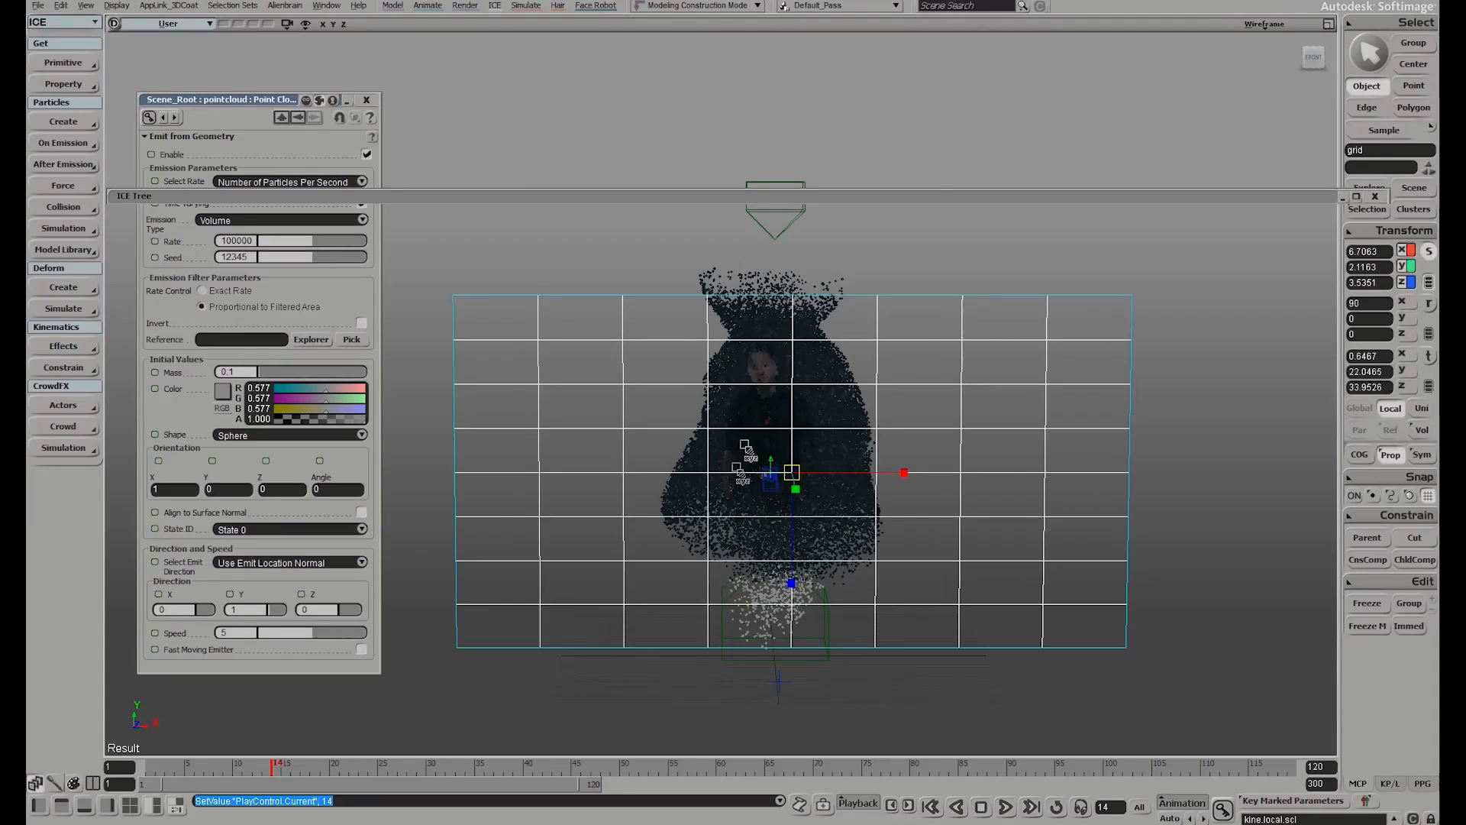
key(s)
right_drag(722, 461, 799, 458)
key(s)
Hide the grid and rerun the simulation from the start to frame 13 in the four-view layout
key(r)
key(h)
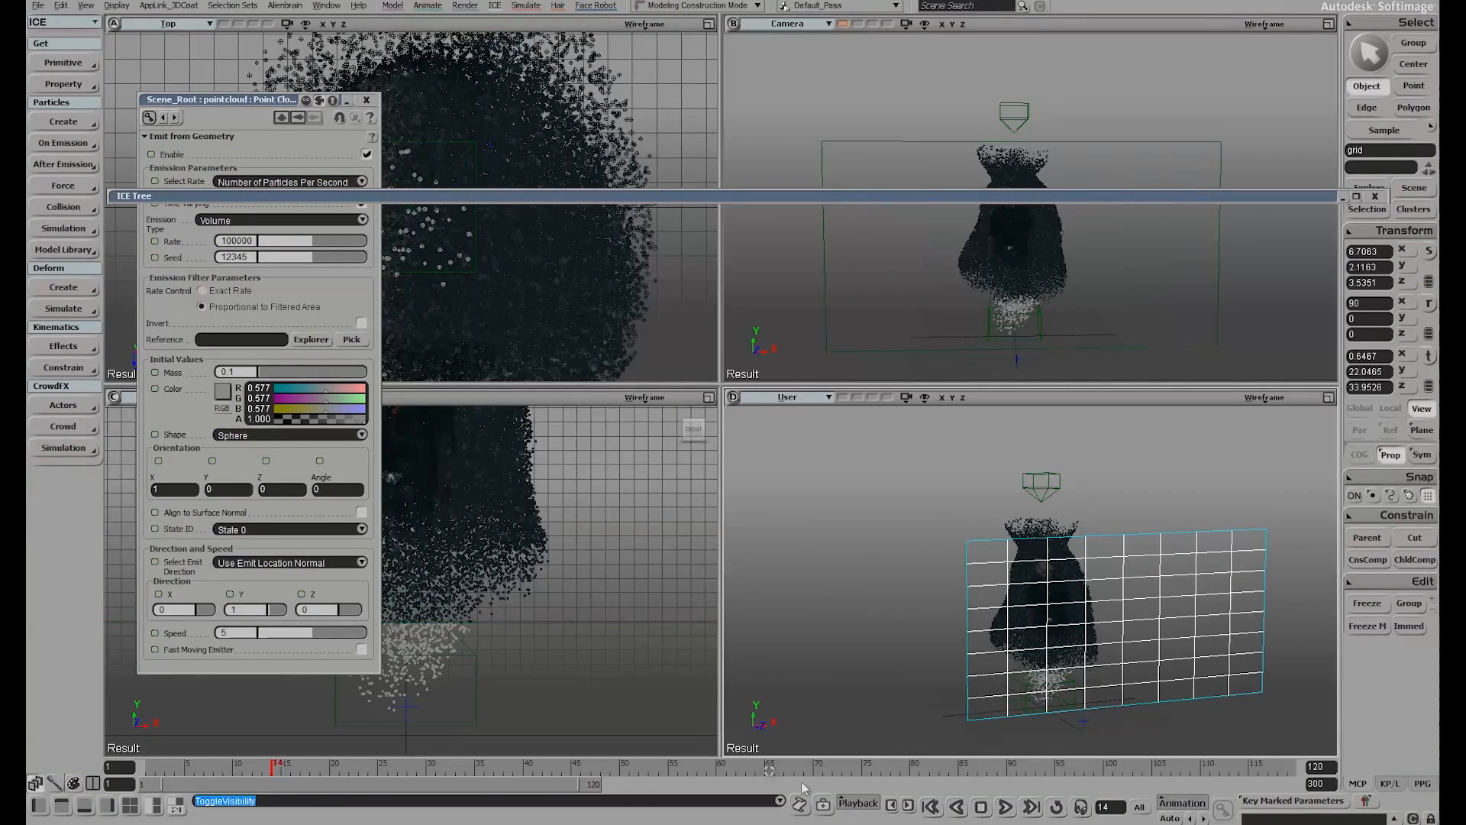
click(983, 810)
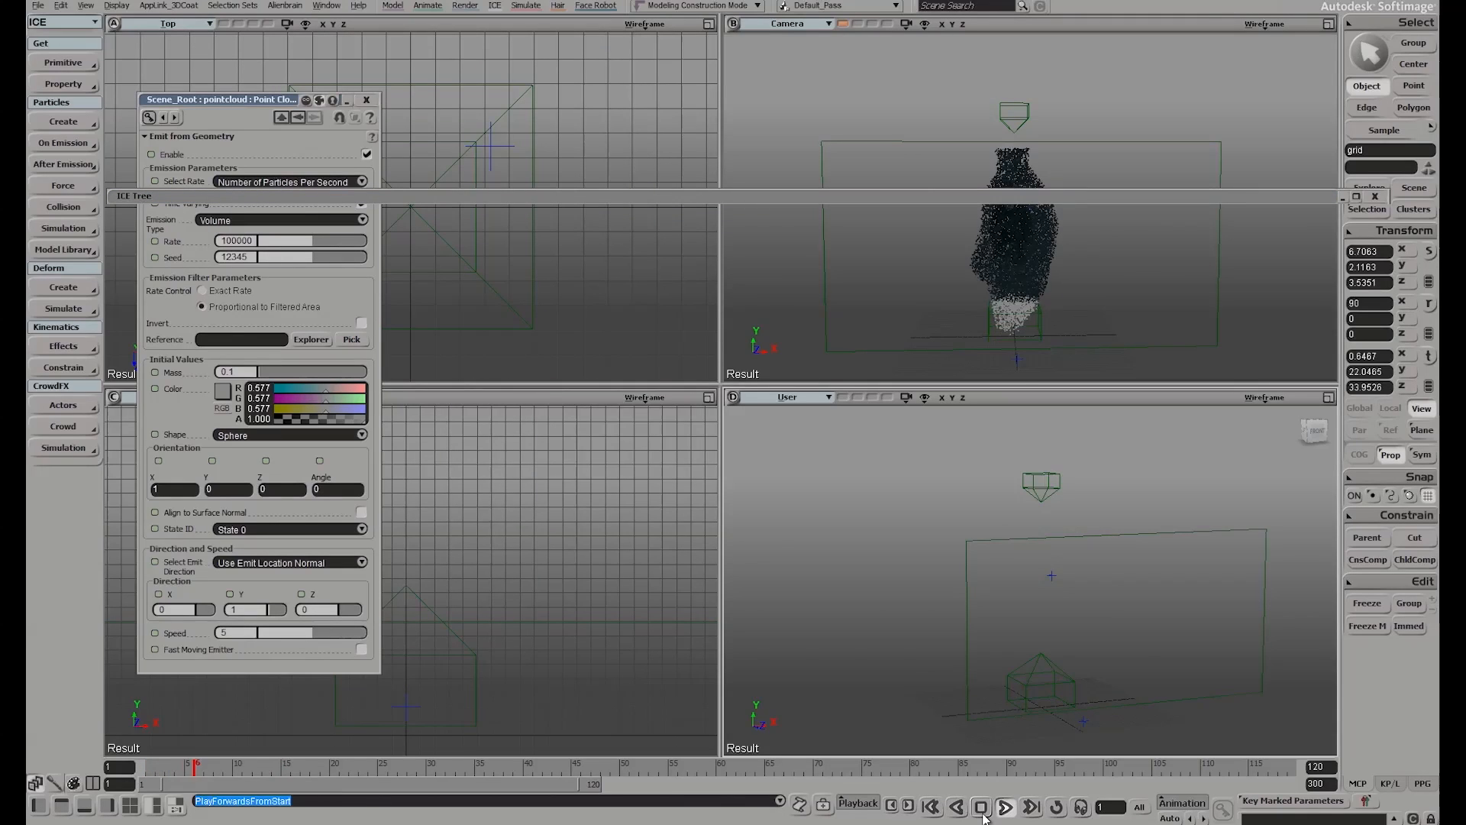
click(982, 809)
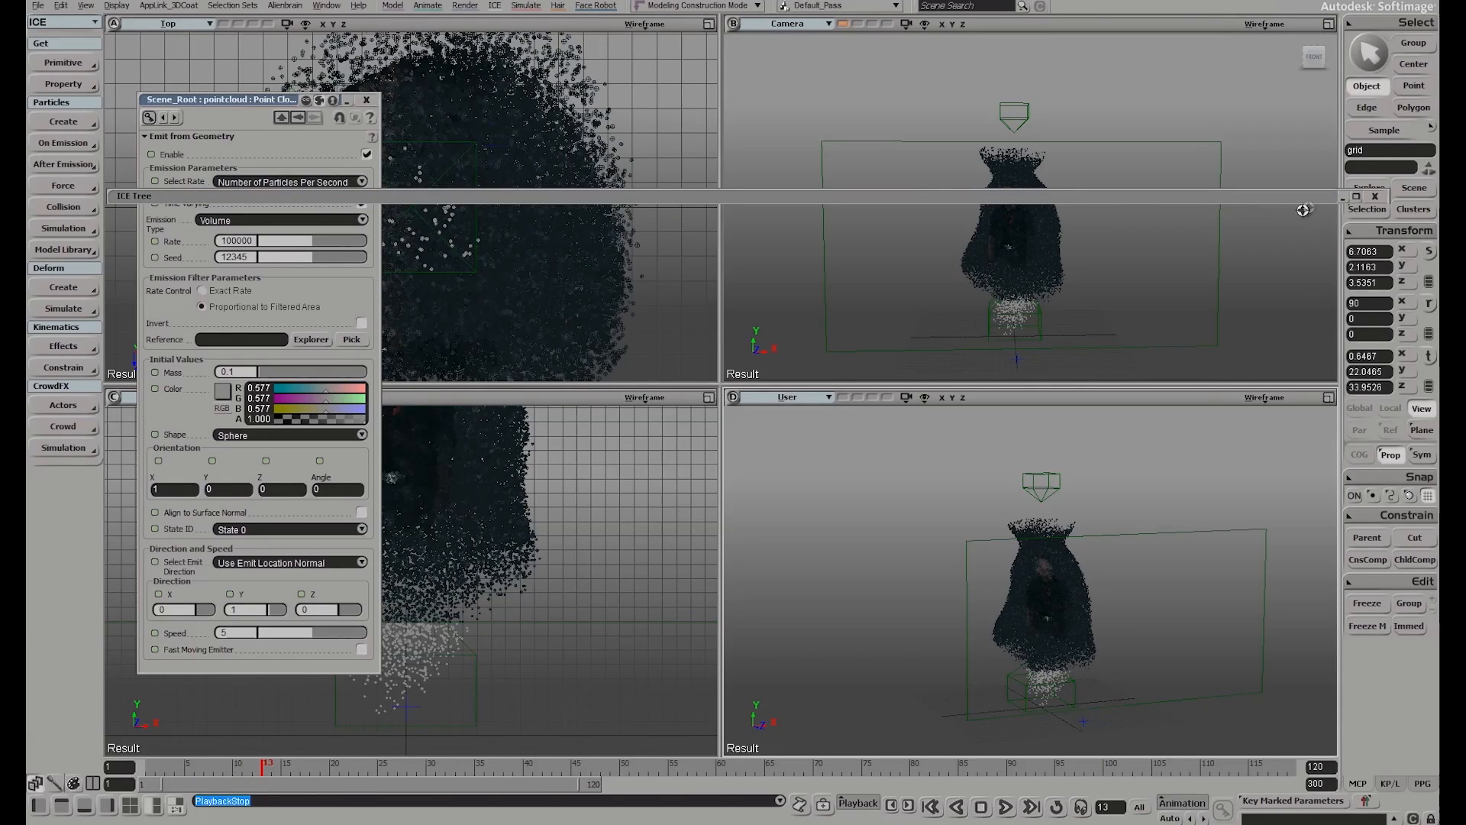
Play the simulation in a maximized Camera view to examine the projected image, and return to the first frame in the four-view layout
click(1376, 197)
click(1380, 195)
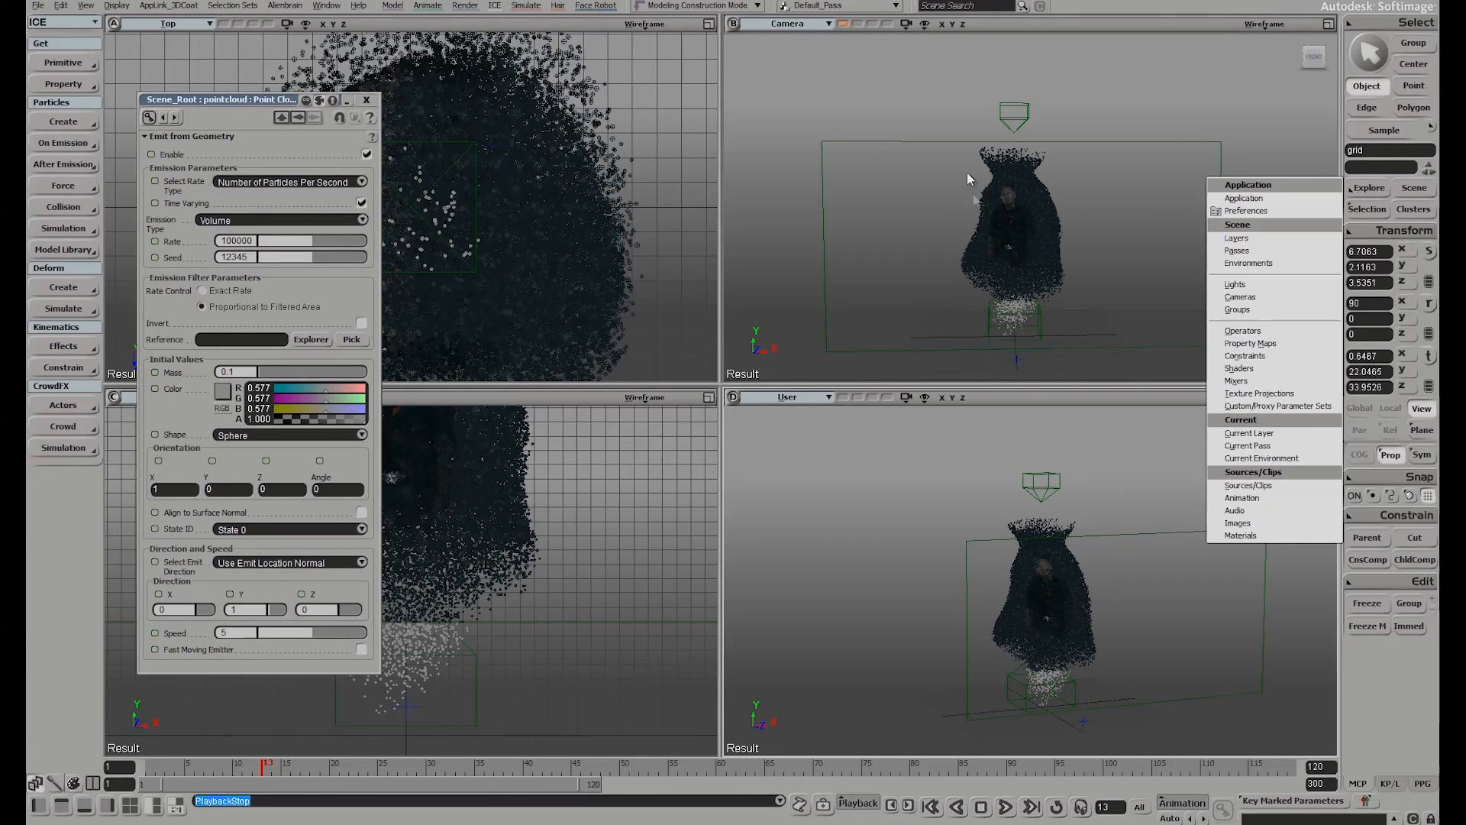
click(1071, 15)
key(F12)
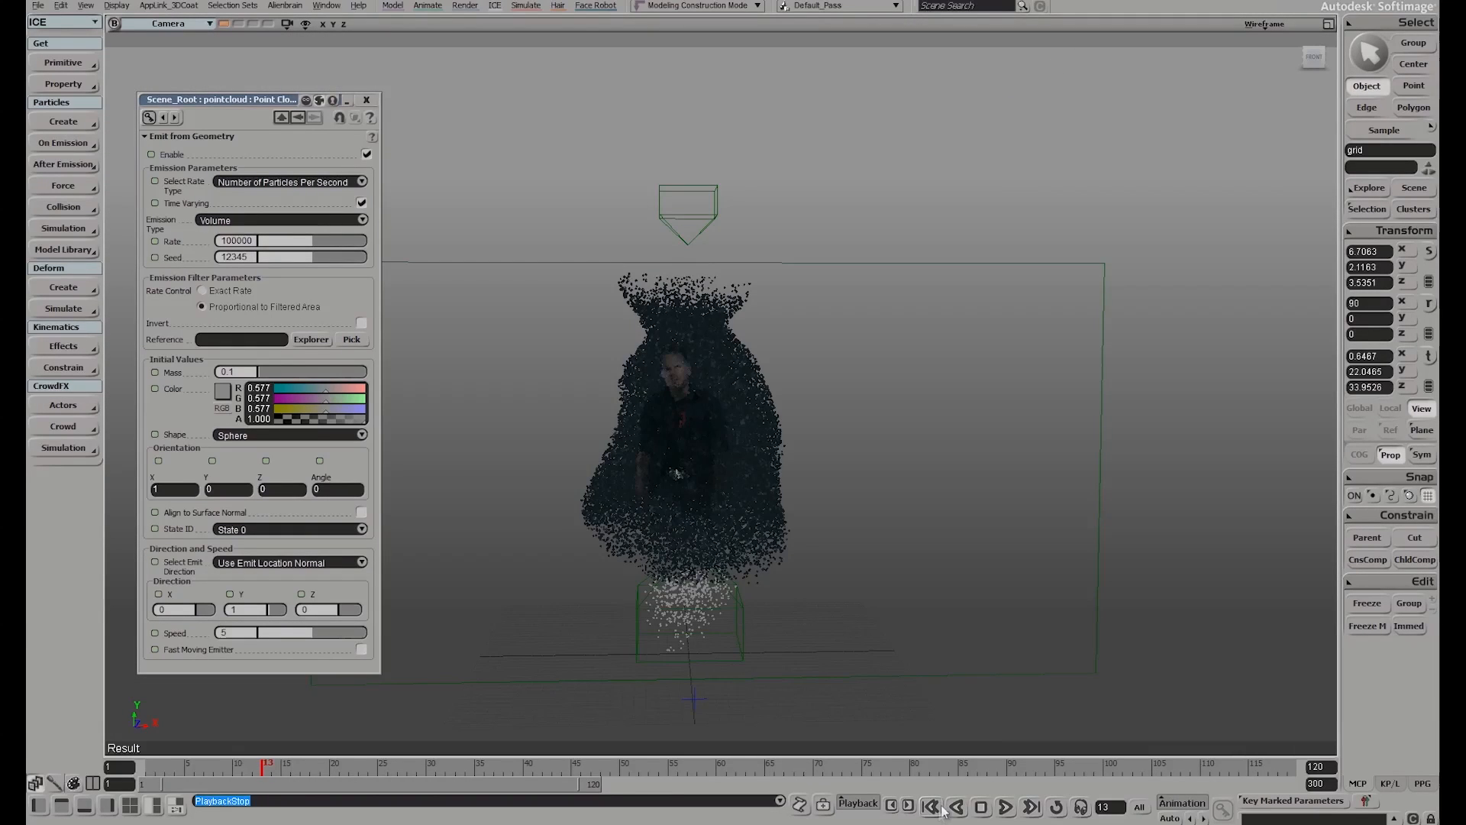
click(1006, 807)
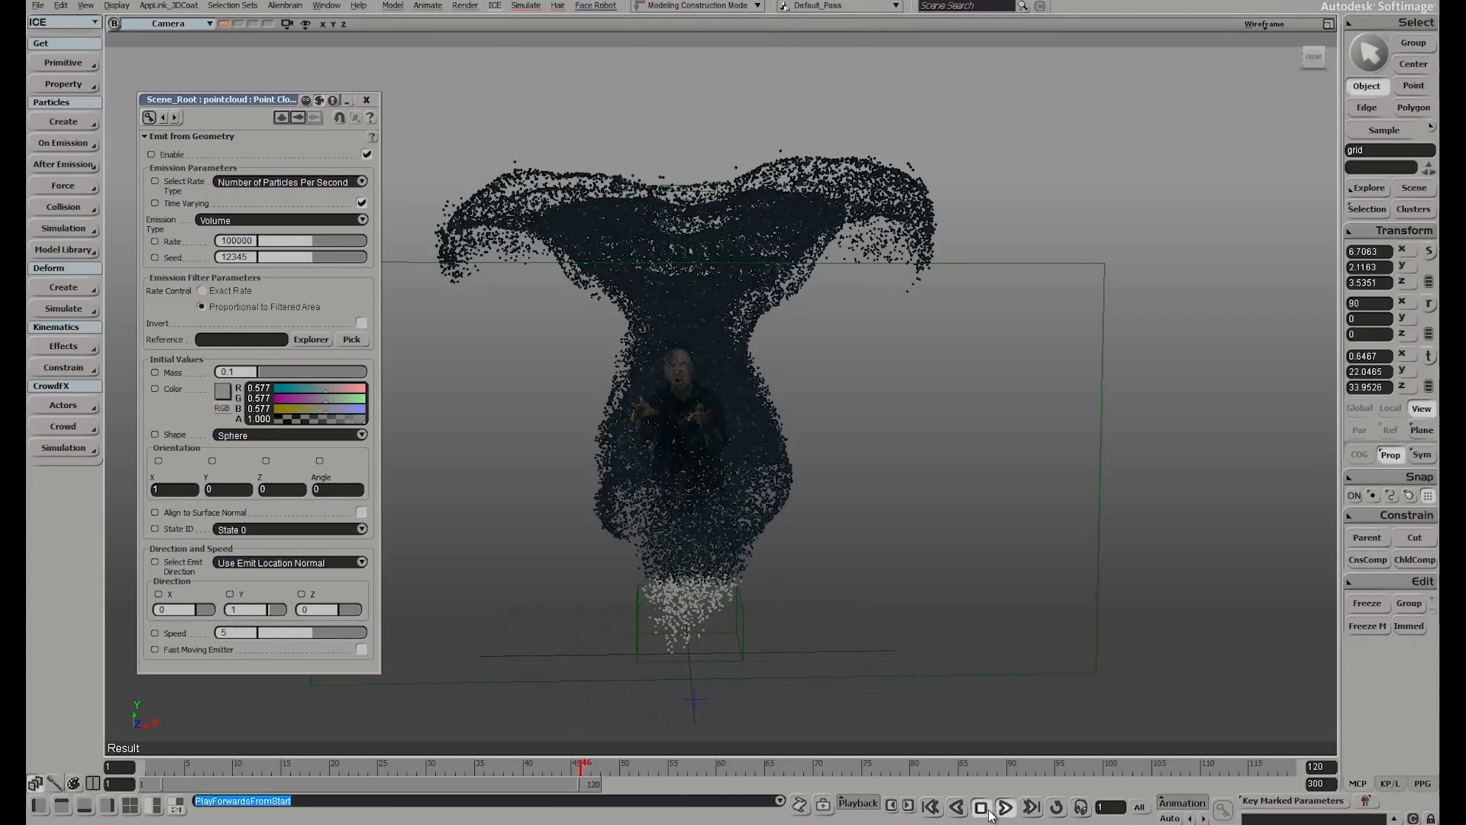
click(931, 808)
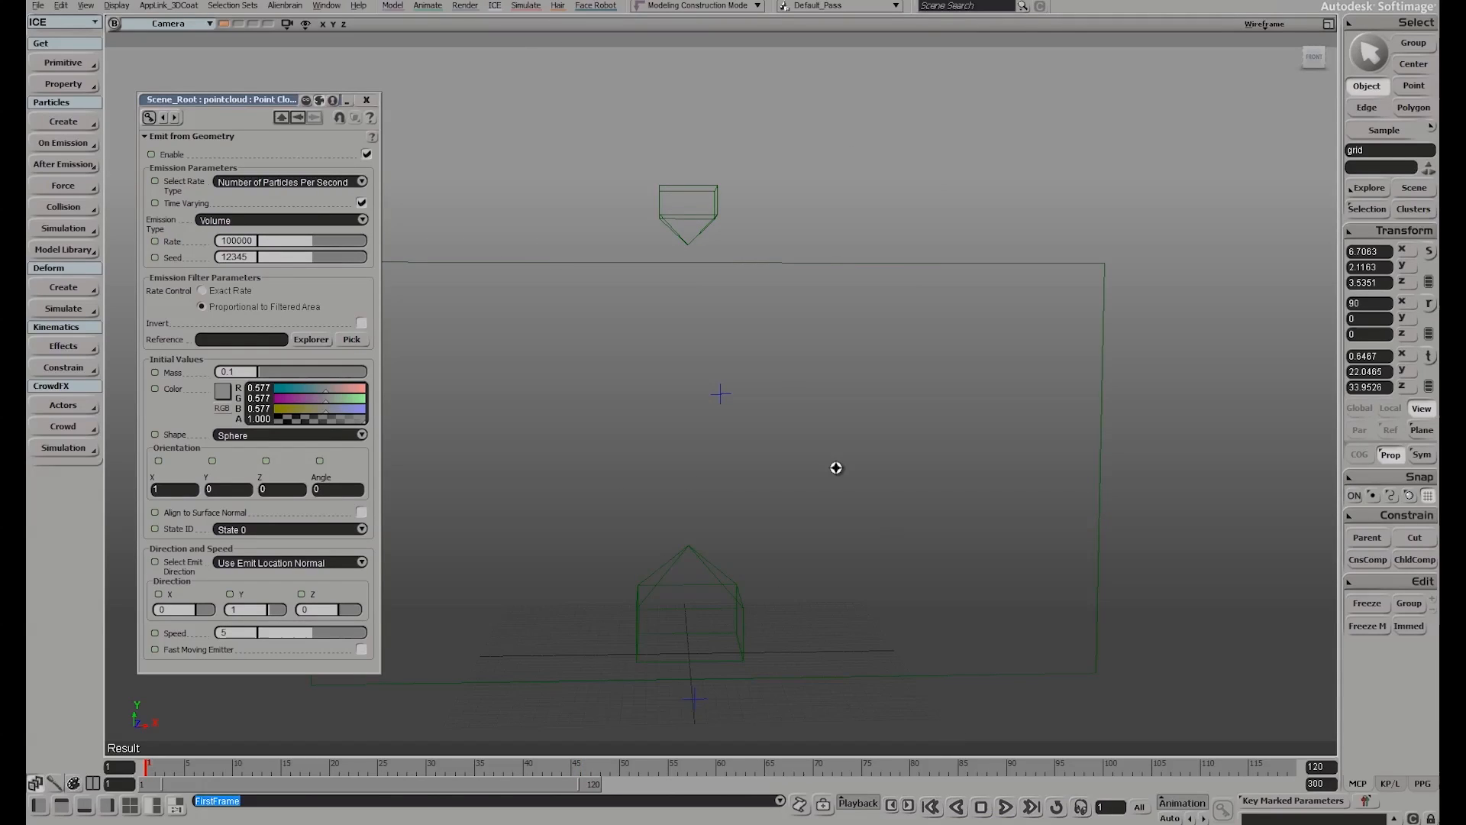
key(F12)
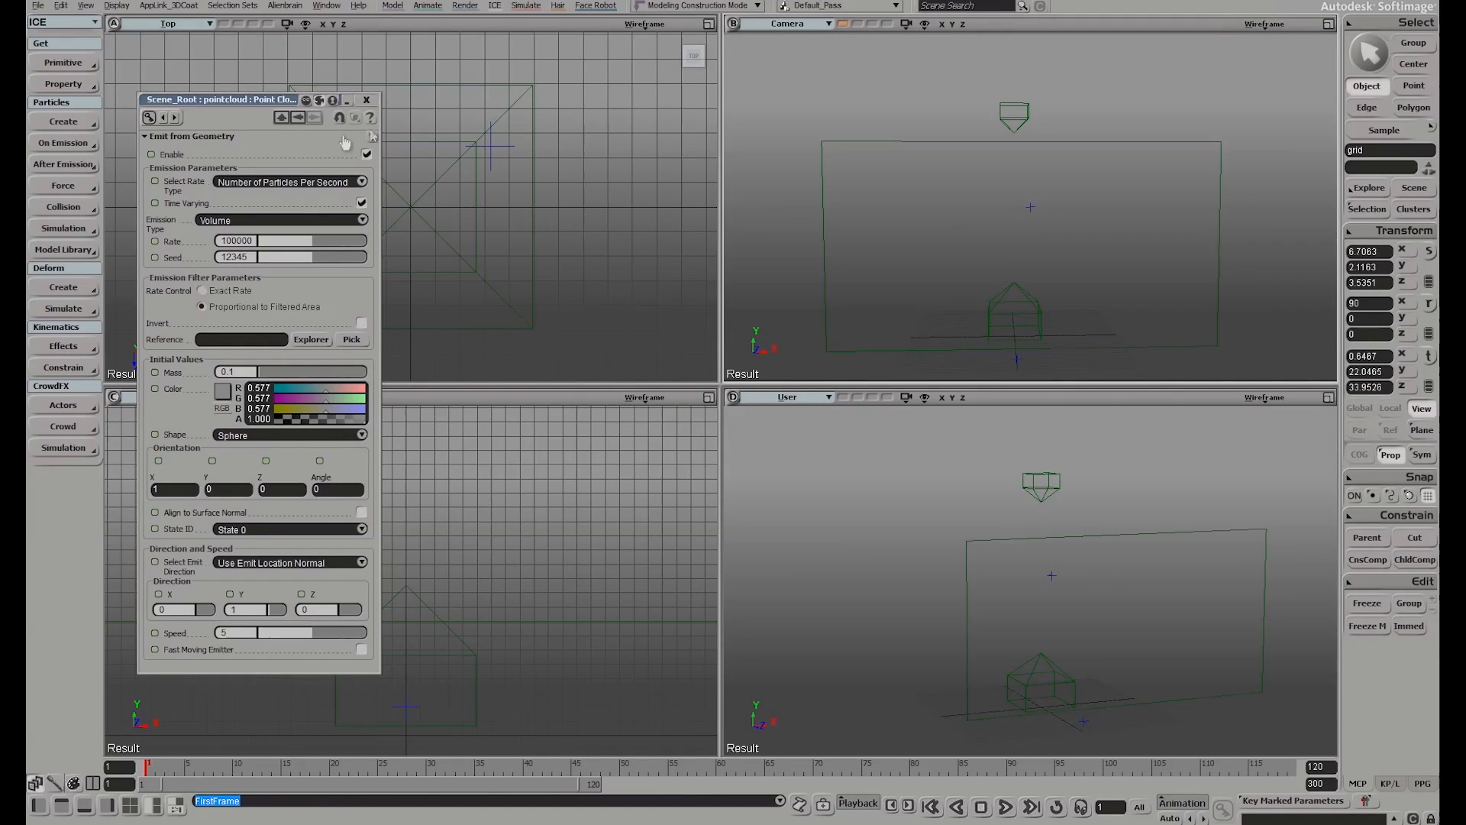
click(368, 98)
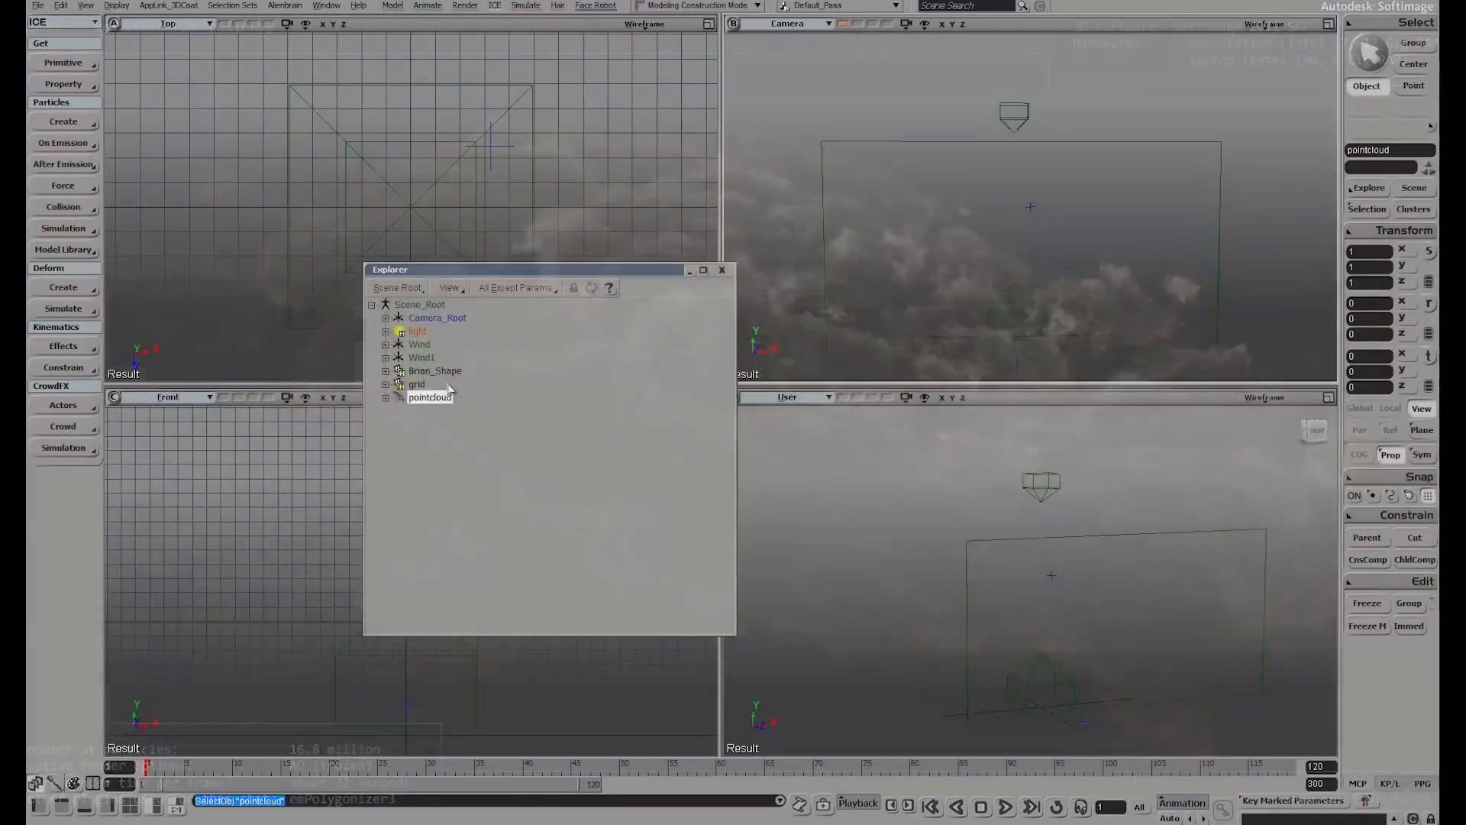
Create a new ICE tree on the point cloud and move it to the Post-Simulation stack
key(alt+9)
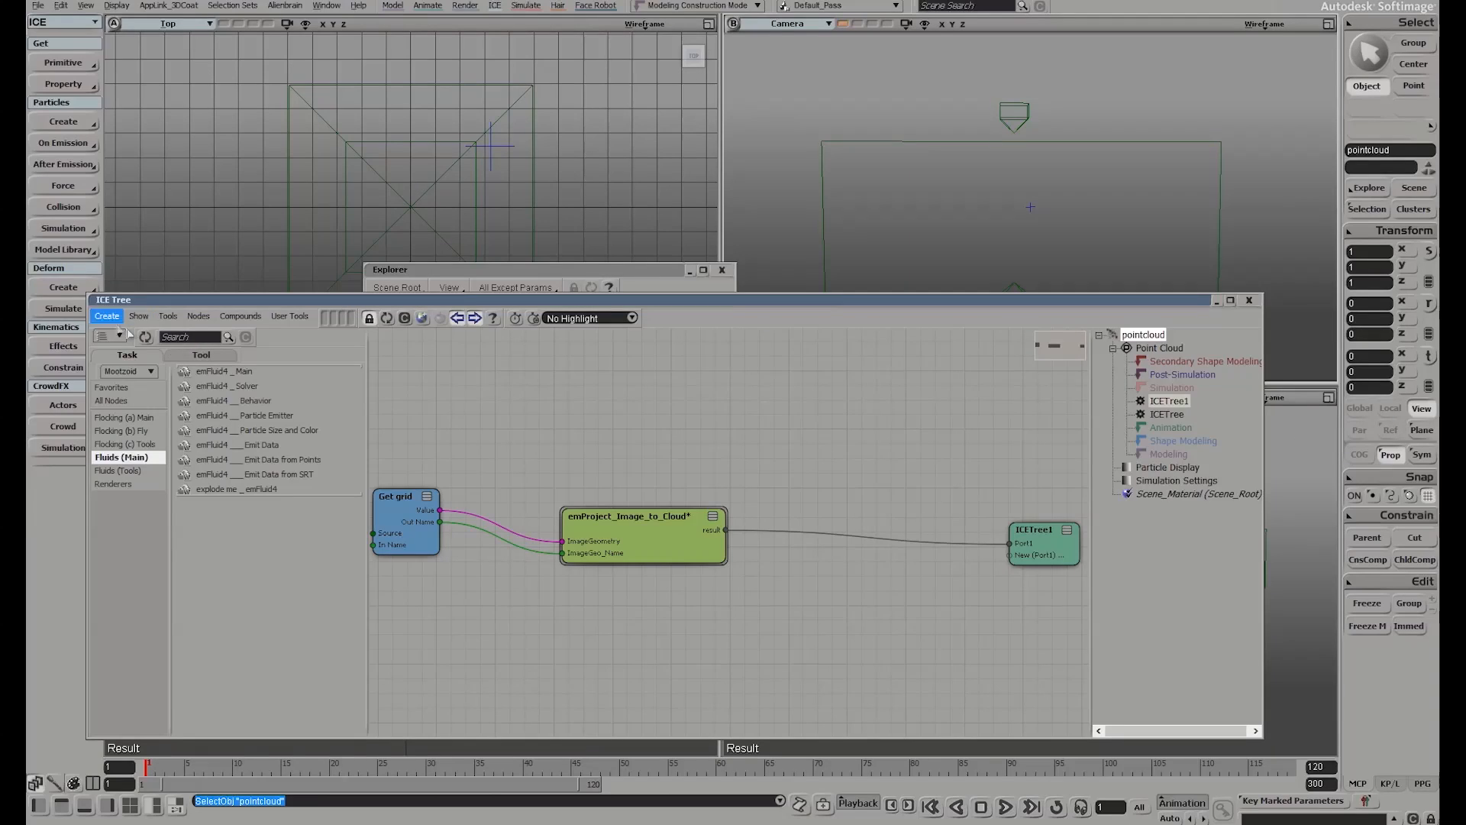
click(103, 318)
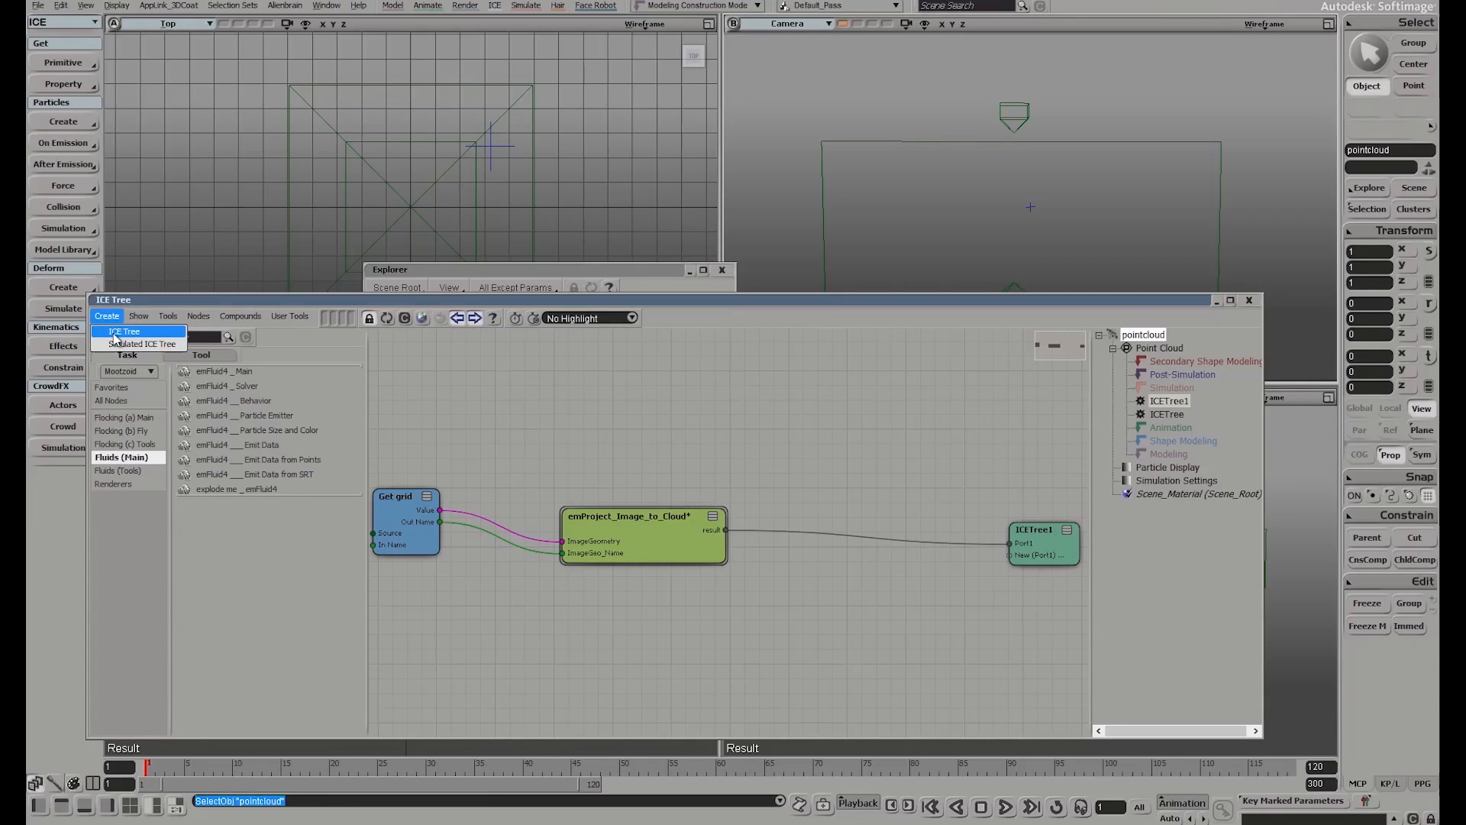
click(114, 341)
drag(1165, 403, 1181, 377)
drag(752, 550, 976, 511)
Add the explode me _ emRPC4 compound from the Mootzoid renderers to the new tree and explode it
click(117, 483)
drag(237, 476, 533, 499)
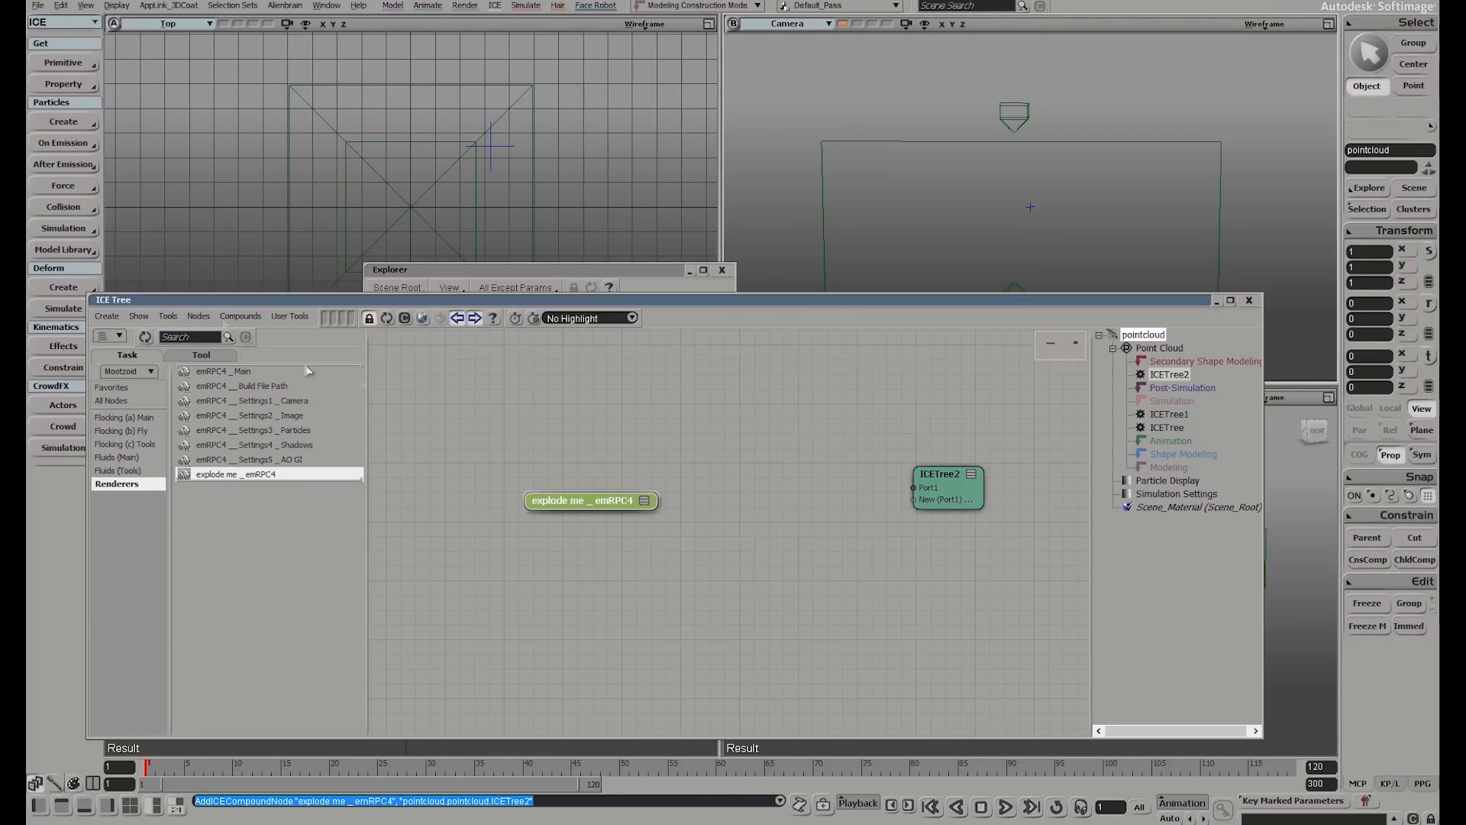
click(241, 316)
click(252, 341)
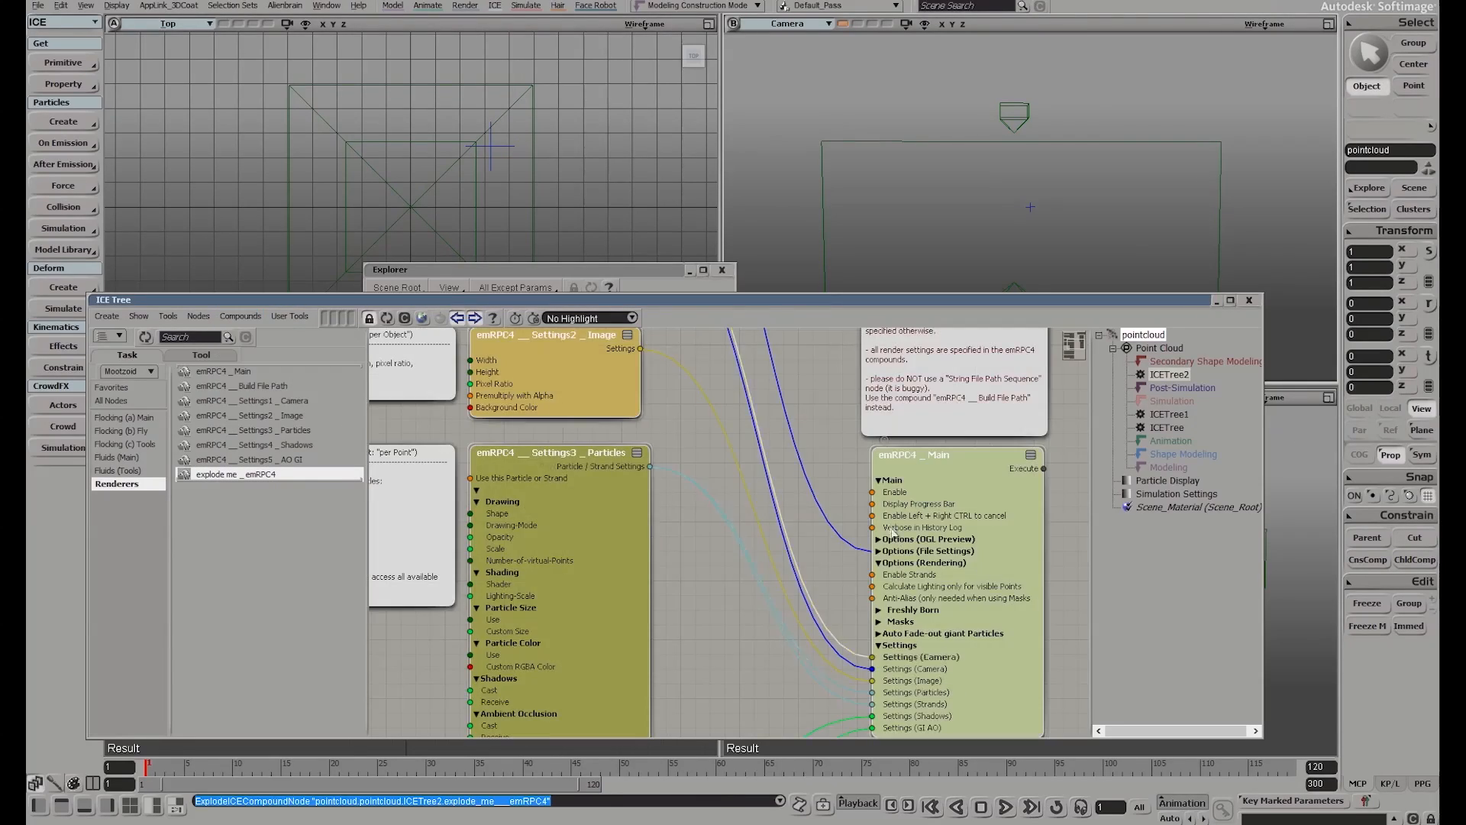
Connect the Execute output of emRPC4 _ Main to Port1 of the new ICE tree node
middle_drag(976, 462, 561, 484)
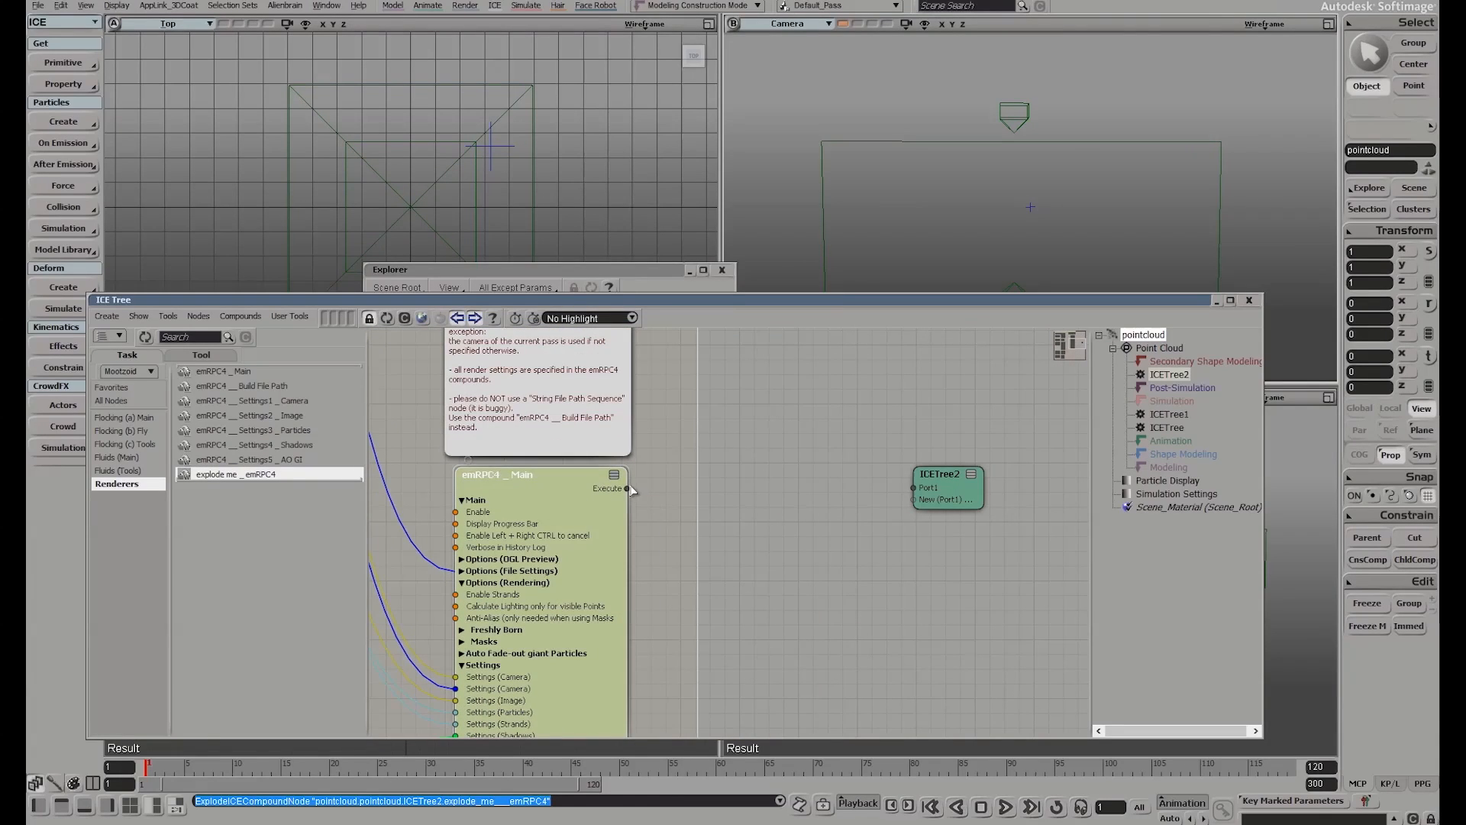
drag(629, 490, 916, 488)
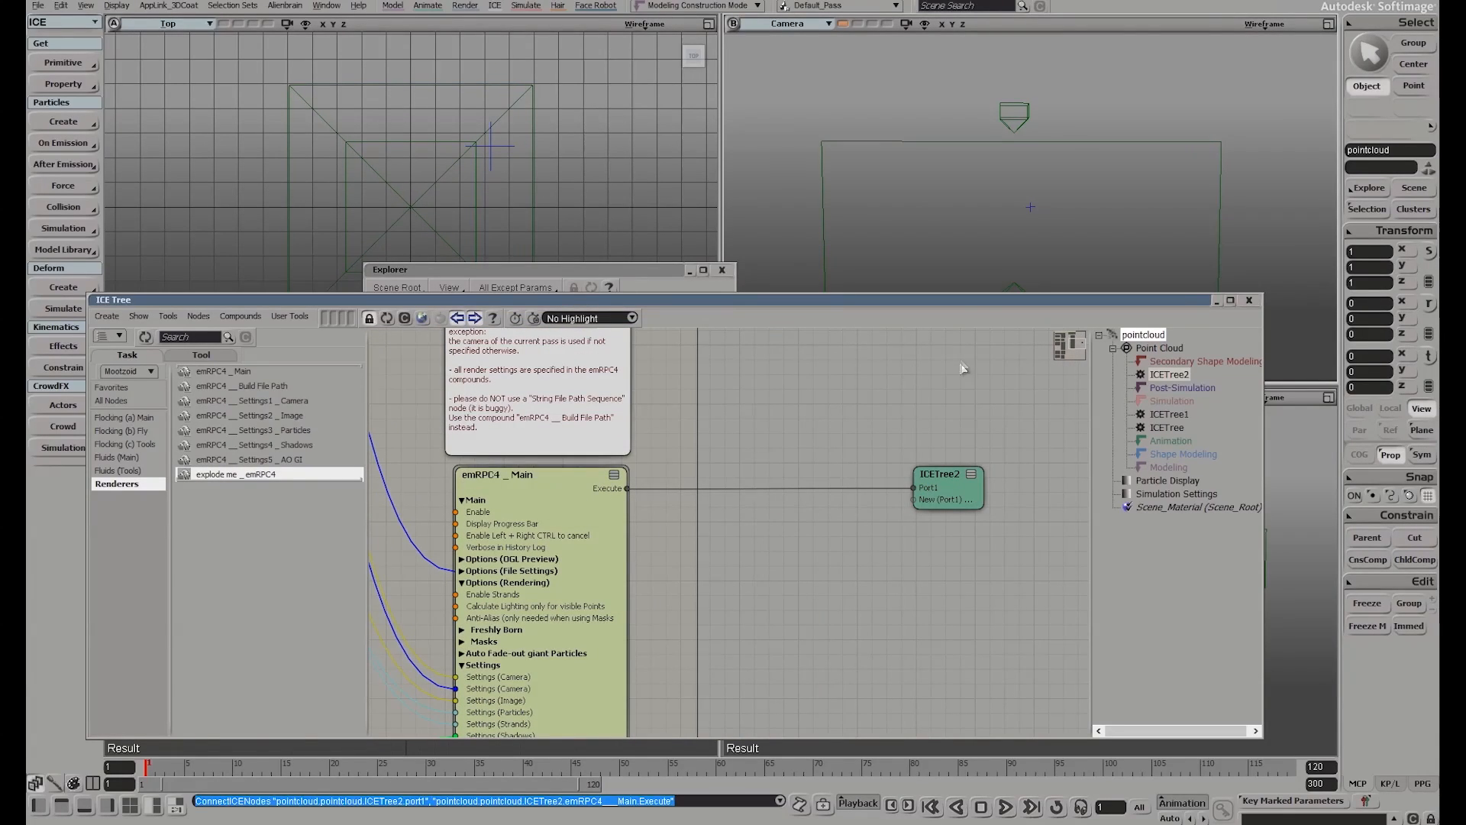
drag(974, 303, 1028, 189)
Set the output file name to Tutorial in the emRPC4 Build File Path node
scroll(845, 305, down, 6)
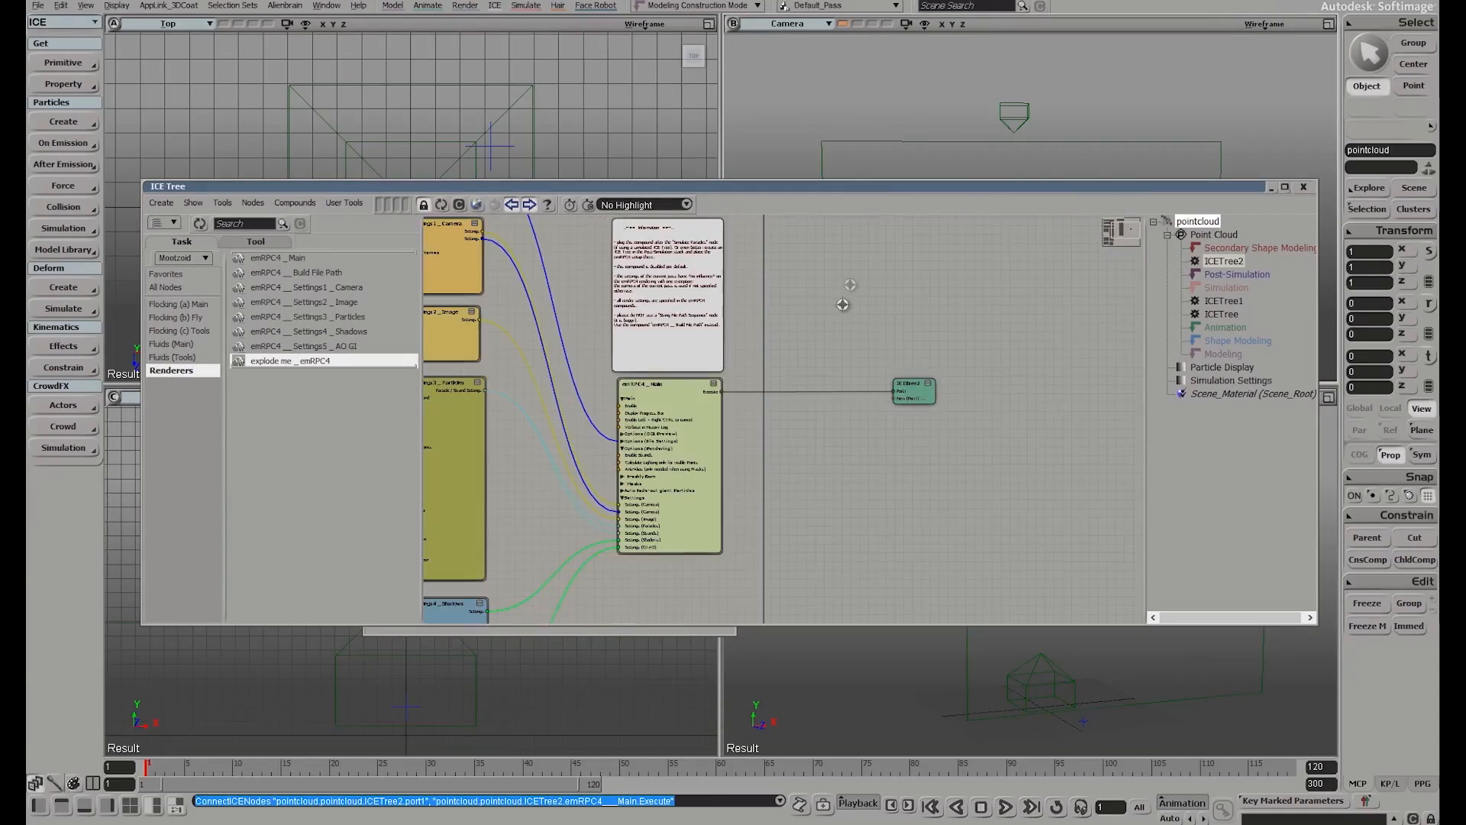
scroll(792, 393, up, 4)
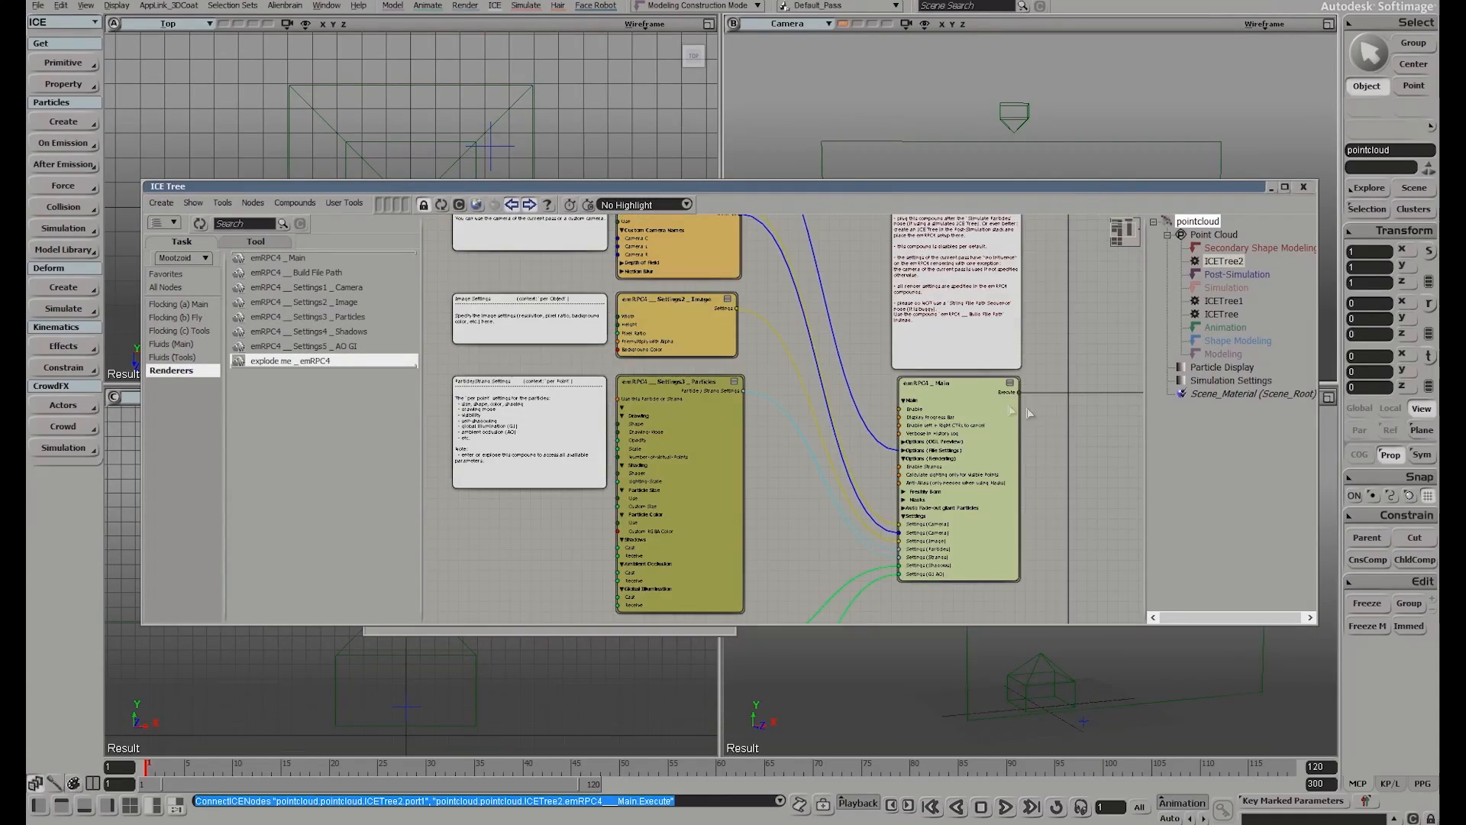
scroll(975, 336, up, 3)
scroll(822, 402, down, 2)
middle_drag(822, 402, 901, 468)
middle_drag(847, 290, 862, 404)
scroll(785, 284, up, 2)
double_click(776, 266)
double_click(261, 169)
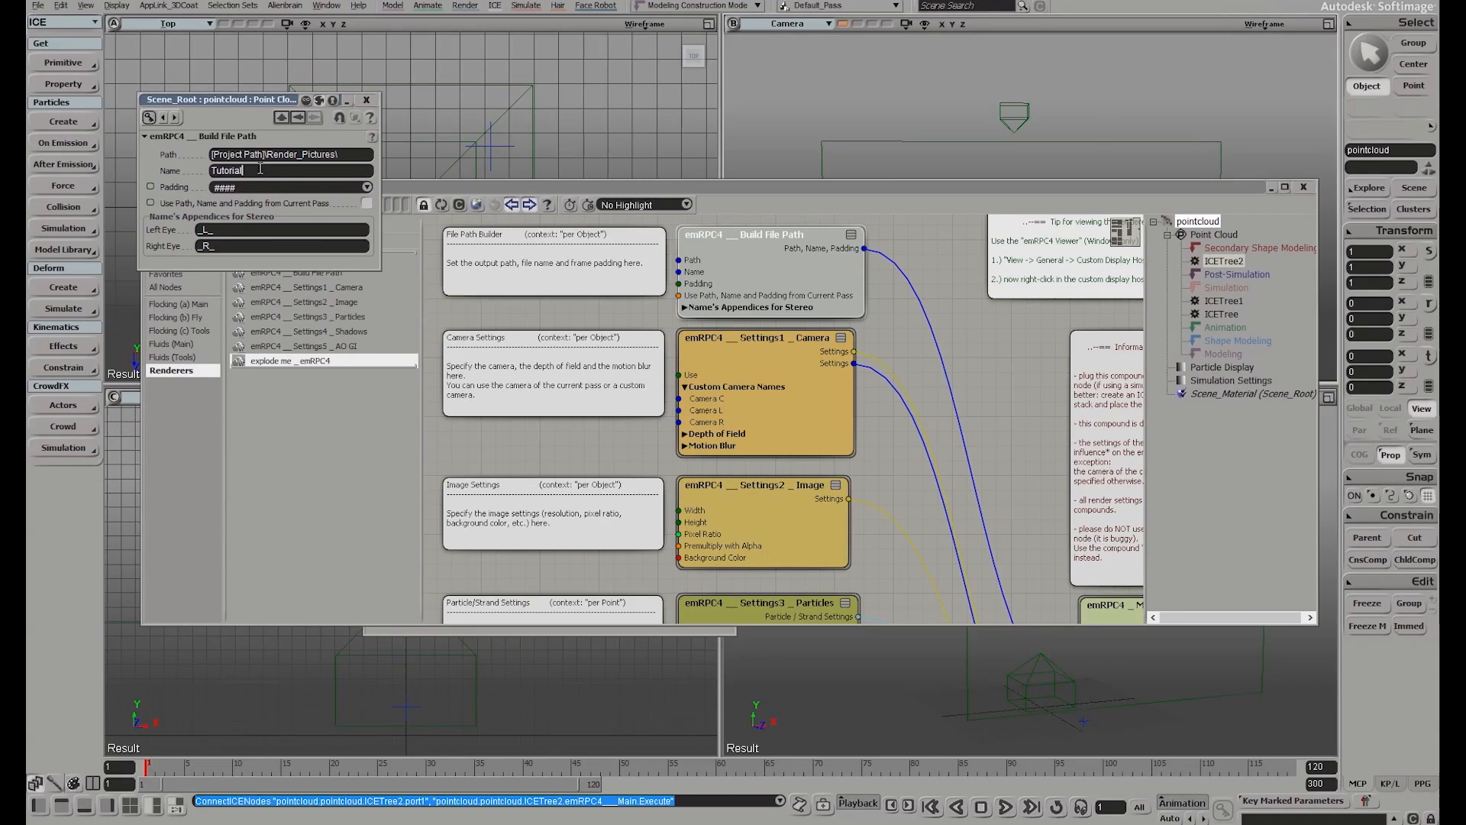
text(Tutorial)
key(Return)
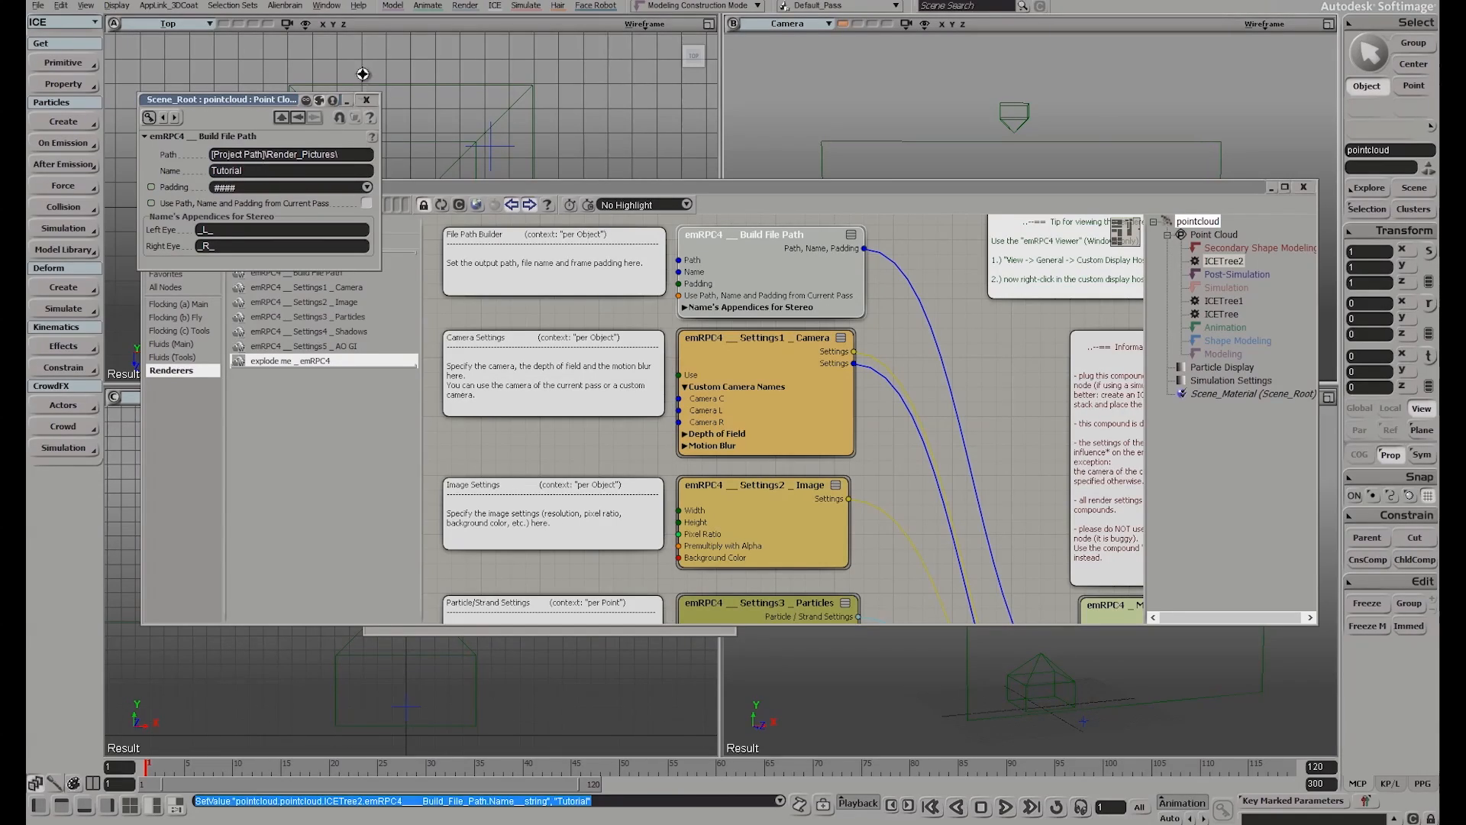
click(368, 103)
Review the emRPC4 camera settings and the image settings
click(772, 362)
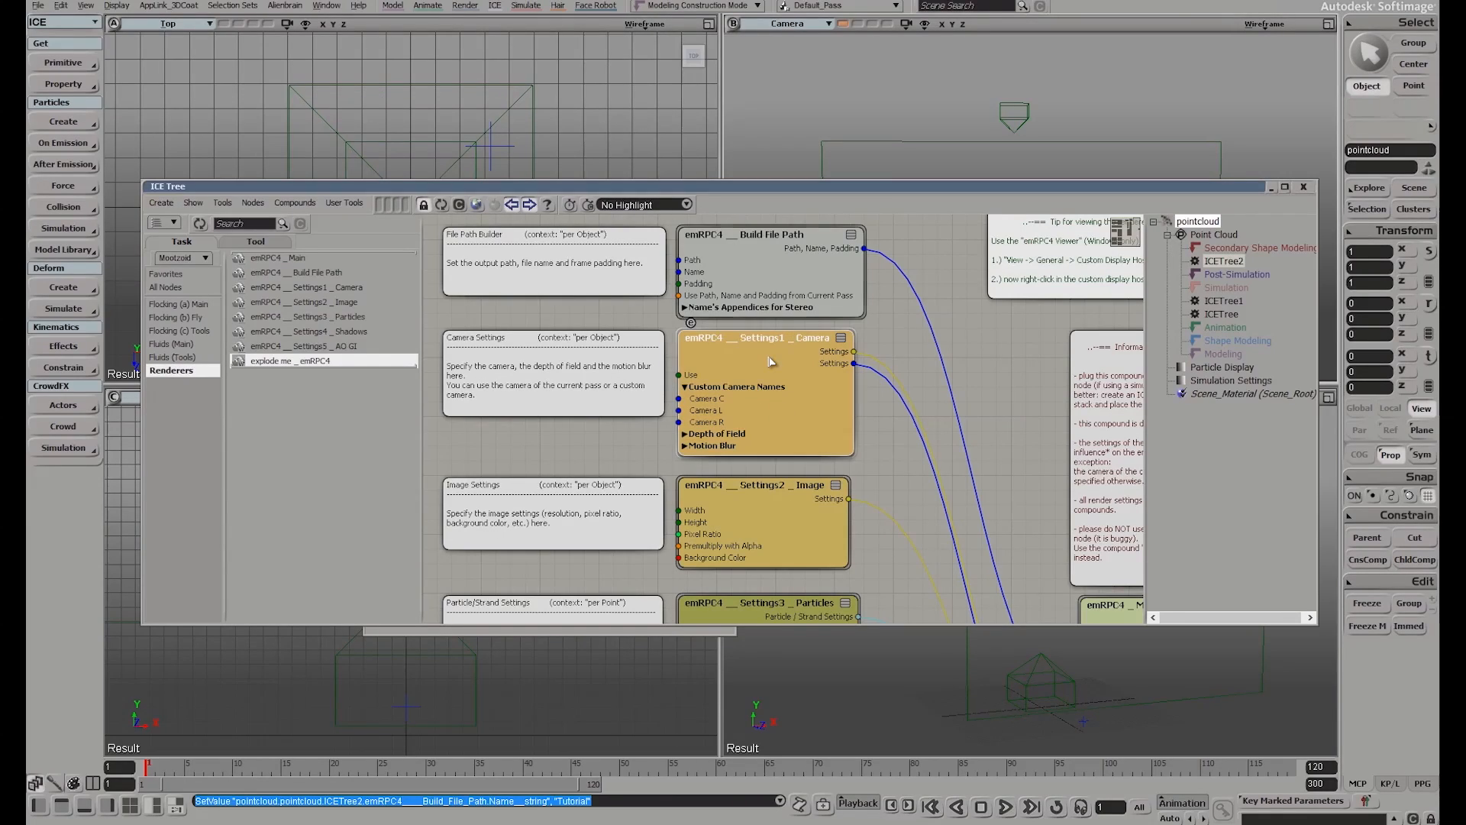
double_click(772, 362)
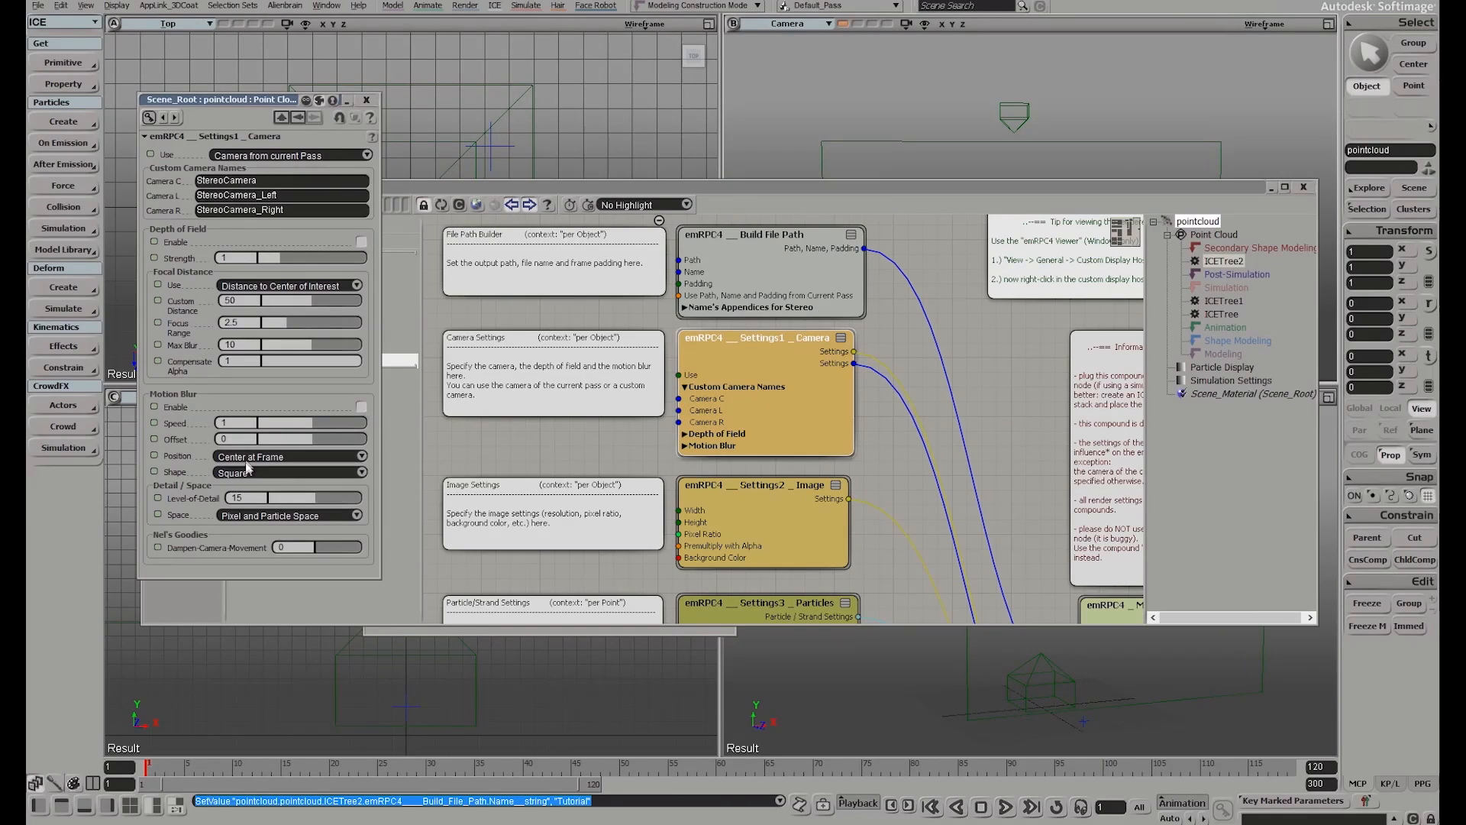
click(366, 100)
middle_drag(916, 507, 796, 353)
double_click(641, 351)
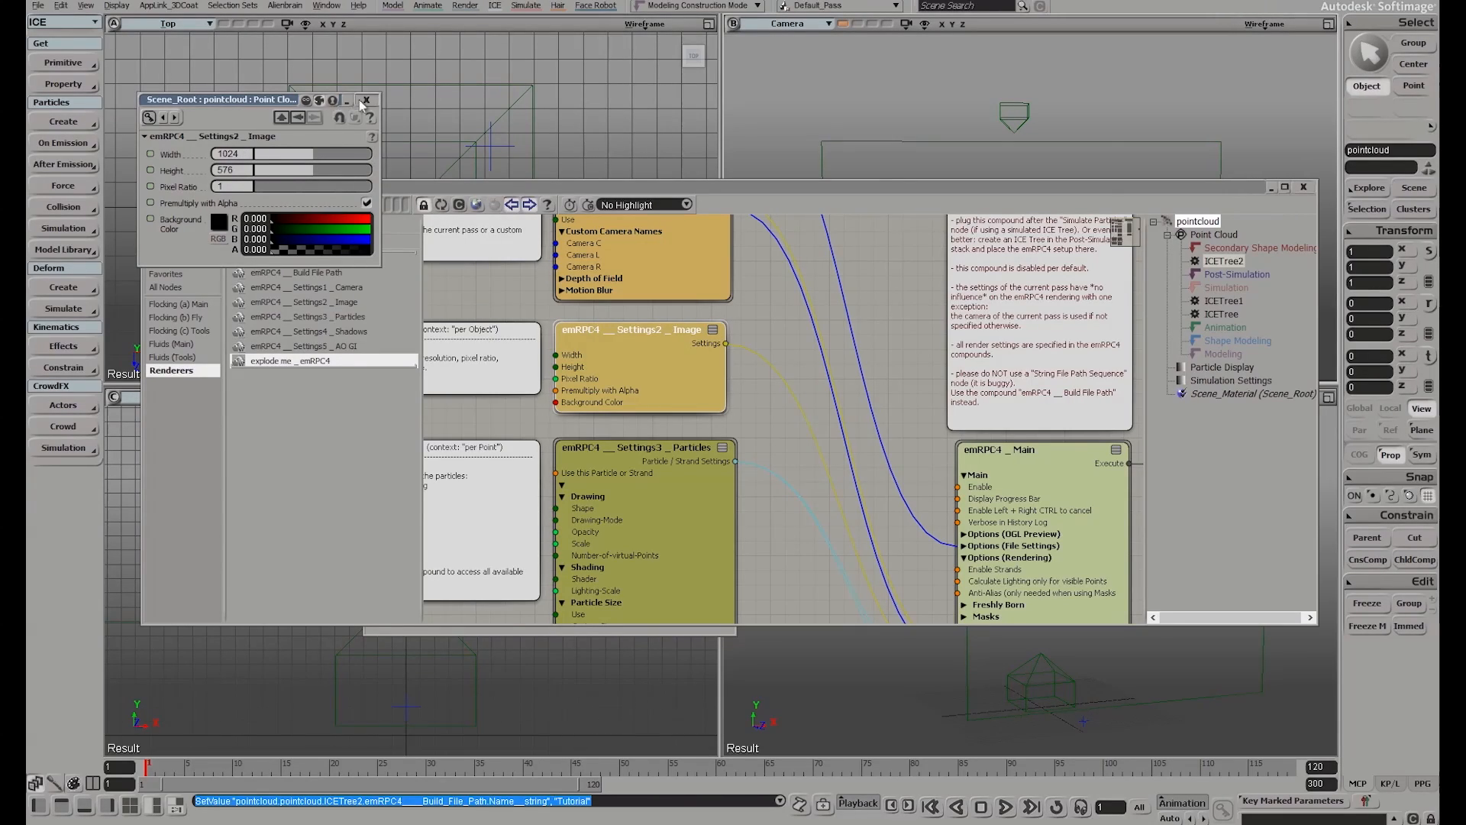
click(366, 100)
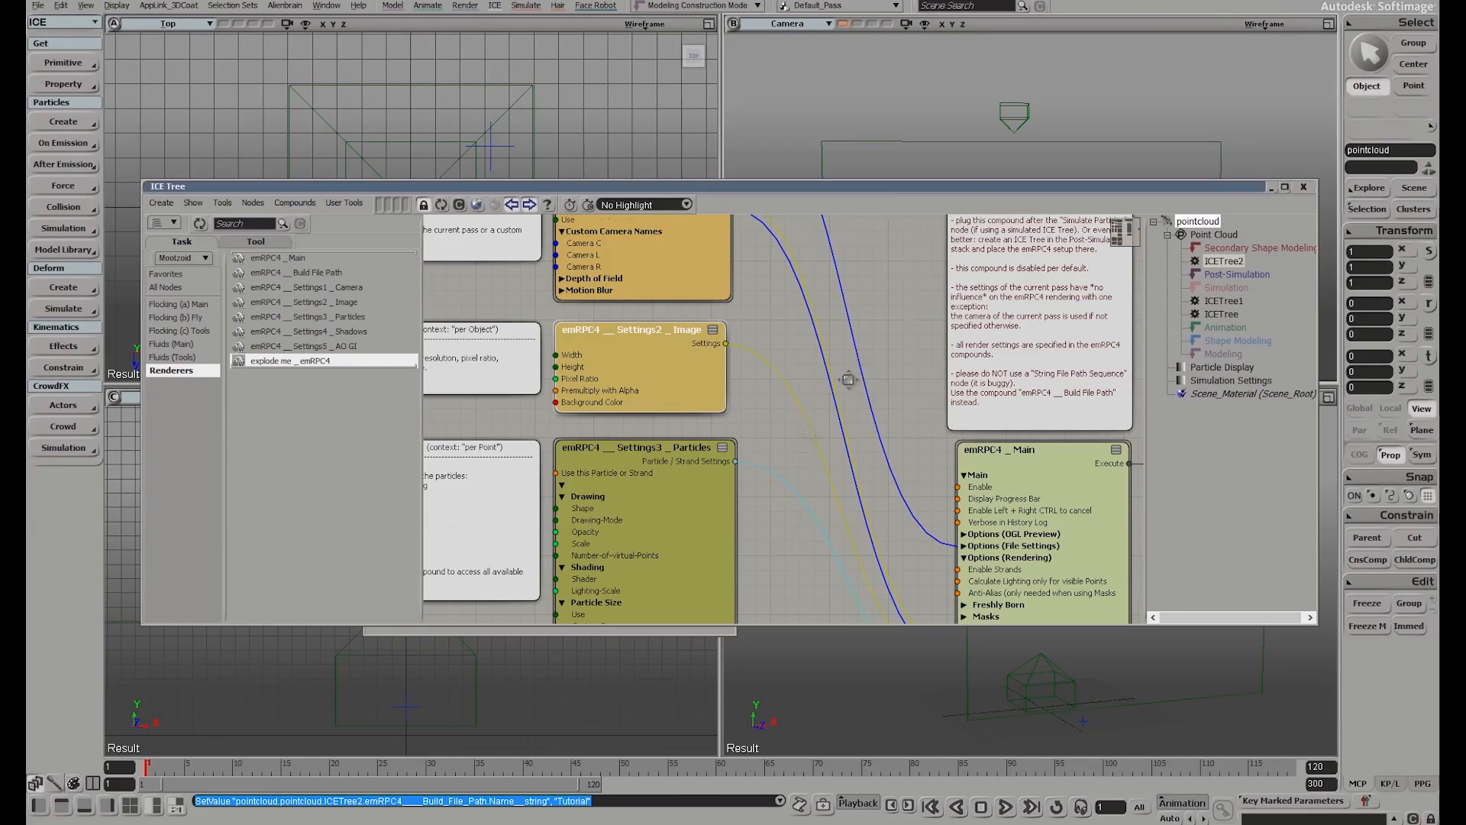
Review the emRPC4 particle settings, and examine the Shadows and AO GI settings nodes in the tree
middle_drag(663, 534, 739, 421)
double_click(739, 421)
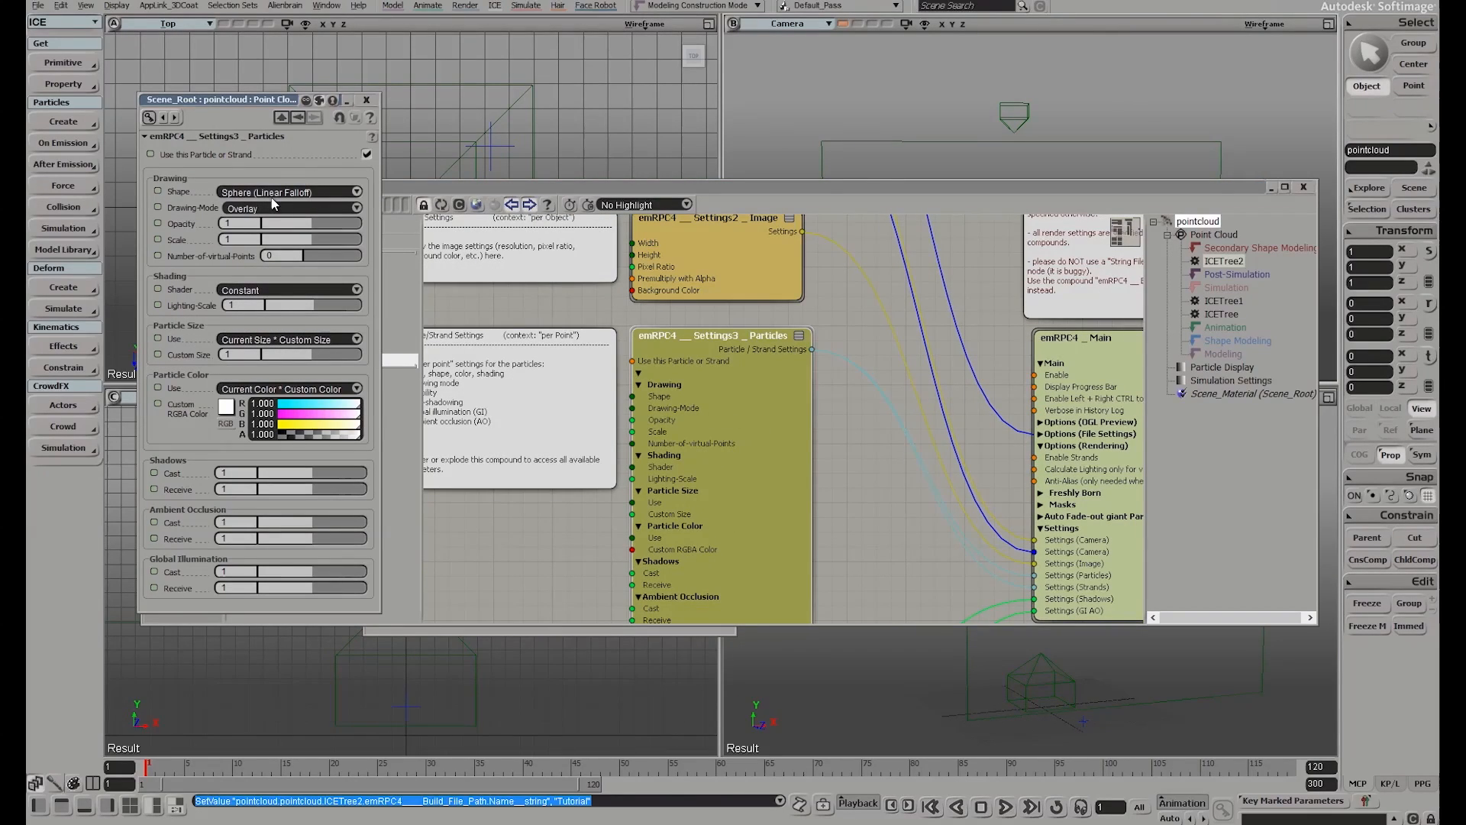
drag(267, 100, 207, 89)
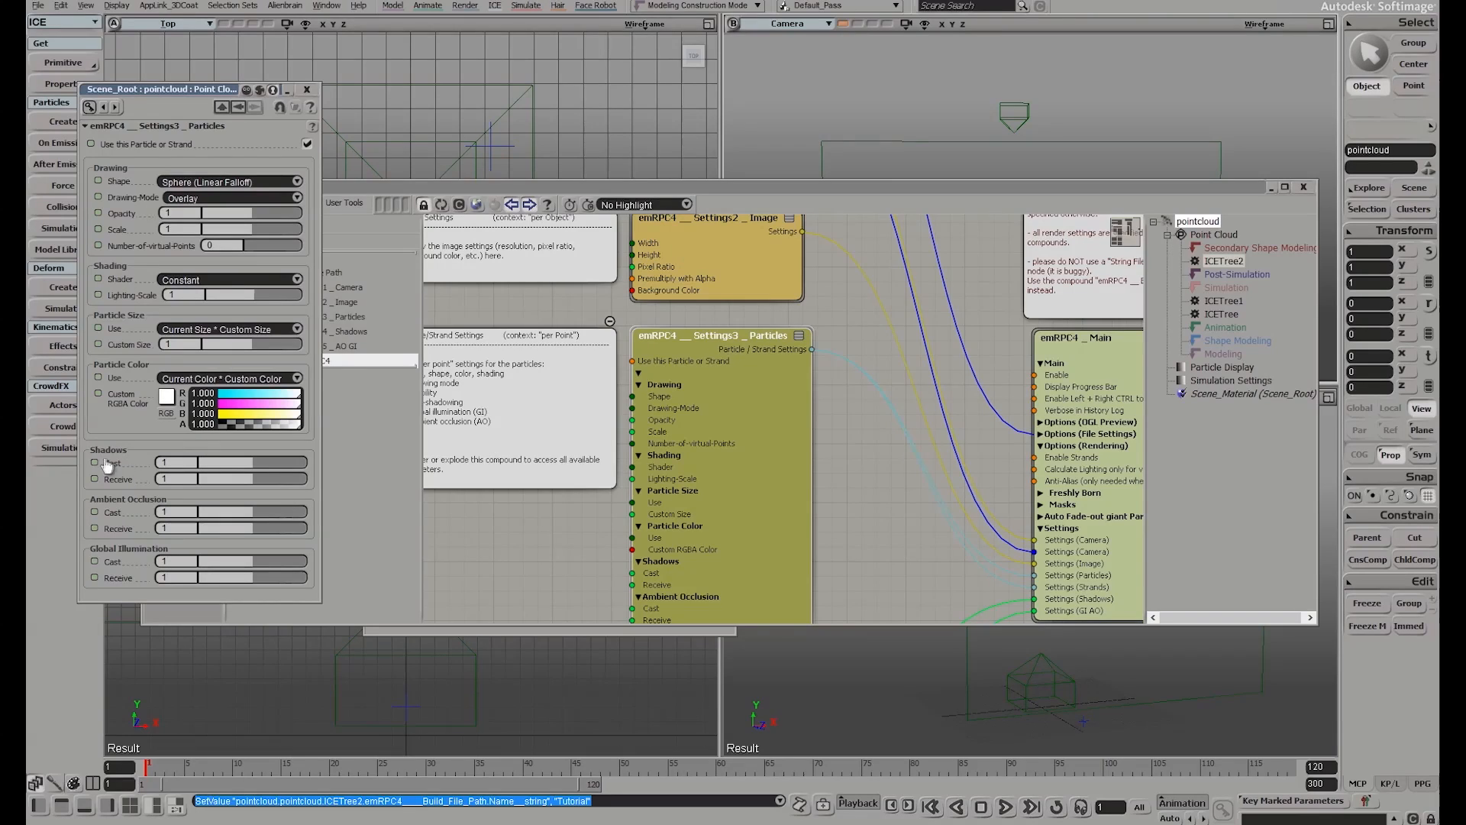
click(877, 439)
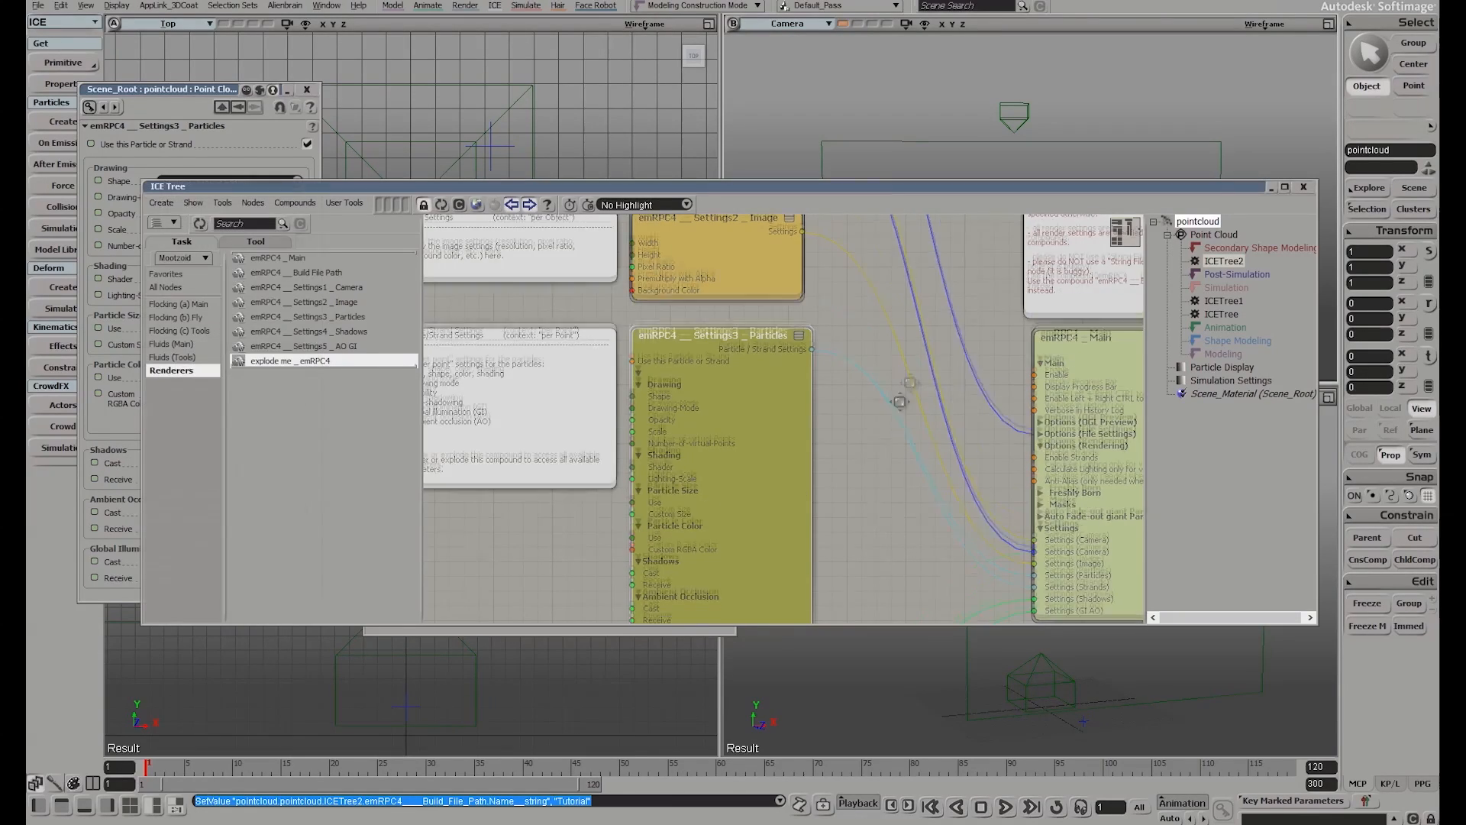
scroll(874, 428, down, 5)
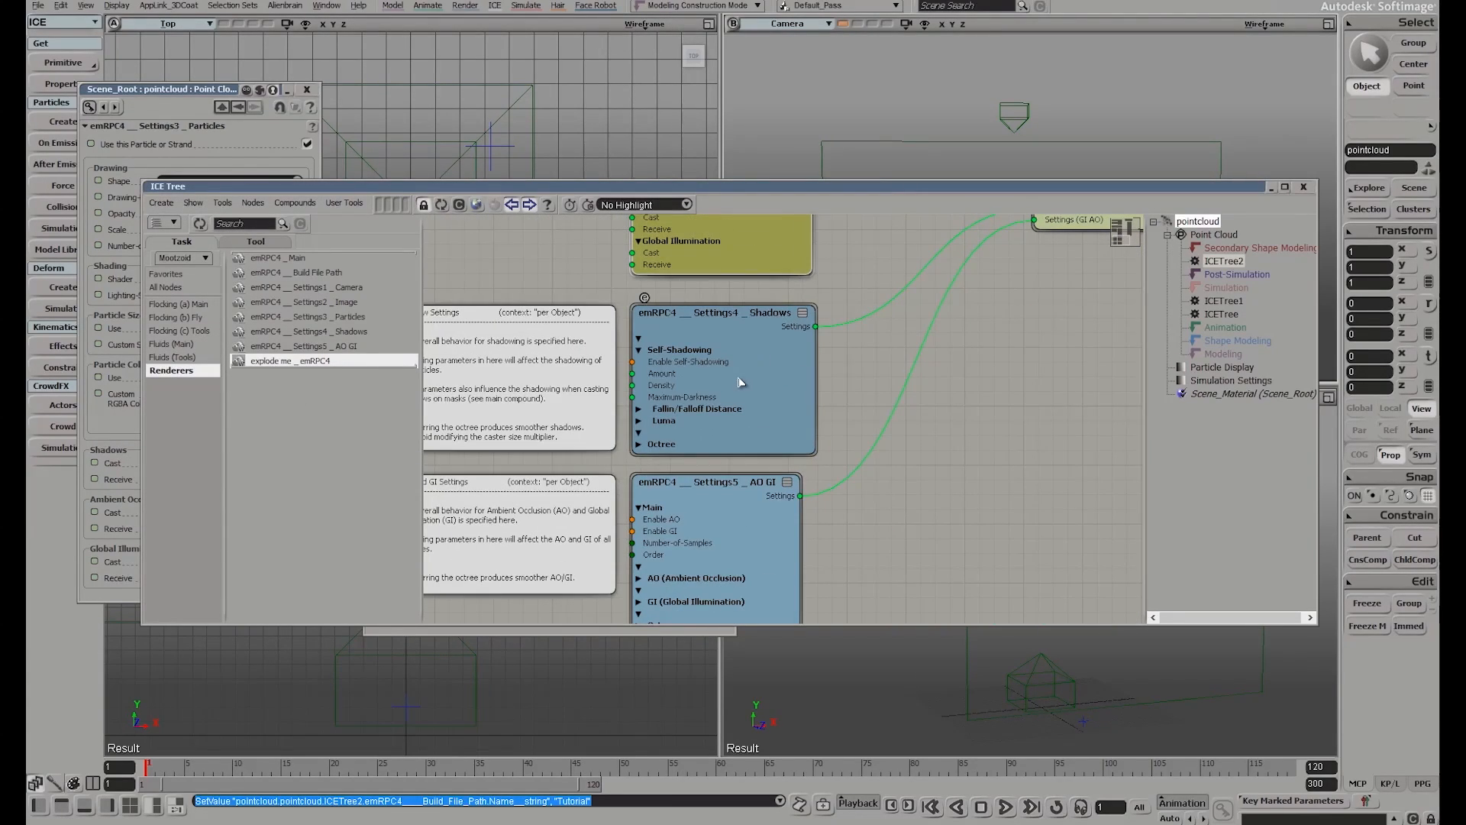
scroll(855, 455, down, 1)
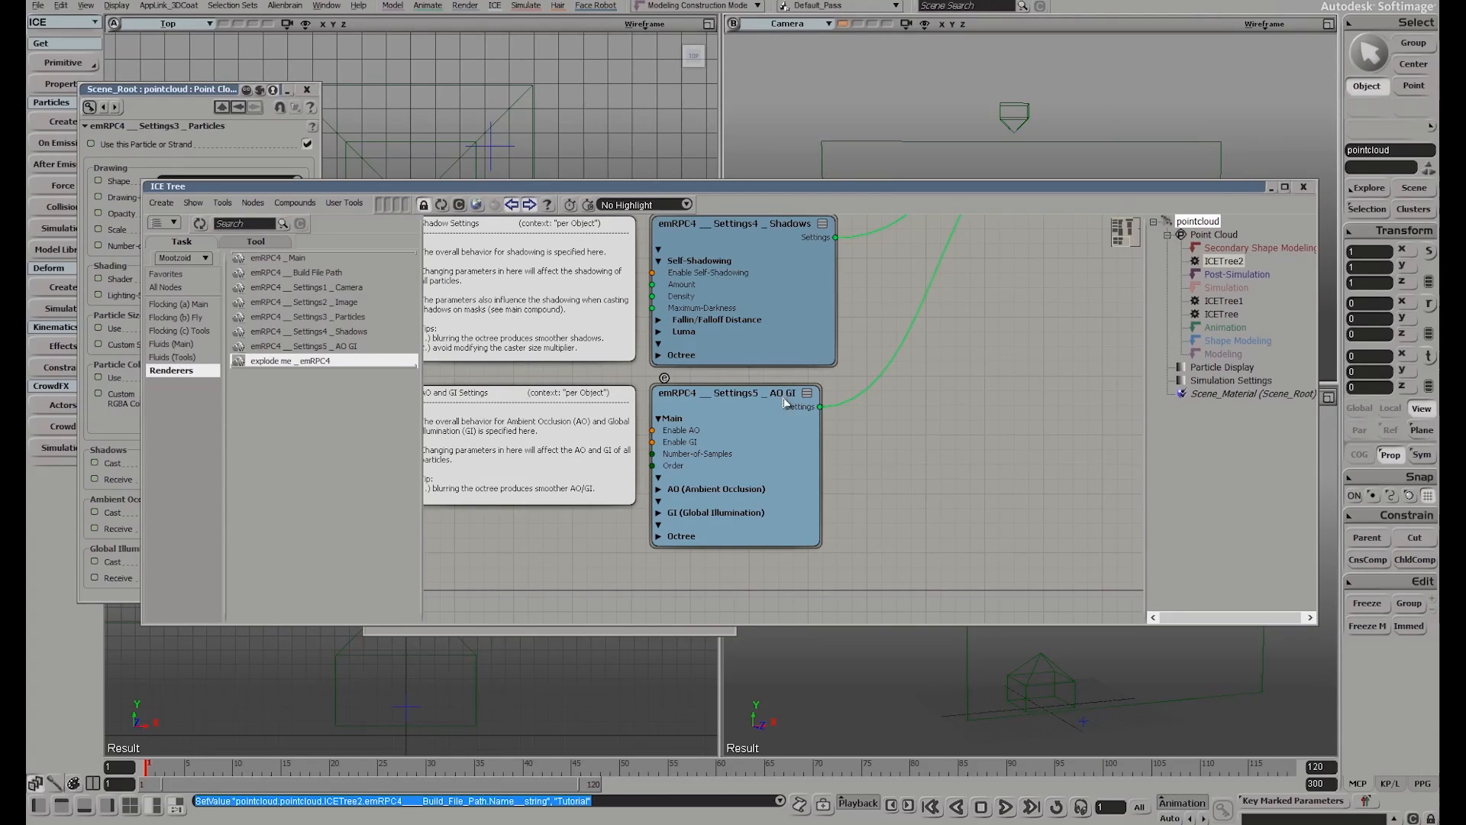
Advance the simulation to frame 14 and replace the User view with the emRPC4 Viewer custom display
double_click(1028, 183)
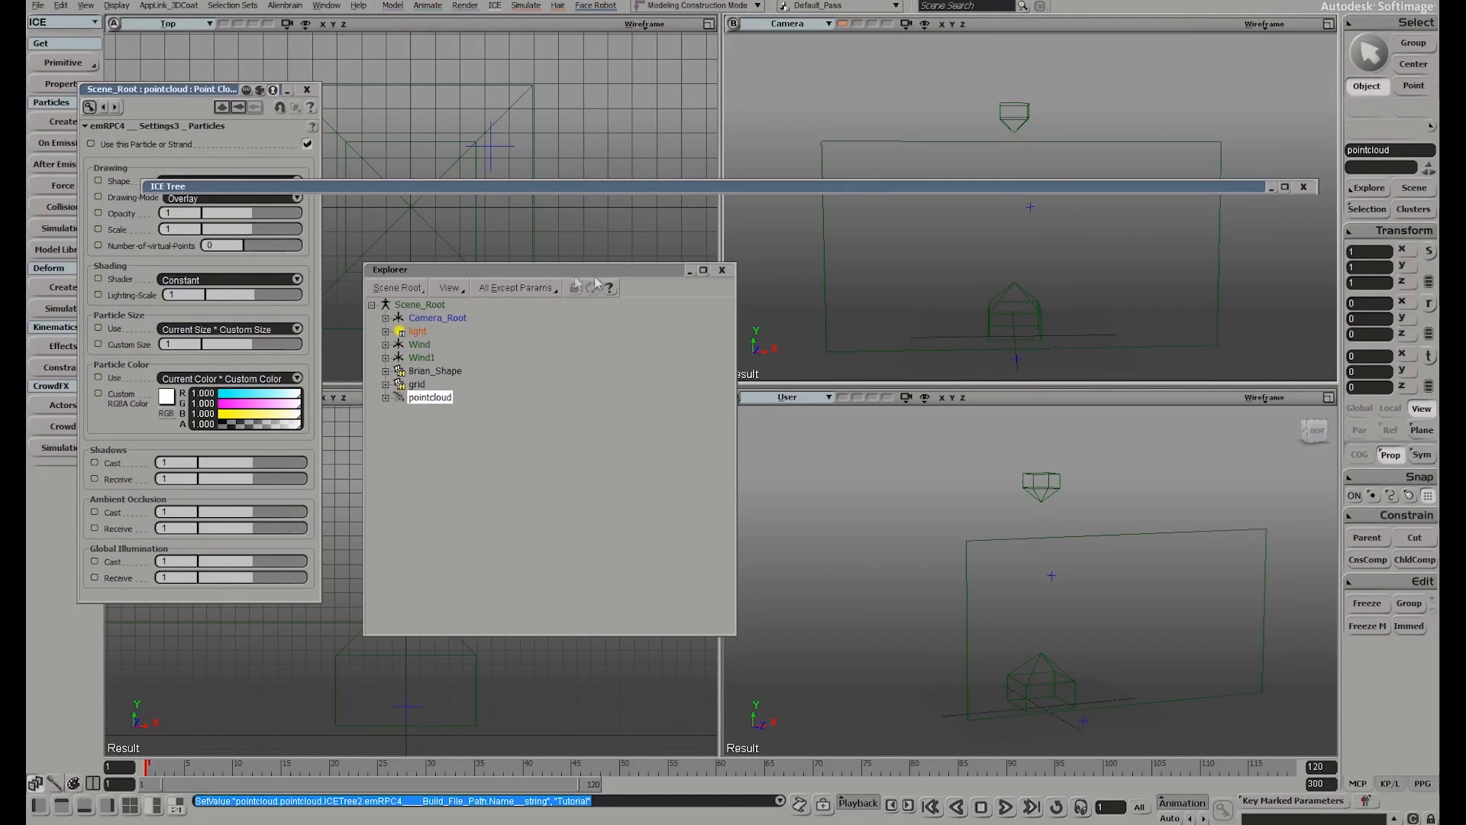
drag(550, 270, 486, 270)
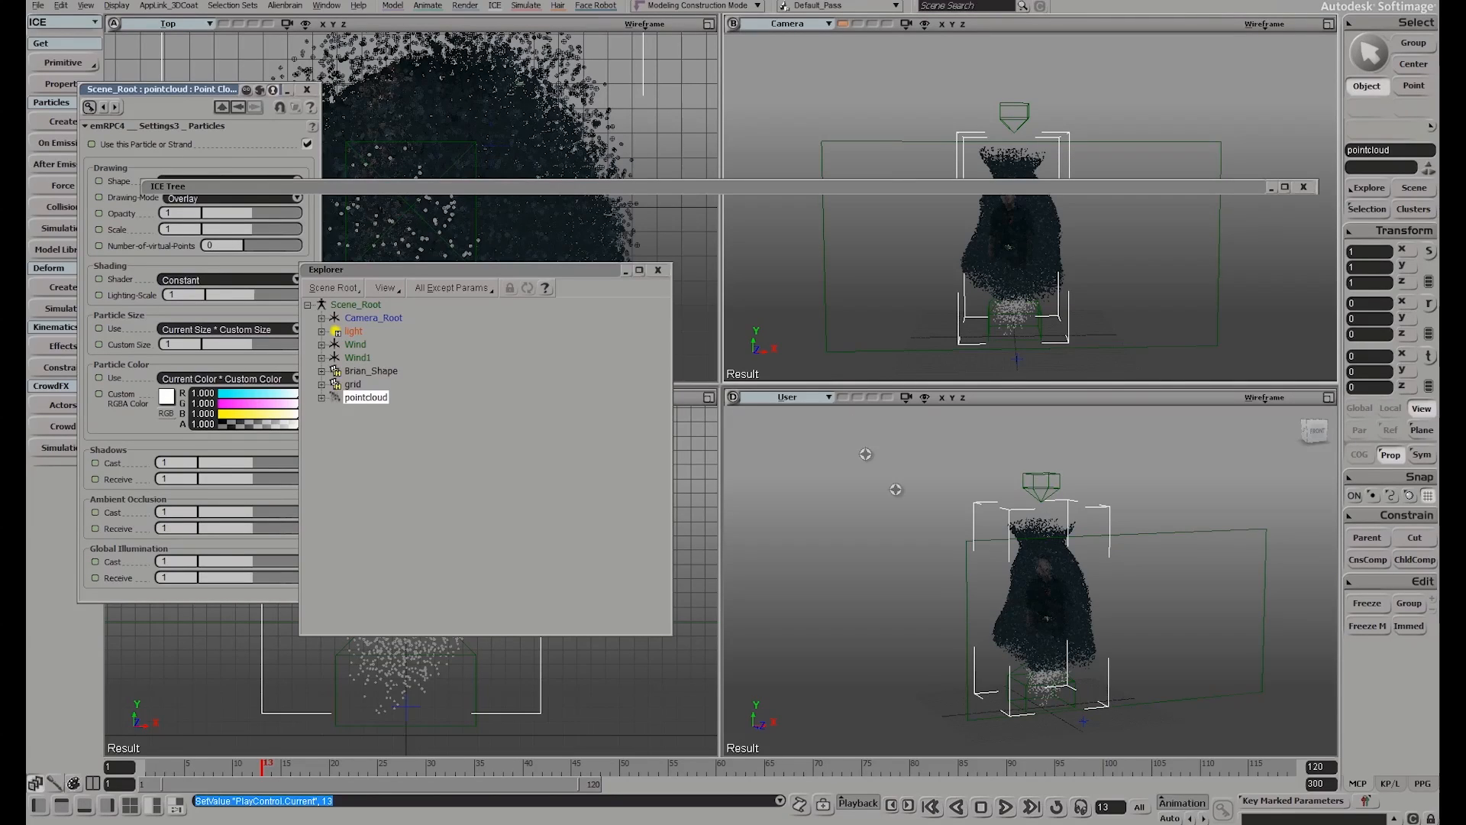
click(787, 397)
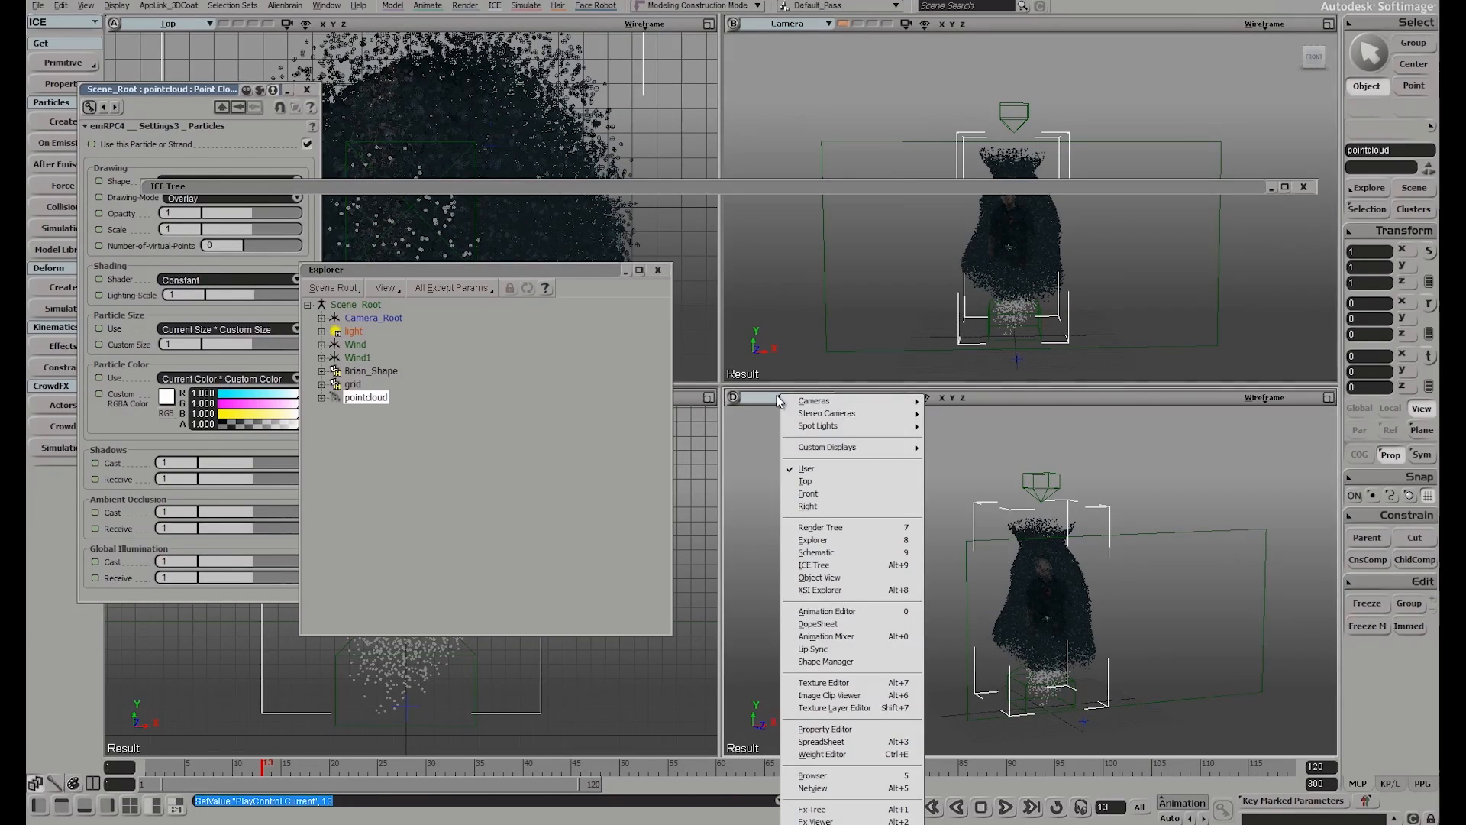
mouse_move(876, 454)
click(973, 454)
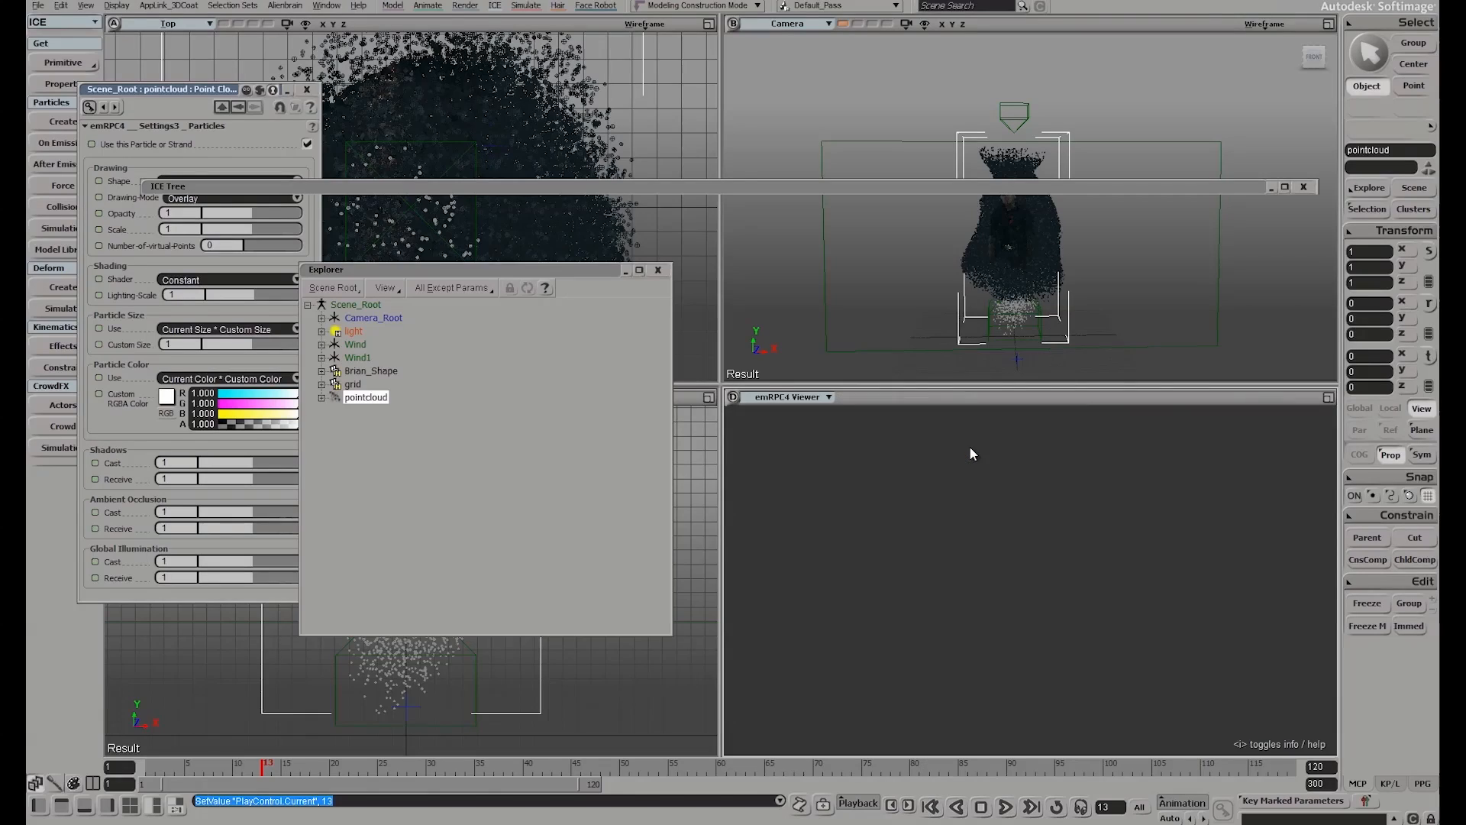
key(period)
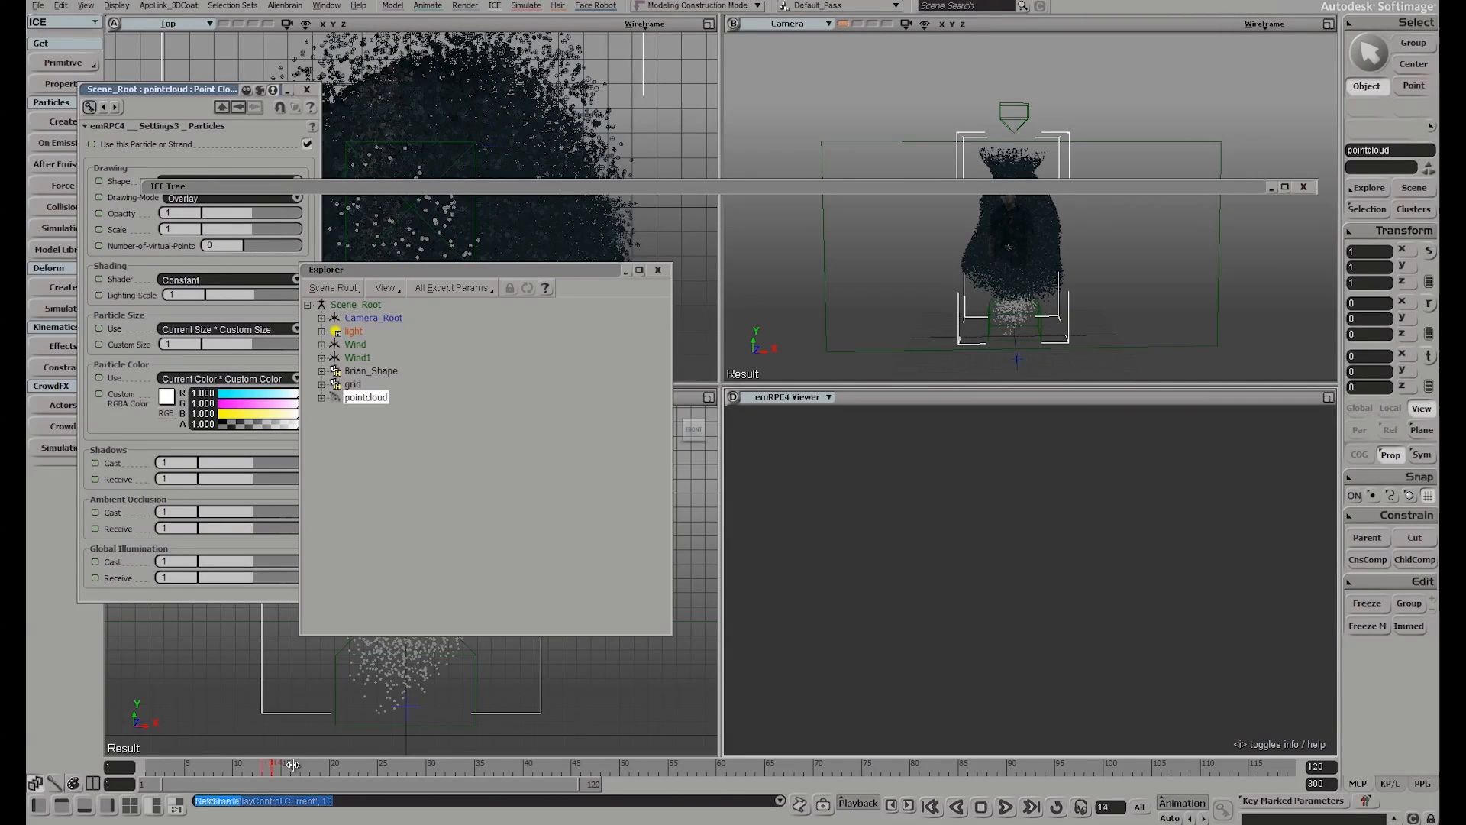
Open the emRPC4 Main node's properties from the ICE tree and enable the renderer
double_click(527, 189)
middle_drag(1044, 331, 818, 570)
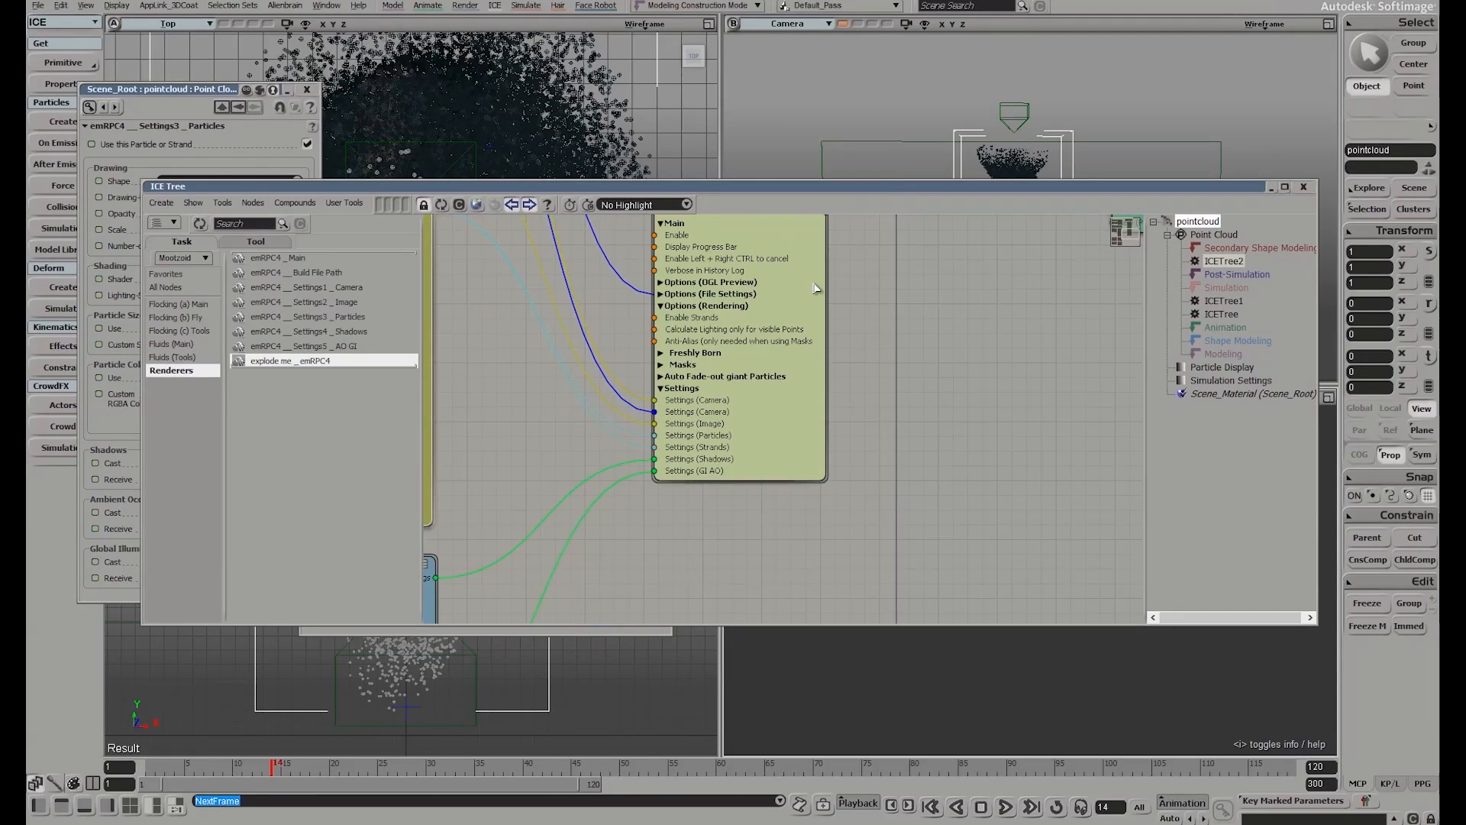
double_click(816, 288)
double_click(1204, 188)
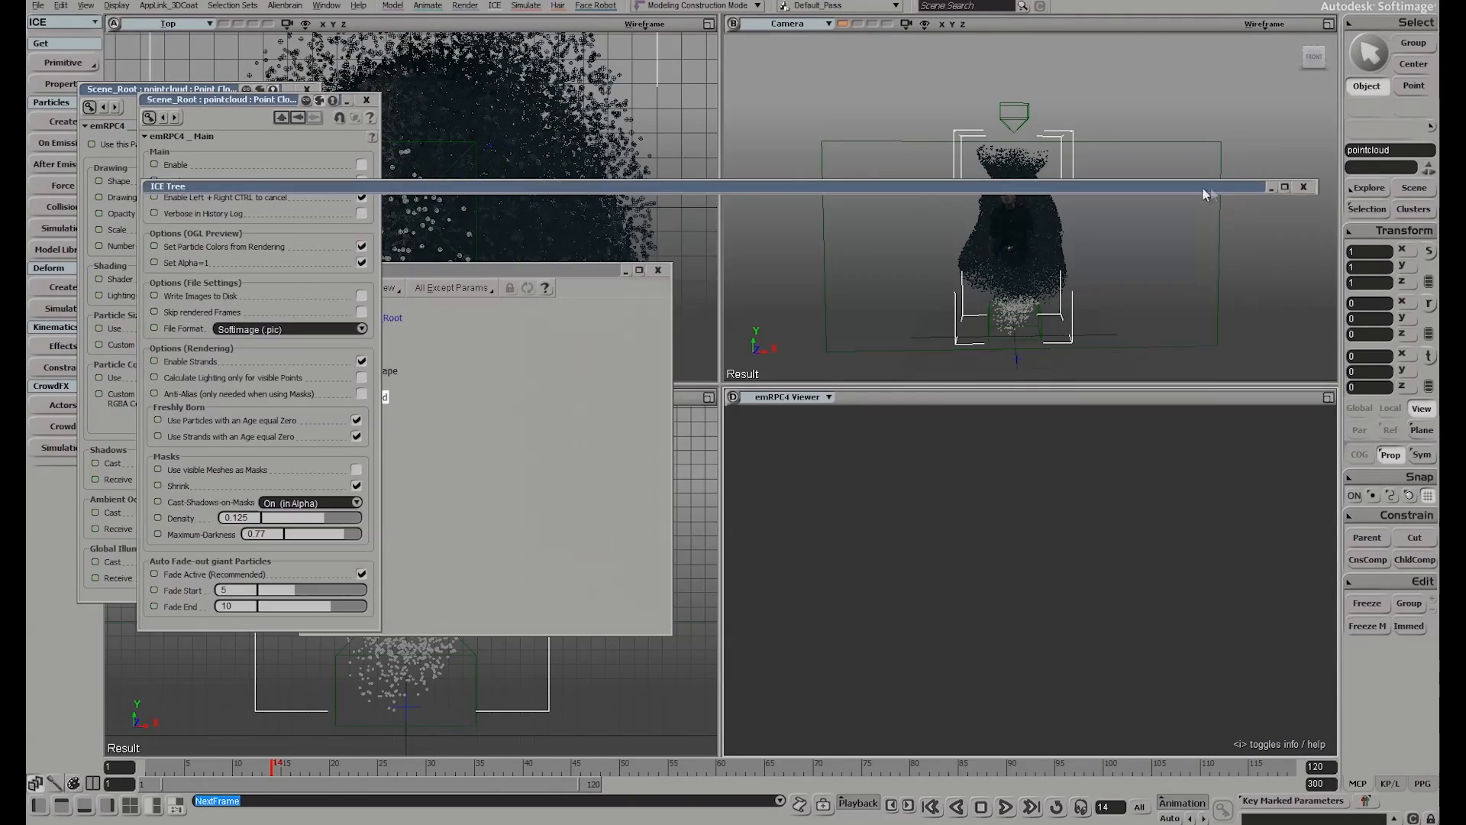
drag(256, 103, 442, 87)
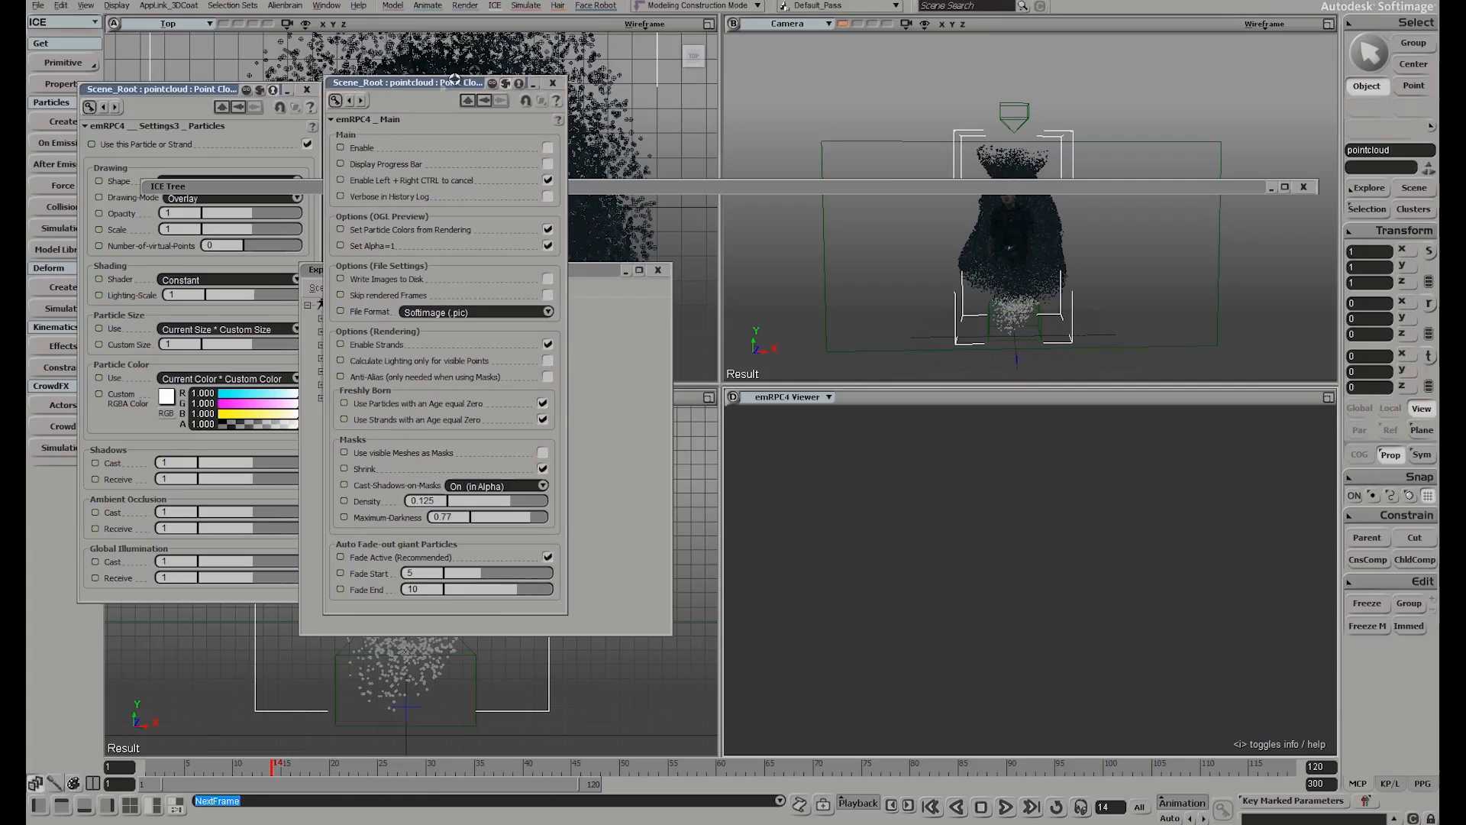
click(548, 148)
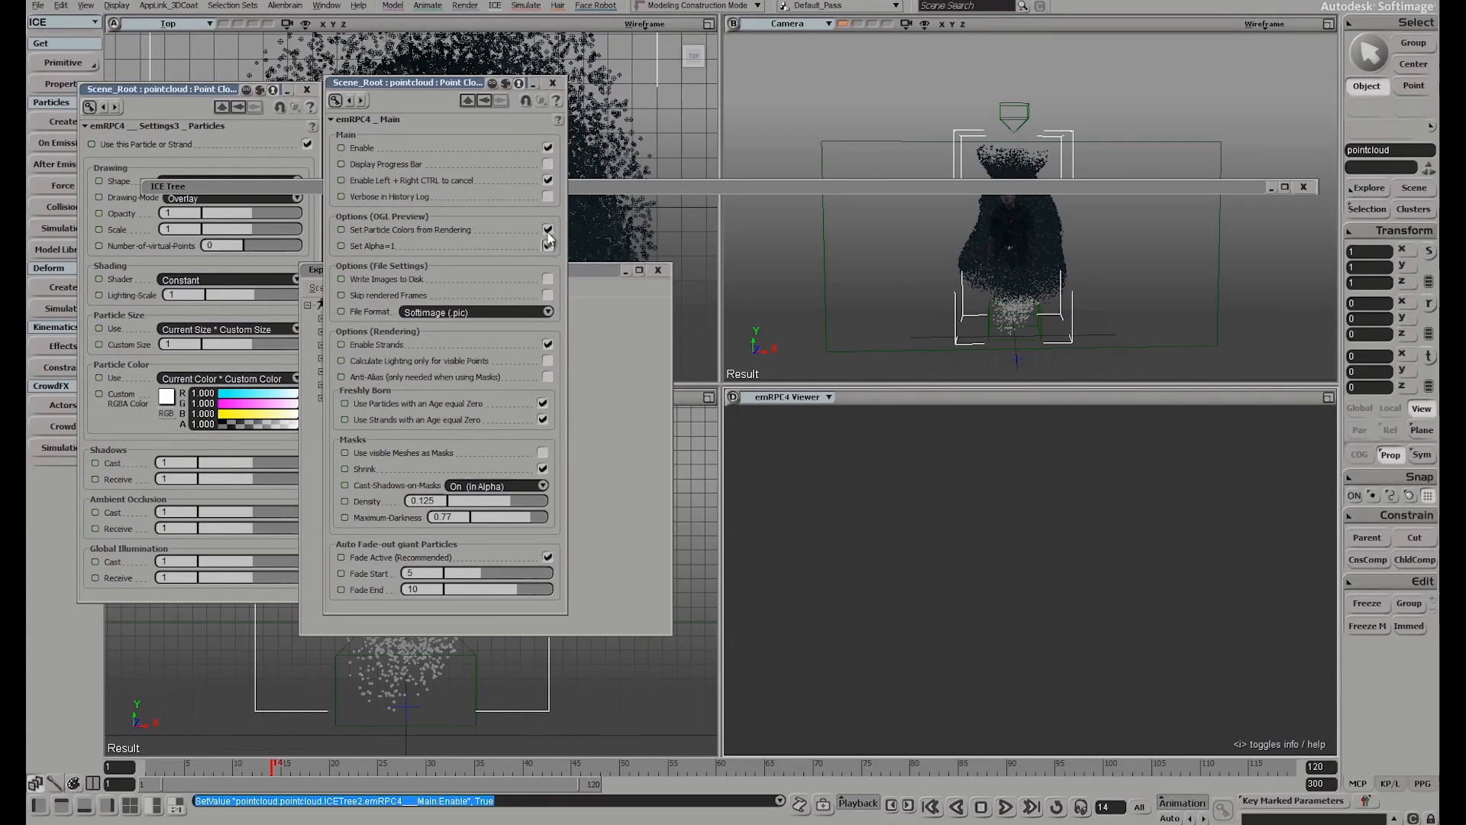
Turn on Display Progress Bar and Write Images to Disk, and turn off Set Particle Colors from Rendering and Set Alpha=1
click(548, 164)
click(548, 229)
click(547, 246)
click(550, 278)
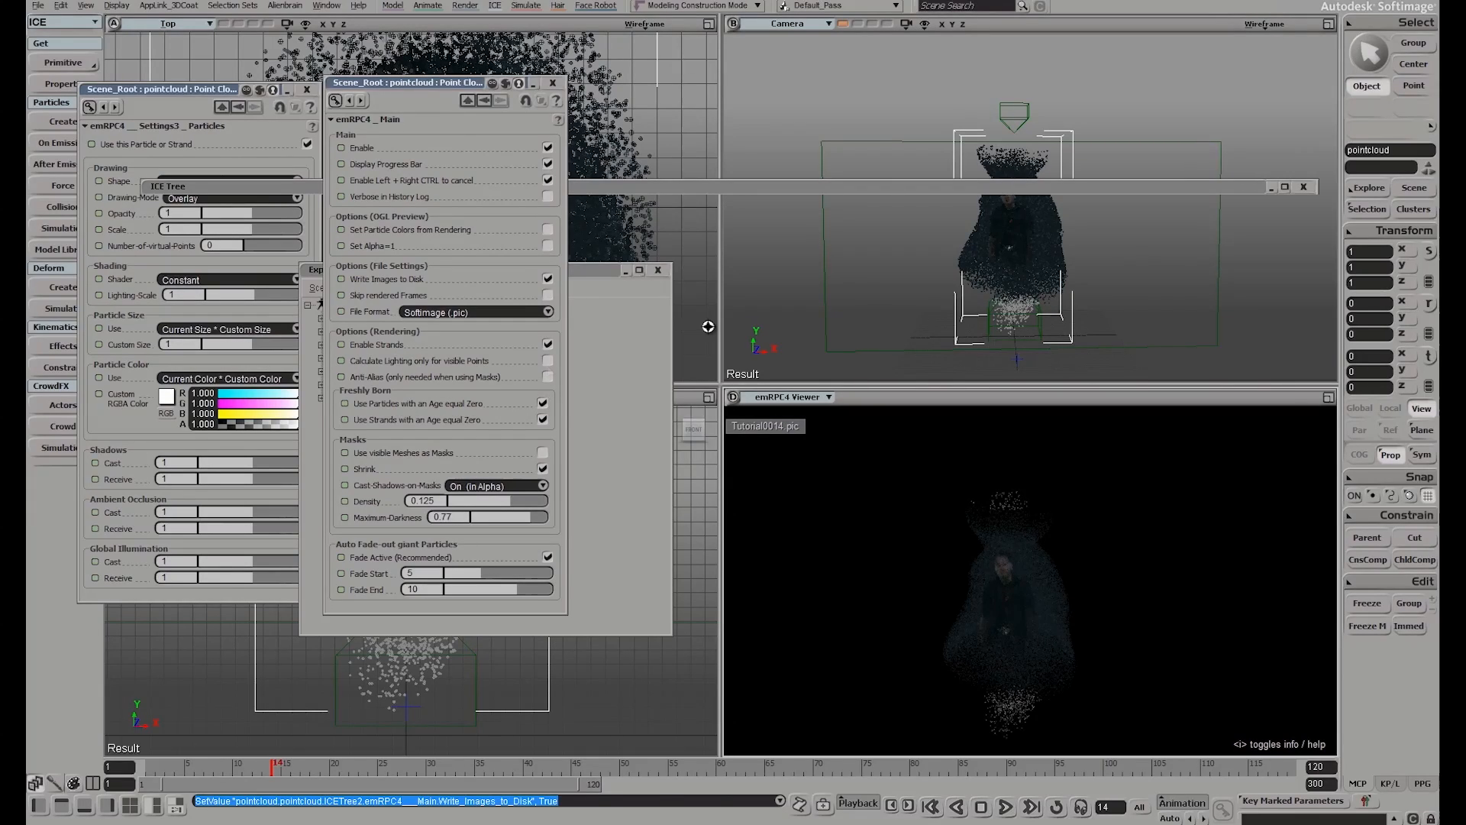
Set Number-of-virtual-Points to 7 in the emRPC4 particle settings and render the simulation at frame 26
key(period)
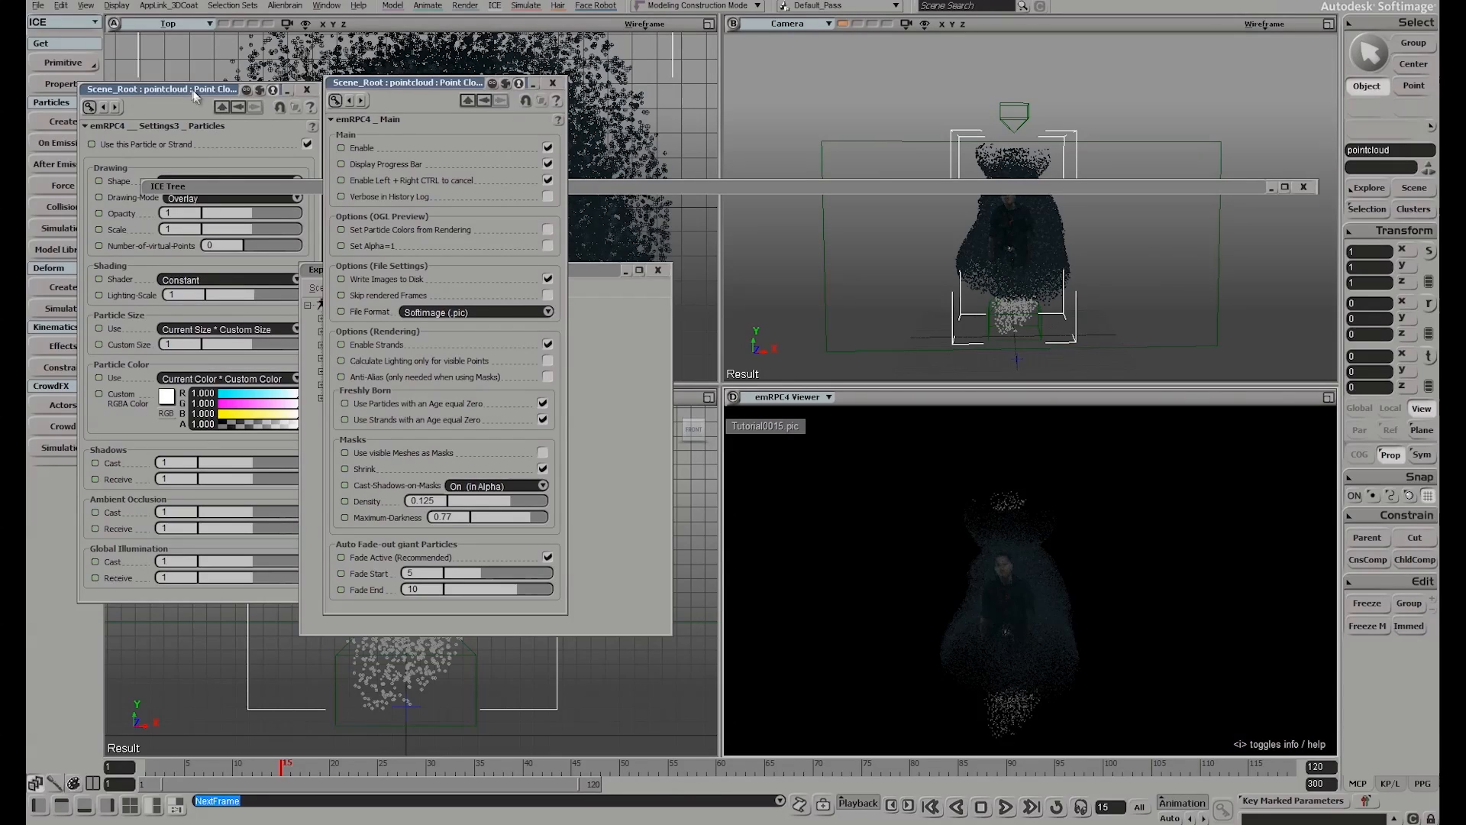
click(269, 245)
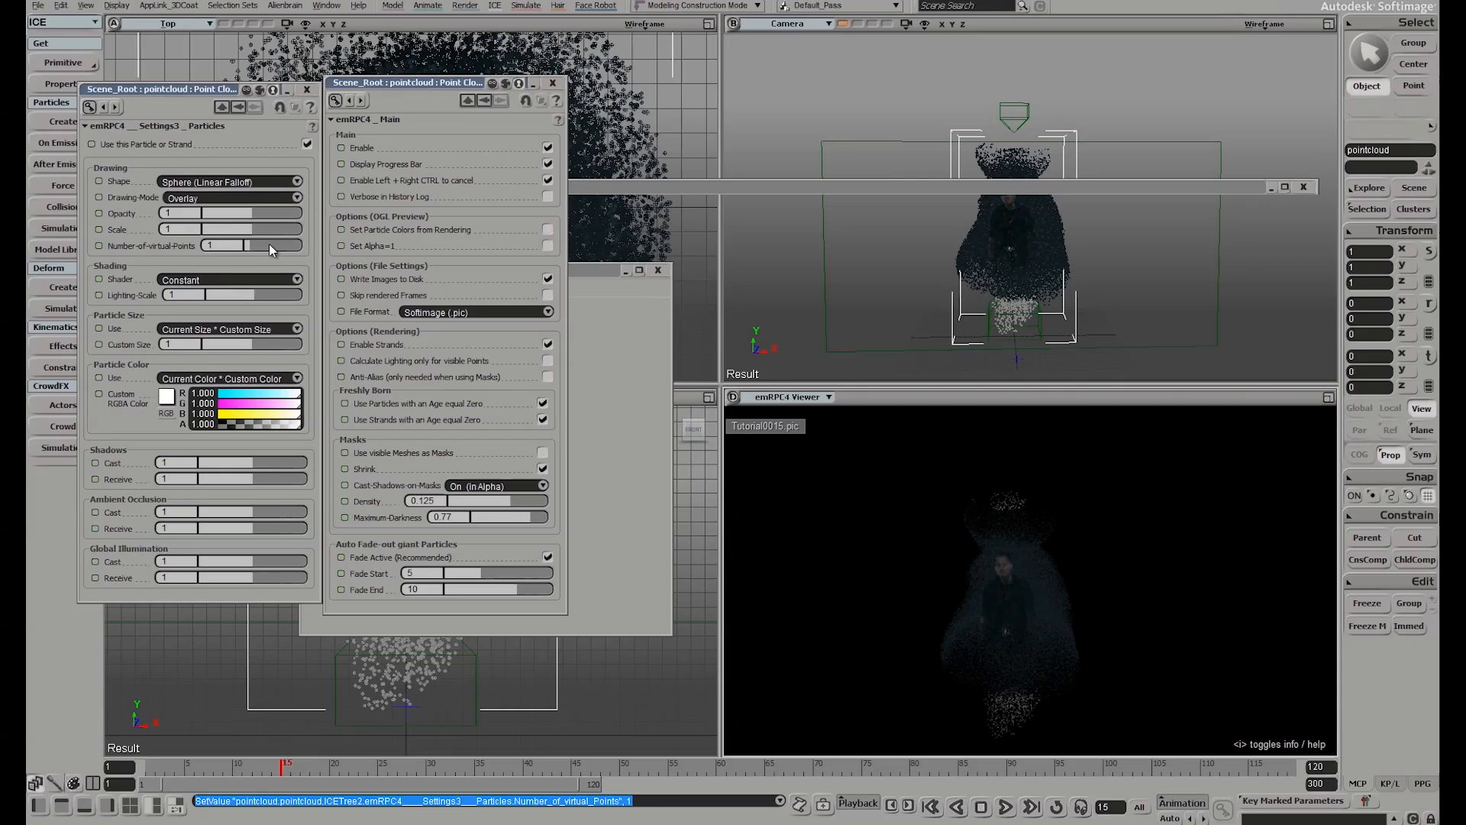
click(272, 244)
click(286, 245)
click(389, 766)
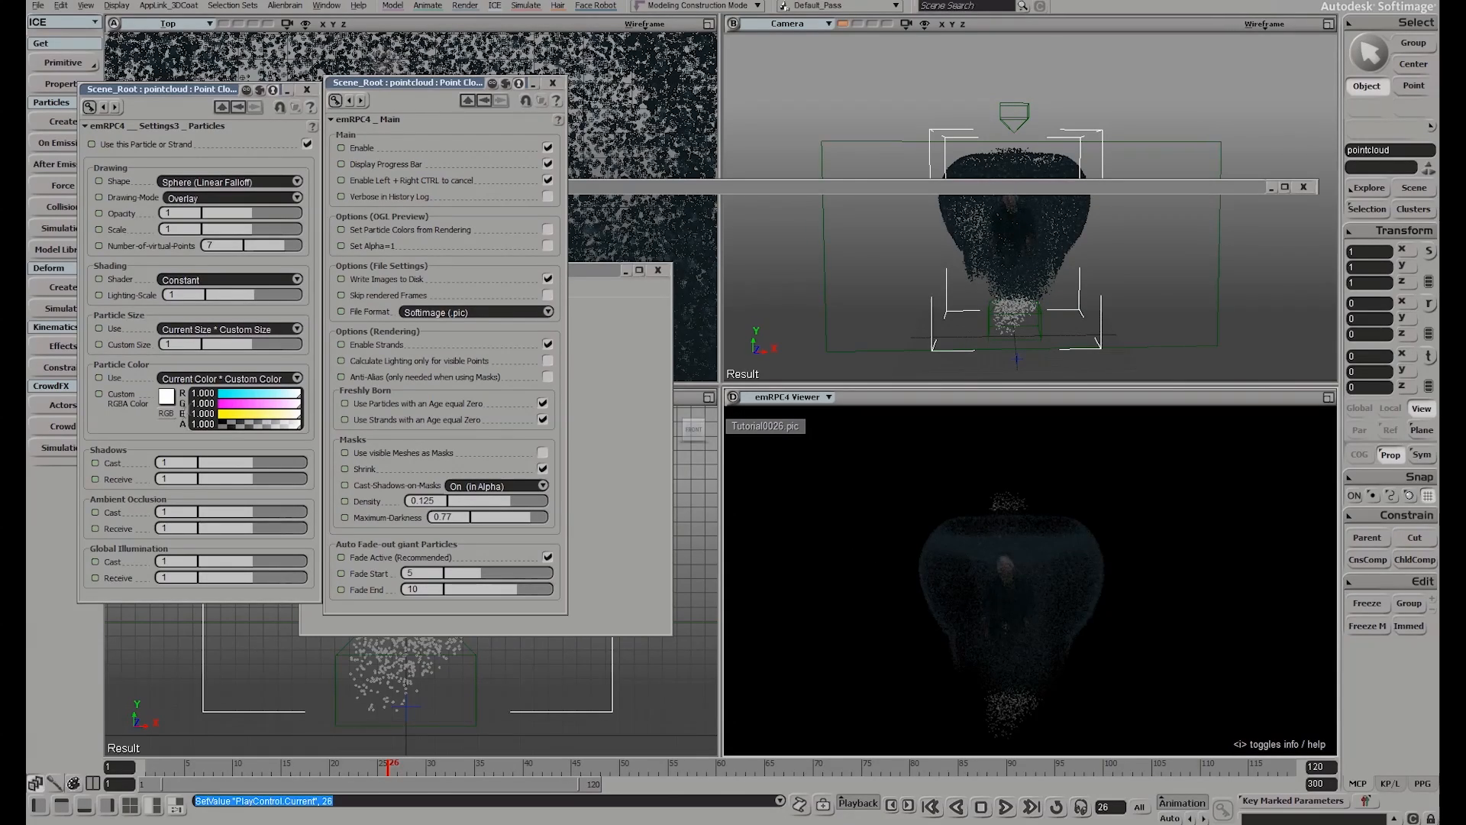
Set the particle Custom Size to 1.378 and change the Drawing Mode to Screen, keeping the linear-falloff sphere shape and Constant shader
drag(252, 348, 258, 348)
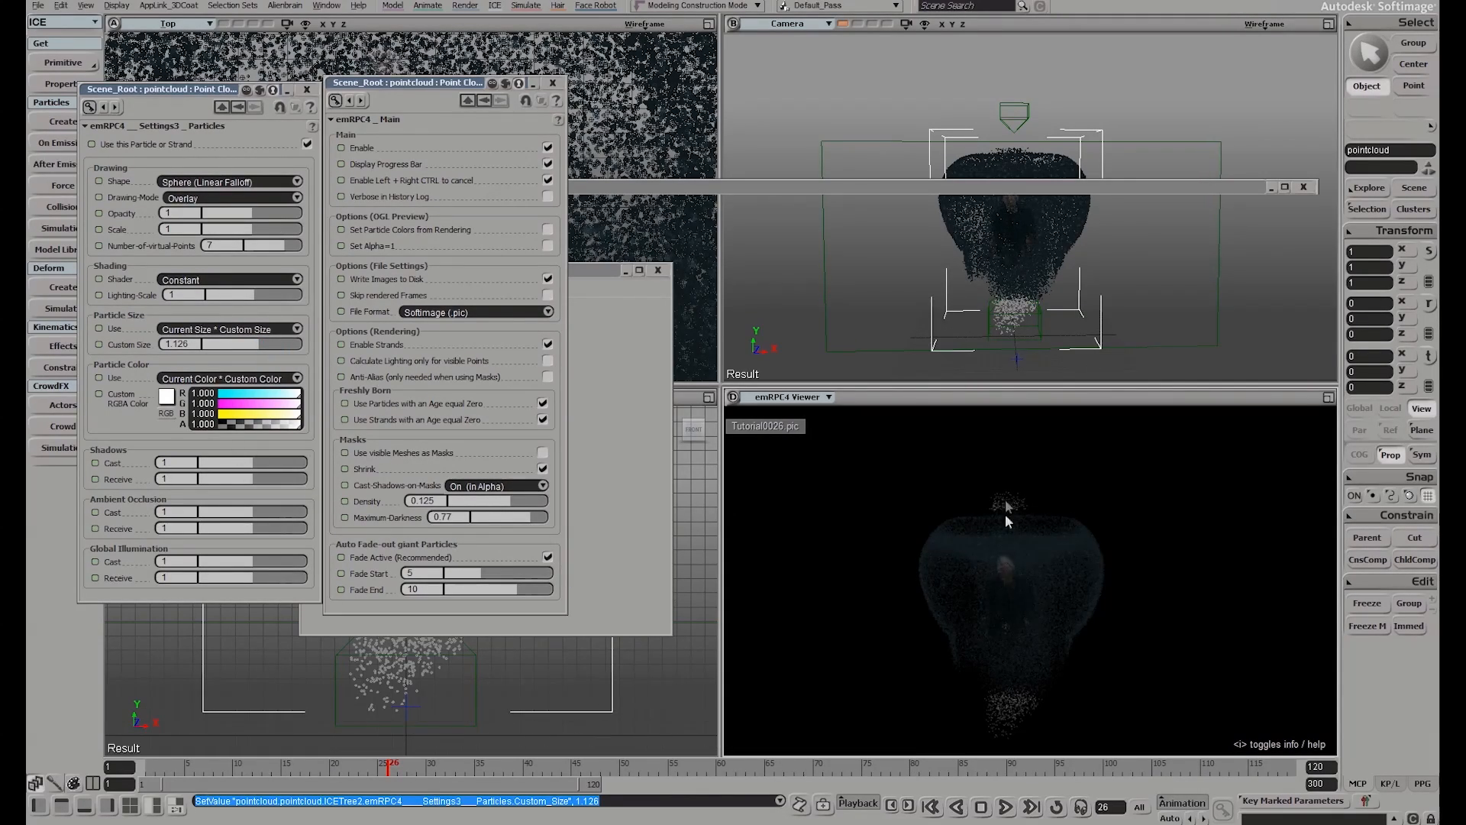
click(271, 345)
click(225, 185)
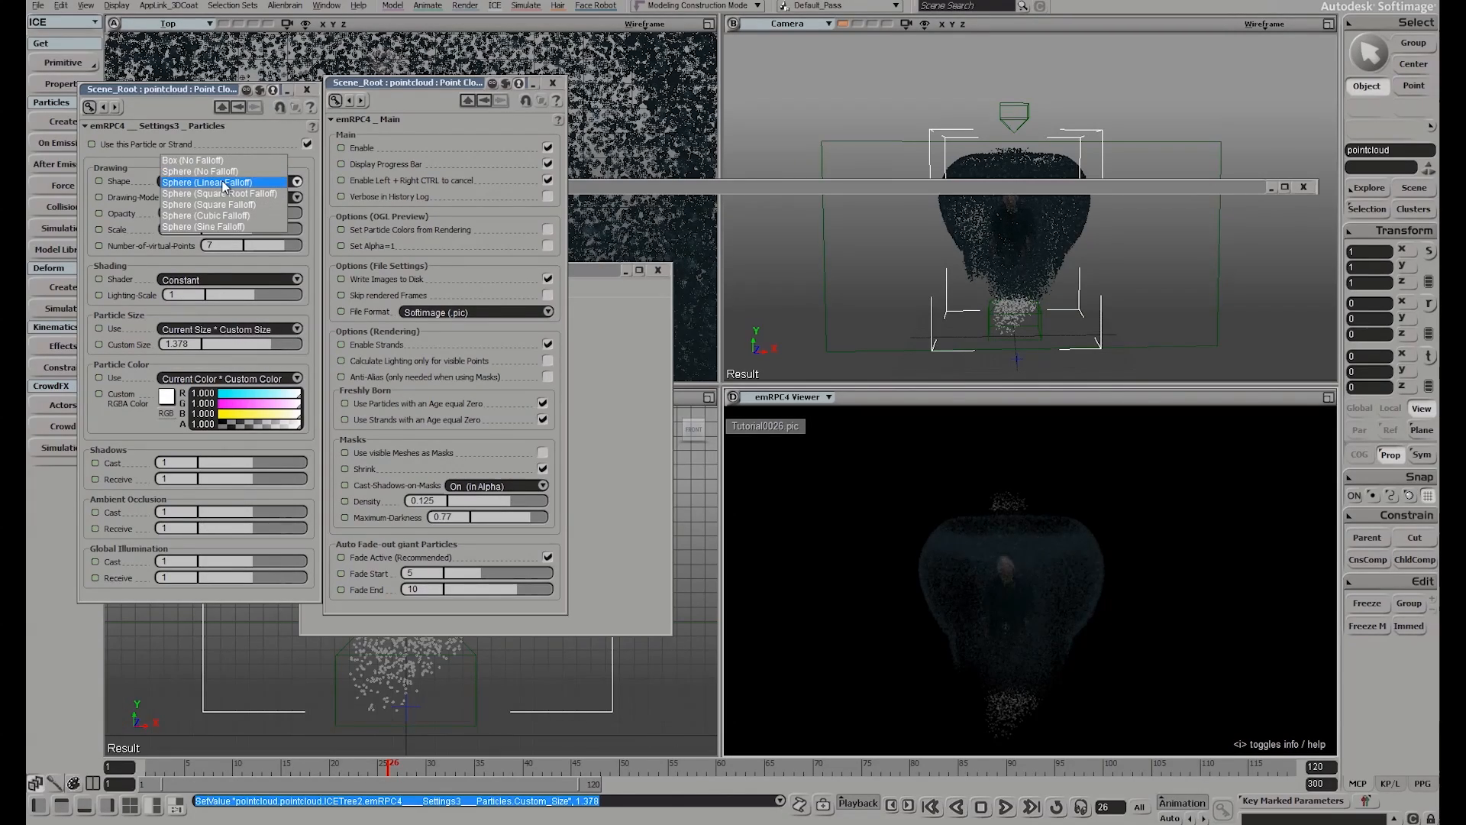
click(227, 184)
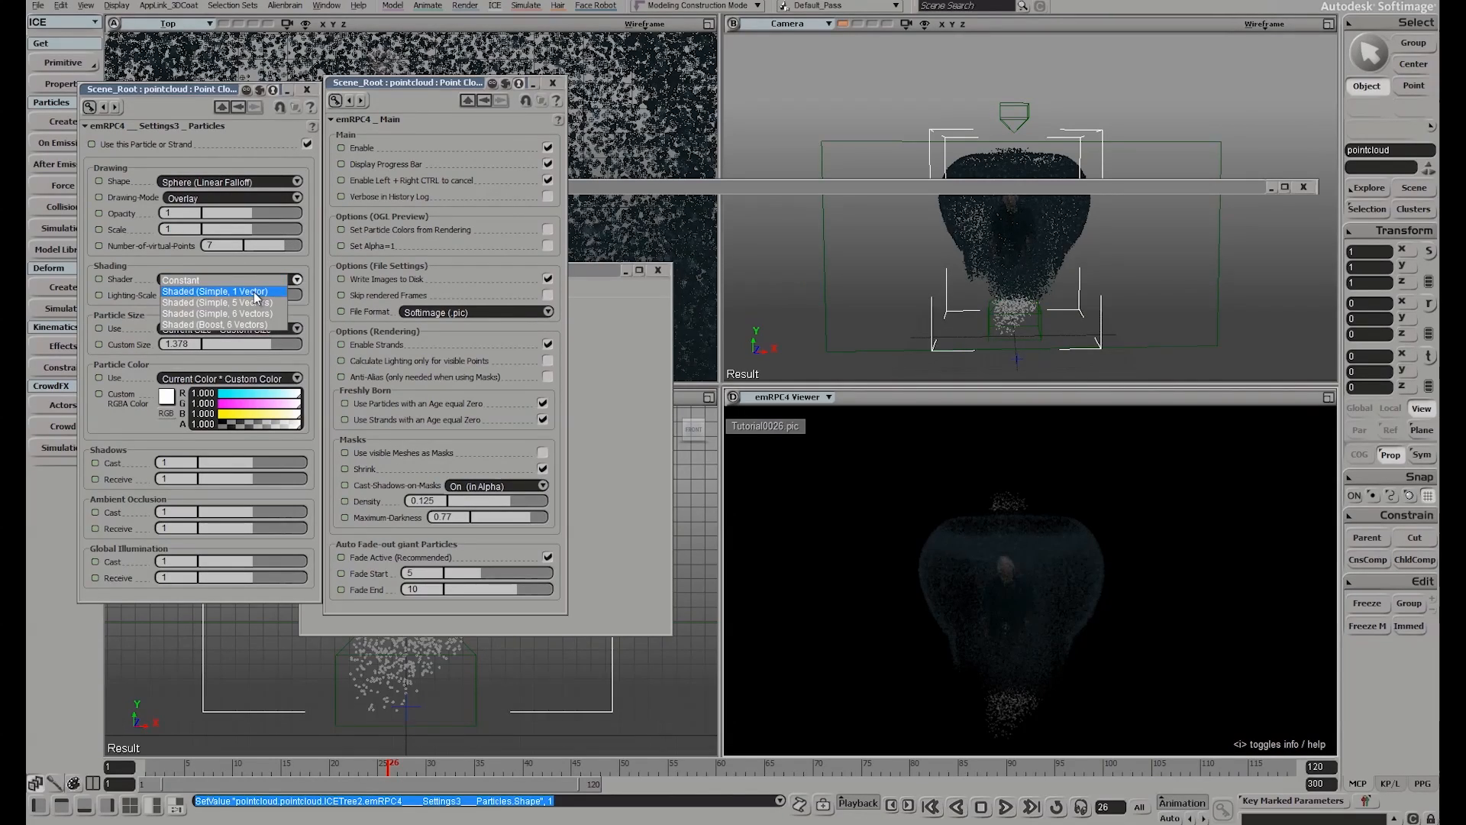
click(187, 279)
click(218, 198)
click(213, 221)
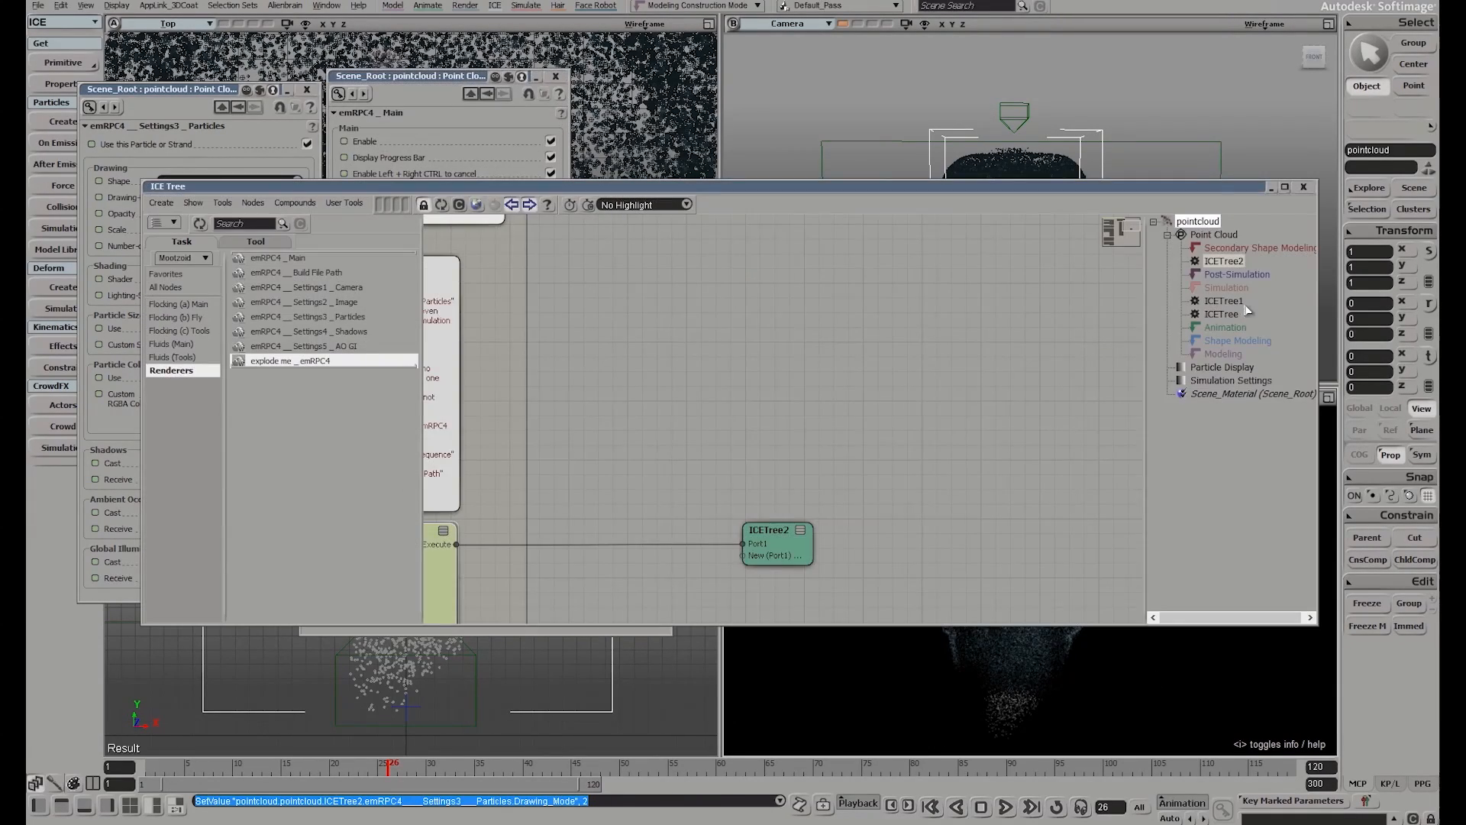
Set the Emit from Geometry node's Rate to 500000 in the pointcloud's first ICETree
click(1234, 314)
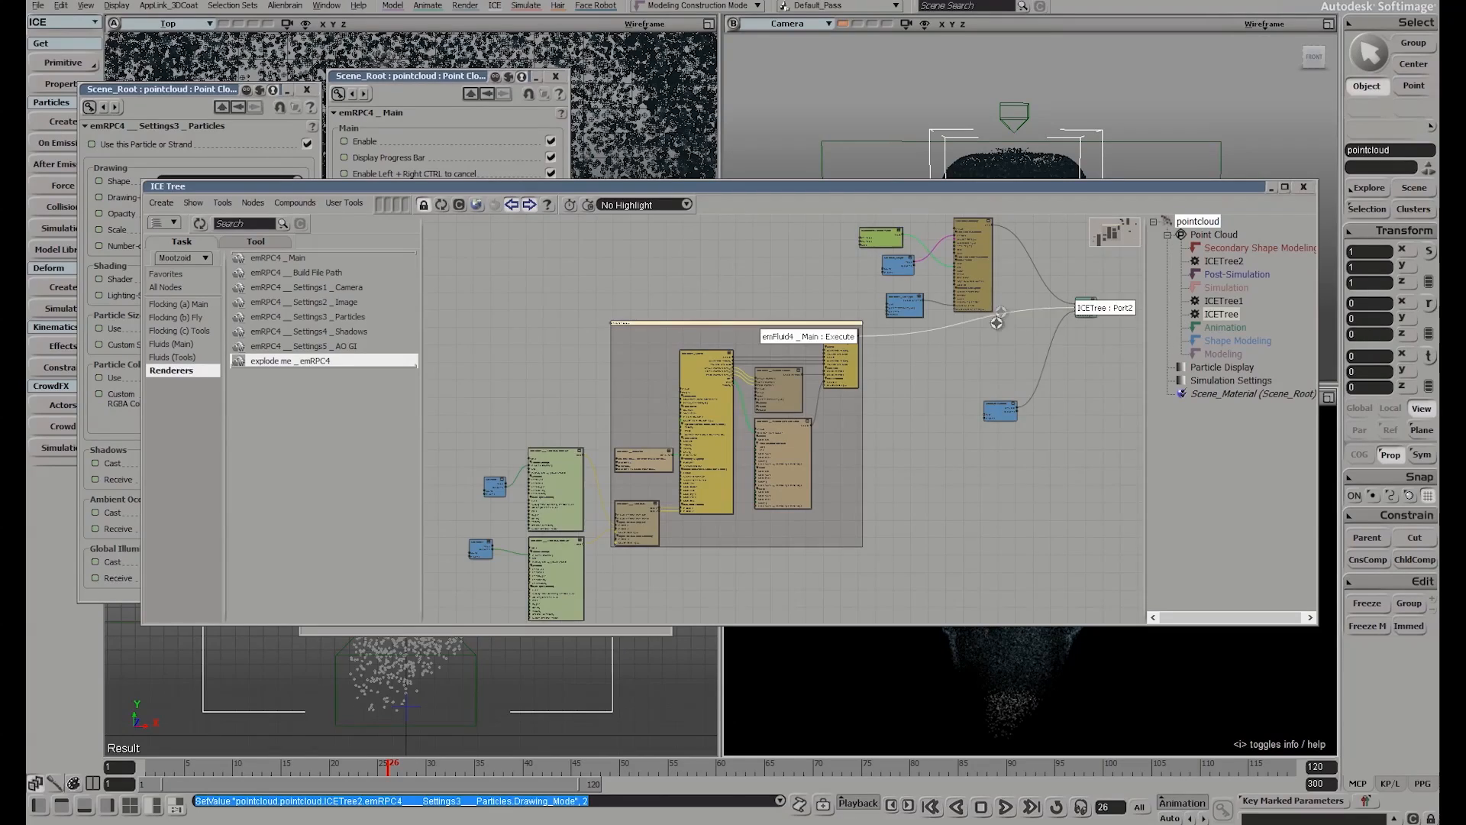
drag(1006, 287, 930, 410)
scroll(929, 410, up, 3)
drag(1000, 379, 756, 456)
double_click(857, 338)
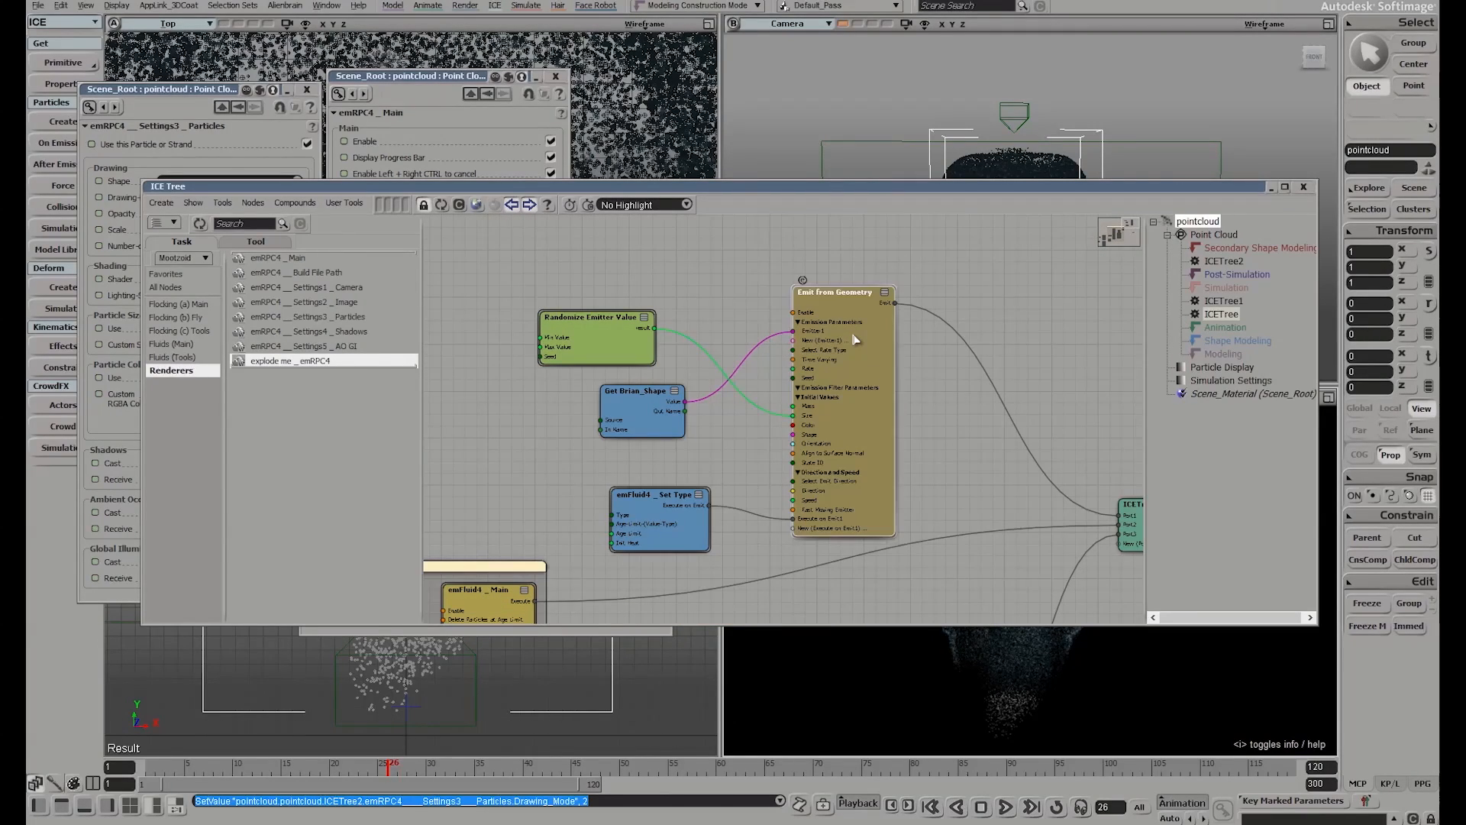
double_click(231, 241)
text(500000)
key(Return)
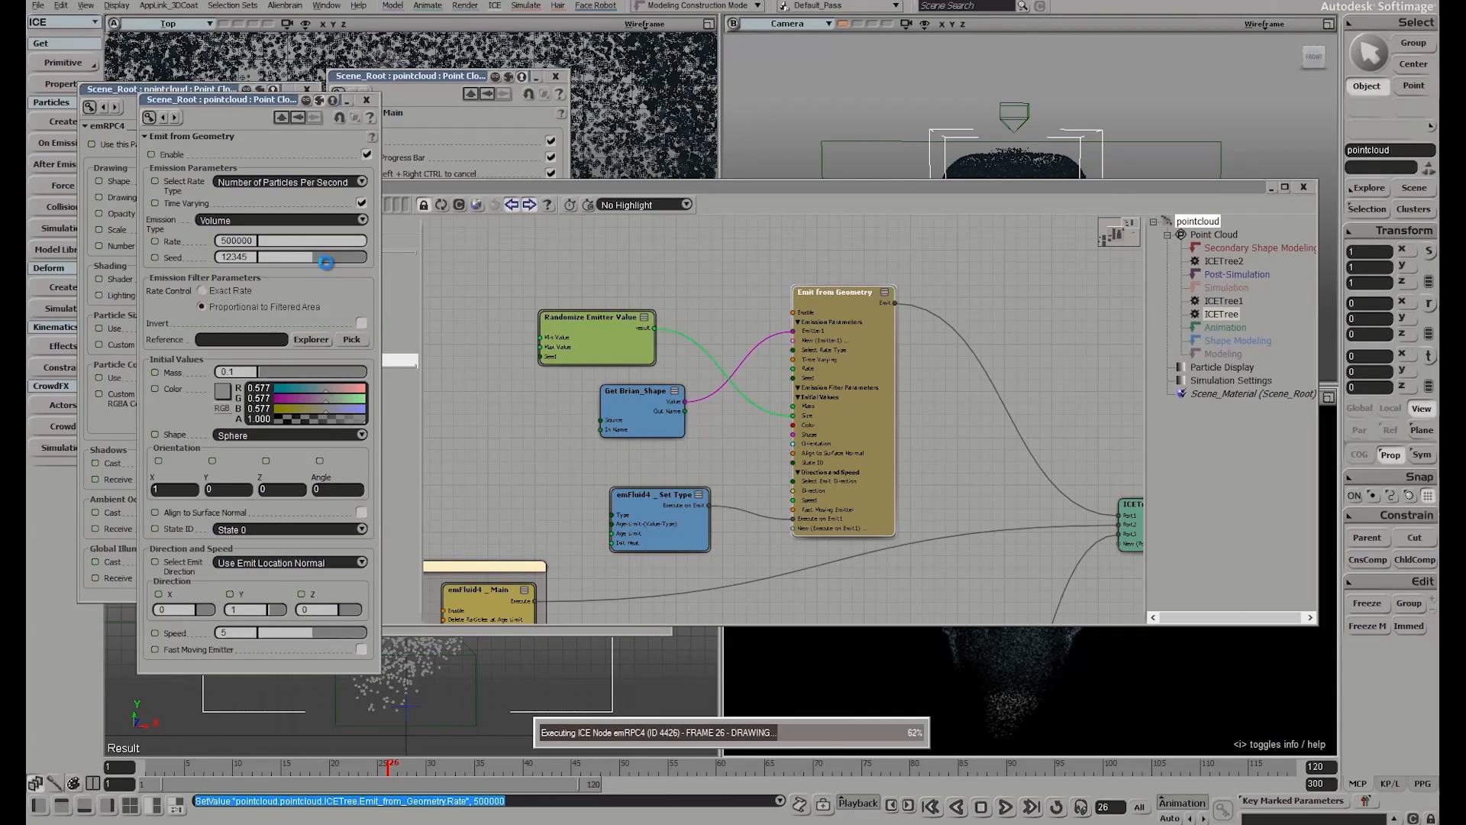
Collapse the ICE tree window, then recalculate the simulation and render it at frame 25
click(933, 188)
double_click(934, 188)
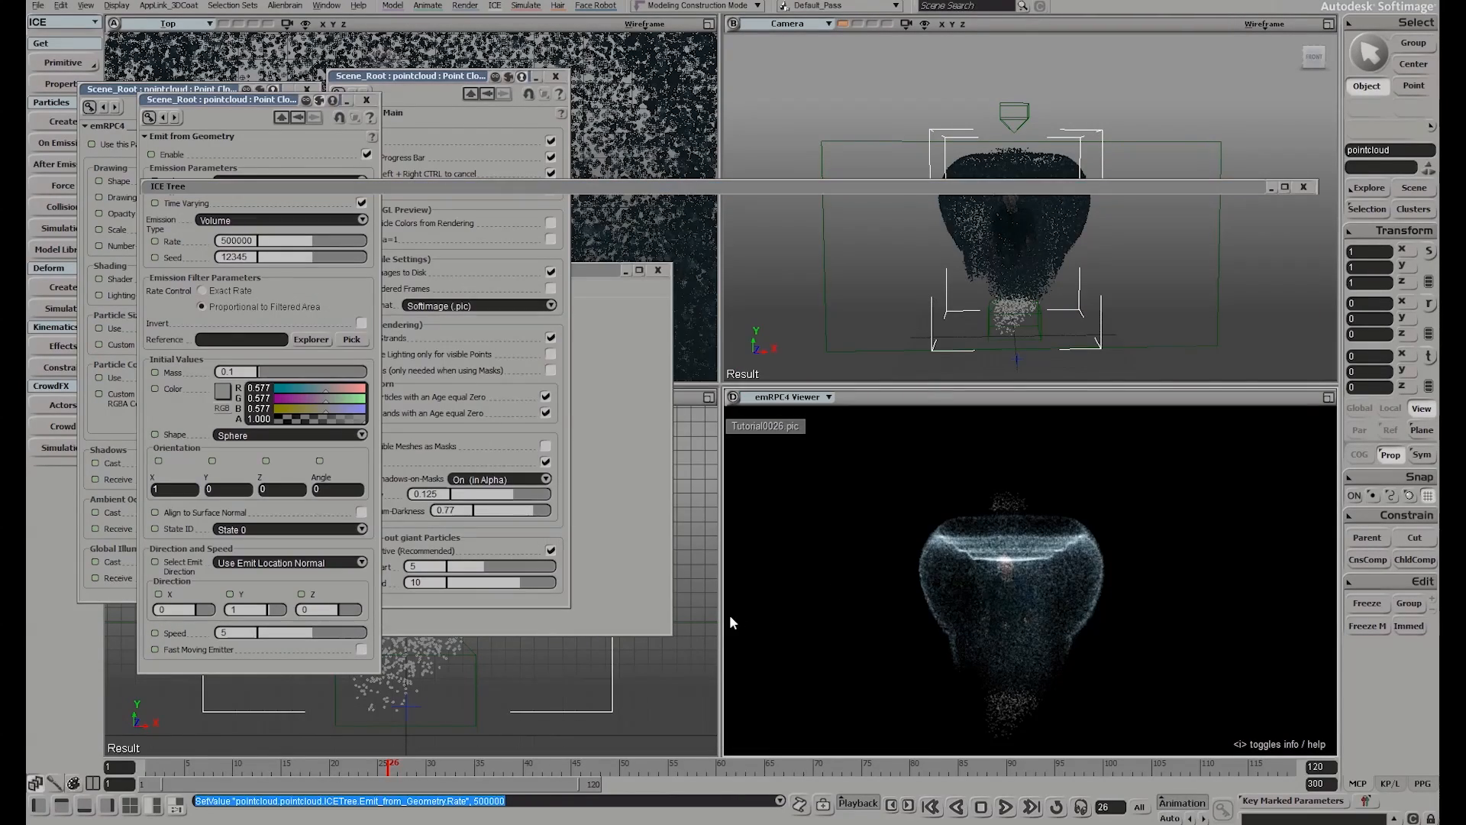
click(931, 807)
click(374, 773)
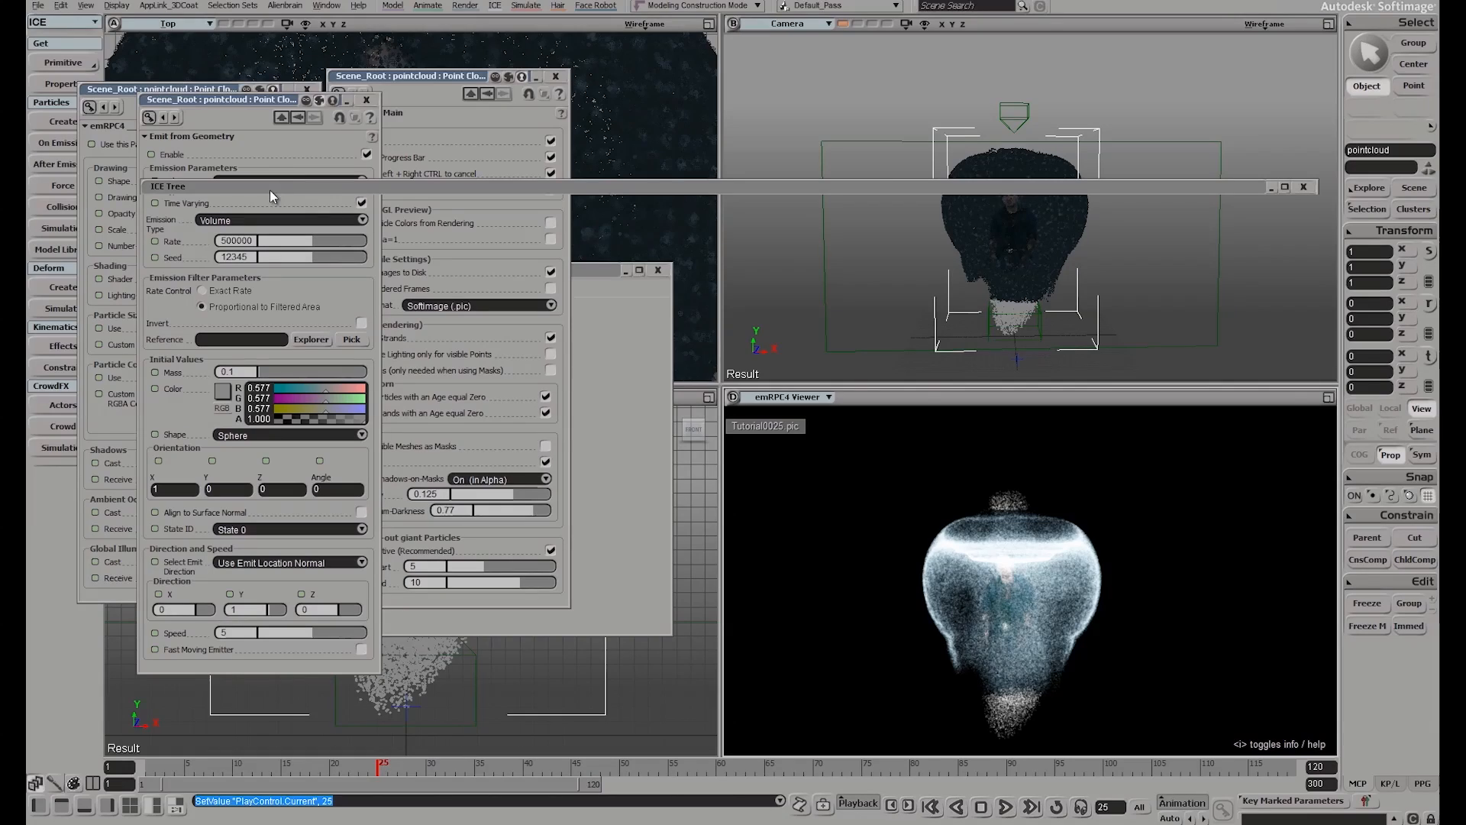
Set the Emit from Geometry node's Rate to 100000
click(128, 91)
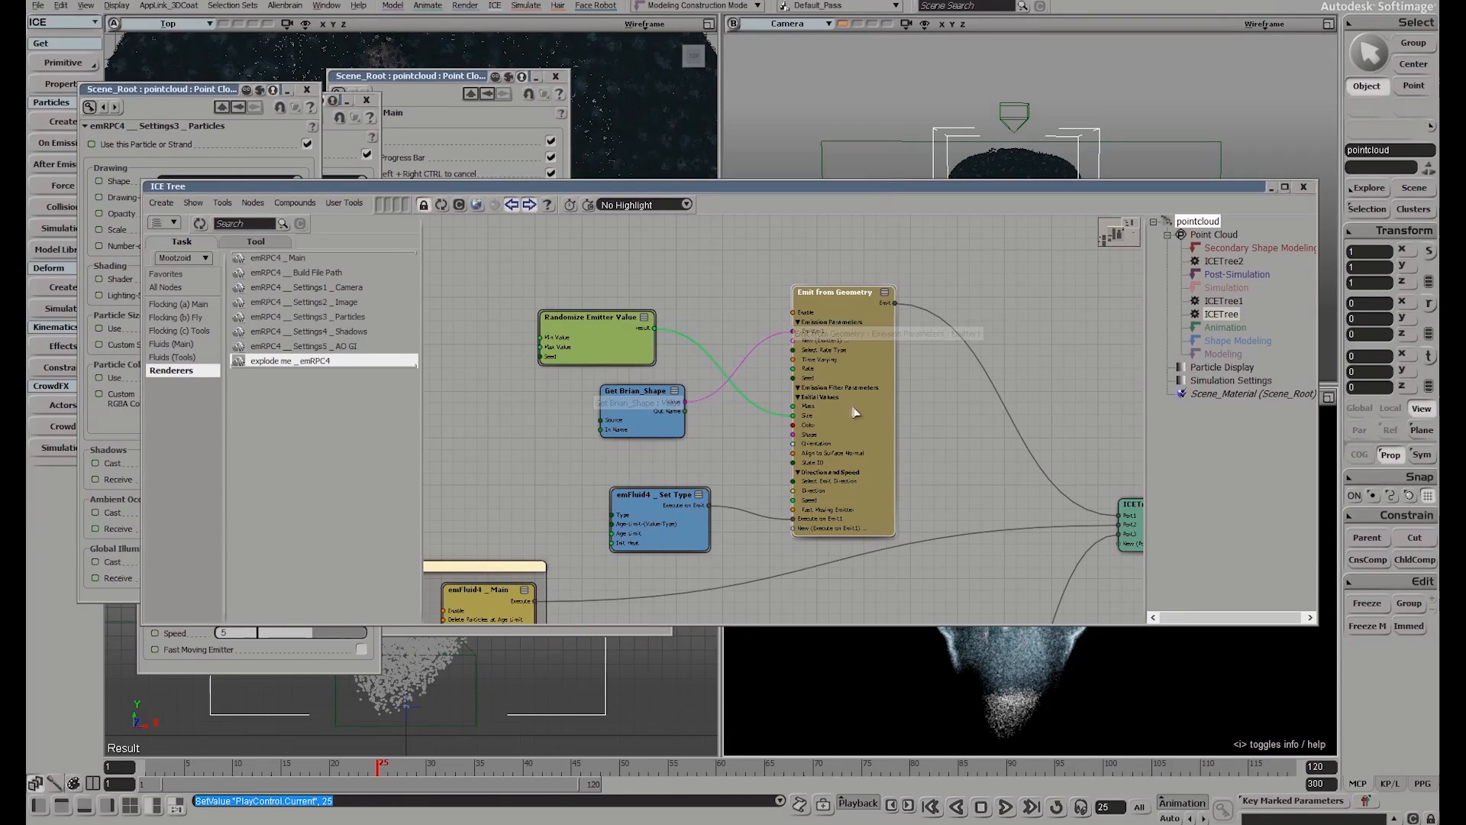
double_click(853, 405)
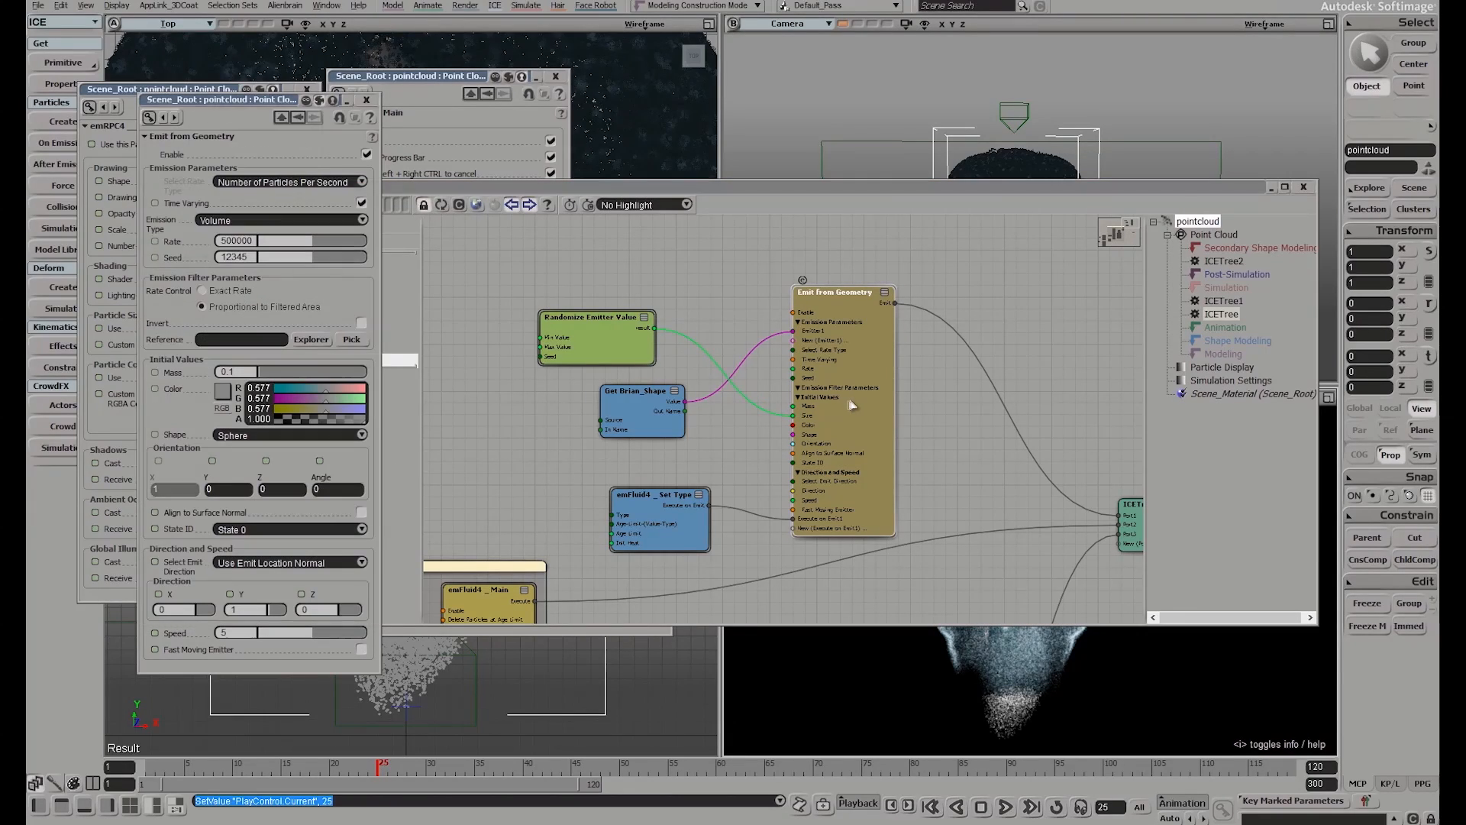
key(BackSpace)
text(1)
key(Return)
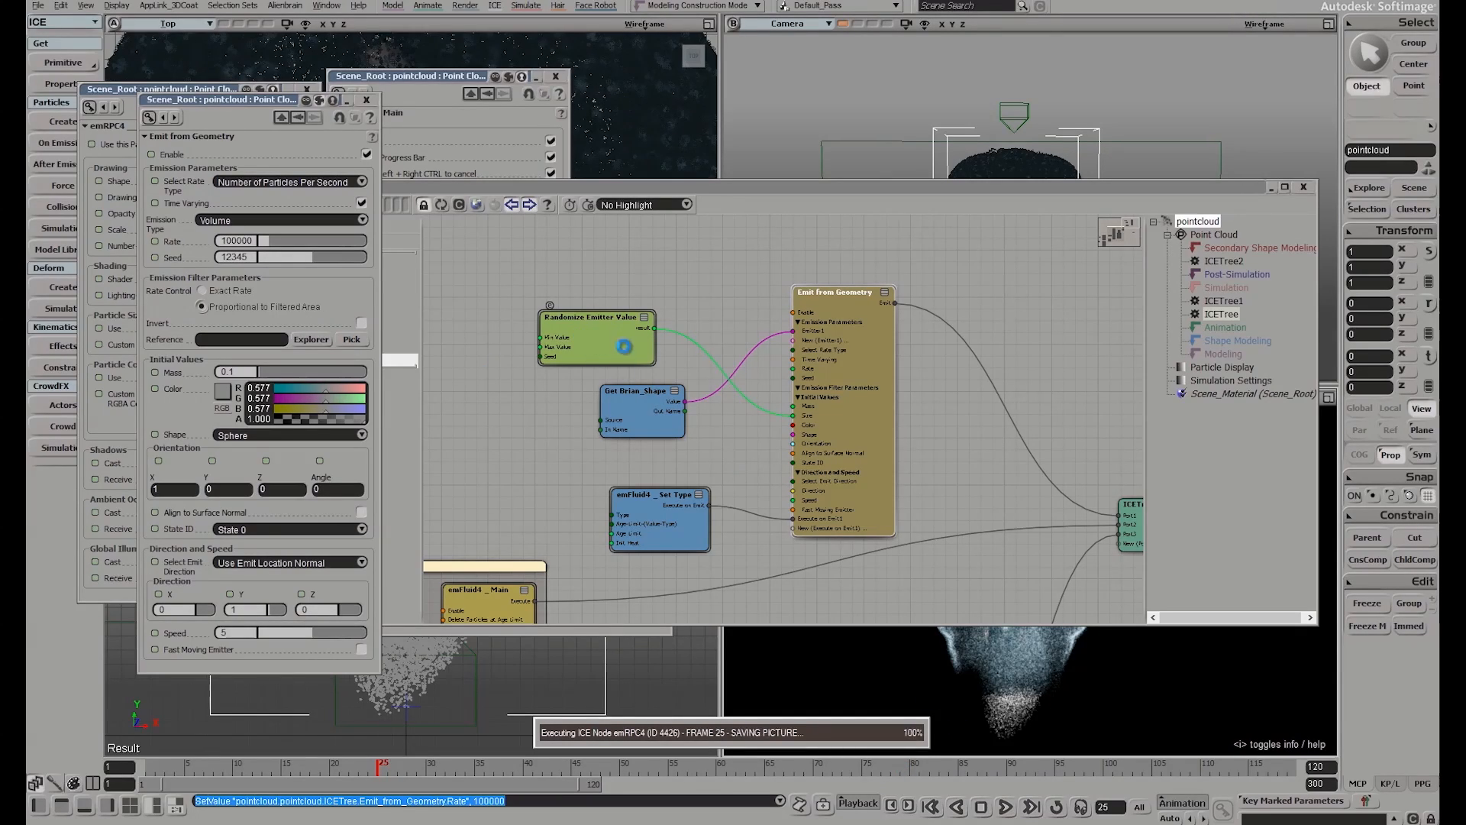
Set the Randomize Emitter Value node's minimum to 0.1 and maximum to 0.5, and render frame 22
double_click(597, 348)
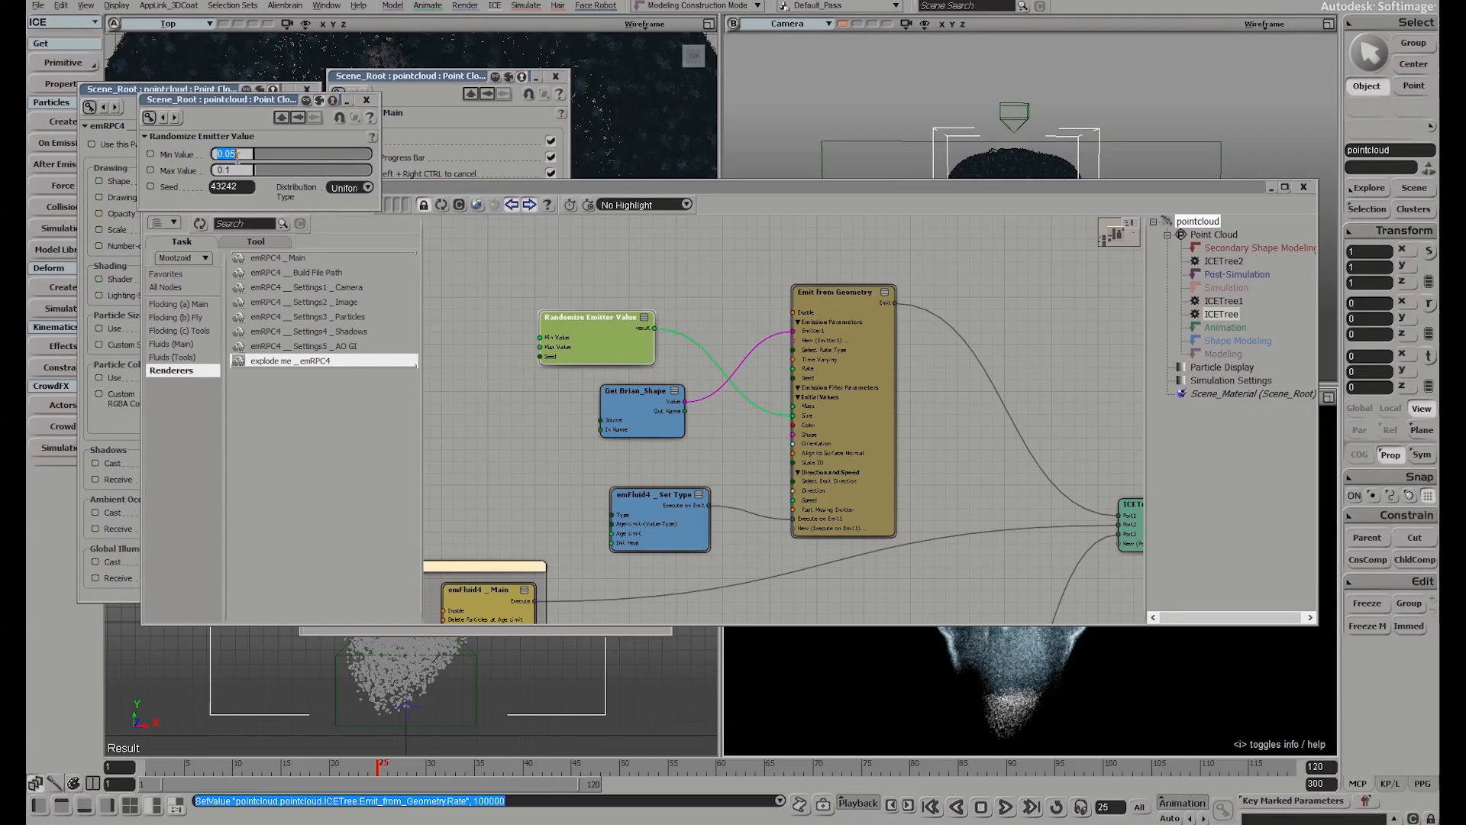
text(0.1)
key(Tab)
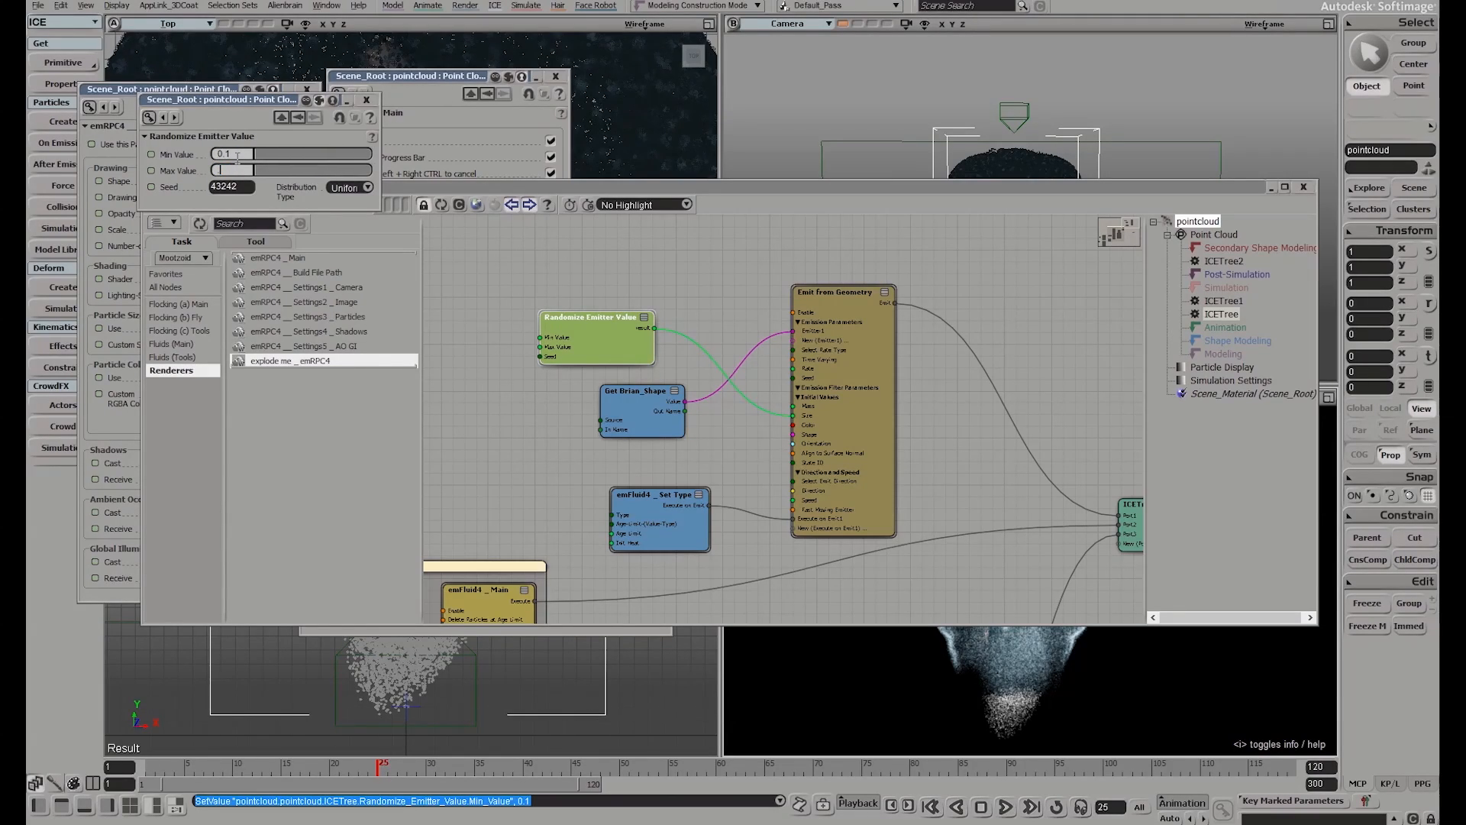
double_click(937, 190)
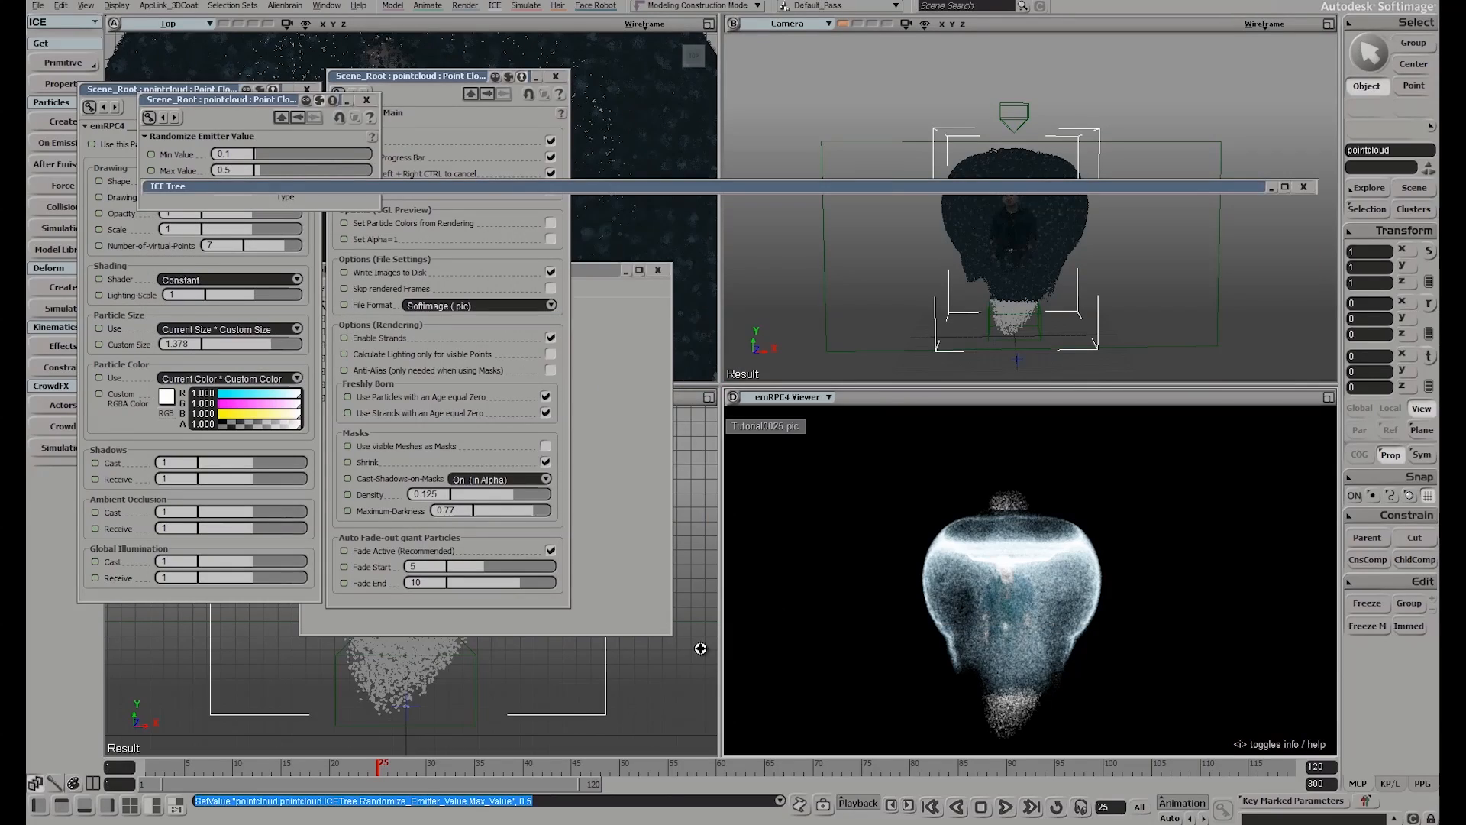
click(350, 766)
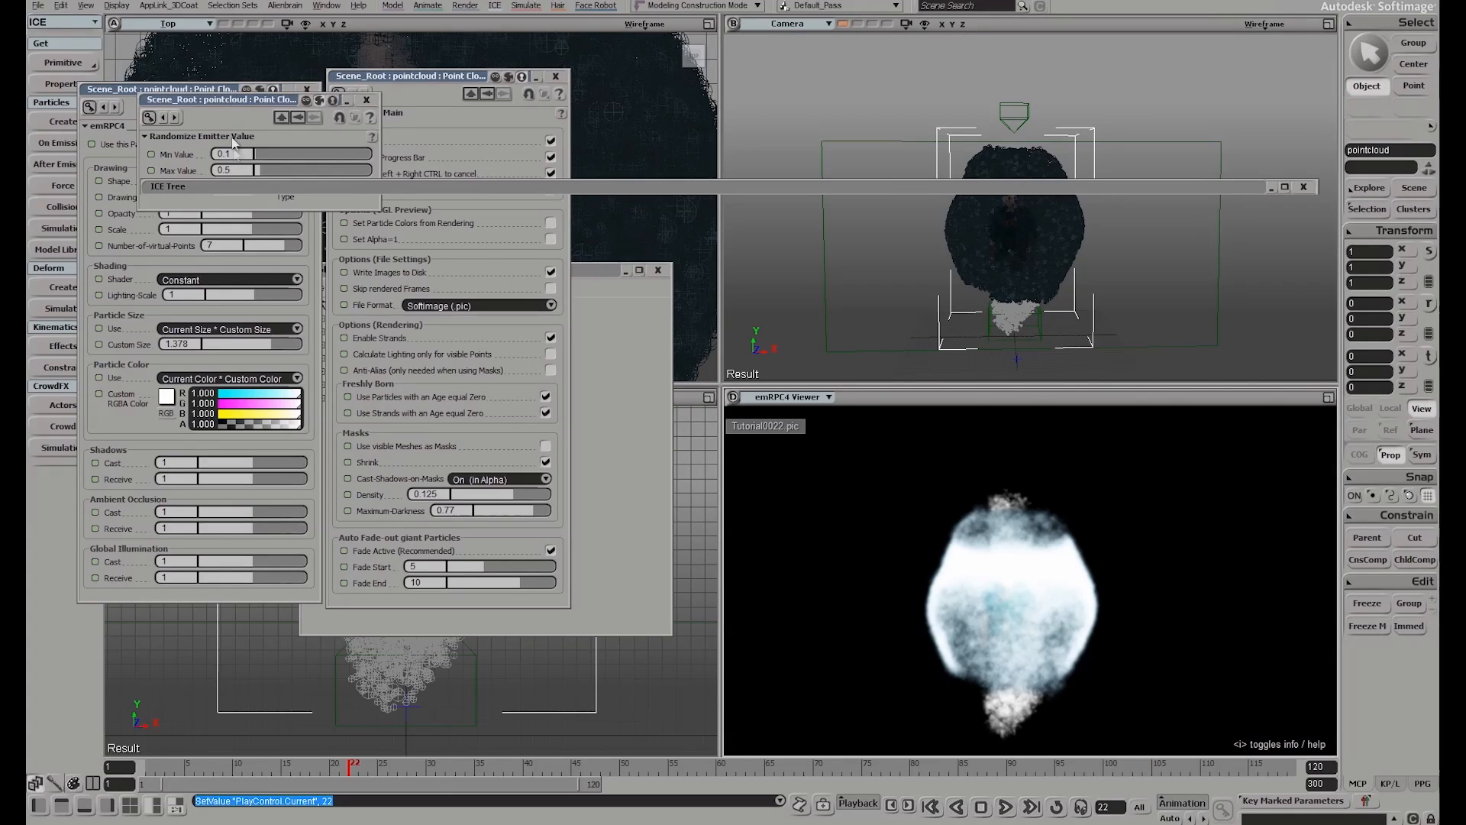
Enable AO in the emRPC4 Settings5 AO GI node of ICETree2
drag(239, 105, 563, 61)
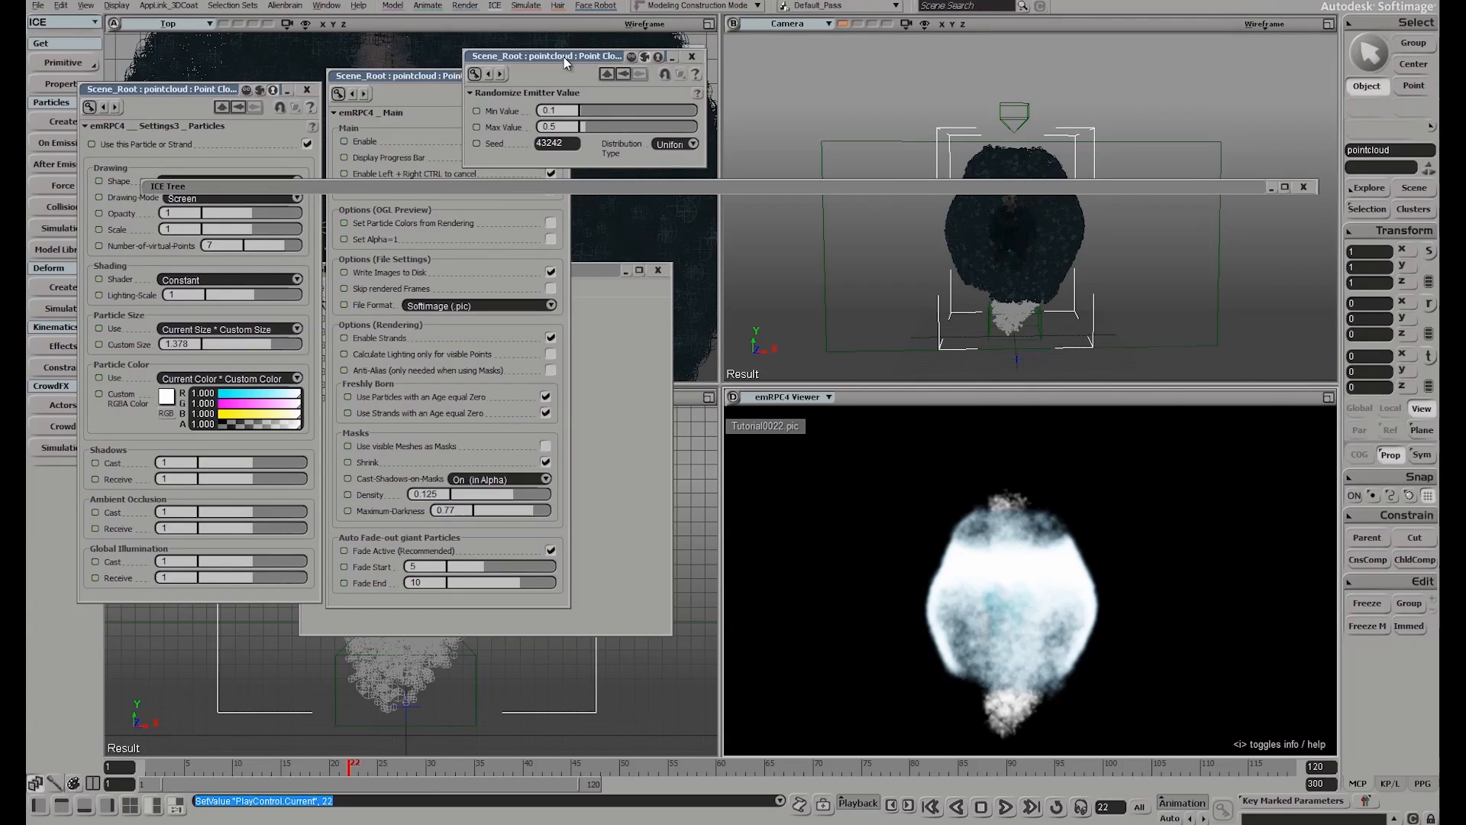
click(821, 189)
middle_drag(522, 519, 779, 313)
middle_drag(495, 494, 803, 254)
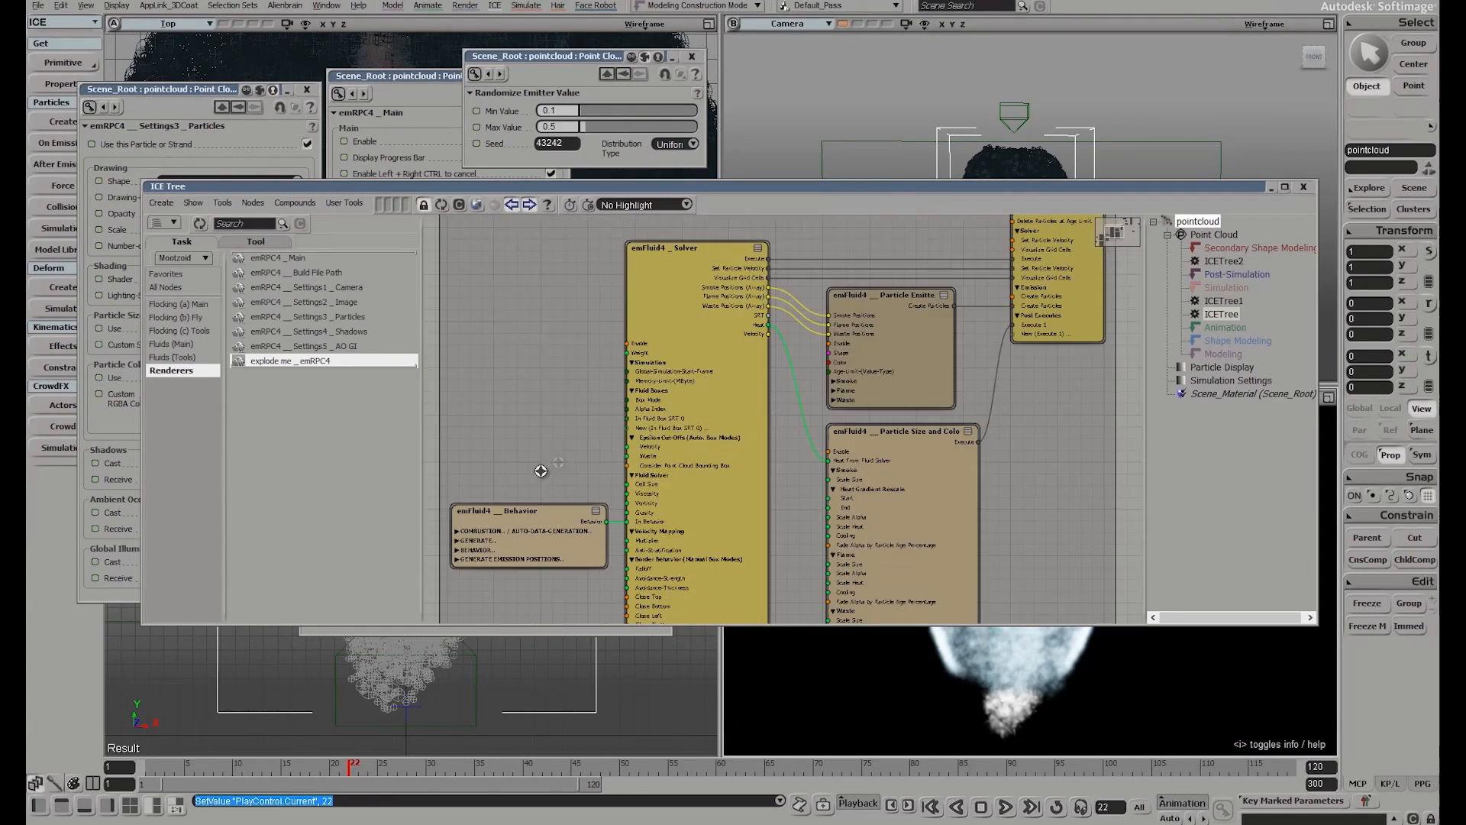
middle_drag(548, 441, 675, 275)
middle_drag(598, 436, 770, 285)
middle_drag(878, 390, 754, 529)
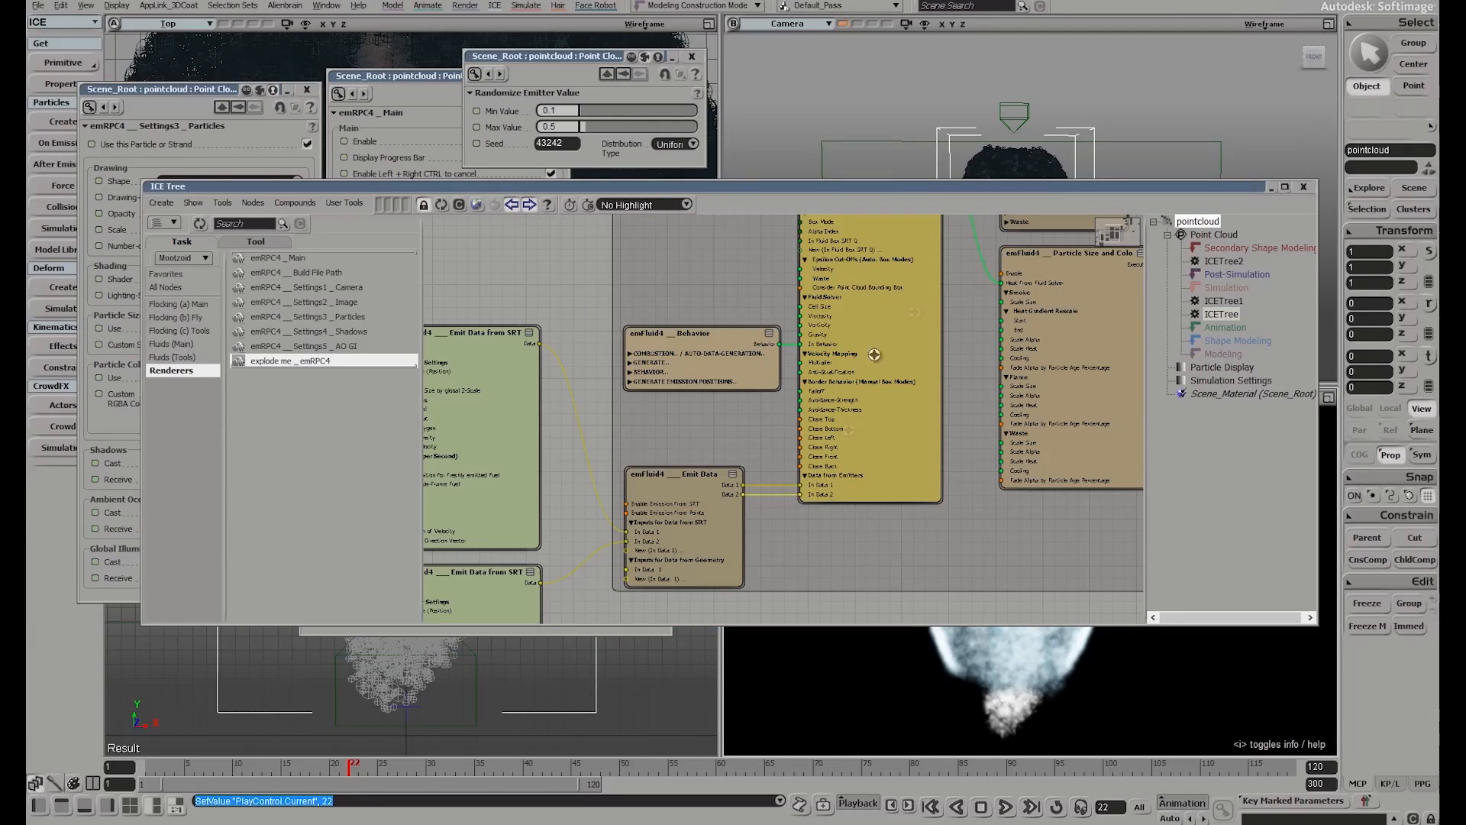
click(1229, 261)
middle_drag(651, 498, 725, 397)
scroll(724, 397, up, 5)
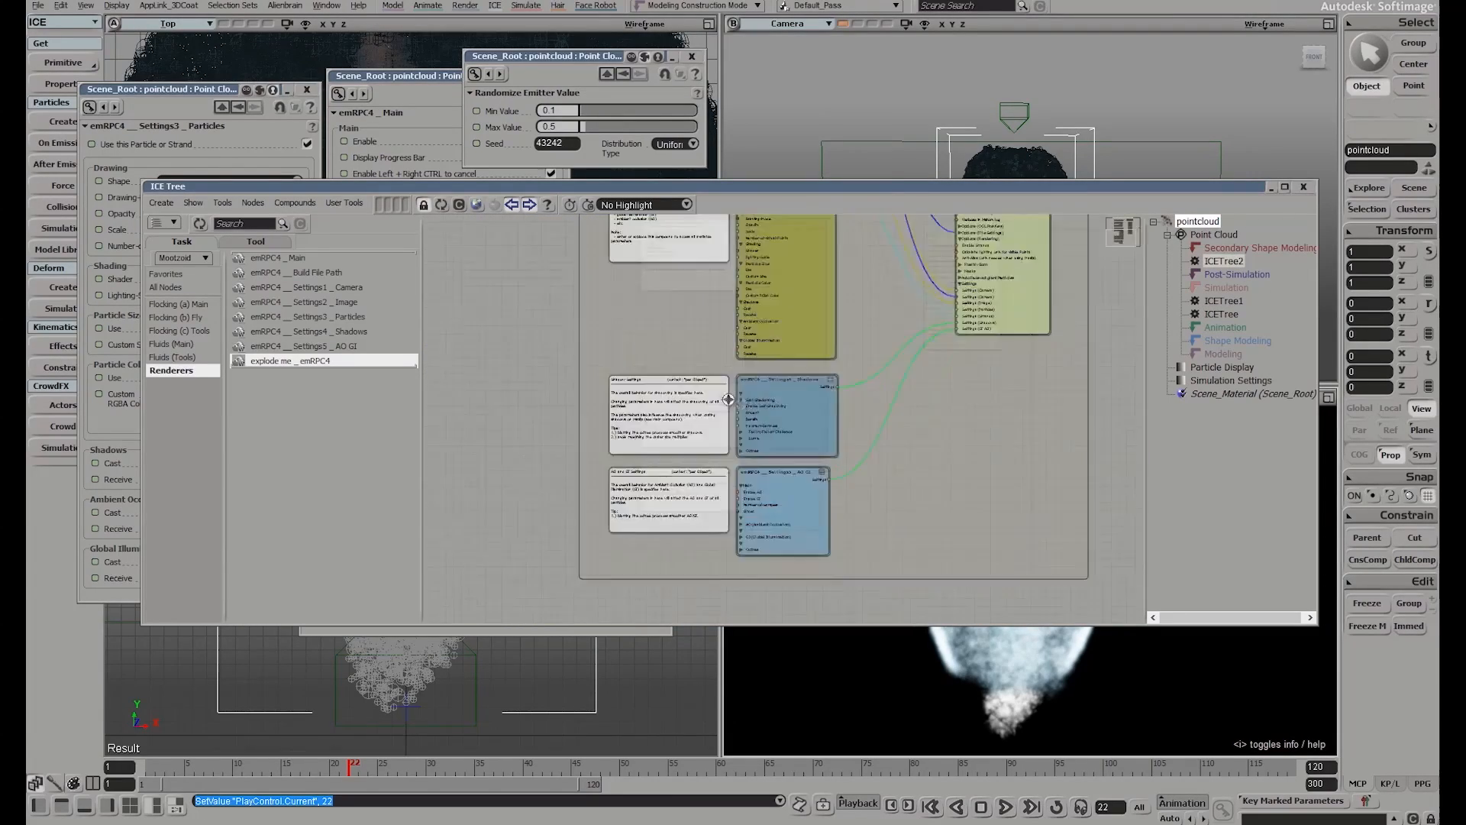
double_click(794, 557)
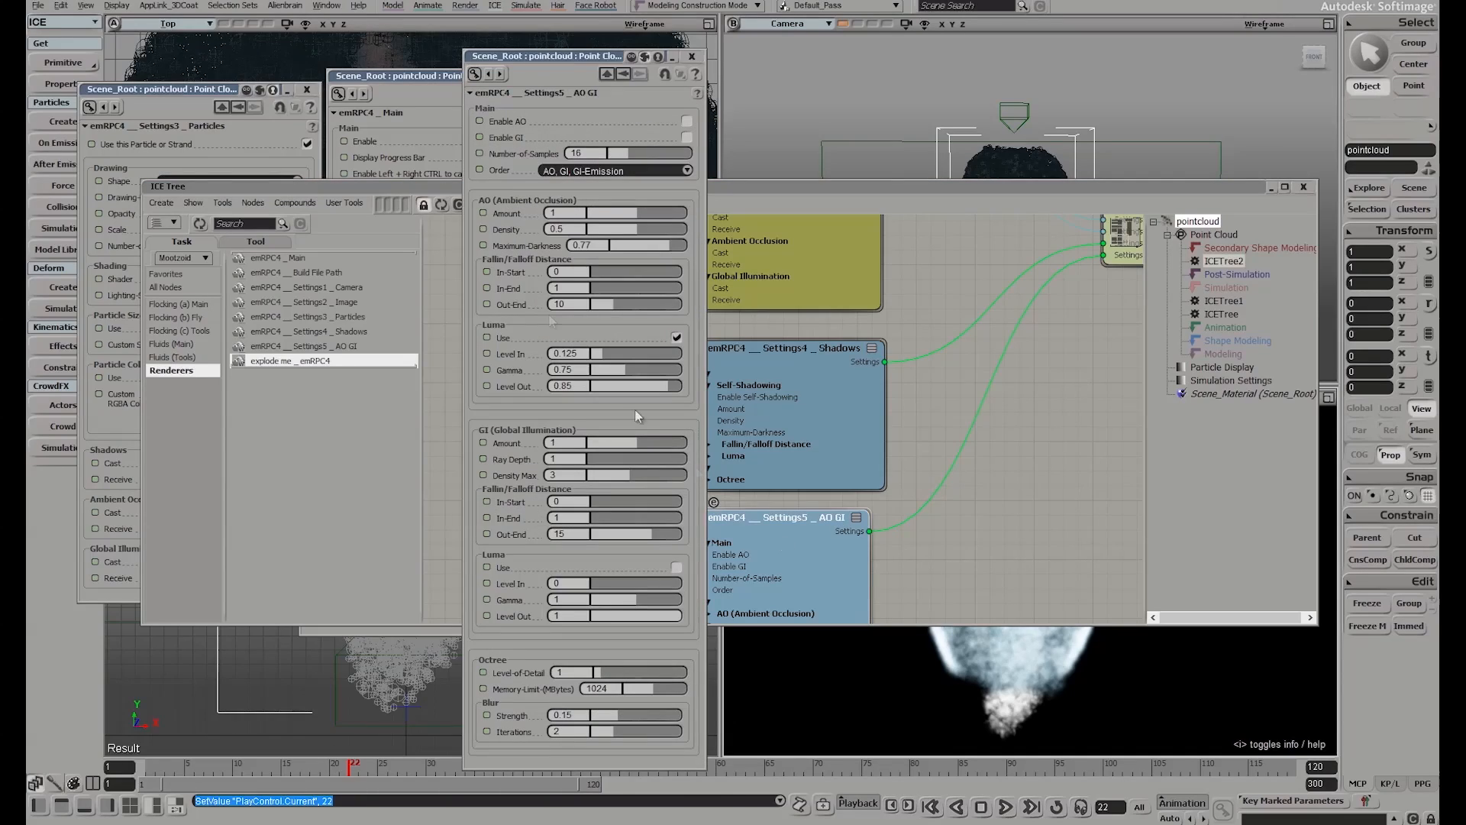
click(687, 120)
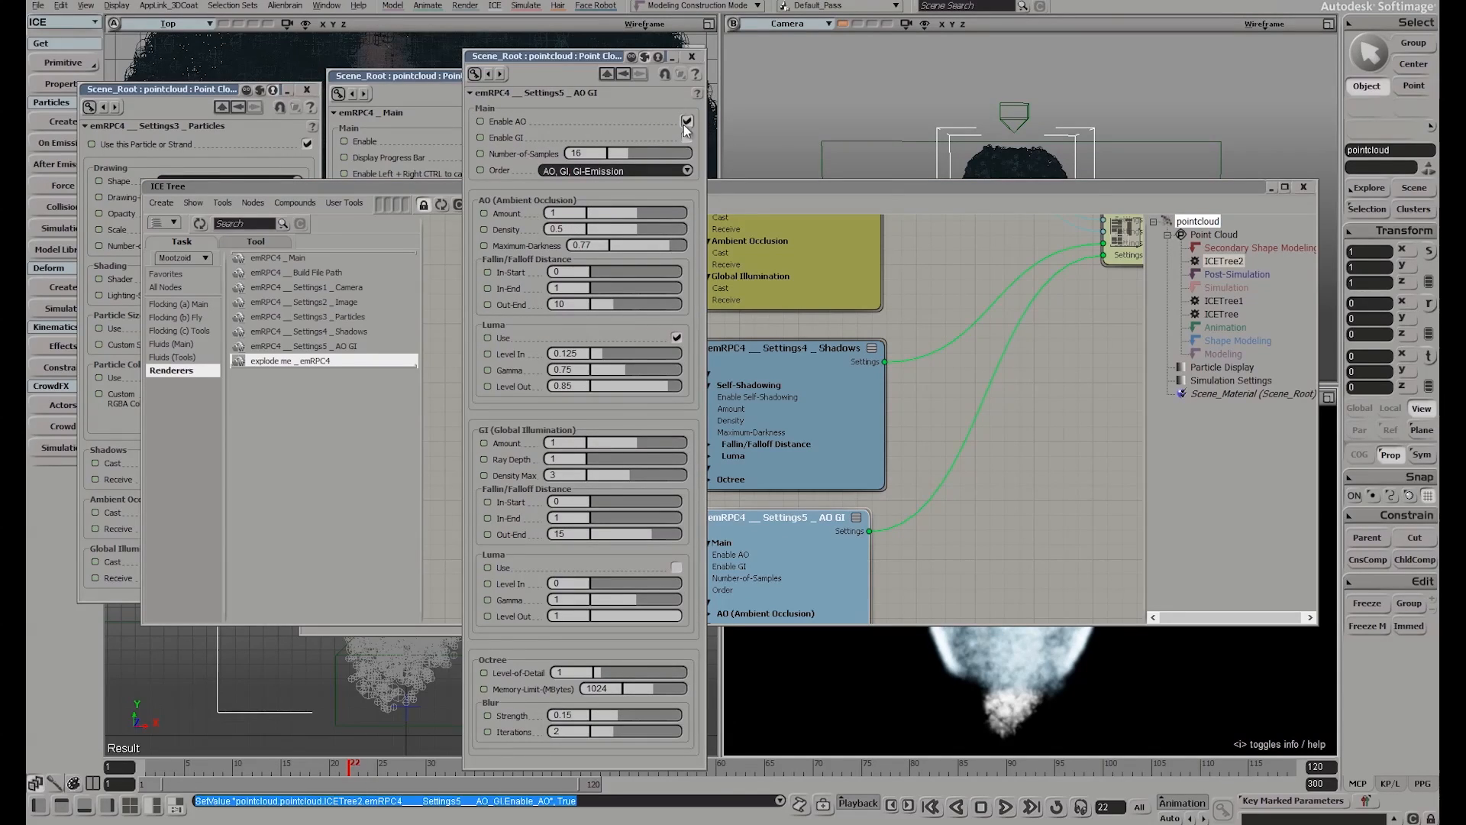
Collapse the ICE tree window and render the ambient occlusion effect at frames 24 and 28
double_click(907, 185)
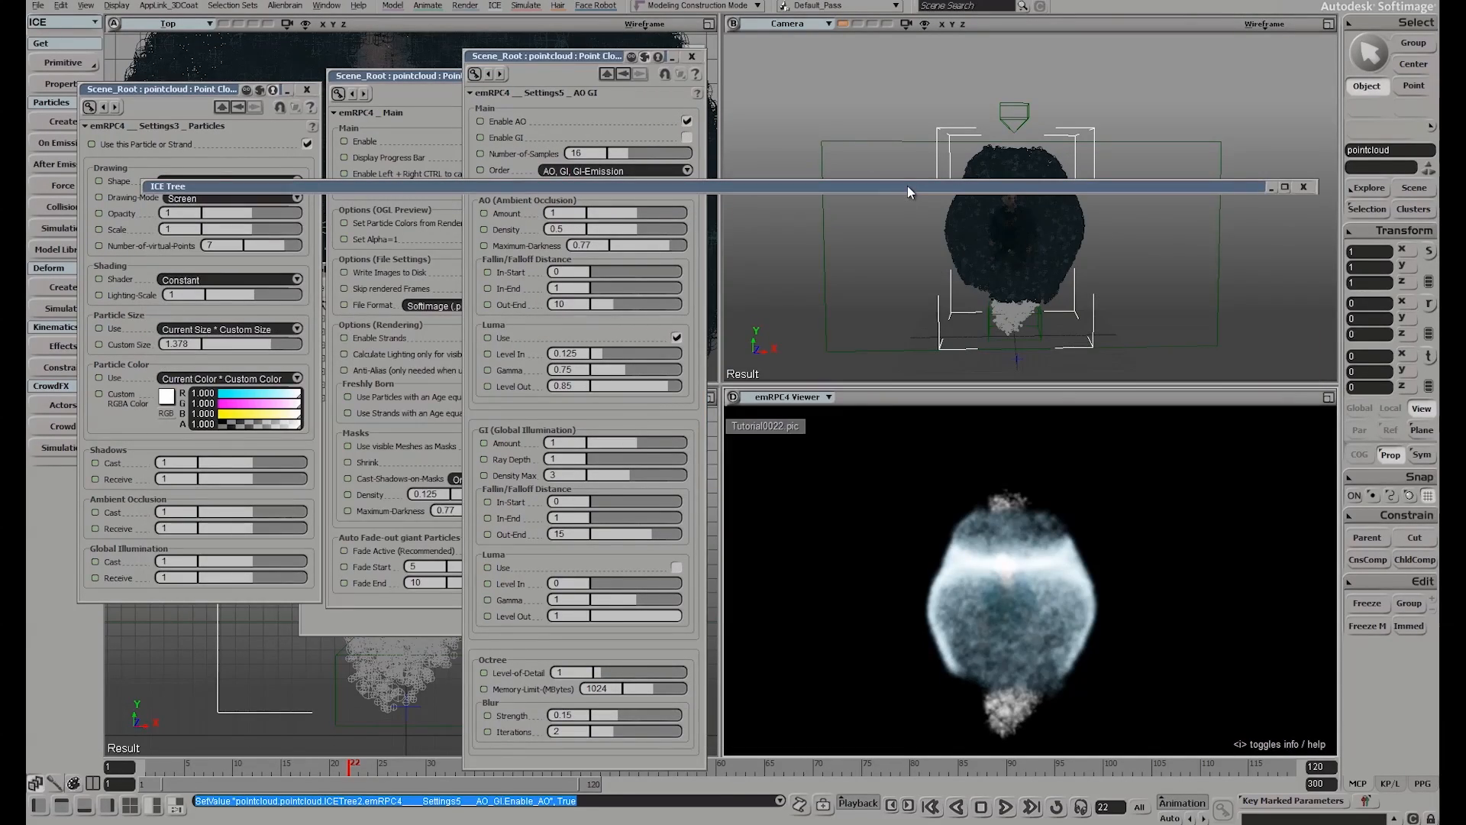
key(period)
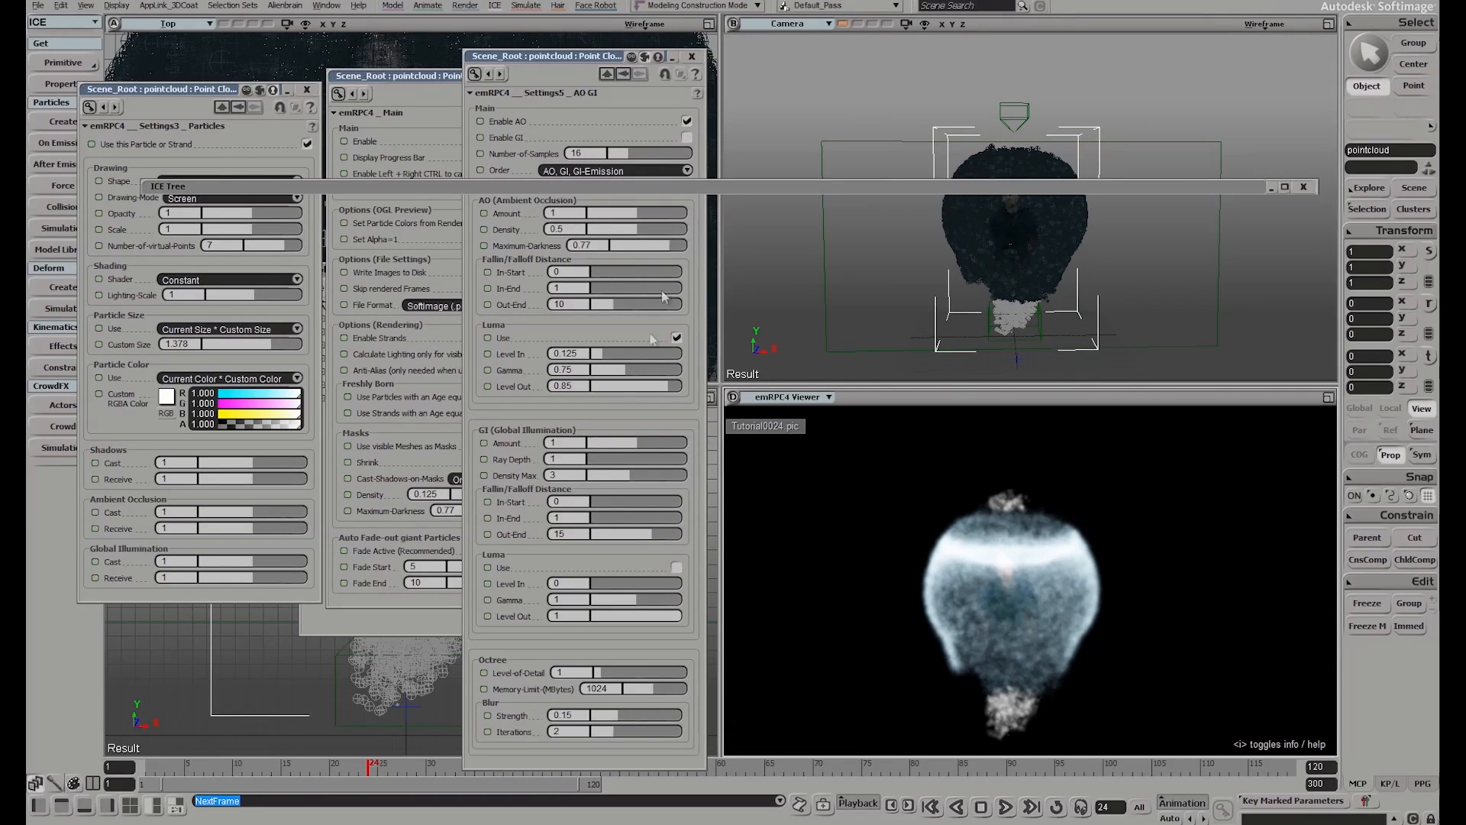
key(Right)
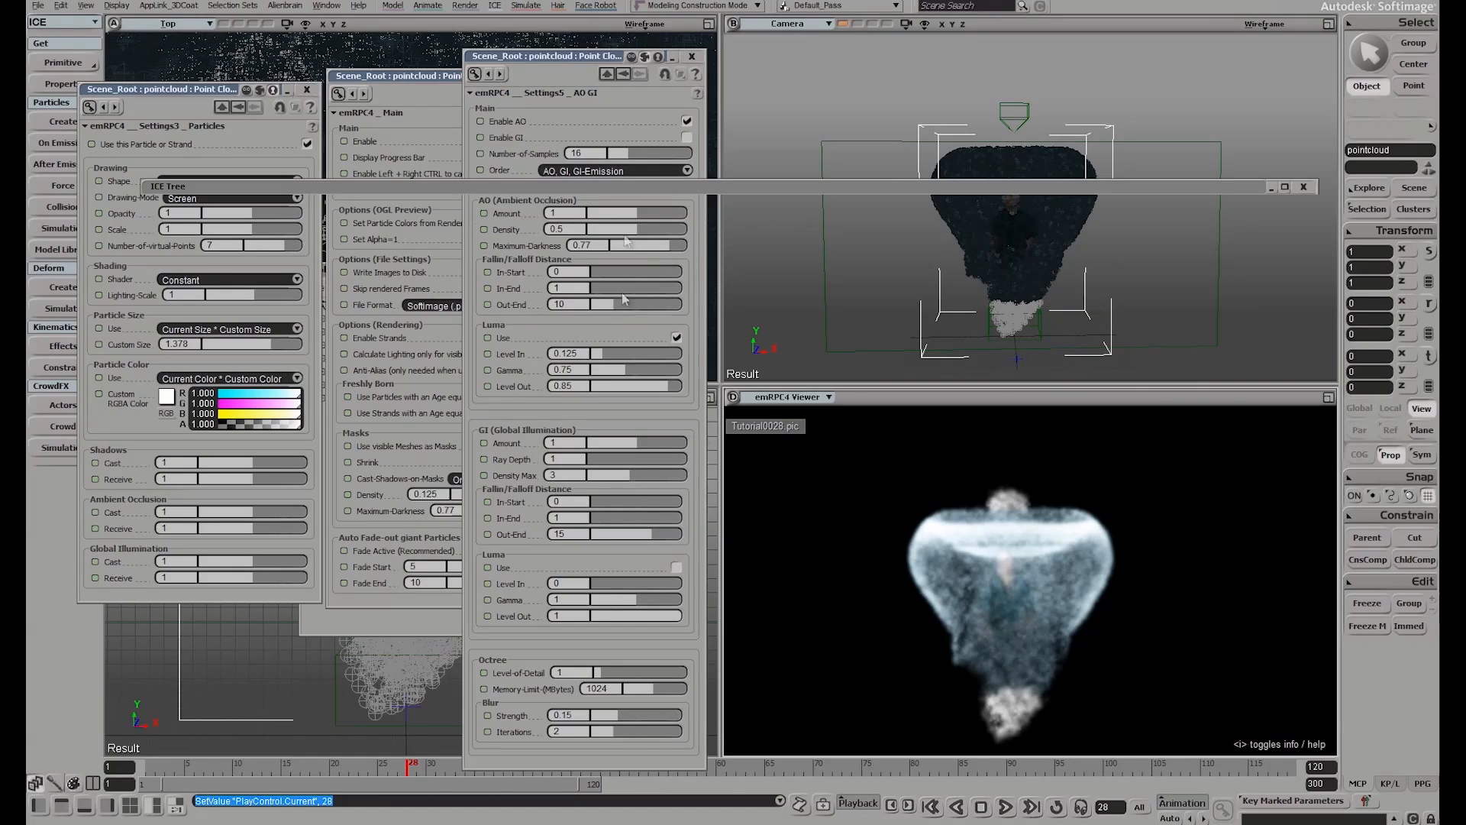
Extend the playback range to frame 300 and render the simulation at frame 64
double_click(437, 780)
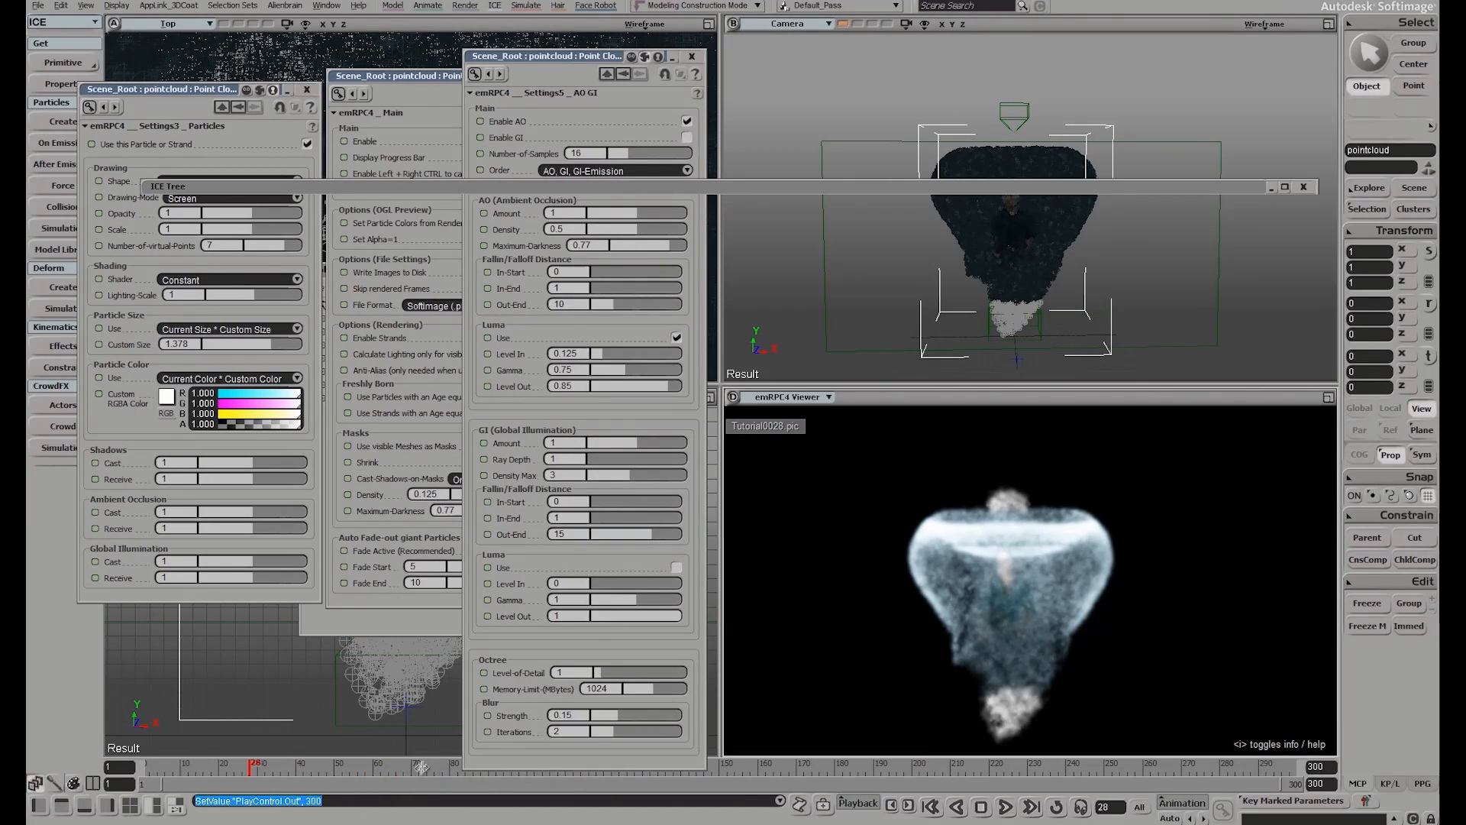
click(391, 764)
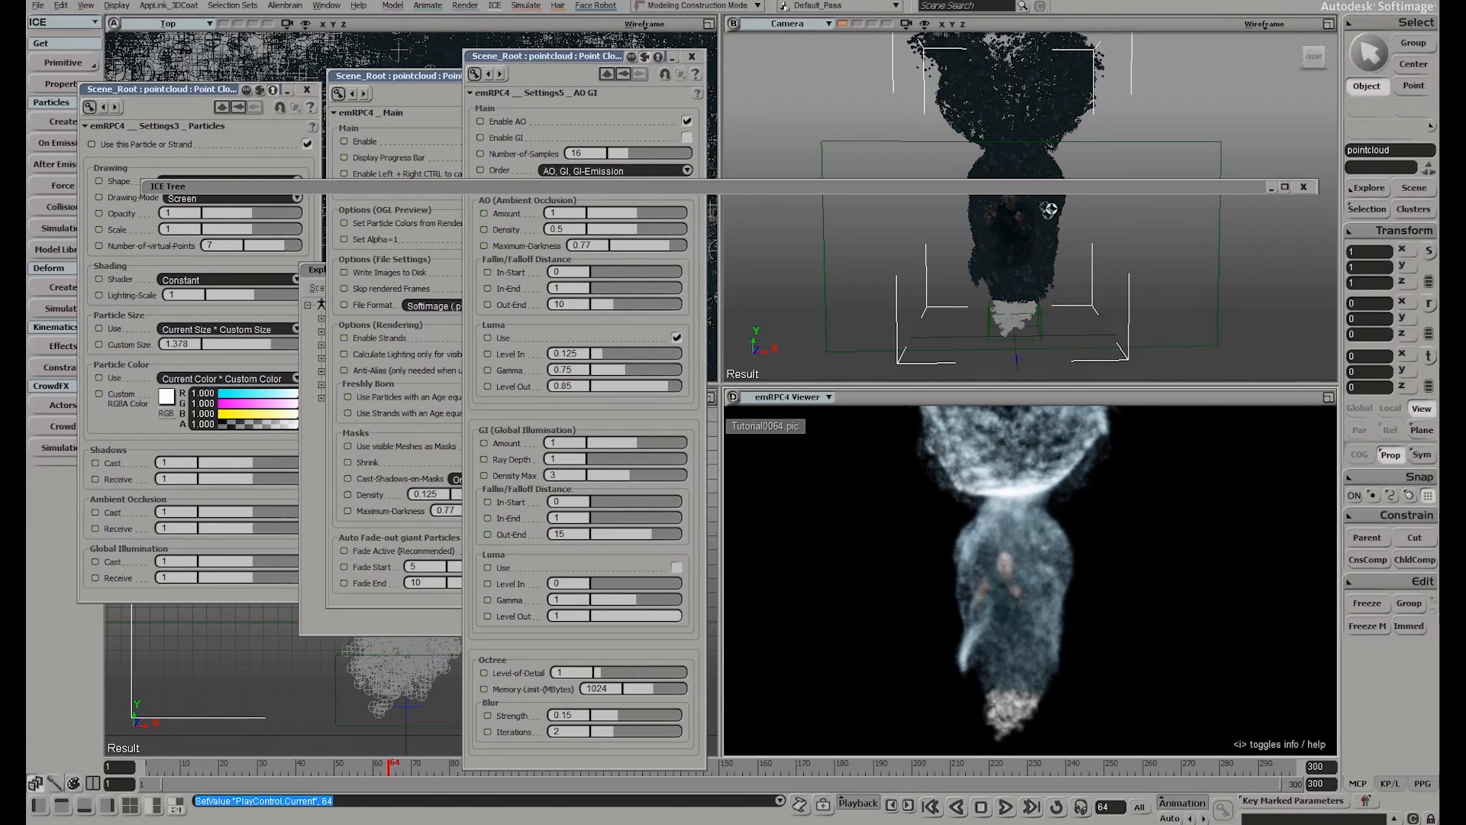
Keep the ICE tree window collapsed, move the camera closer to the particle figure and render frame 66
double_click(1133, 184)
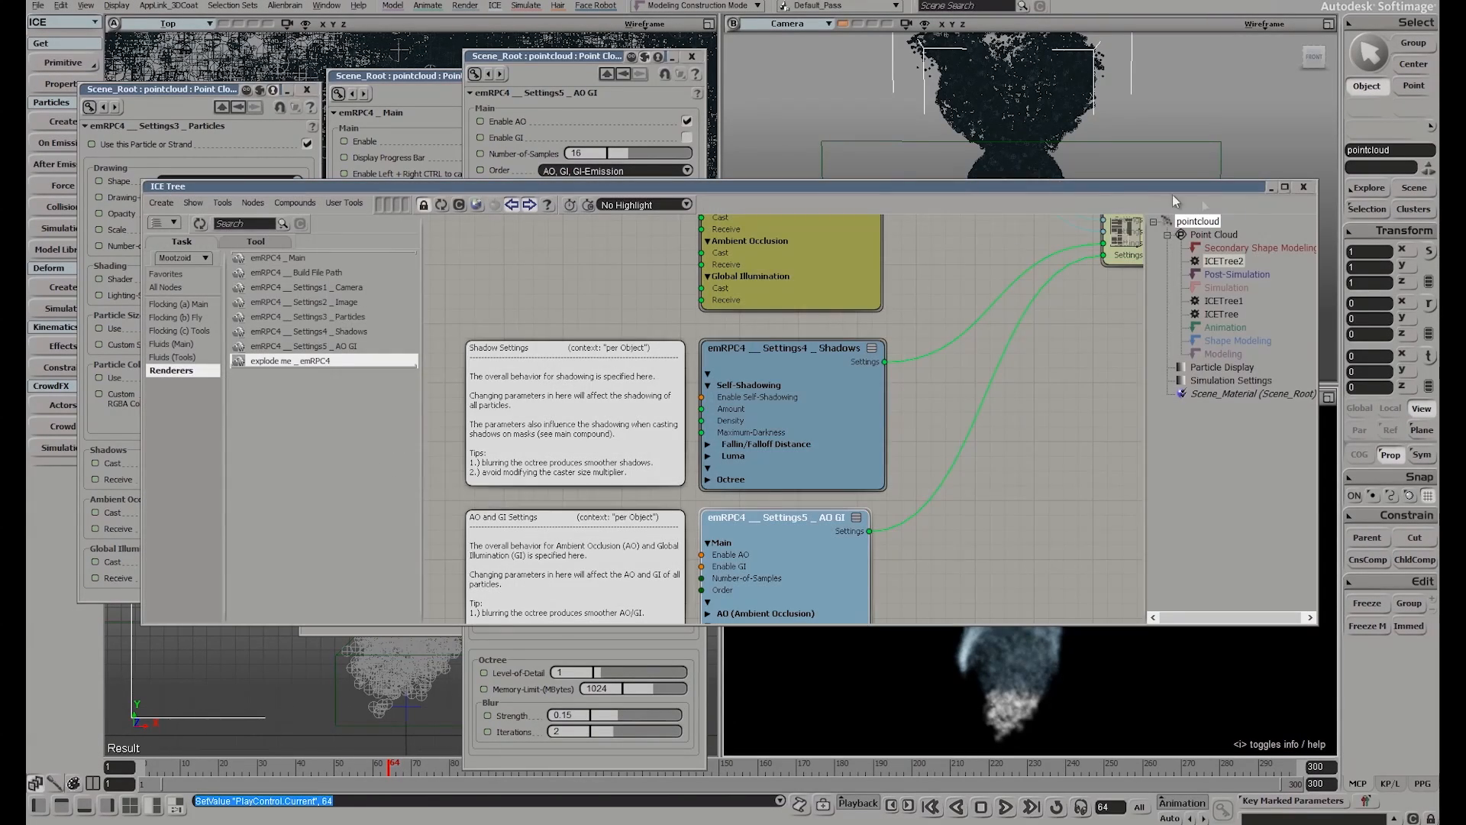
double_click(1139, 188)
middle_drag(981, 201, 921, 214)
drag(895, 204, 951, 211)
click(400, 765)
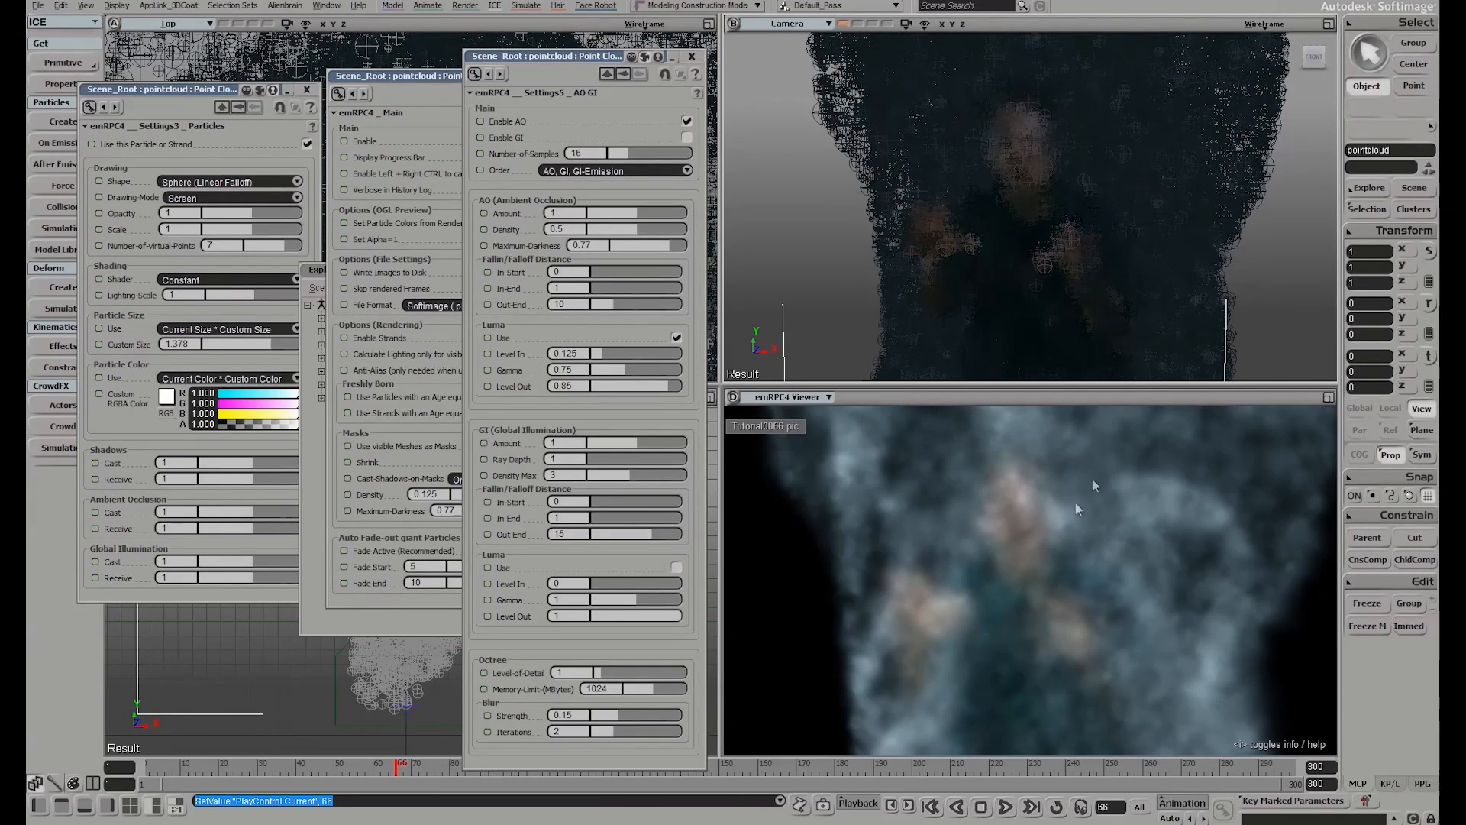
Orbit the camera around the particle cloud to an angled view and render frame 67
key(o)
drag(1103, 190, 1067, 190)
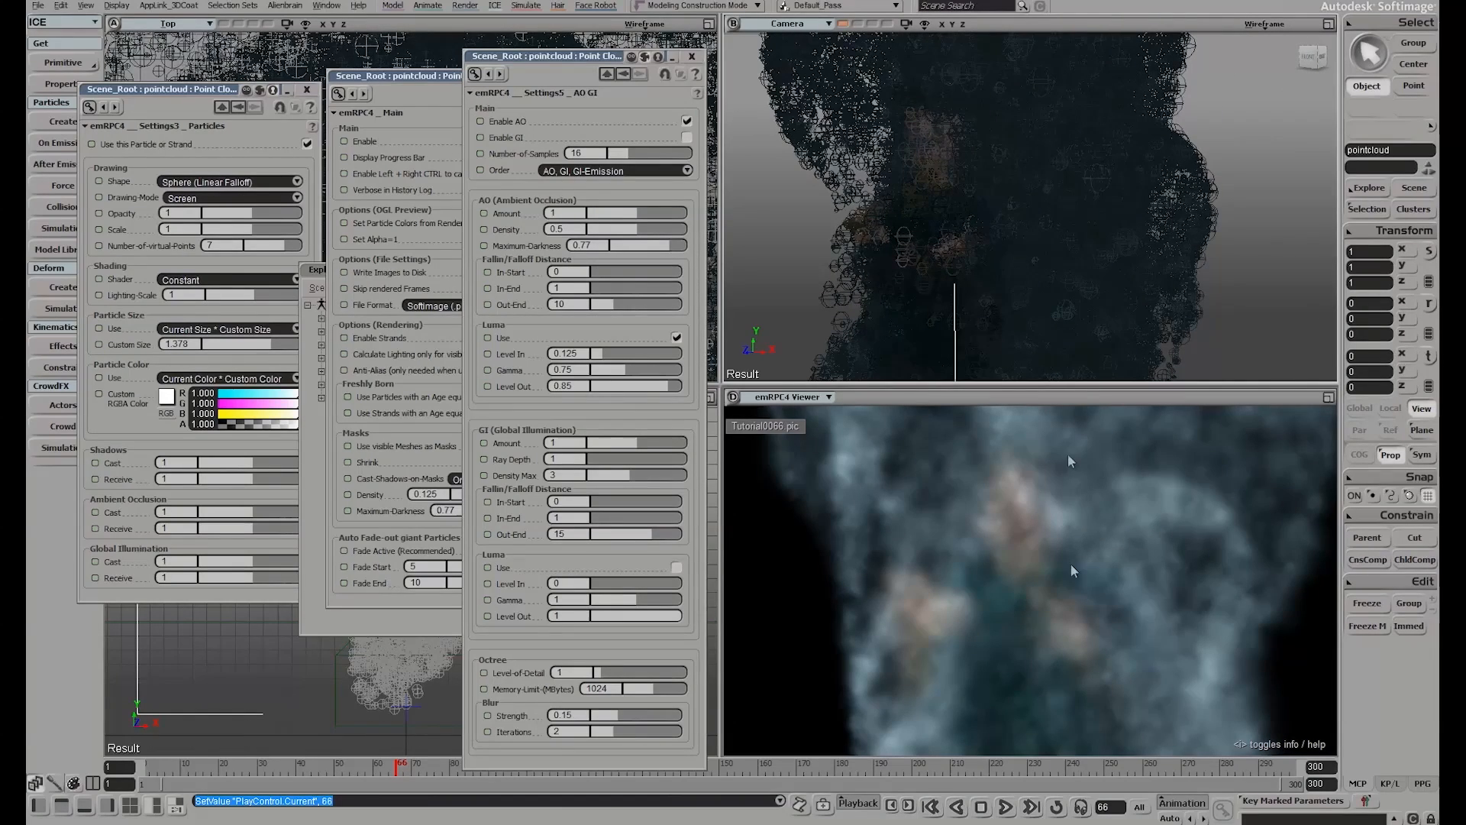
key(period)
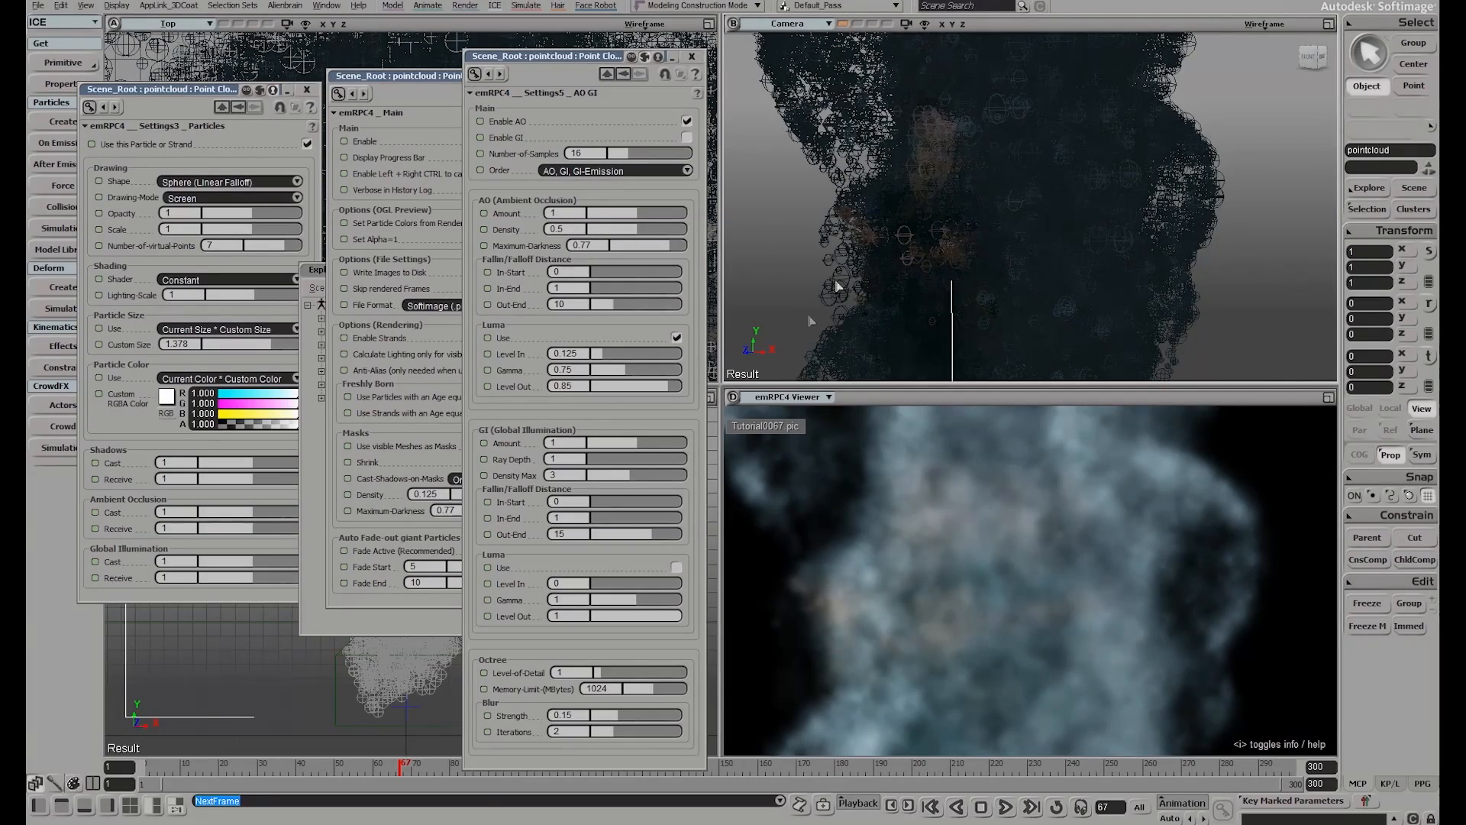
Turn the camera back to the figure's front and render frame 68, plus frame 70 from a wider framing
middle_drag(878, 187, 1011, 180)
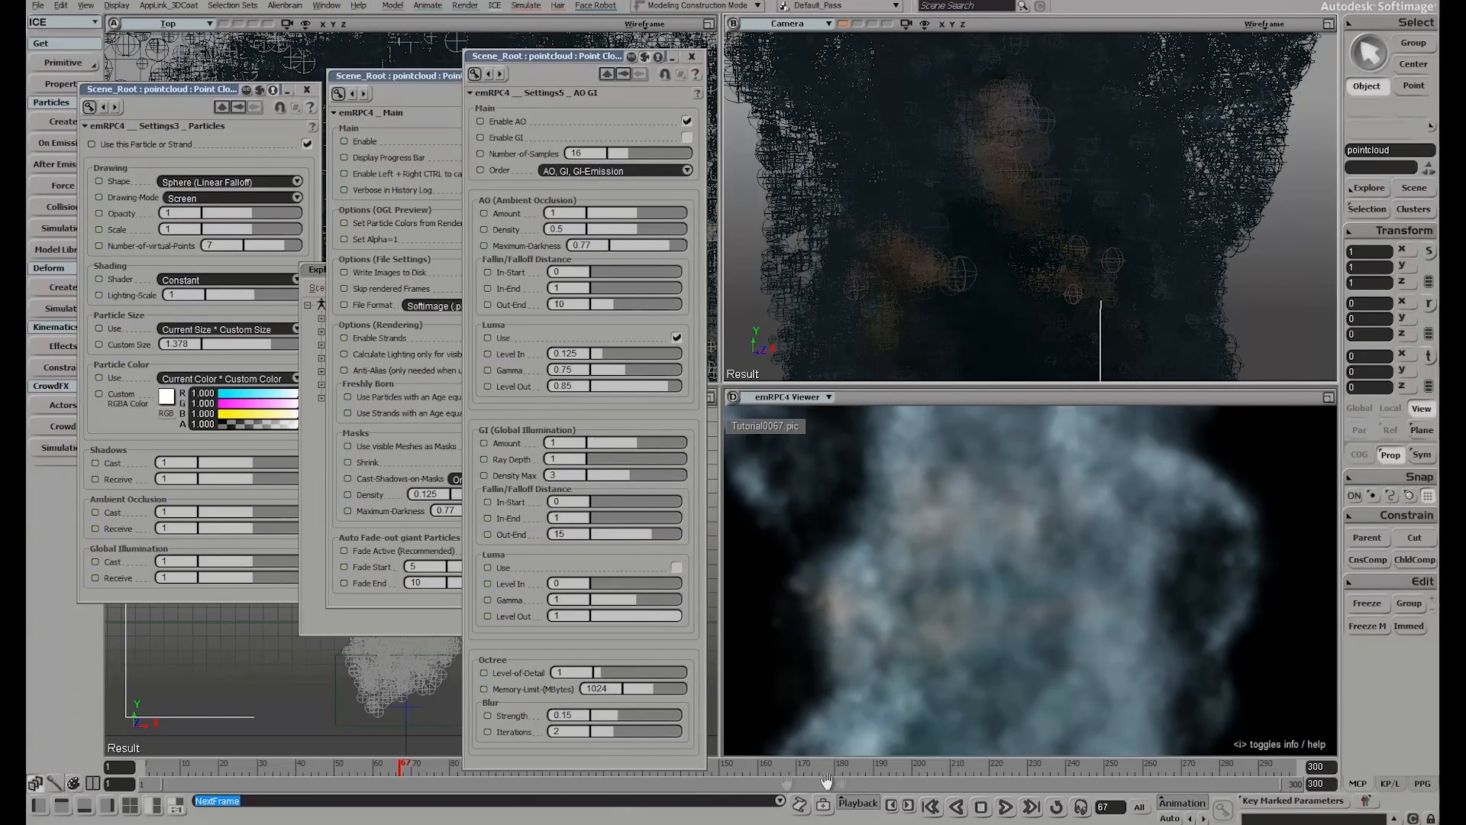
click(909, 805)
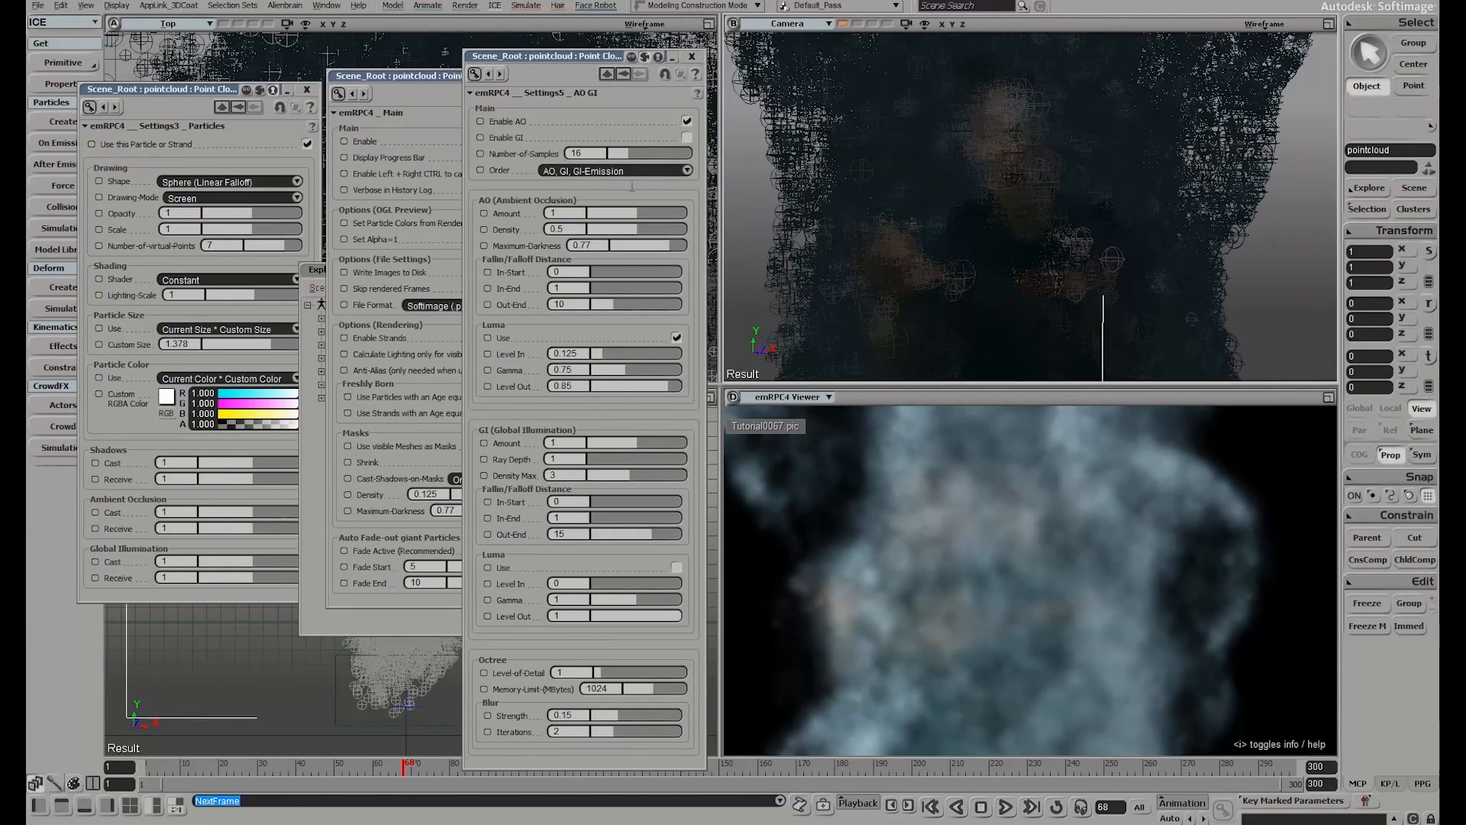
scroll(1047, 185, down, 6)
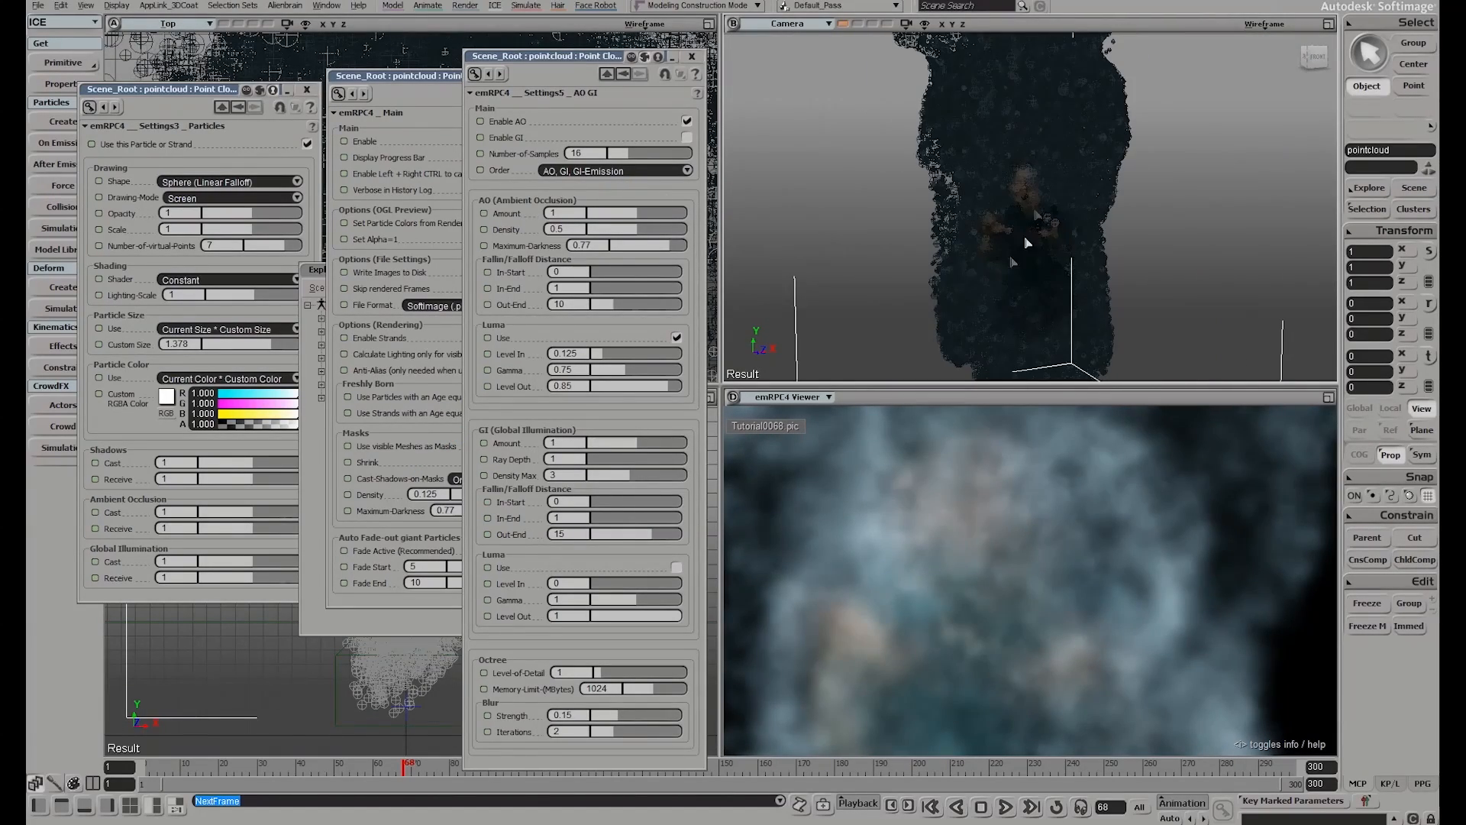
click(412, 764)
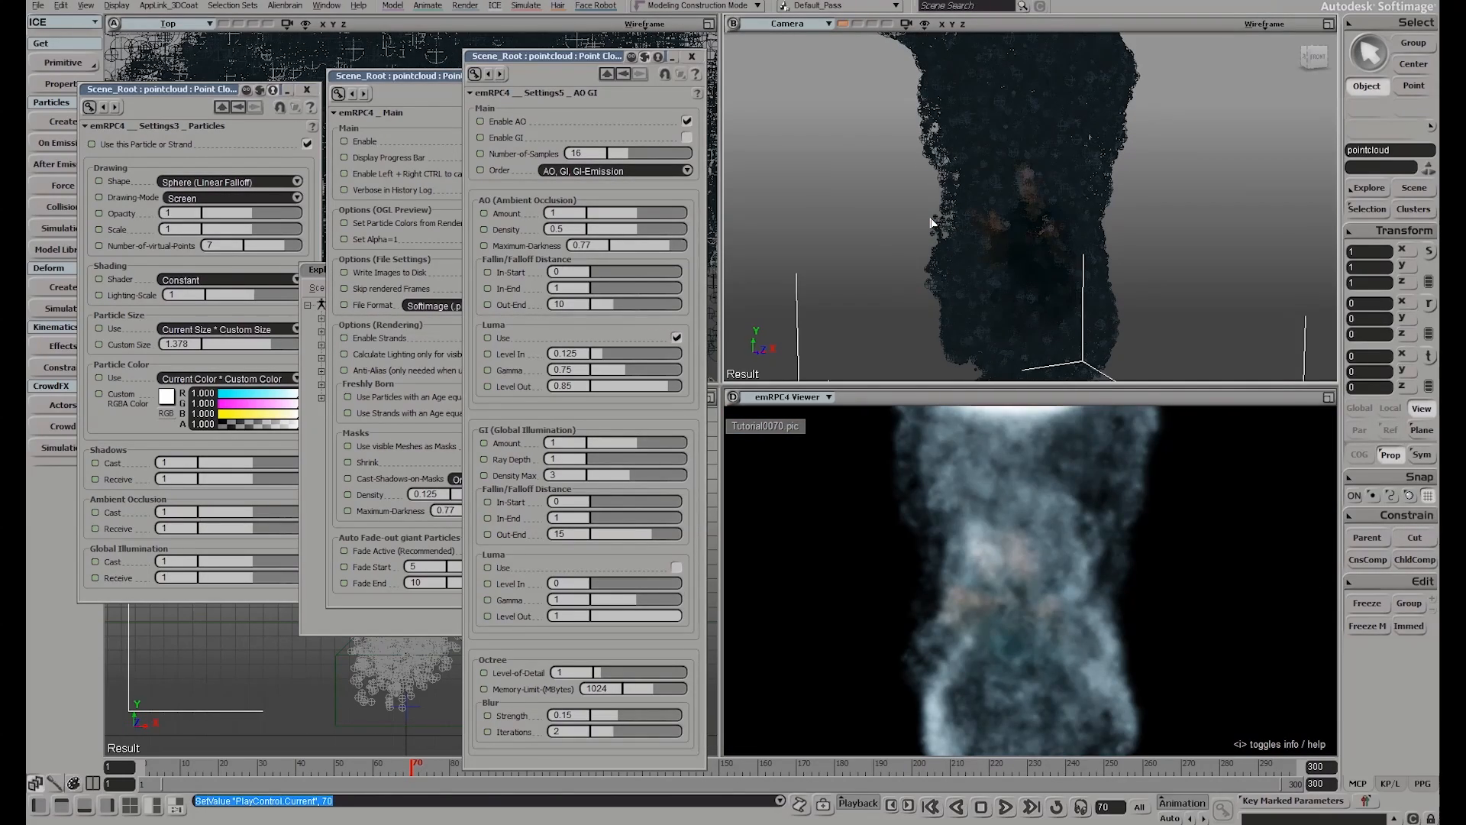
Close the emRPC4 AO GI, Main and Particles property pages and the explorer window
click(691, 56)
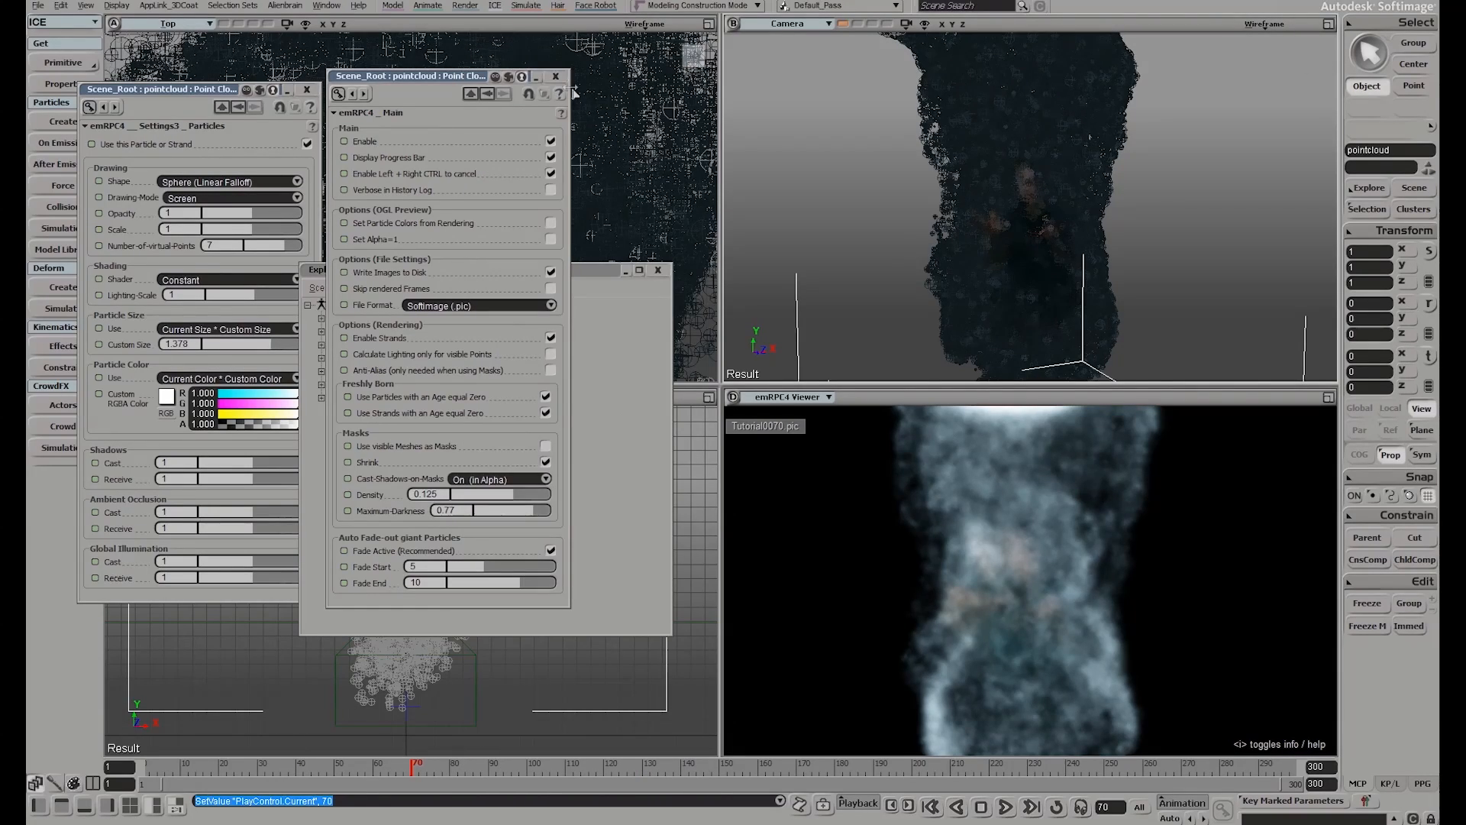
click(556, 76)
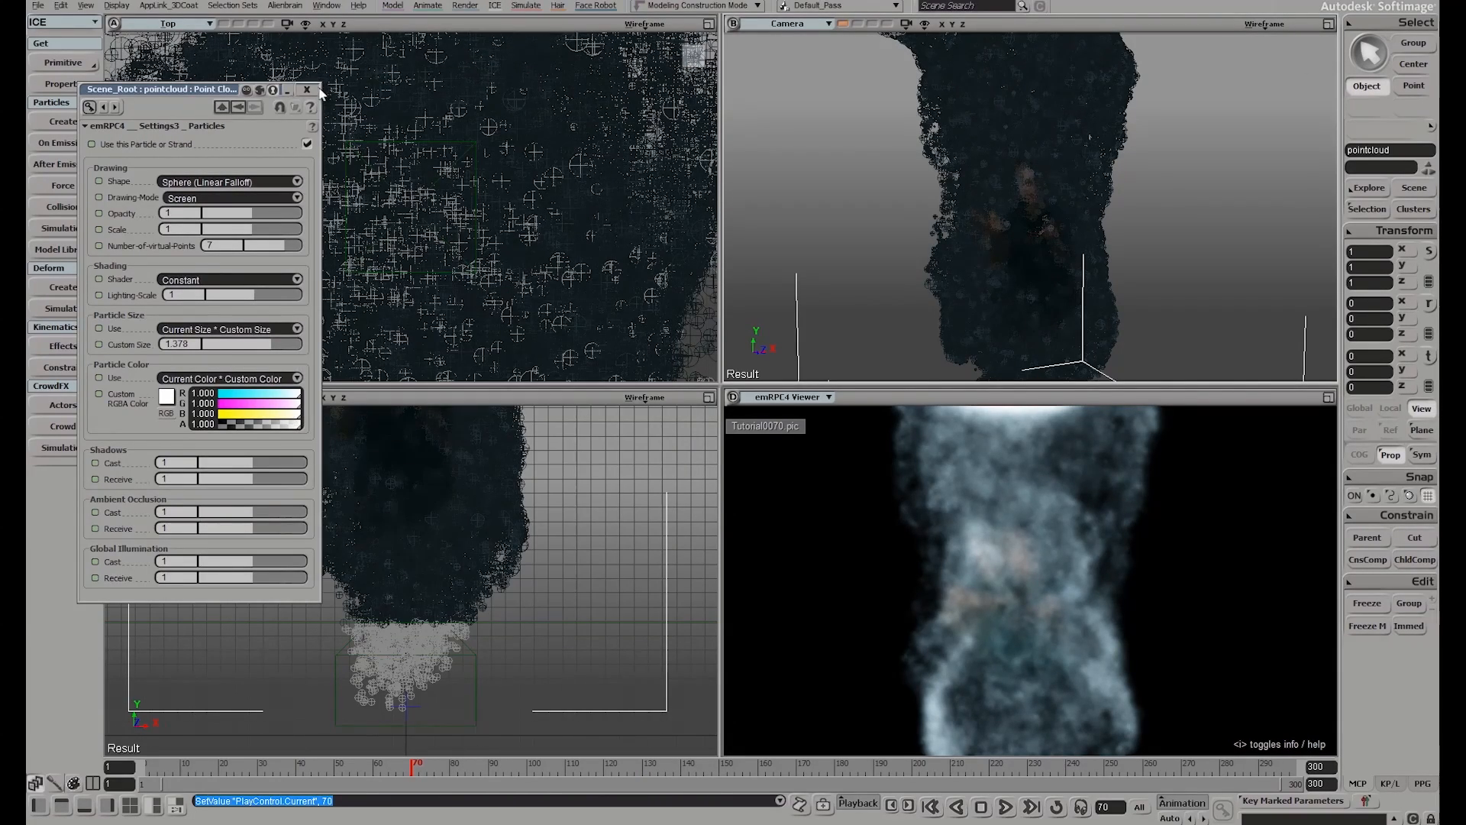
click(307, 90)
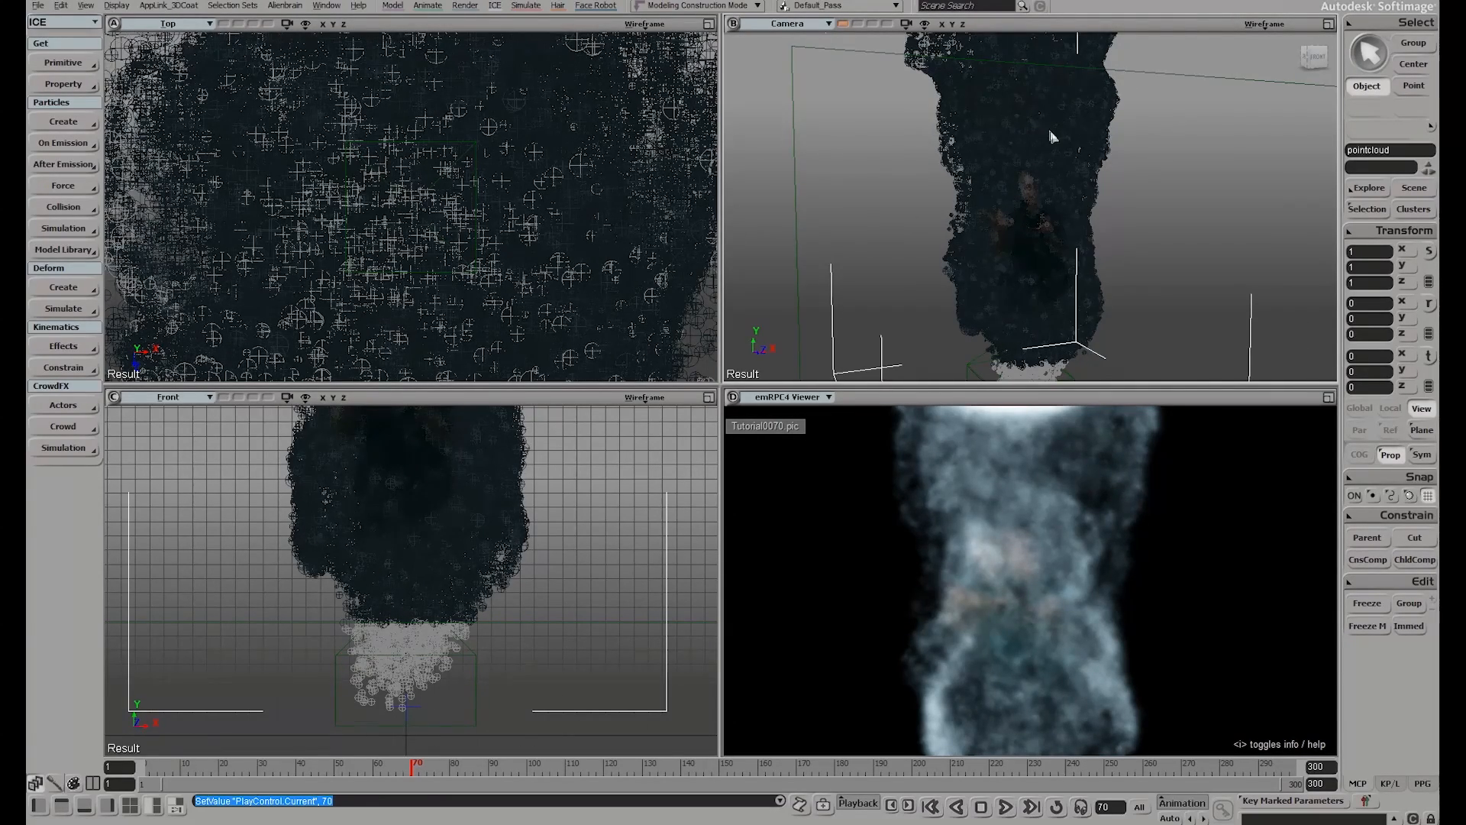
Switch the interface to the Compositing layout
click(76, 62)
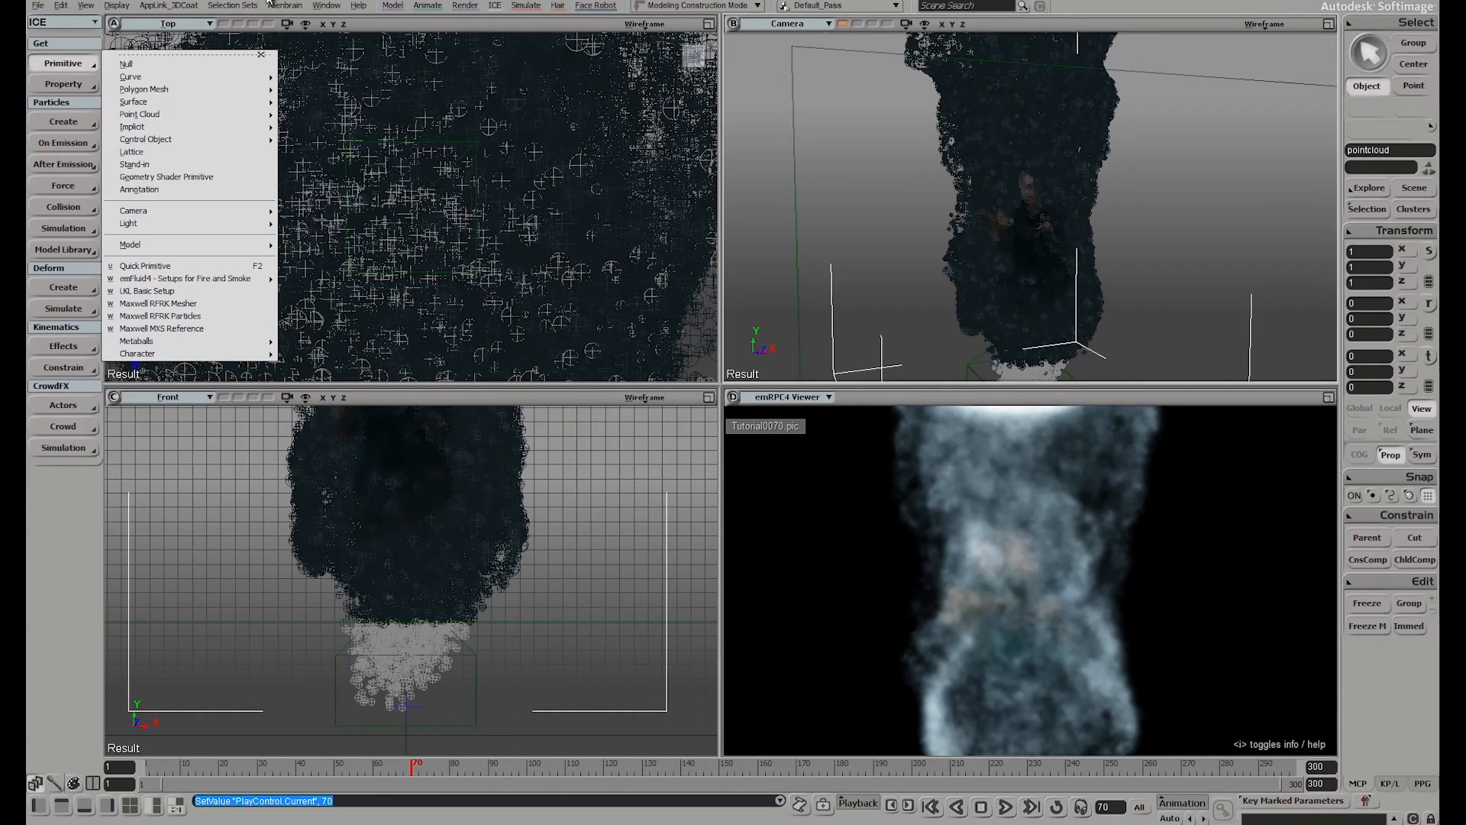
click(127, 38)
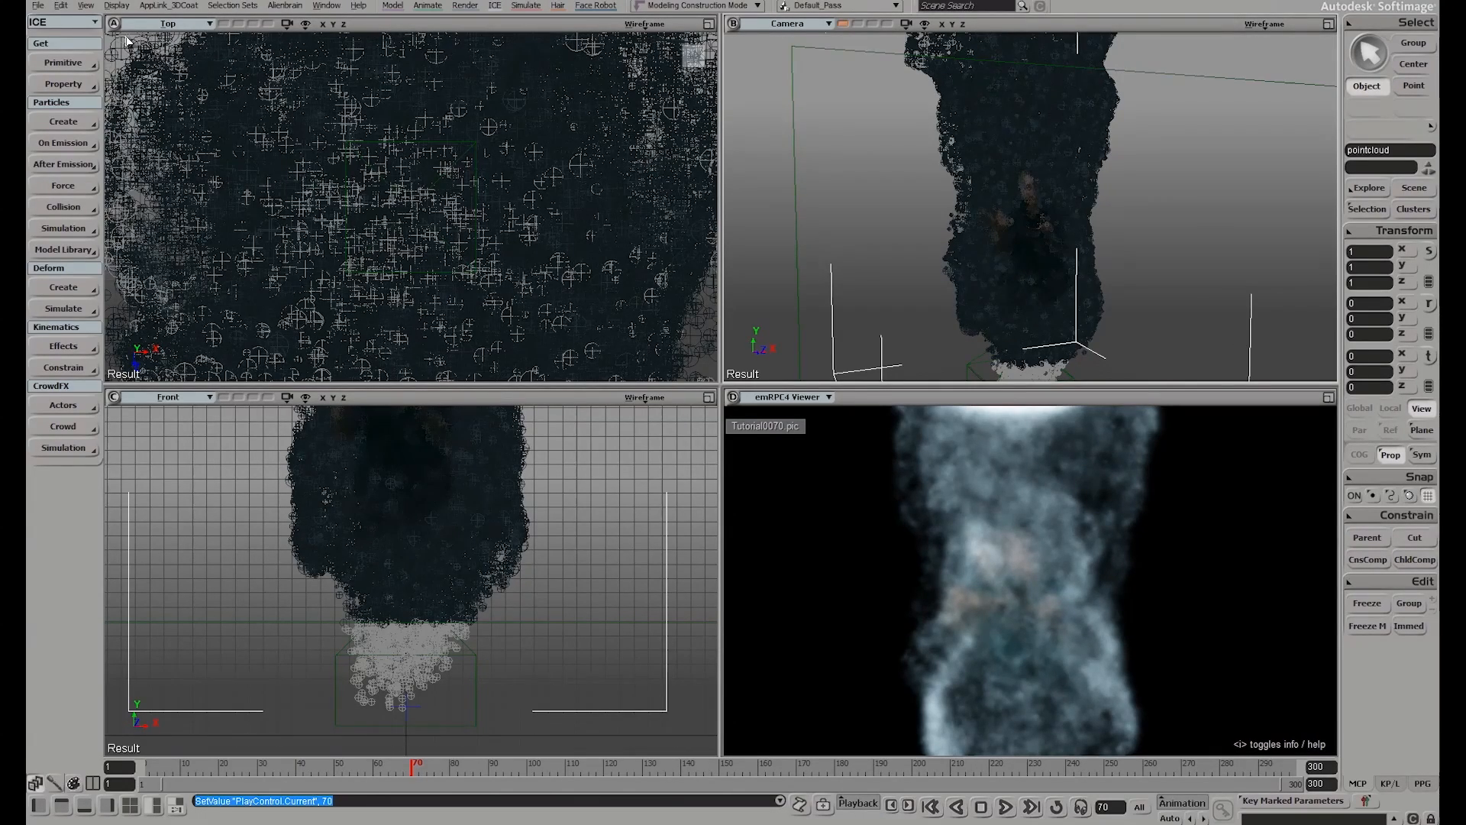
click(121, 6)
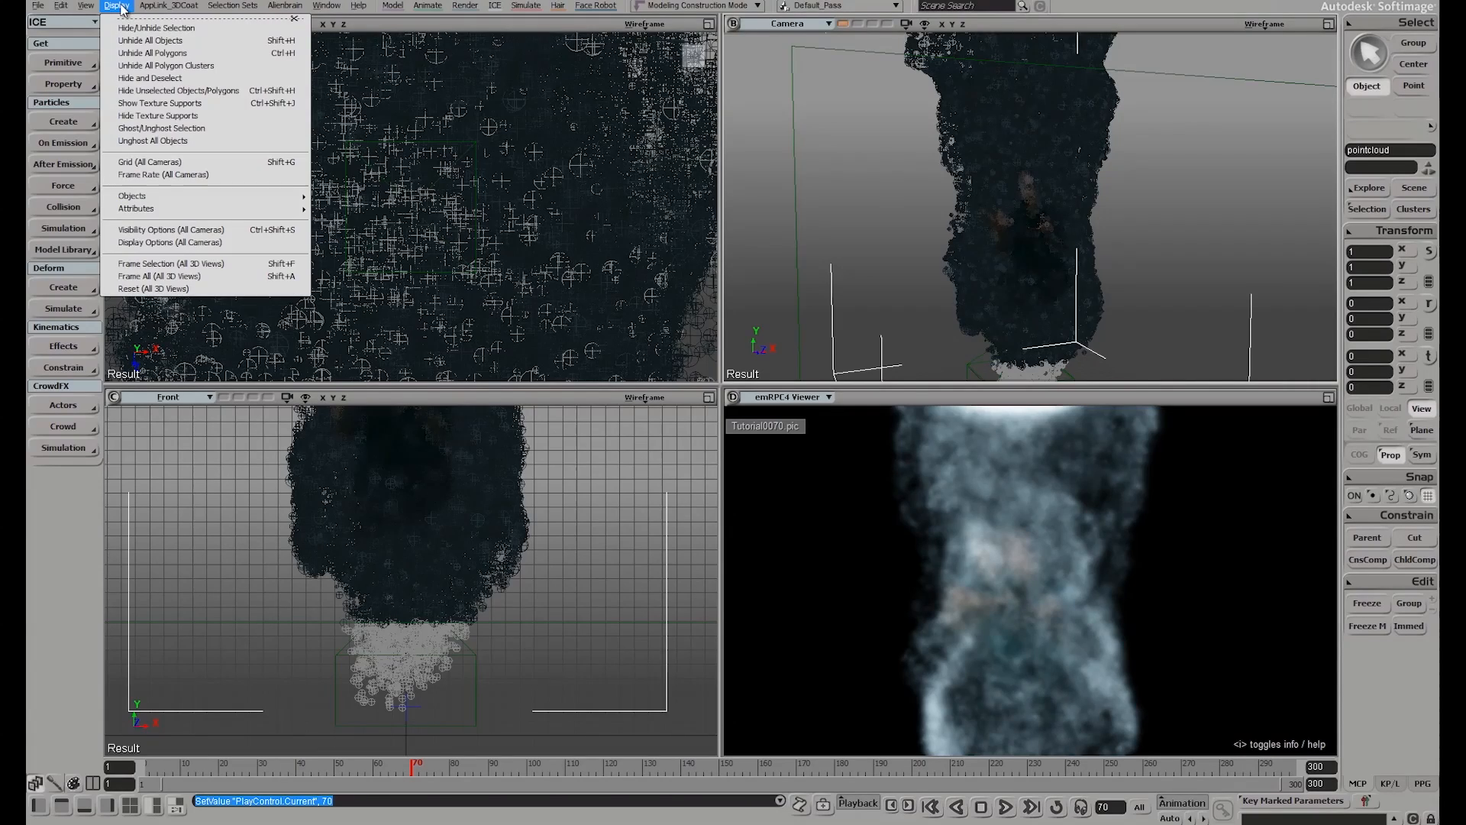
mouse_move(86, 6)
mouse_move(121, 96)
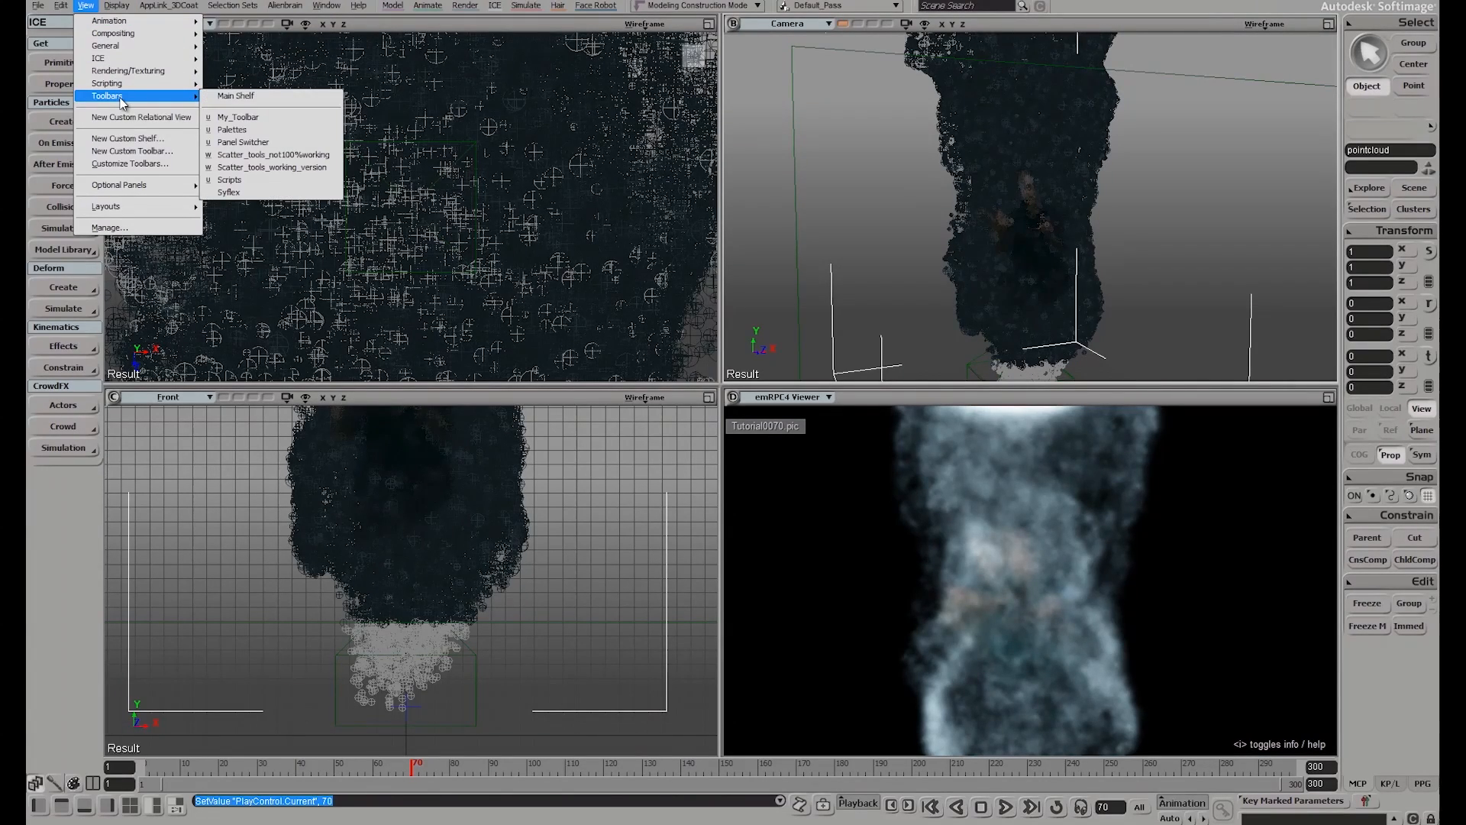
mouse_move(152, 191)
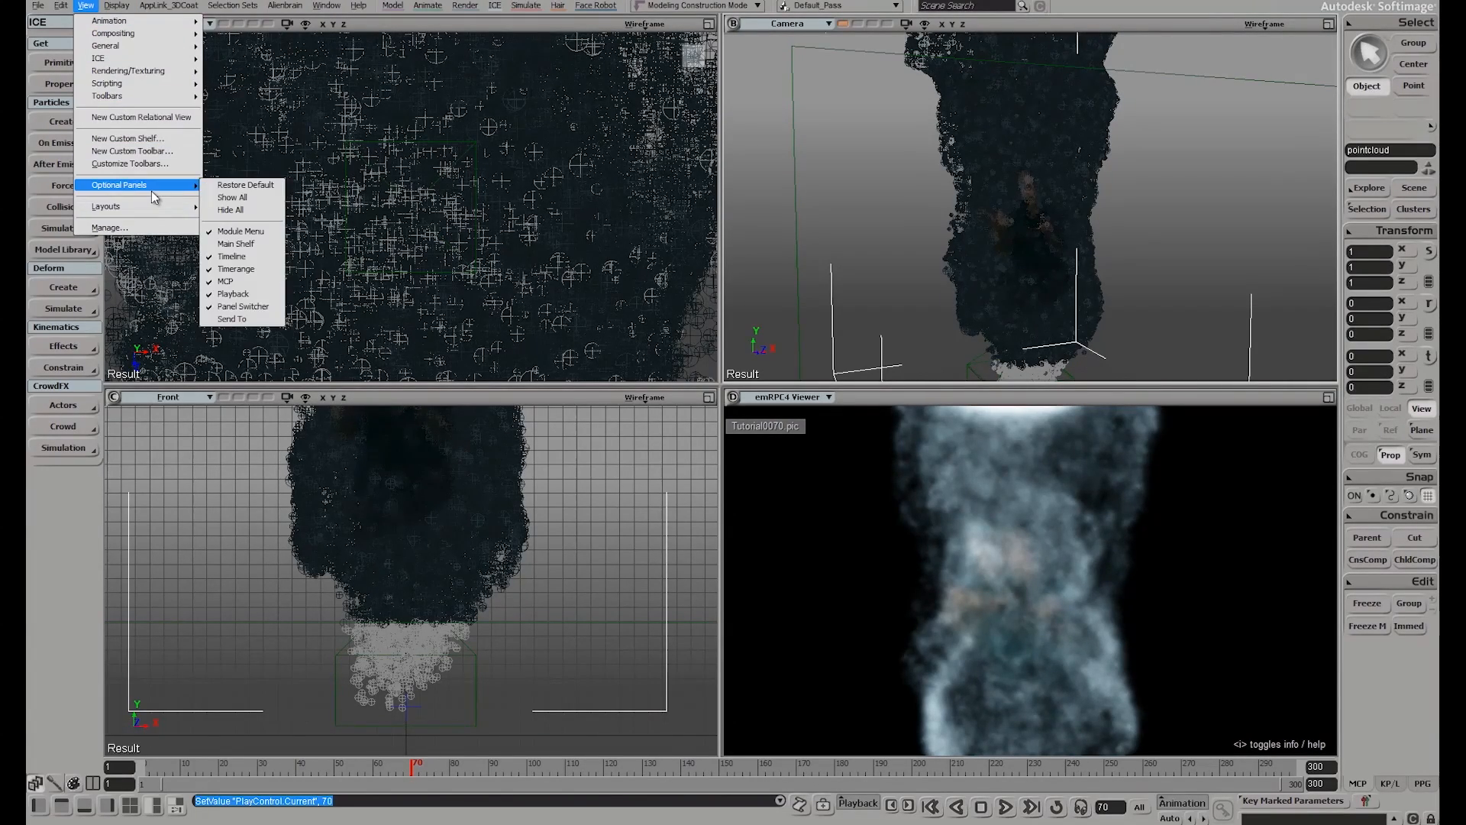
click(276, 223)
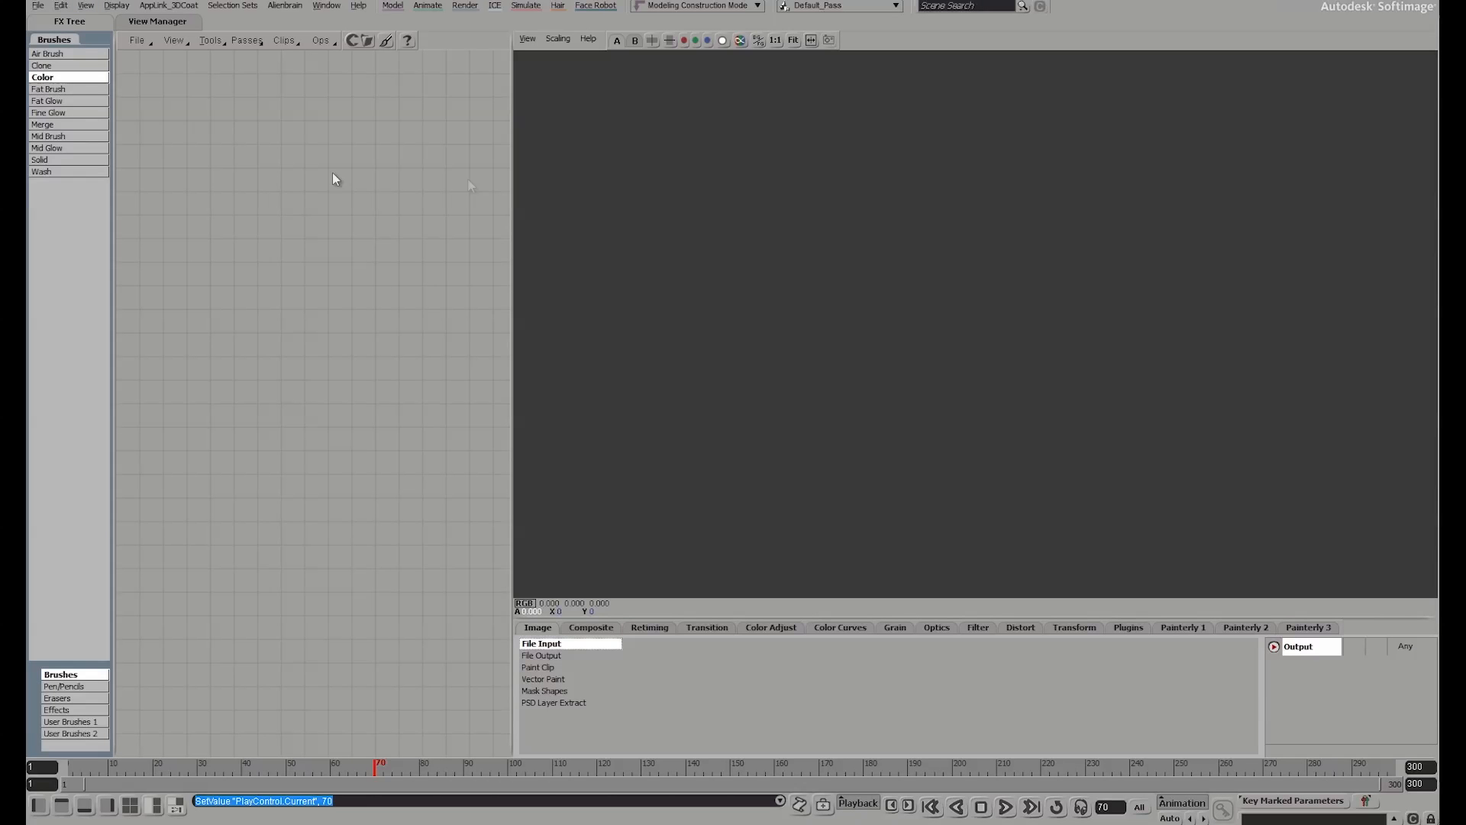
Add the Hallway_on_Alpha_FRACTALsm movie clip to the FX tree and show its FromClip node in the viewer
click(208, 40)
click(246, 40)
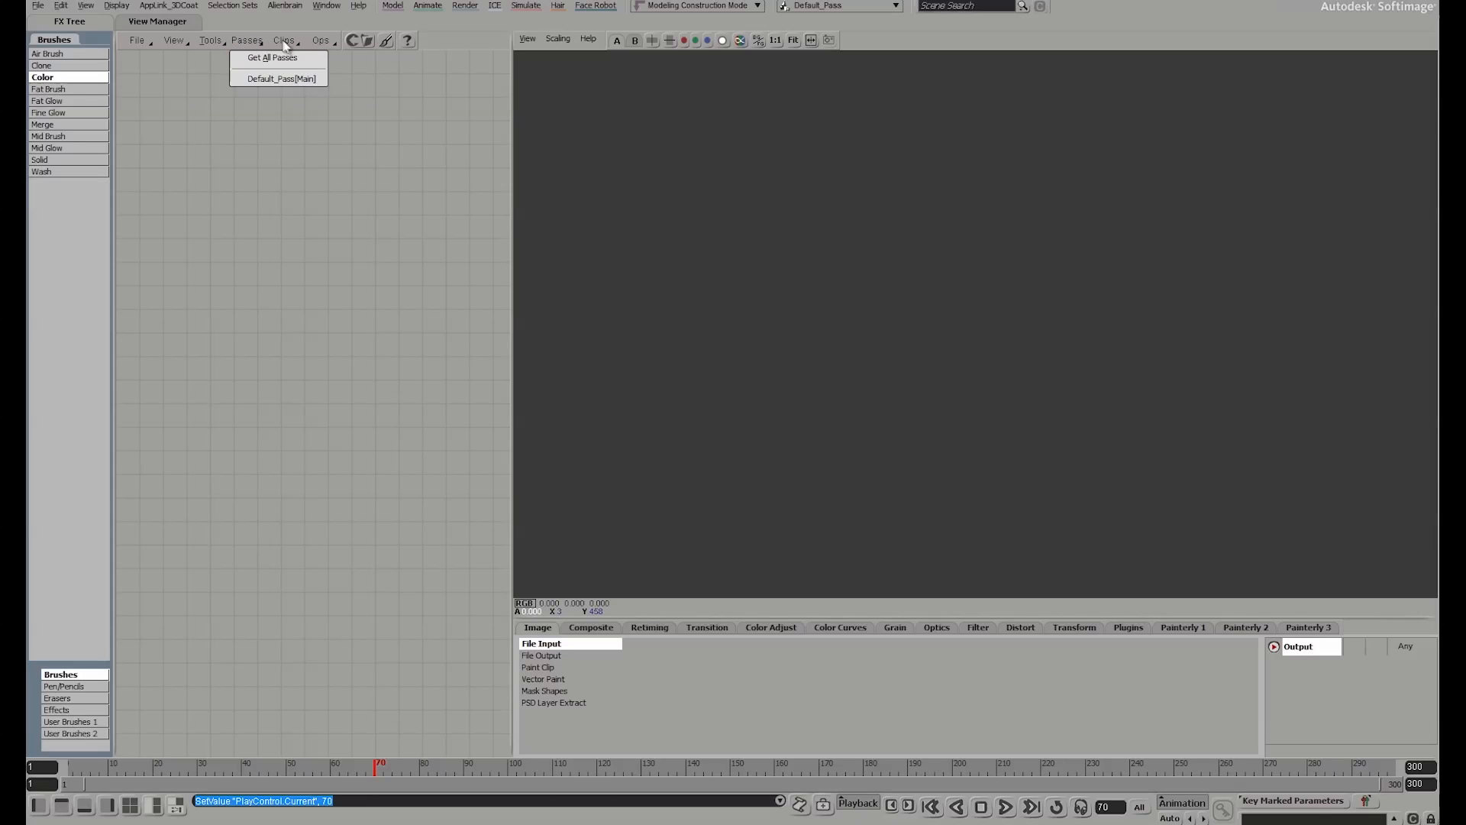
click(280, 41)
click(331, 70)
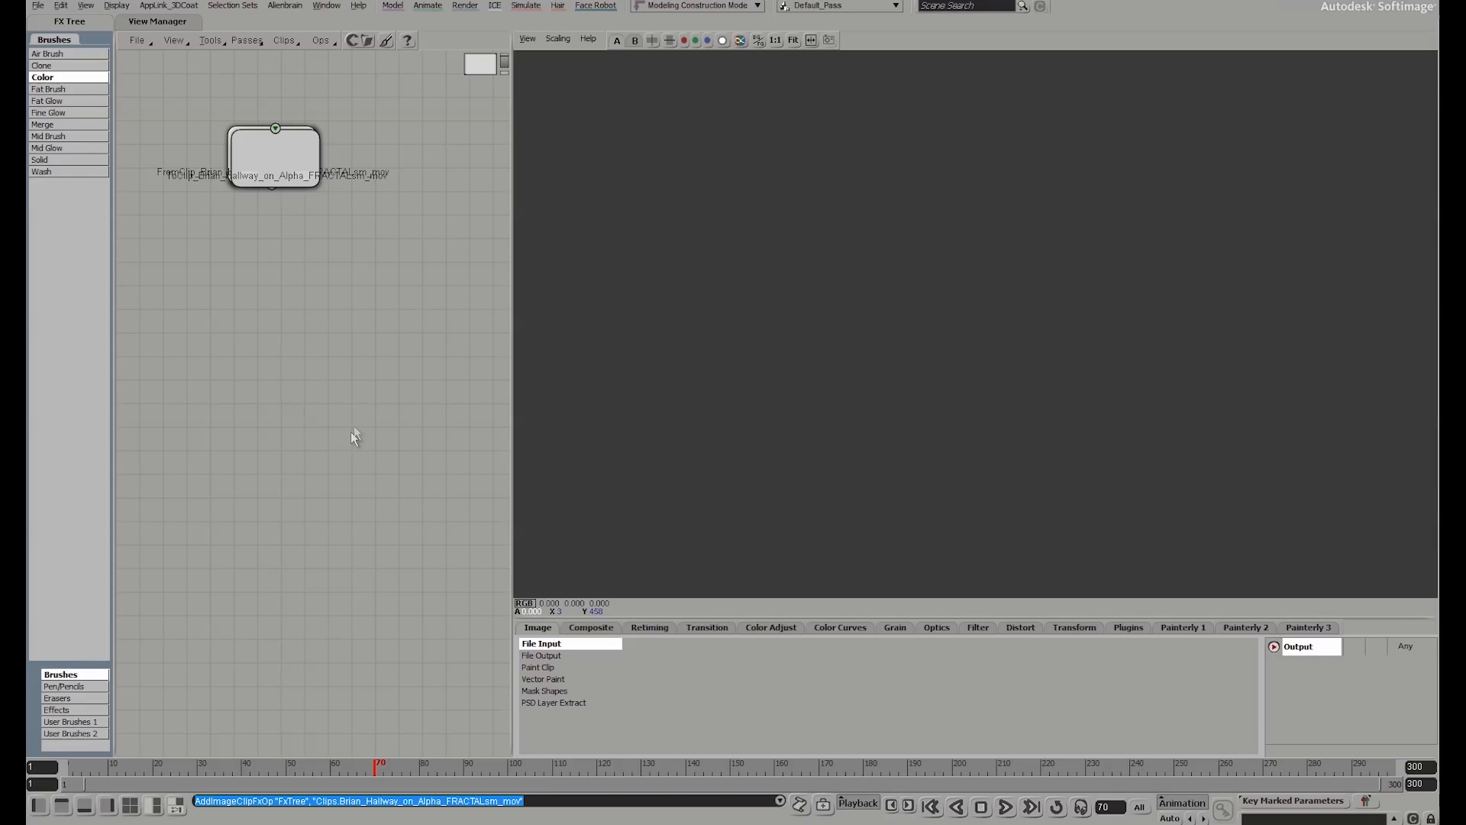
click(309, 172)
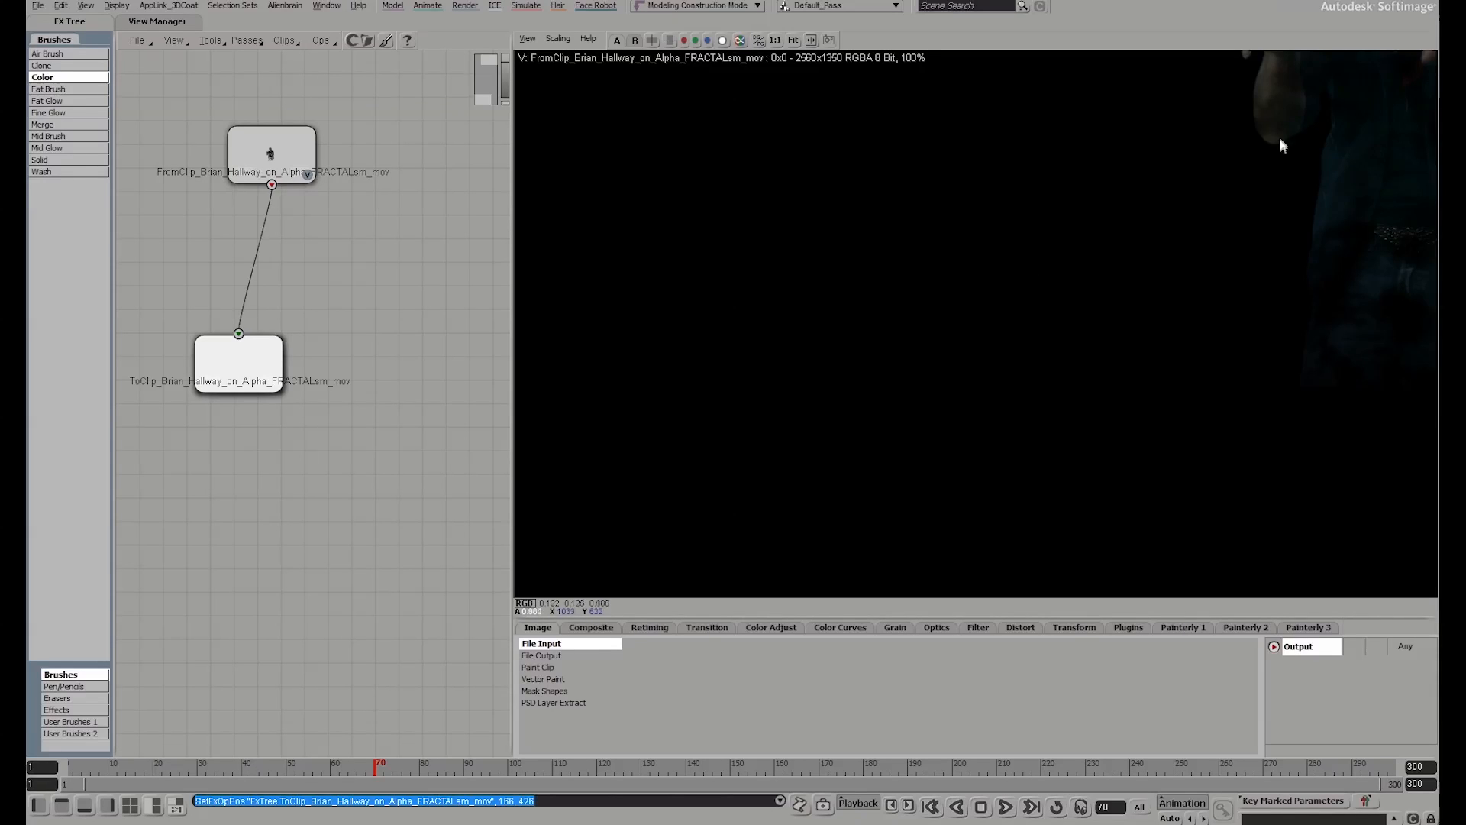
Preview the source clip at frame 61 and reposition the ToClip node beneath the FromClip node
scroll(1107, 141, down, 2)
scroll(1112, 145, up, 1)
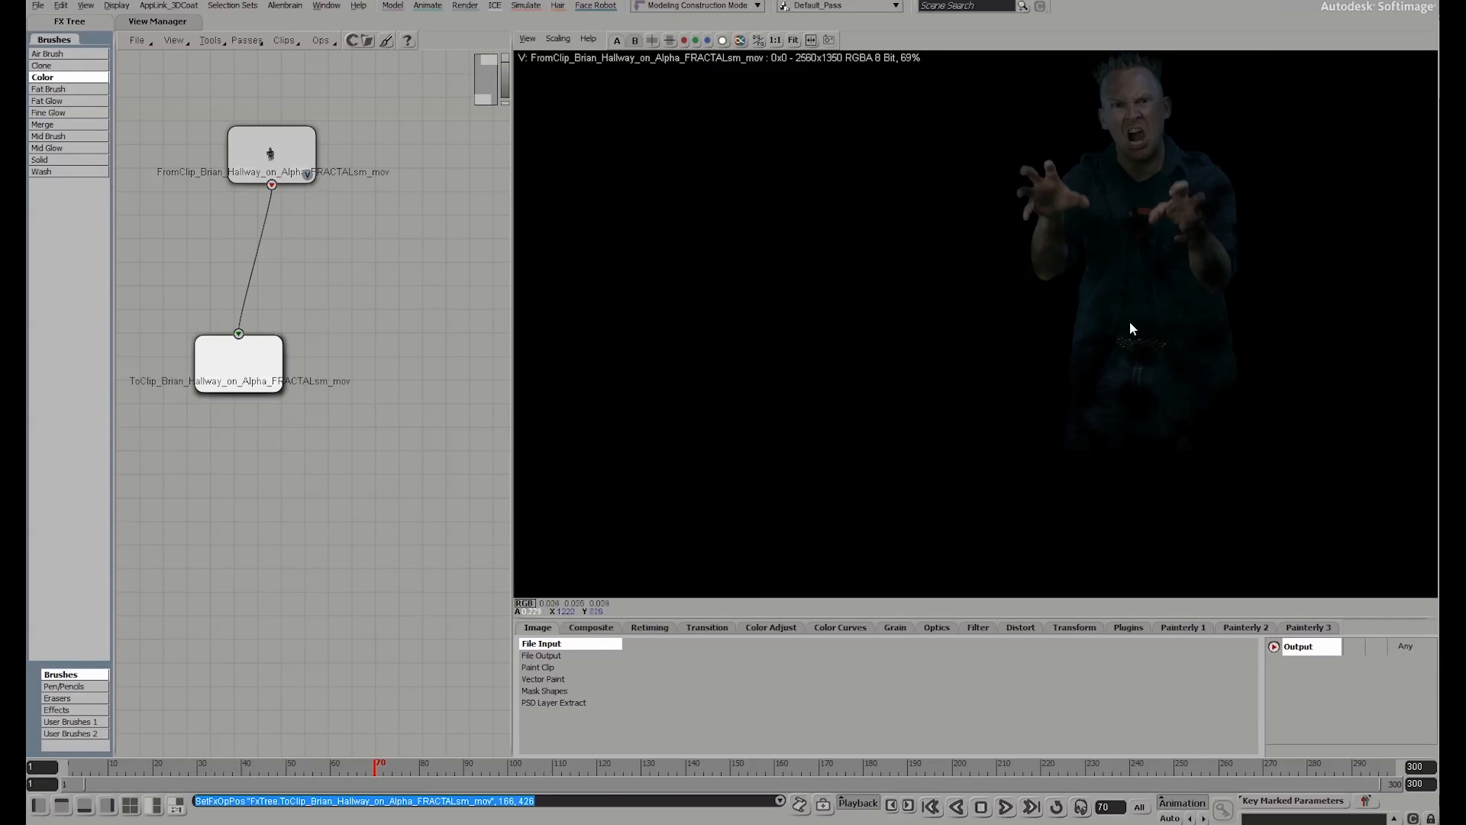
drag(375, 766, 335, 772)
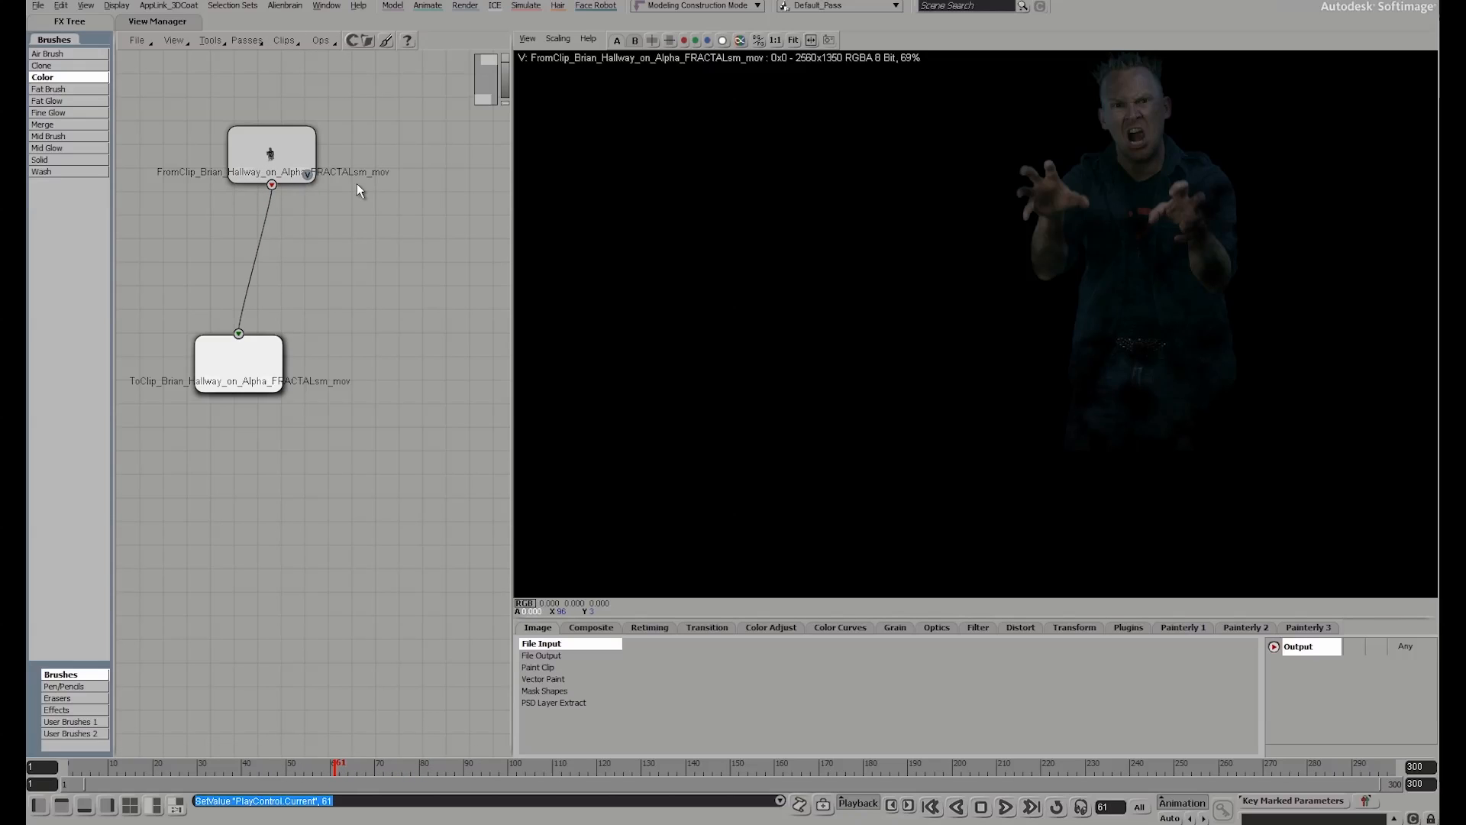
drag(232, 366, 282, 383)
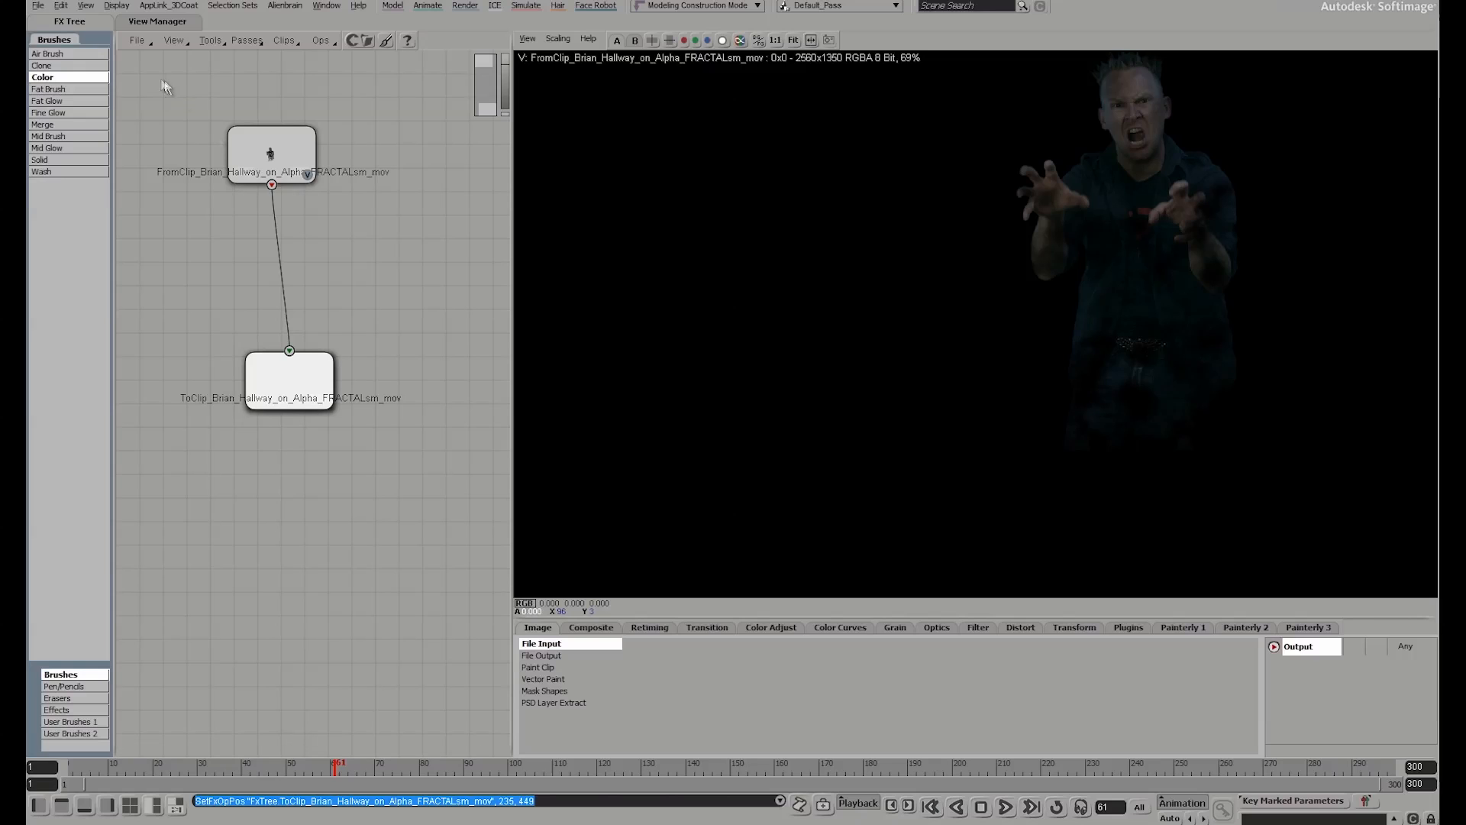
Restore the Default layout and render the simulation at frame 5
click(116, 6)
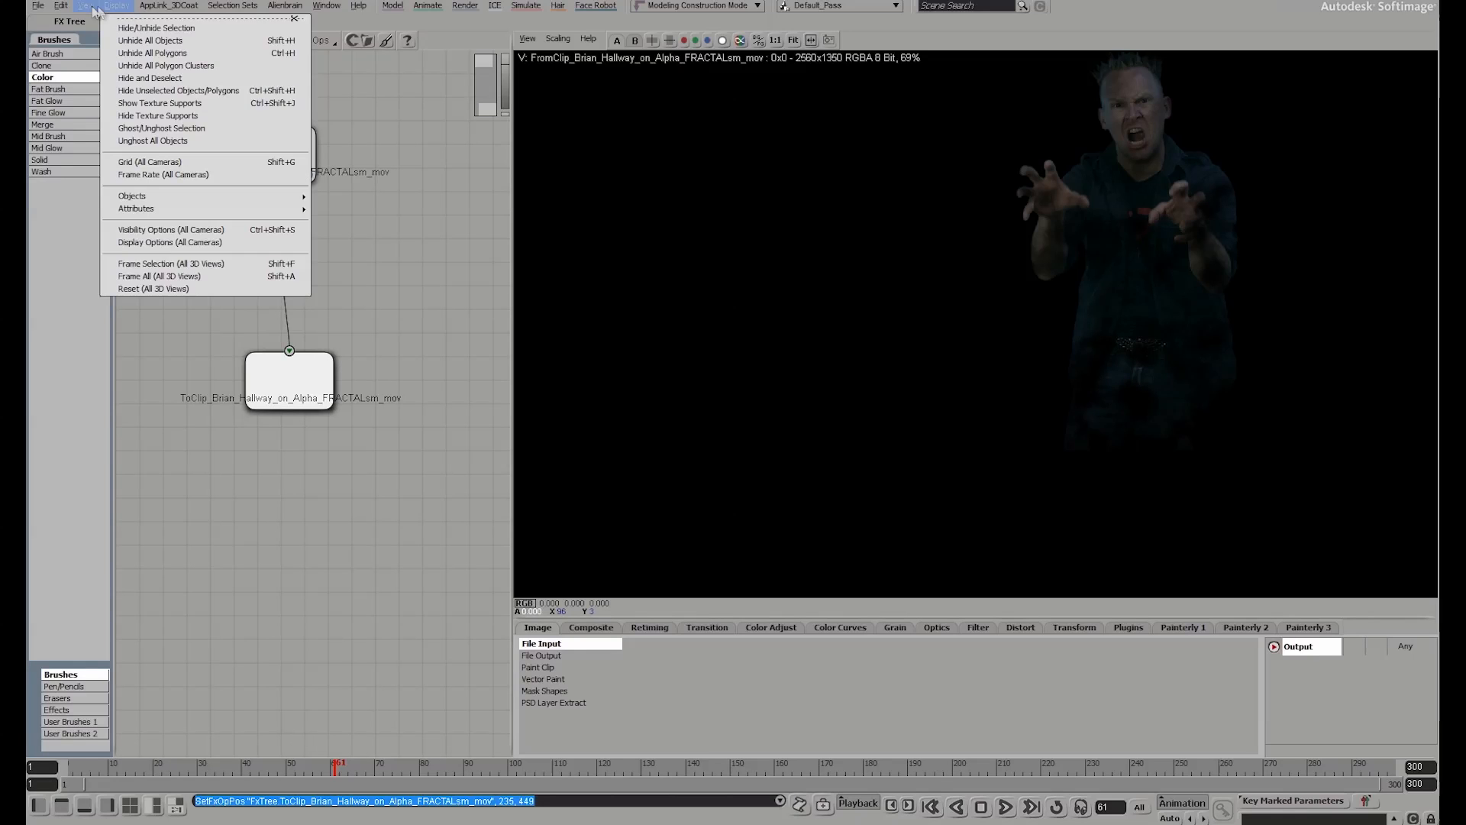
click(85, 6)
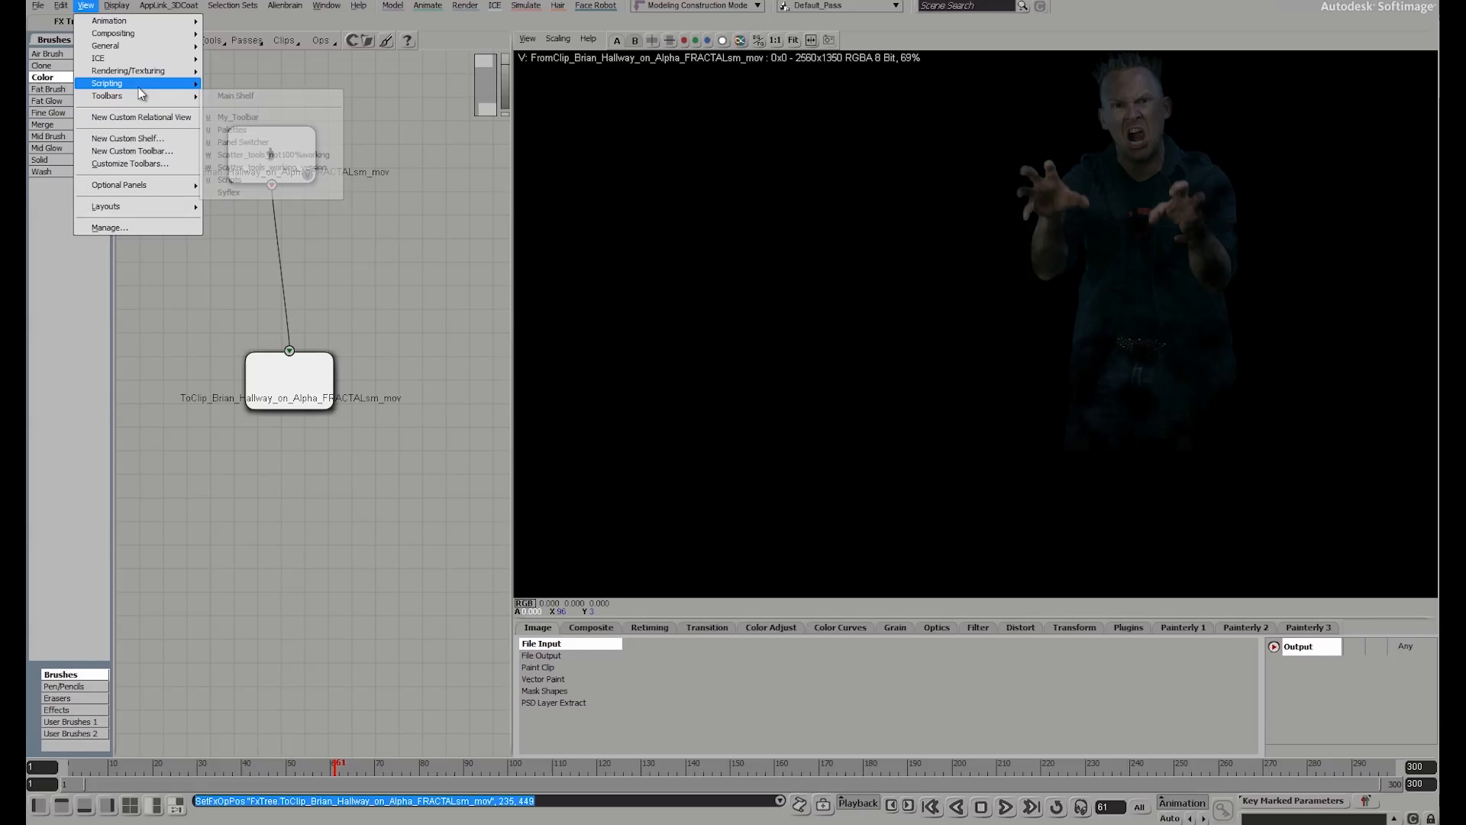
mouse_move(152, 204)
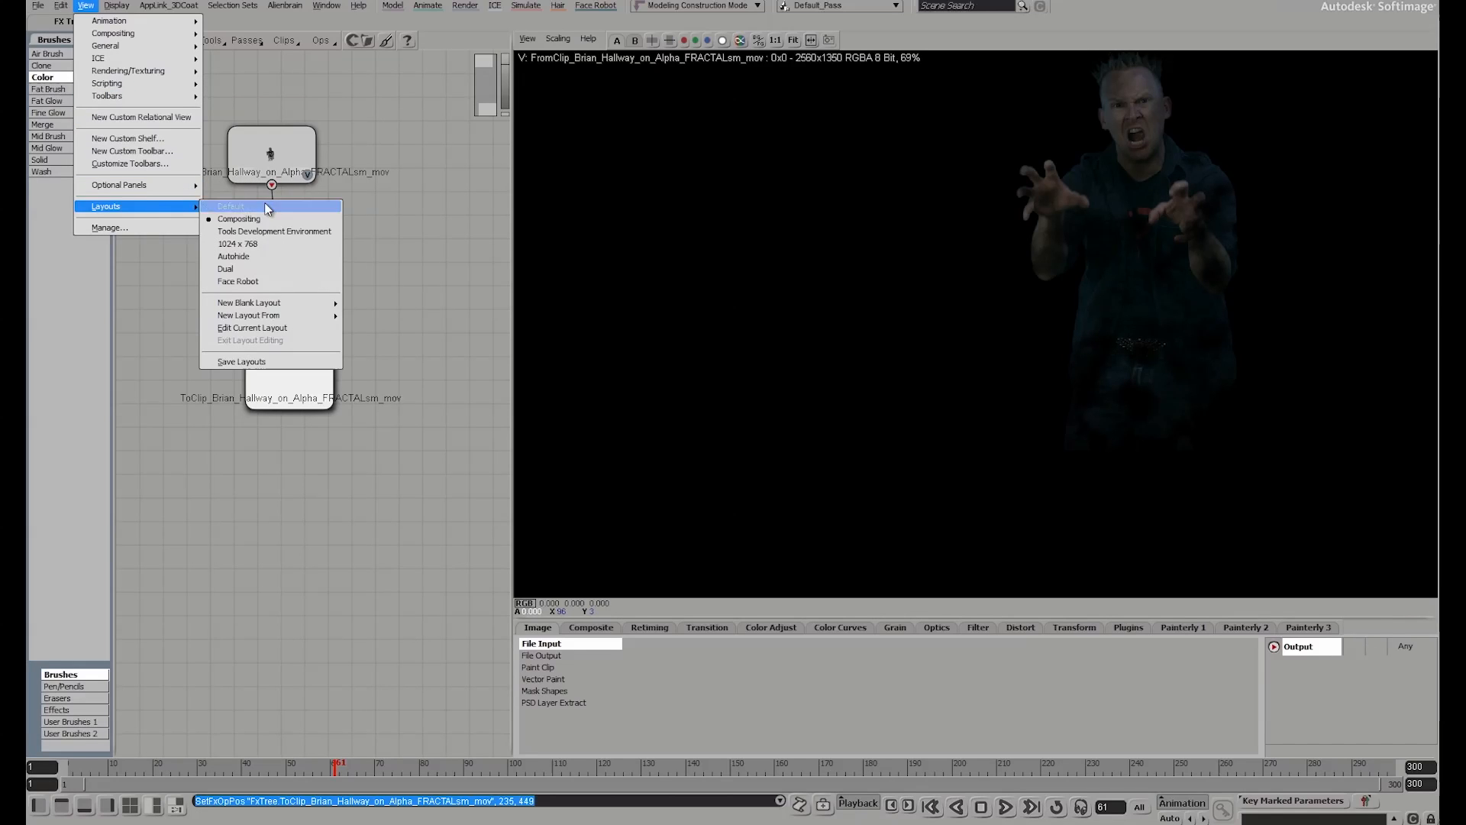
click(273, 216)
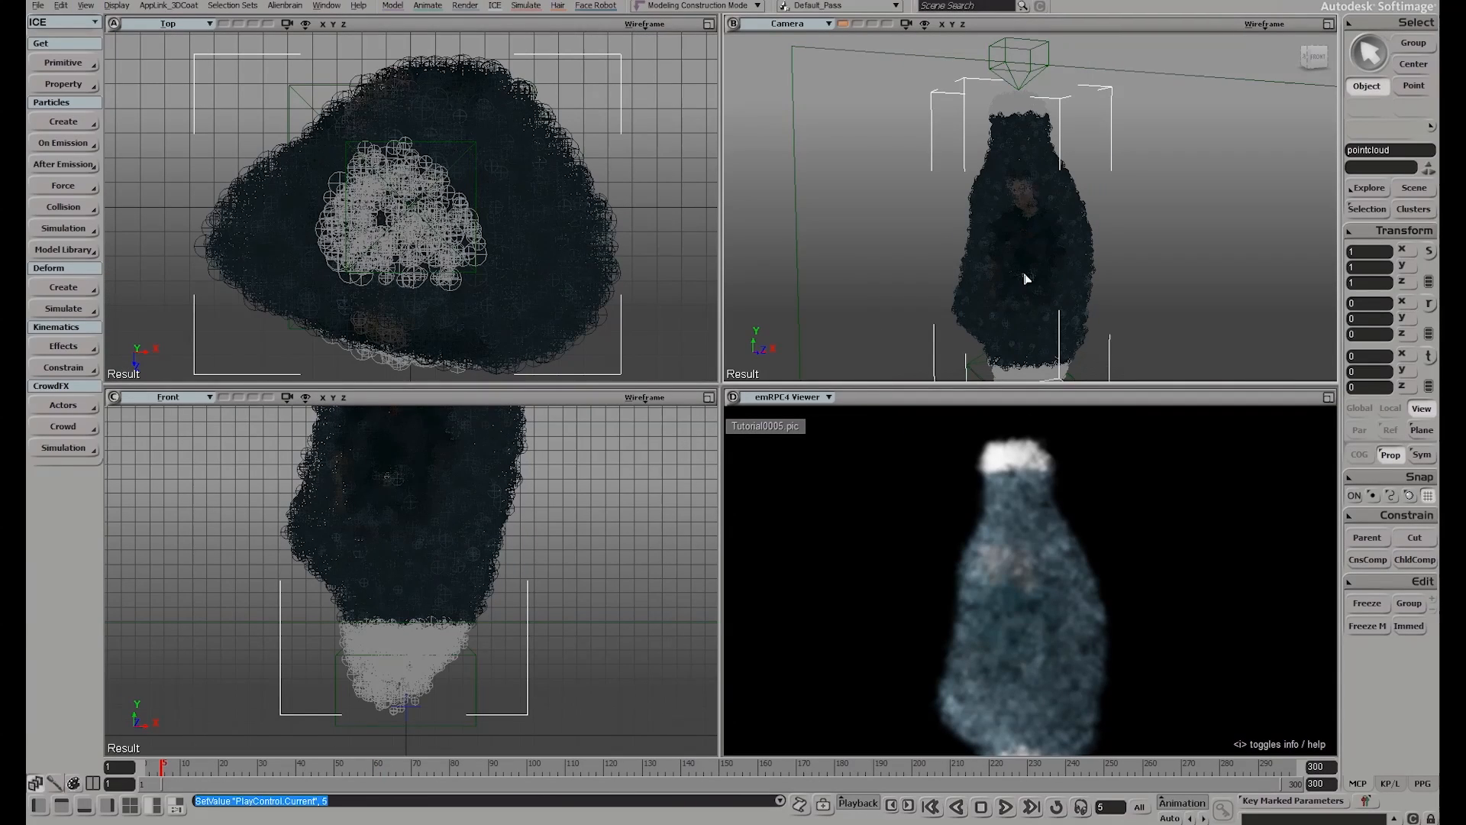
Render a closer view of the particles at frame 15 and switch to the Model toolbar
scroll(1077, 233, up, 6)
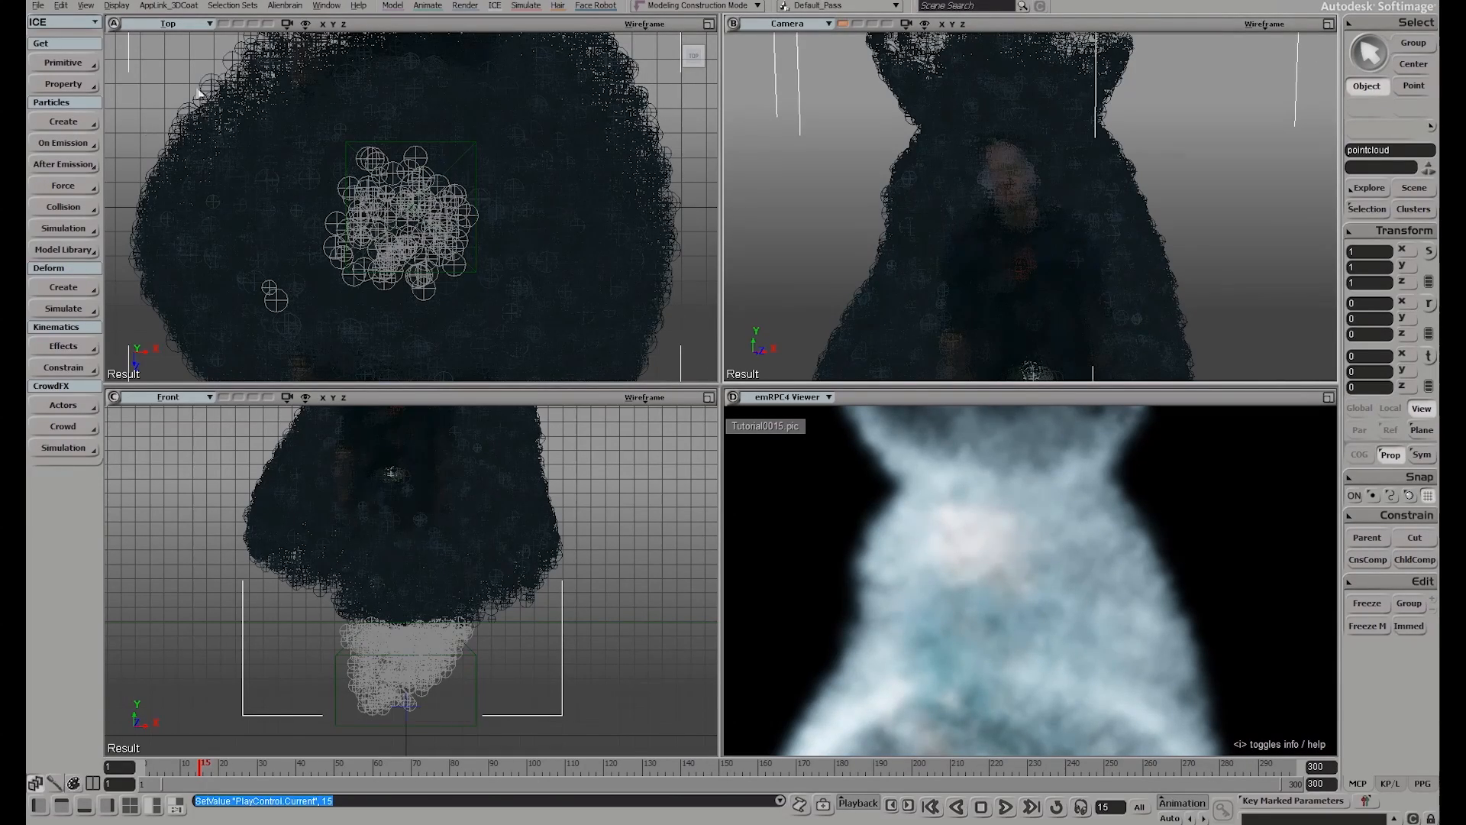
key(1)
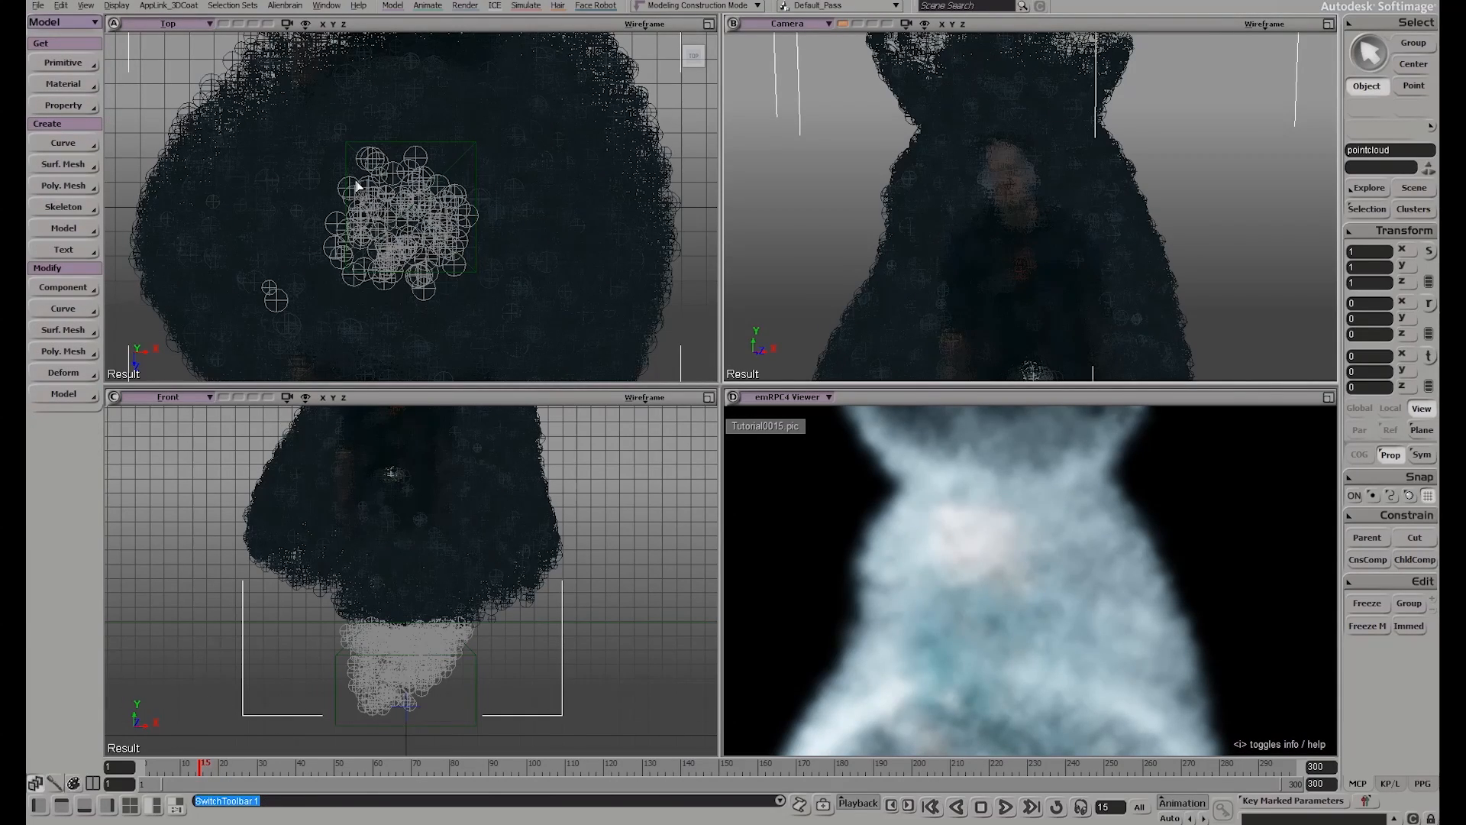